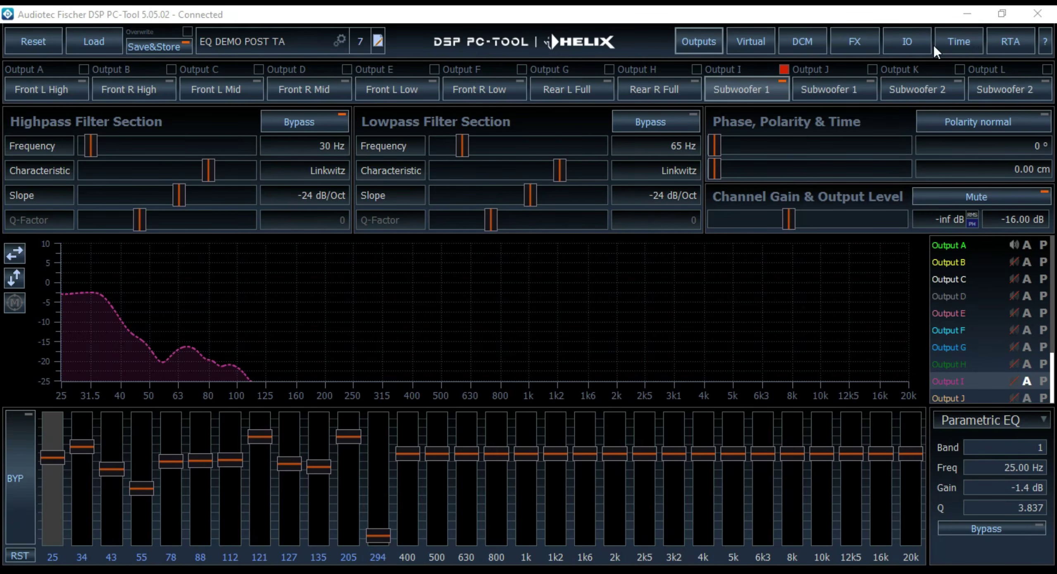
Check the phase, polarity and time alignment settings of all output channels and return to the output channel view.
click(948, 42)
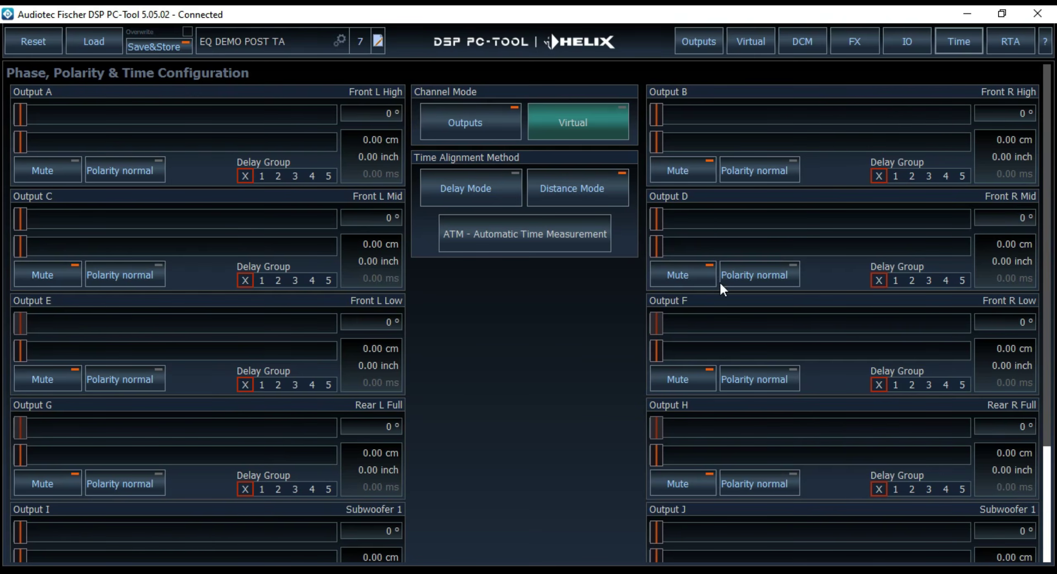
drag(1046, 401, 1054, 340)
click(686, 43)
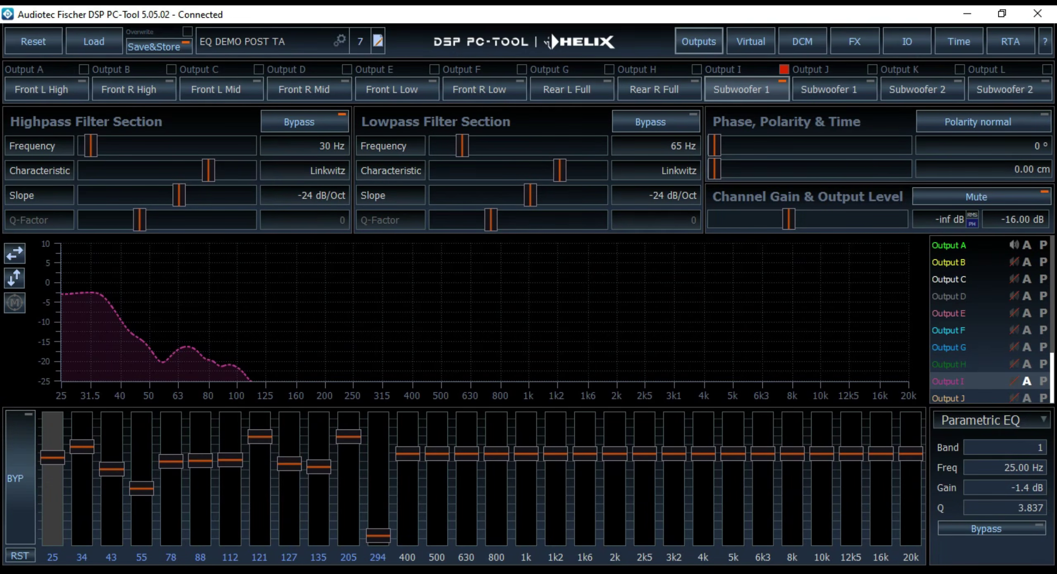
Switch to REW, run the TWT SWEEP 0TA 0TOFF sweep and bring the upper part of its response into view.
key(alt+Tab)
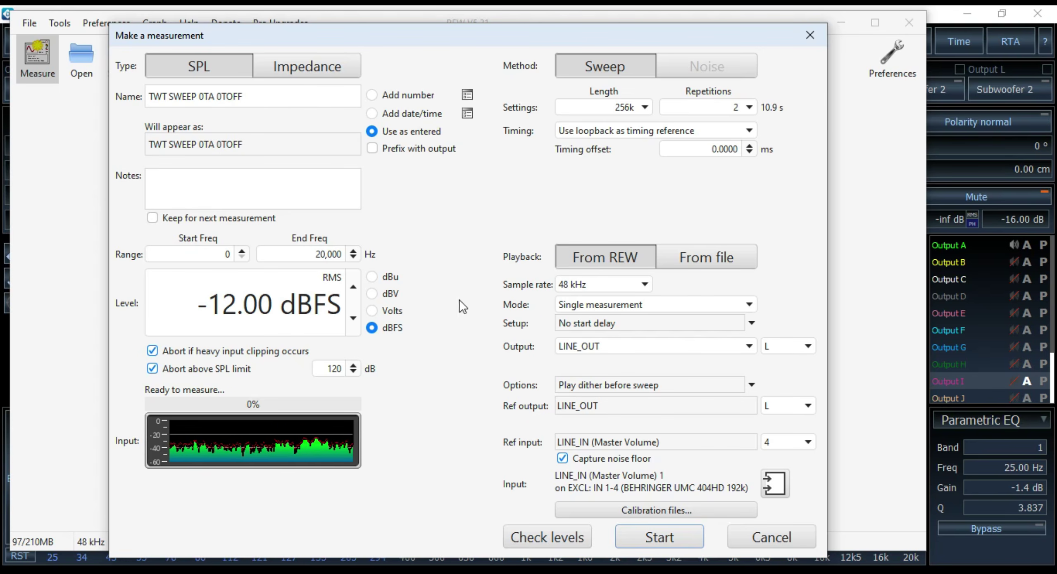
click(659, 550)
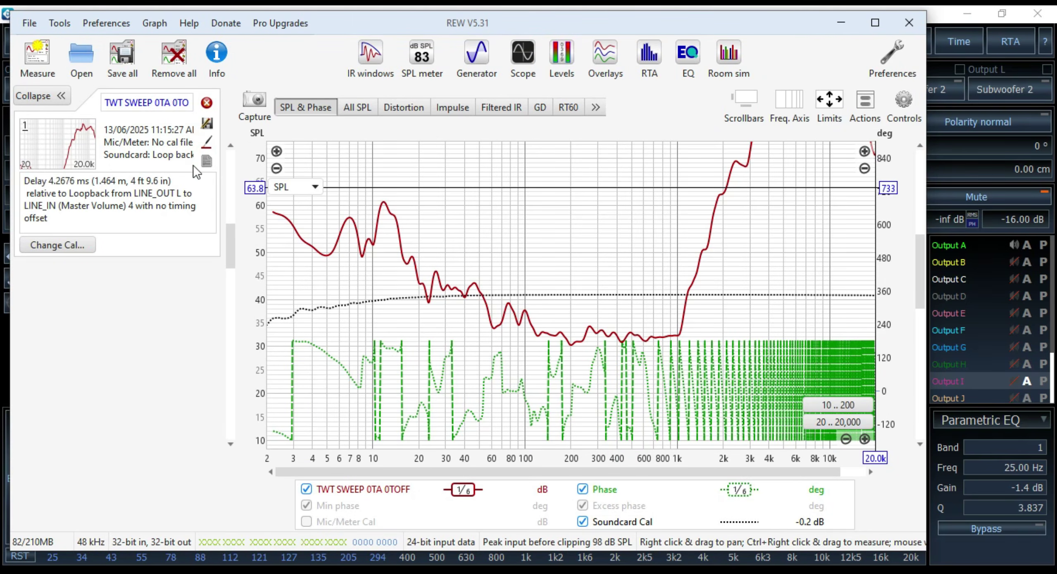
click(36, 62)
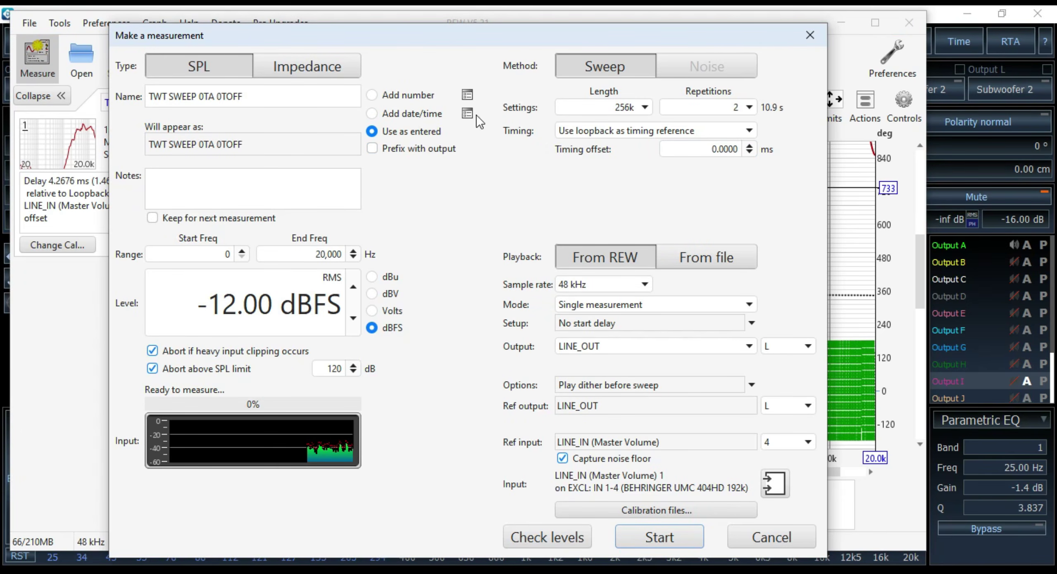
click(820, 43)
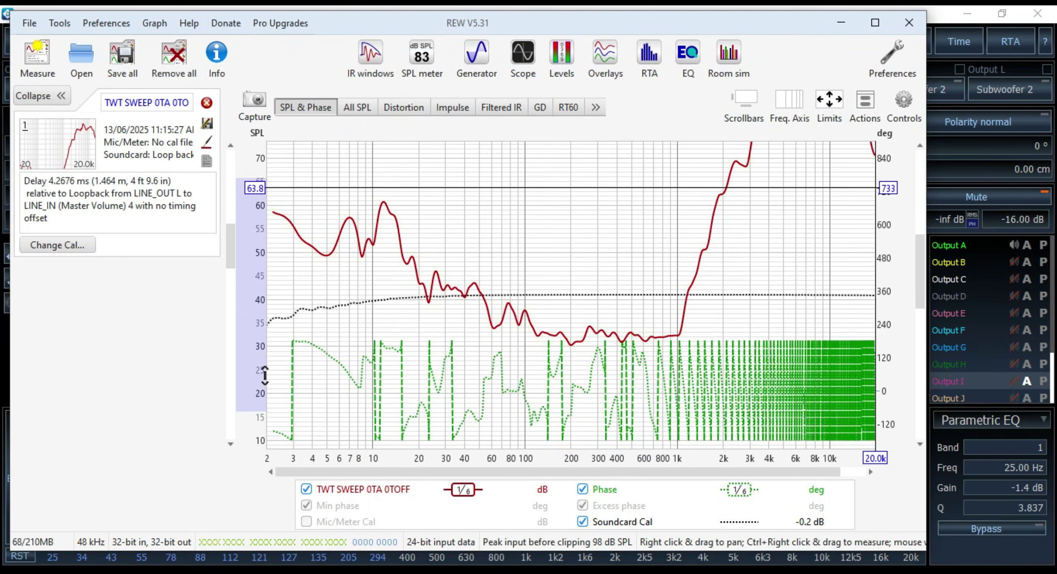
drag(232, 260, 234, 248)
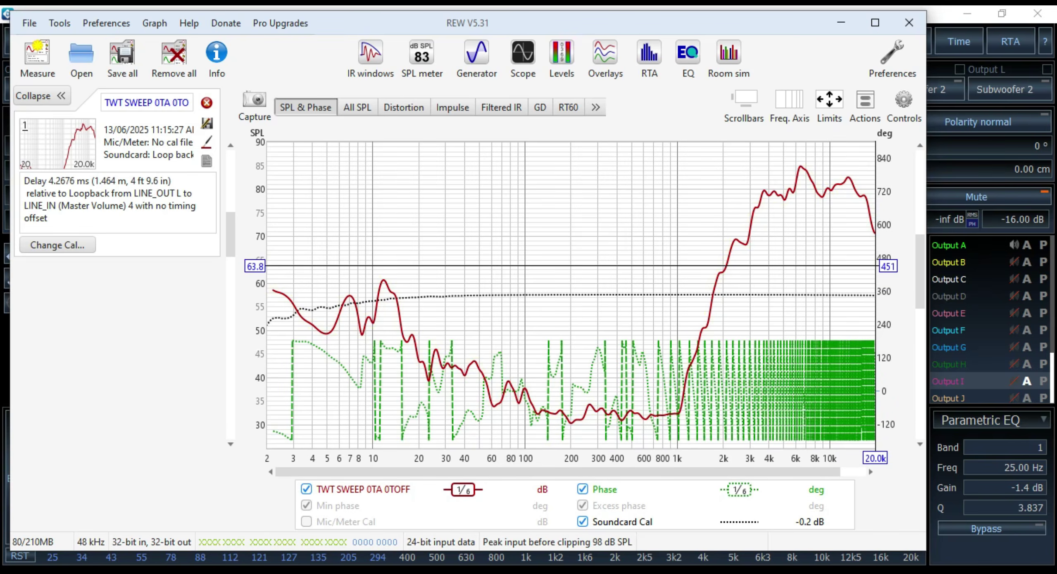
Mute Output A and unmute Output B in DSP PC-Tool, and measure it in REW as R TWT SWEEP 0TA 0TOFF.
click(1013, 259)
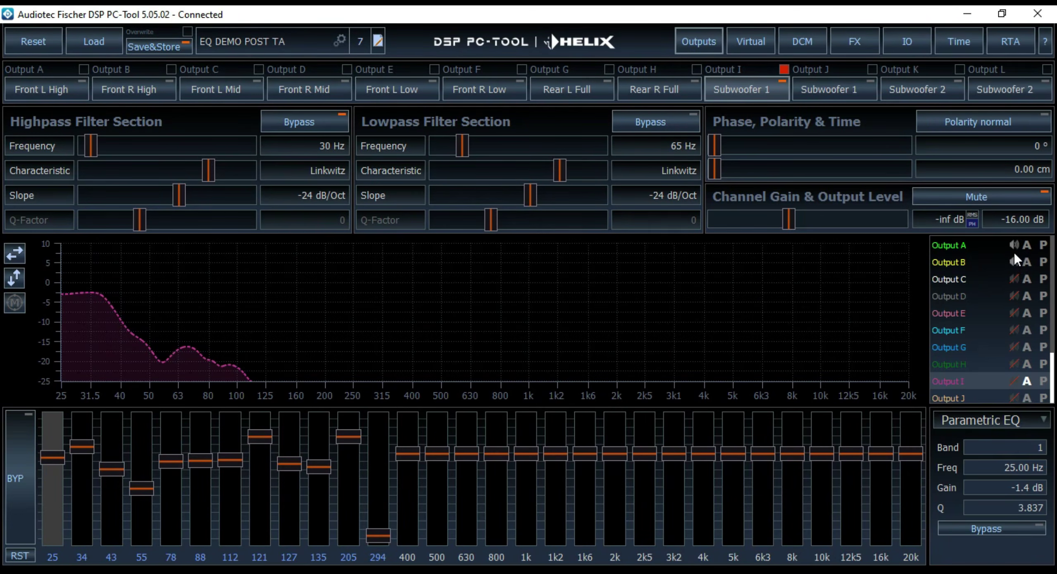
key(alt+Tab)
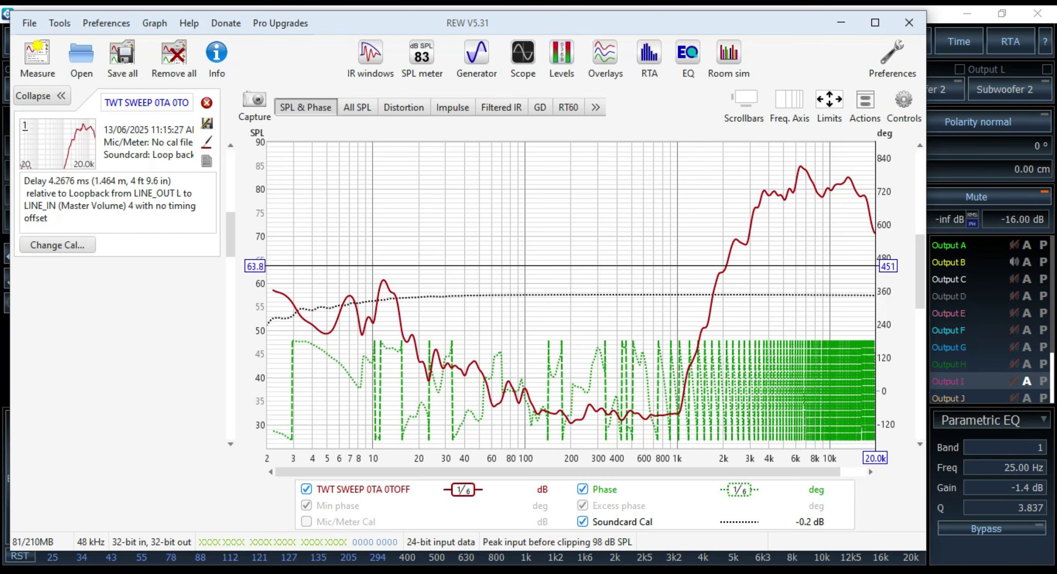
click(37, 58)
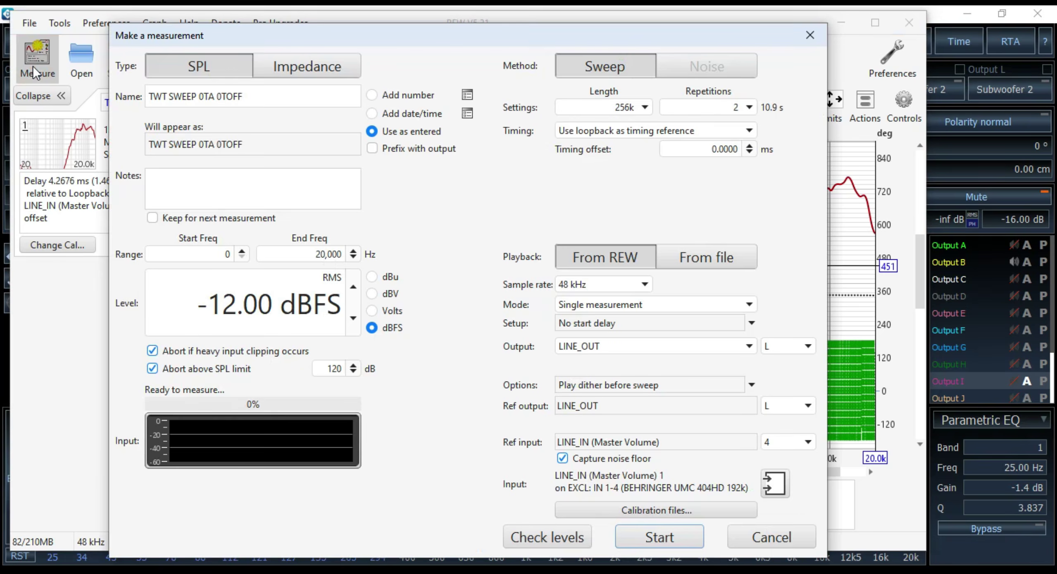
click(169, 99)
click(150, 97)
text(R)
click(176, 96)
key(Return)
Run the further sweeps named R MID, L MBASS, R MBASS, F SUB and RSUB SWEEP 0TA 0TOFF.
click(172, 96)
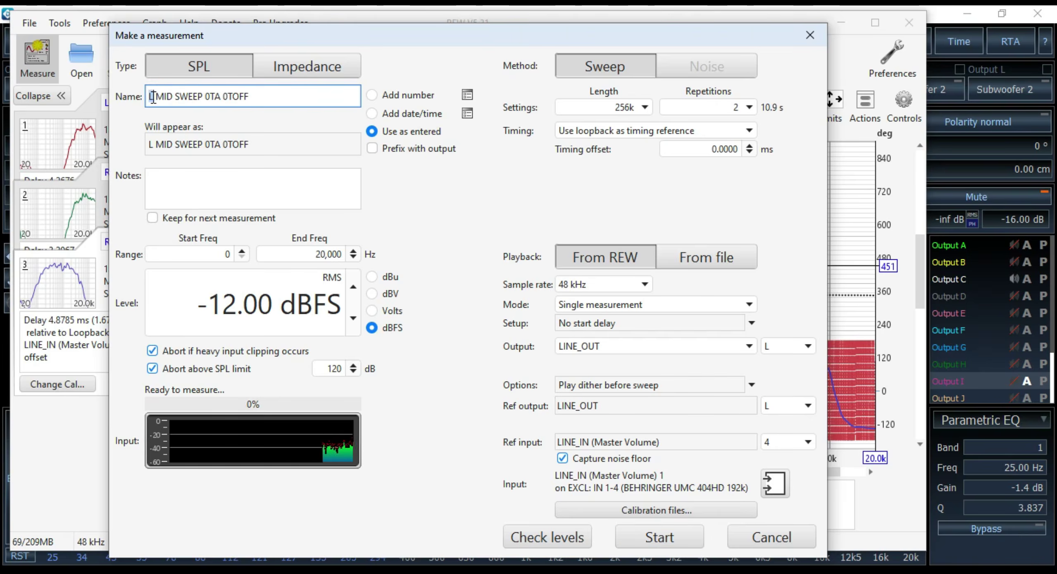
click(640, 537)
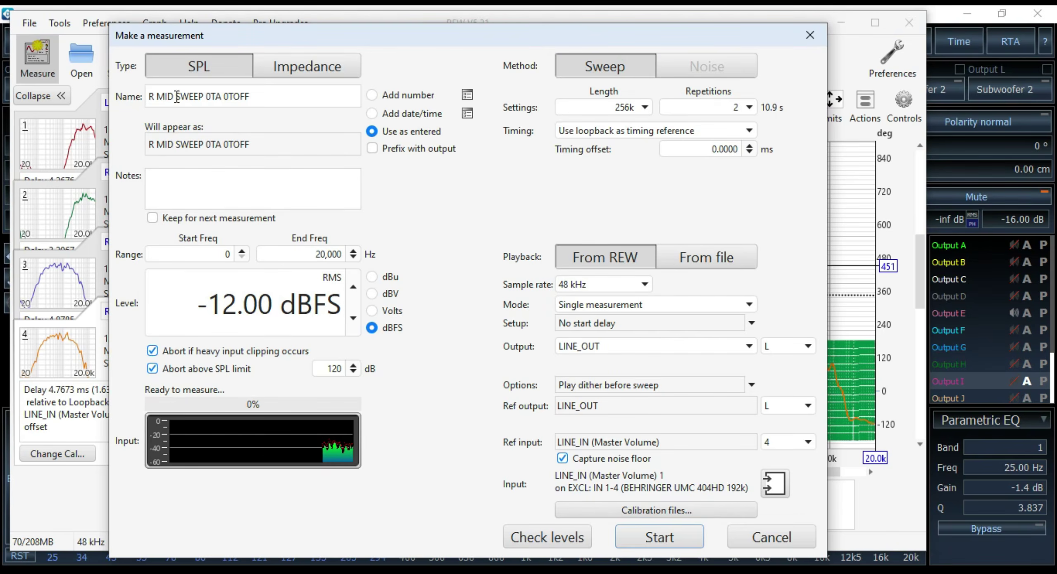
click(630, 539)
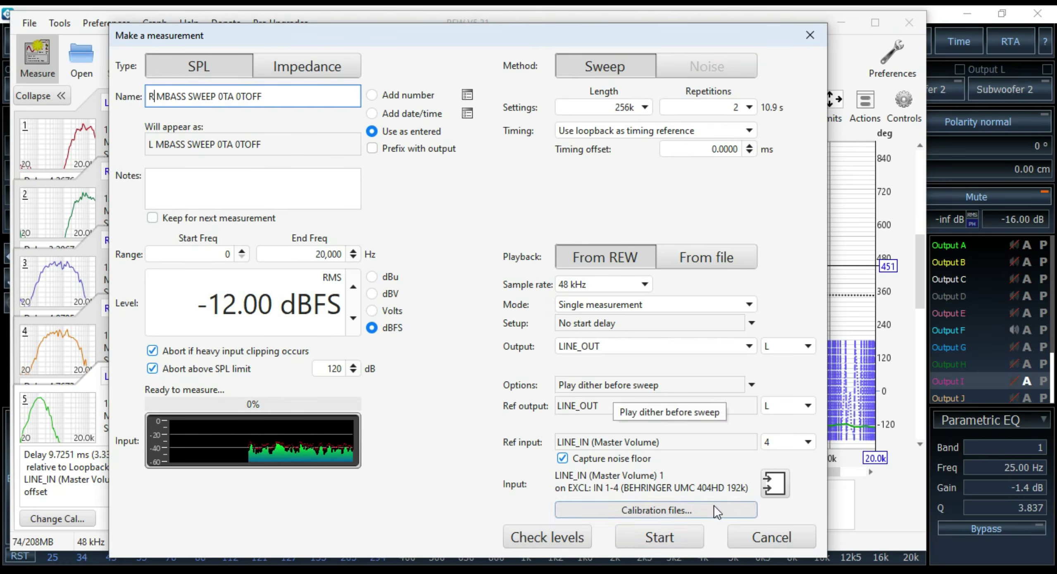
click(657, 536)
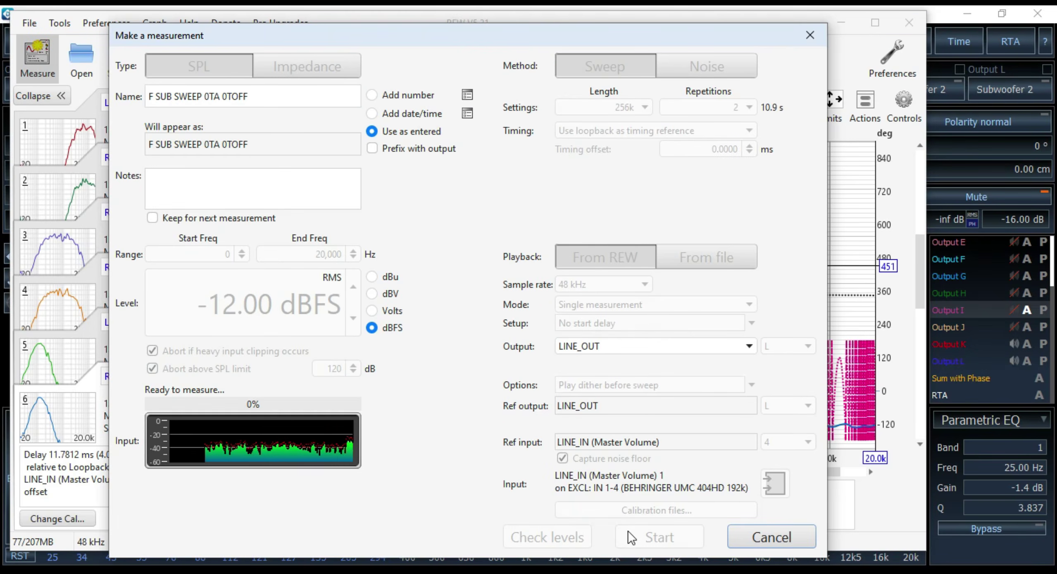
click(677, 540)
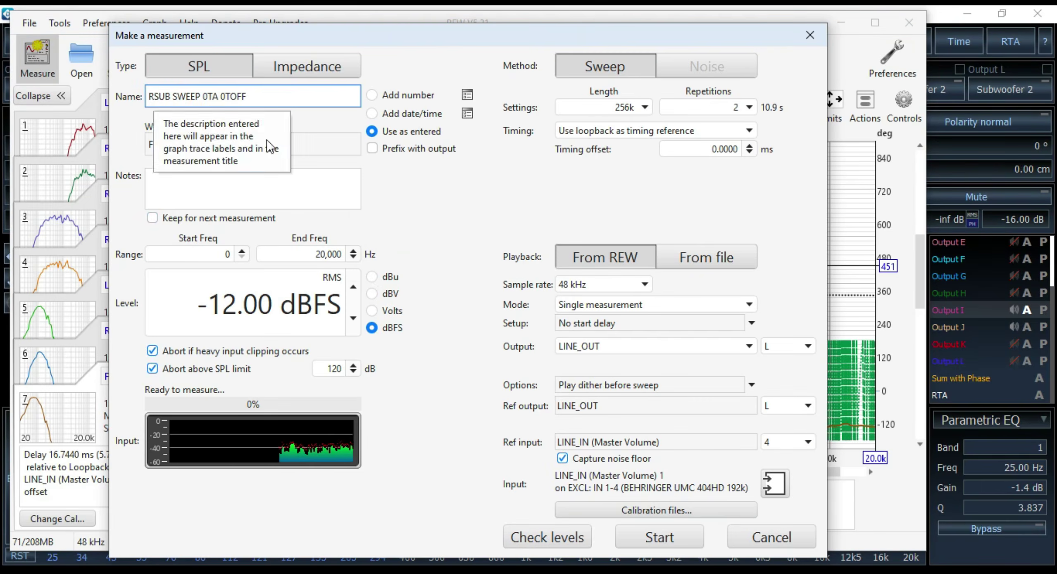
click(644, 527)
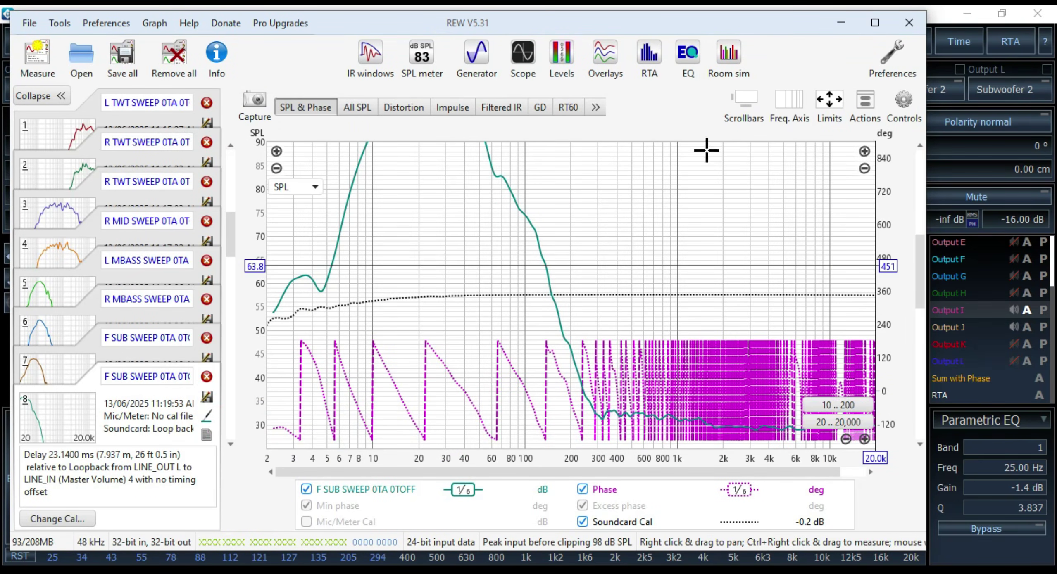
Display all recorded sweeps together in the All SPL overlay with the REW window maximized and the curves in view.
click(357, 108)
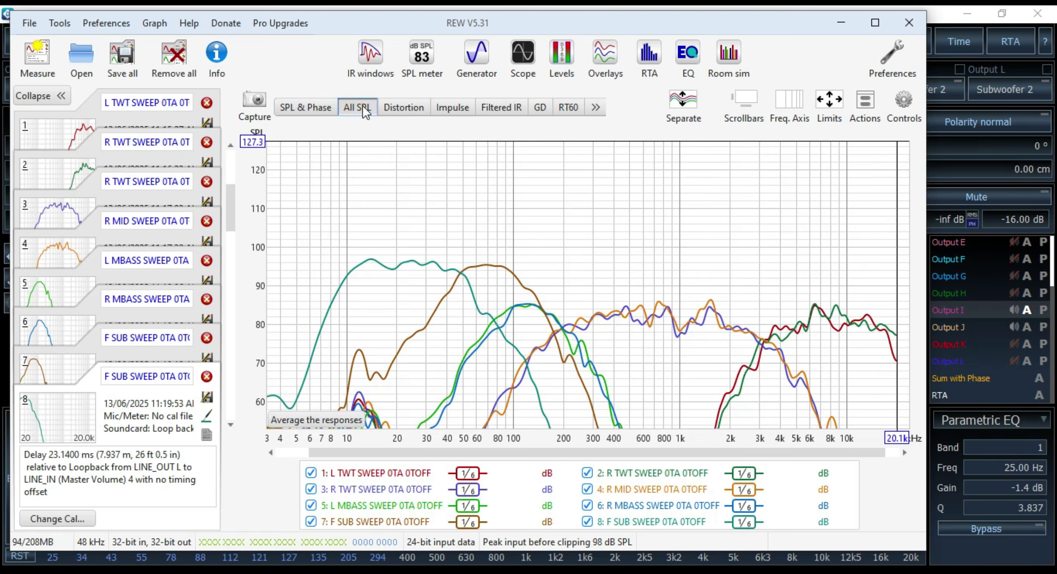
click(877, 20)
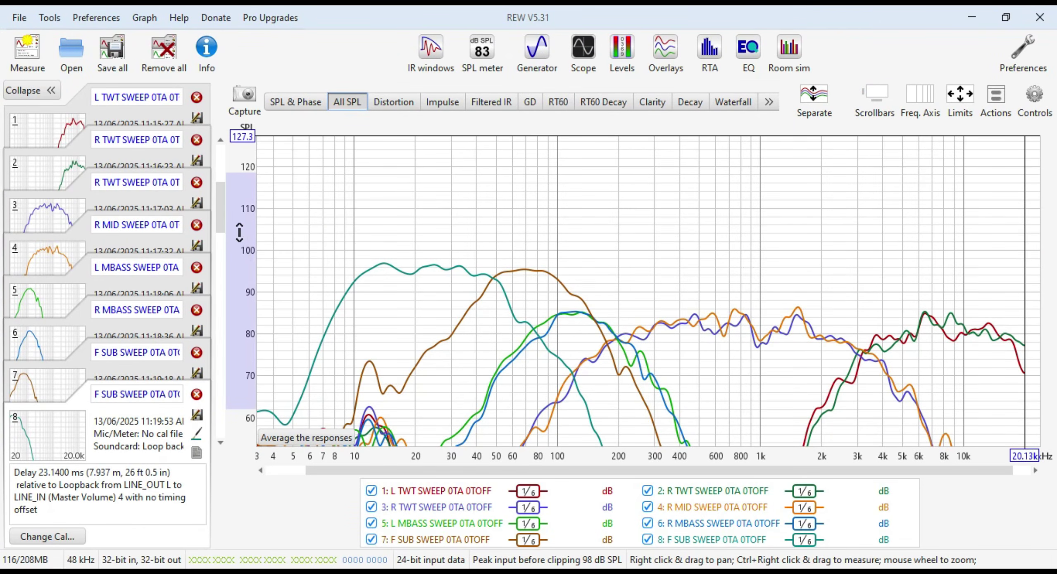
drag(221, 217, 225, 229)
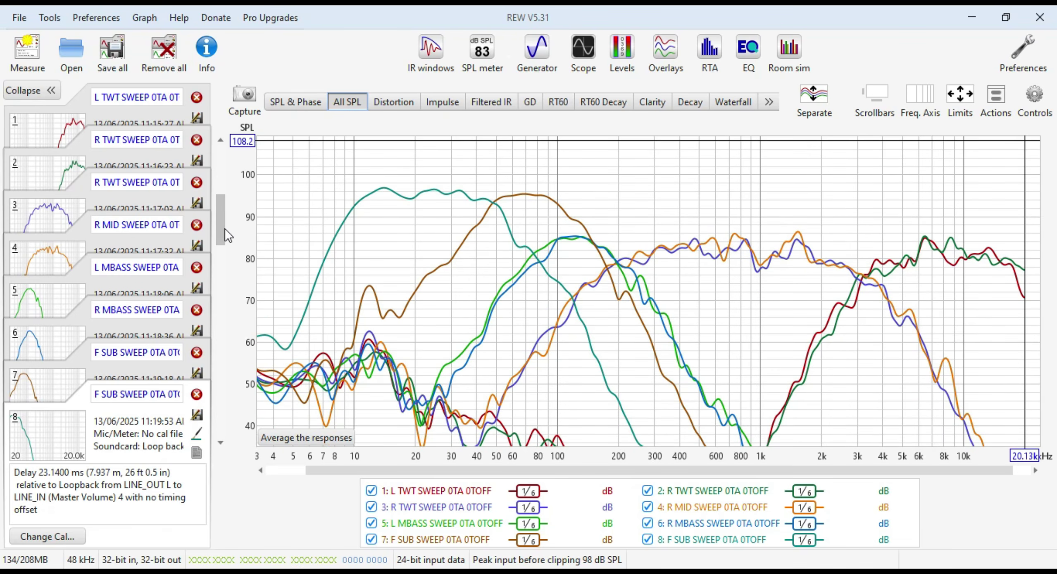
Clear all trace selections in the overlay and show only the L TWT and R TWT sweeps for comparison.
right_click(579, 510)
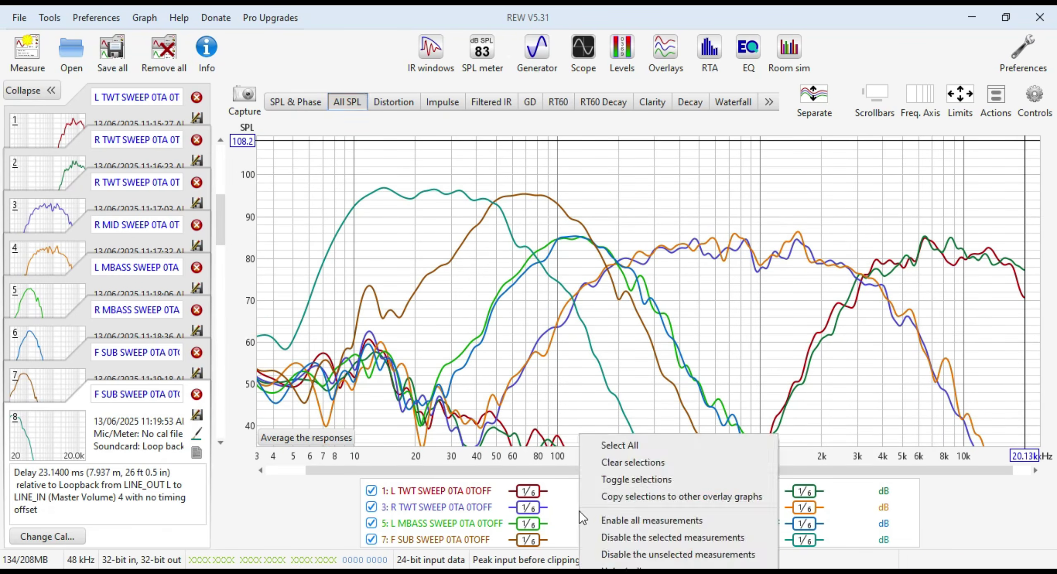
click(619, 463)
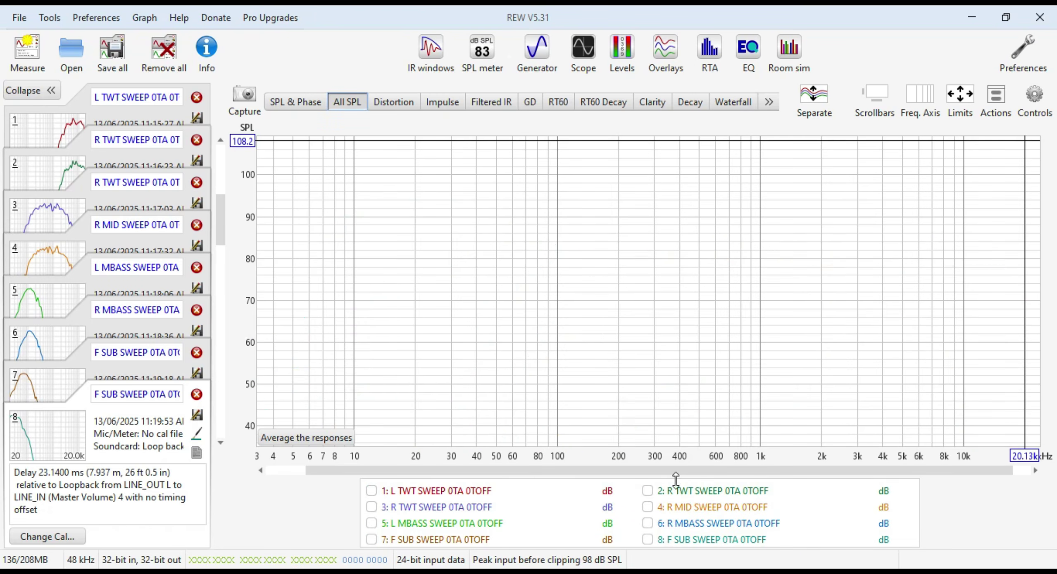
click(471, 492)
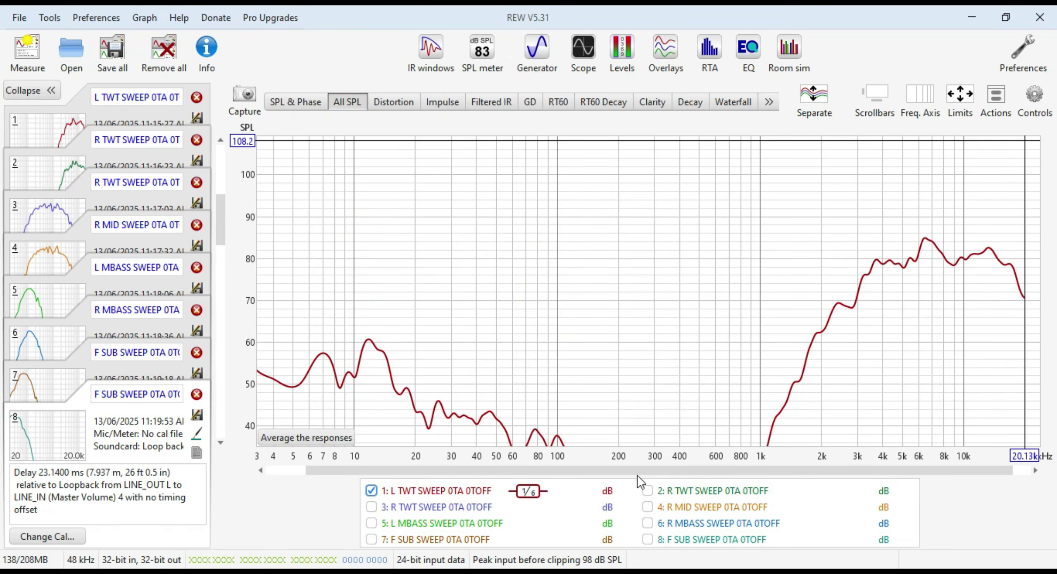
click(647, 491)
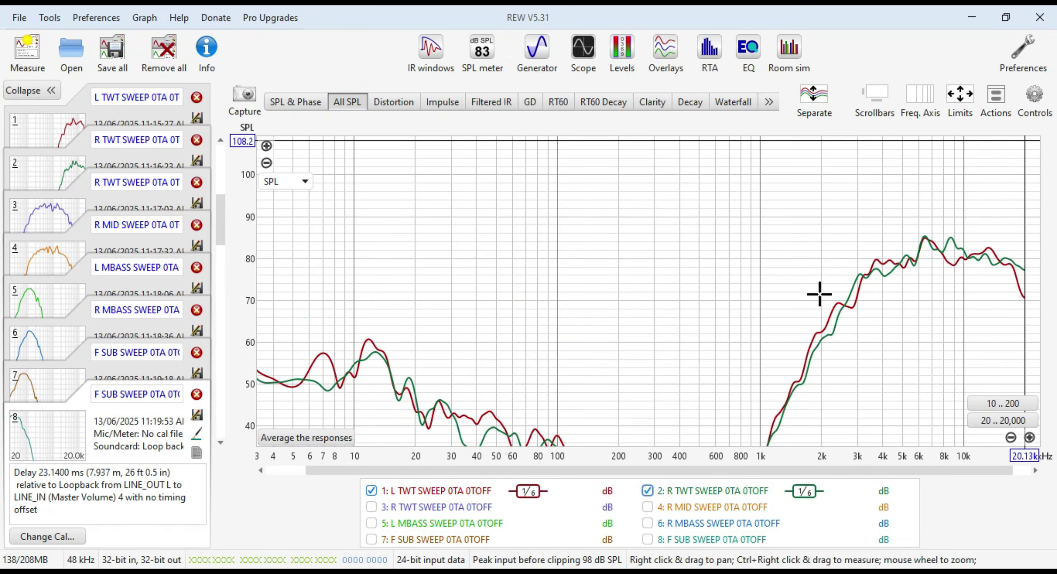
Hide both tweeter traces and show only the trace of measurement 3.
click(705, 493)
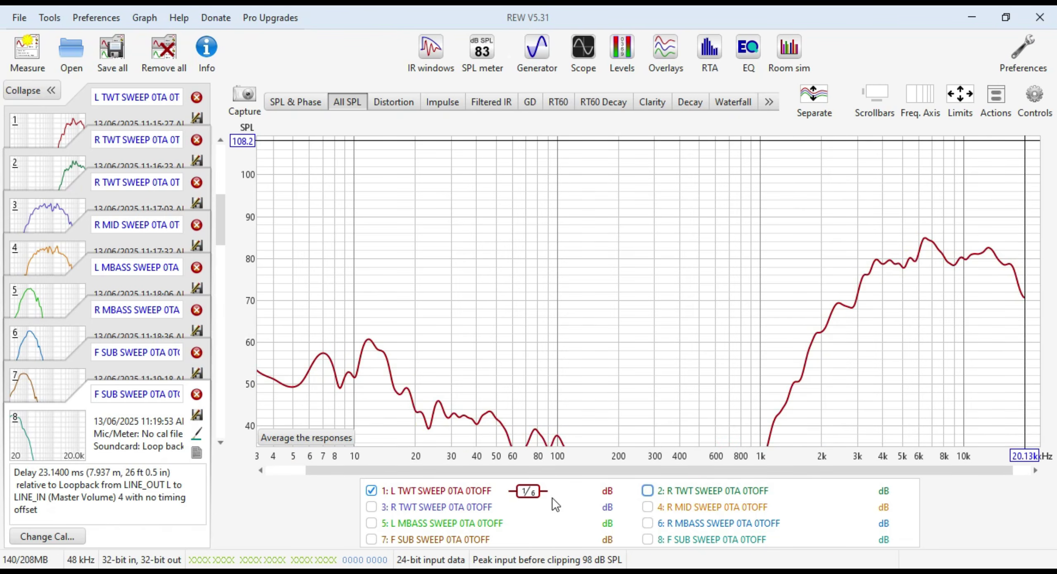
click(472, 497)
click(472, 506)
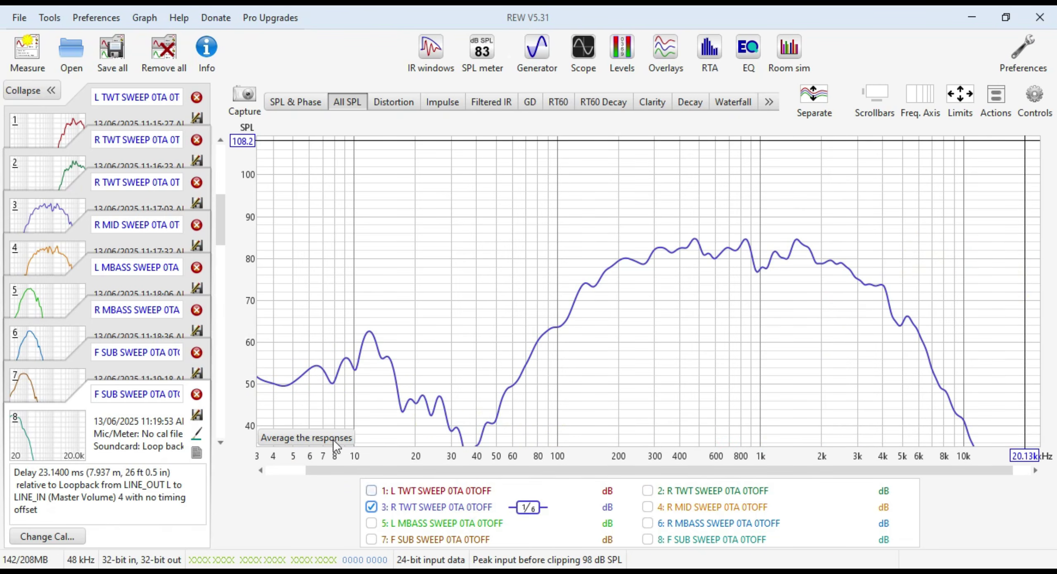
Rename measurement 3 as L MID SWEEP 0TA 0TOFF.
click(112, 182)
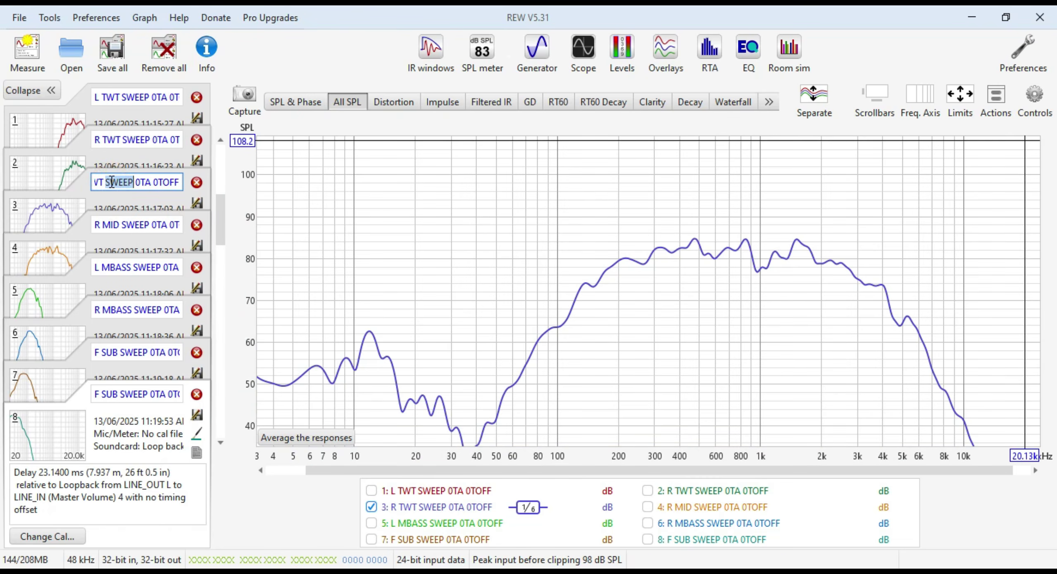
drag(111, 182, 123, 190)
drag(226, 258, 104, 192)
key(BackSpace)
key(BackSpace)
key(BackSpace)
key(BackSpace)
key(BackSpace)
text(L MID)
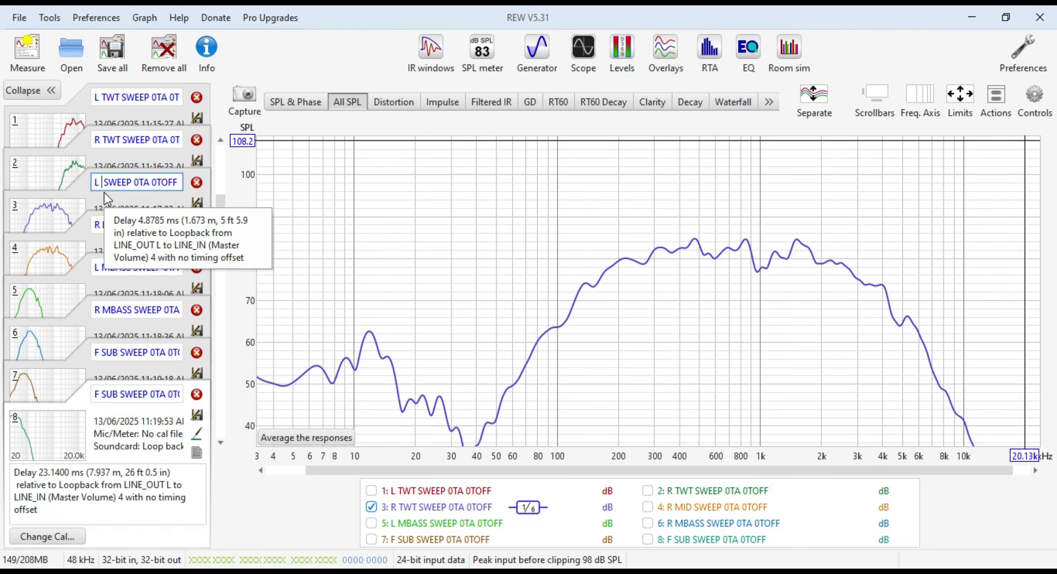
key(Return)
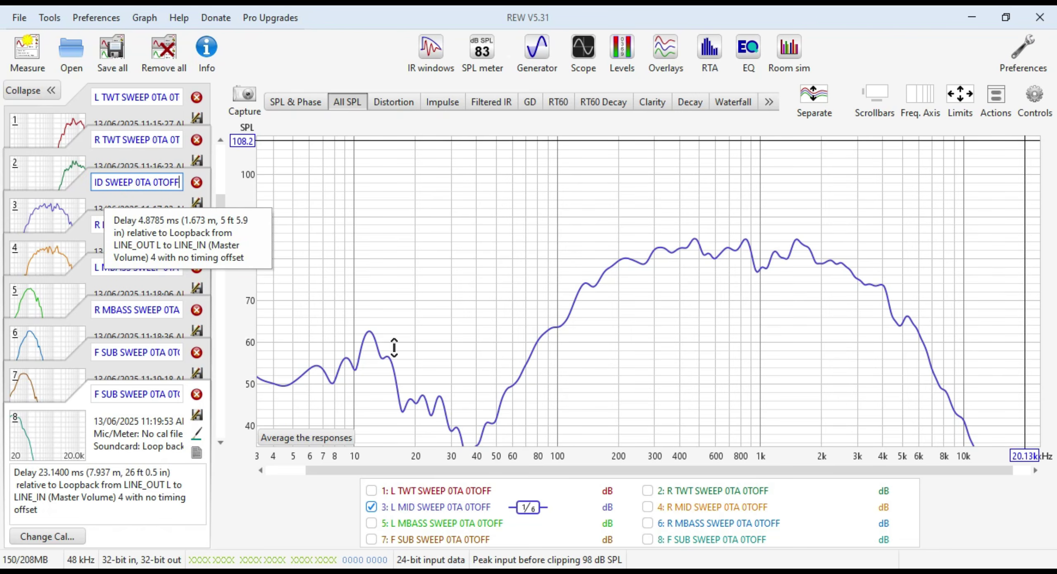
Compare the L MID and R MID traces, and replace them with the L MBASS and R MBASS traces.
click(671, 512)
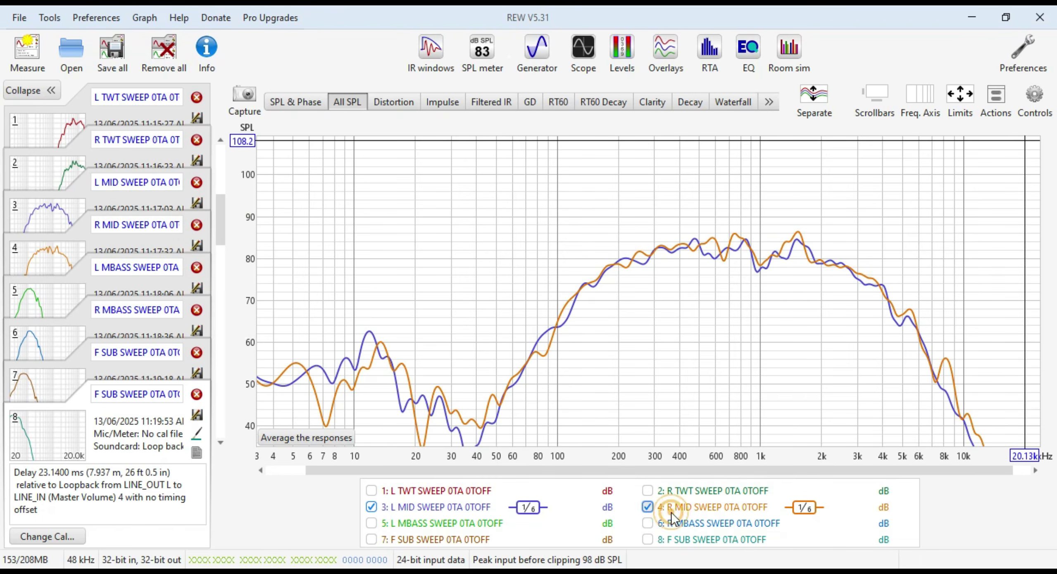
click(671, 512)
click(468, 509)
click(468, 523)
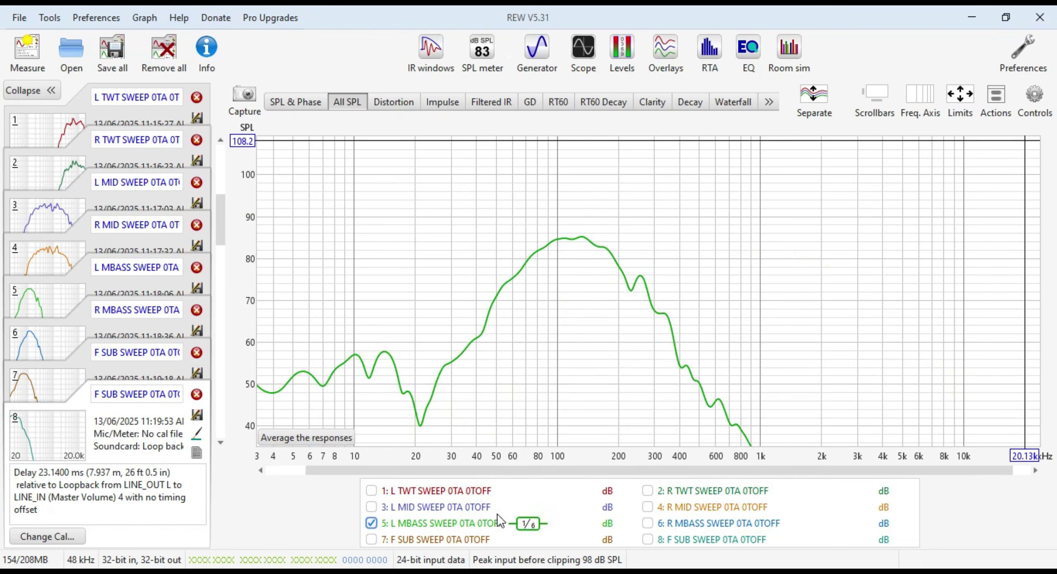
click(684, 523)
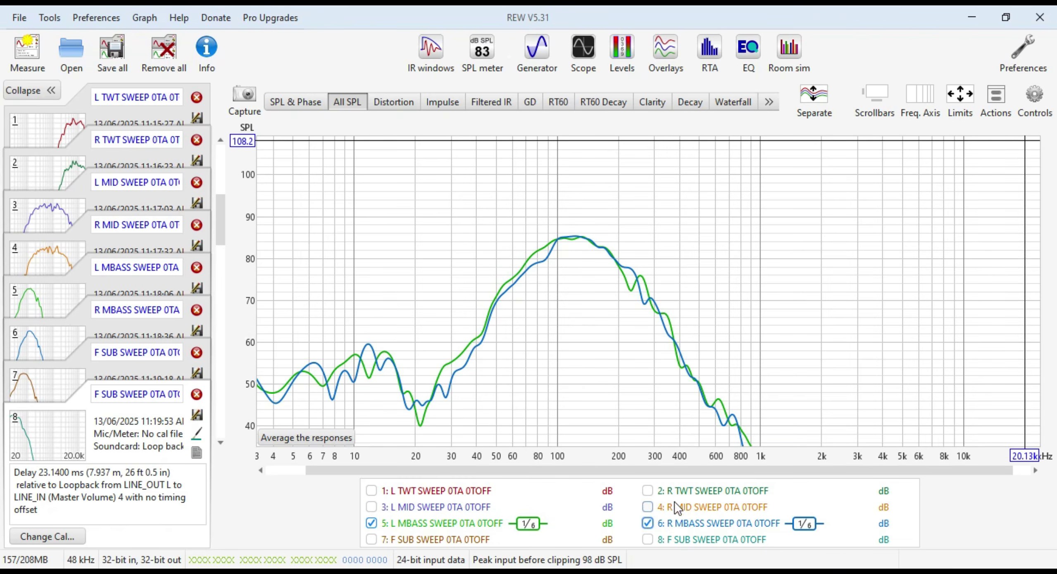
Hide the midbass traces, compare the two F SUB traces and deselect both of them.
click(672, 523)
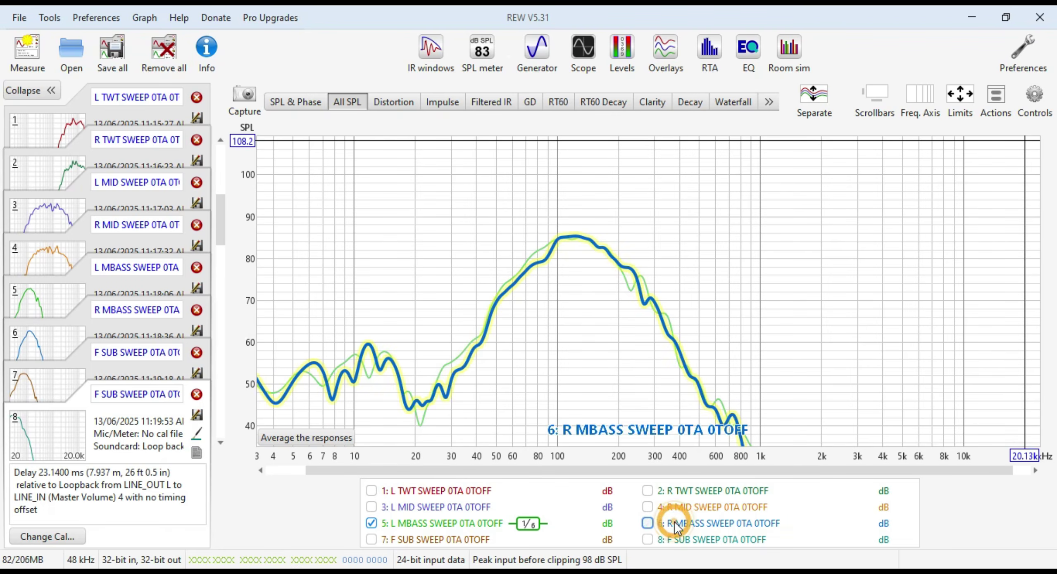
click(459, 524)
click(445, 540)
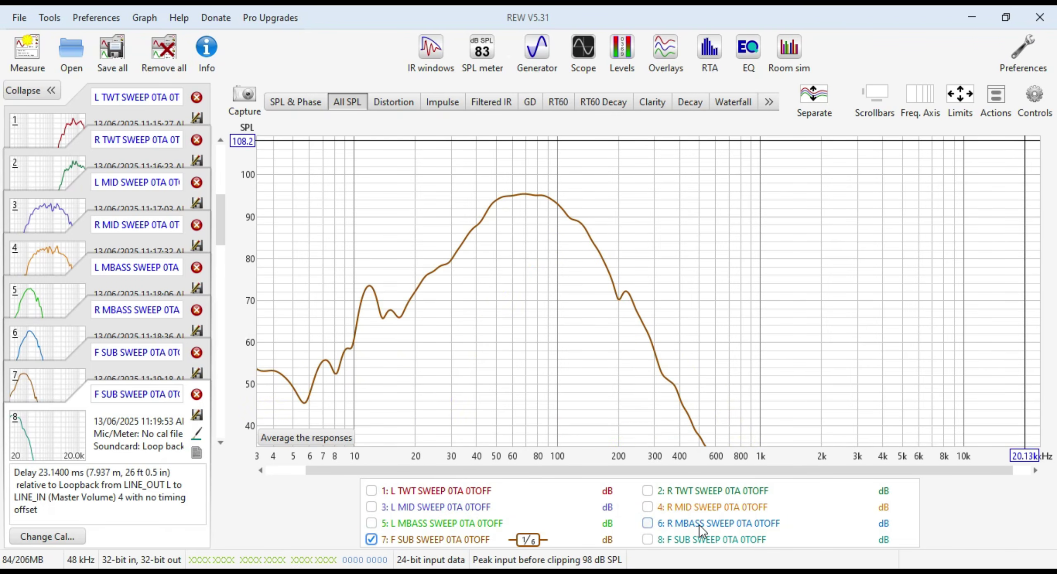
click(670, 541)
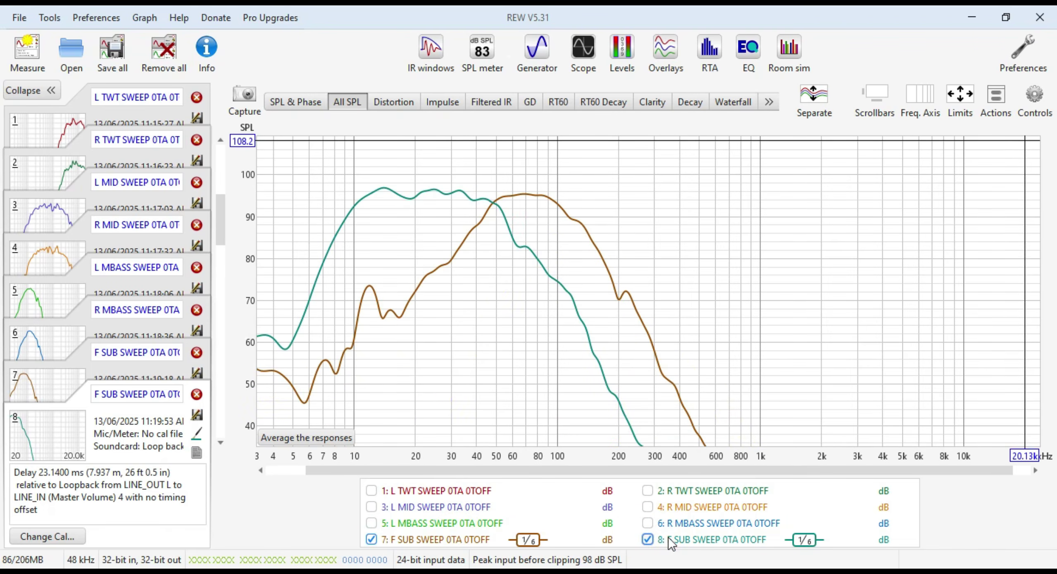
click(671, 542)
click(428, 542)
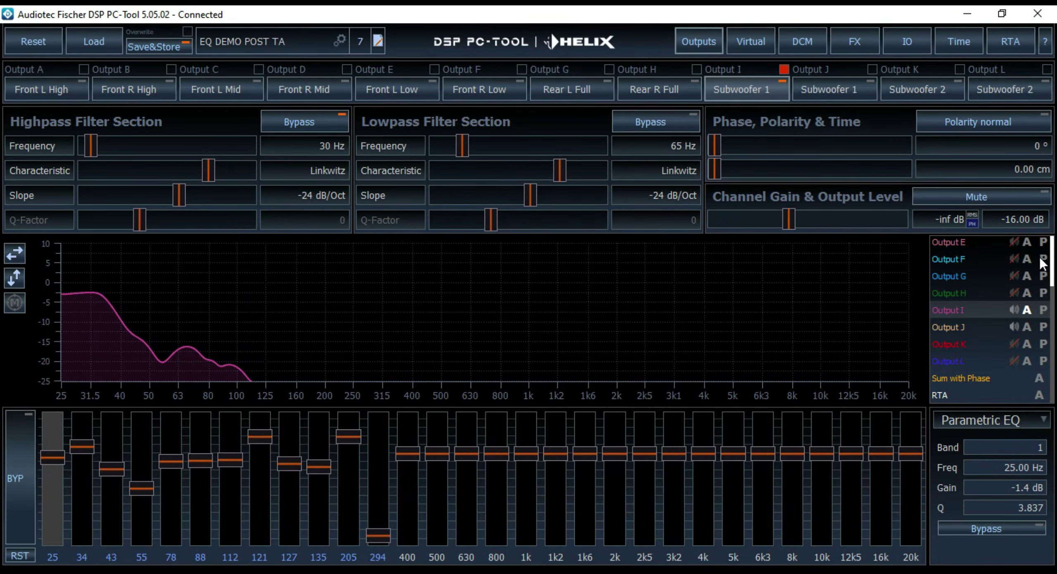
Mute Output I in the DSP PC-Tool output list.
click(1013, 310)
scroll(1046, 244, up, 3)
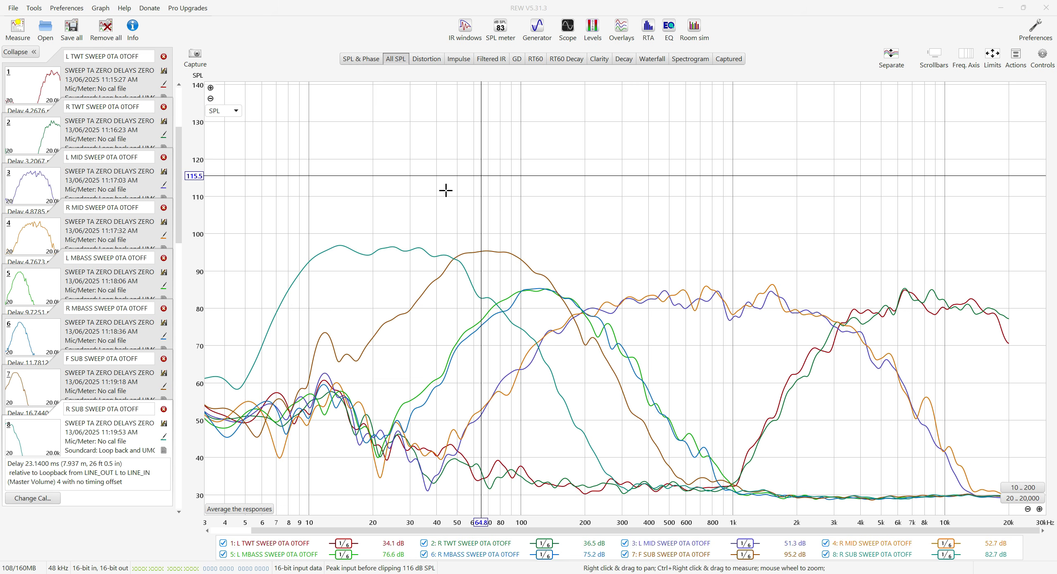
Open the REW Overlays window, maximize it, and show the impulse responses of the L TWT and R TWT sweeps.
click(622, 30)
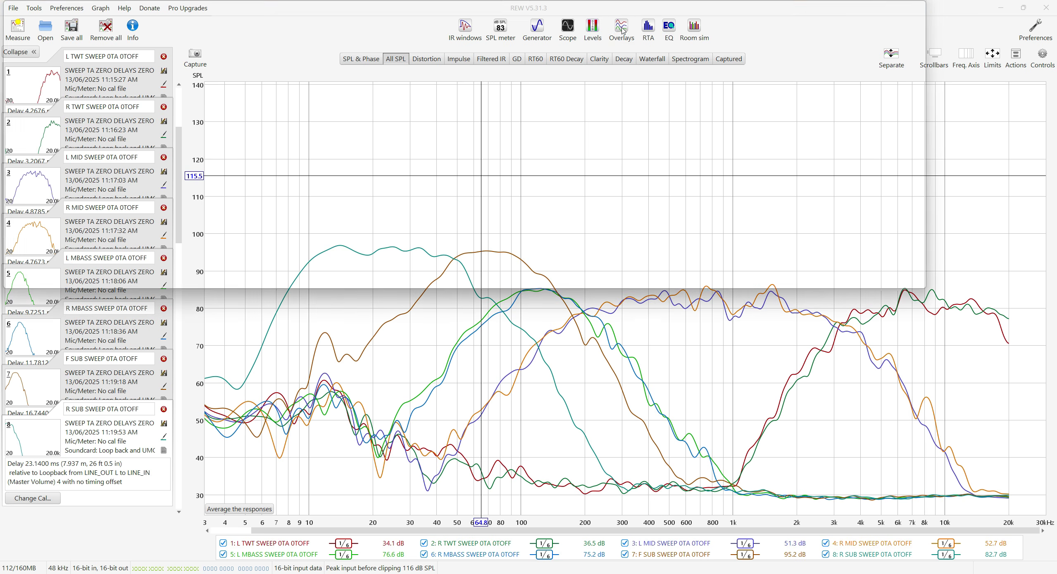
click(892, 8)
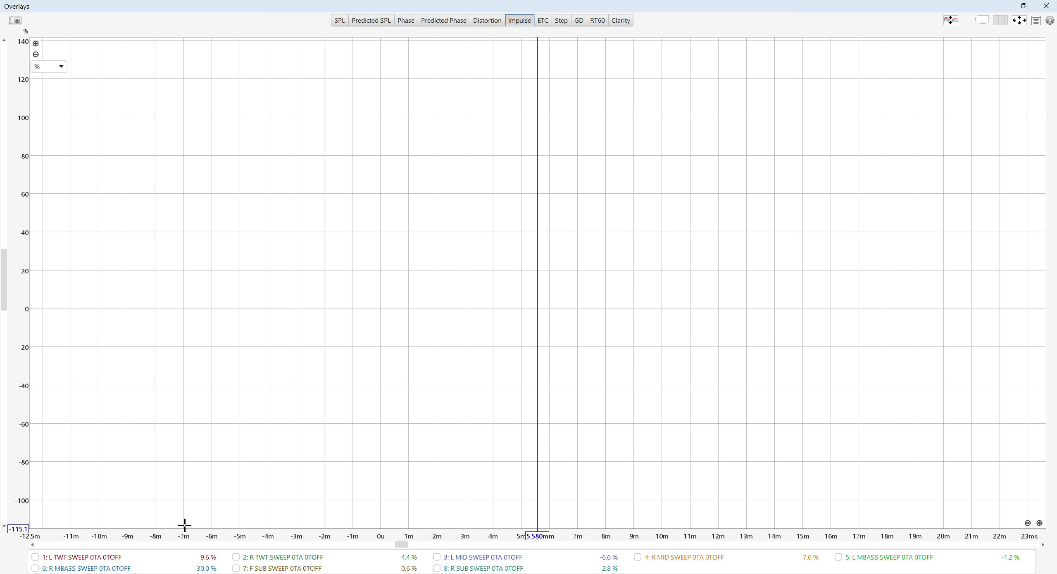
click(105, 558)
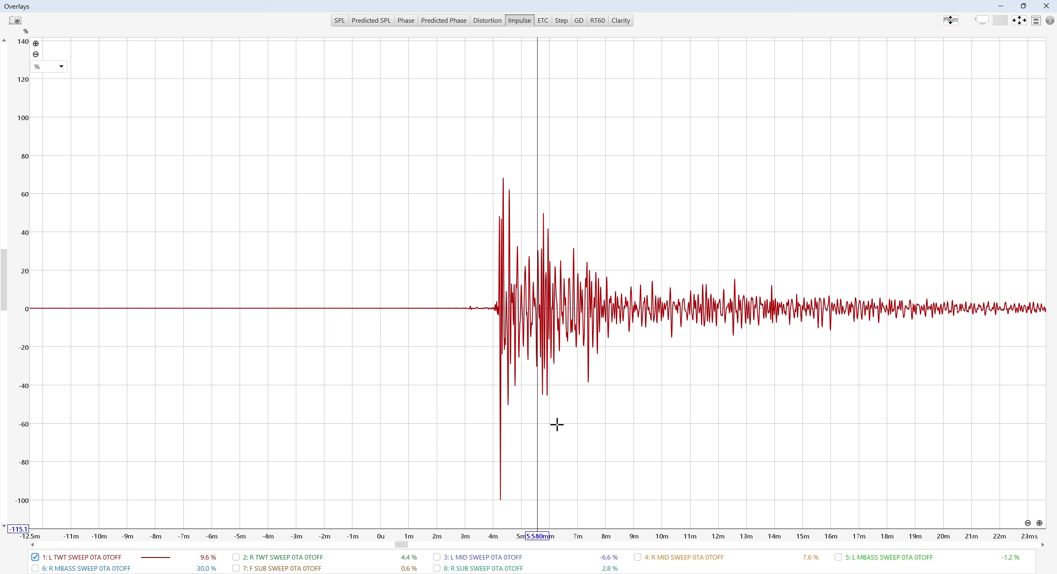
scroll(556, 446, up, 1)
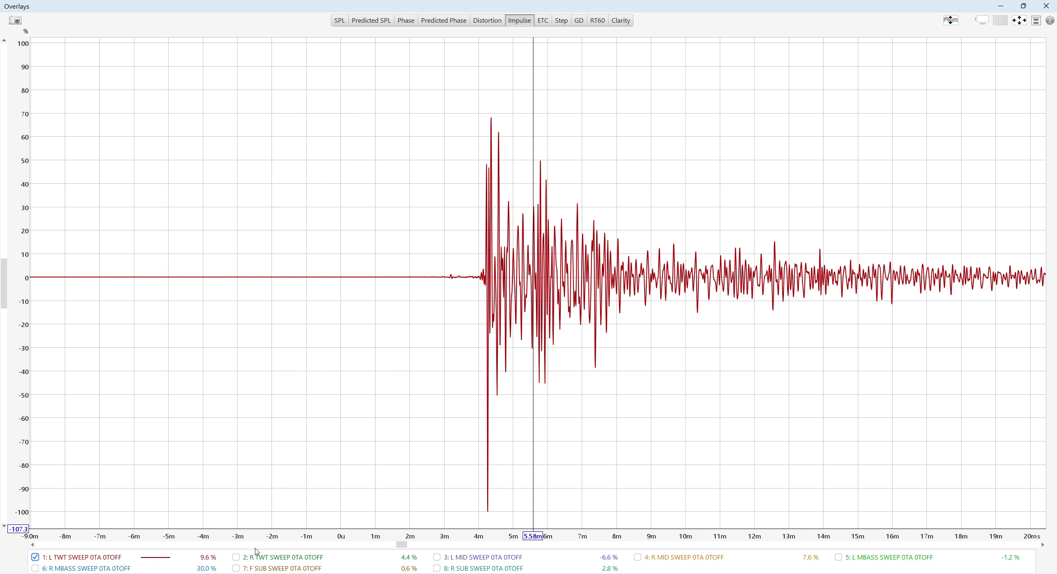
click(267, 558)
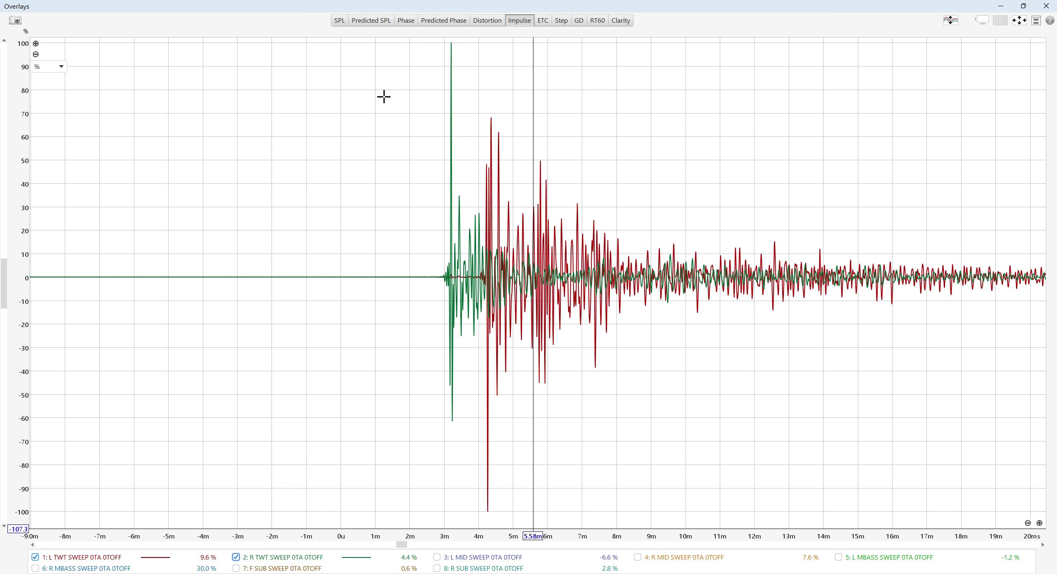
Compare the arrival times of the R TWT positive peak and the L TWT negative peak by placing the cursor on each.
scroll(384, 97, down, 1)
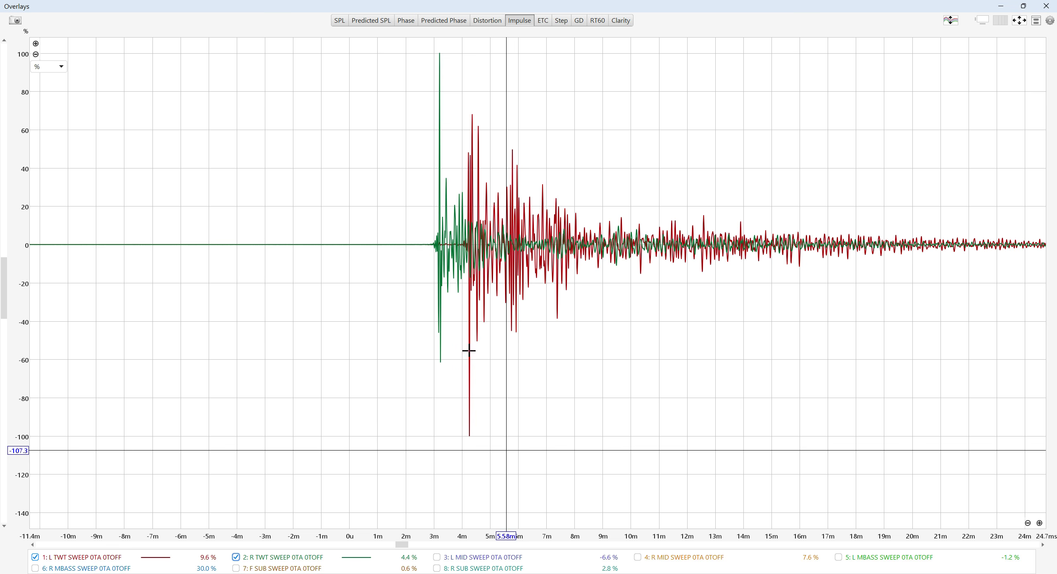
scroll(425, 335, up, 1)
scroll(424, 335, down, 1)
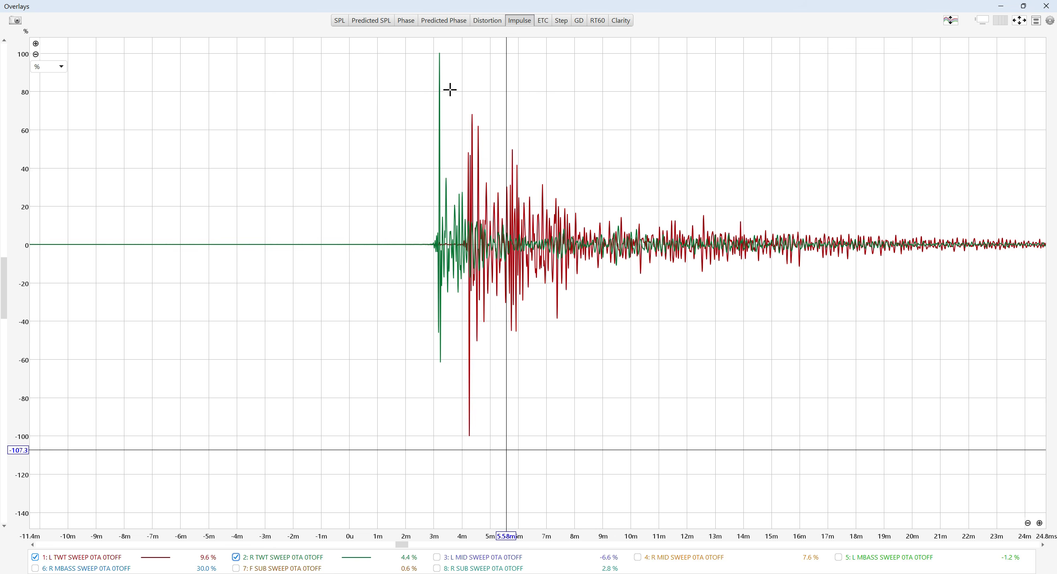
click(440, 57)
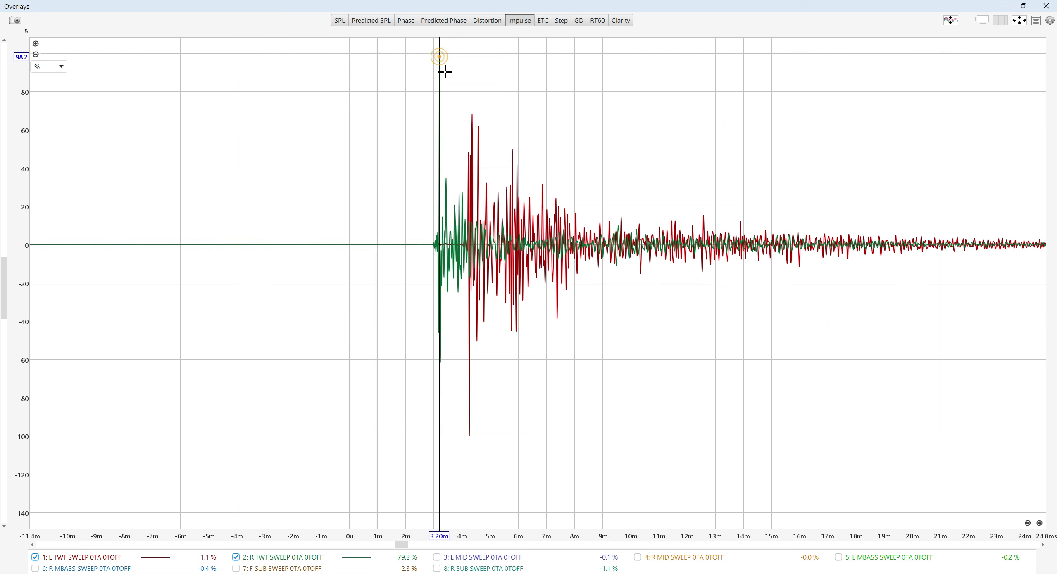
click(469, 347)
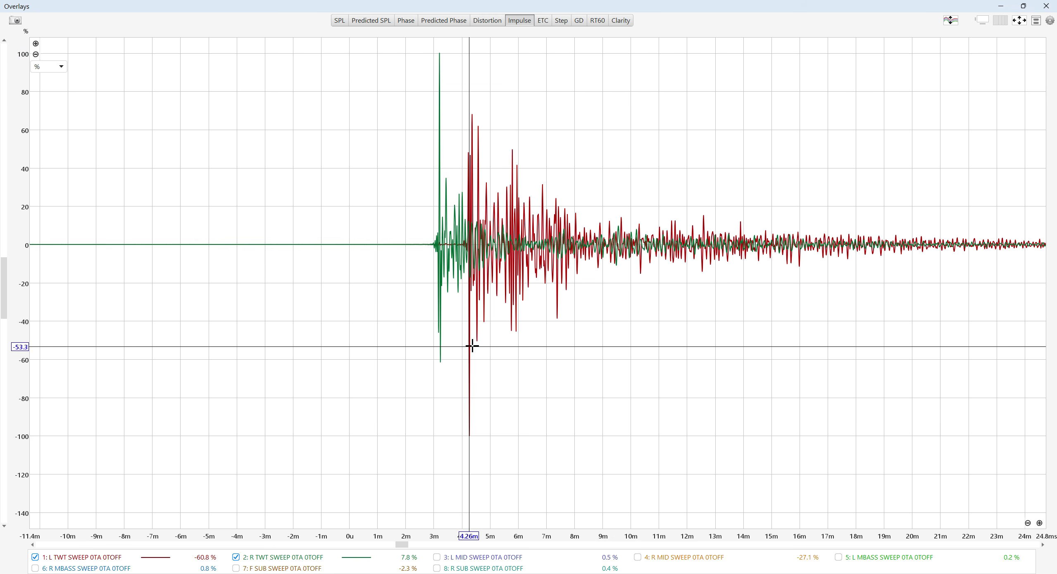
click(439, 139)
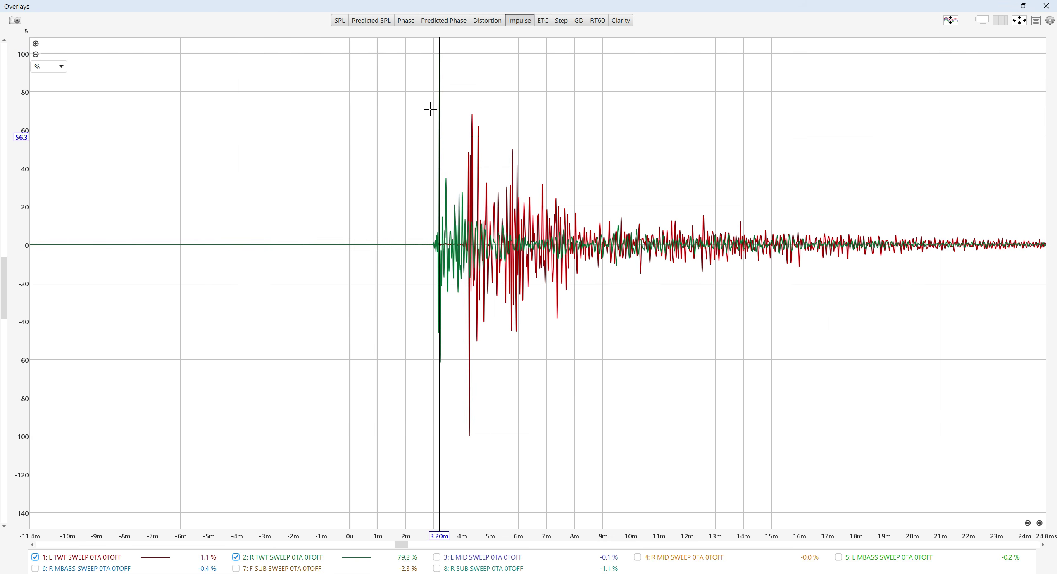
click(471, 361)
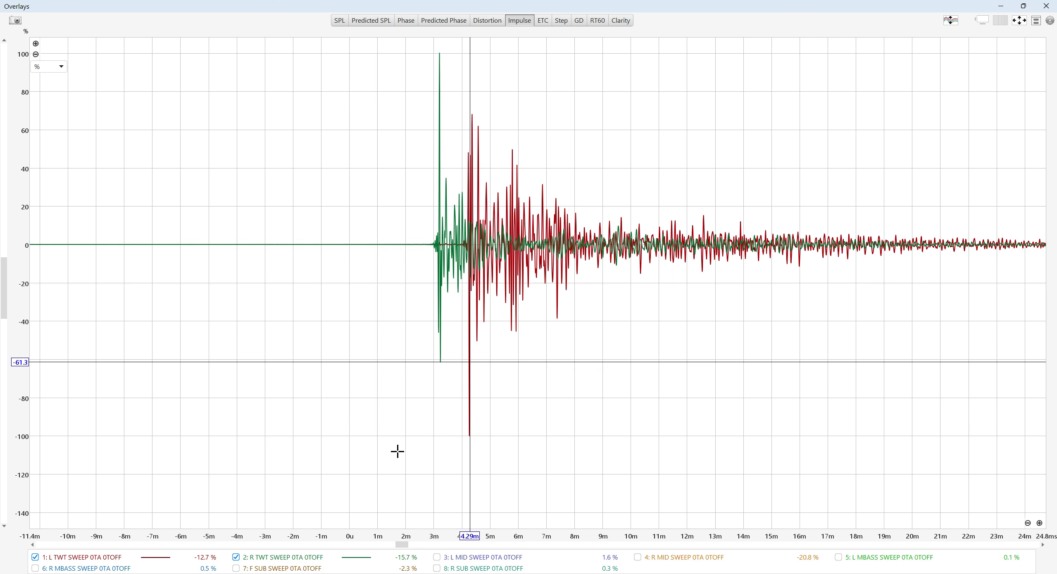
Zoom in on the two tweeter impulses and measure the time gap from the R TWT positive peak to the L TWT negative peak.
mouse_move(254, 563)
click(439, 58)
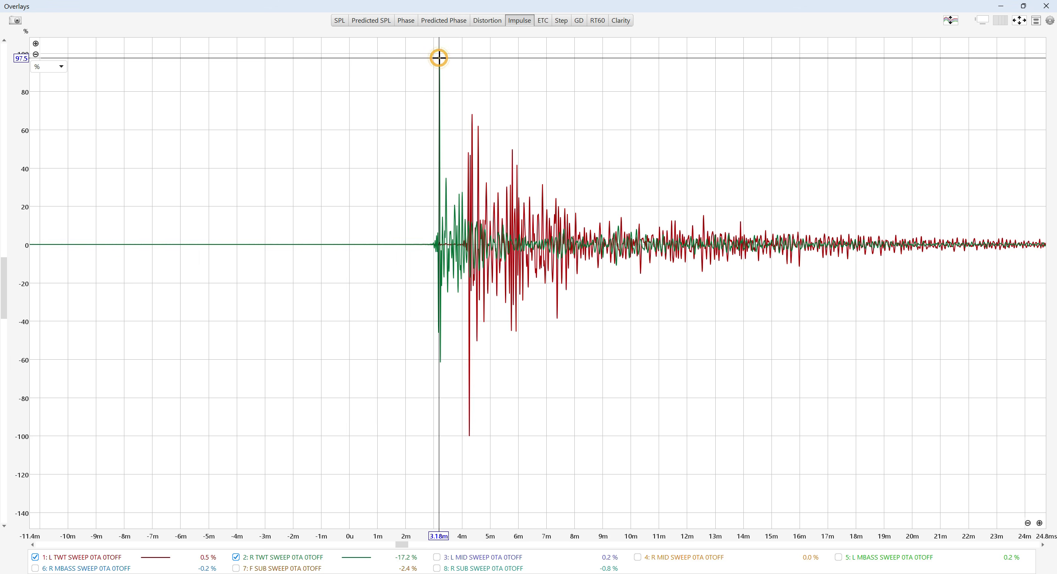
mouse_move(409, 47)
mouse_down()
mouse_move(454, 135)
mouse_move(543, 409)
mouse_move(498, 455)
mouse_up()
click(441, 422)
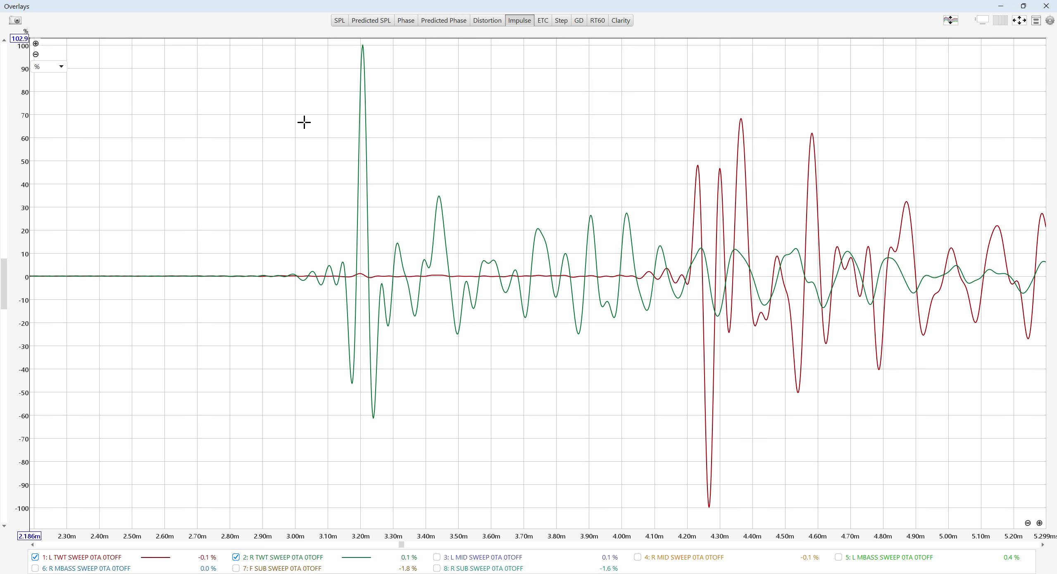
click(363, 49)
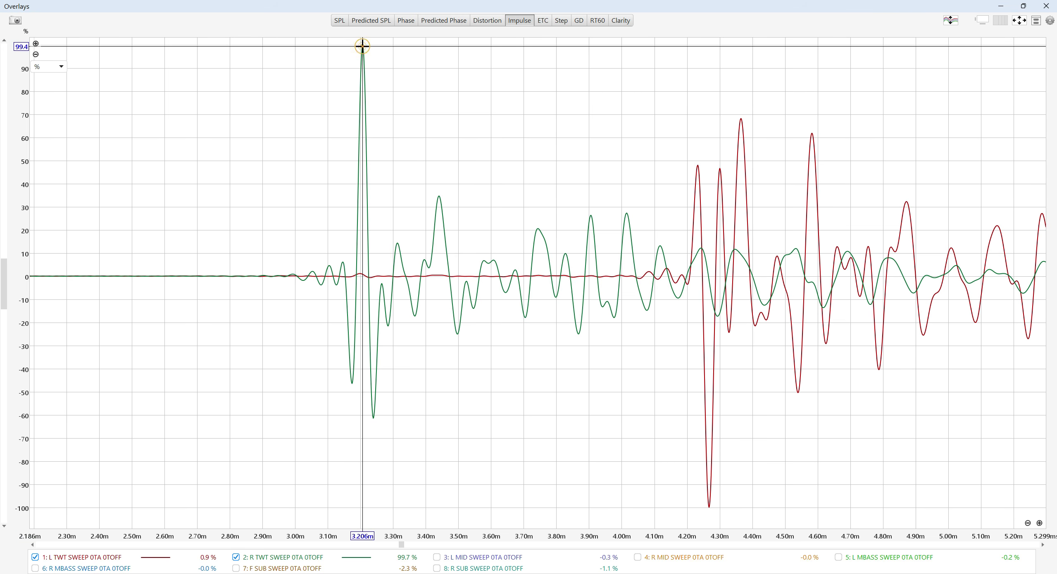
mouse_move(362, 47)
mouse_down()
mouse_move(609, 52)
mouse_move(665, 73)
mouse_move(711, 323)
mouse_move(708, 513)
mouse_move(713, 506)
mouse_up()
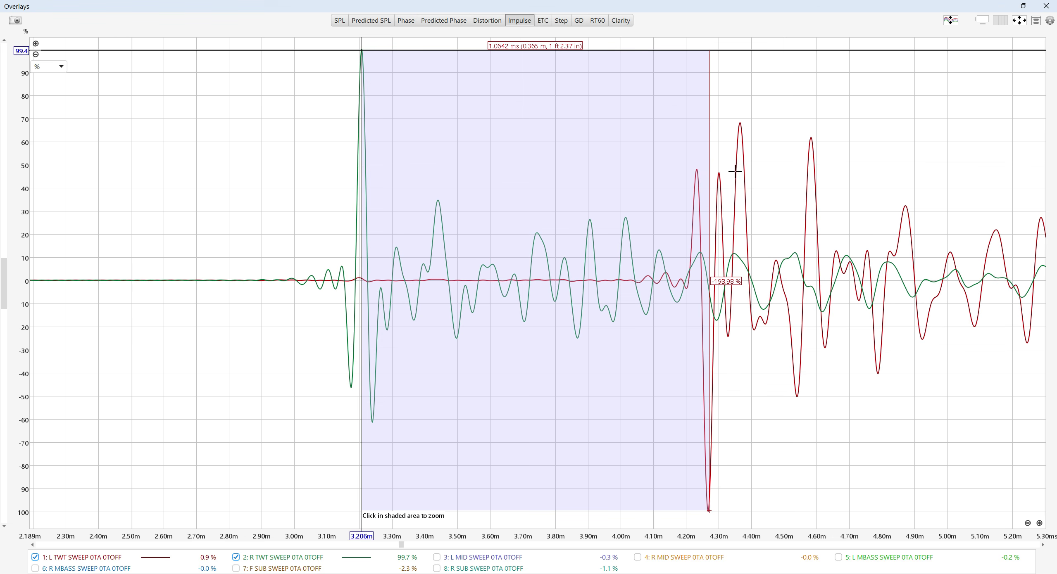
Clear the measurement and check the timing of the highest L TWT positive peak against the main R TWT peak.
click(739, 112)
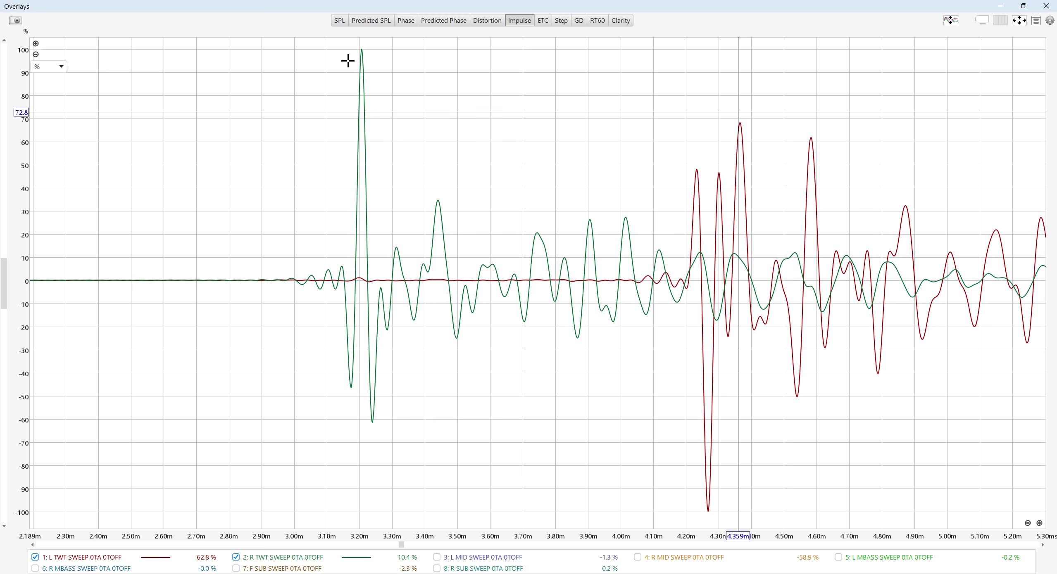
click(361, 46)
click(361, 46)
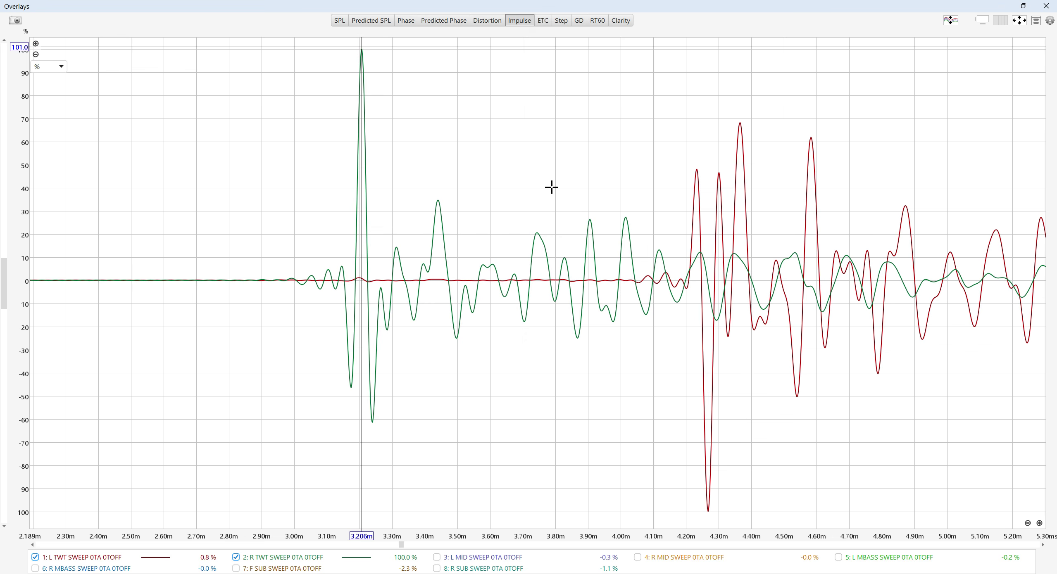
scroll(551, 185, down, 3)
scroll(552, 185, down, 1)
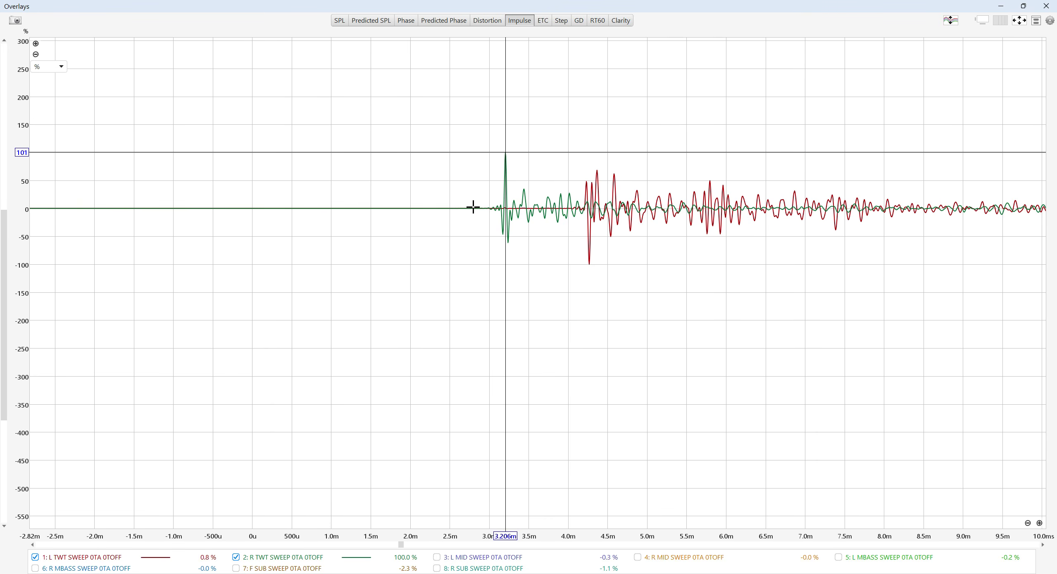
scroll(562, 216, up, 1)
scroll(564, 213, up, 1)
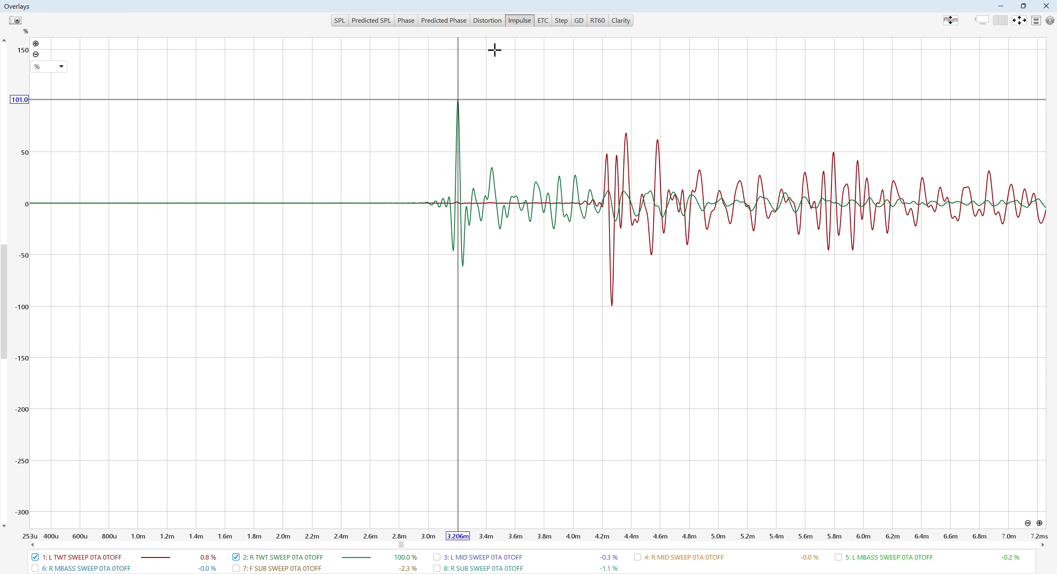
Compare the phase overlays of the L TWT and R TWT sweeps, and close the Overlays window.
click(407, 24)
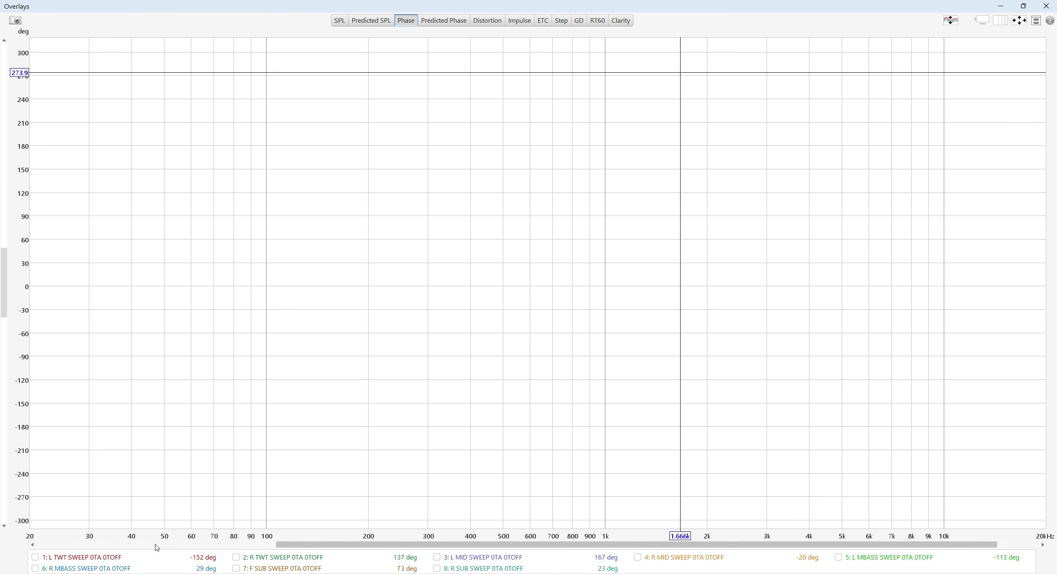
click(102, 559)
click(294, 558)
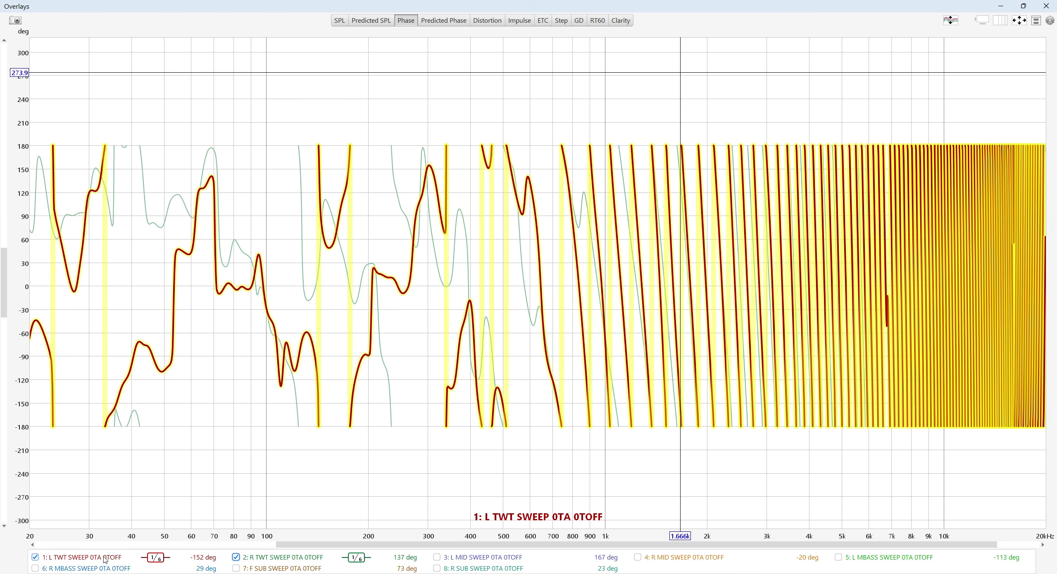
click(294, 560)
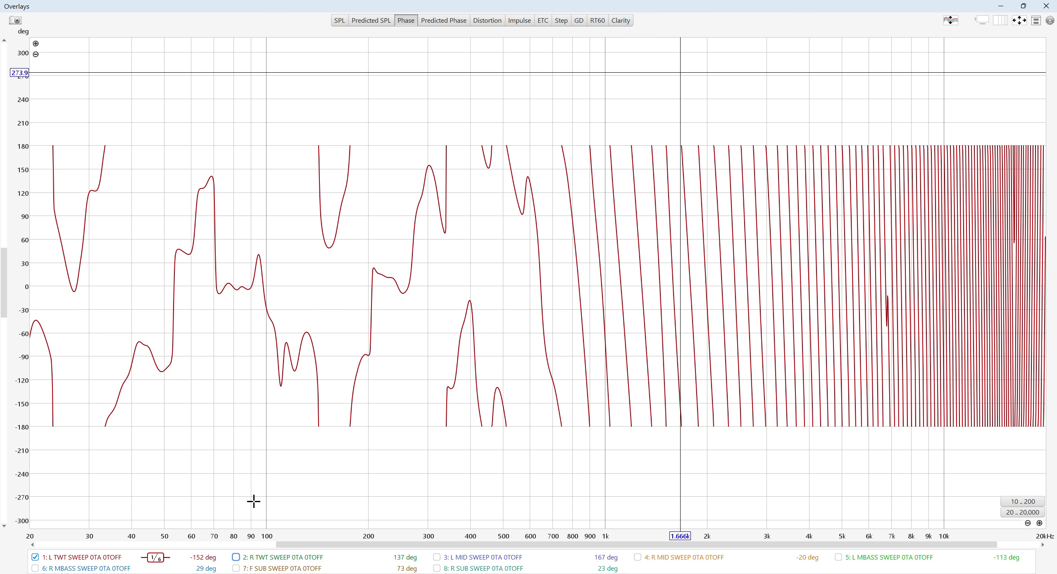
click(236, 558)
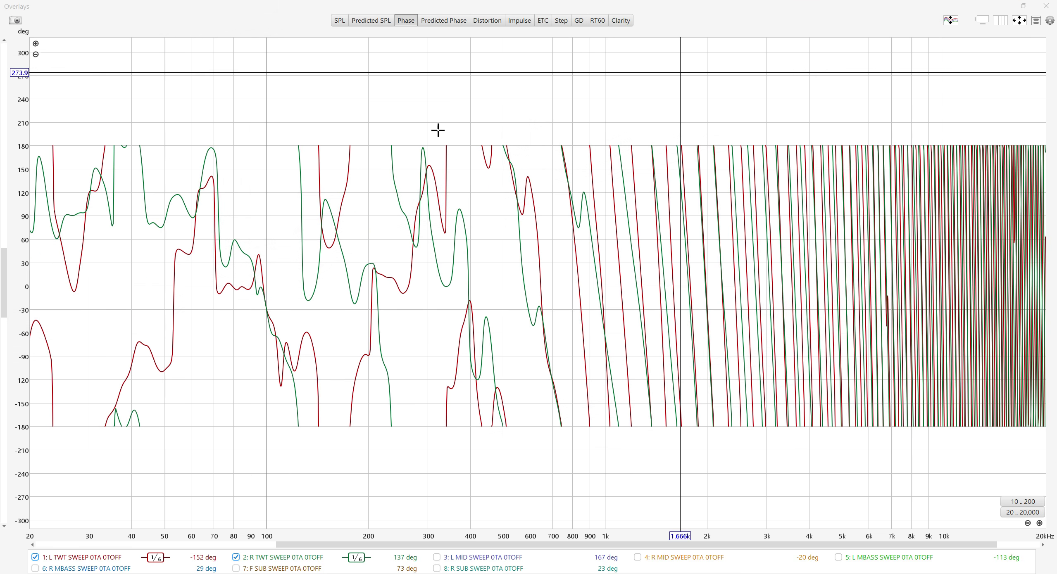
click(1046, 7)
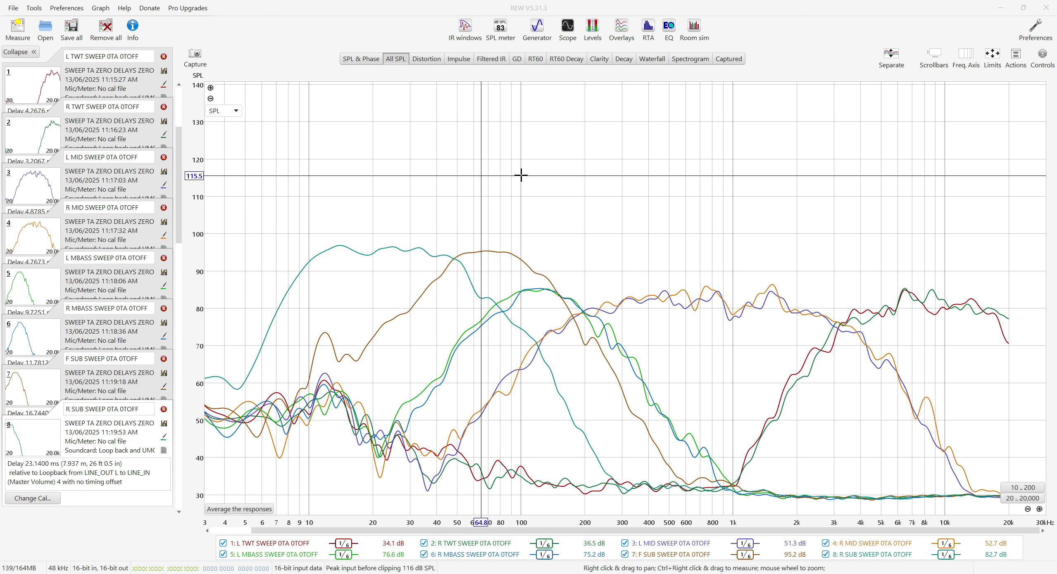
Open the alignment tool for the SPL traces and choose R TWT as the second measurement against L TWT.
click(1016, 56)
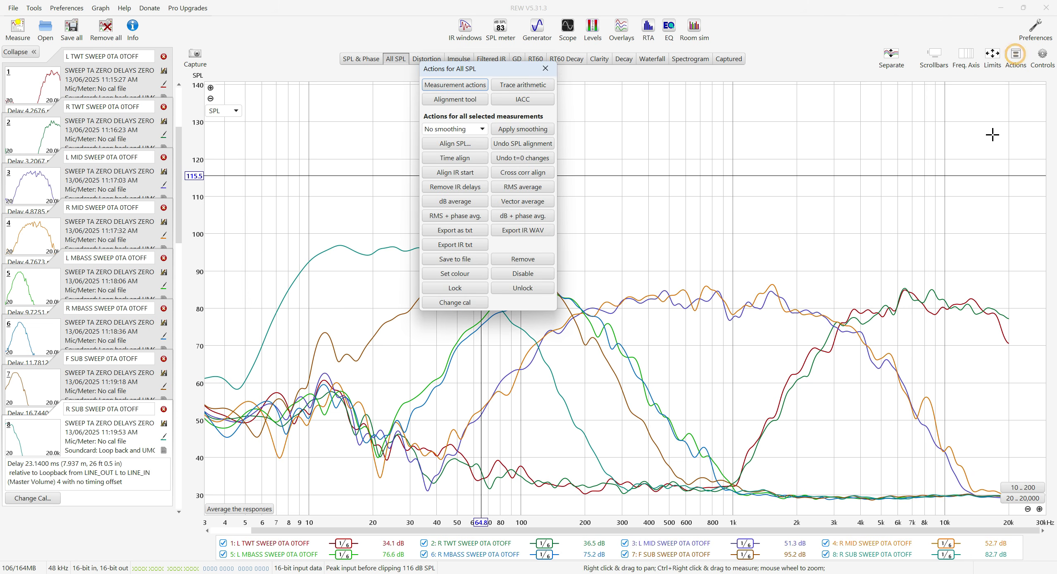
click(454, 100)
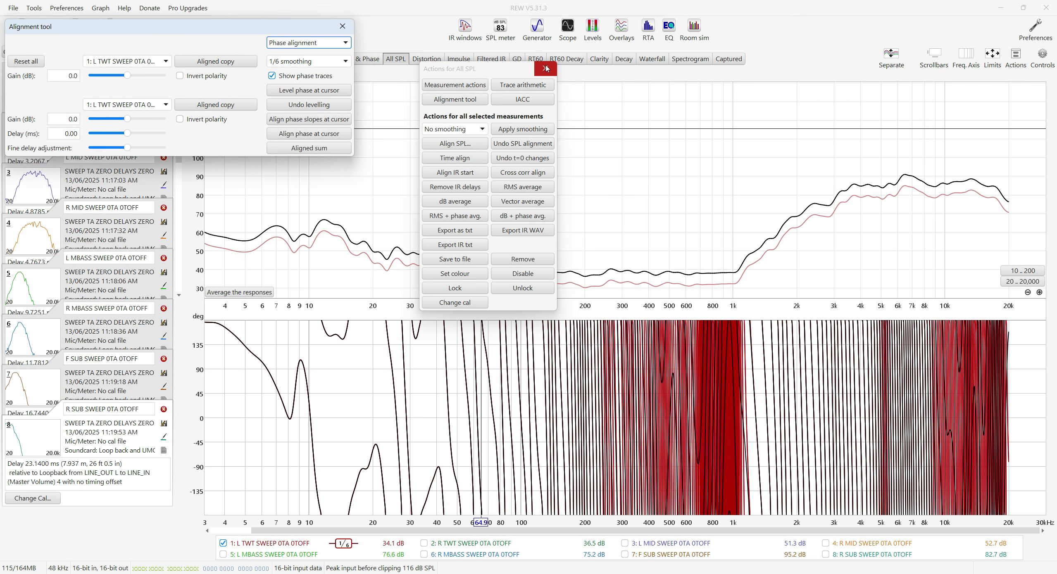
drag(239, 34, 273, 53)
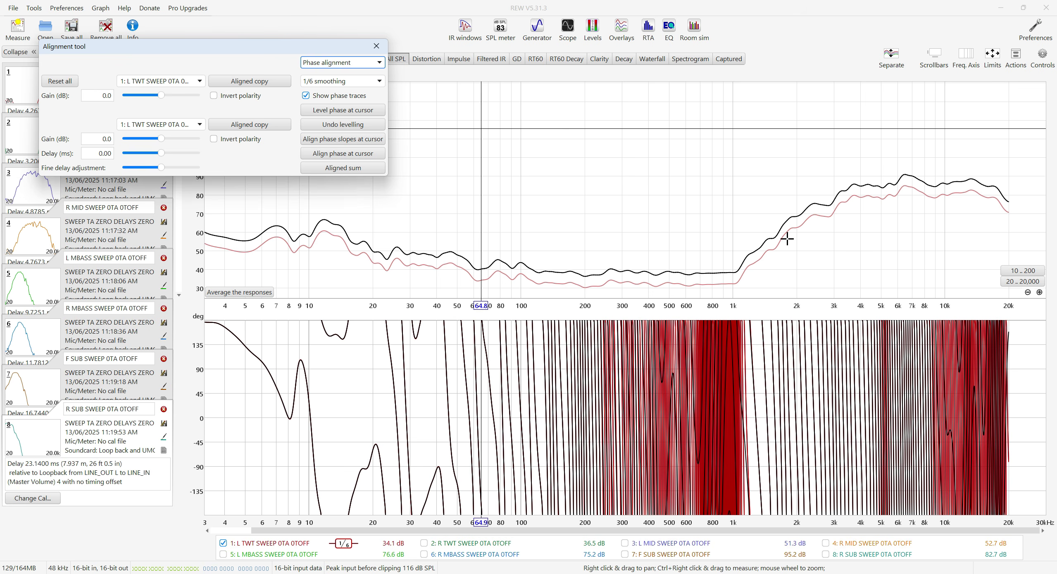
click(199, 126)
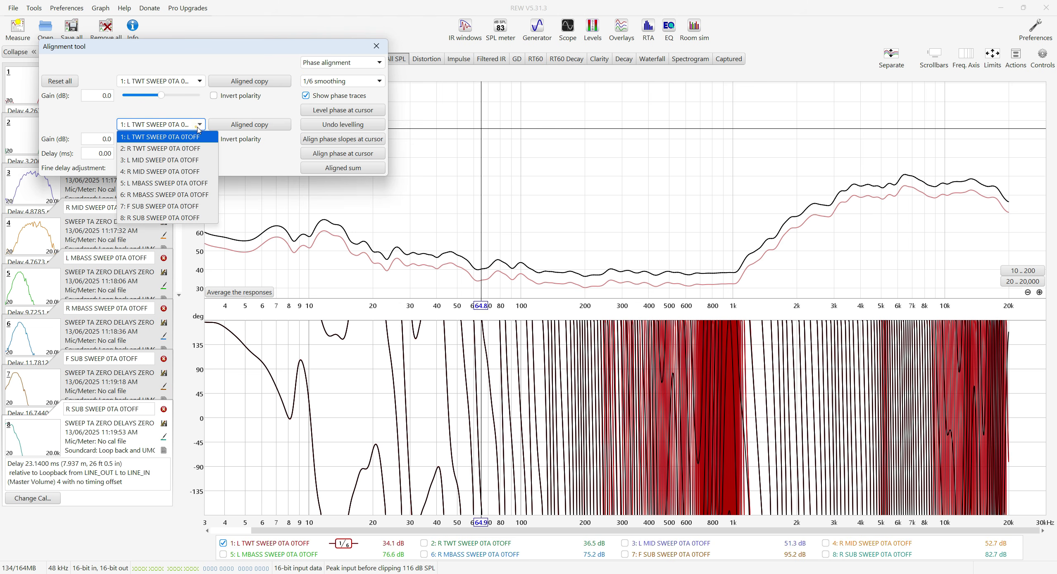
click(172, 149)
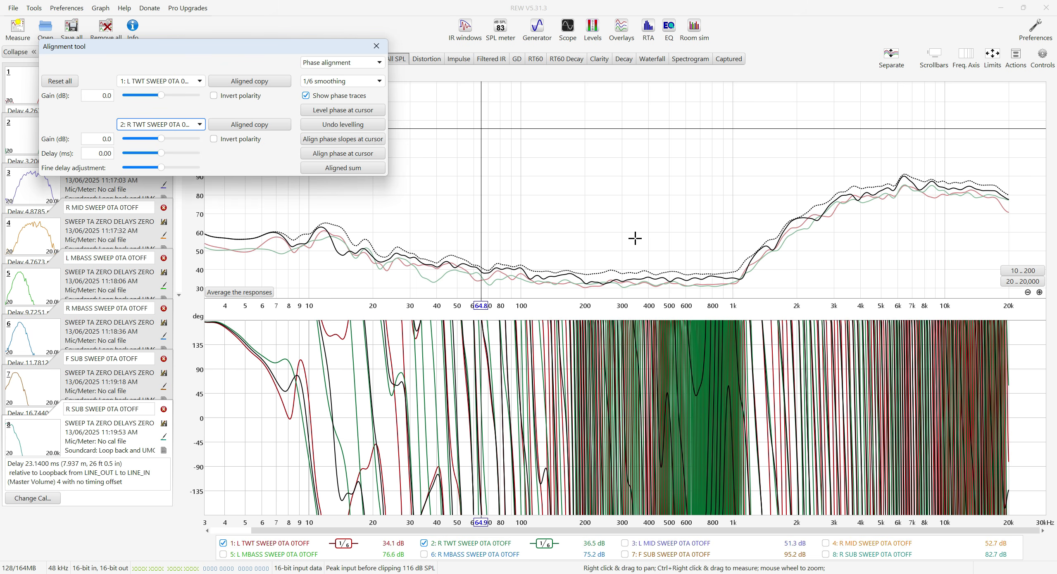
Fine-adjust the R TWT delay up to 0.75 ms and back down to 0.35 ms.
click(161, 168)
drag(167, 176, 182, 180)
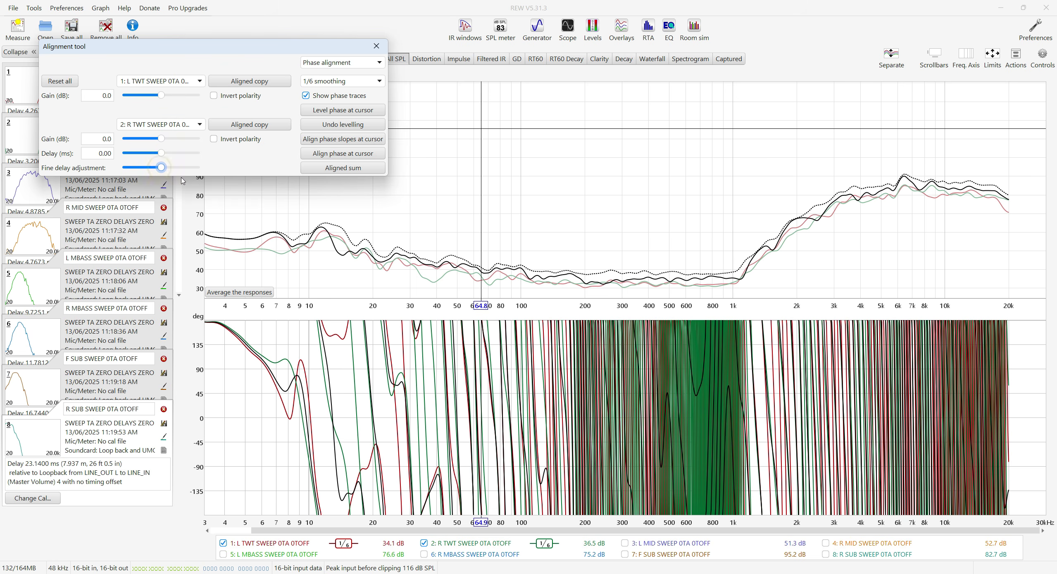
key(Right)
key(Right)
key(Right)
key(Right)
key(Right)
key(Right)
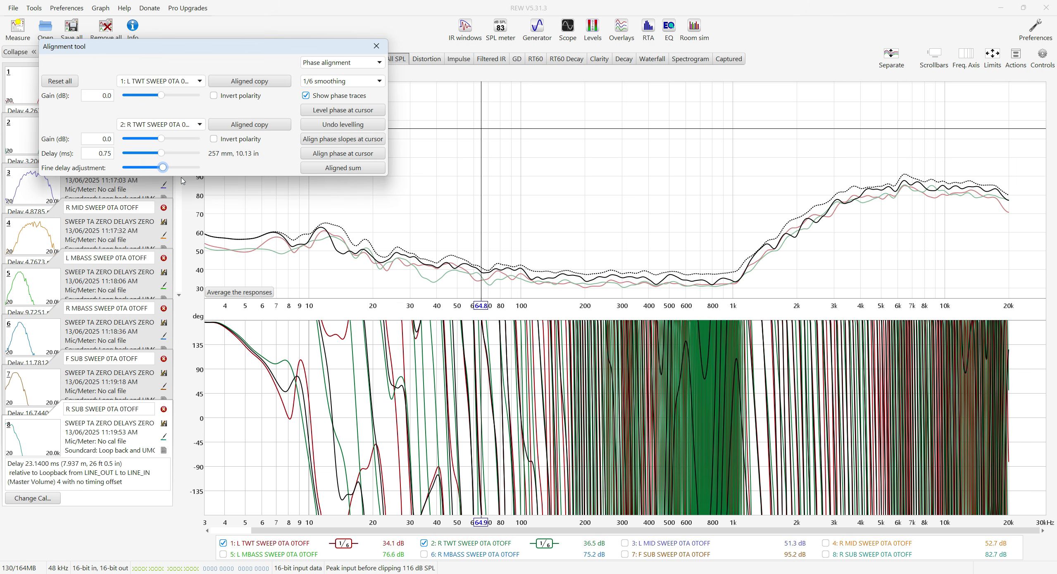
key(Left)
key(Left)
key(Left)
key(Left)
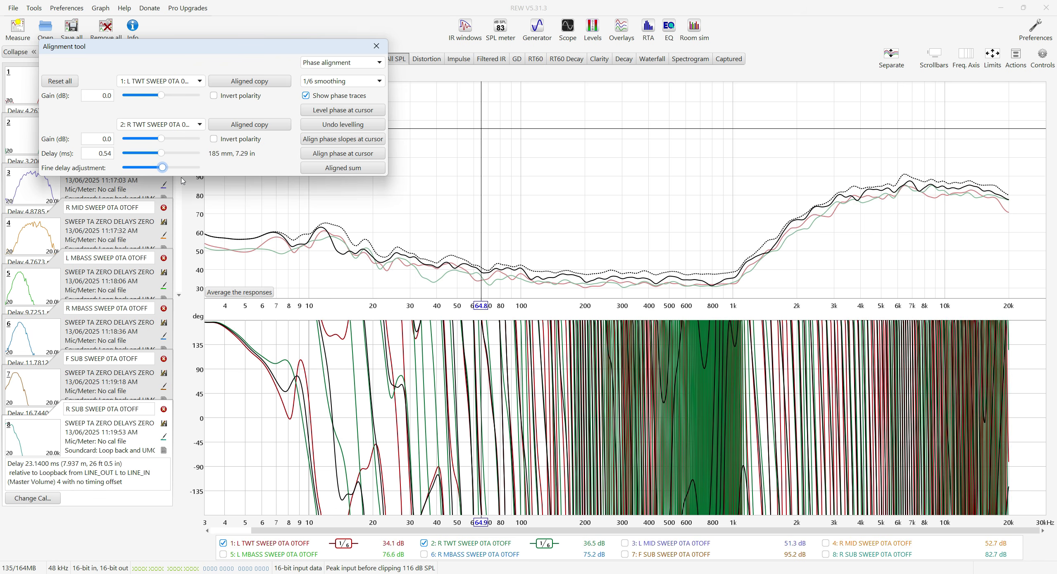
key(Left)
key(Left)
key(Left)
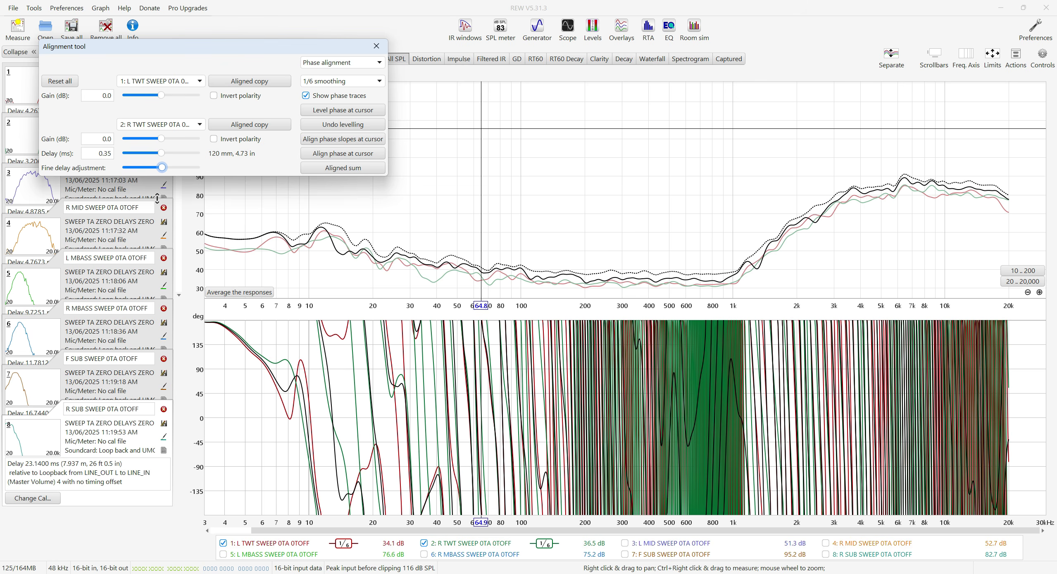
Reset the R TWT delay to 0 ms and switch the alignment tool to Impulse alignment.
click(95, 153)
text(0)
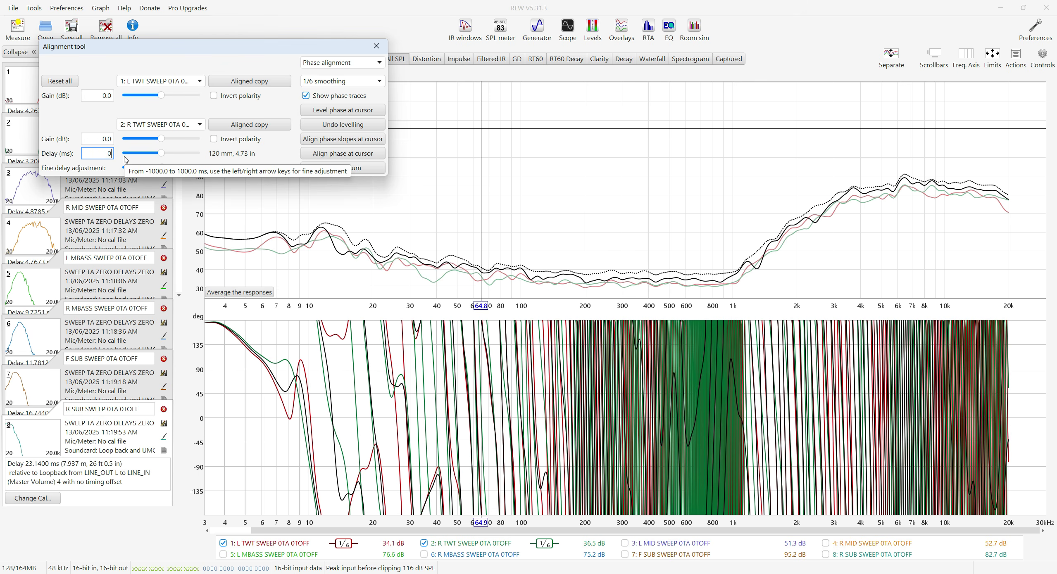
key(Return)
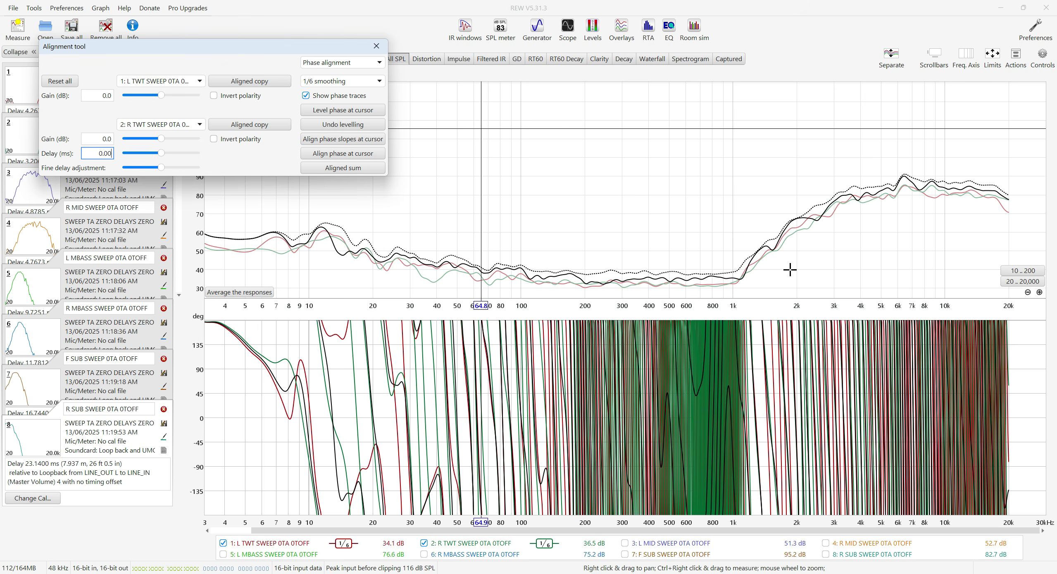
click(364, 62)
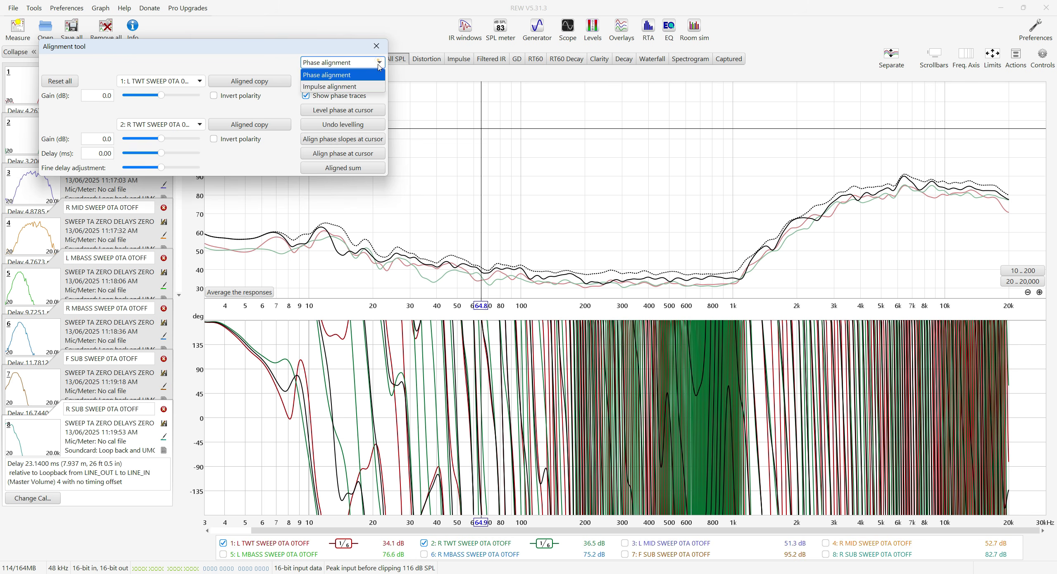
click(346, 83)
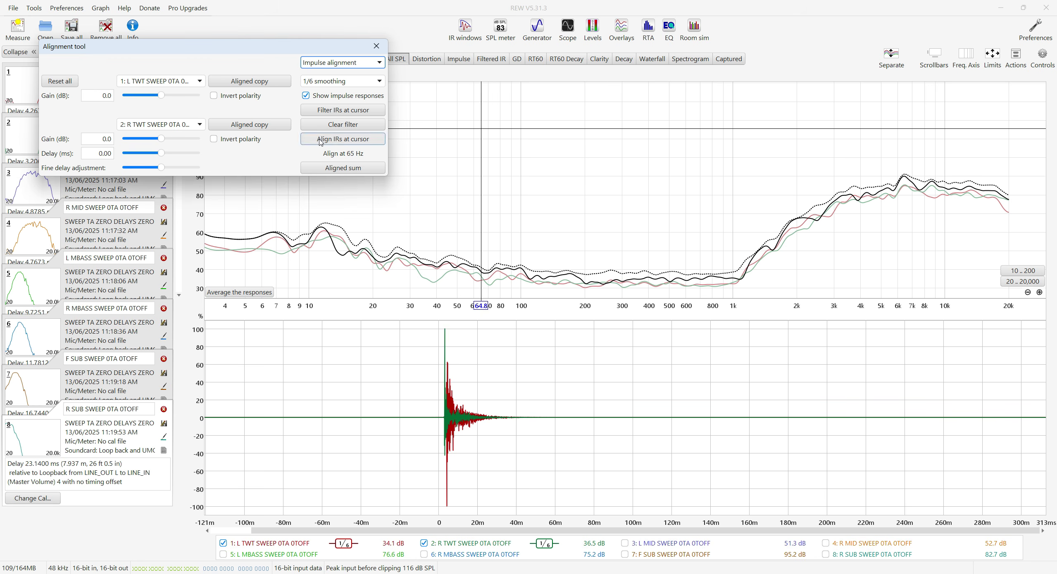
Fine-adjust the R TWT delay up to about 1.05 ms and back down to 0.41 ms against the L TWT impulse.
click(162, 167)
key(Right)
key(Right)
key(Right)
key(Right)
key(Right)
key(Right)
key(Right)
key(Right)
key(Right)
key(Right)
key(Right)
key(Right)
key(Right)
key(Right)
key(Right)
key(Right)
key(Right)
key(Right)
key(Right)
key(Right)
key(Right)
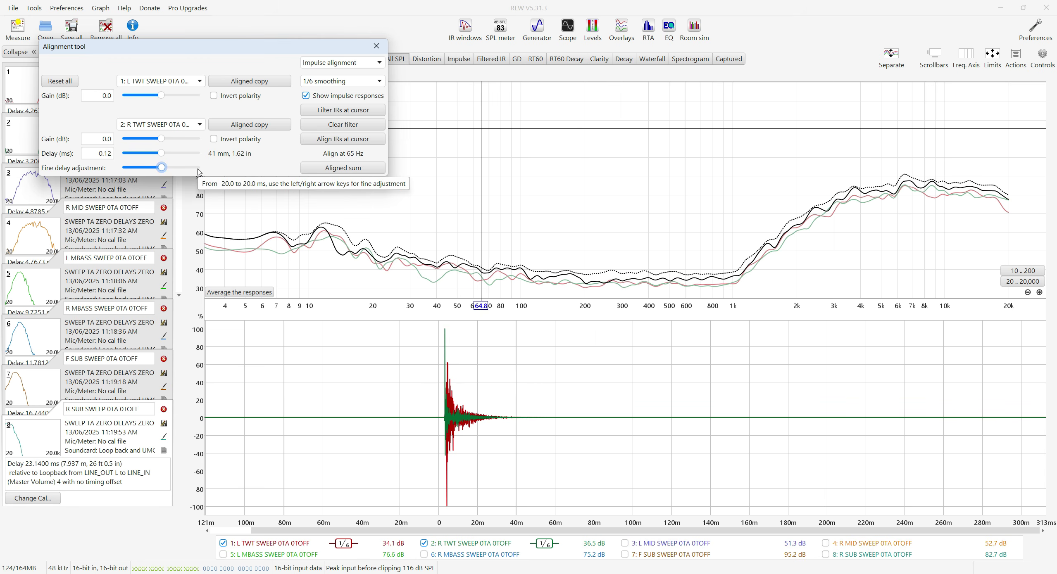
key(Right)
key(Right)
key(Right)
key(Right)
key(Right)
key(Right)
key(Right)
key(Right)
key(Right)
key(Right)
key(Right)
key(Right)
key(Right)
key(Right)
key(Right)
key(Right)
key(Right)
key(Right)
key(Right)
key(Right)
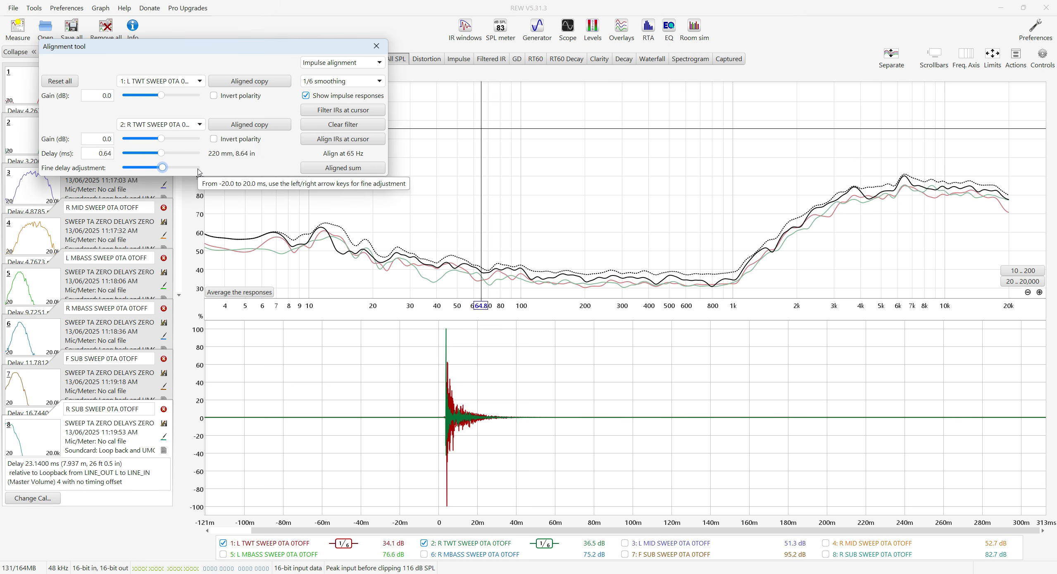
key(Left)
key(Left)
key(Left)
key(Left)
key(Left)
key(Left)
key(Left)
key(Left)
key(Left)
key(Left)
key(Left)
key(Left)
key(Left)
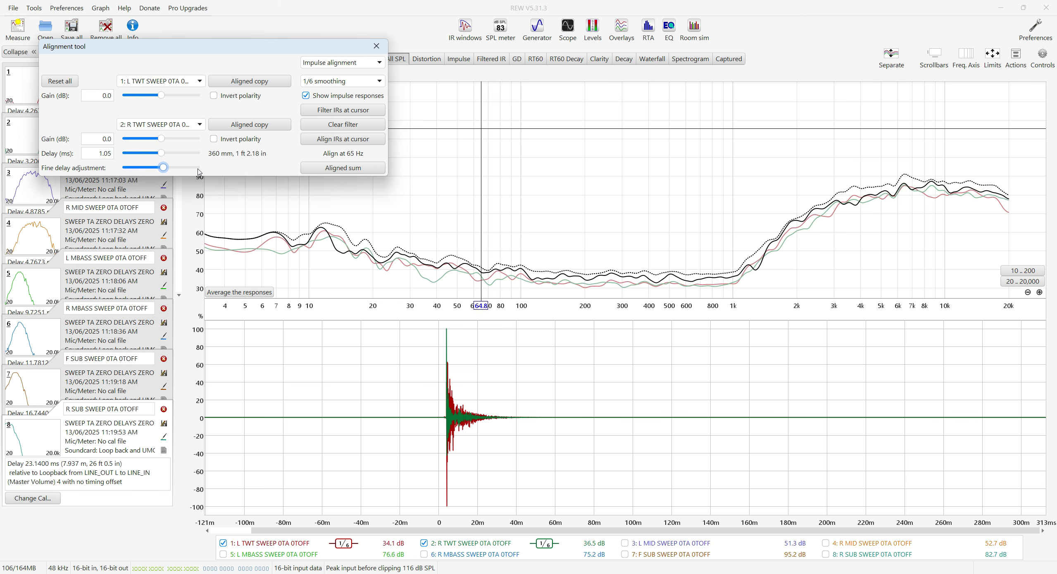
key(Left)
key(Left)
key(Left)
key(Left)
key(Left)
key(Left)
key(Left)
key(Left)
key(Left)
key(Left)
key(Left)
key(Left)
key(Left)
key(Left)
key(Left)
key(Left)
key(Left)
key(Left)
key(Left)
key(Left)
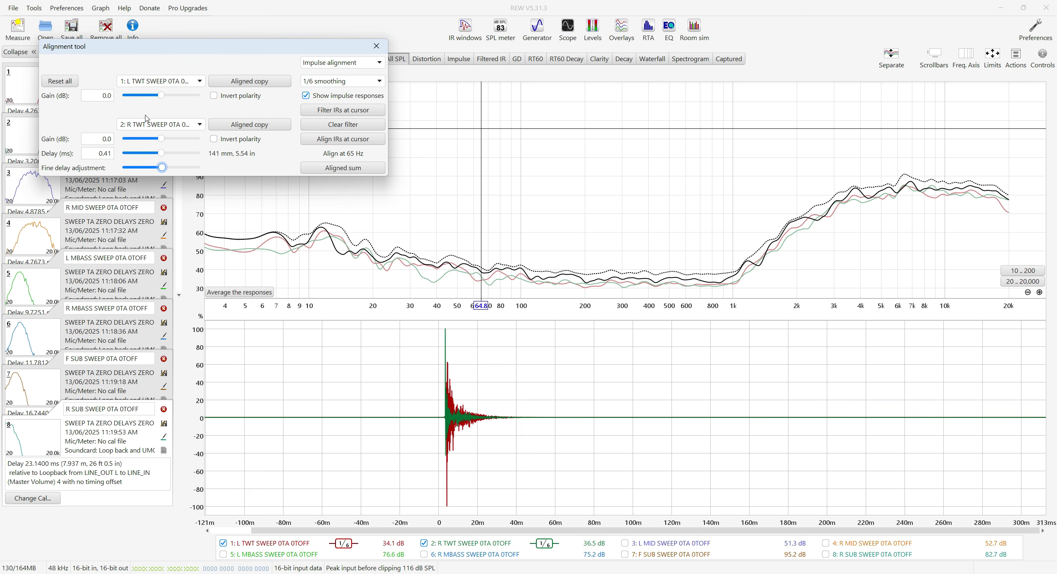
Set the R TWT delay back to 0 ms and close the alignment tool.
double_click(93, 153)
text(0)
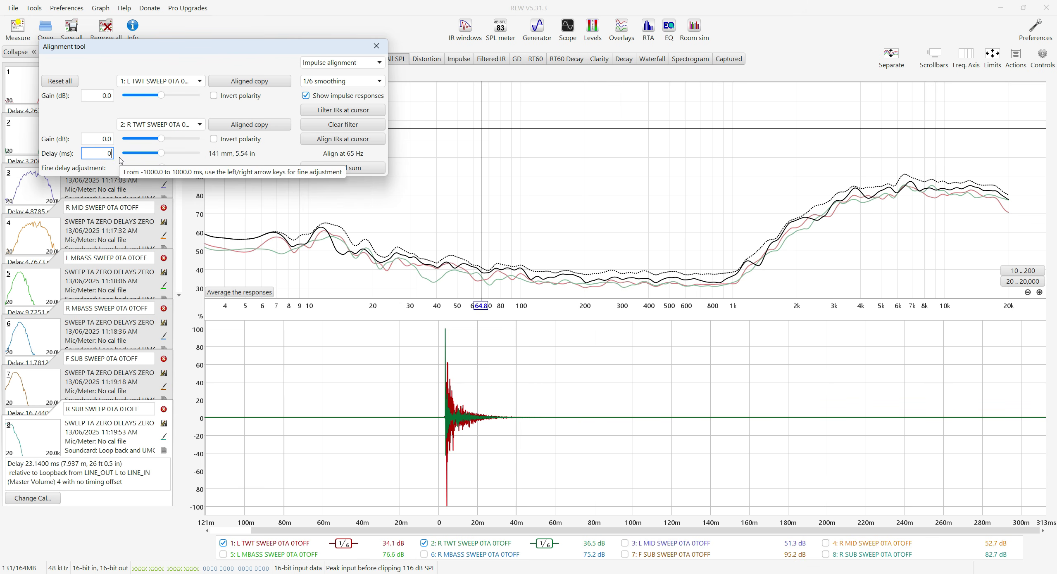
key(Return)
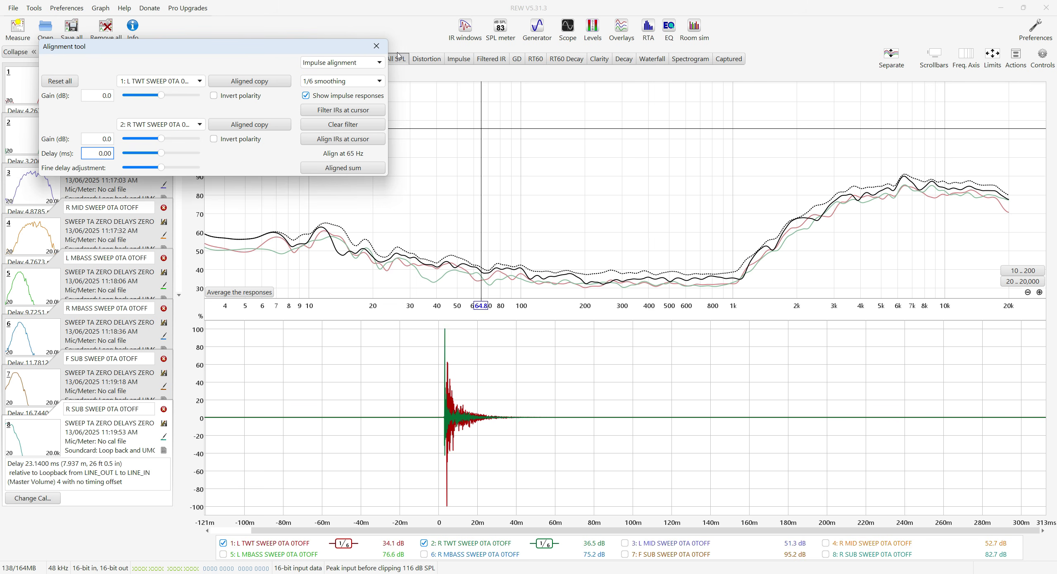
click(376, 46)
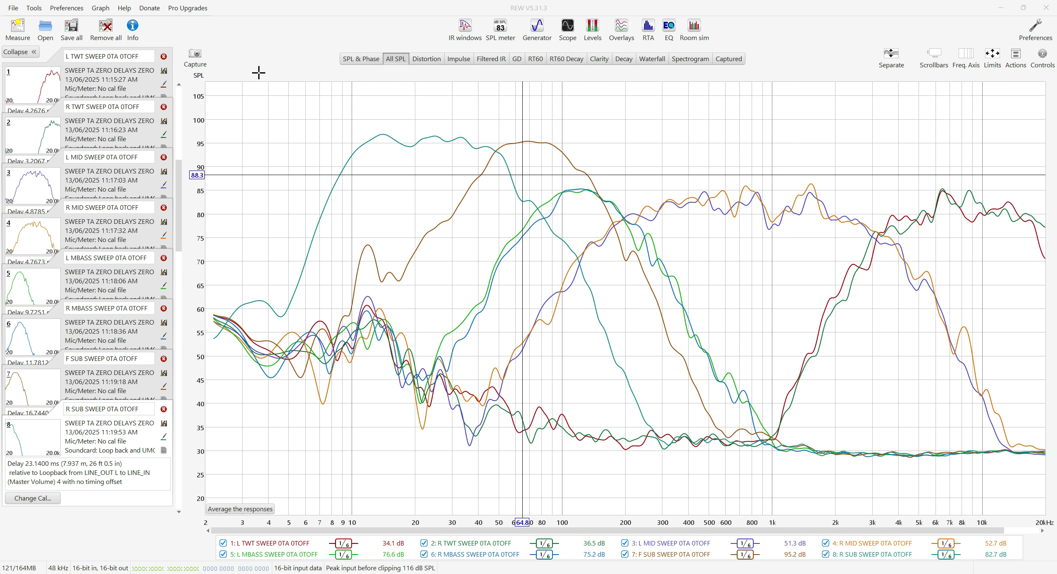
Clear all trace selections in the All SPL graph and show only the L TWT and R TWT sweeps.
right_click(573, 549)
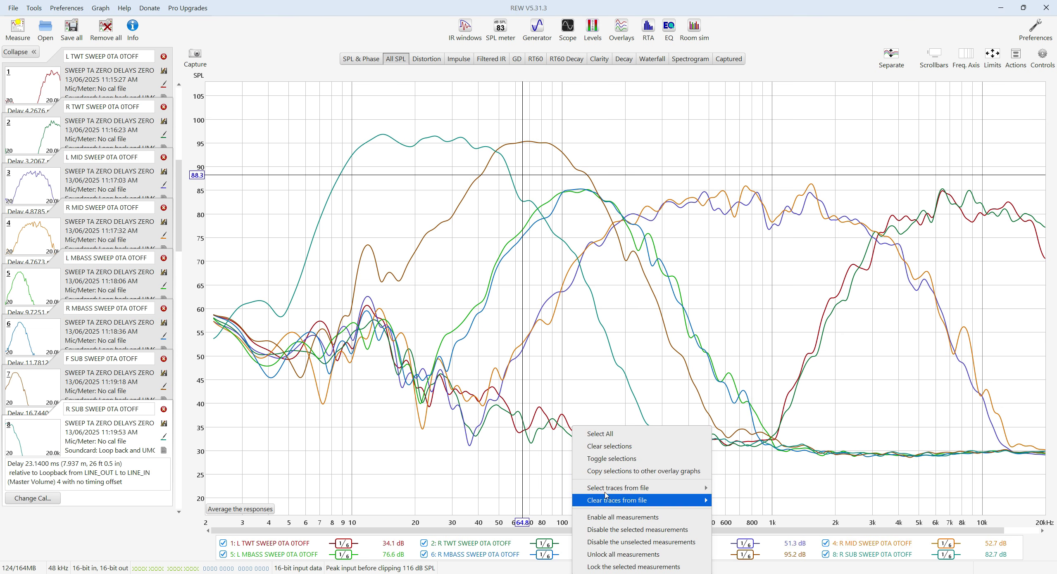
click(616, 448)
click(276, 541)
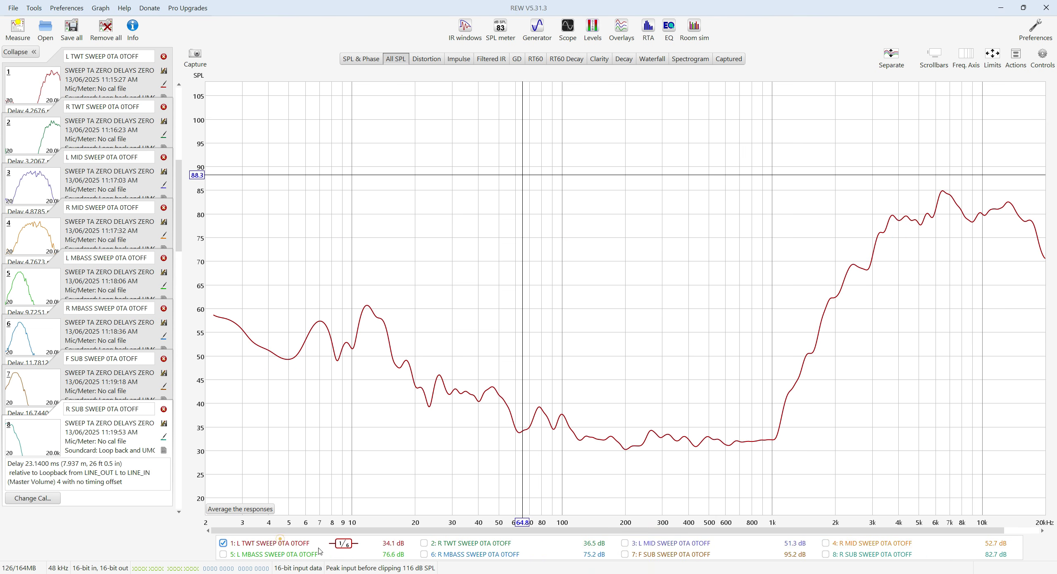
click(456, 545)
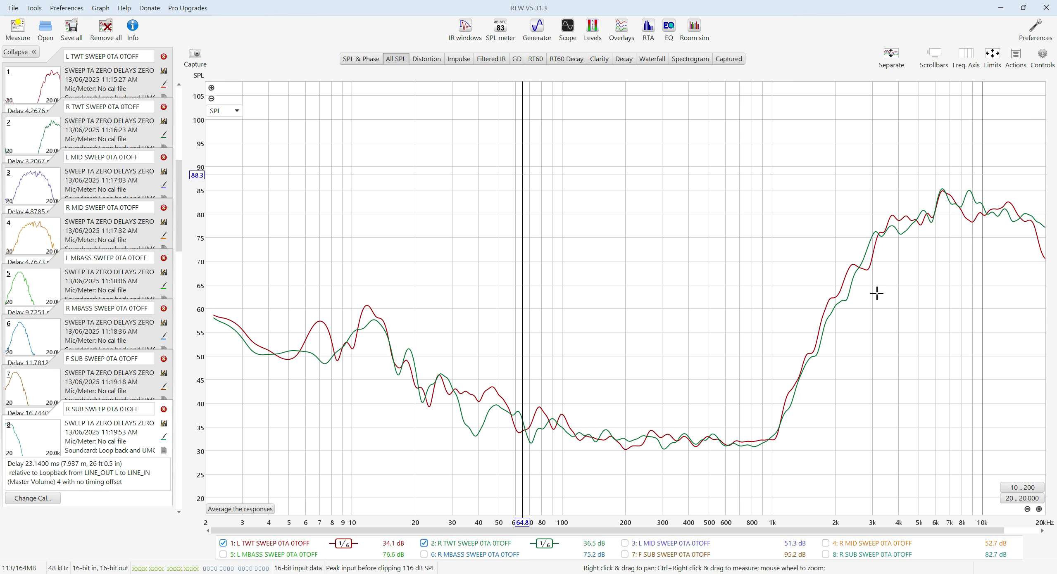
Open the alignment tool for the selected traces, close the All SPL actions dialog, and move the tool to the middle of the graph.
click(1016, 54)
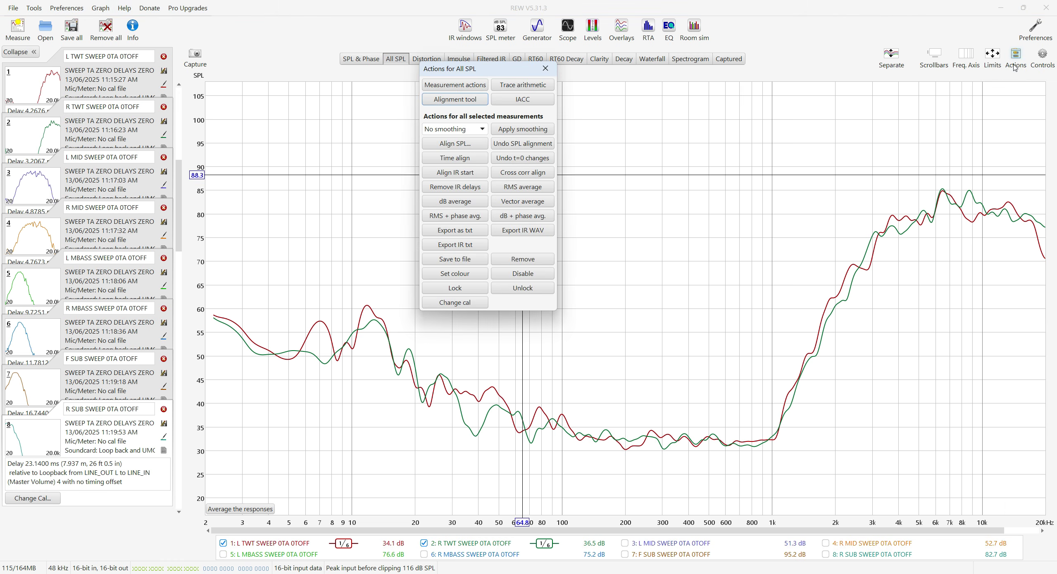
click(470, 104)
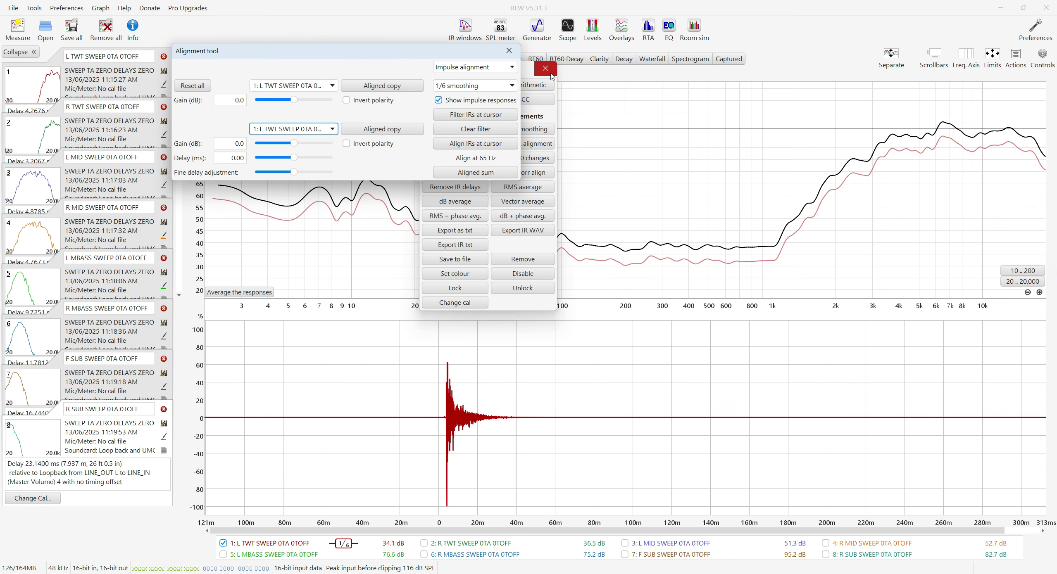
drag(533, 77, 717, 96)
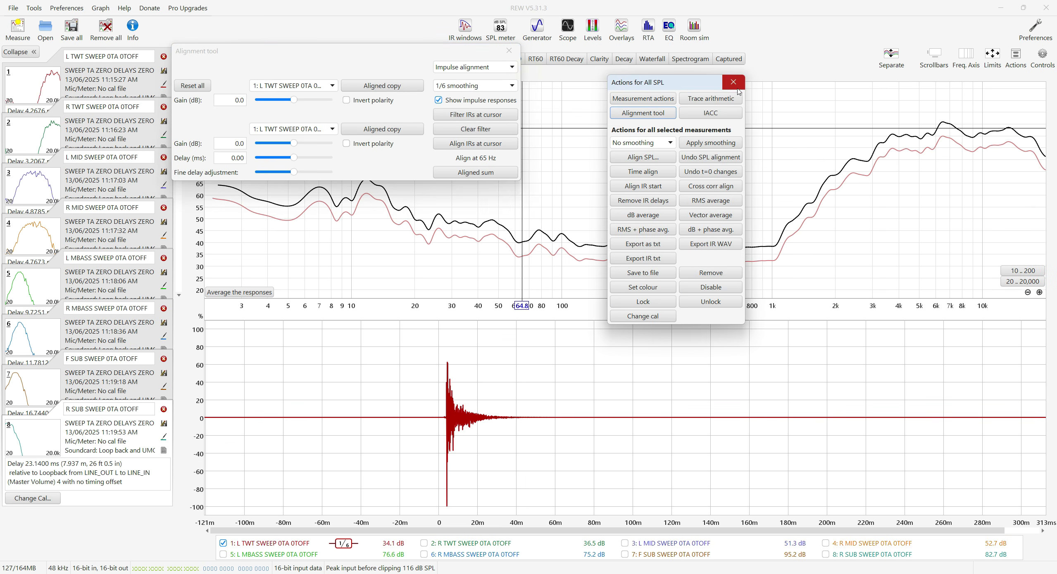
click(730, 86)
click(400, 62)
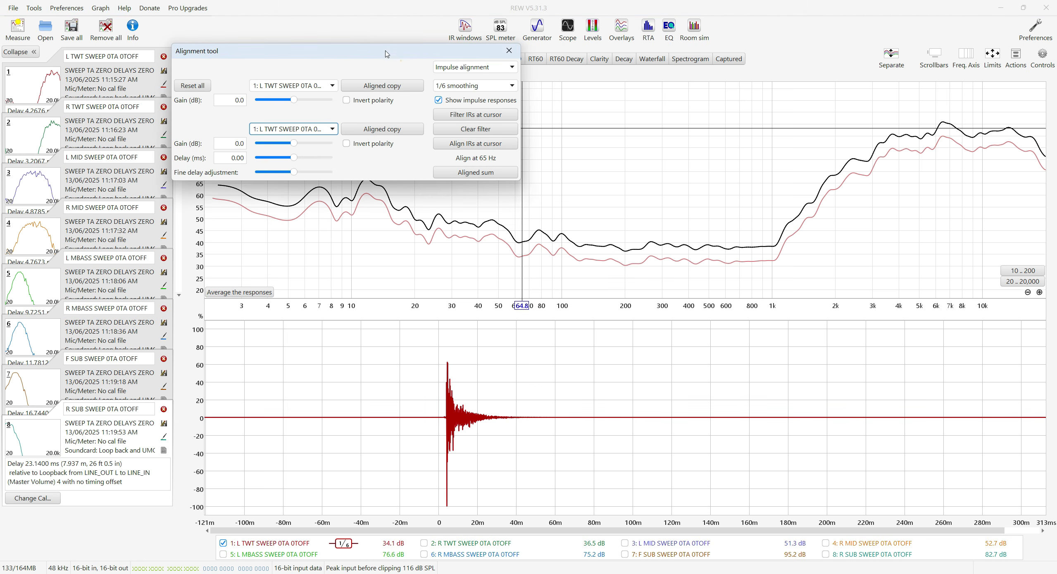
drag(371, 57, 600, 117)
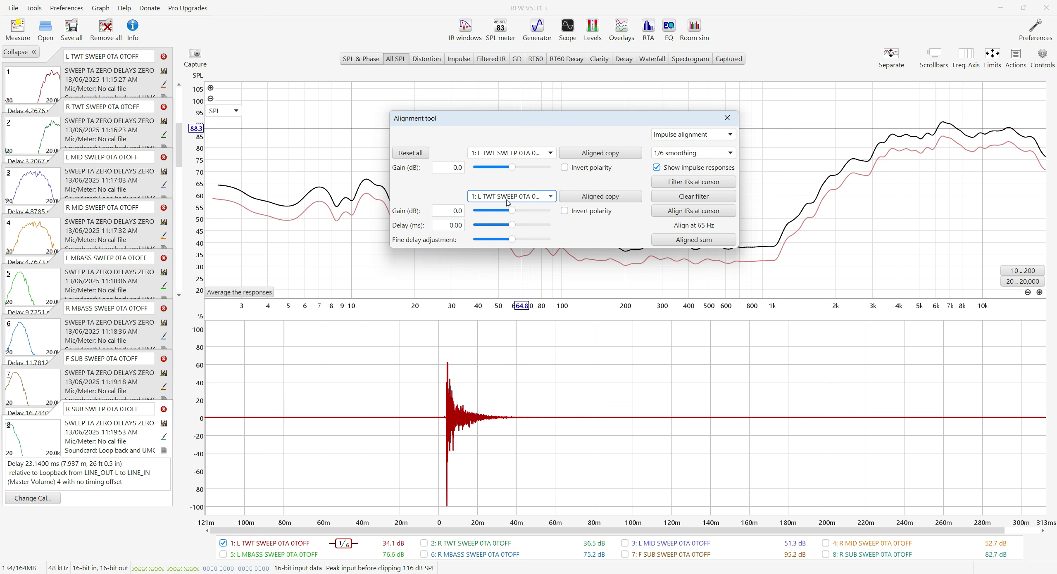
Choose L TWT as the first measurement and R TWT as the second in the alignment tool.
click(551, 154)
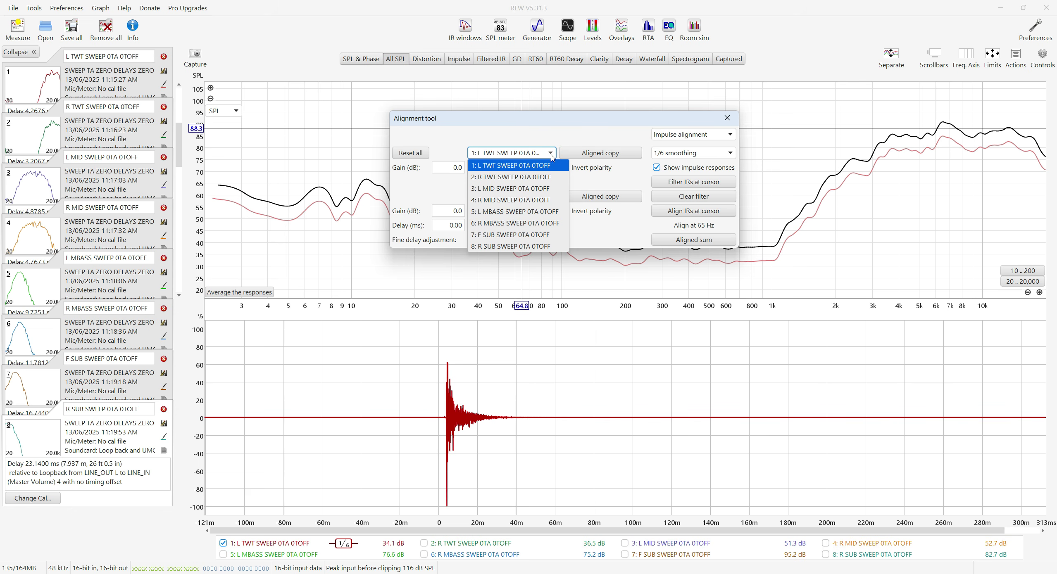
click(522, 166)
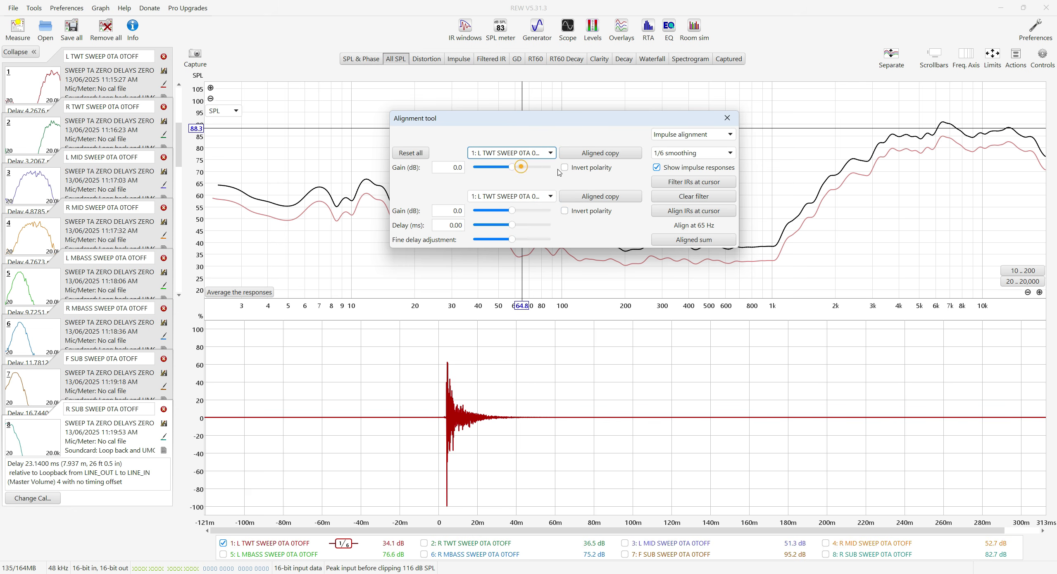
click(551, 197)
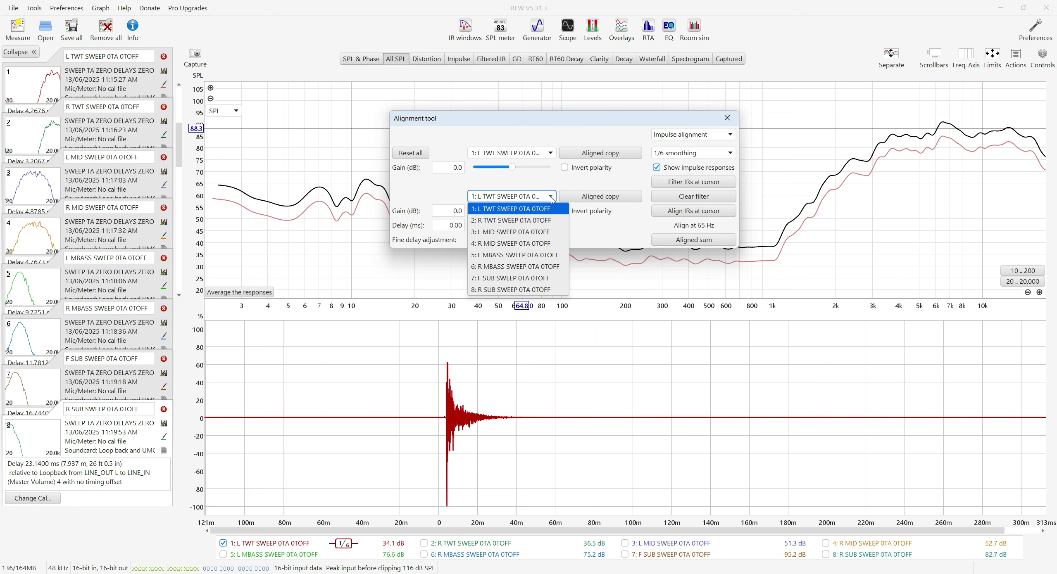
click(520, 221)
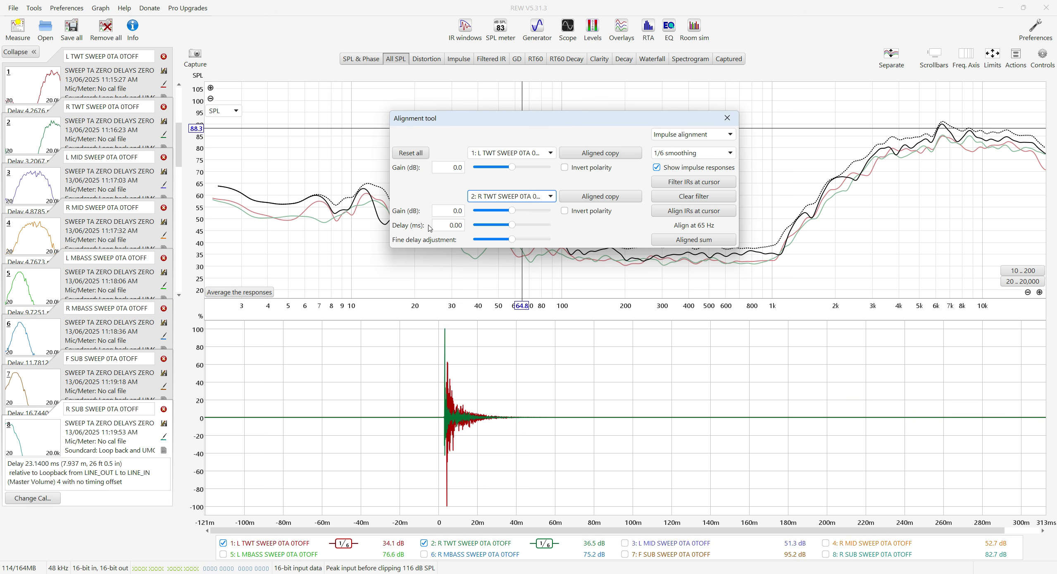
Try the coarse delay adjustment on R TWT, moving to -0.50 ms and returning to 0 ms.
click(512, 225)
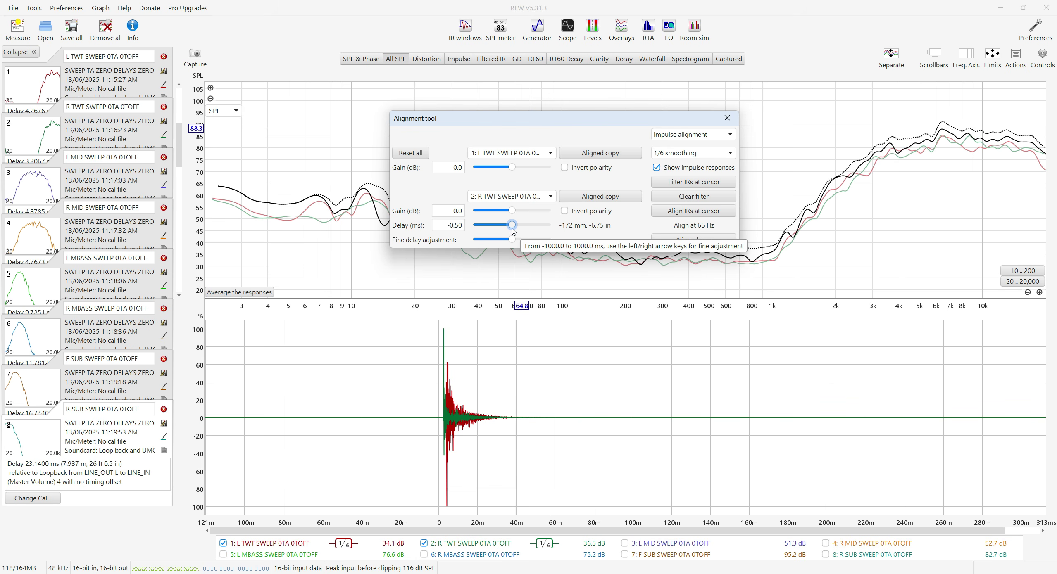
key(Right)
key(Right)
key(Right)
key(Left)
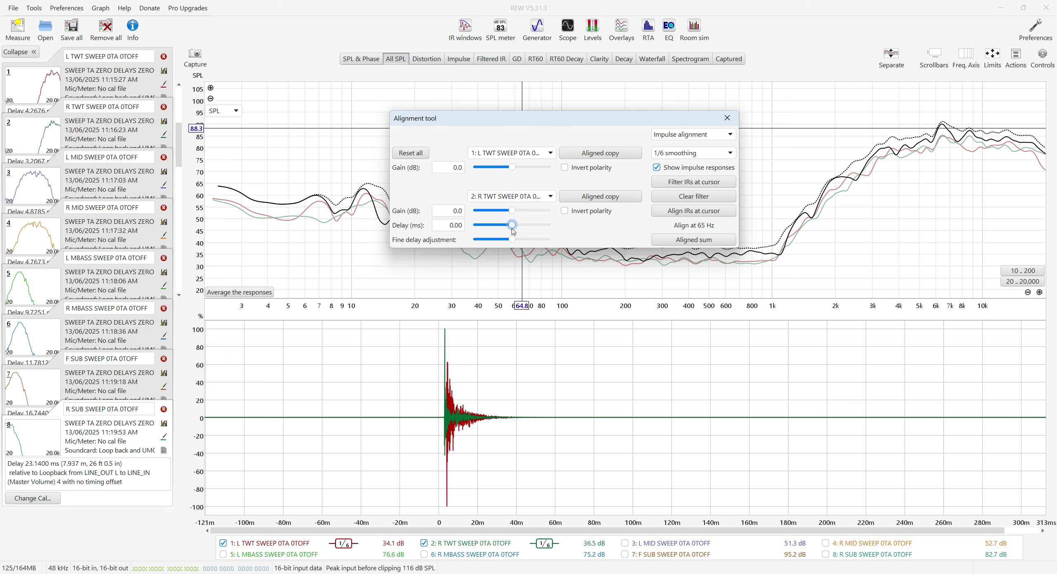
Try fine delay adjustments on R TWT between about -0.01 and 0.04 ms, and reset the delay to 0 ms.
click(512, 240)
key(Left)
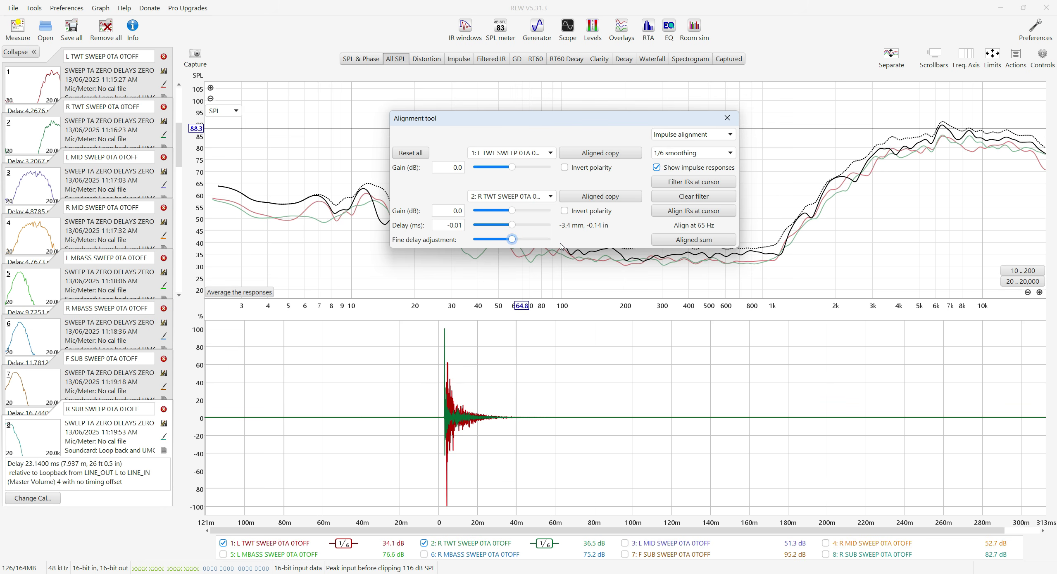
key(Left)
key(Right)
key(Right)
key(Right)
key(Right)
key(Right)
key(Right)
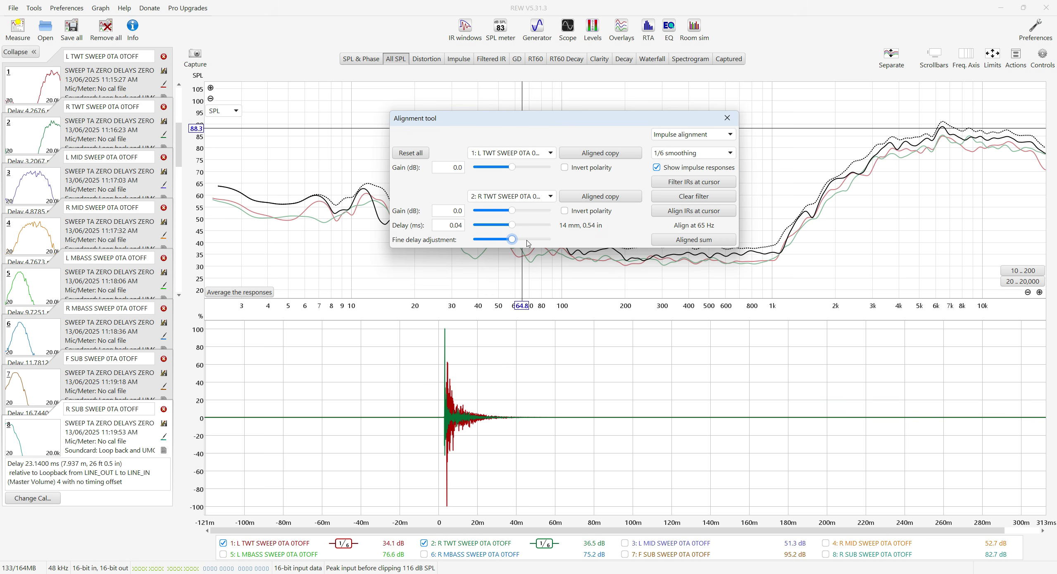
key(Left)
key(Left)
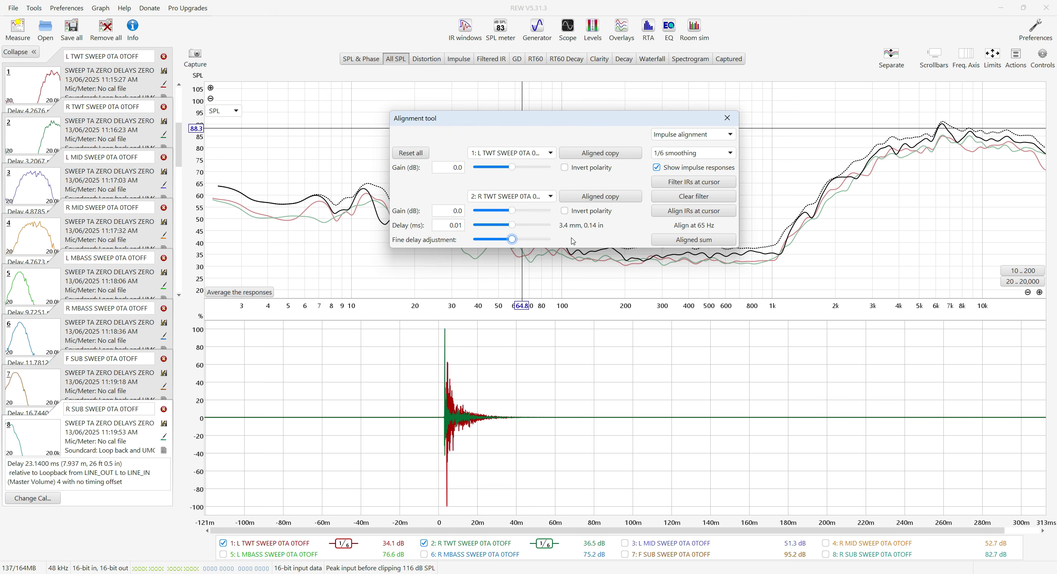
double_click(448, 224)
text(0)
key(Return)
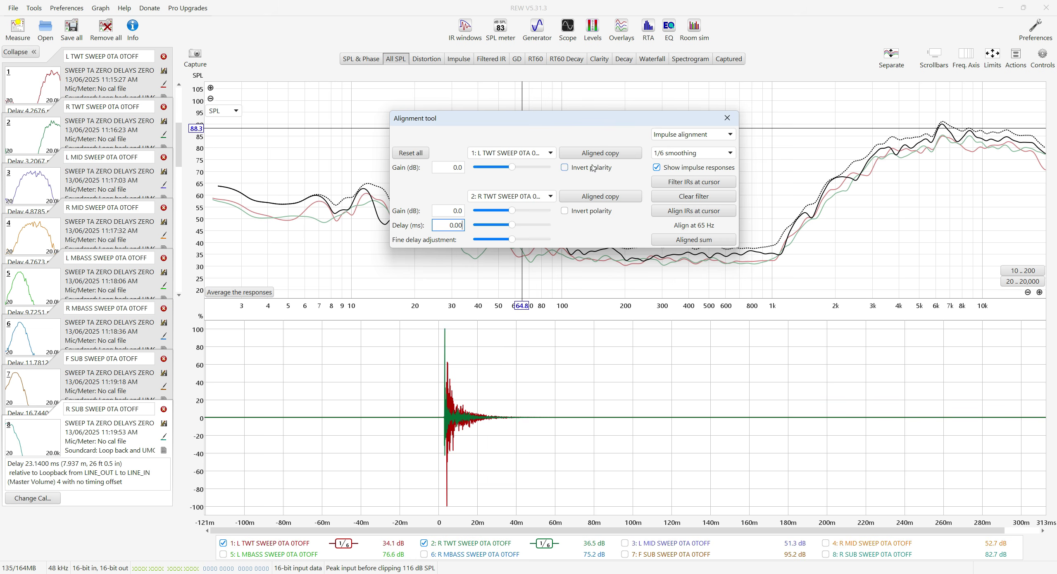
Create an aligned copy of L TWT with inverted polarity and rename the copy L TWT INV.
click(565, 168)
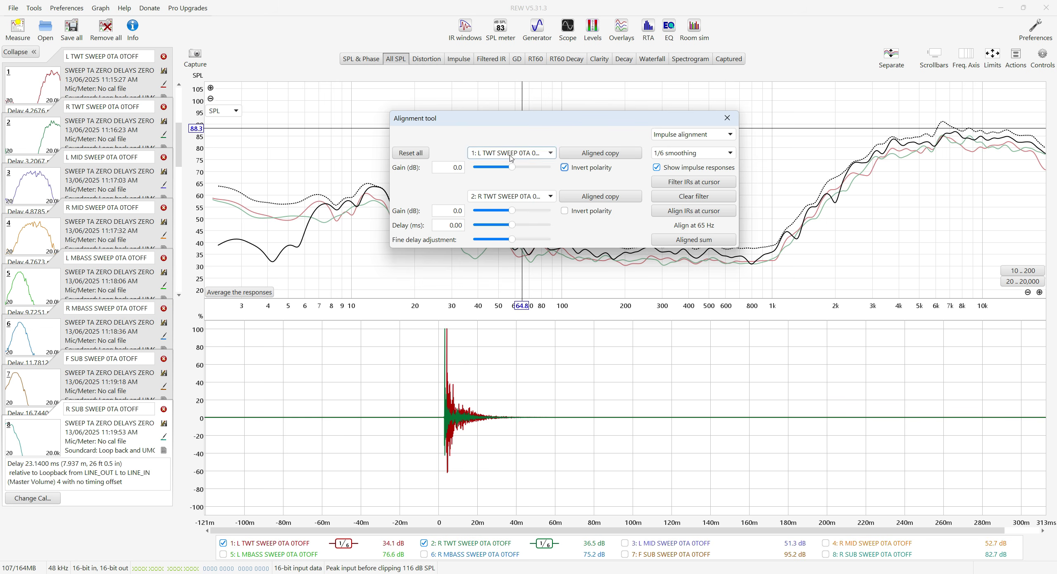
click(600, 155)
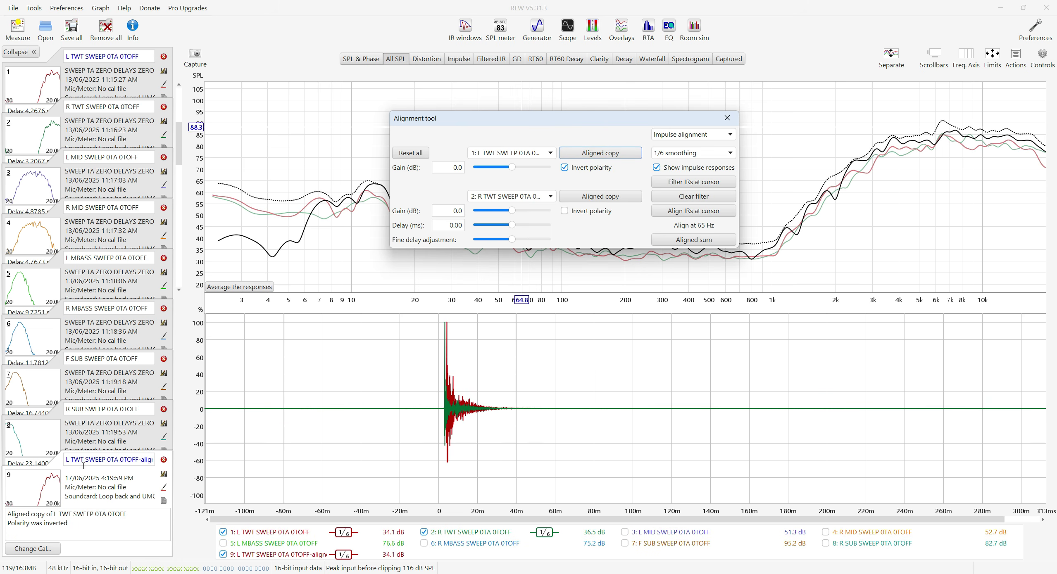
click(107, 459)
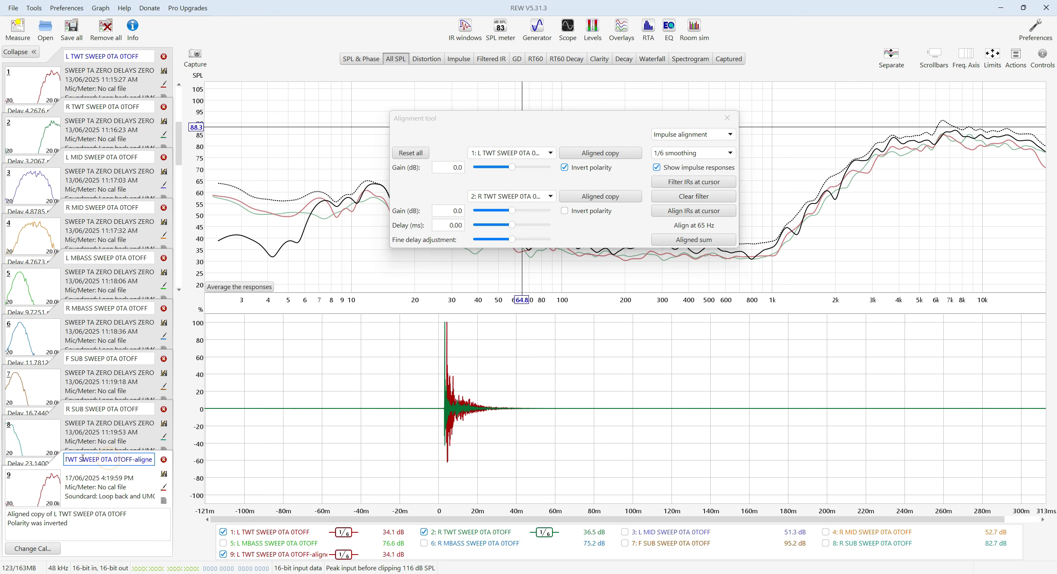
key(ctrl+a)
text(L TWT S)
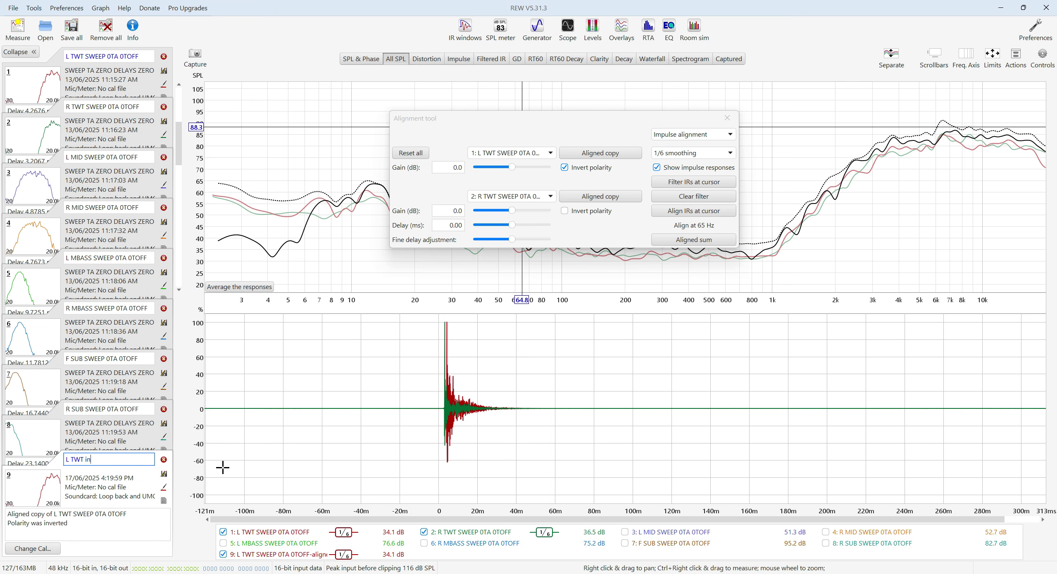
text(NV)
key(Return)
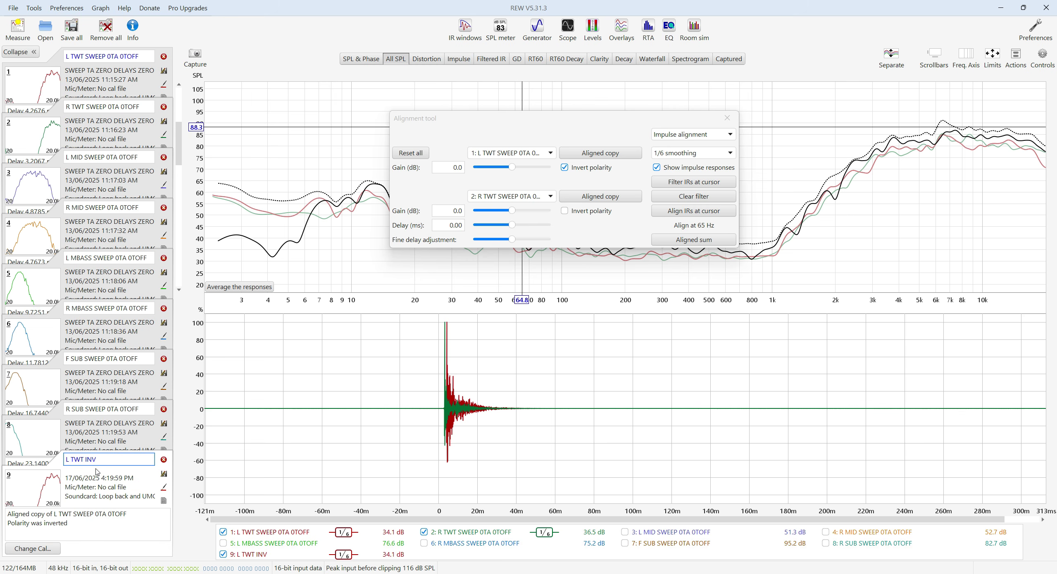
Turn off polarity inversion for L TWT and set the R TWT delay to 13.50 ms.
click(567, 168)
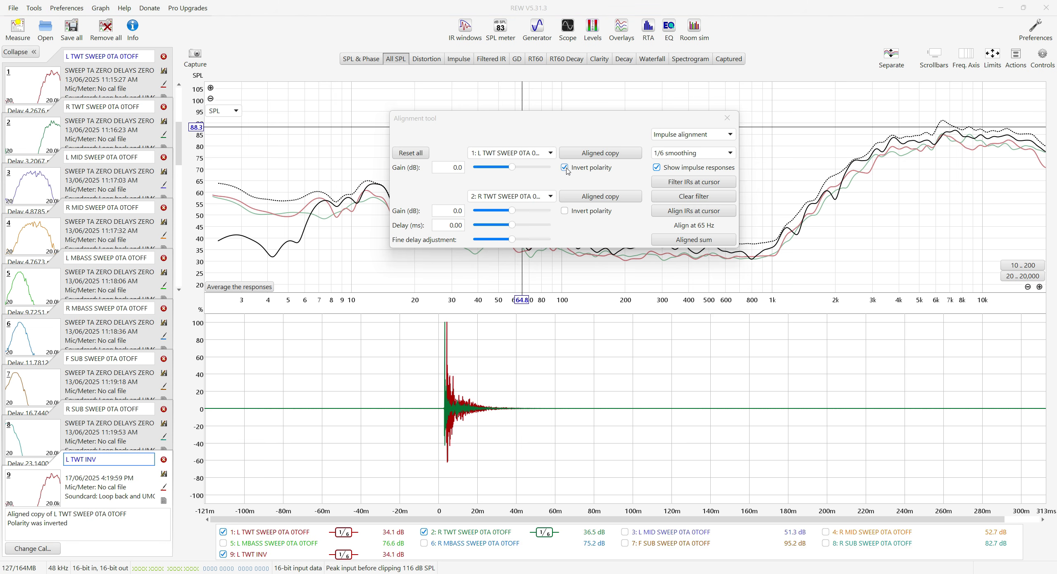
click(566, 168)
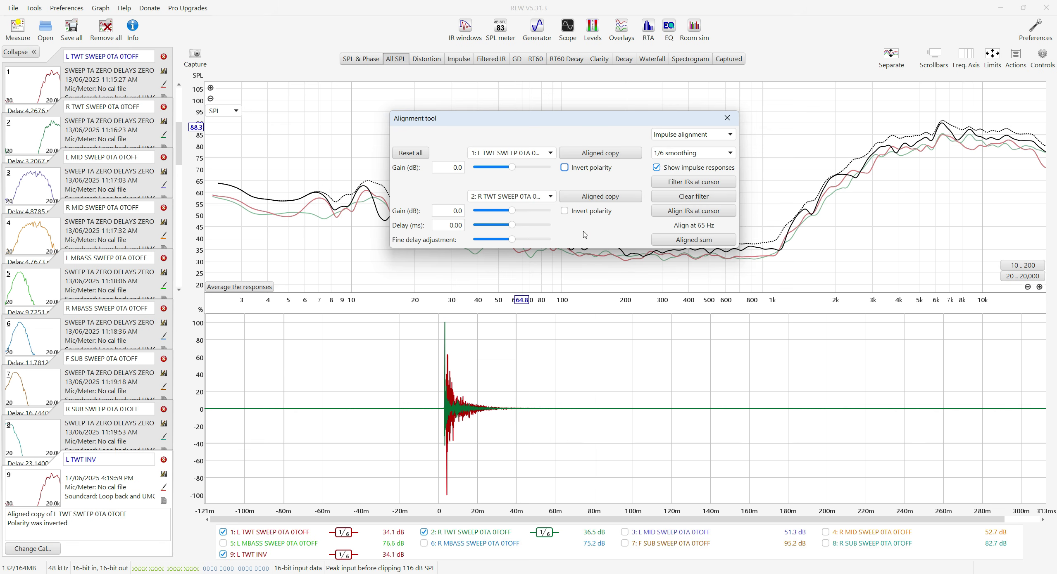
drag(512, 225, 522, 226)
key(Right)
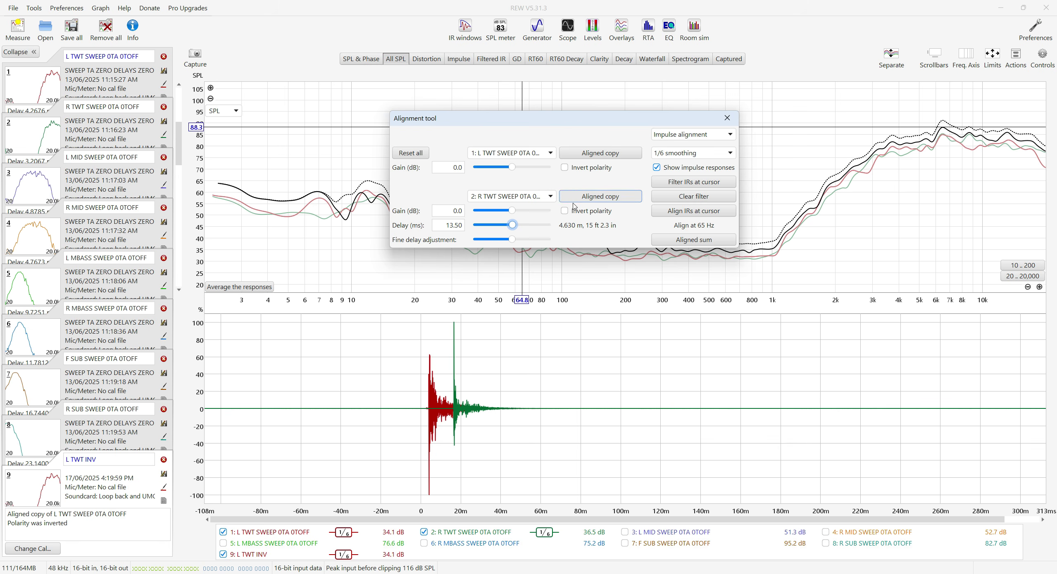
Create an aligned copy of the delayed R TWT and rename the copy R TWT 13.50 MS.
click(592, 200)
click(99, 465)
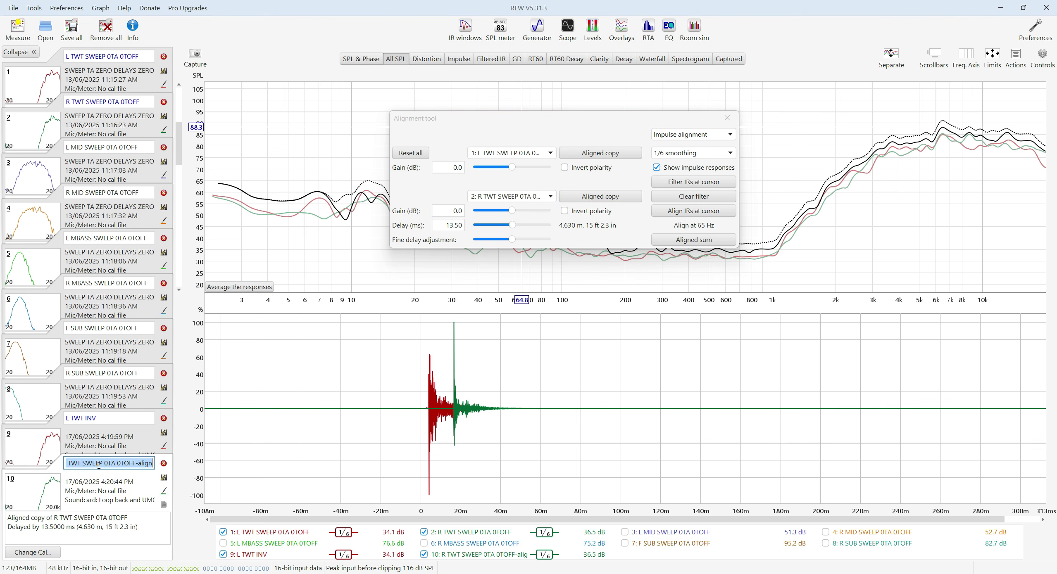
click(99, 465)
drag(85, 463, 155, 462)
key(BackSpace)
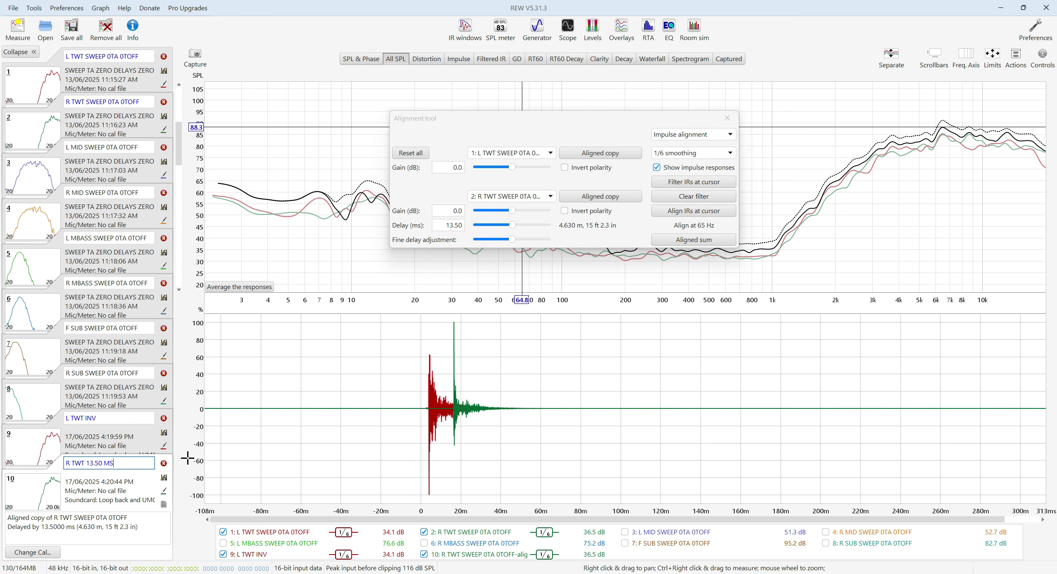
text(13.50 MS)
key(Return)
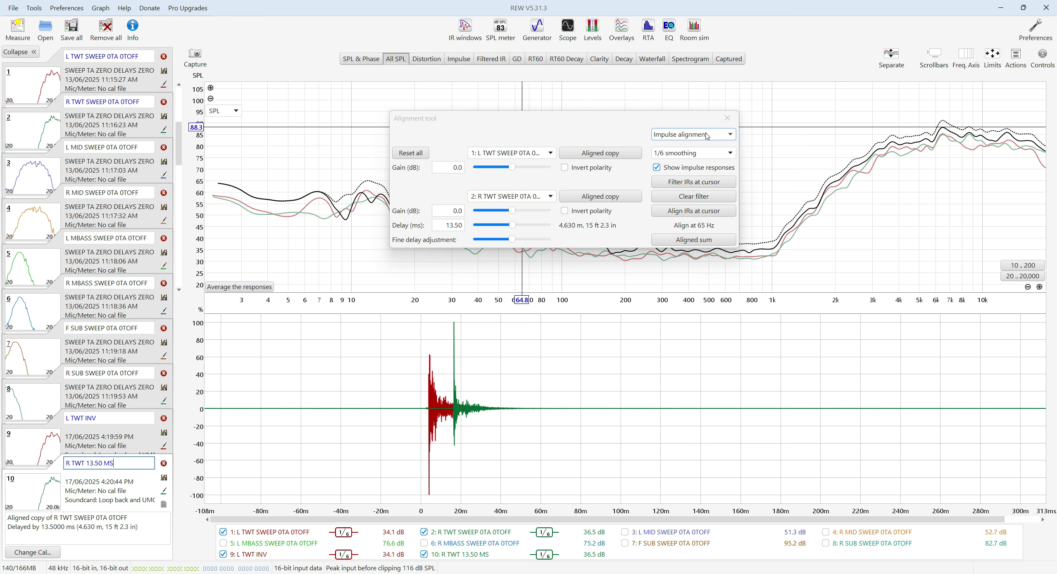
Try the phase alignment mode and return to impulse alignment.
click(731, 136)
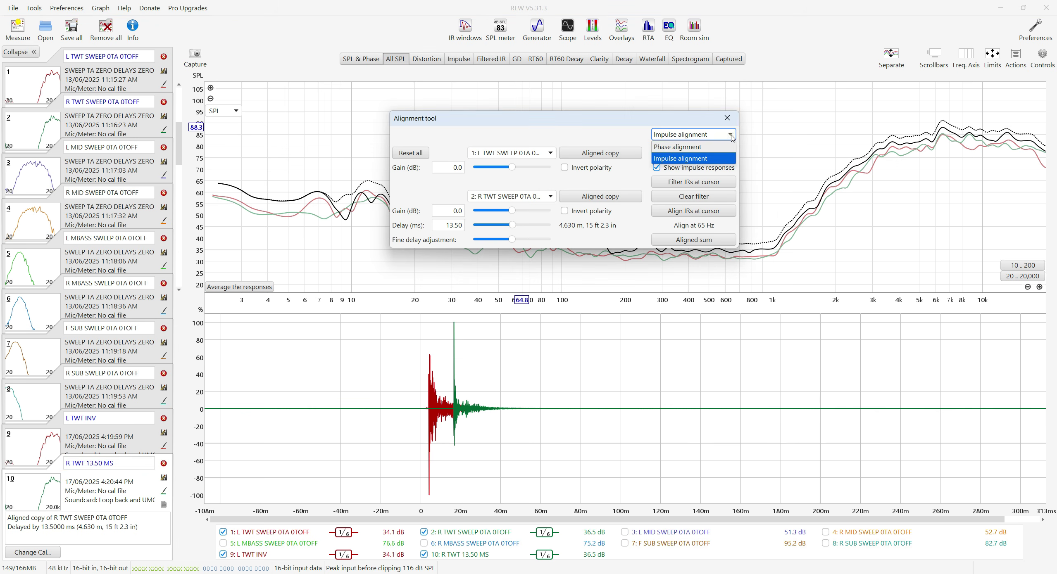
key(Up)
key(Return)
click(732, 136)
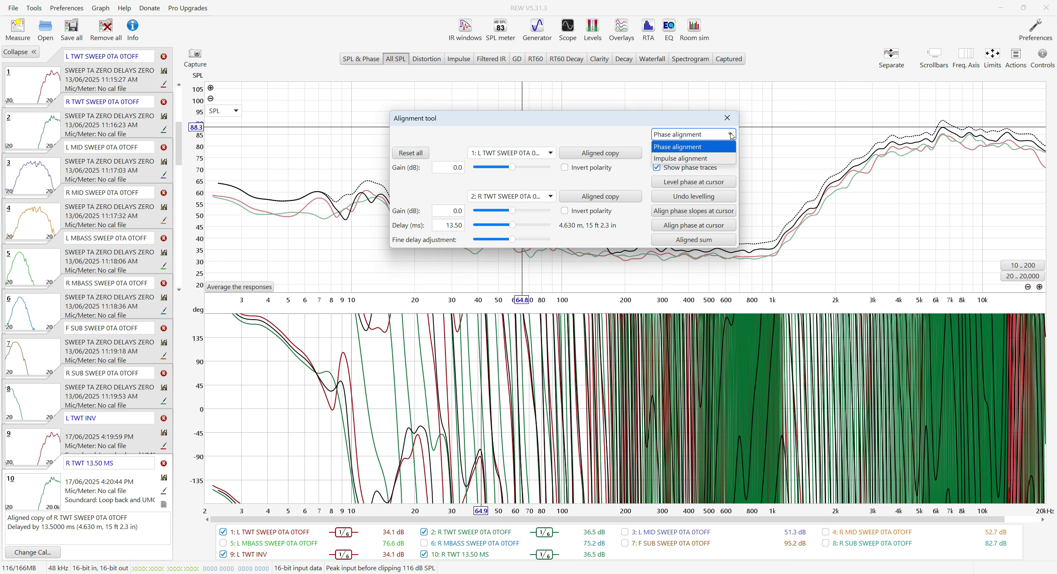
click(695, 159)
Try 1/48 smoothing on the alignment traces and restore 1/6 smoothing.
click(730, 154)
key(Down)
key(Down)
key(Down)
key(Down)
key(Up)
key(Return)
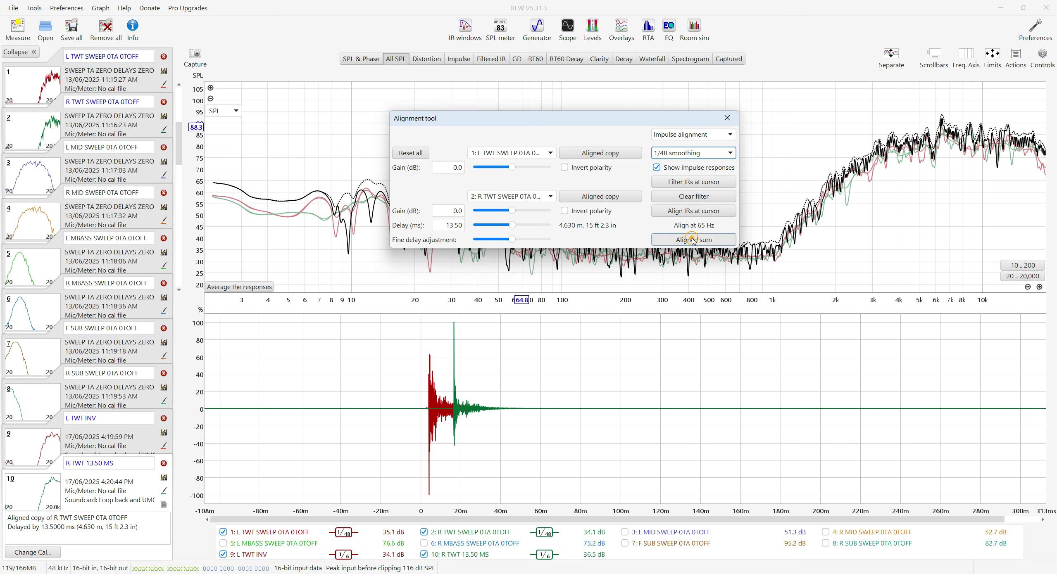
click(729, 153)
click(681, 197)
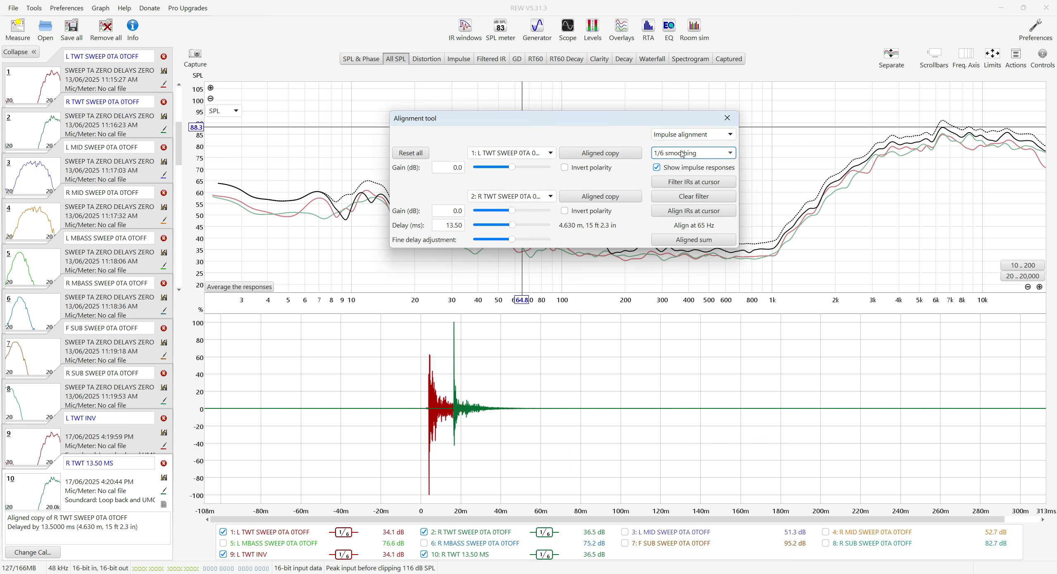
Hide the impulse responses to view the enlarged SPL graph, and show them again.
click(656, 168)
click(656, 168)
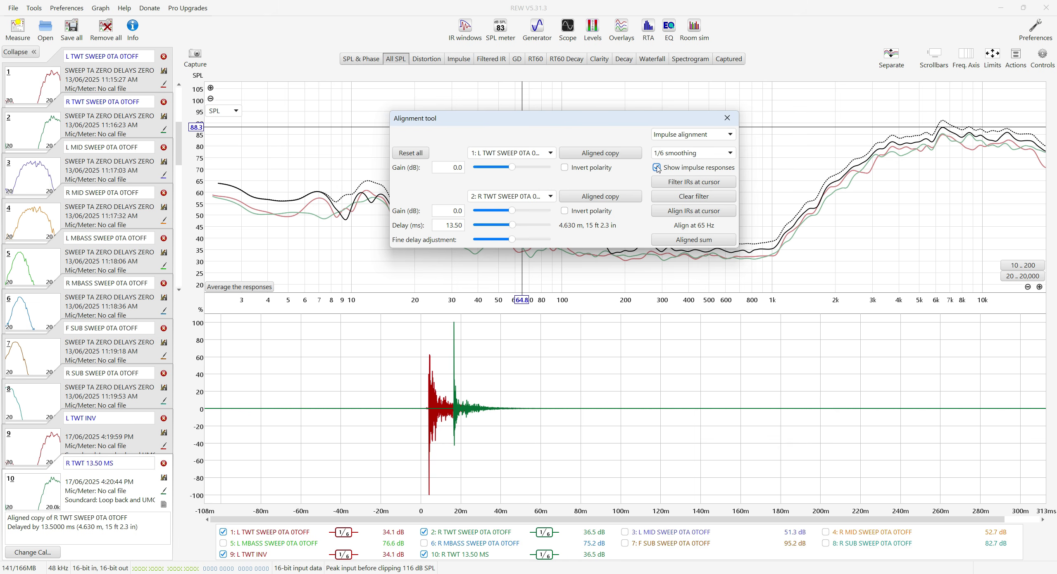
click(657, 167)
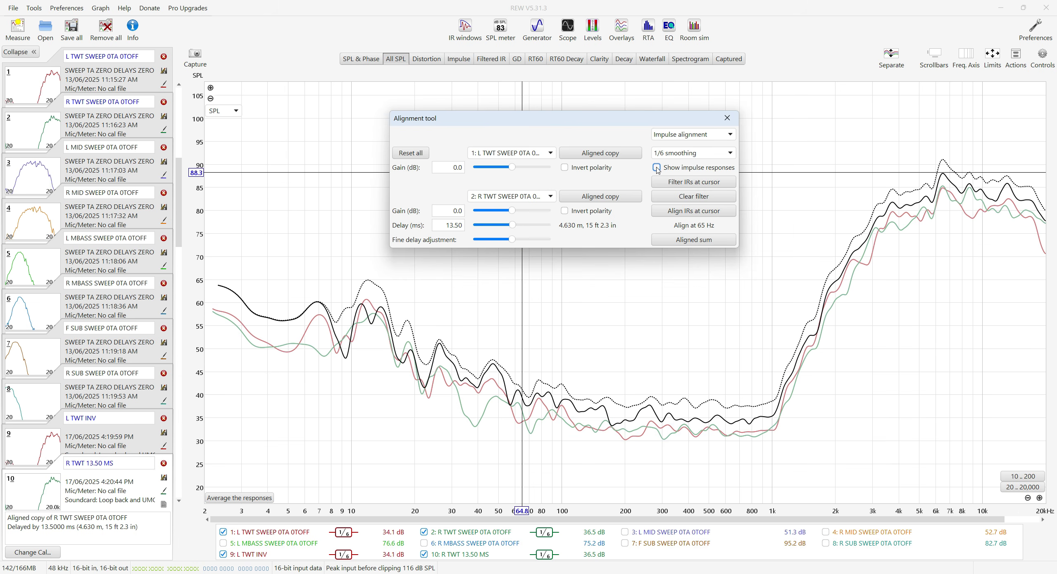
click(657, 168)
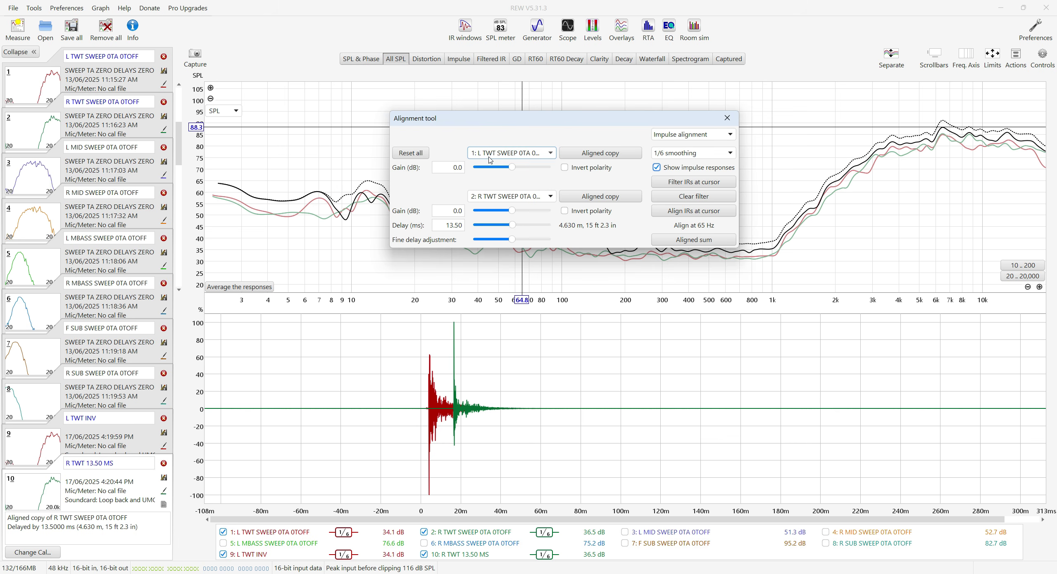
Generate the aligned sum of L TWT and R TWT, rename it L + R TWT SUM, and close the alignment tool.
click(693, 242)
triple_click(113, 462)
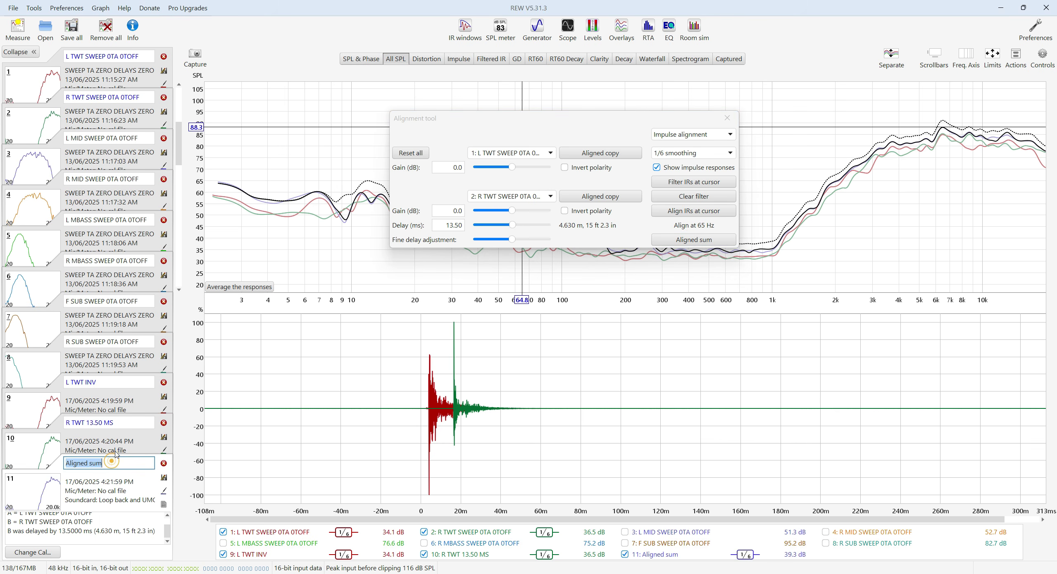
text(L)
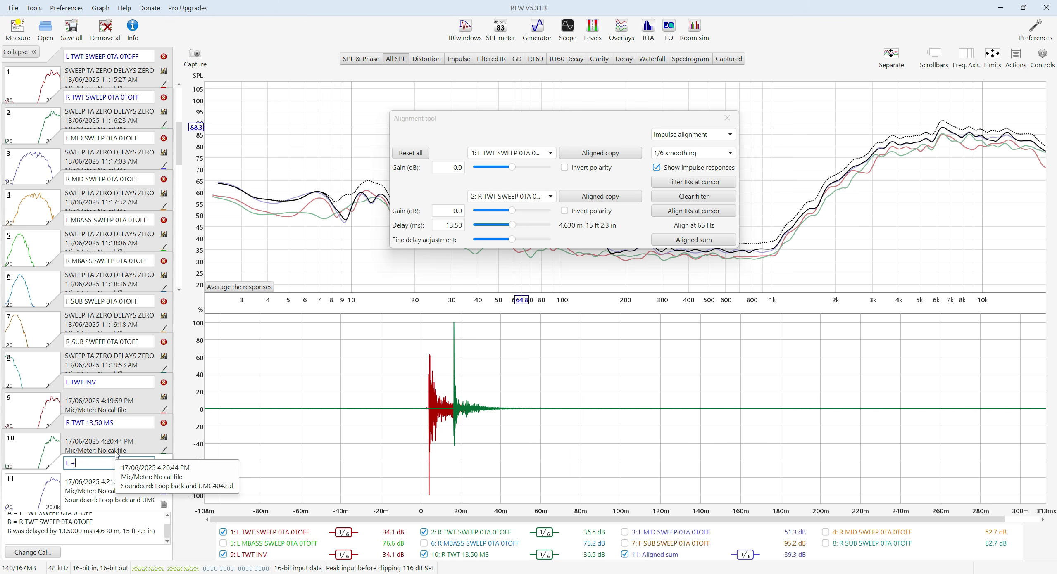
text( + r)
key(BackSpace)
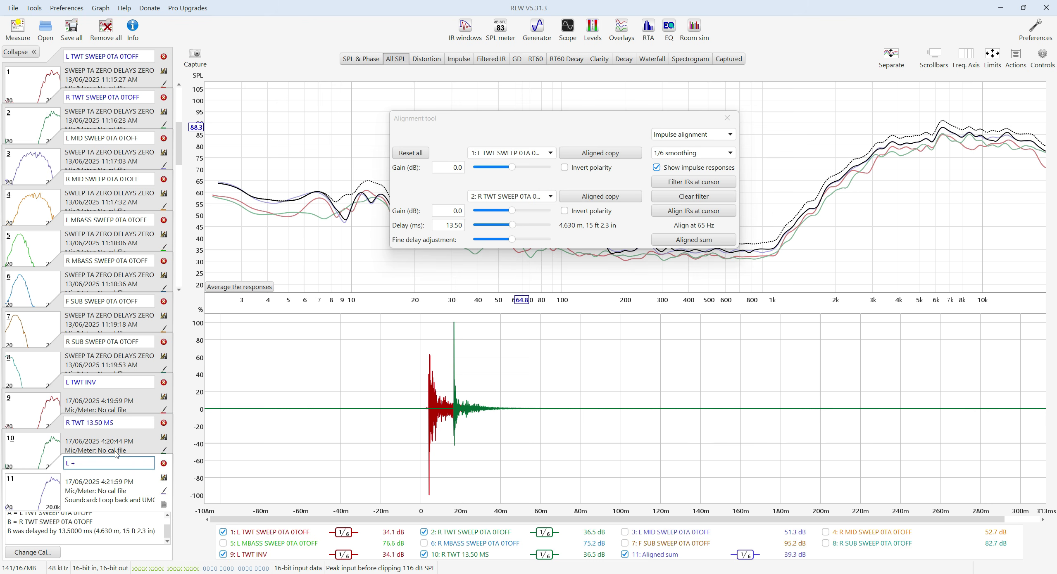
text(R TWT SUM)
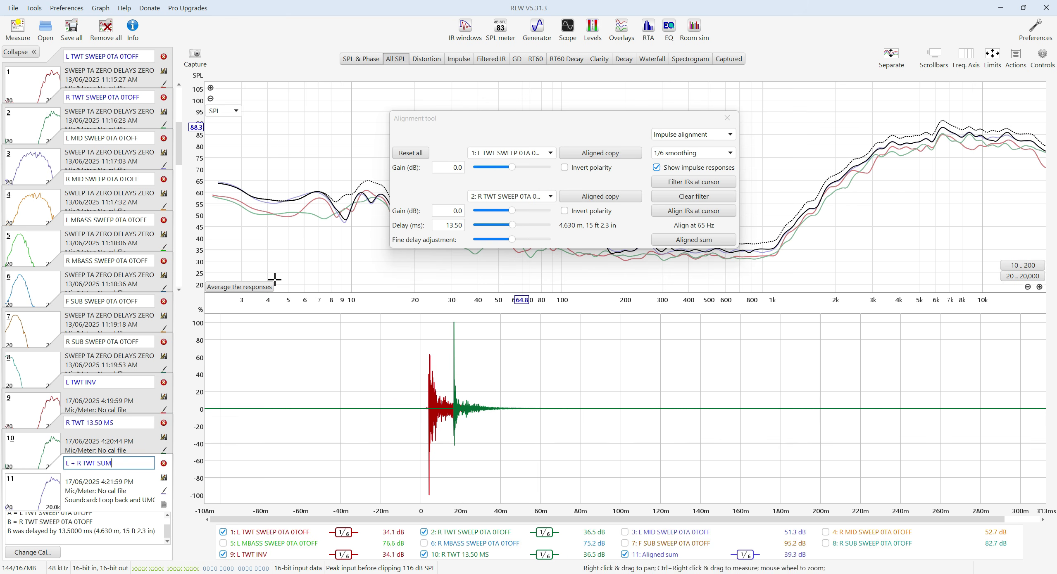
click(727, 119)
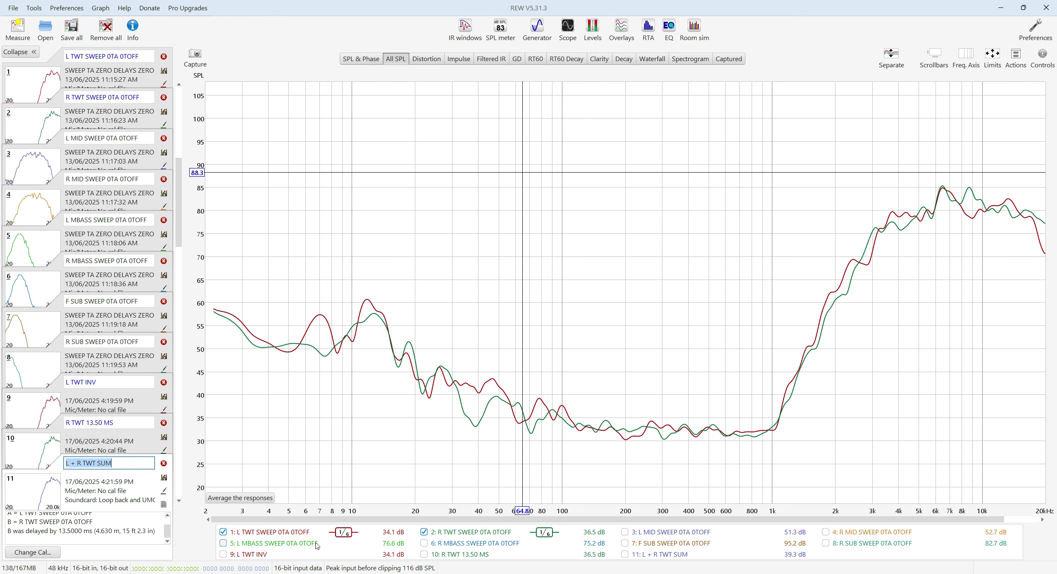
key(Return)
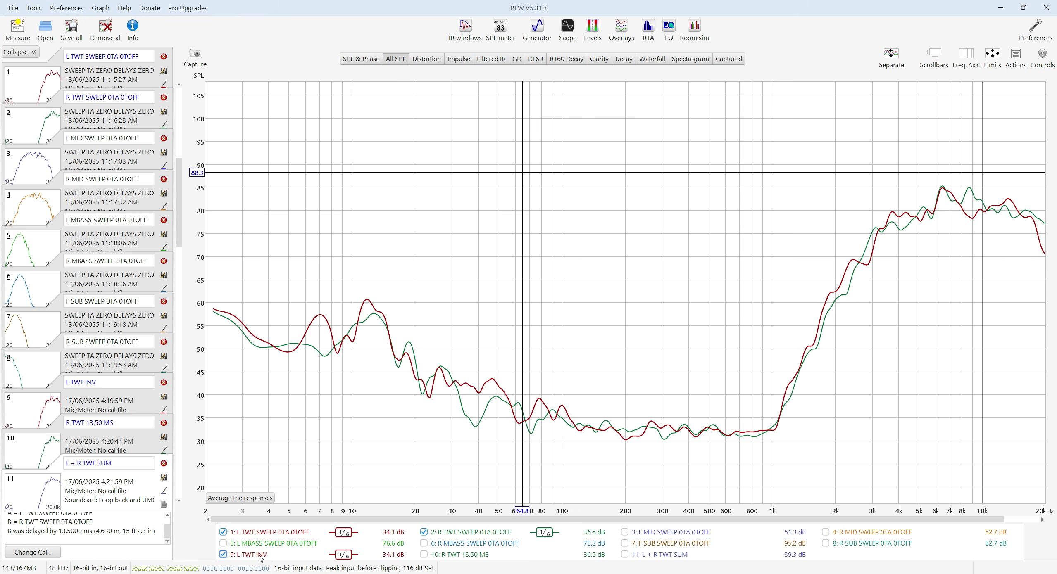
Show the L TWT INV, R TWT 13.50 MS and L + R TWT SUM traces on the All SPL graph.
click(260, 555)
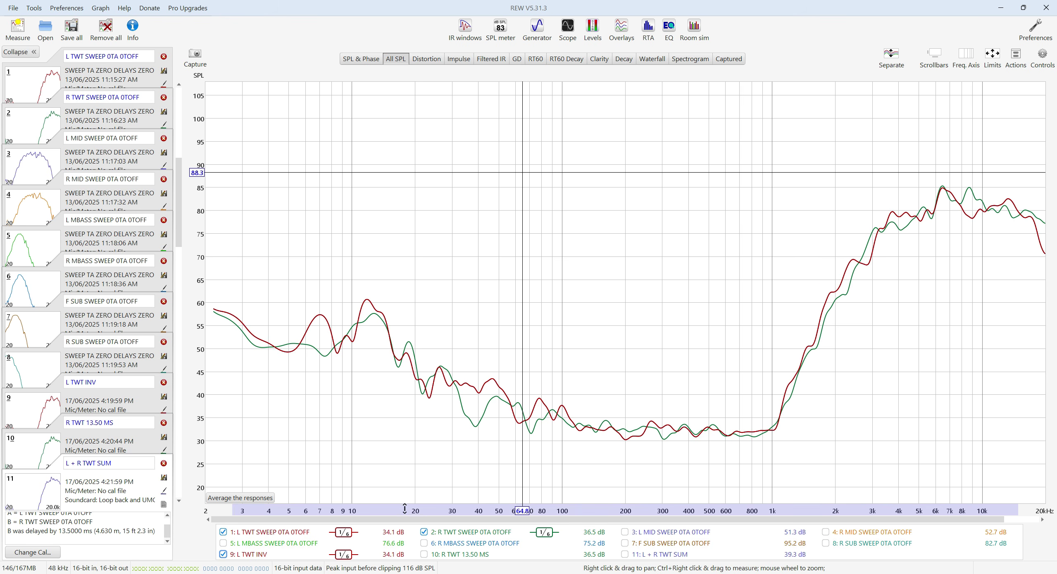
click(264, 558)
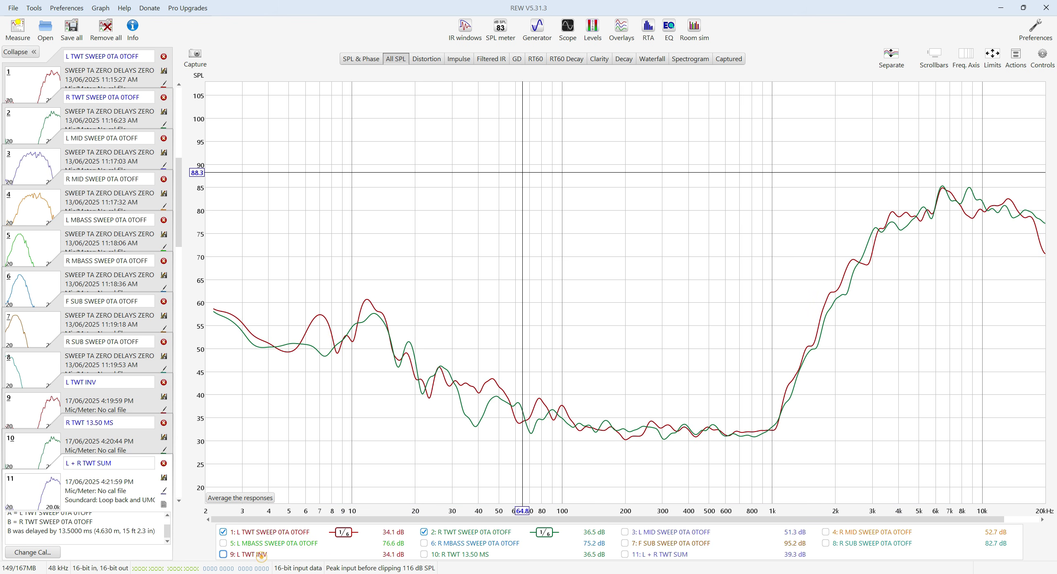
click(463, 561)
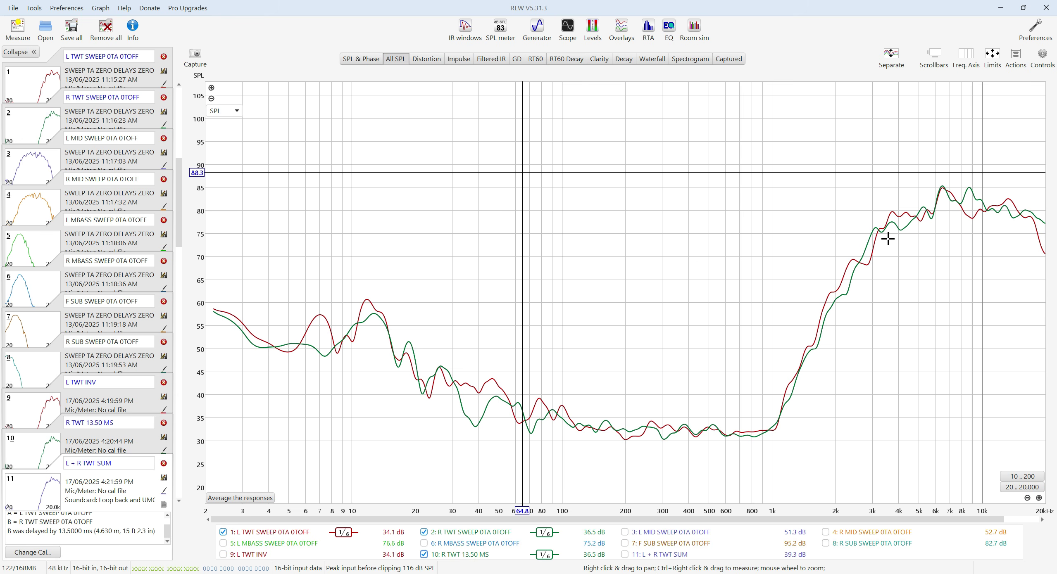
click(444, 555)
click(257, 556)
click(423, 554)
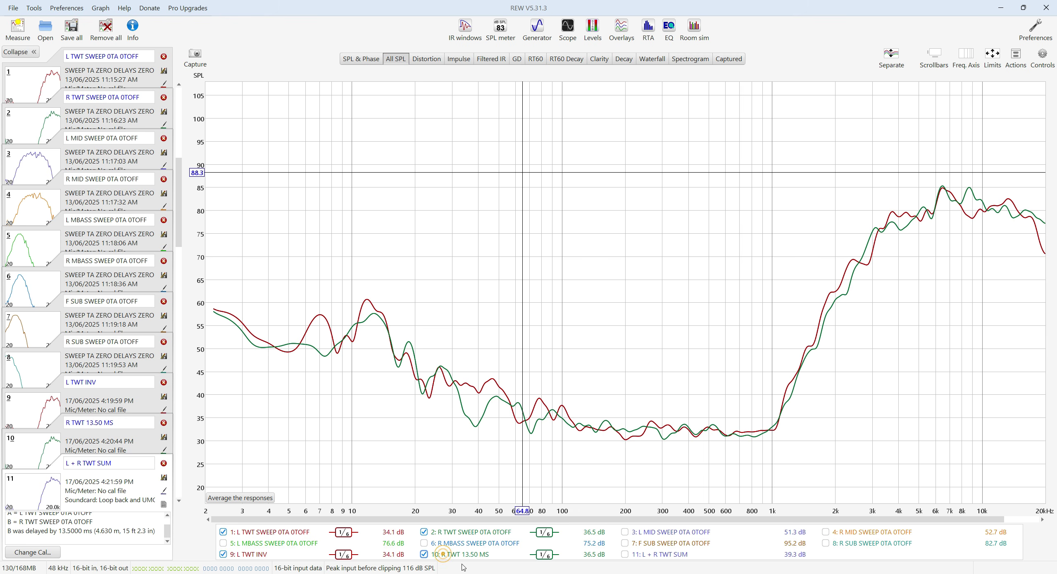
click(639, 557)
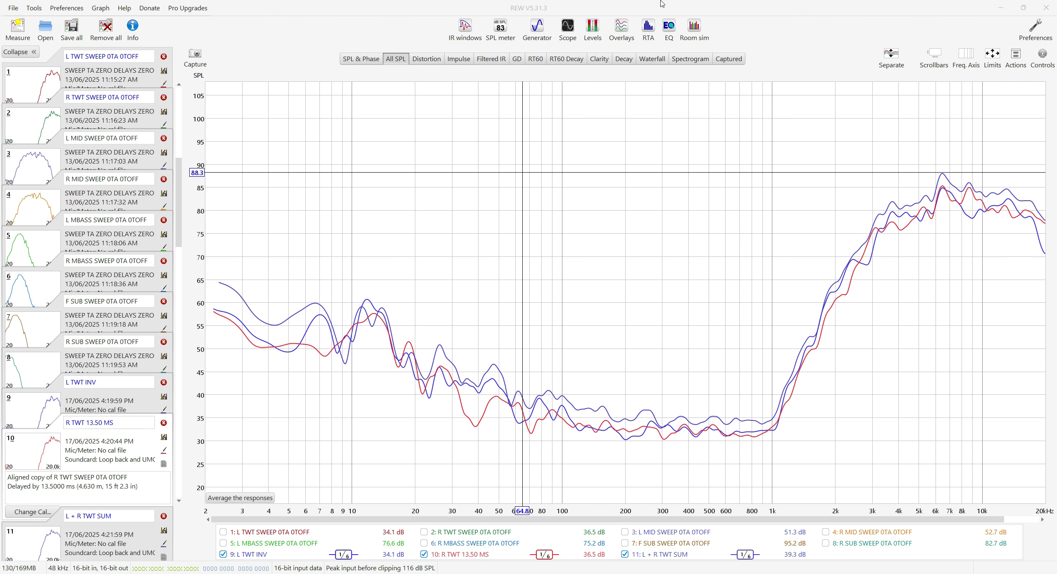
Open a maximized Impulse overlay that shows only the L TWT and R TWT sweeps.
click(622, 27)
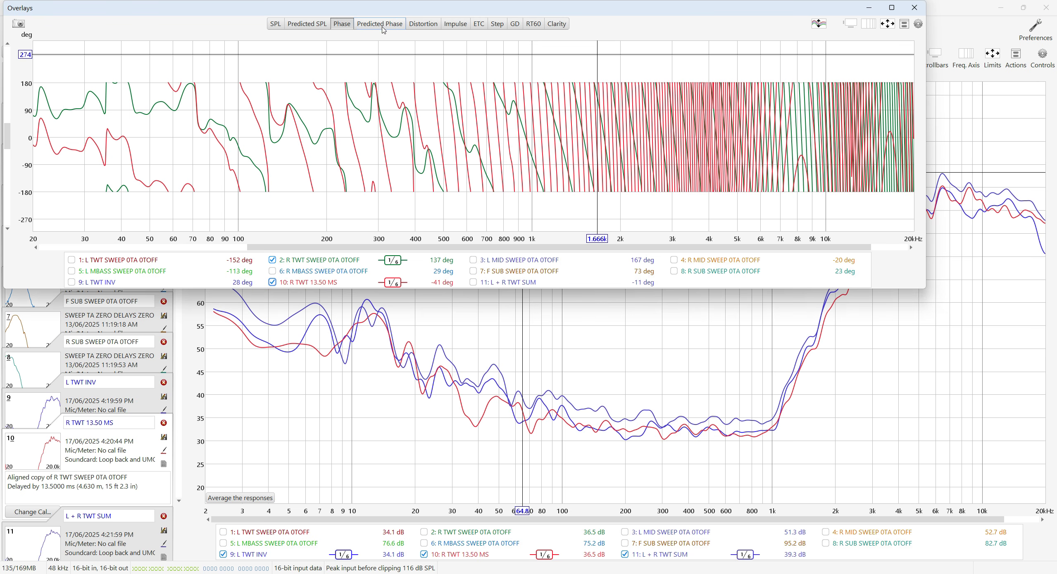
click(456, 26)
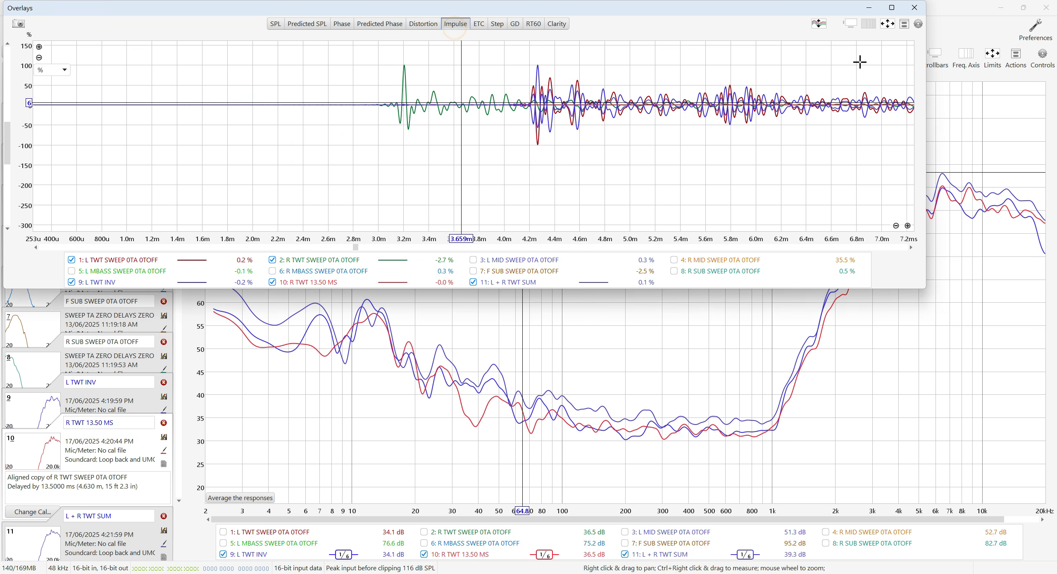
click(892, 8)
right_click(387, 541)
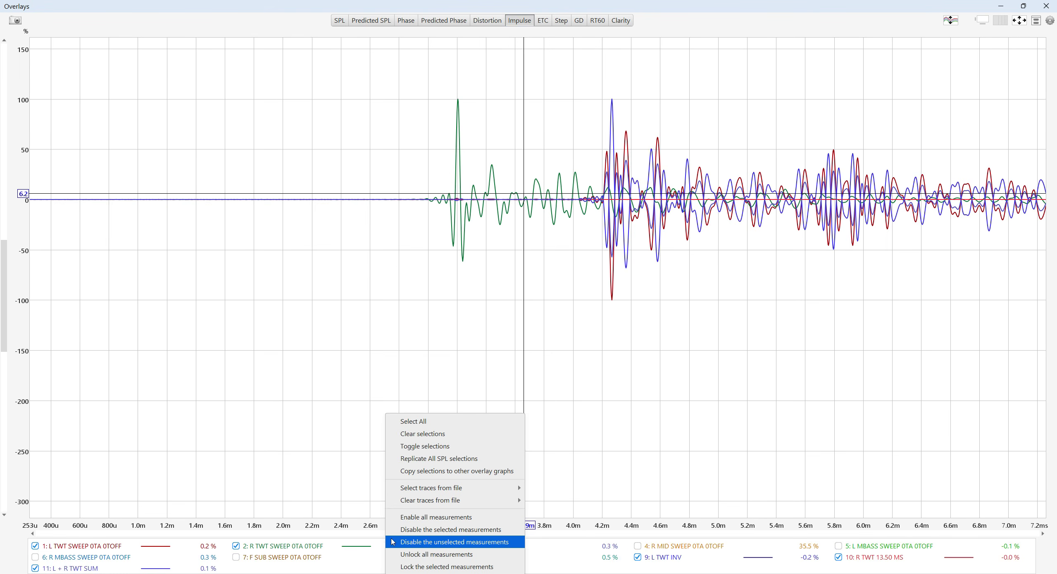
click(411, 434)
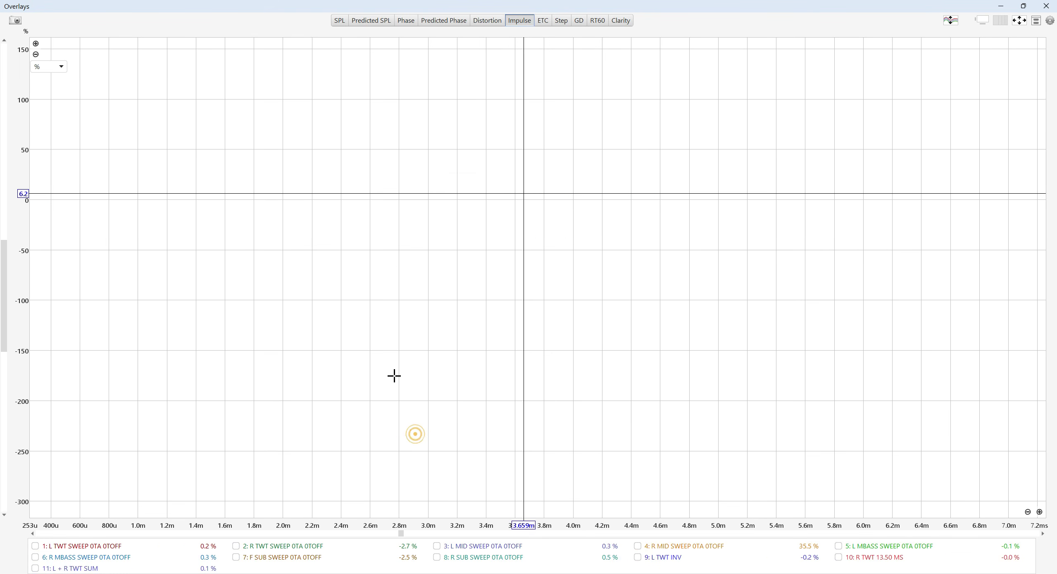
click(103, 546)
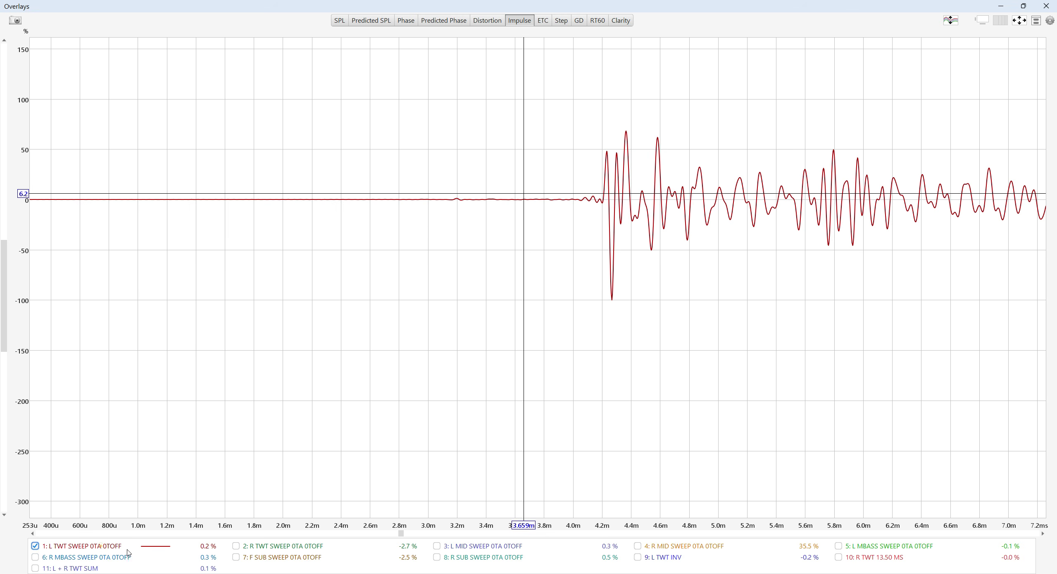
click(267, 549)
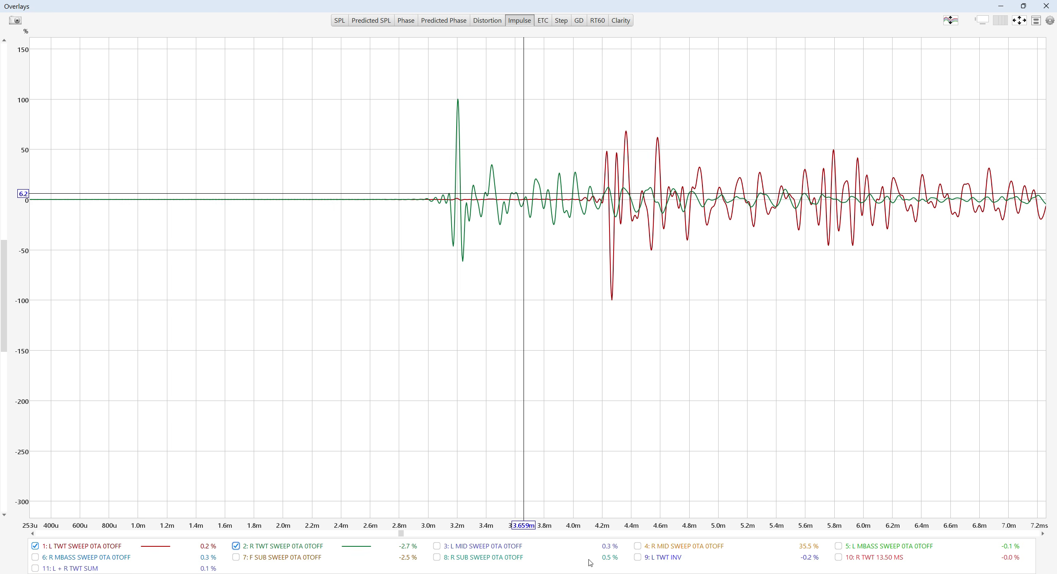
Swap R TWT for L TWT INV to compare it with L TWT, and isolate the inverted impulse.
click(269, 547)
click(657, 559)
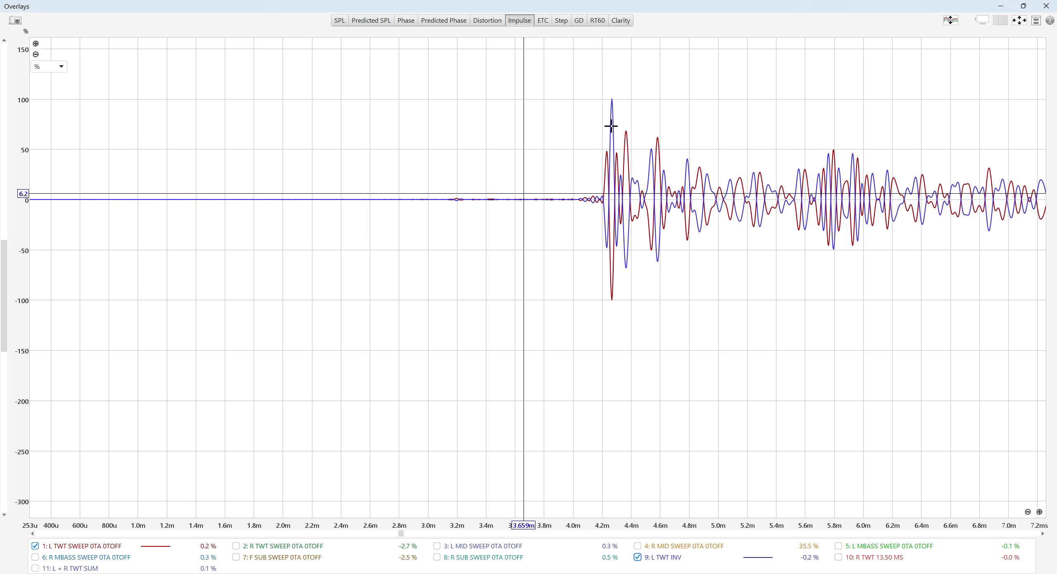
click(62, 548)
click(63, 548)
click(64, 558)
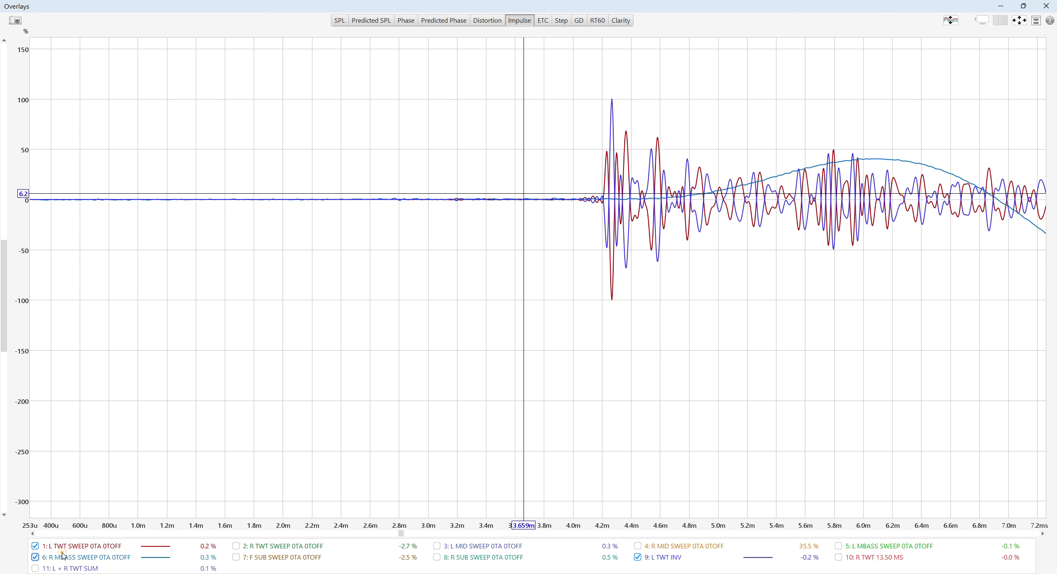
click(63, 557)
click(69, 550)
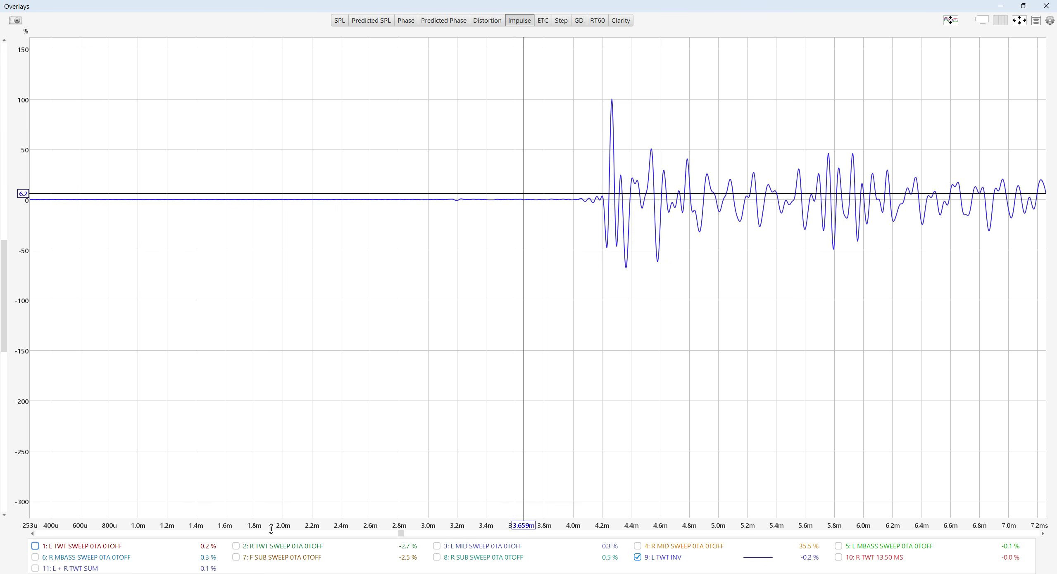
Show the L TWT, R TWT and R TWT 13.50 MS impulses together and hide L TWT INV.
click(119, 547)
click(236, 546)
click(666, 558)
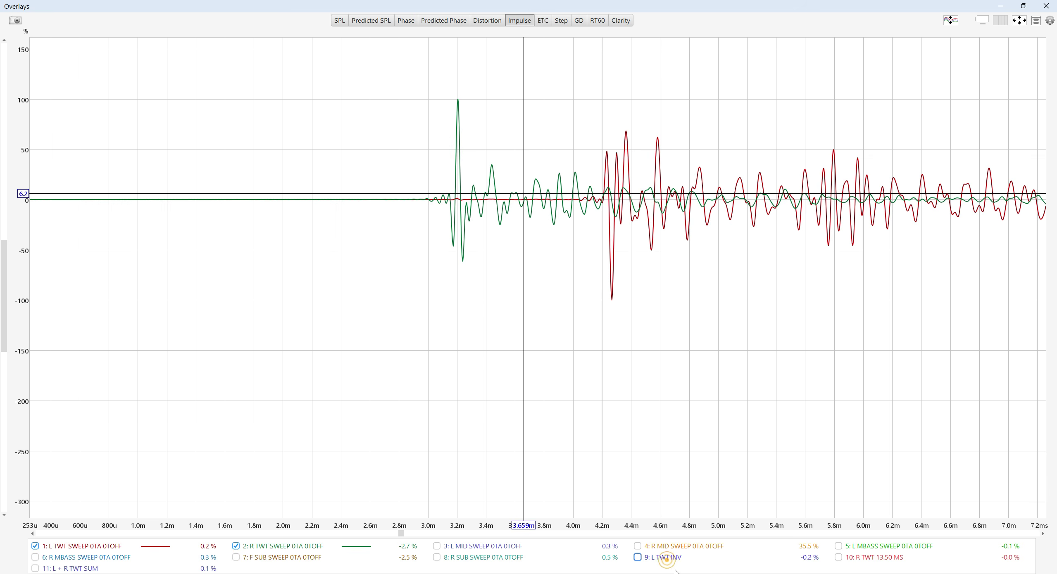
click(861, 562)
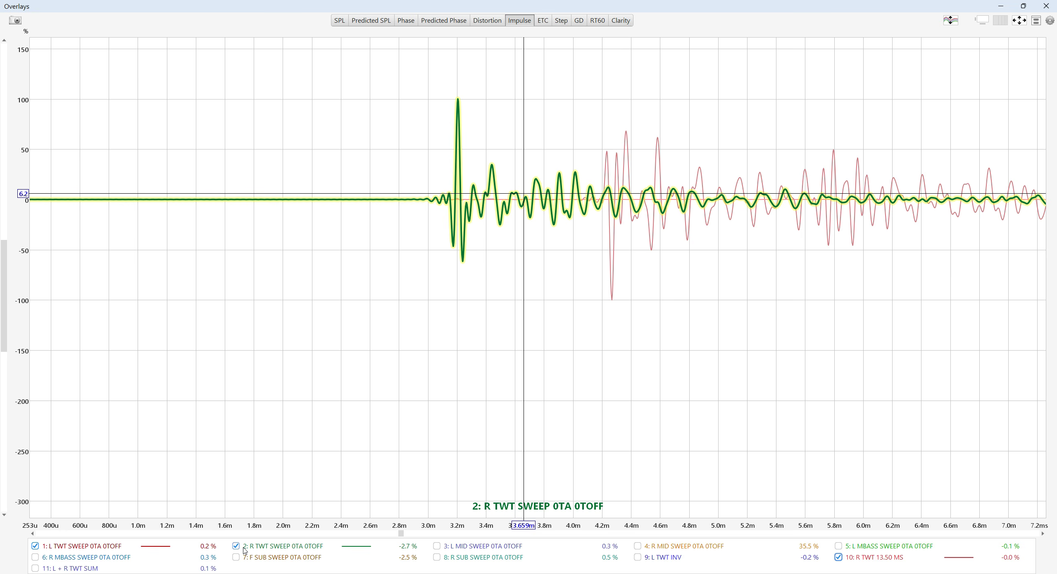
Hide the L TWT impulse, fit the graph to the data, and compare the R TWT and R TWT 13.50 MS impulses up close.
click(79, 546)
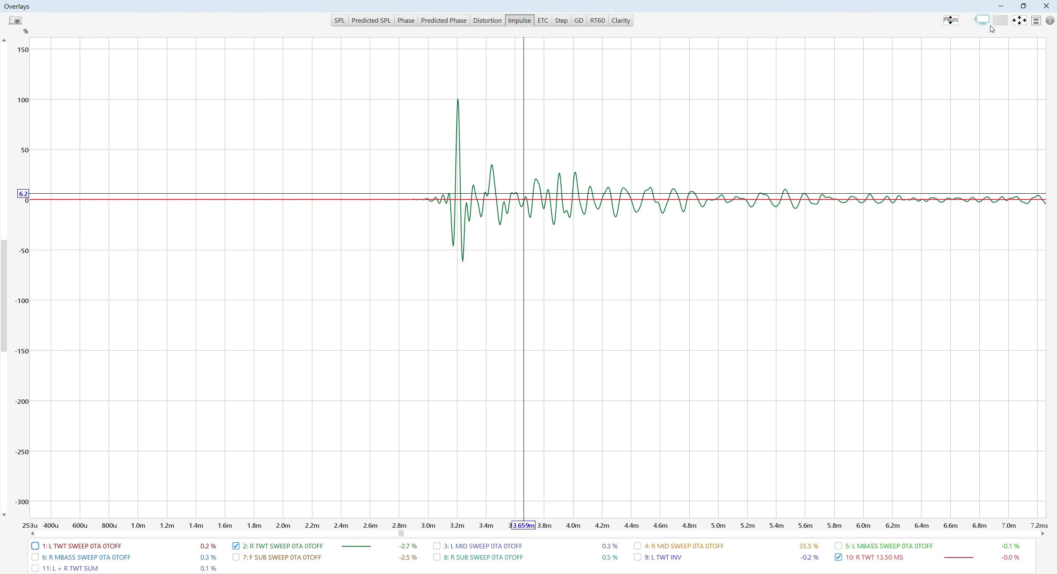
click(1019, 20)
click(632, 316)
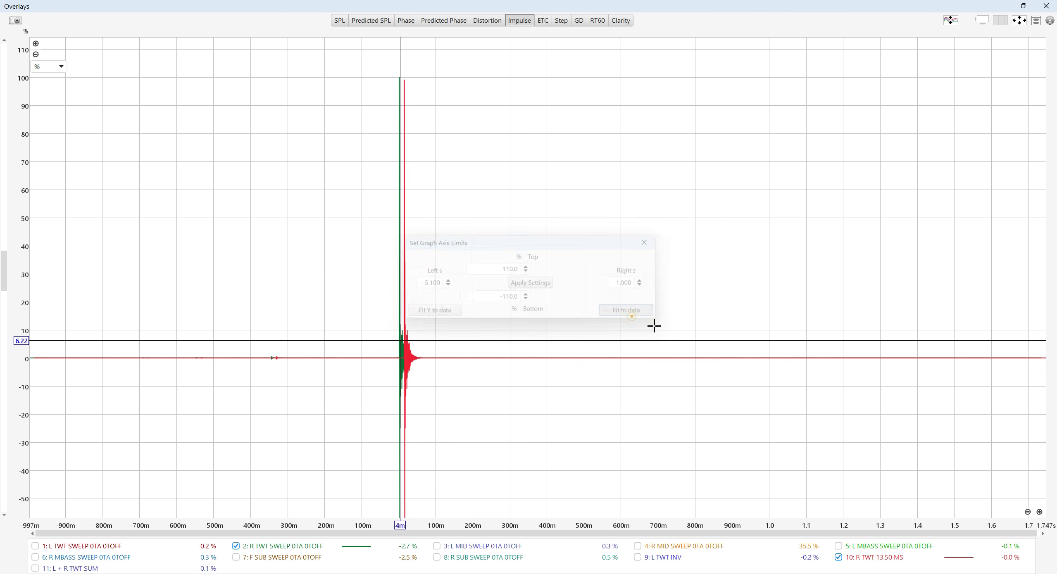
drag(337, 83, 486, 439)
click(402, 306)
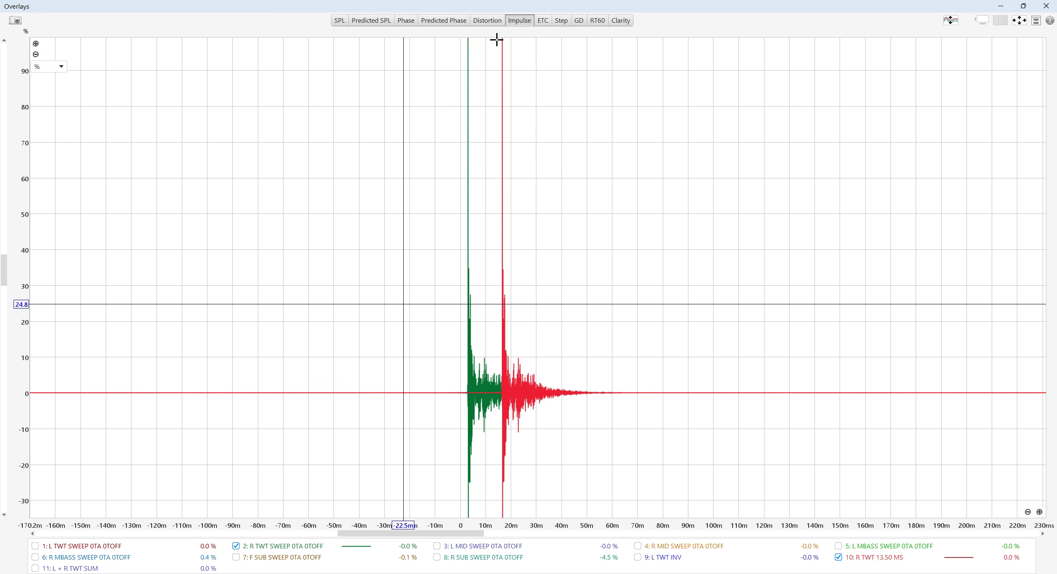
Switch the overlay to phase, clear all traces, and compare L TWT with L TWT INV.
click(408, 25)
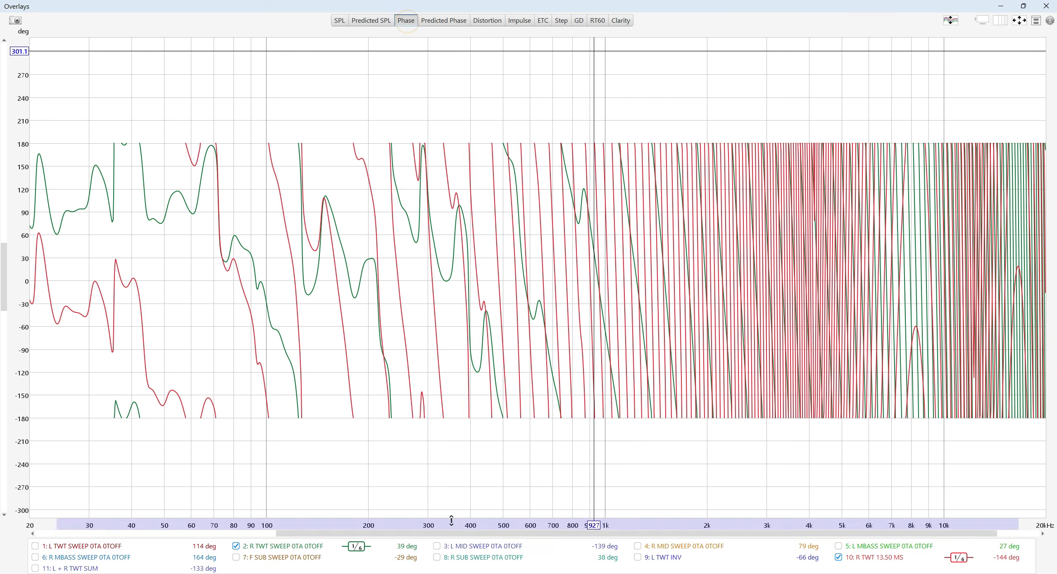
right_click(385, 559)
click(419, 434)
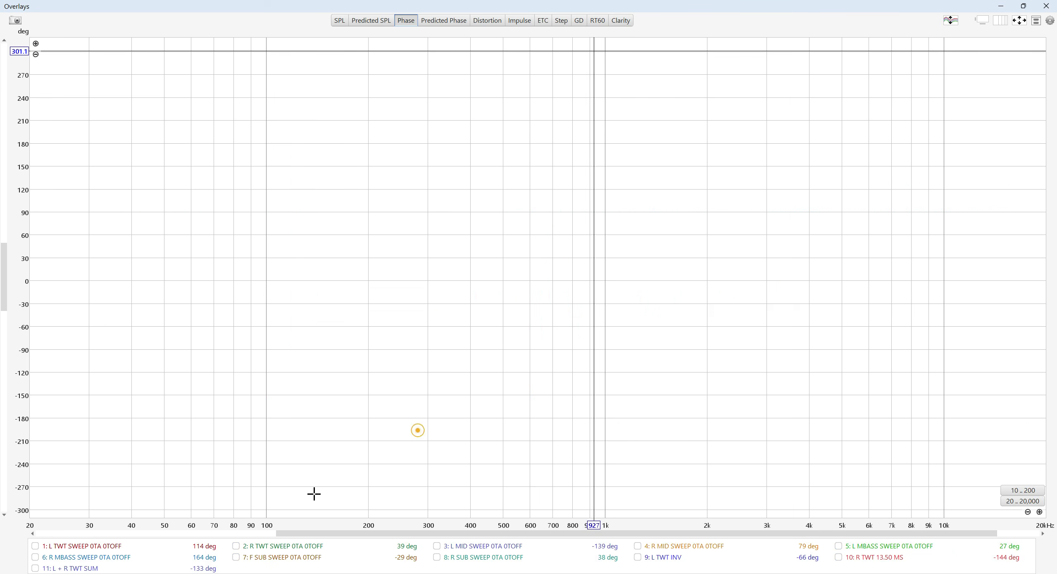
click(75, 547)
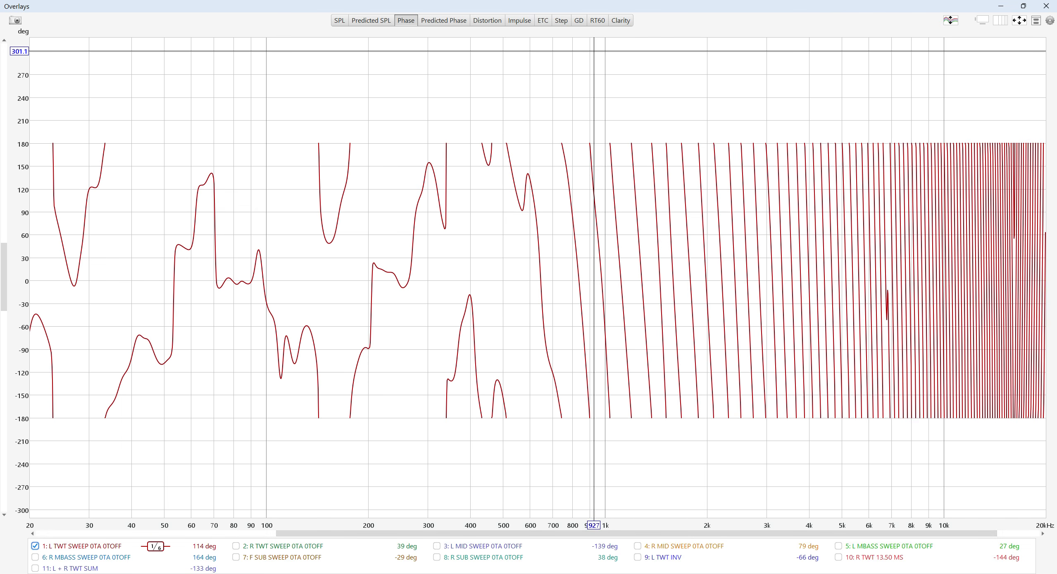
click(638, 558)
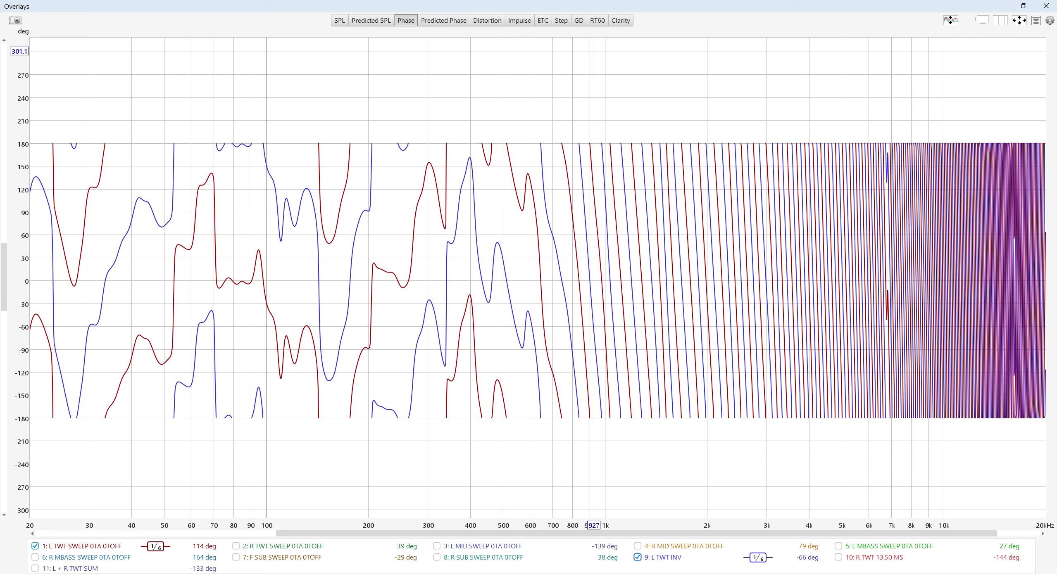
Replace both left tweeter phase traces with R TWT and R TWT 13.50 MS for comparison.
click(637, 558)
click(109, 545)
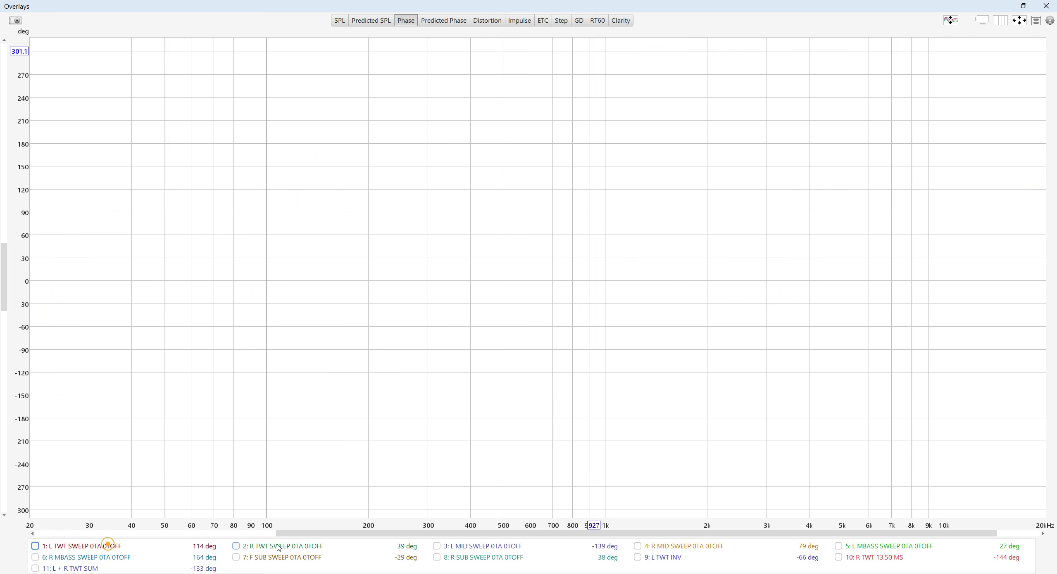
click(277, 545)
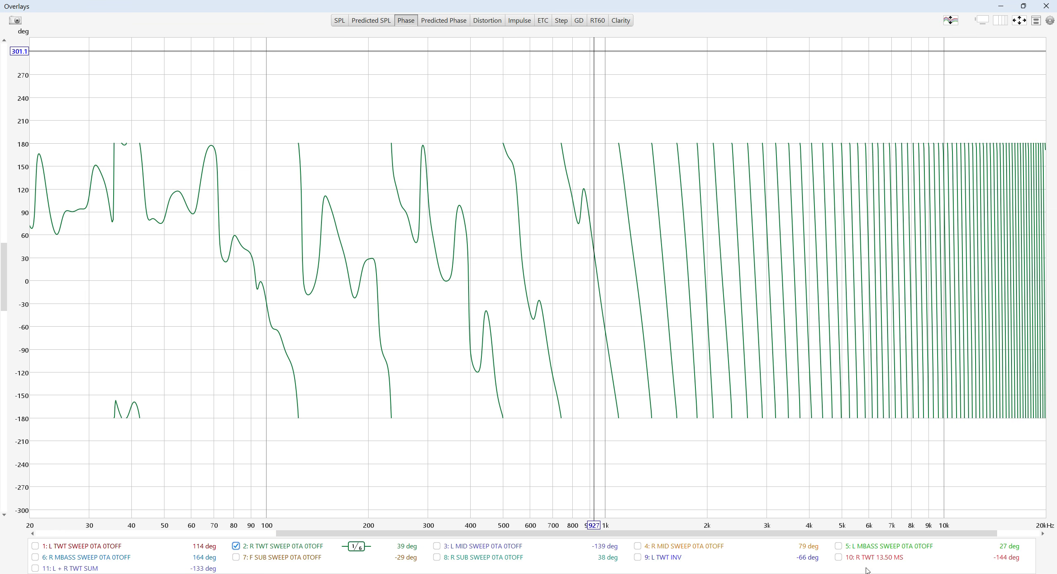
click(839, 558)
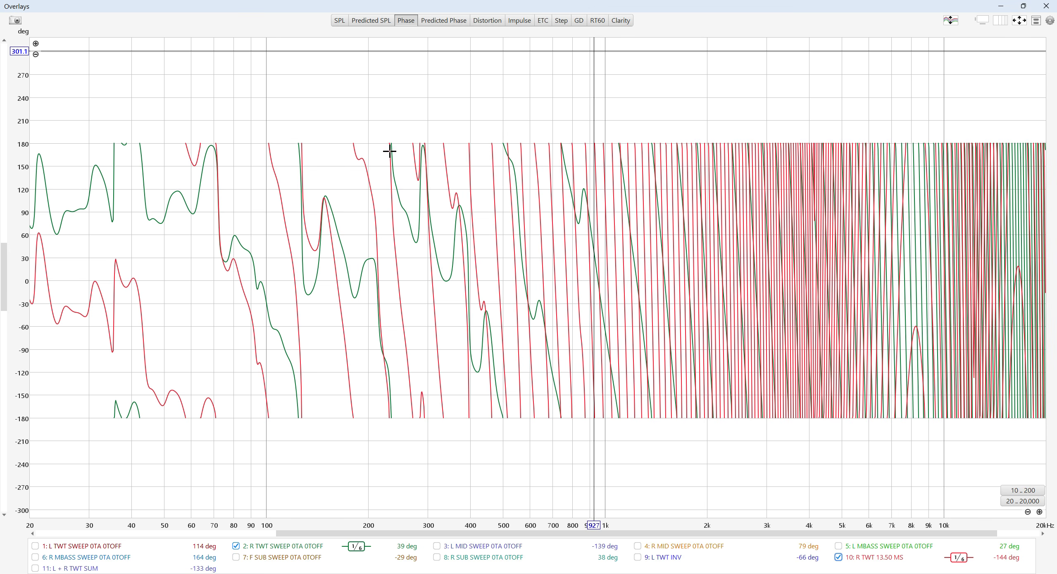
Close the overlays and delete the R TWT 13.50 MS and L TWT INV measurements.
click(1046, 6)
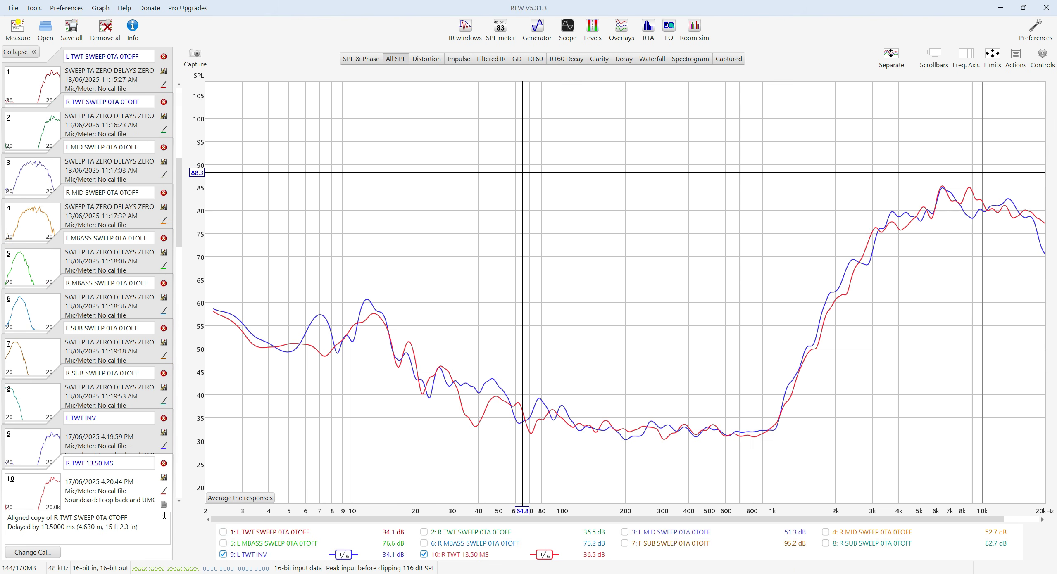
click(164, 463)
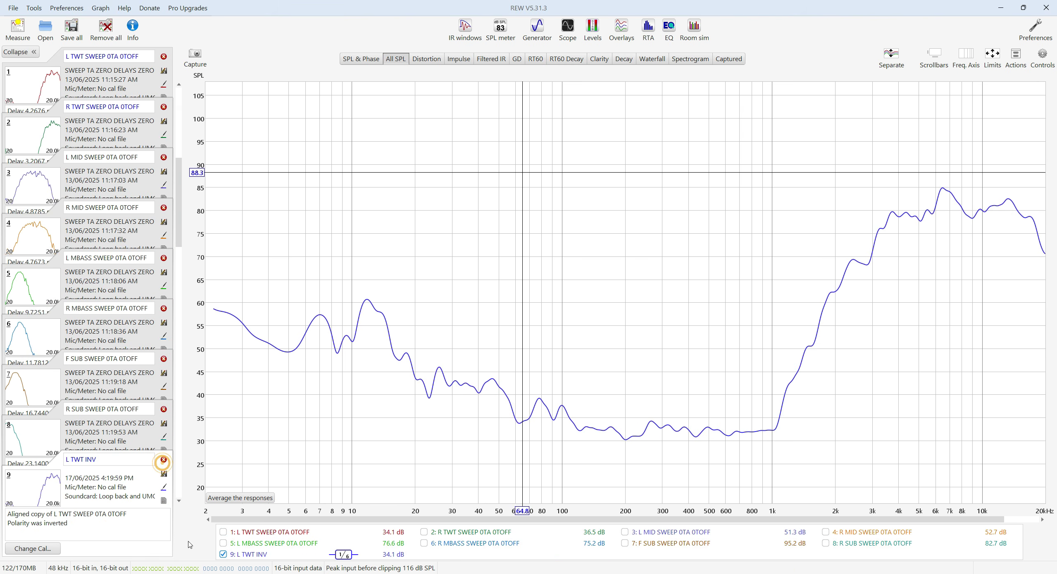
click(163, 461)
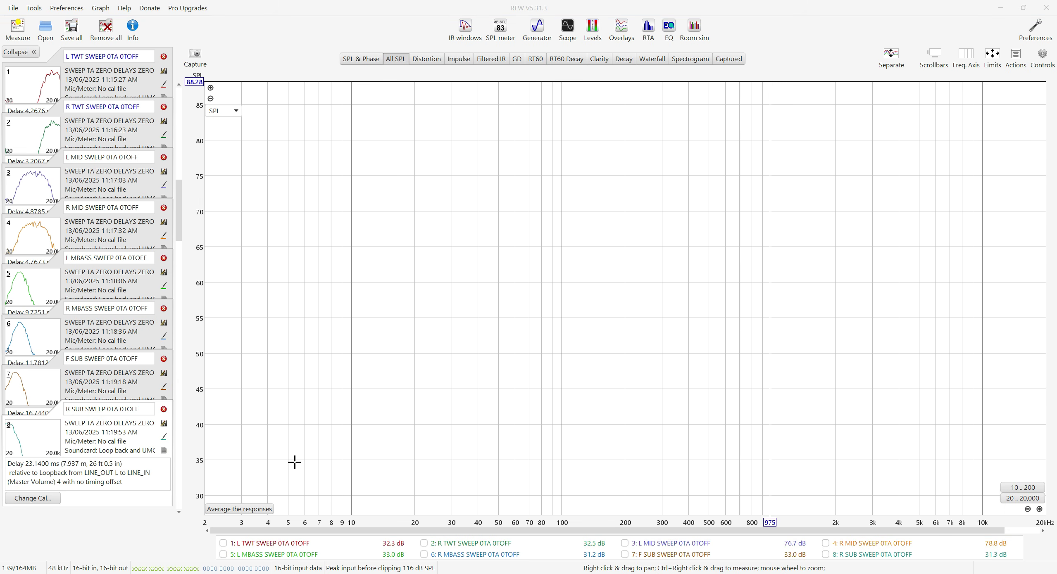
Show the L TWT and R TWT sweeps on the All SPL graph and open them in the alignment tool.
click(268, 543)
click(467, 543)
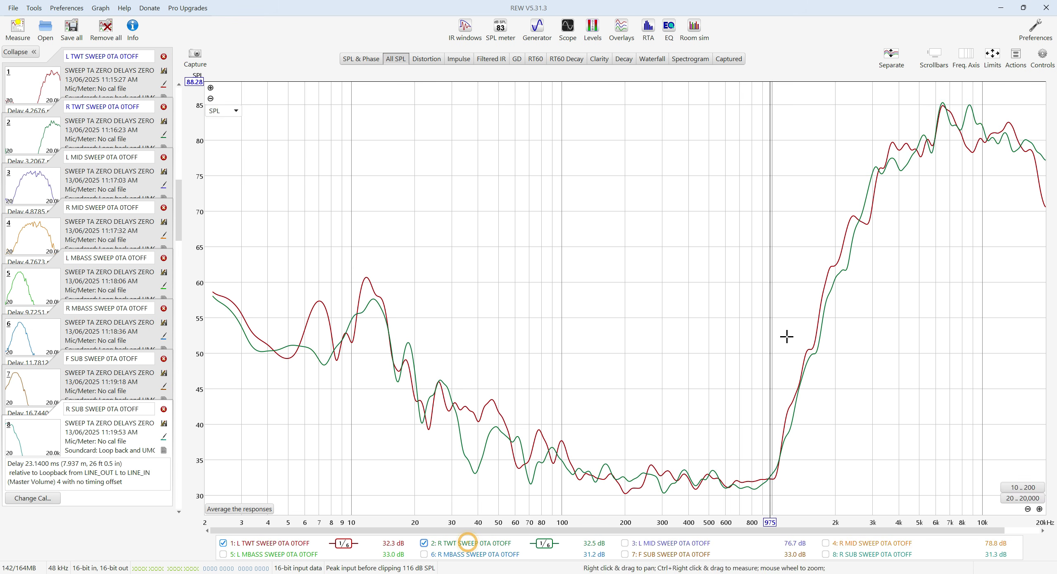
click(1016, 56)
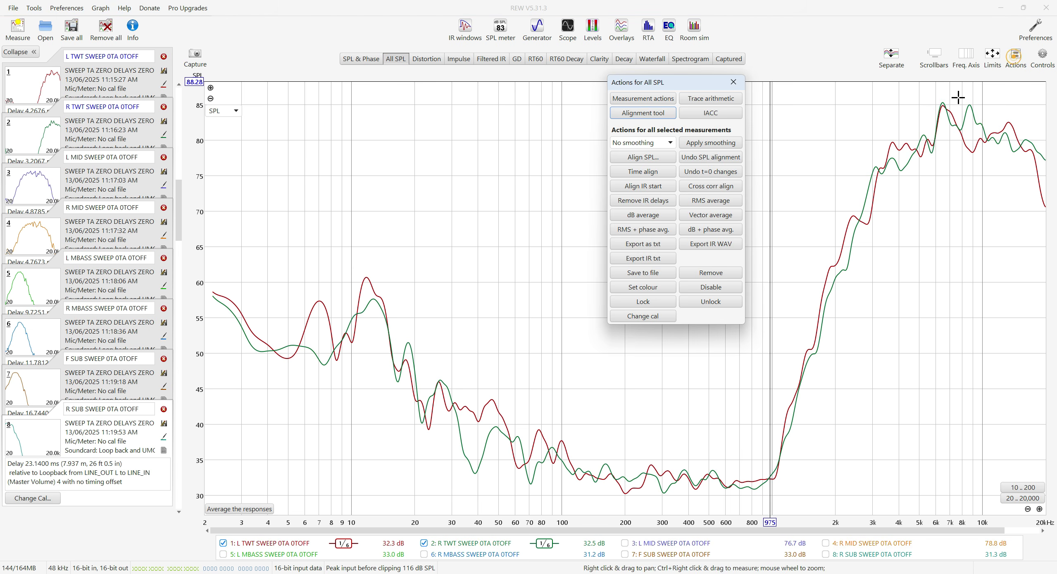
click(651, 116)
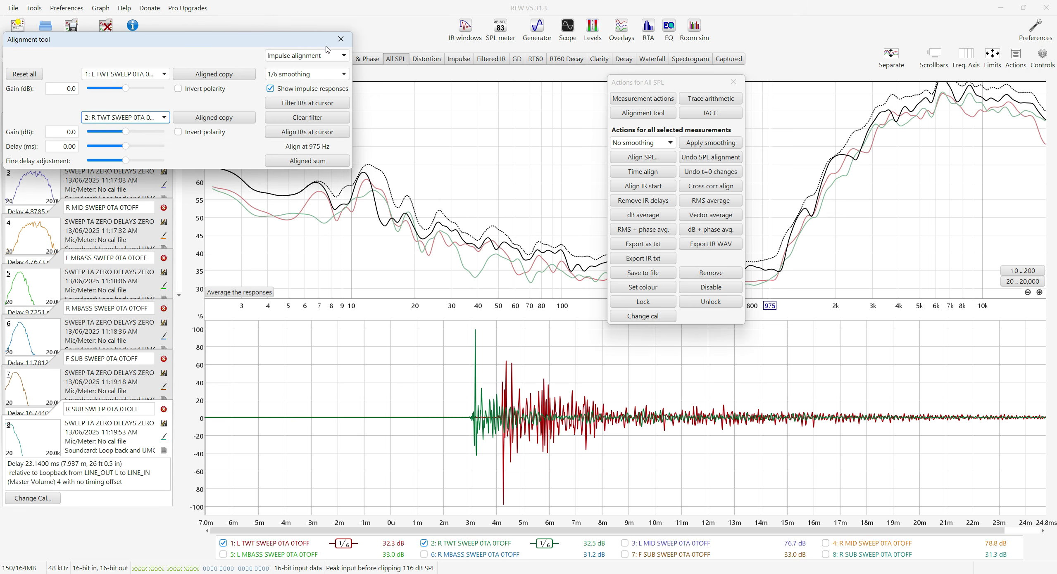
click(734, 83)
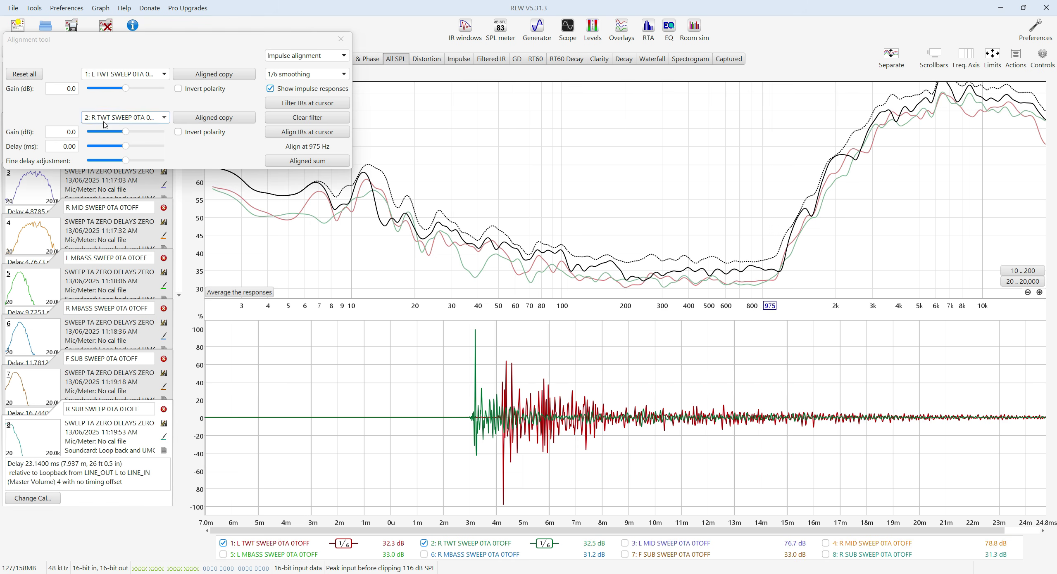
drag(241, 44, 277, 48)
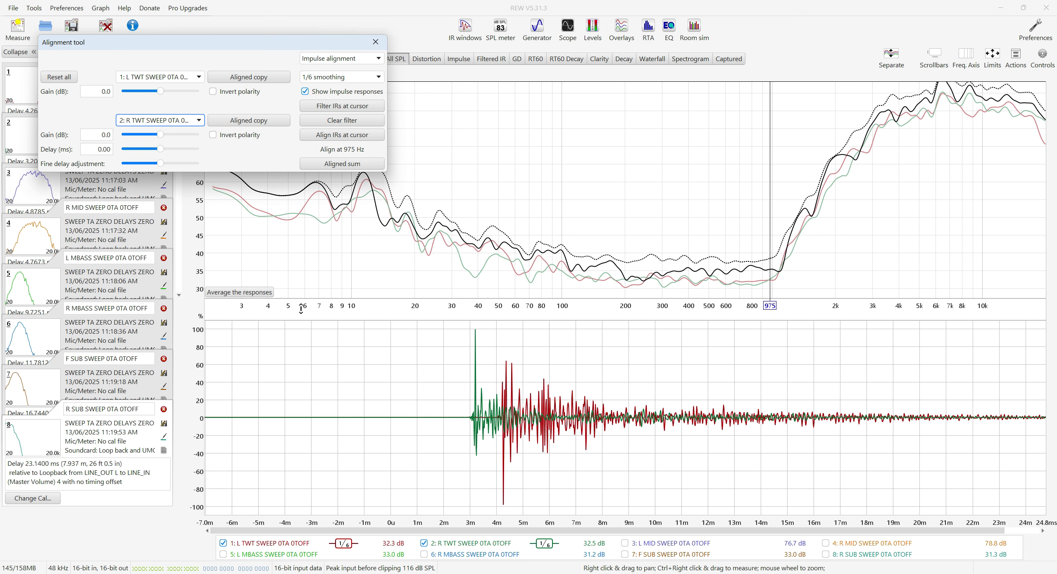
Try fine delay adjustments on R TWT up to 1.01 ms, and reset its delay to 0 ms.
click(161, 165)
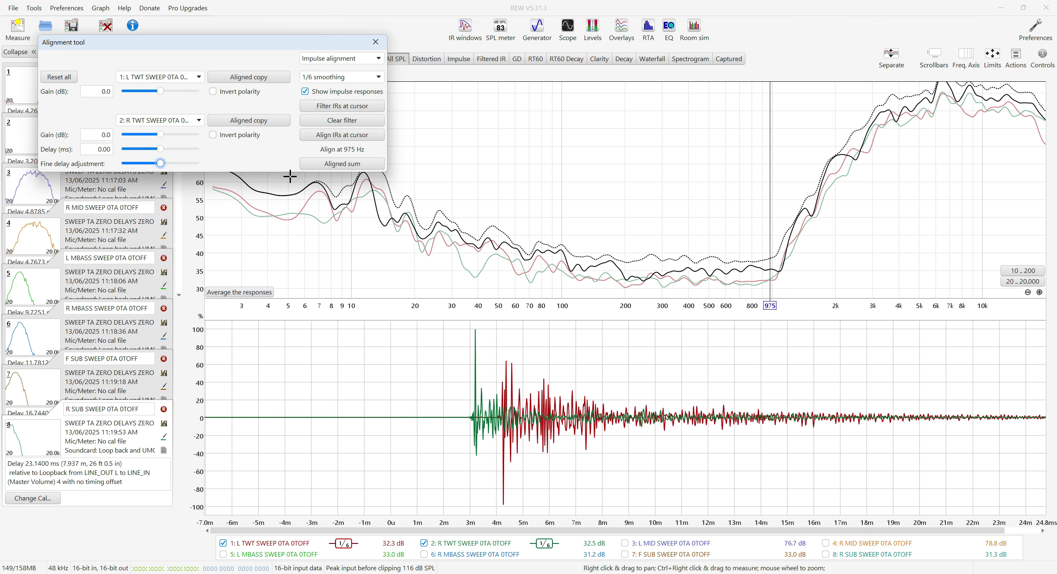
key(Right)
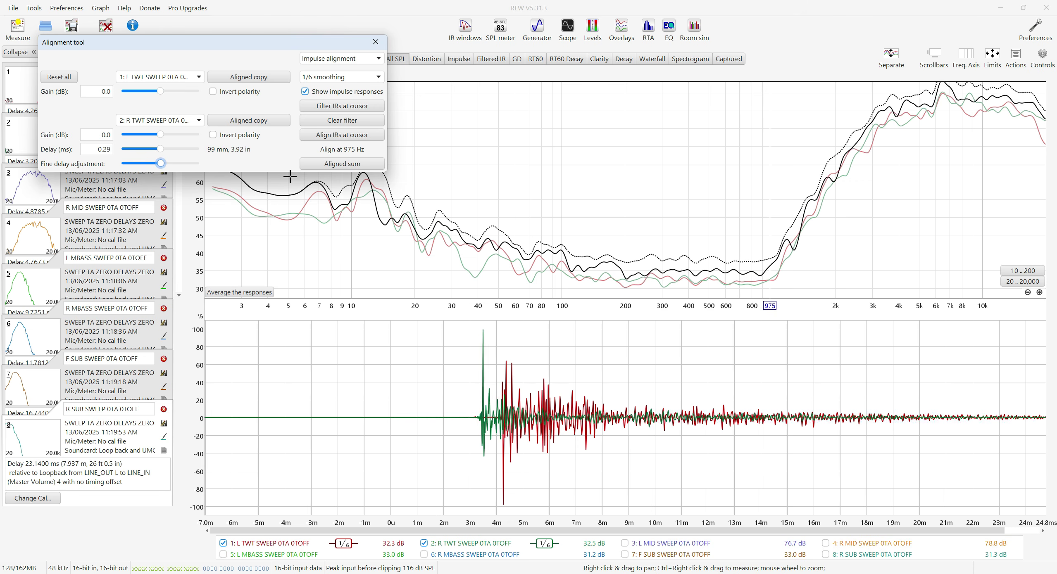
key(Right)
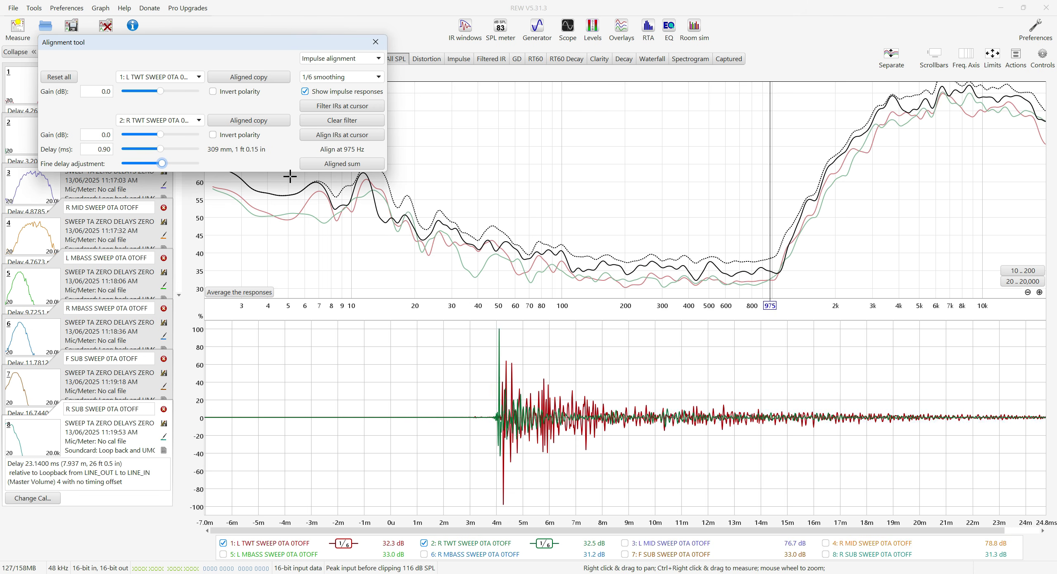
key(Right)
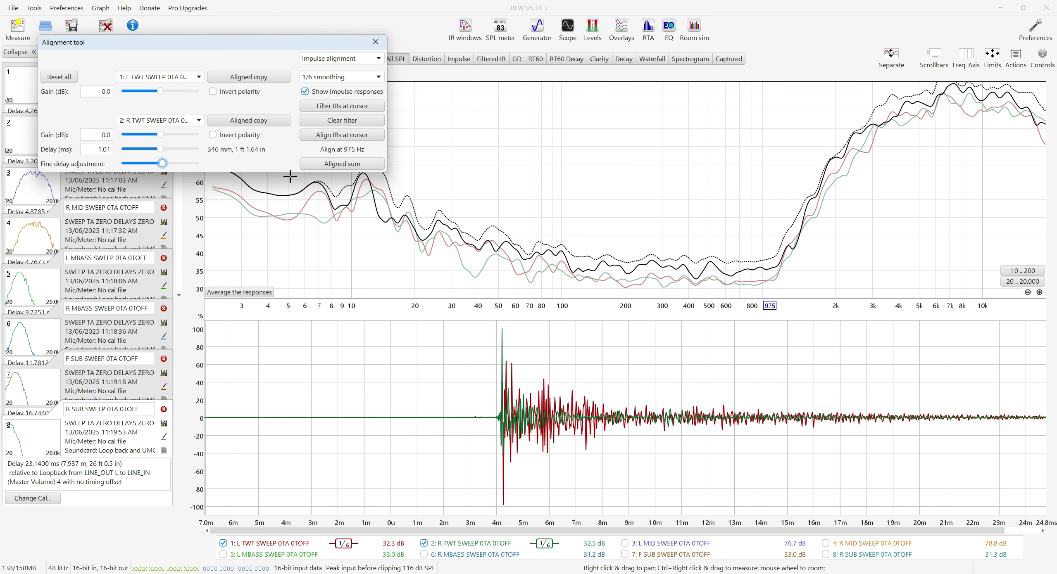
double_click(85, 150)
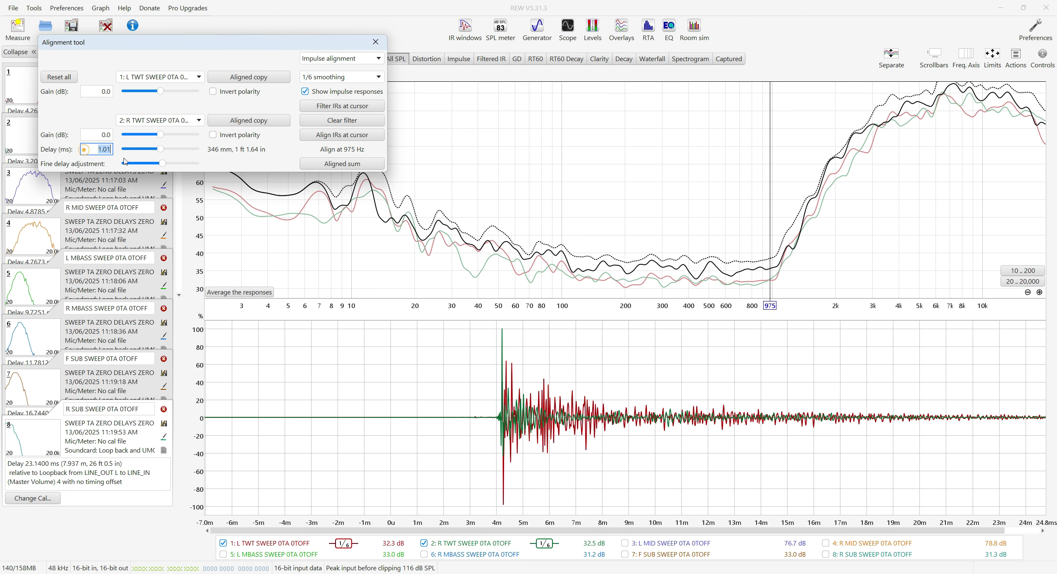
text(0)
key(Return)
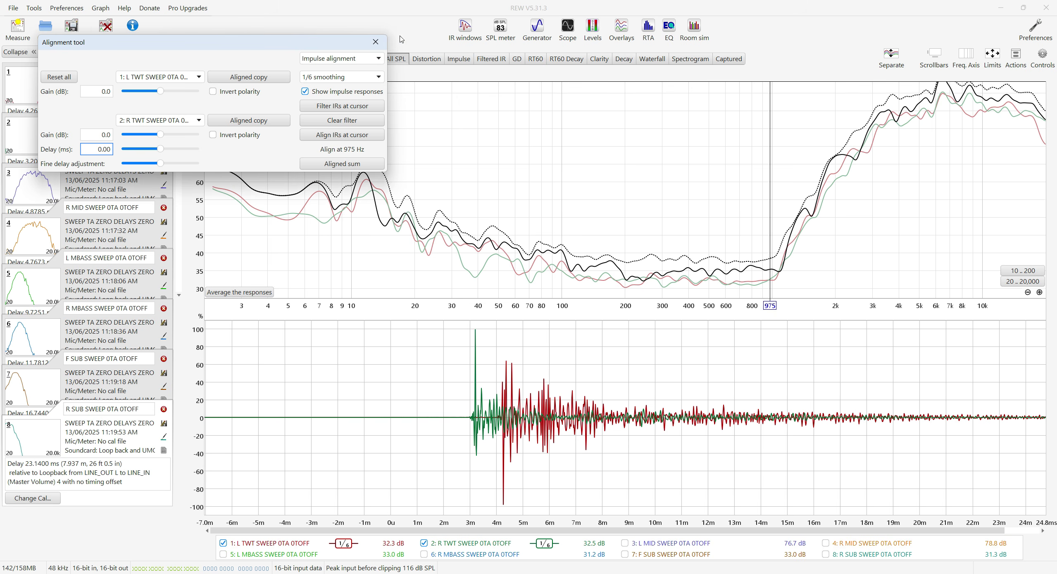
Open a maximized Impulse overlay showing only L TWT and examine its main negative peak with the cursor.
click(622, 31)
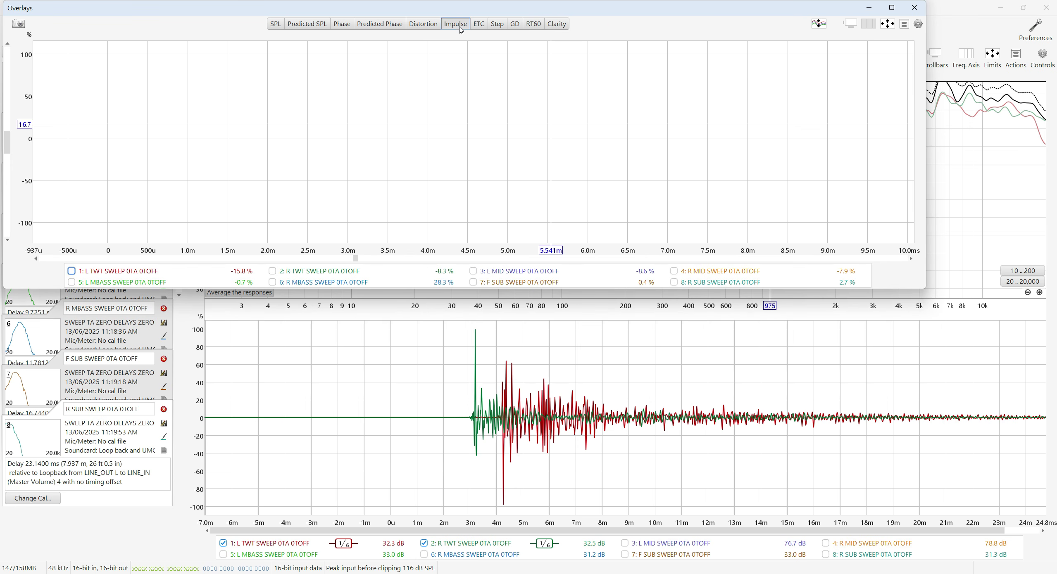
click(891, 7)
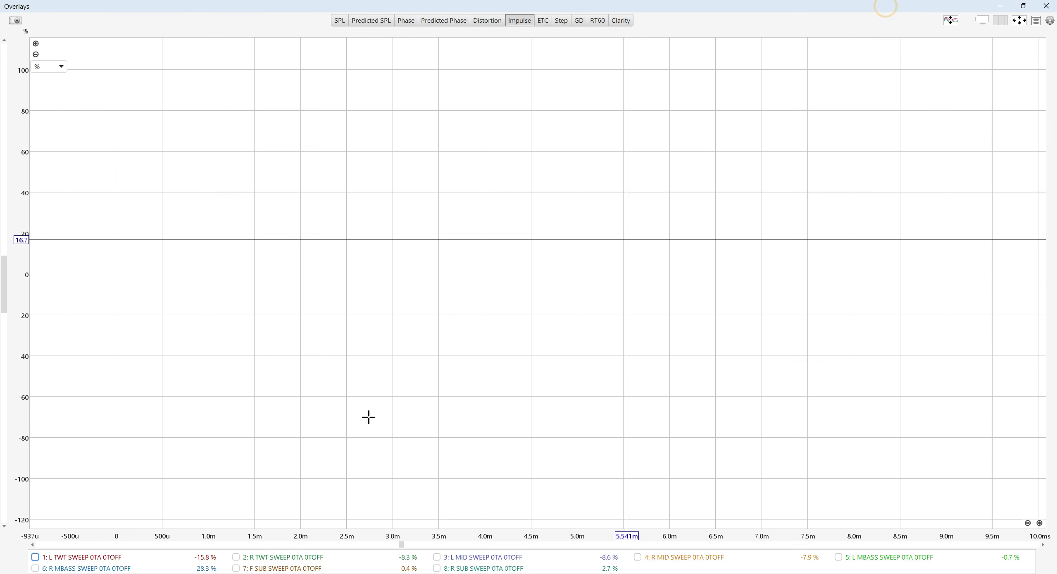
click(69, 561)
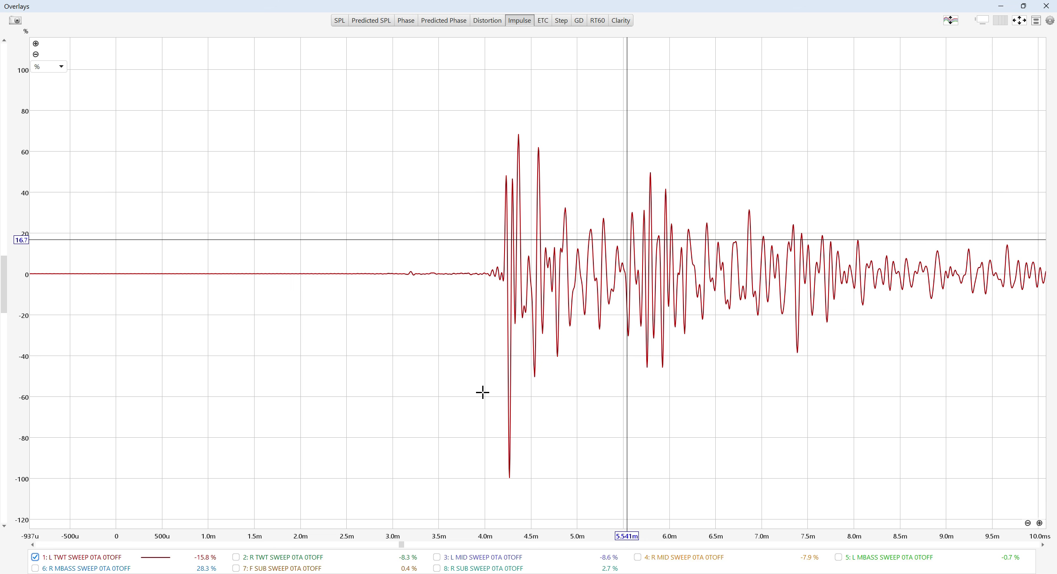
click(510, 390)
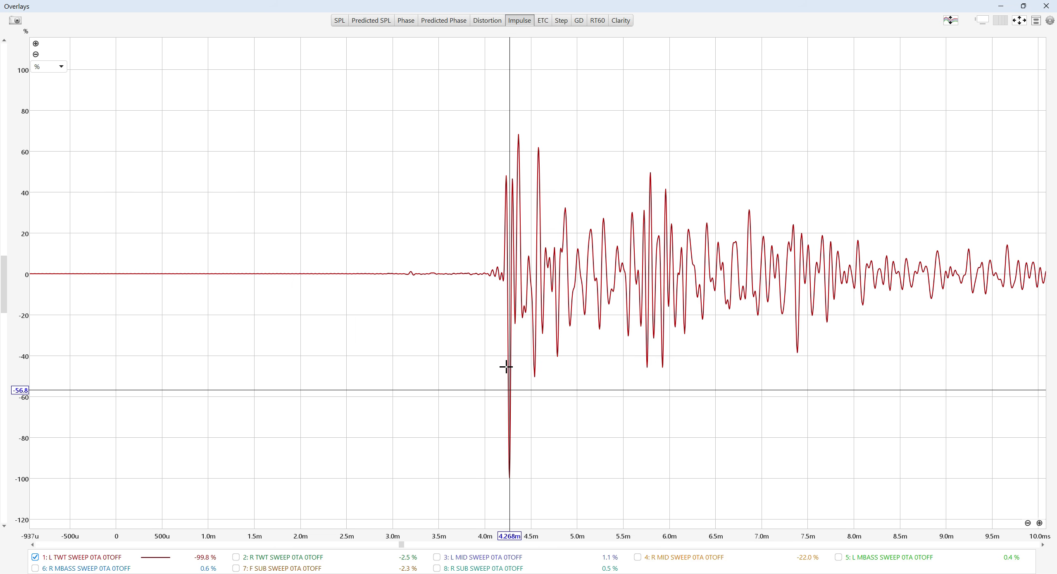
scroll(505, 427, up, 1)
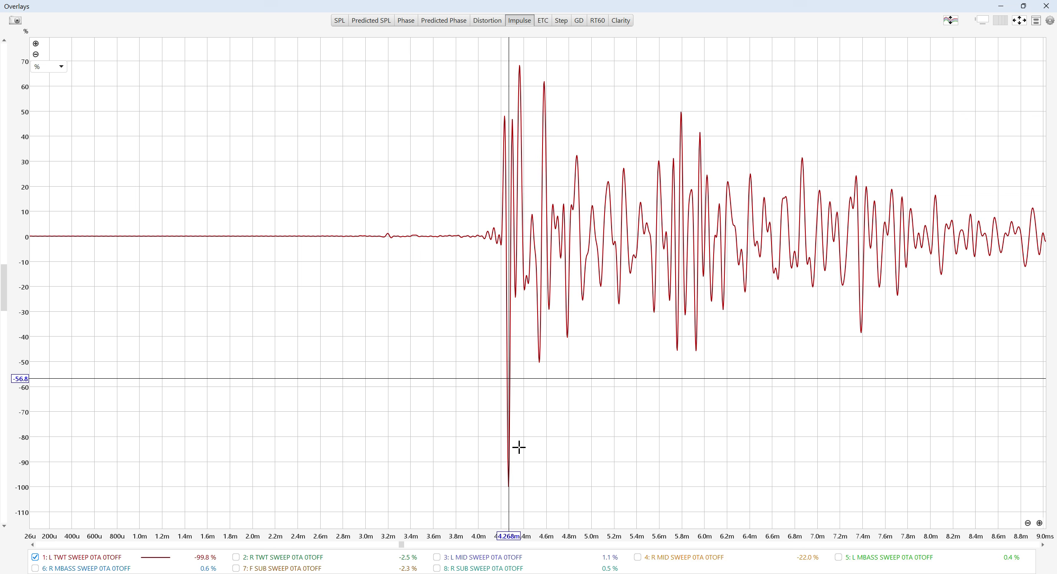
scroll(551, 399, down, 1)
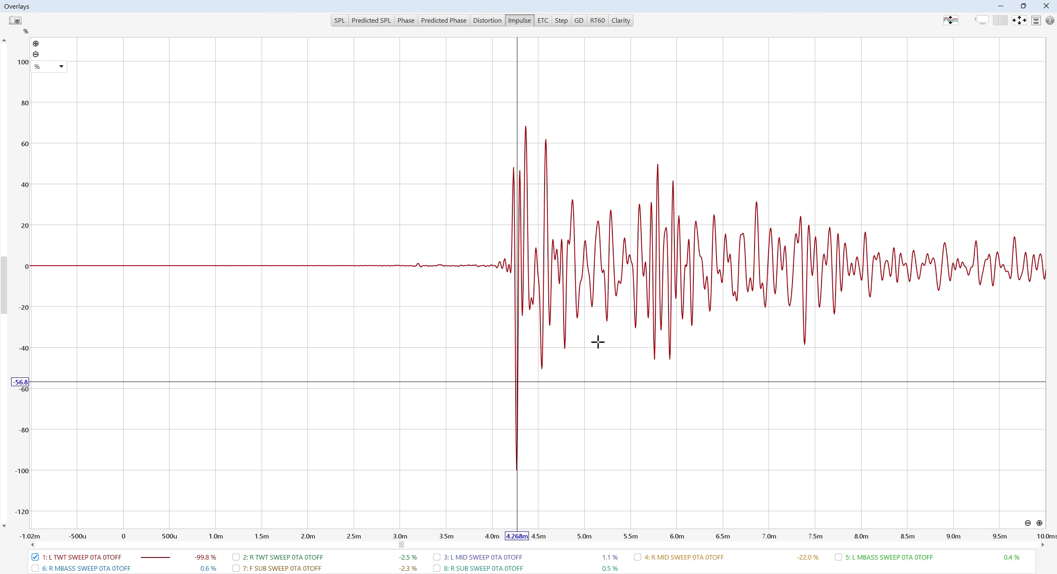
Overlay the R TWT impulse on L TWT, examine its main positive peak with the cursor, and hide it again.
click(241, 561)
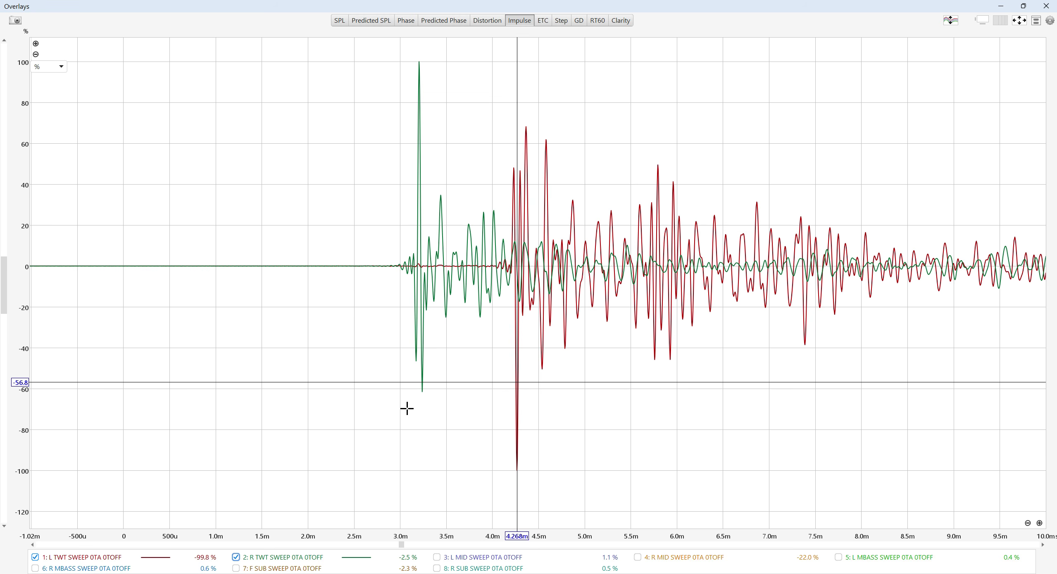
click(471, 458)
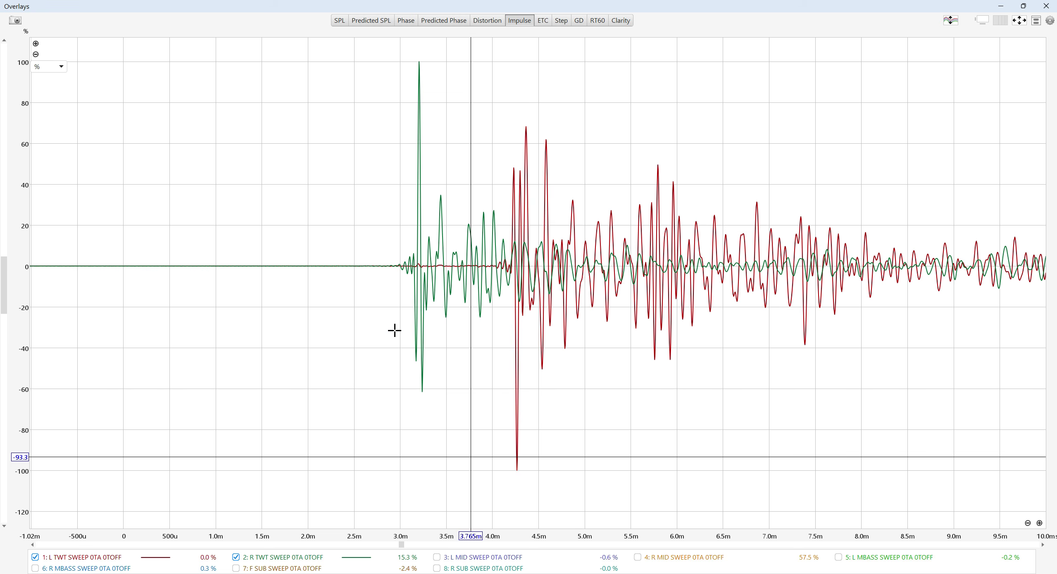
click(419, 64)
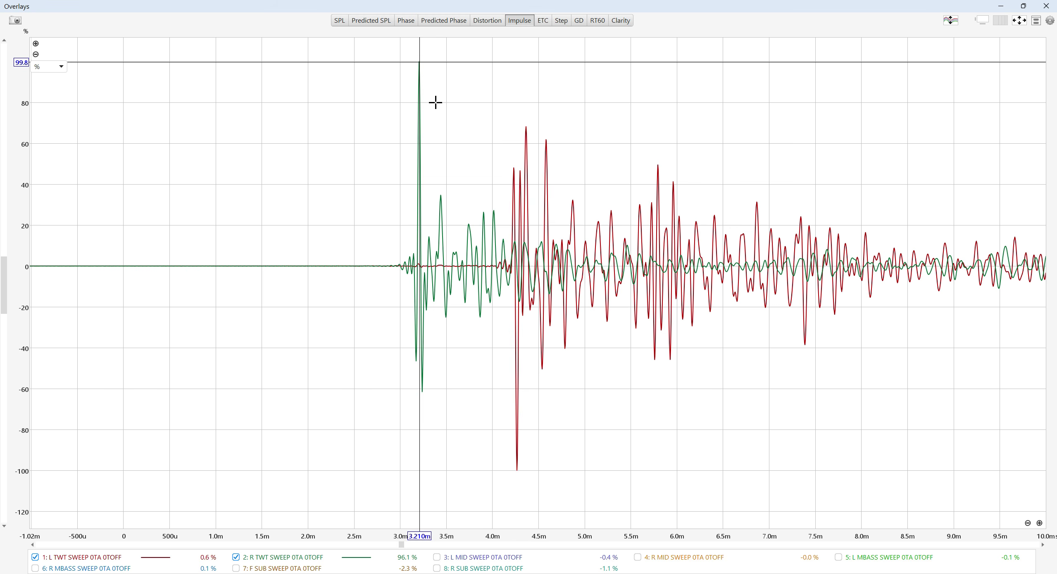
click(419, 157)
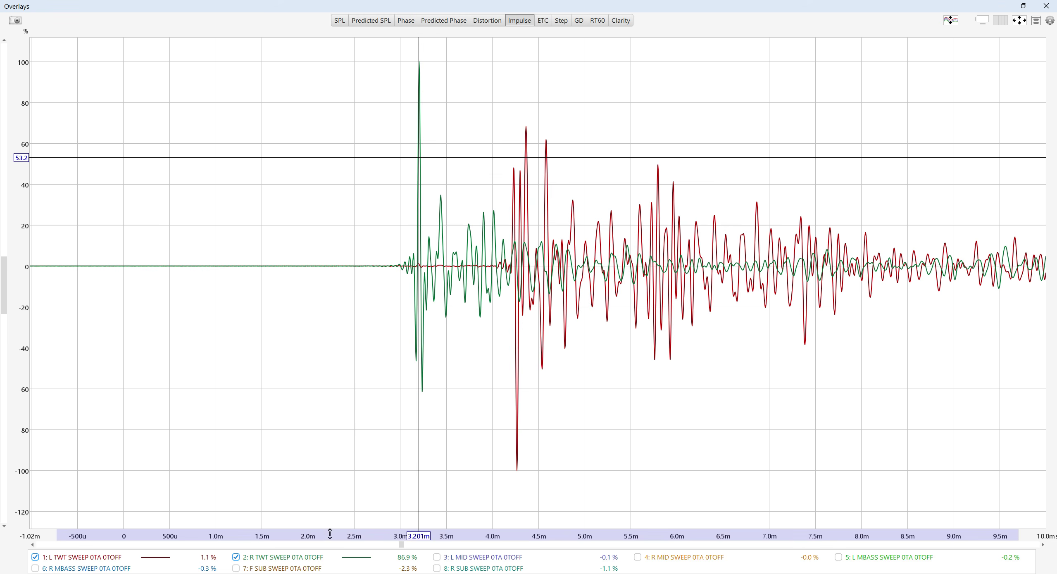
click(236, 557)
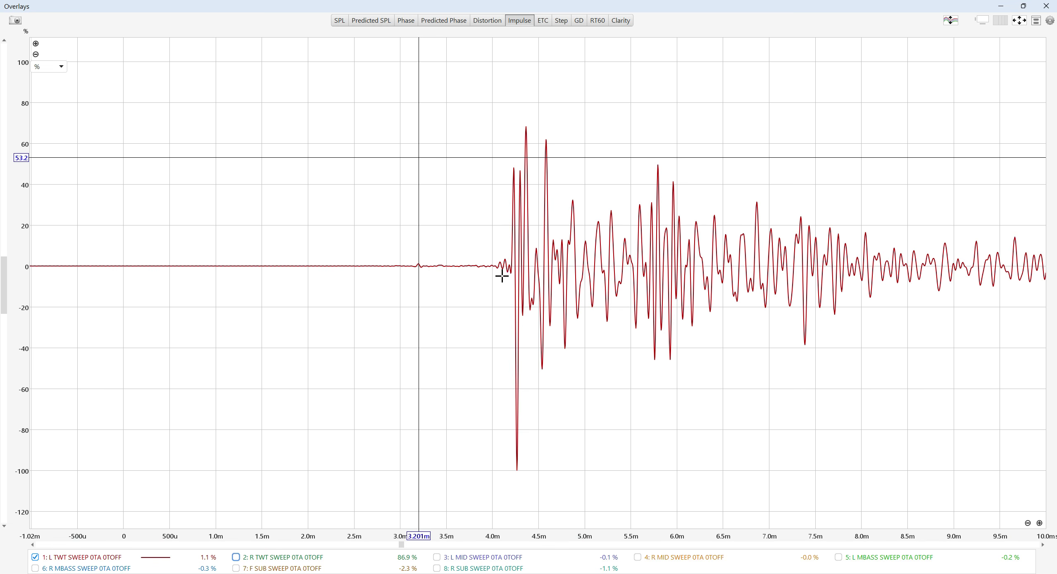
Examine the first positive peak and the main negative peak of the L TWT impulse with the cursor.
scroll(525, 238, up, 3)
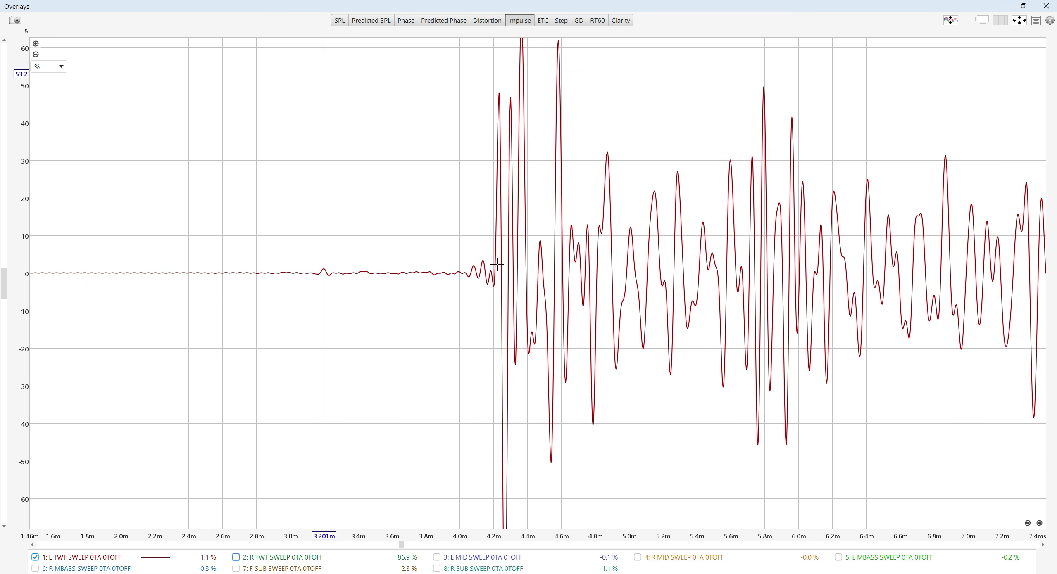
click(499, 131)
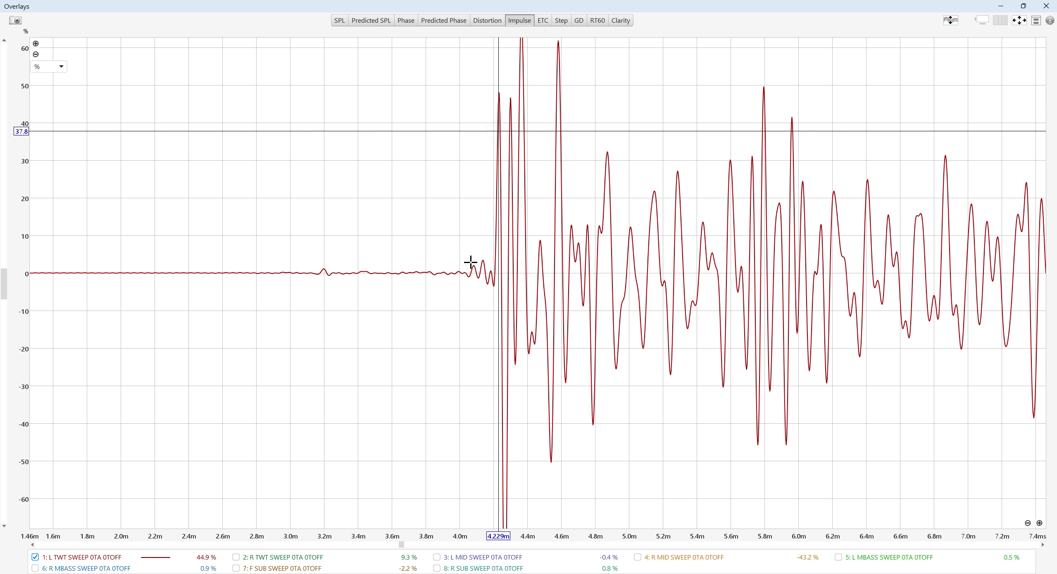
click(498, 93)
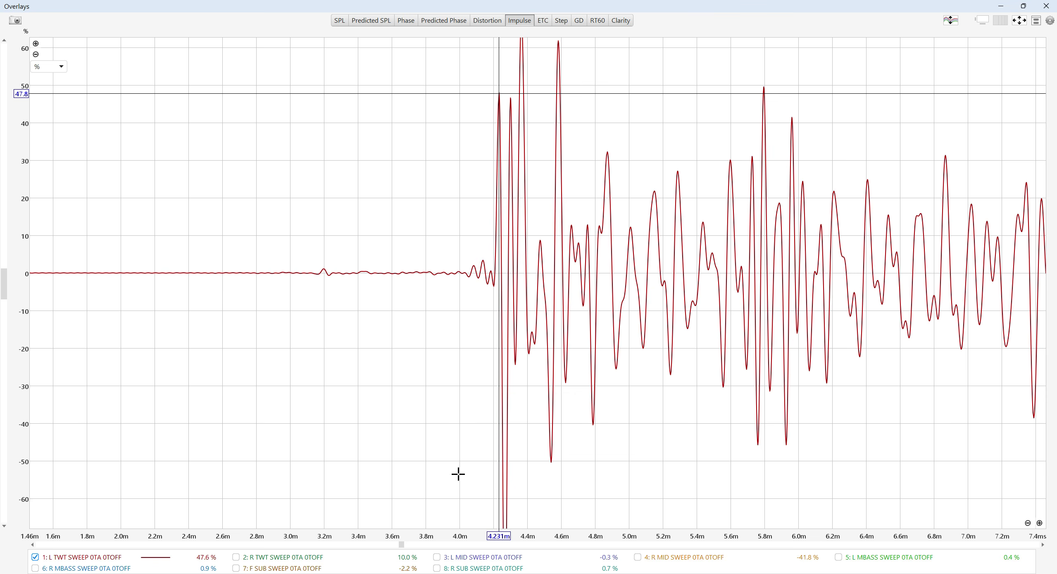
scroll(461, 323, down, 4)
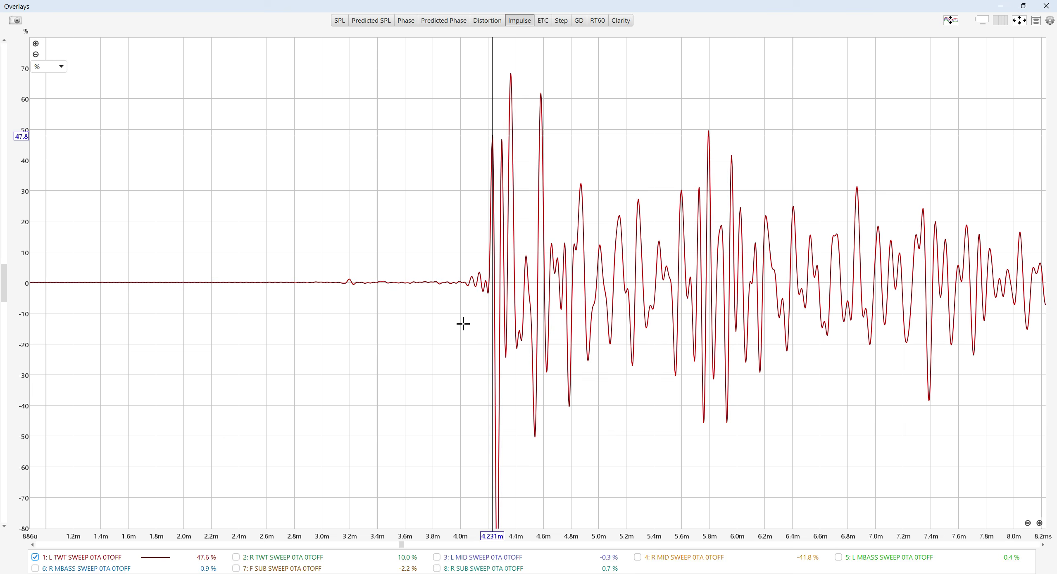
scroll(461, 324, down, 2)
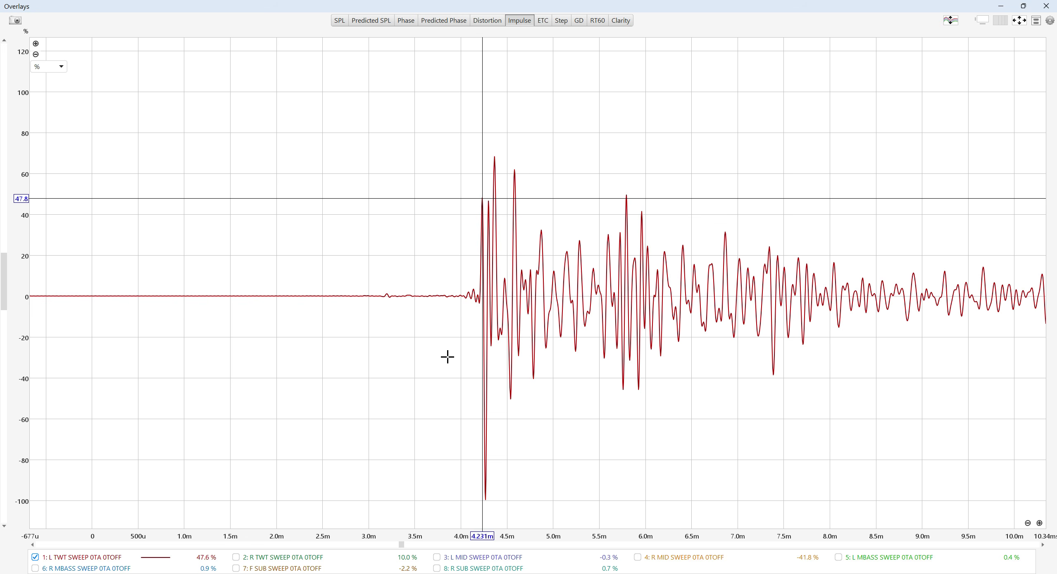
click(295, 562)
click(301, 560)
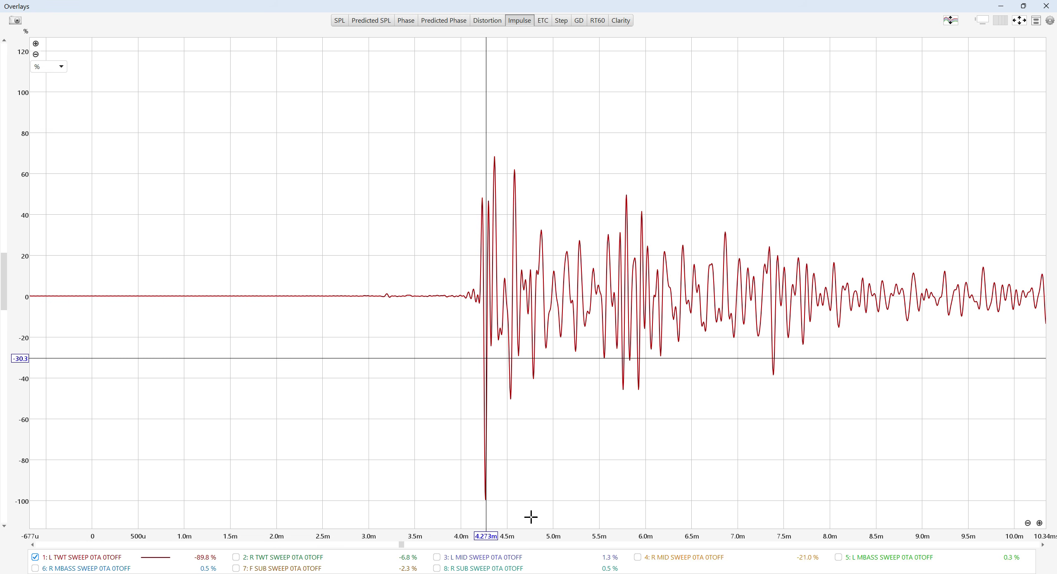
Overlay the R TWT impulse on L TWT to compare their main peak directions, and close the overlay window.
scroll(465, 370, down, 1)
scroll(498, 383, up, 3)
scroll(517, 367, down, 1)
scroll(519, 371, down, 1)
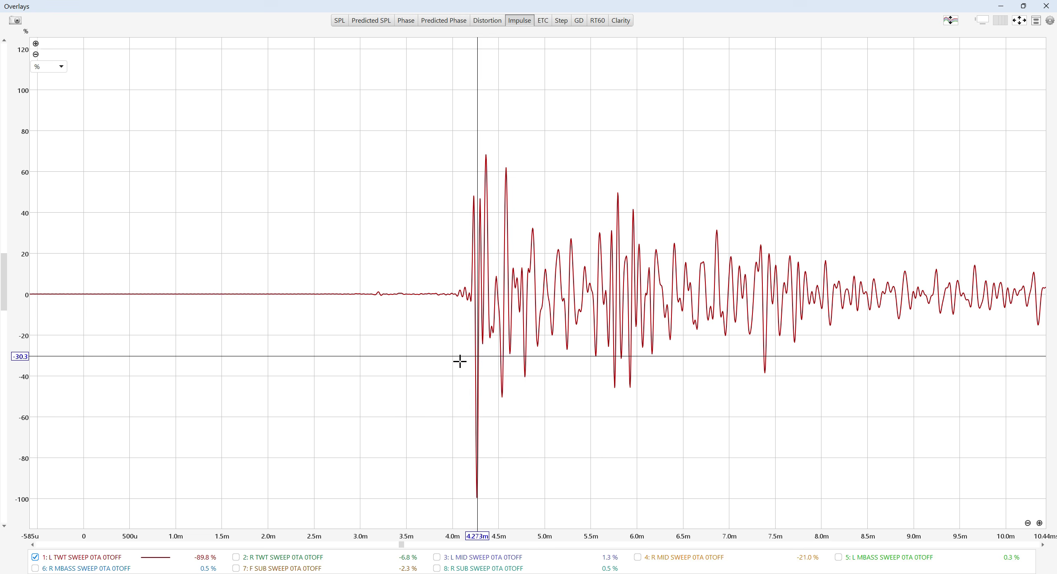
click(268, 560)
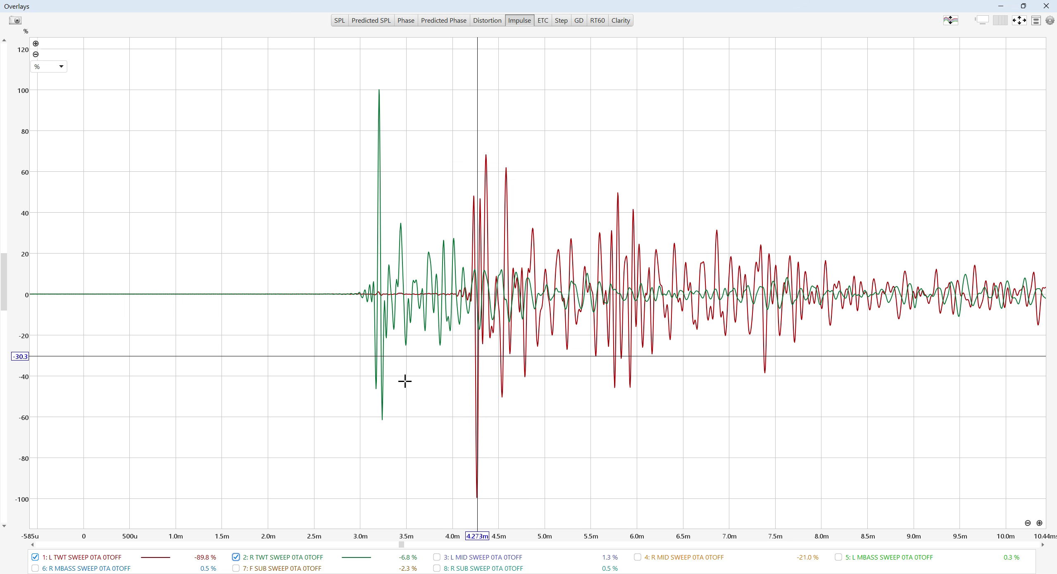
click(1047, 7)
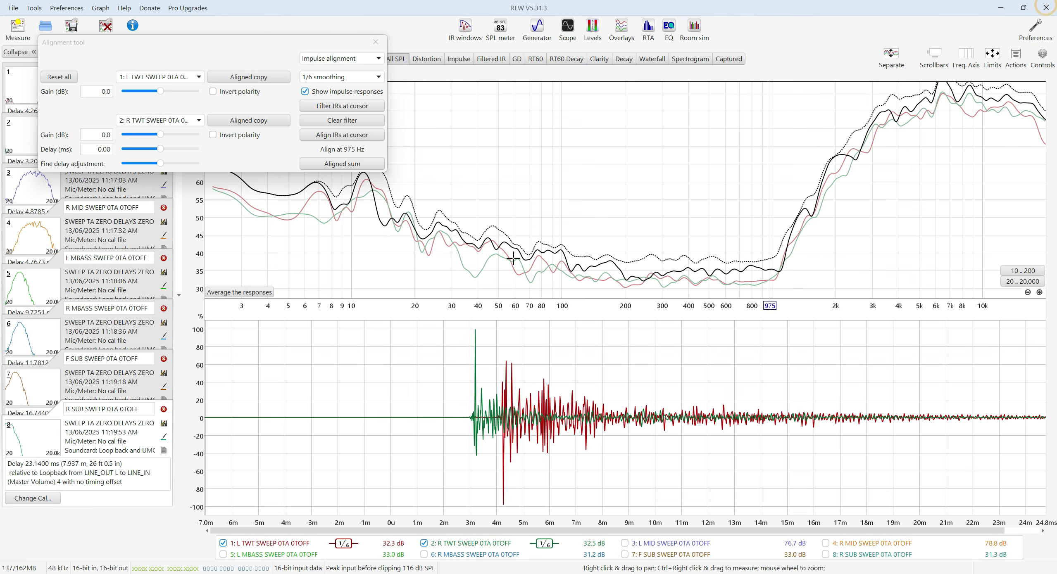
Create an aligned copy of the R TWT sweep with inverted polarity and name it R TWT INV.
drag(102, 42, 274, 36)
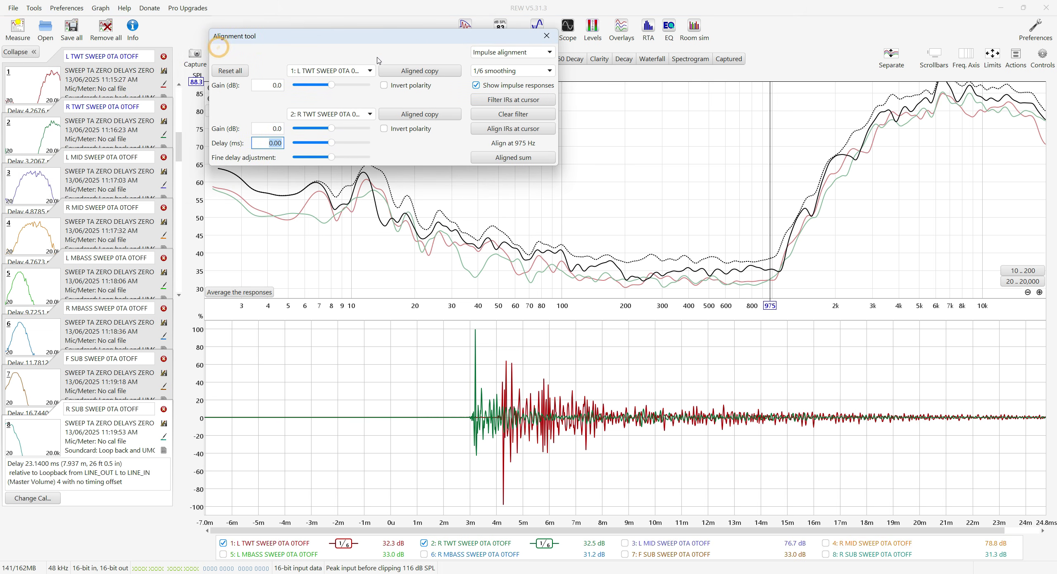
click(386, 132)
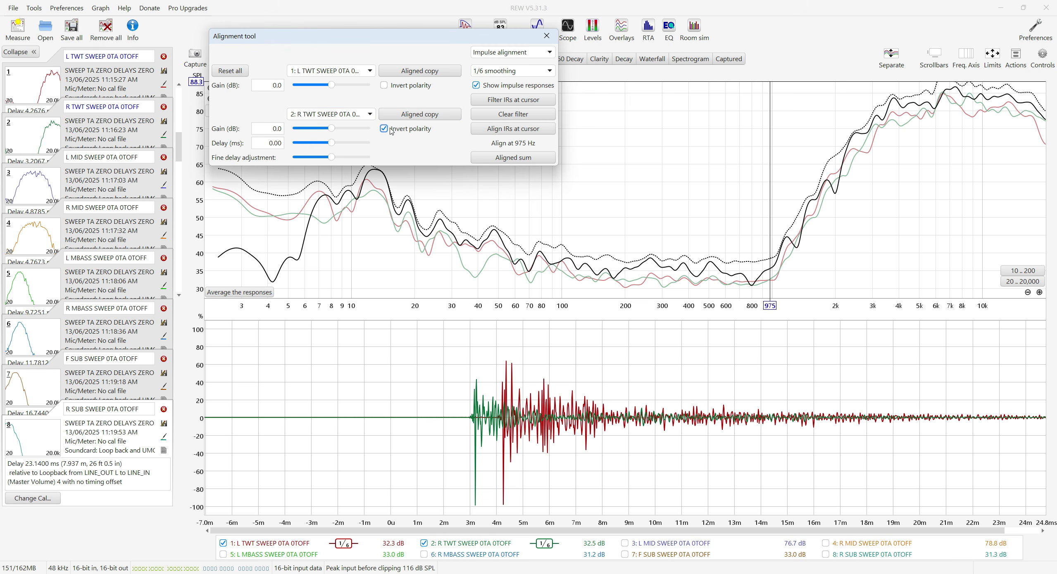
click(419, 114)
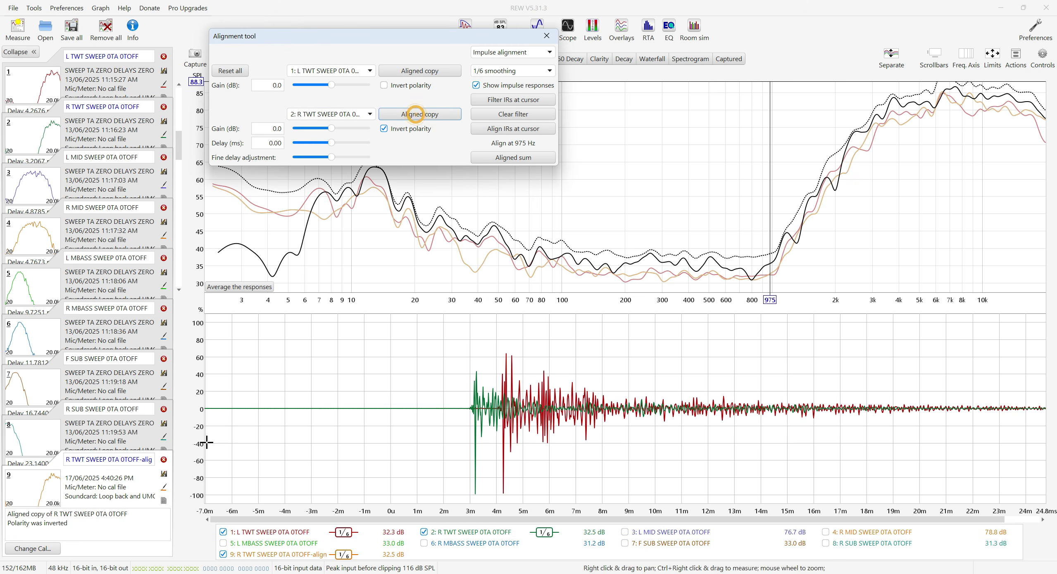
click(153, 464)
drag(153, 465, 86, 461)
key(BackSpace)
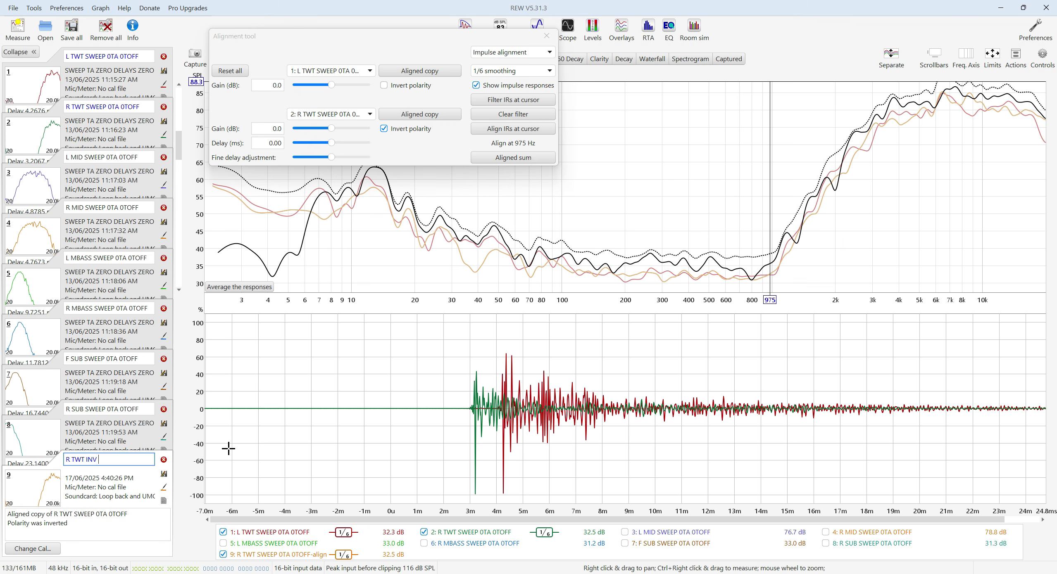
click(397, 153)
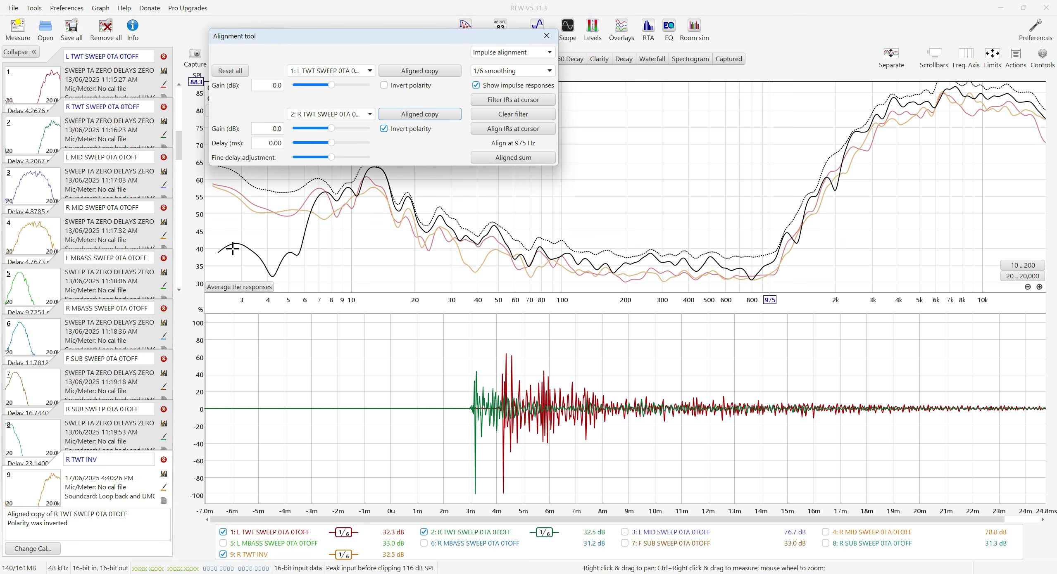
click(61, 472)
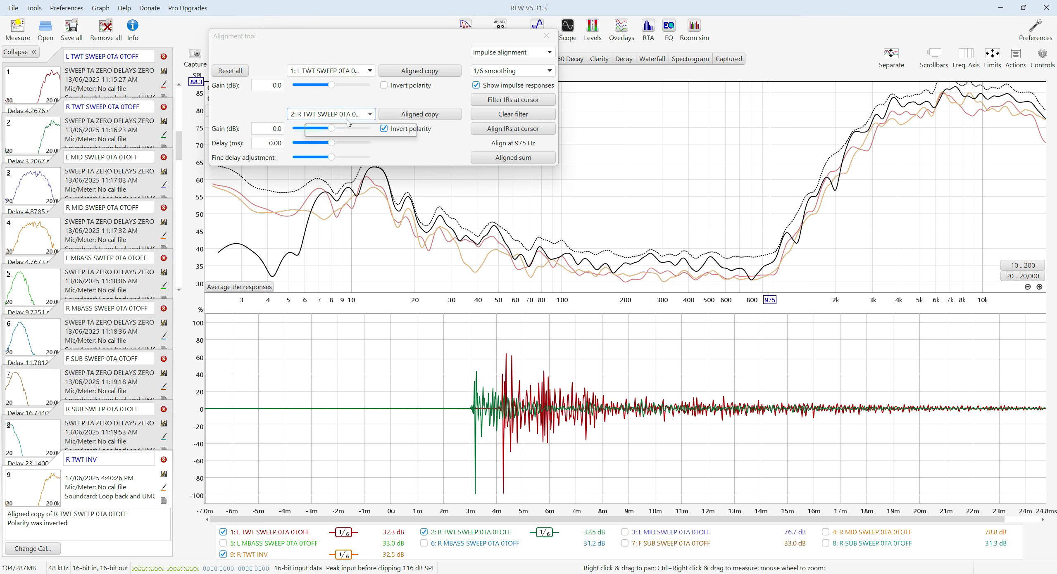
Replace the original R TWT sweep with R TWT INV as measurement 2, and select it as the alignment tool's second response.
click(370, 114)
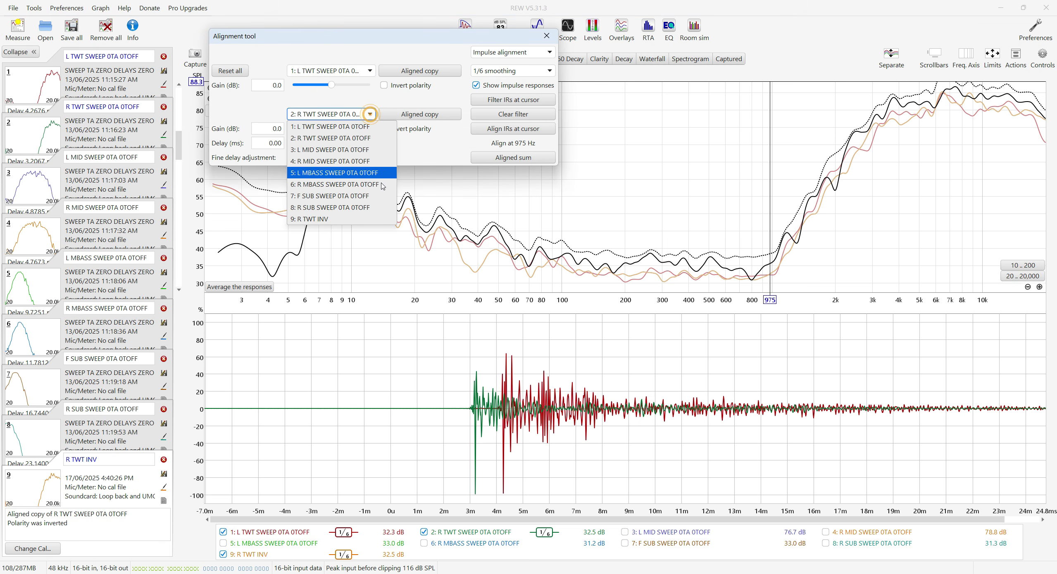
click(355, 219)
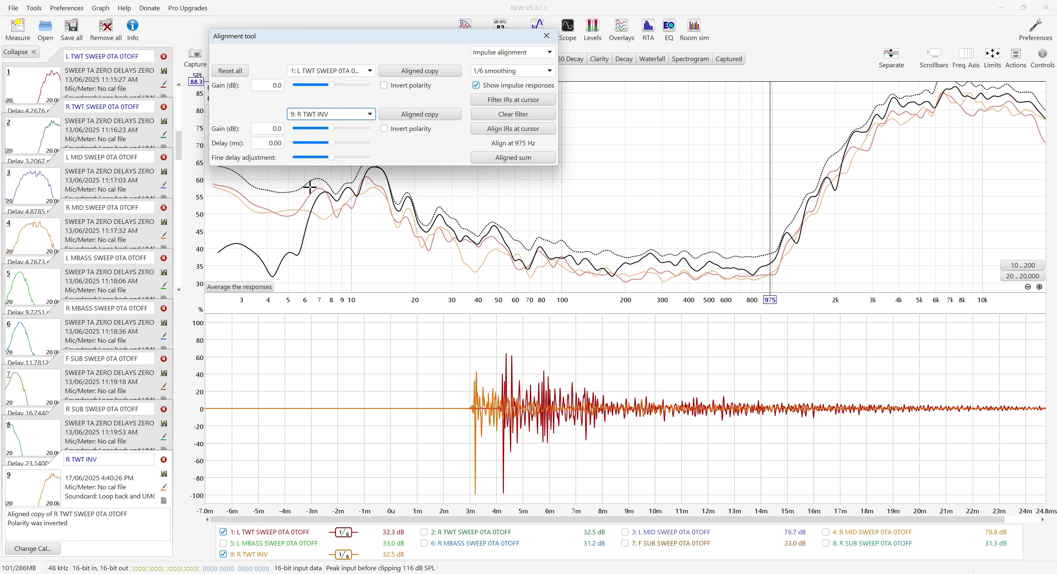
click(164, 107)
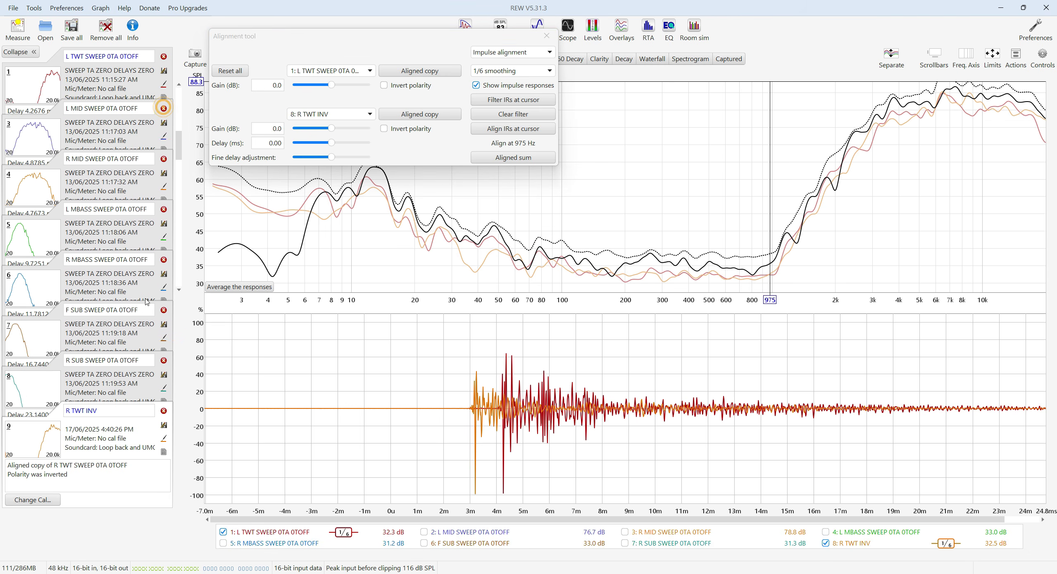
drag(54, 416, 122, 107)
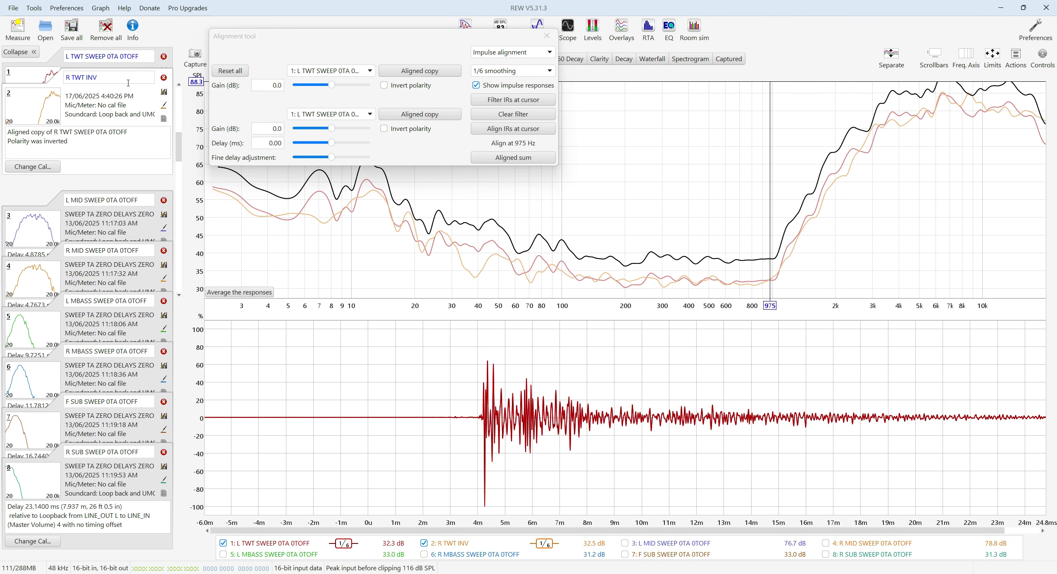
click(370, 114)
click(341, 142)
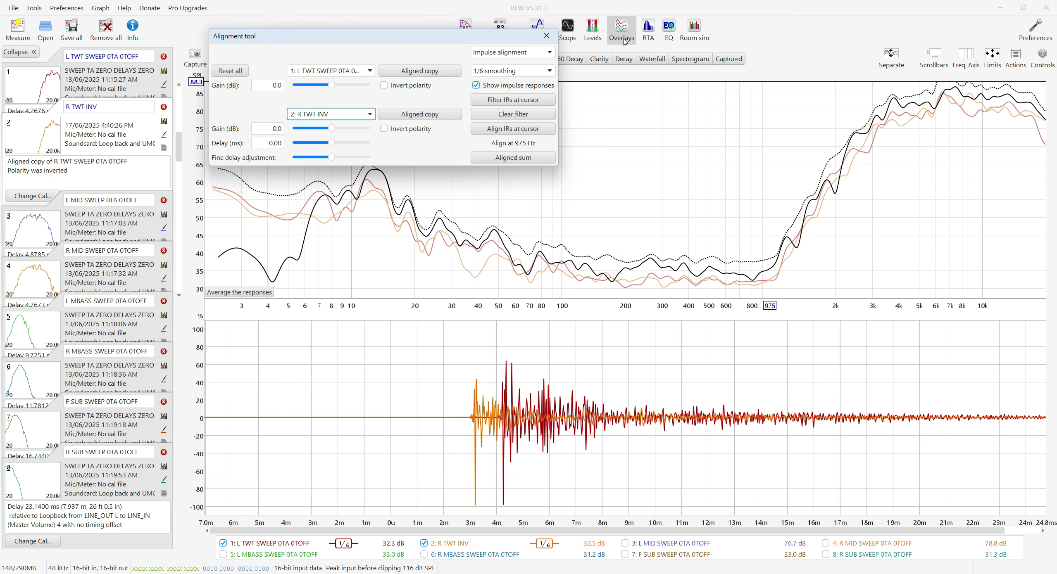
Compare the main negative peaks of L TWT and R TWT INV with the cursor in the Impulse overlay, and close it.
click(611, 38)
click(890, 7)
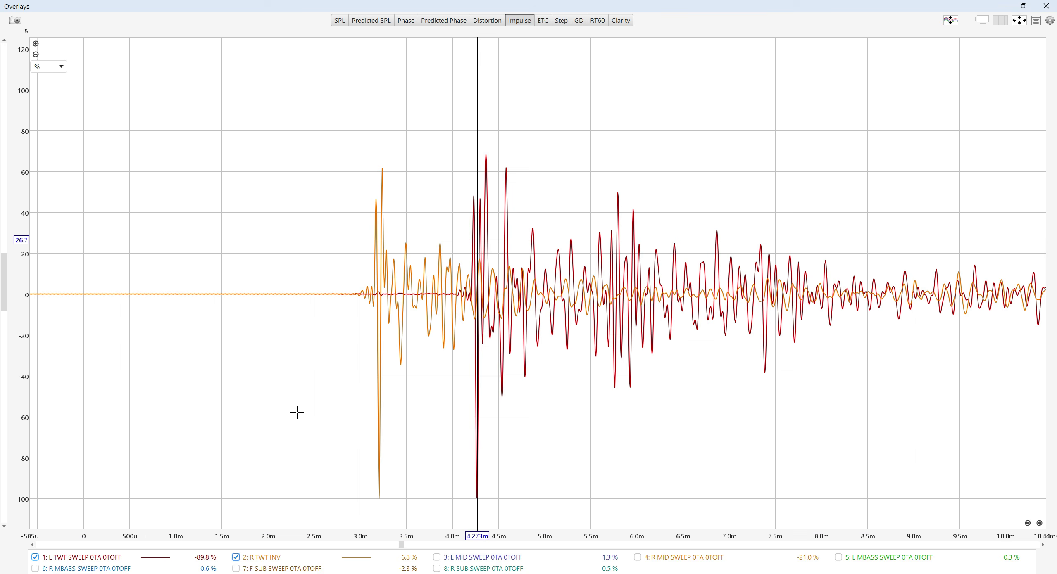
drag(618, 195, 622, 105)
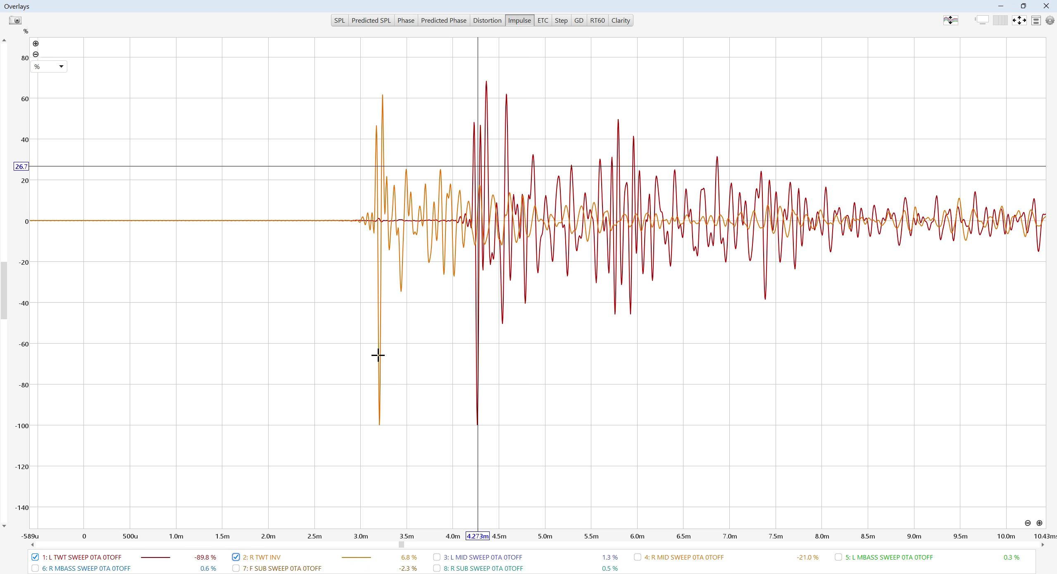
click(378, 354)
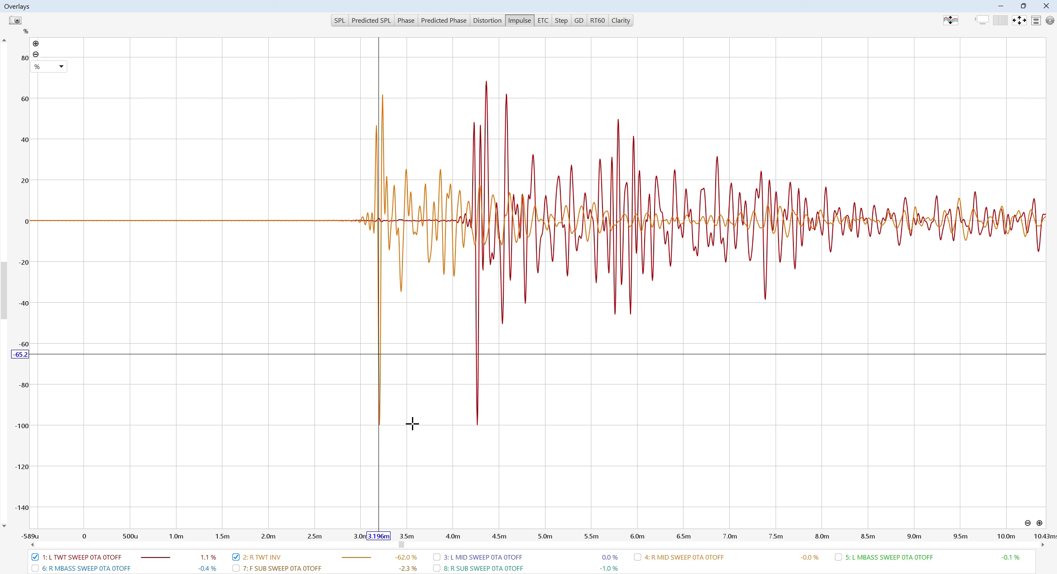
scroll(399, 430, up, 5)
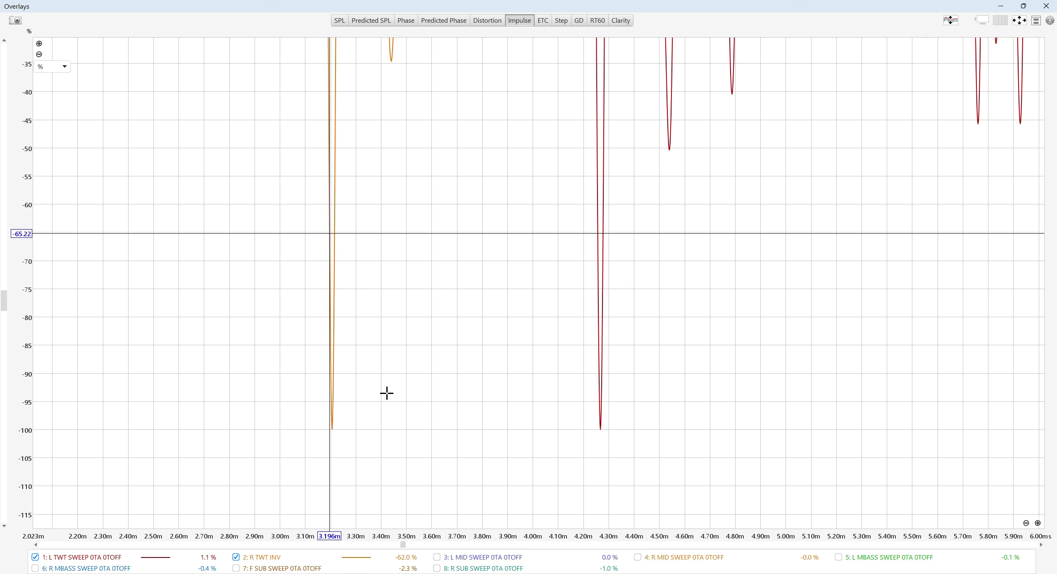
click(331, 384)
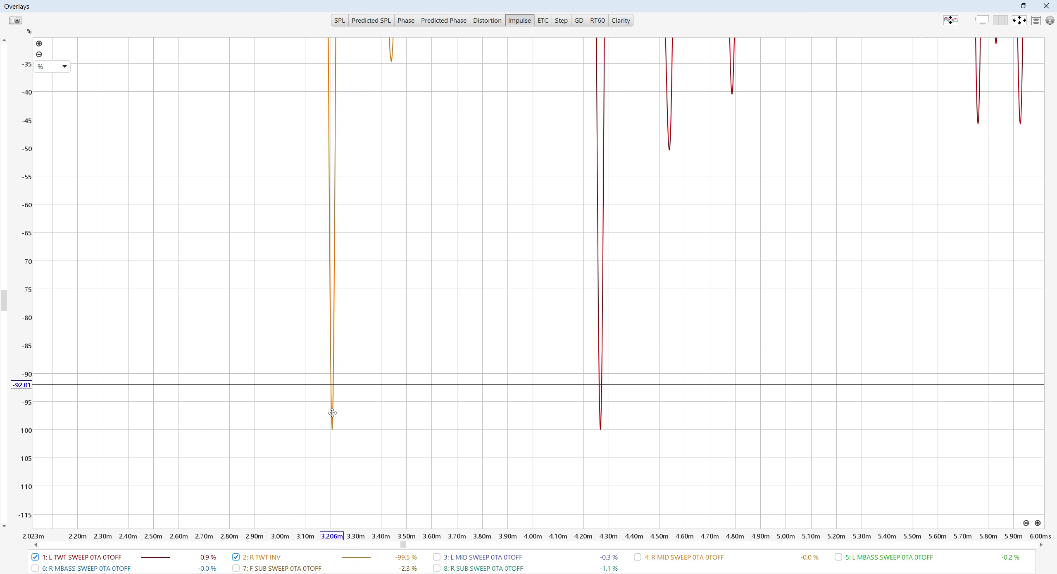
drag(333, 413, 600, 427)
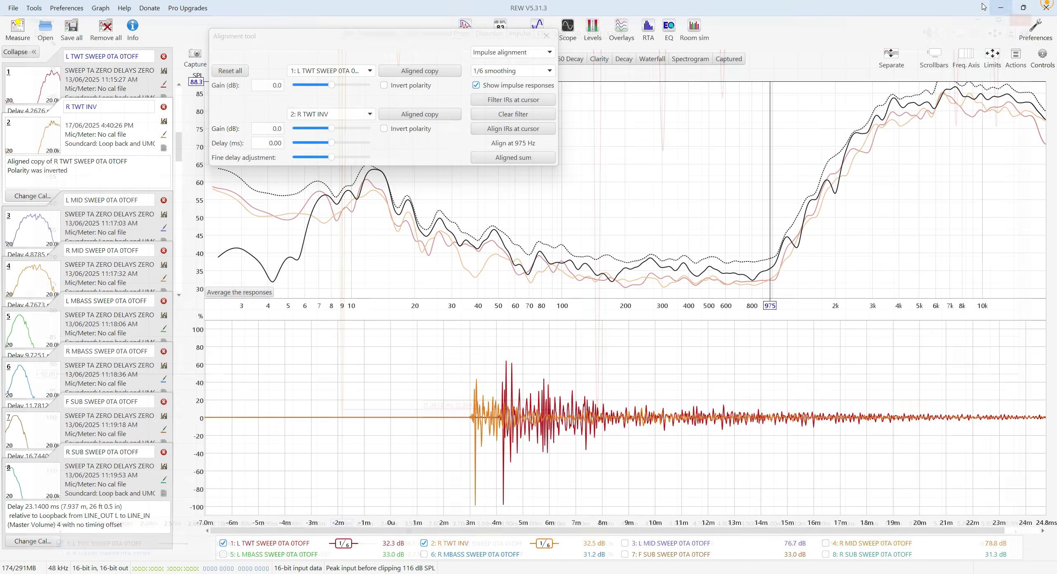
click(1047, 6)
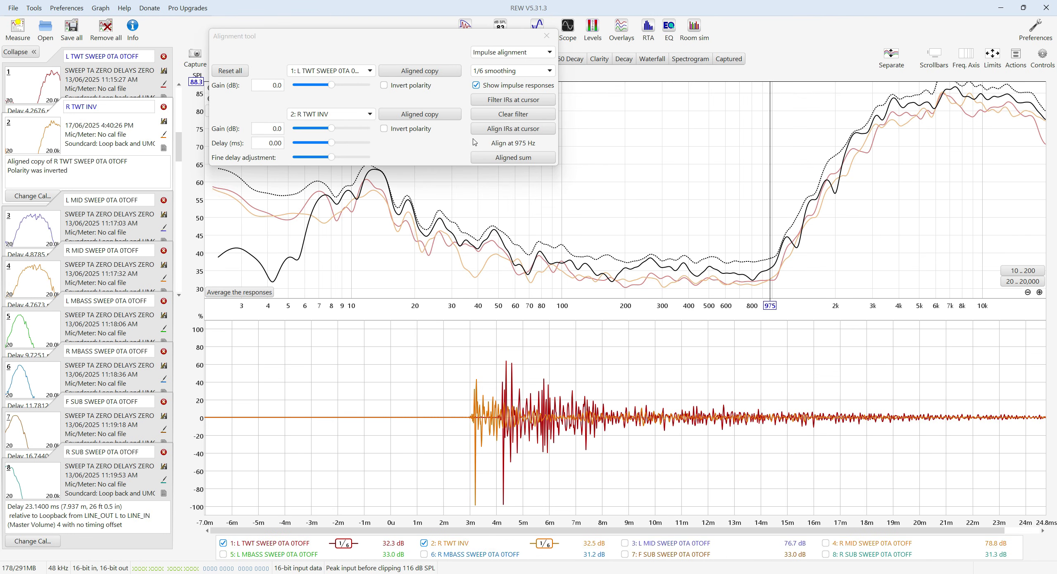
Delay R TWT INV by 1.06 ms, create an aligned copy of it and name the copy R TWT INV +1.06.
click(261, 141)
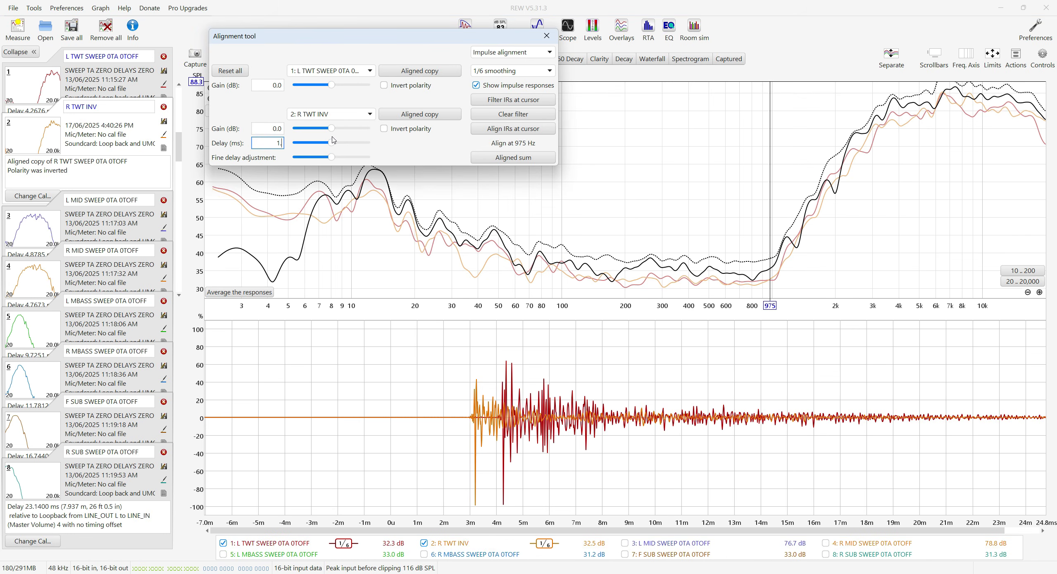
key(Return)
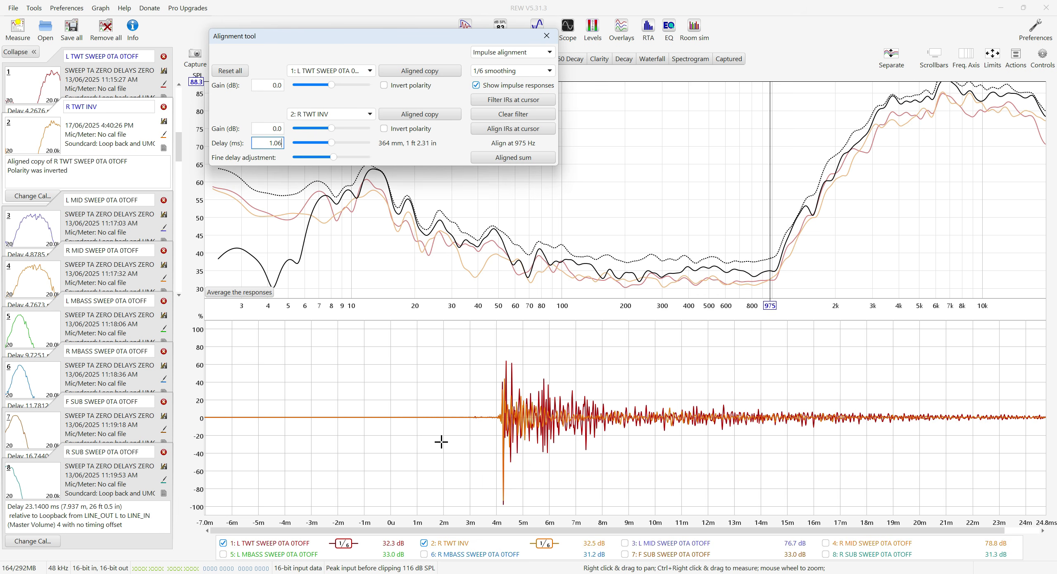
click(426, 119)
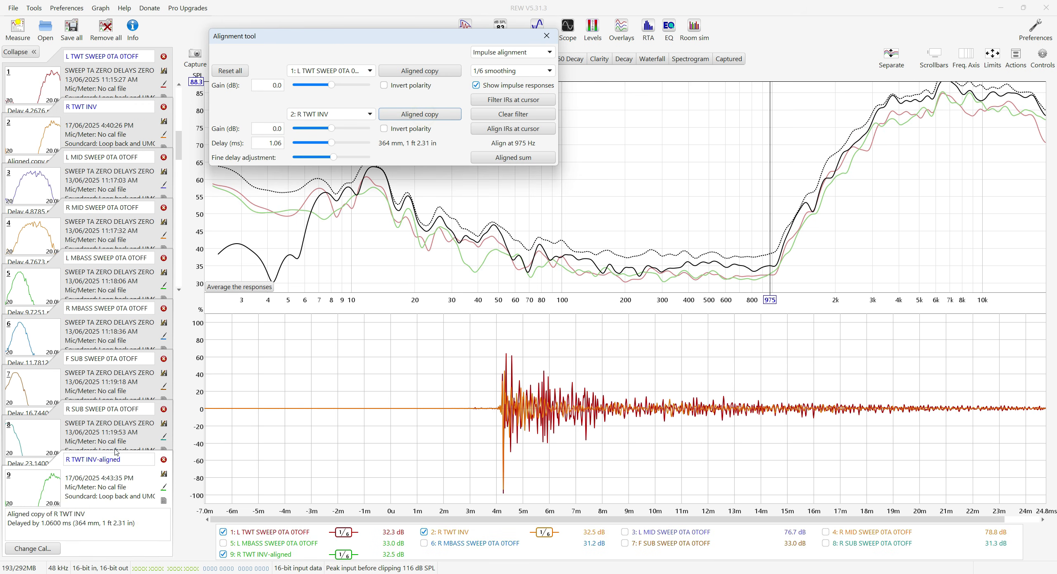
click(127, 460)
drag(124, 460, 97, 460)
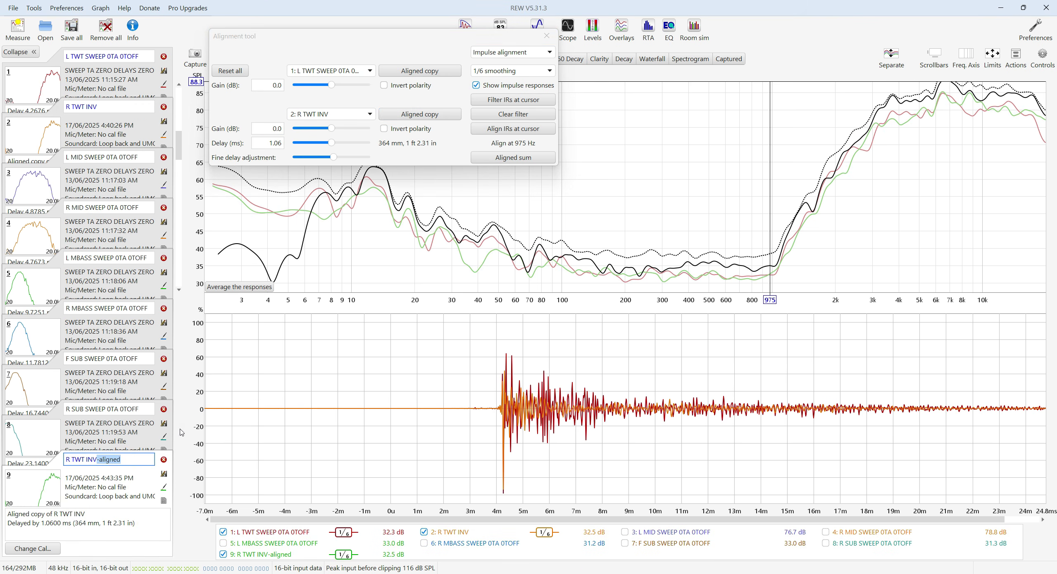
key(BackSpace)
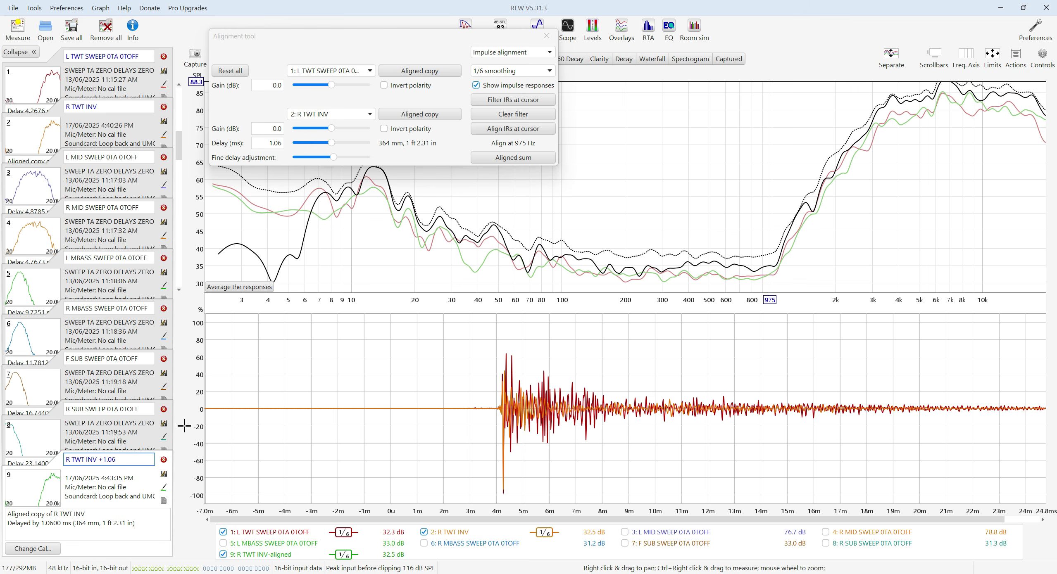
Replace R TWT INV with R TWT INV +1.06 as measurement 2, and select it as the alignment tool's second response.
click(163, 107)
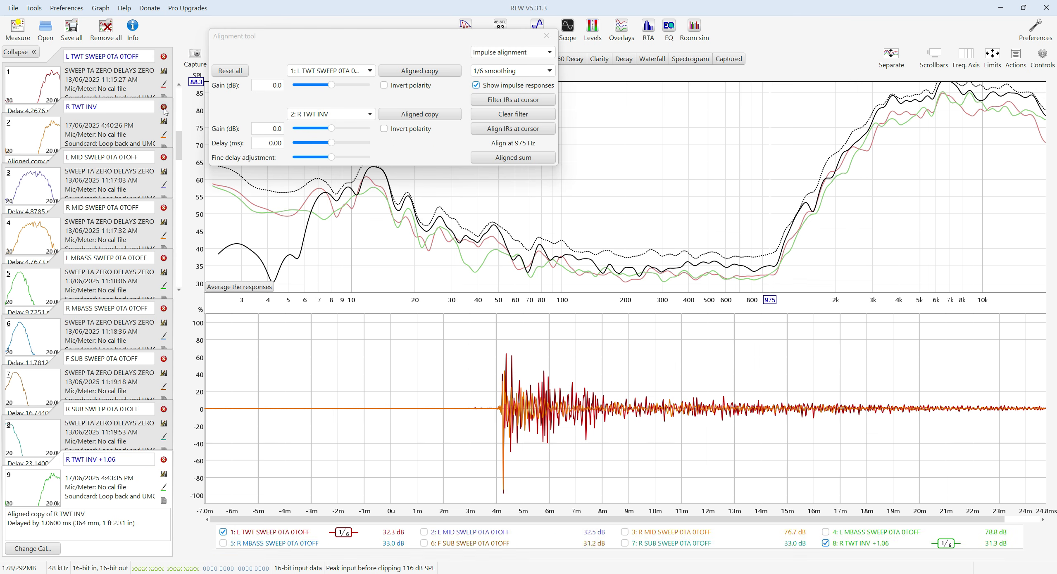
drag(60, 419, 60, 120)
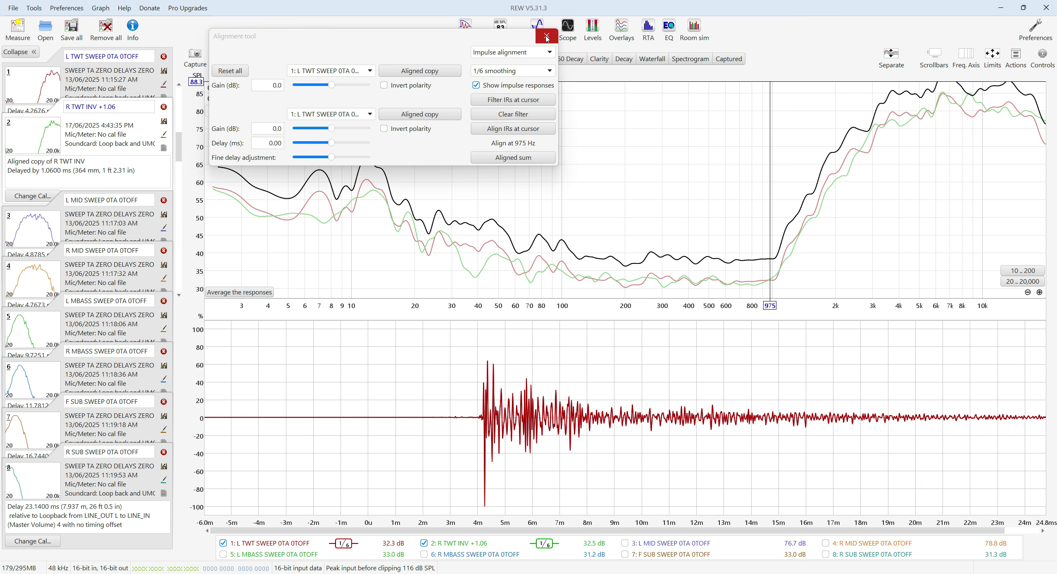
click(370, 115)
click(348, 141)
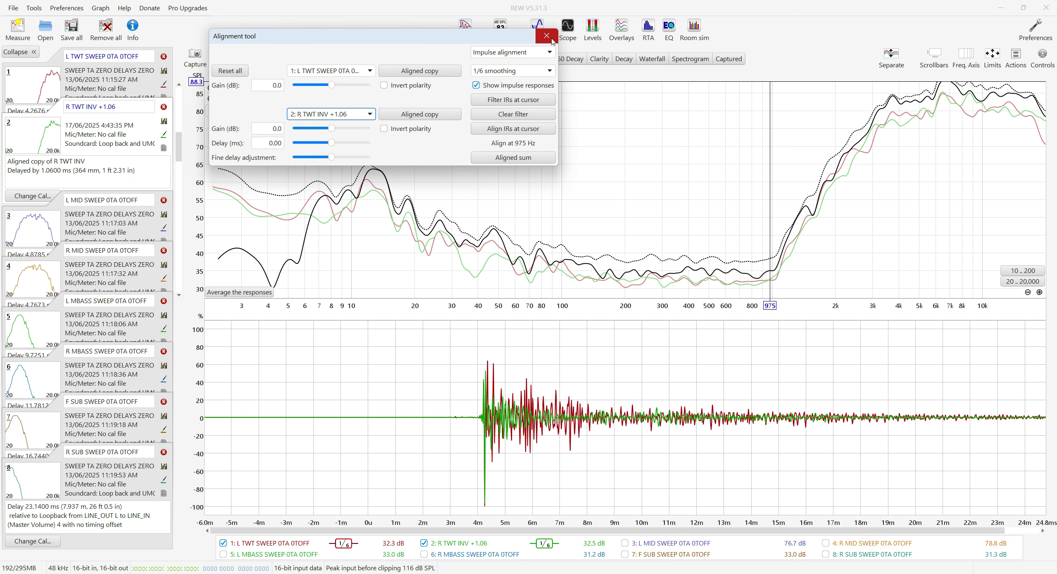
Compare the L TWT and R TWT INV +1.06 impulse traces in the maximised Impulse overlay, highlighting each one in turn.
click(623, 30)
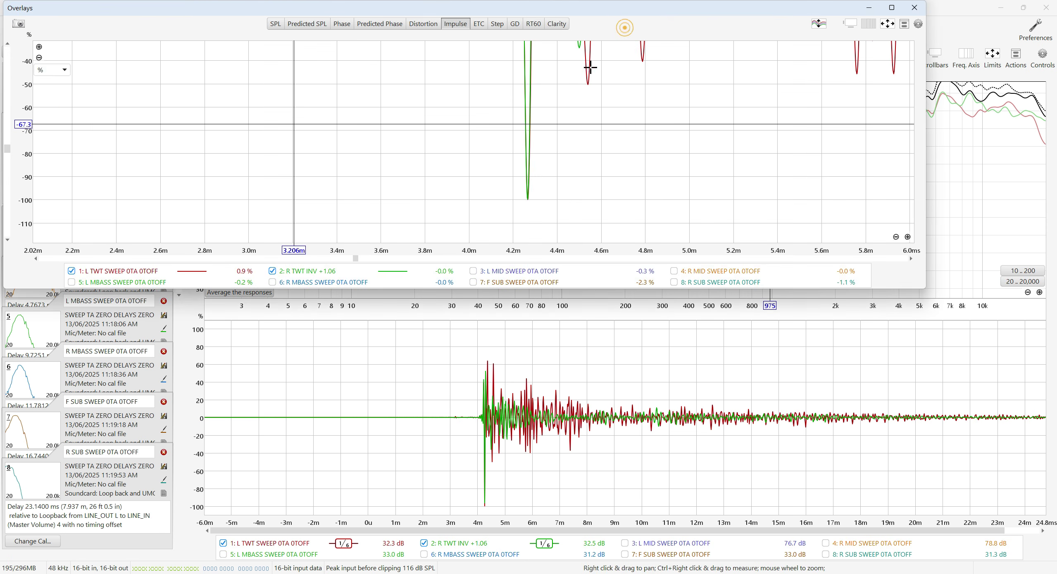
click(892, 8)
scroll(729, 244, down, 1)
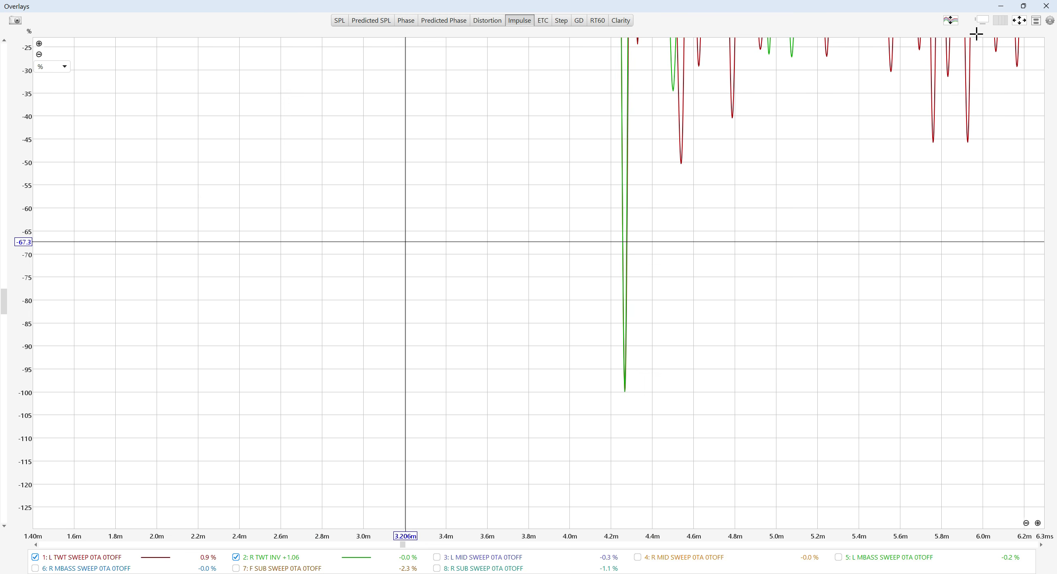
scroll(800, 217, down, 5)
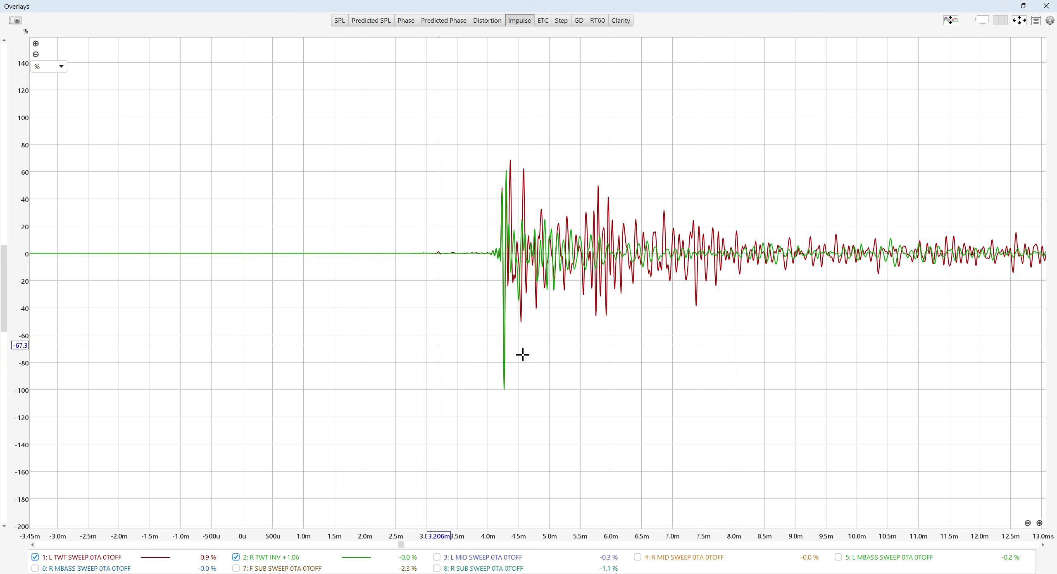
scroll(523, 355, up, 5)
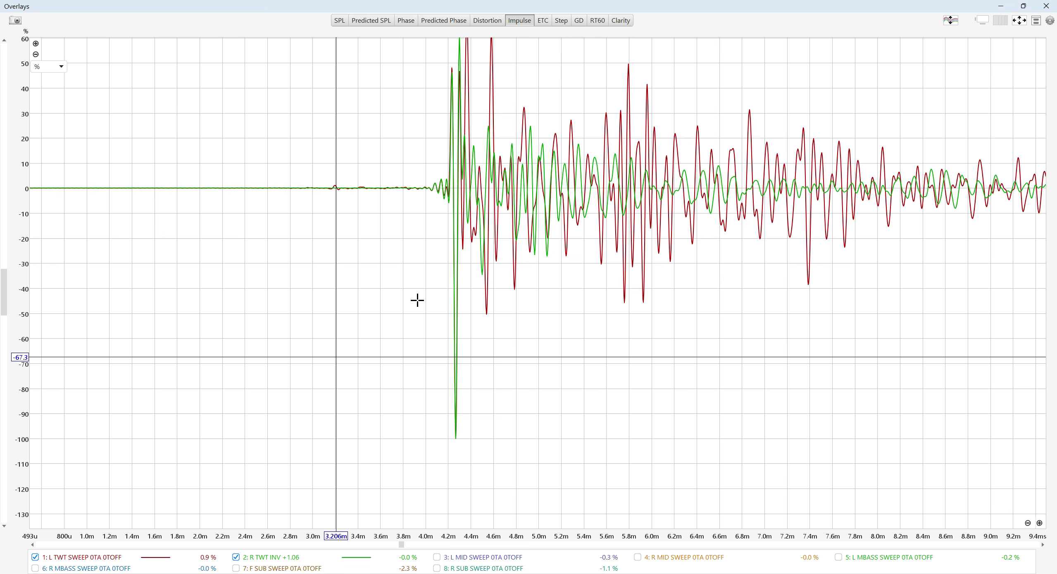
scroll(393, 284, down, 1)
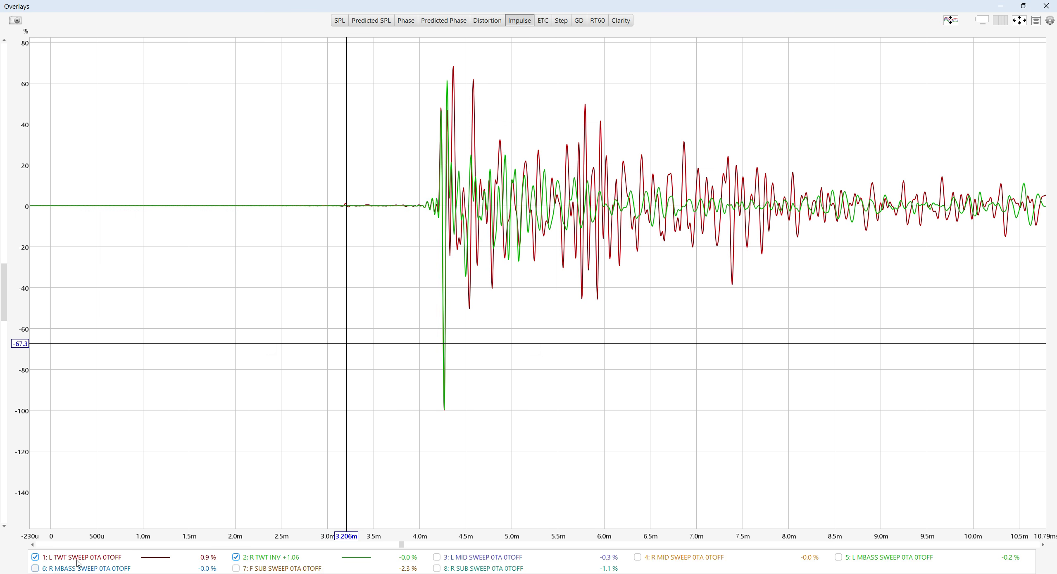
mouse_move(76, 561)
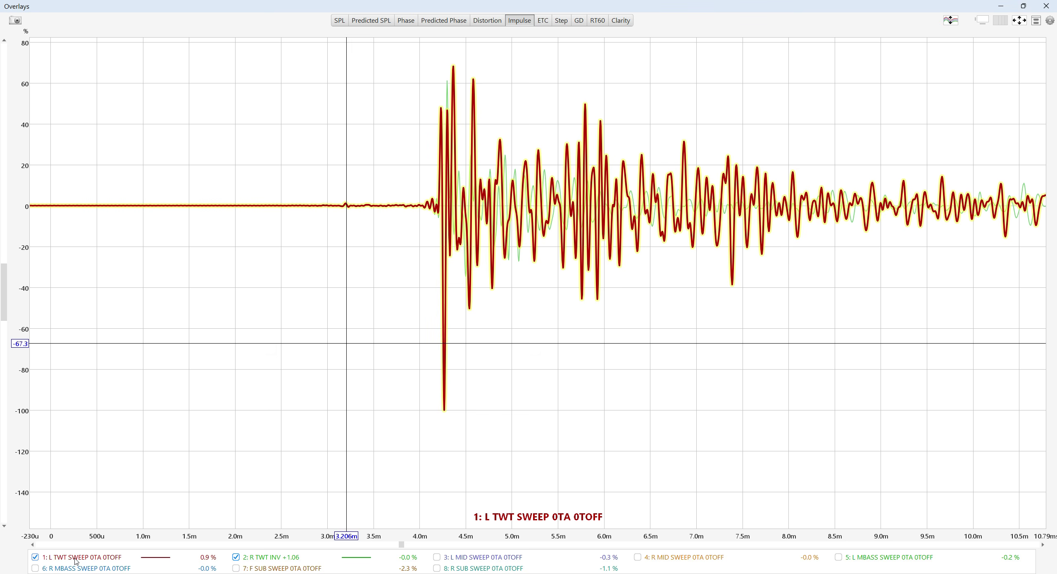
mouse_move(263, 561)
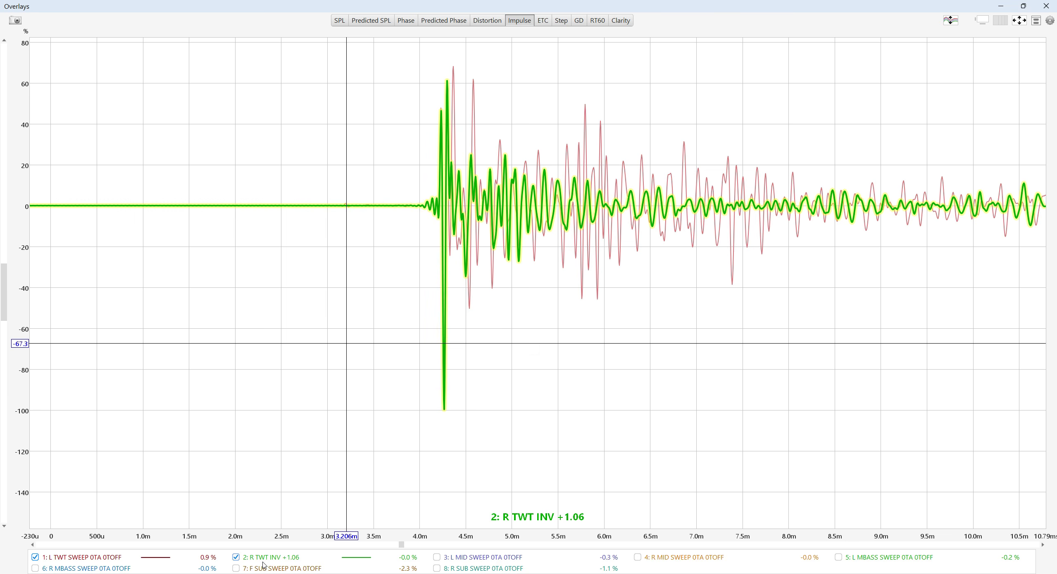
Measure the time difference between the main negative peaks of L TWT and R TWT INV +1.06, and close the overlay.
scroll(435, 395, up, 3)
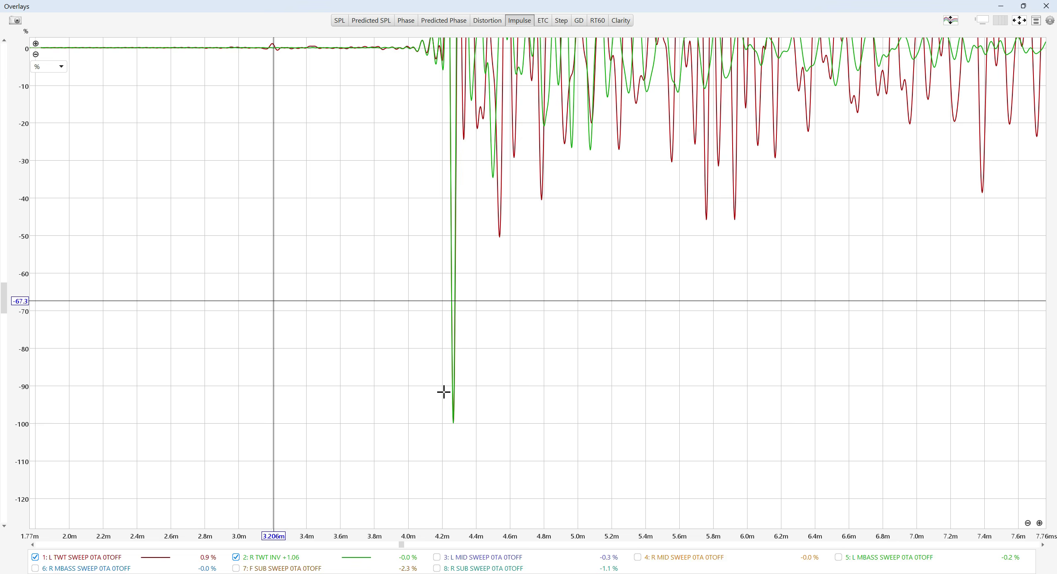
scroll(437, 388, up, 5)
scroll(467, 338, up, 5)
mouse_move(434, 350)
mouse_down()
mouse_move(460, 315)
mouse_move(453, 328)
mouse_up()
scroll(451, 328, up, 2)
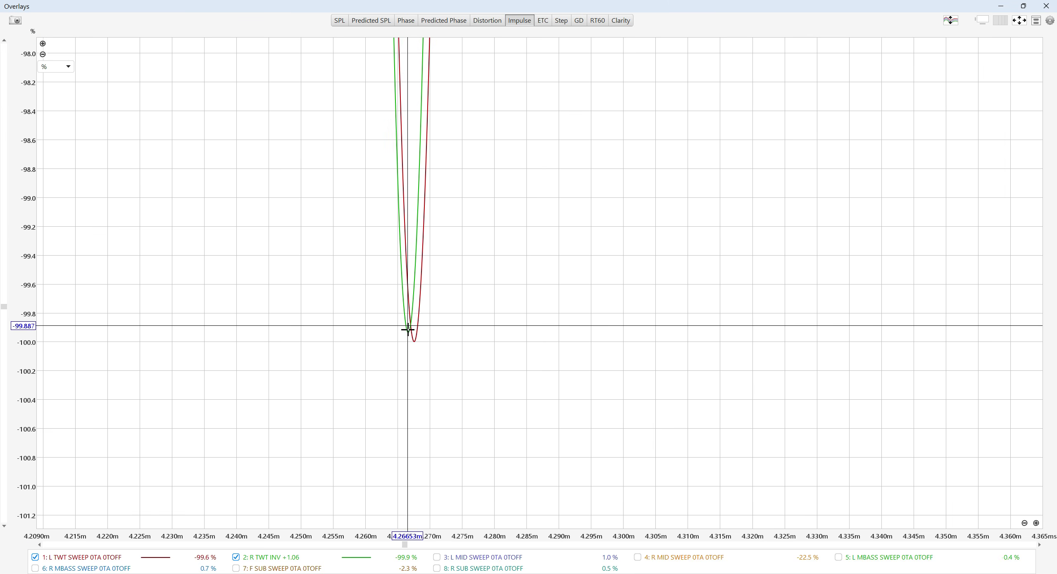
drag(408, 331, 420, 355)
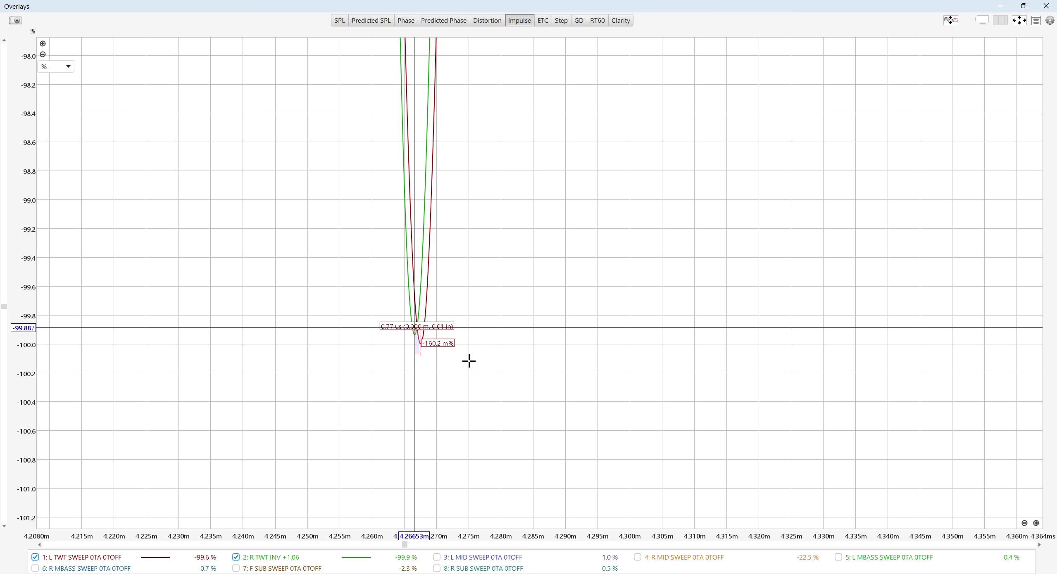
click(529, 327)
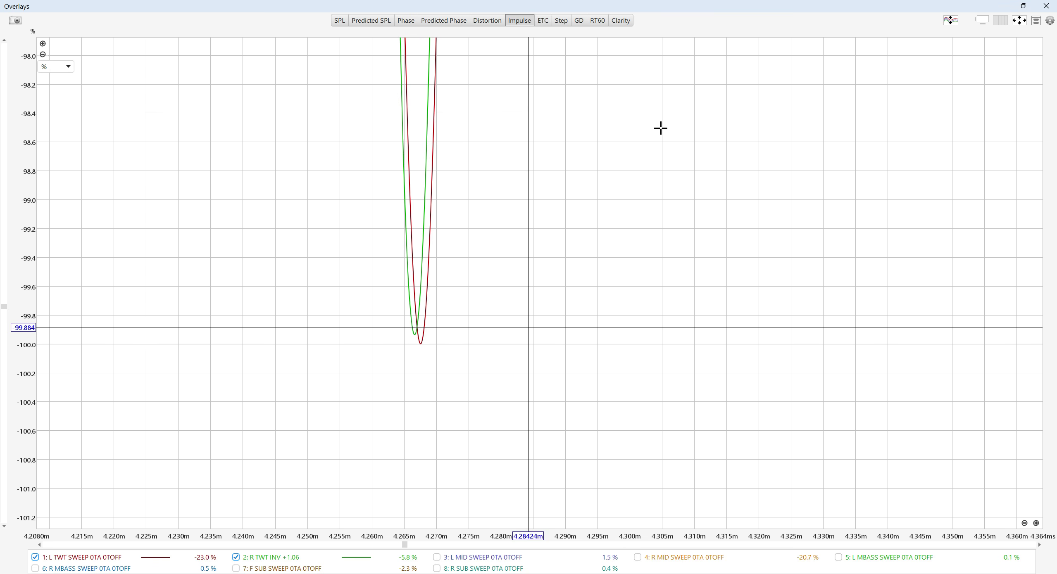
scroll(471, 270, down, 10)
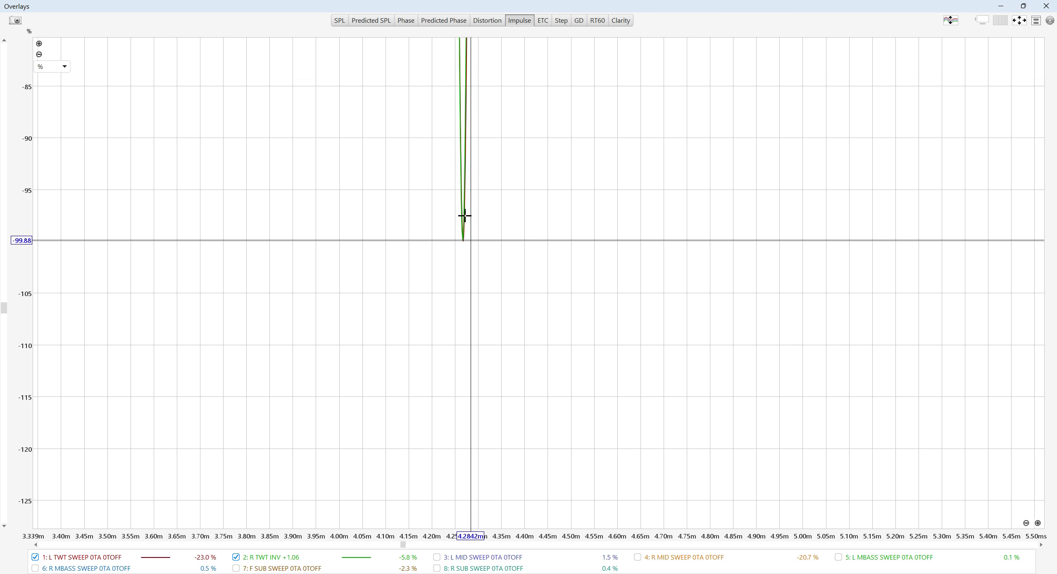
drag(503, 152, 512, 296)
scroll(512, 295, down, 6)
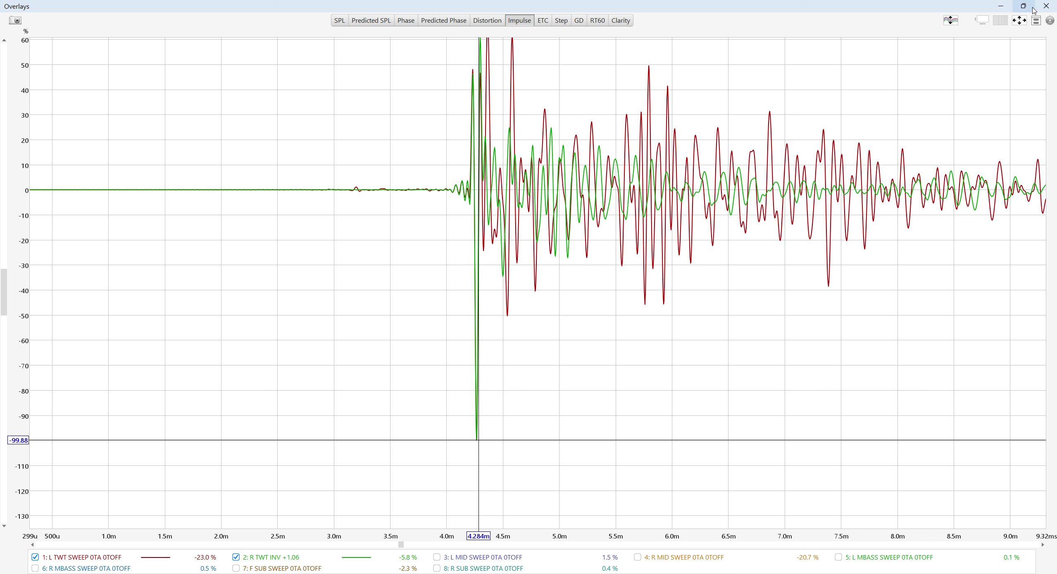
click(1045, 7)
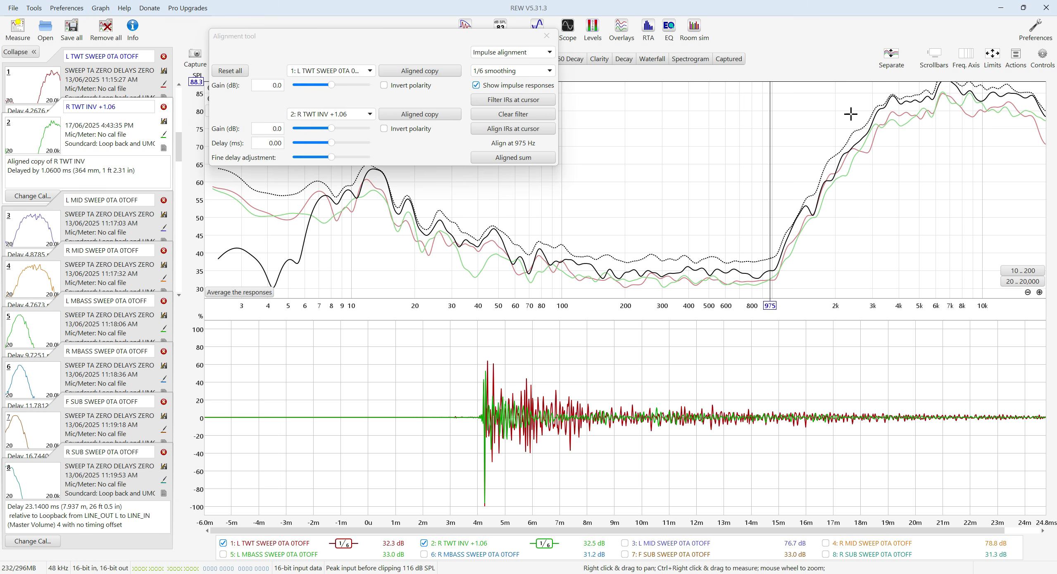
click(546, 38)
scroll(732, 195, up, 3)
drag(499, 191, 497, 204)
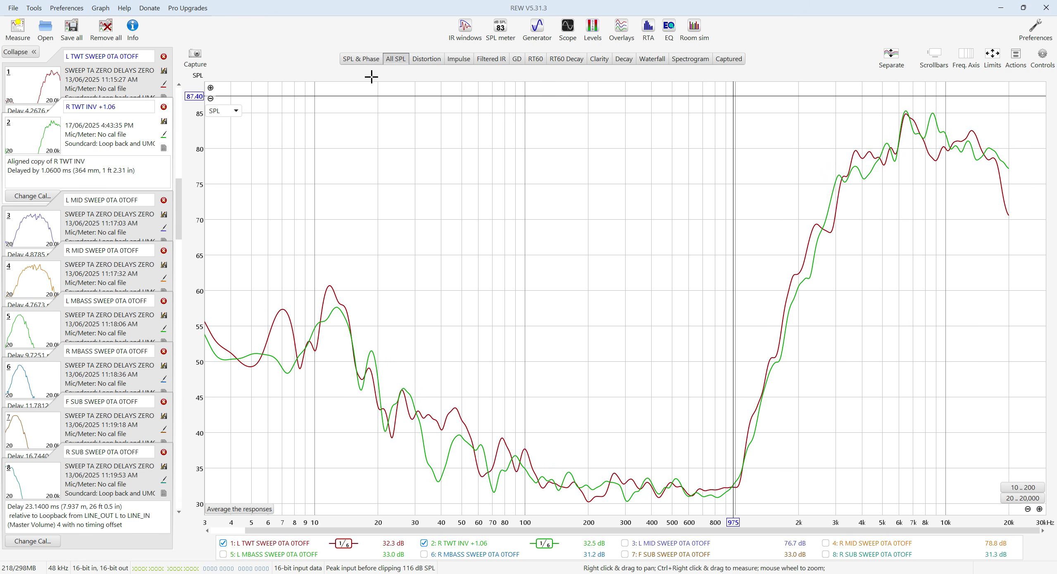
click(1012, 57)
click(636, 114)
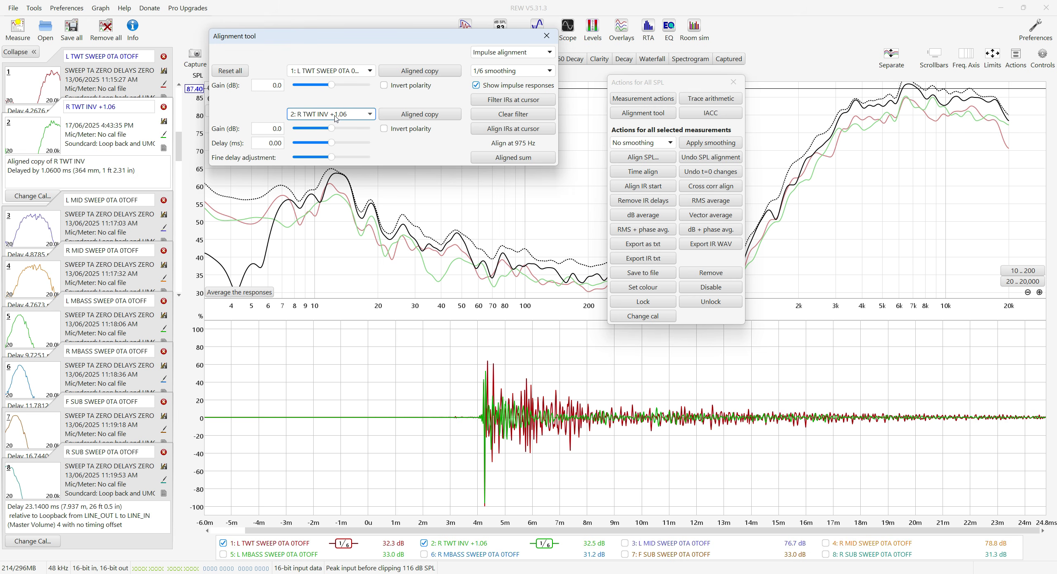
click(426, 119)
click(148, 465)
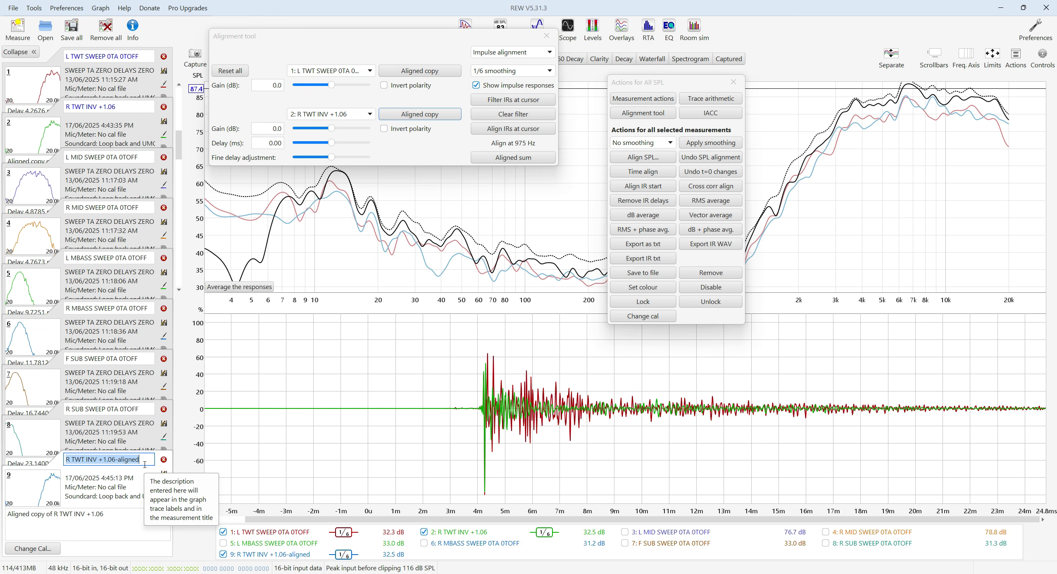
click(163, 460)
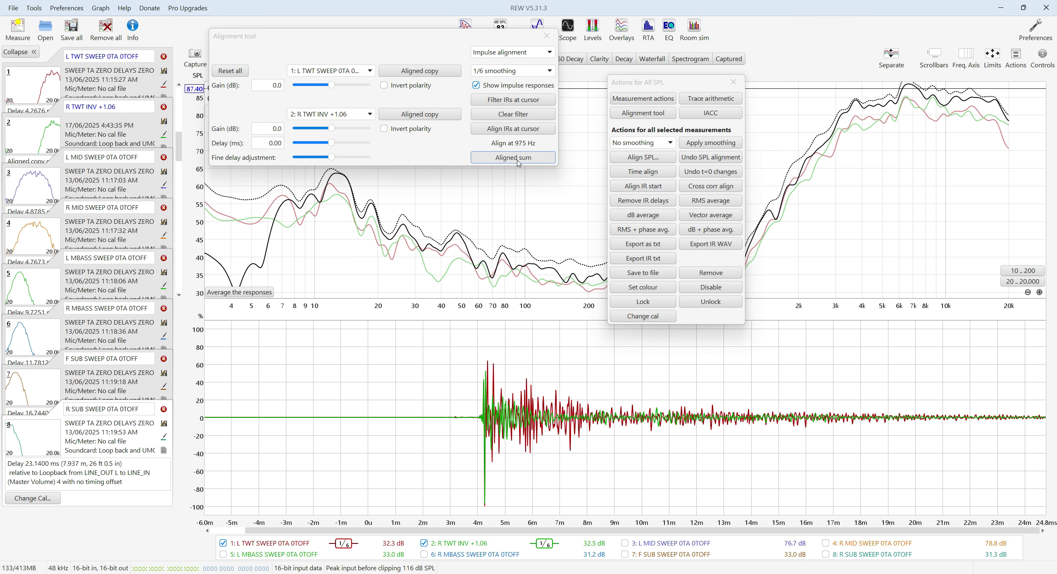
Create an aligned sum of L TWT and R TWT INV +1.06, name it TWT SUM, and close the alignment tool.
click(502, 159)
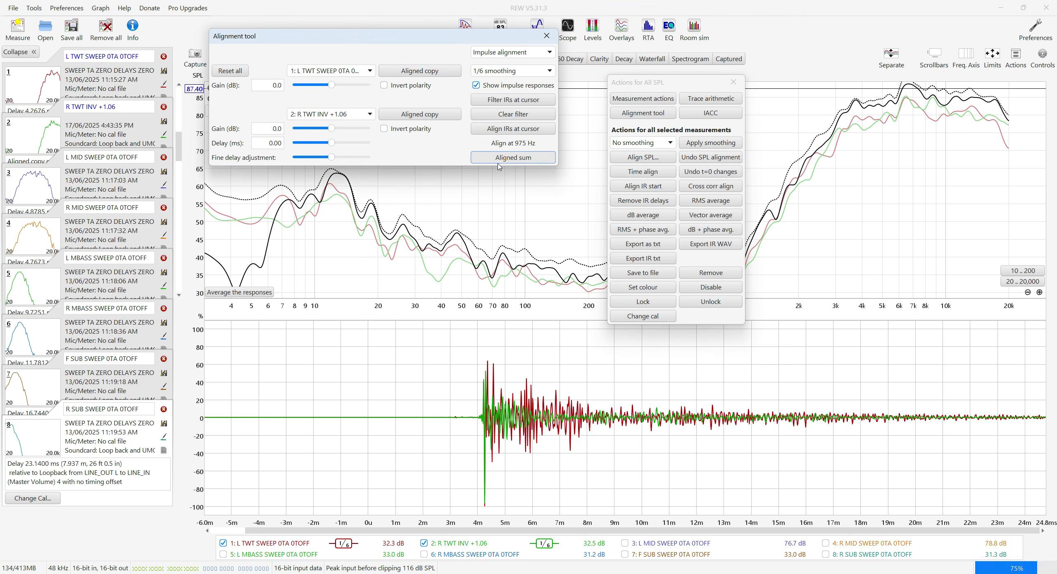
text(TWT SUM)
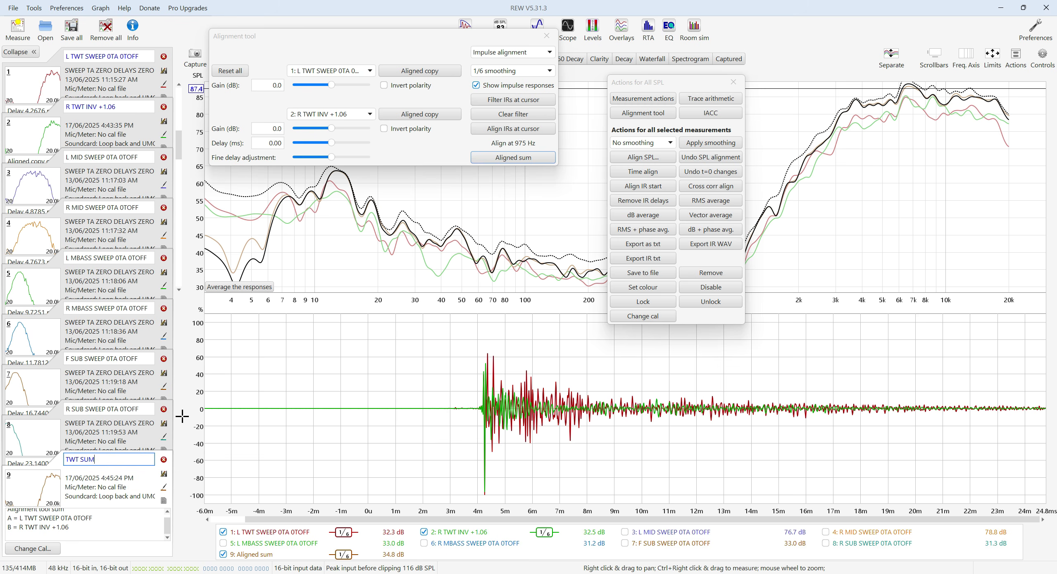
key(Return)
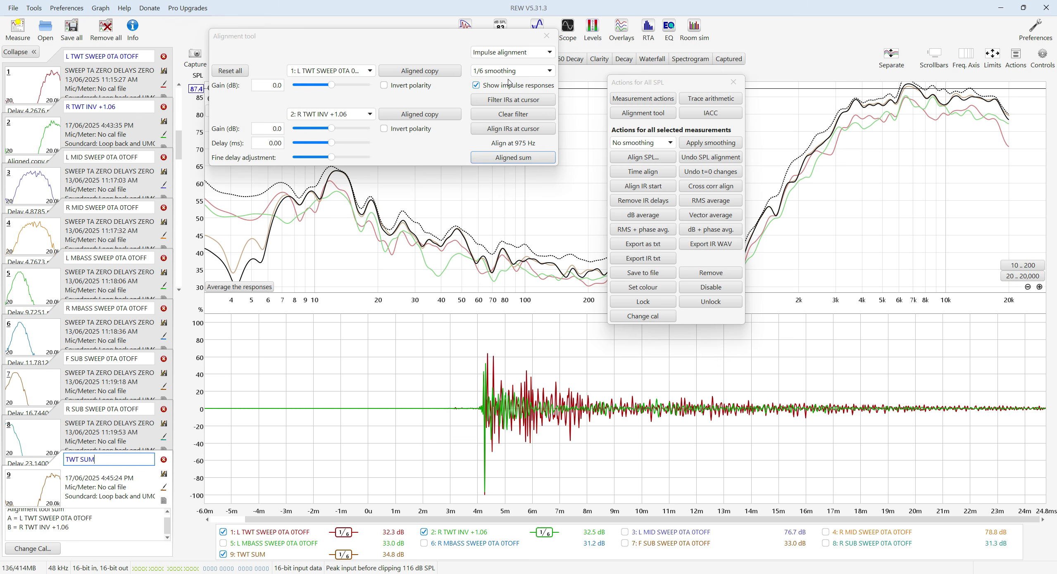
click(733, 82)
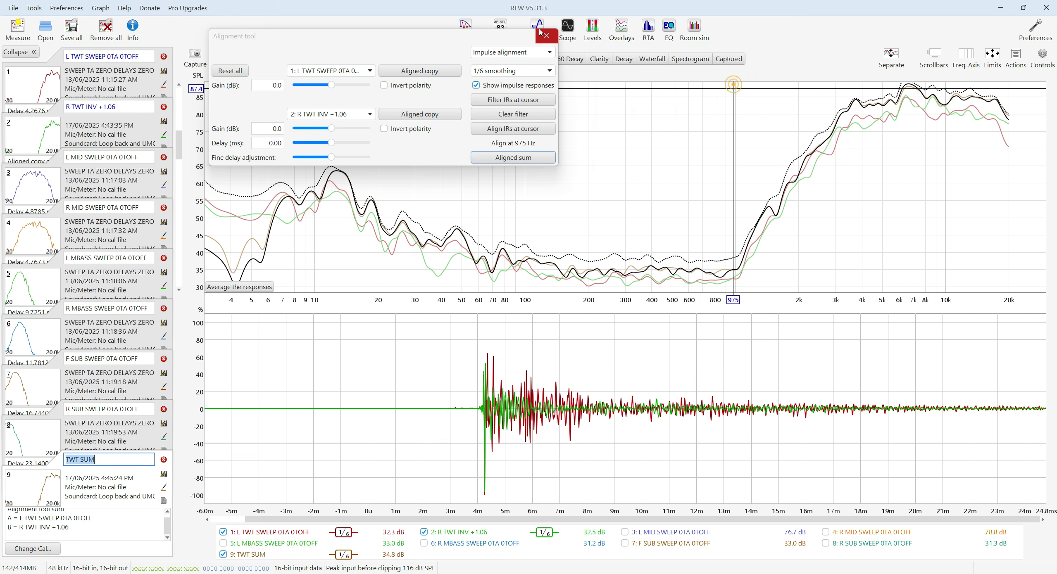
click(540, 32)
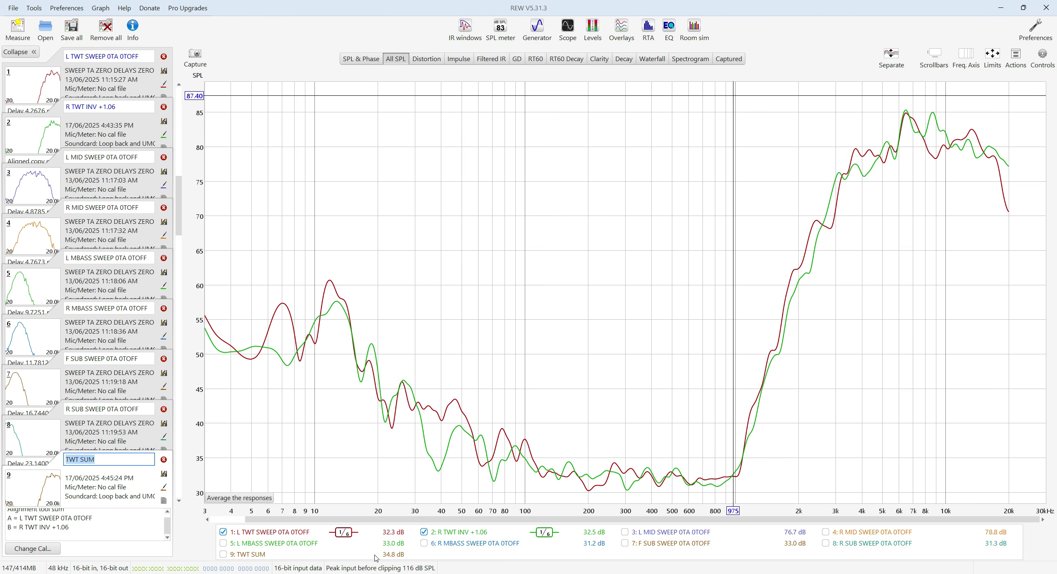
Show the TWT SUM trace alongside the two tweeter responses in the All SPL graph and change its colour to blue.
click(231, 556)
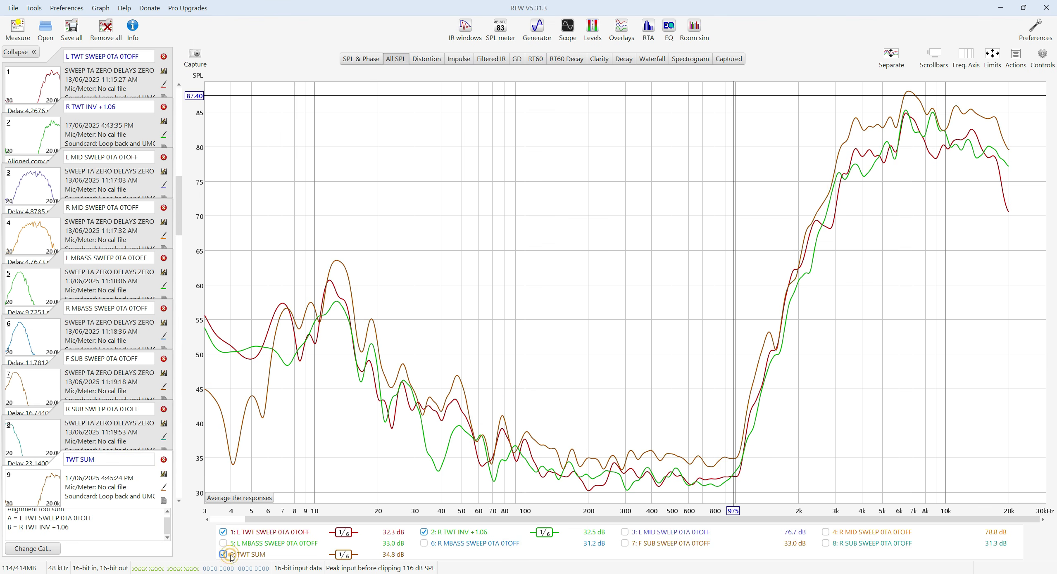
click(163, 489)
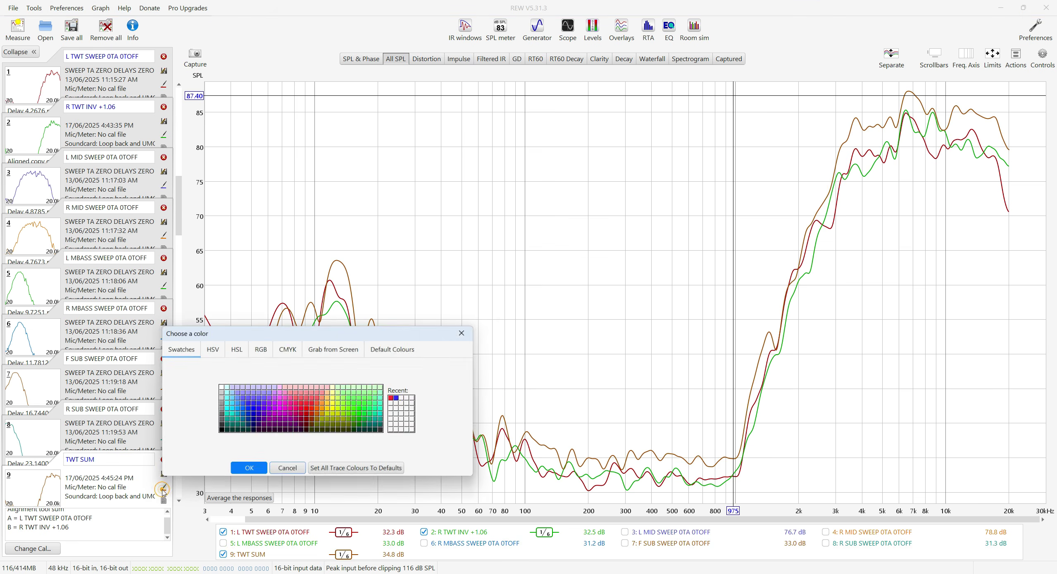
click(247, 408)
click(248, 470)
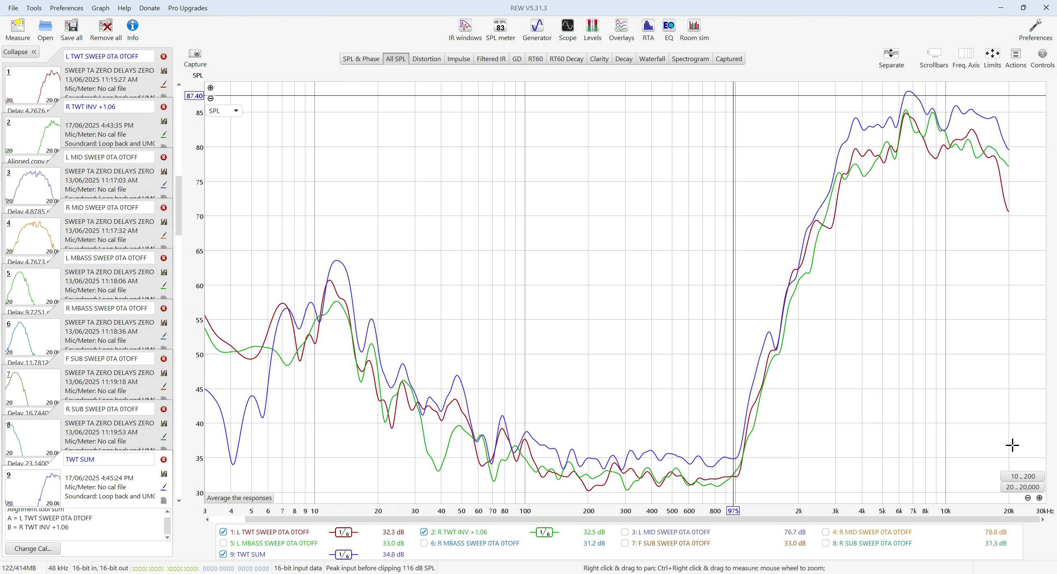
click(1040, 498)
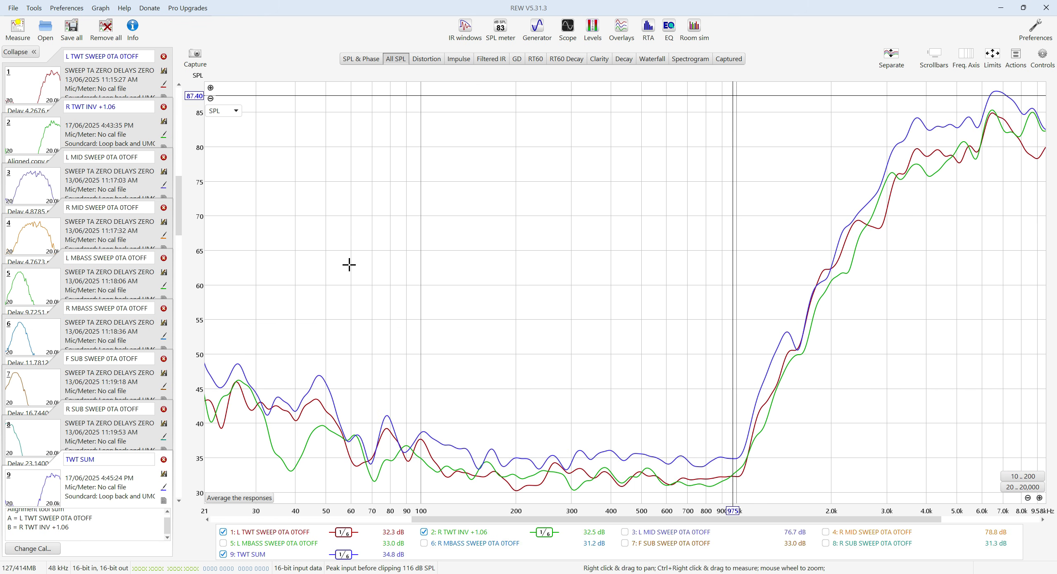
drag(525, 520, 624, 520)
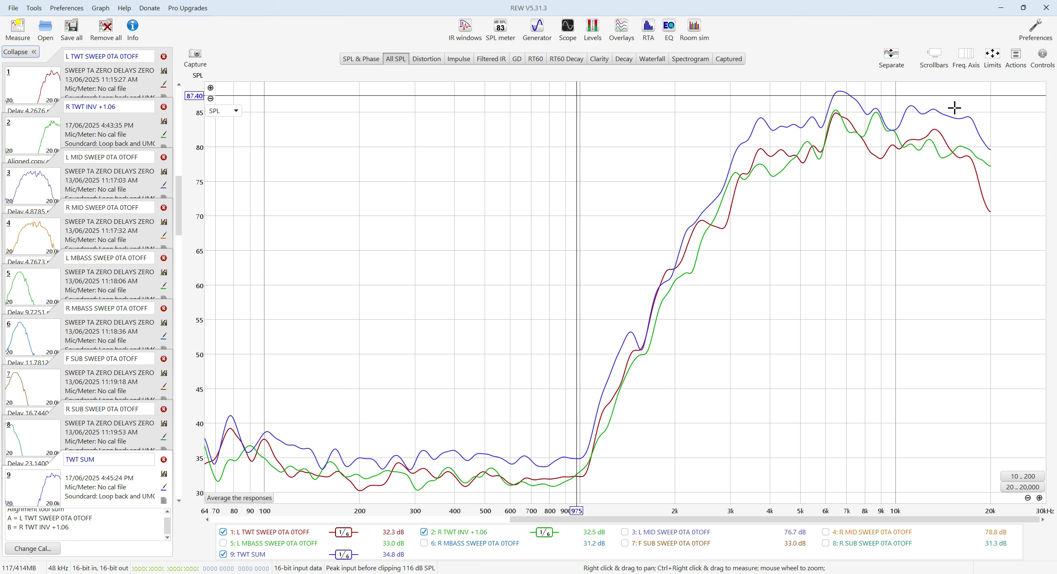
Reopen the alignment tool for L TWT and R TWT INV +1.06 and hide the impulse responses.
click(1016, 56)
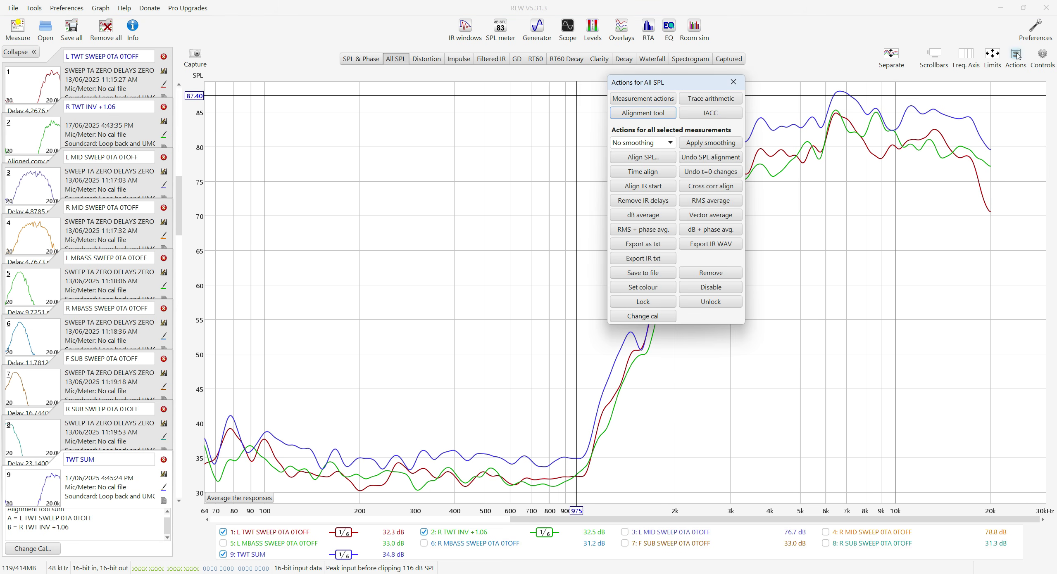
click(654, 117)
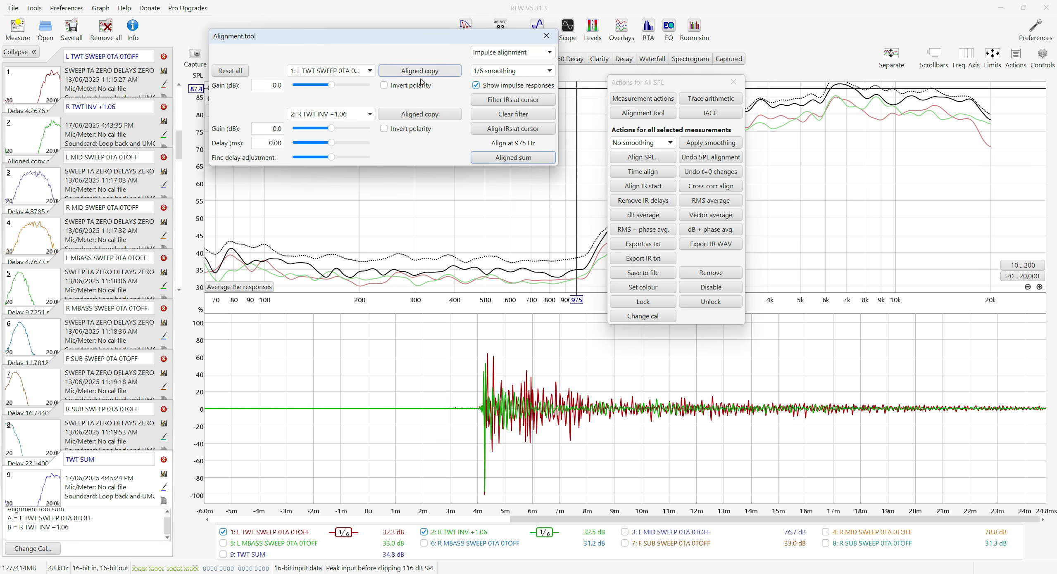
click(733, 82)
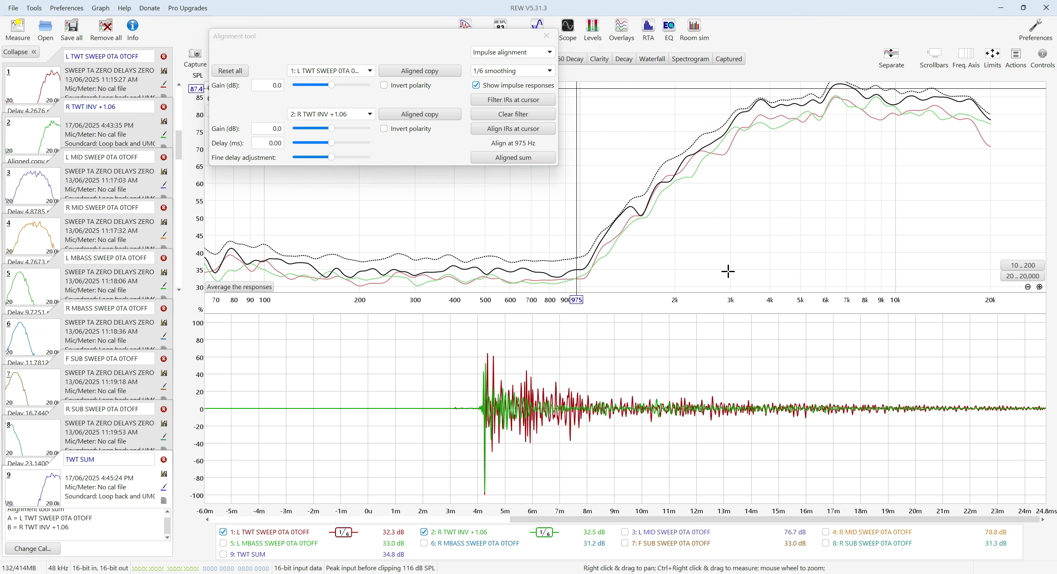
click(476, 85)
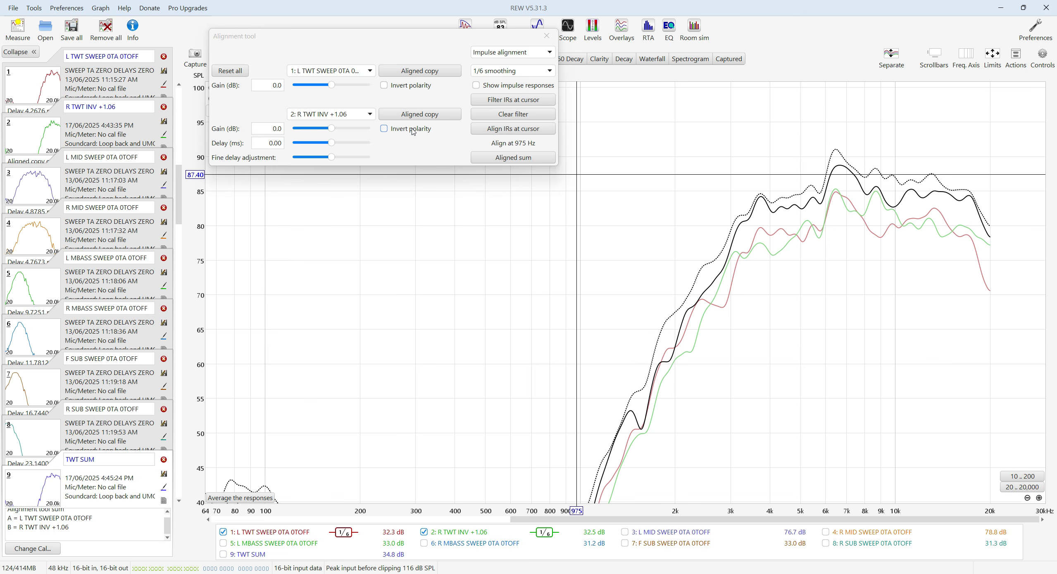
Preview the summed response with R TWT INV +1.06 inverted in polarity and its delay set to -1.06 ms.
click(384, 129)
double_click(270, 143)
key(BackSpace)
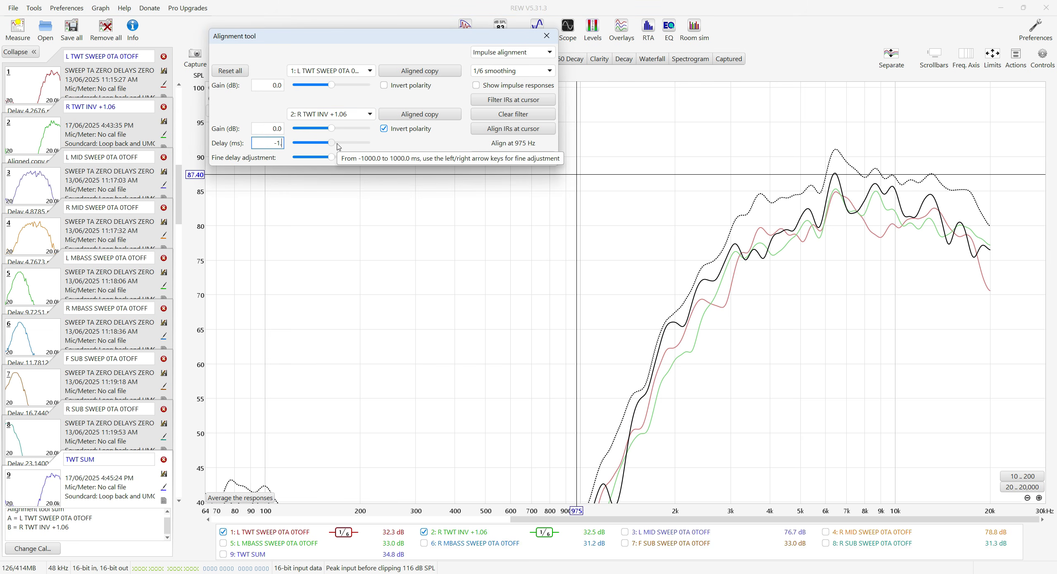
text(-1.06)
key(Return)
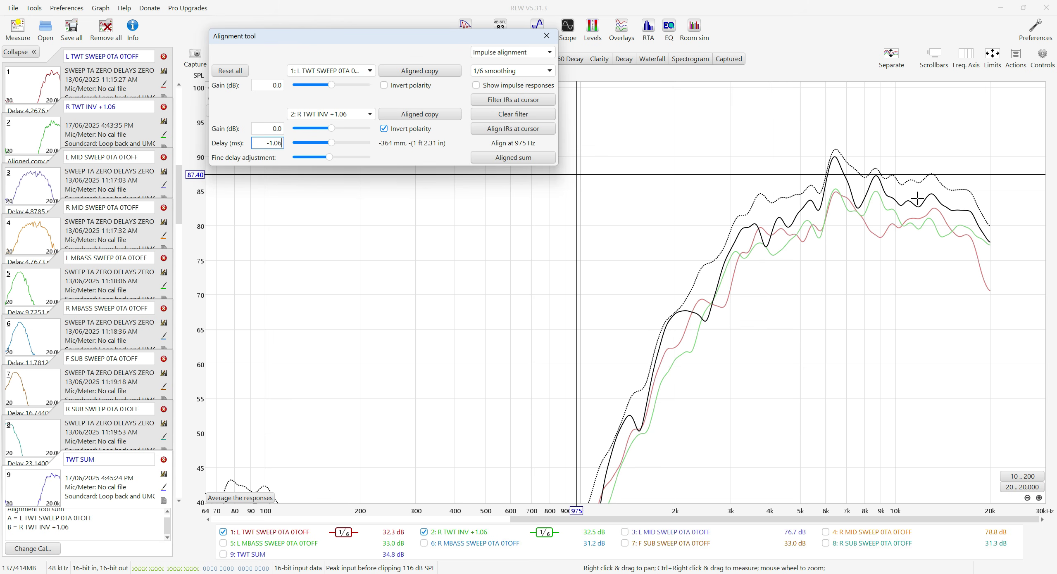
Turn off the polarity inversion of R TWT INV +1.06 and set its delay back to 0 ms.
click(384, 128)
click(262, 143)
text(0)
key(Return)
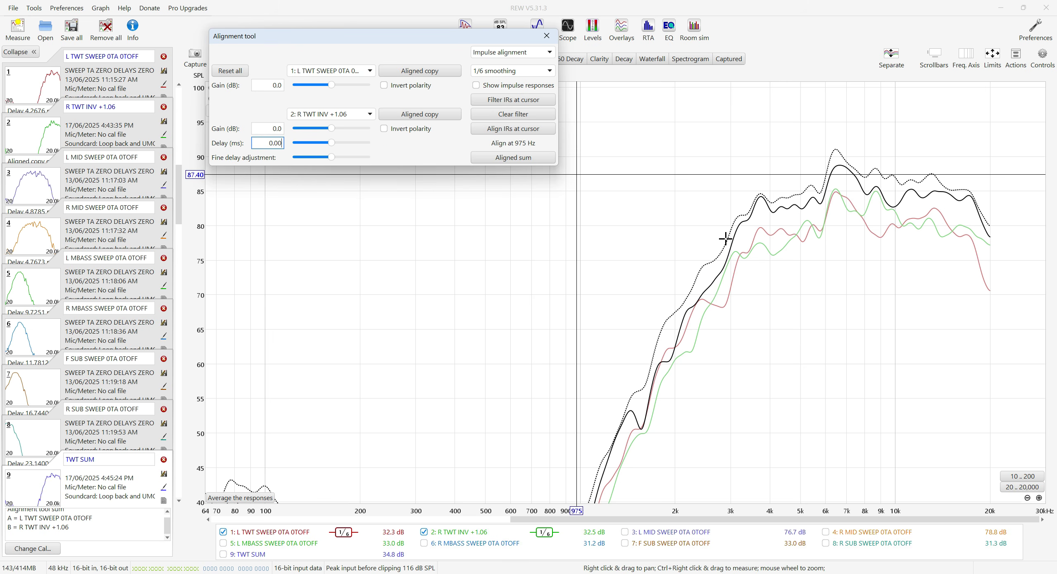
Close the alignment tool, minimise REW and launch DSP PC-Tool version 5.
click(554, 37)
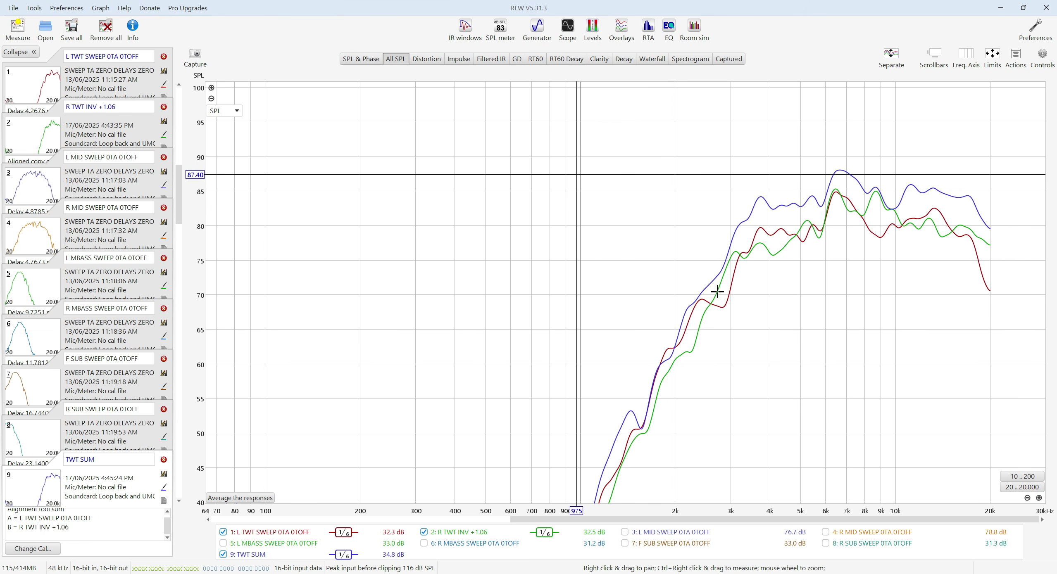
click(1000, 8)
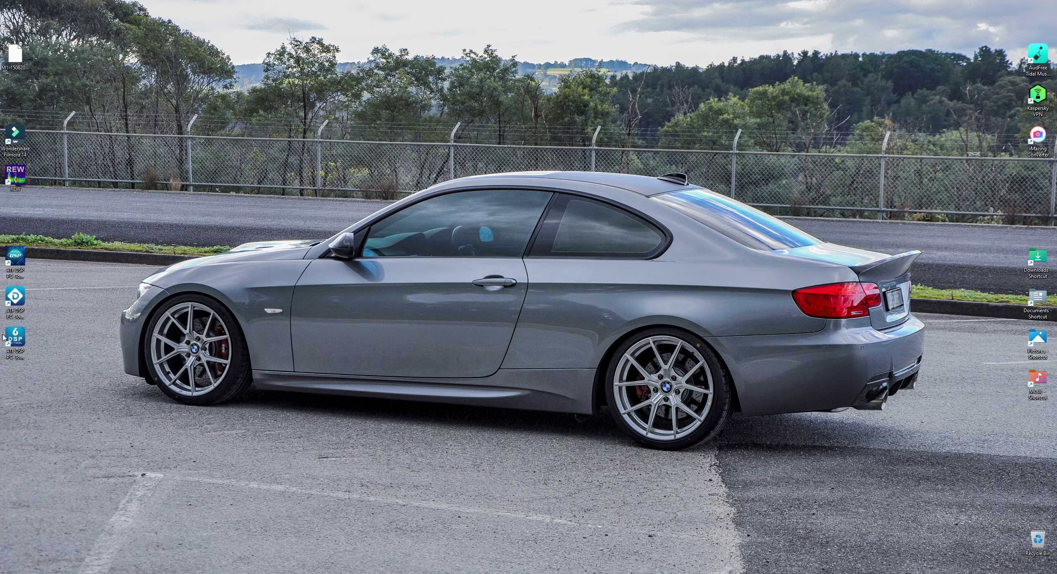
double_click(15, 297)
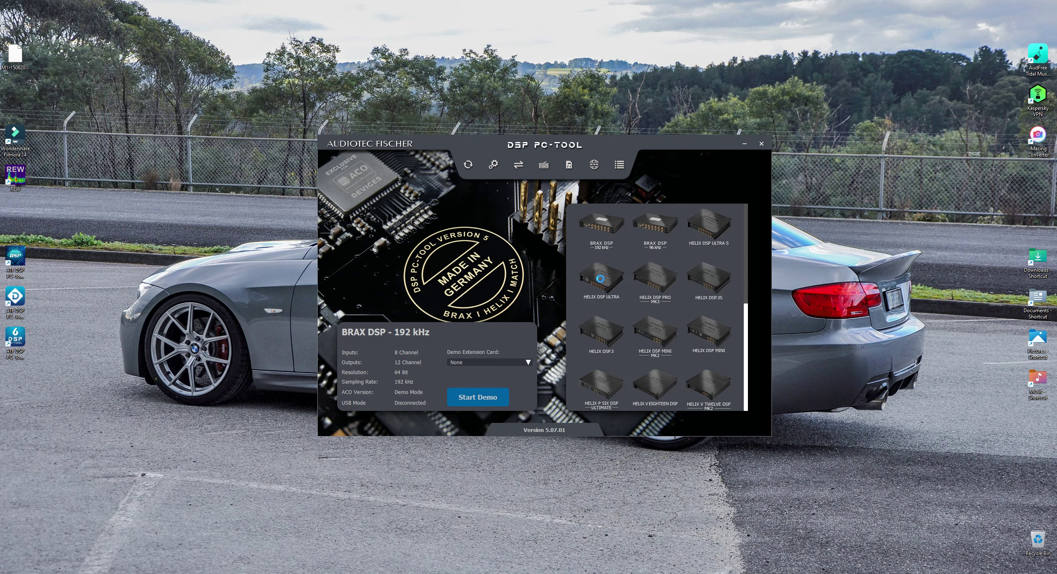
Start a demo session for the HELIX DSP ULTRA and decline Virtual Channel Processing mode.
click(602, 277)
click(528, 363)
click(500, 382)
click(479, 397)
click(536, 374)
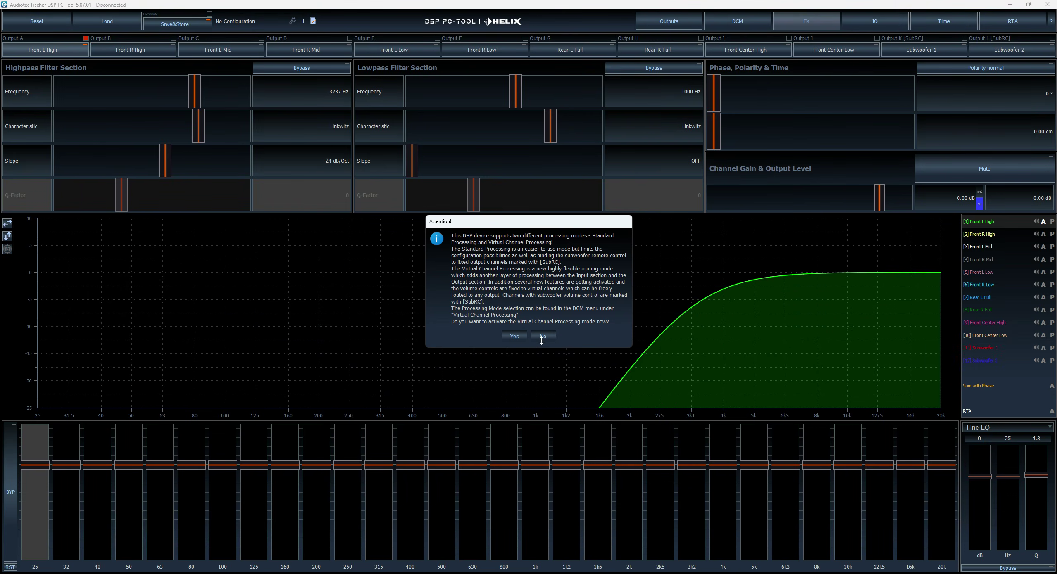
click(541, 336)
Show the time configuration of all outputs and switch the time alignment method to Delay Mode.
click(950, 21)
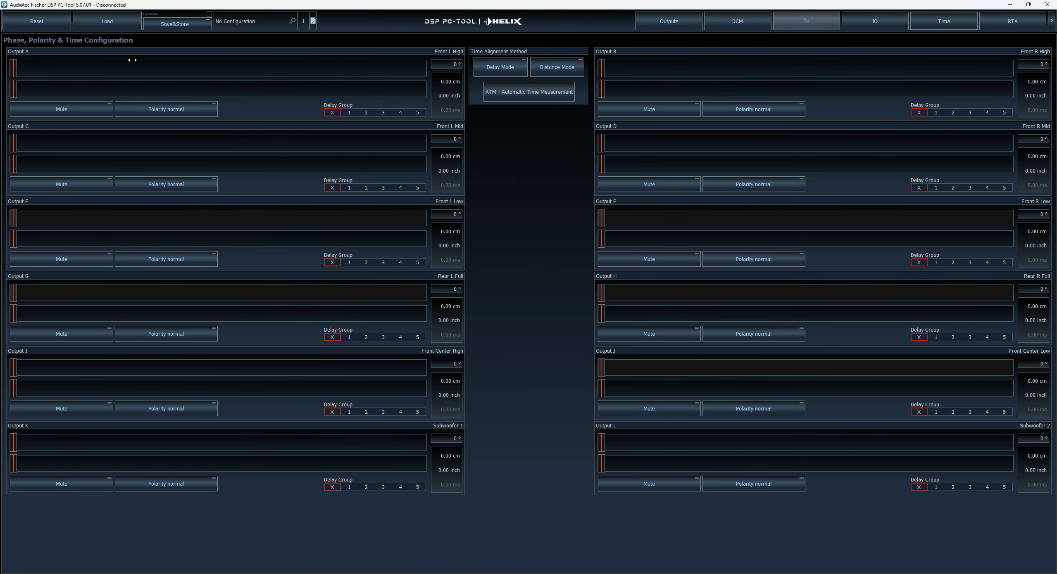
click(502, 71)
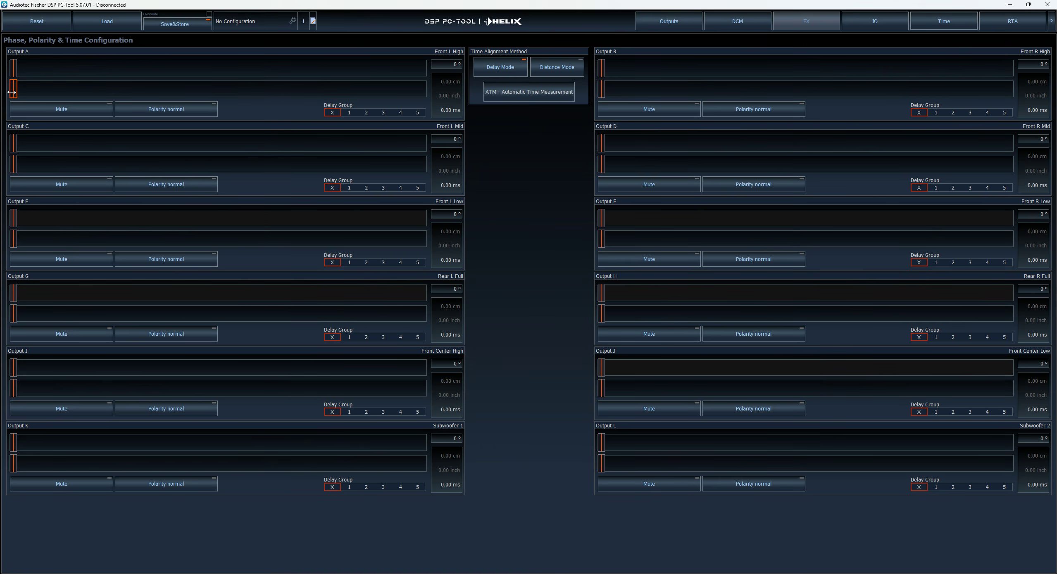
Assign all outputs A to L to delay group 5 and set their shared delay to 10.00 ms.
click(417, 187)
click(417, 262)
click(417, 337)
click(417, 412)
click(417, 487)
click(1004, 113)
click(1004, 188)
click(1005, 262)
click(1004, 338)
click(1004, 412)
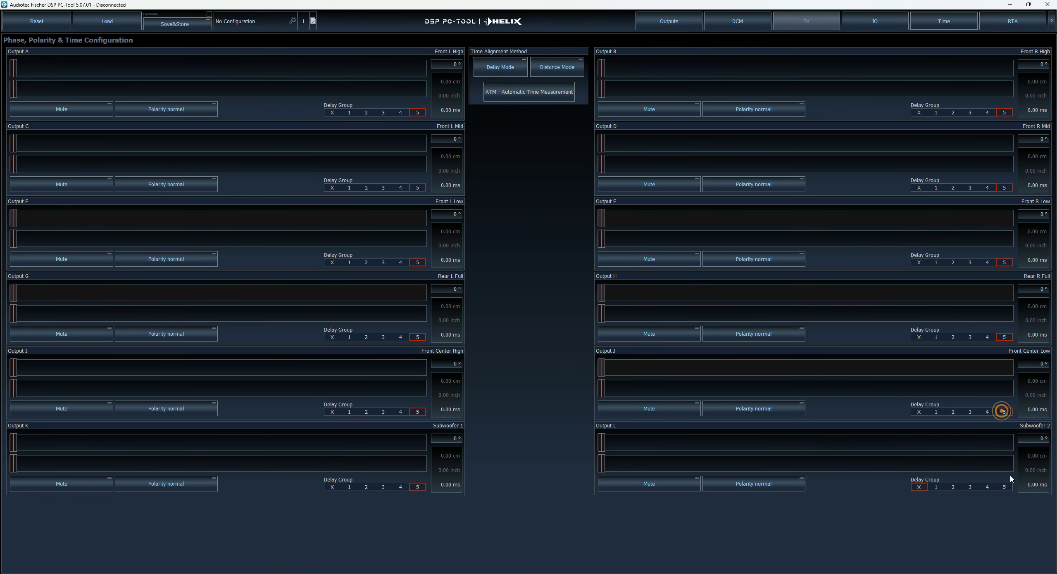
click(1003, 487)
drag(598, 91, 772, 95)
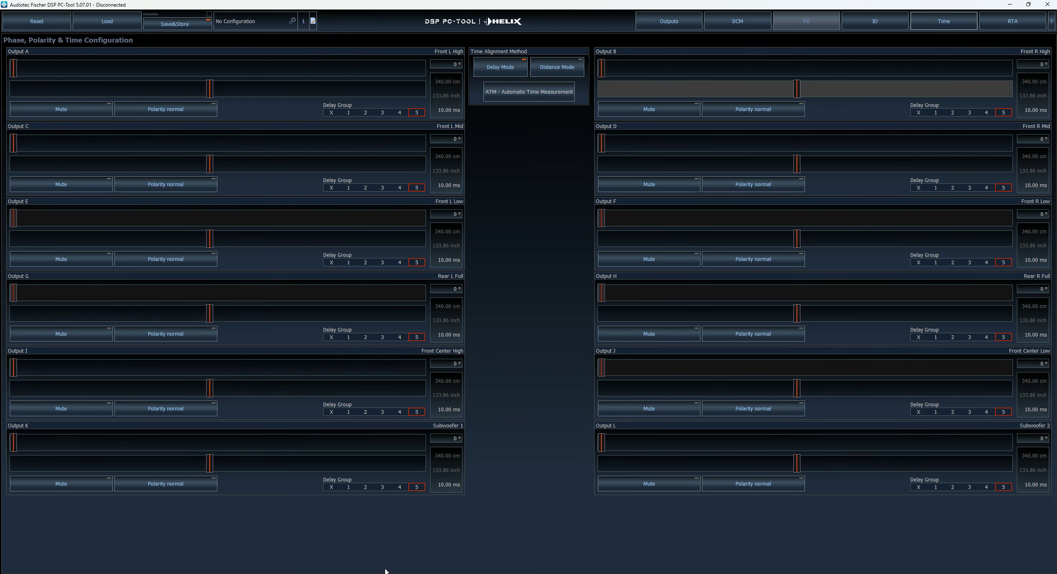
Take outputs A to H out of their delay group and move outputs I and J to delay group 4.
click(331, 113)
click(332, 188)
click(333, 263)
click(332, 337)
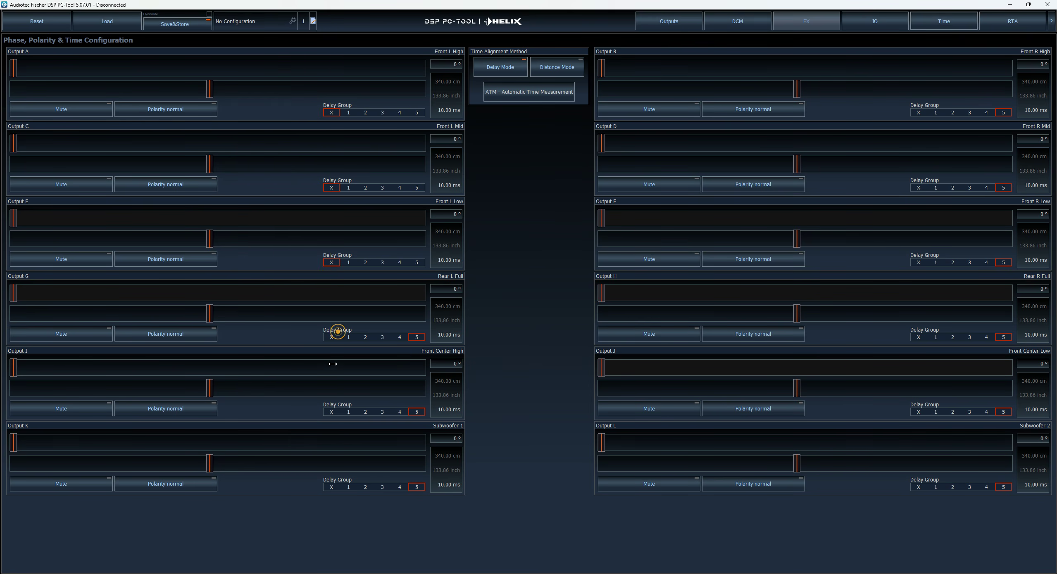
click(399, 412)
click(987, 412)
click(919, 337)
click(920, 263)
click(919, 188)
click(919, 113)
Set the Front R High delay to 11.06 ms and link it with Front L High in delay group 1.
mouse_move(797, 87)
mouse_down()
mouse_move(820, 81)
mouse_move(793, 89)
mouse_up()
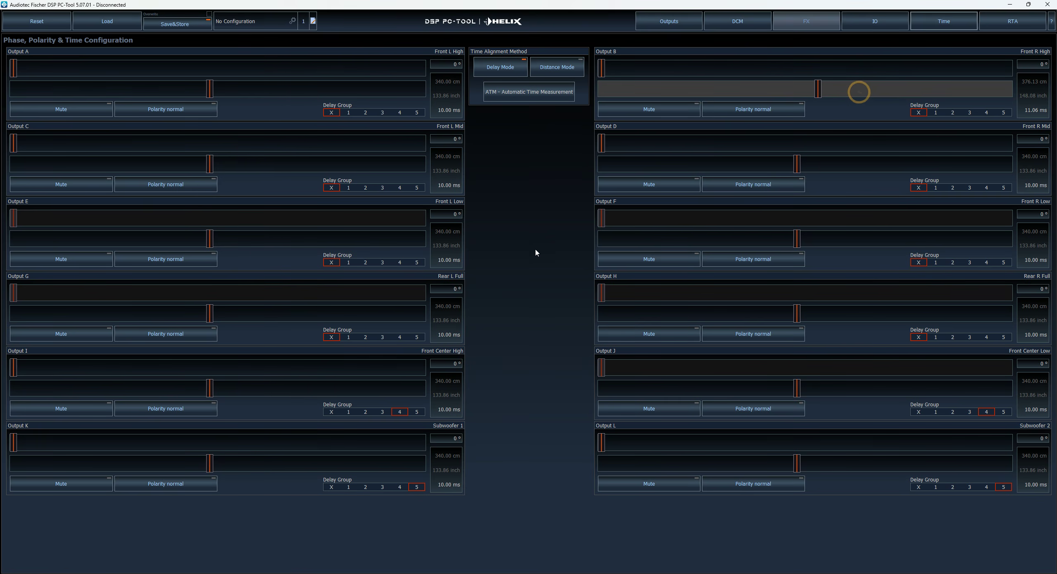
click(529, 236)
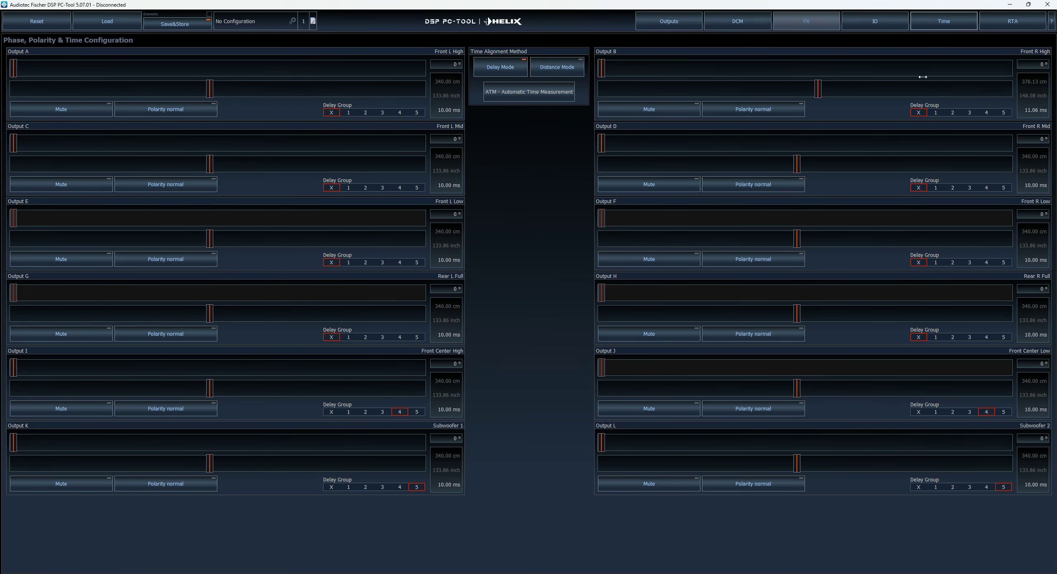
click(349, 112)
click(936, 113)
Shift the linked Front L High and Front R High delays together to 9.99 ms and 11.05 ms, and switch back to REW.
drag(821, 90, 842, 114)
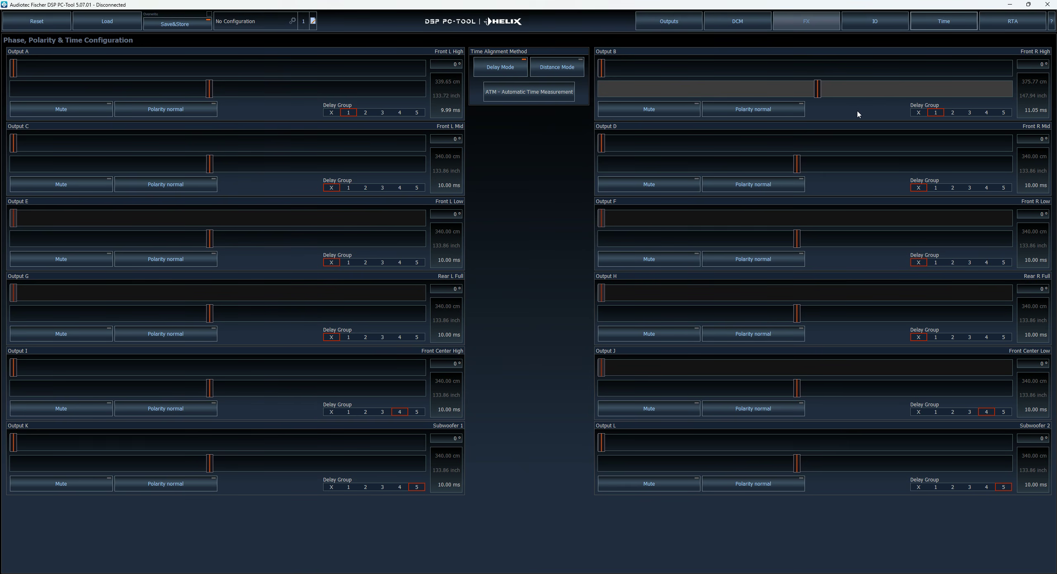
click(854, 93)
click(562, 285)
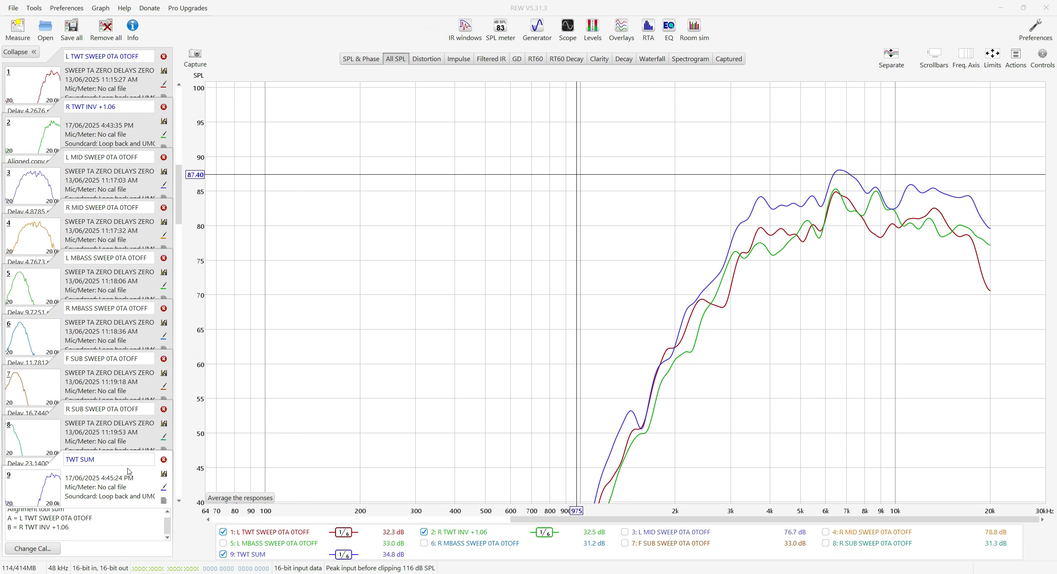
Move TWT SUM to third place in the measurement list and show only the L MID and R MID sweeps in the graph.
drag(61, 467, 41, 173)
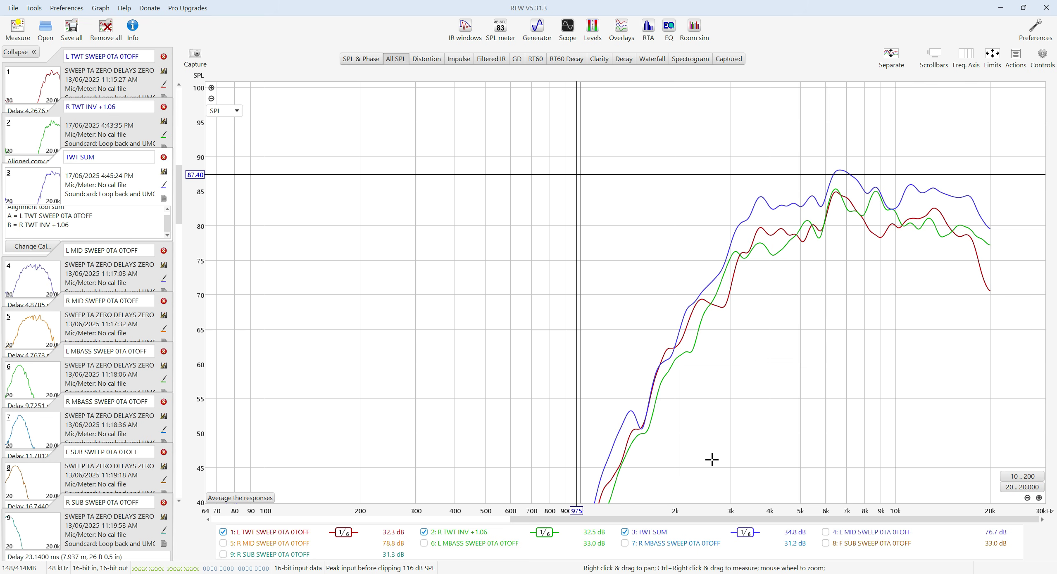
right_click(577, 543)
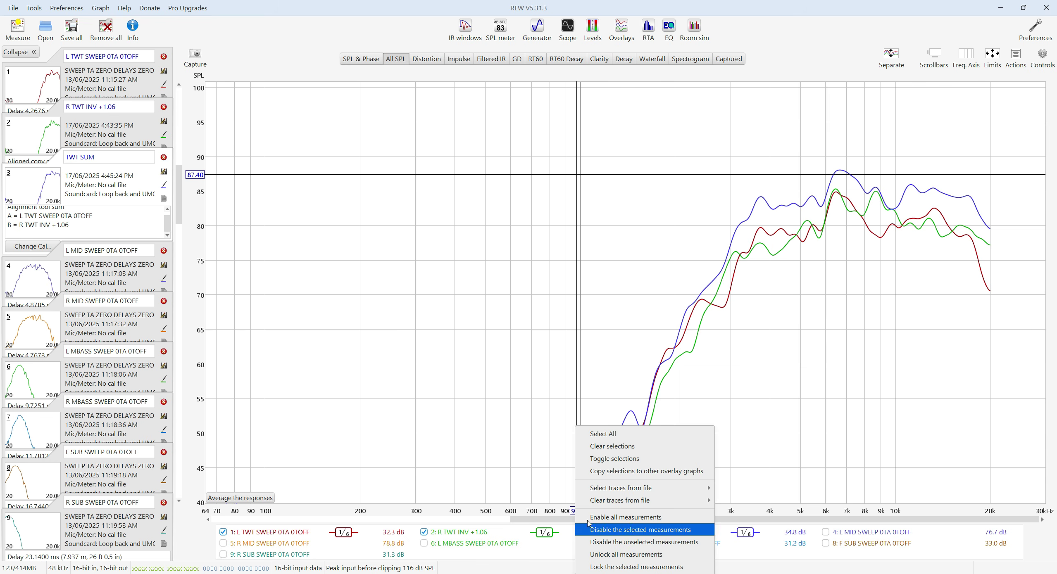
click(612, 446)
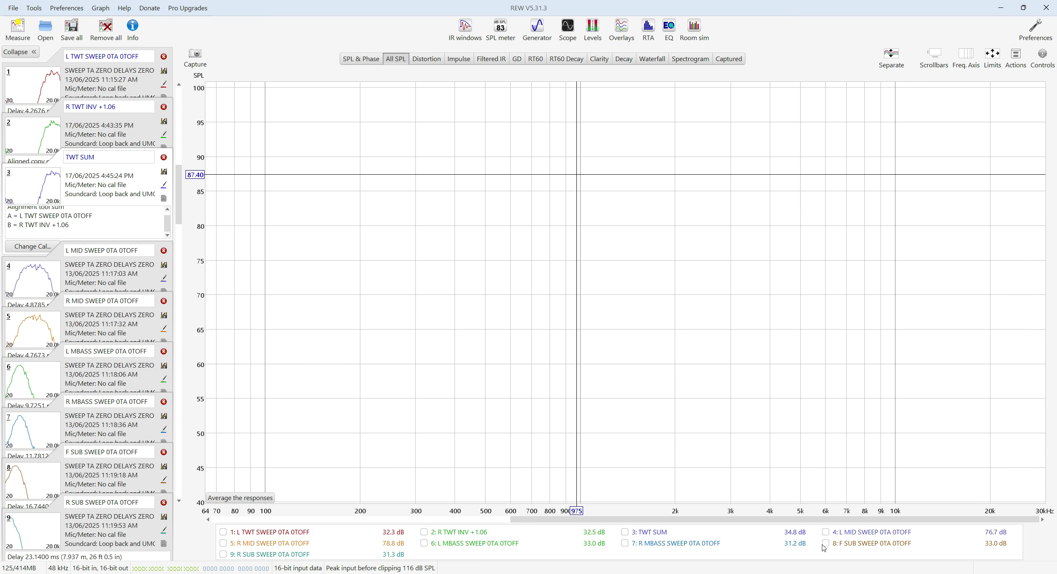
click(847, 534)
click(256, 543)
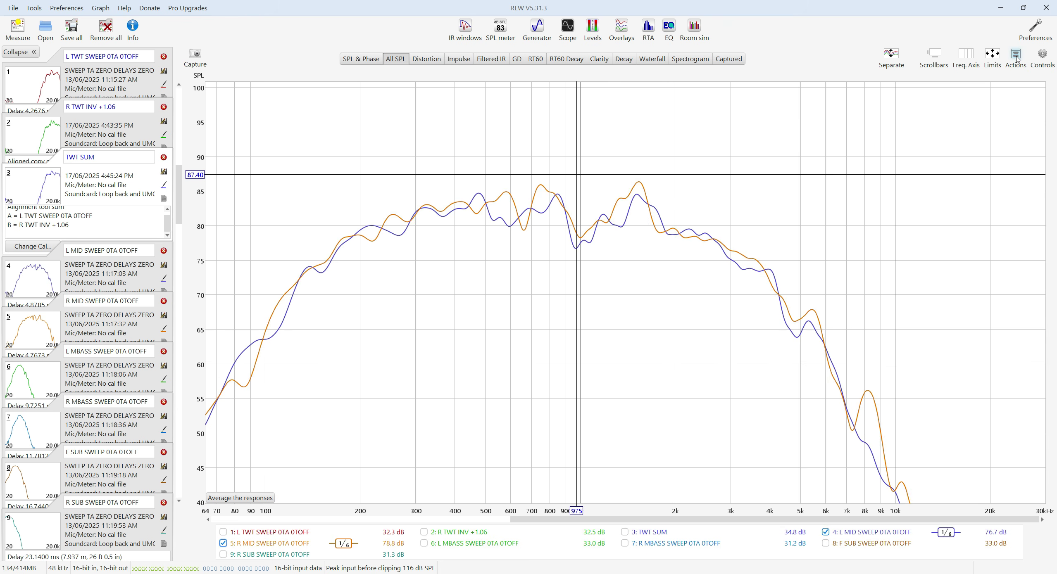
Open the alignment tool with L MID SWEEP and R MID SWEEP selected and move it clear of the curves.
click(1016, 54)
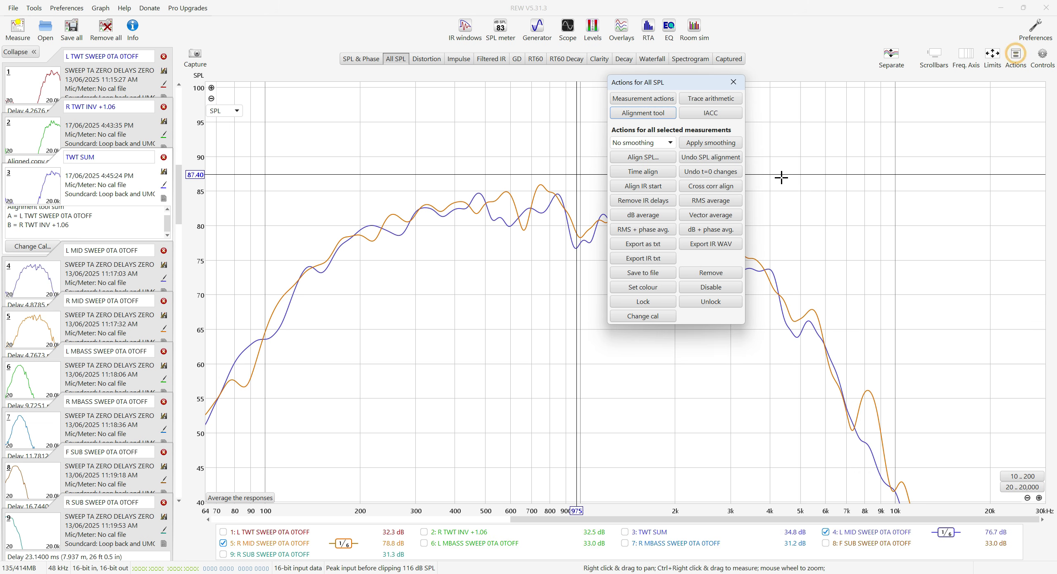
click(643, 113)
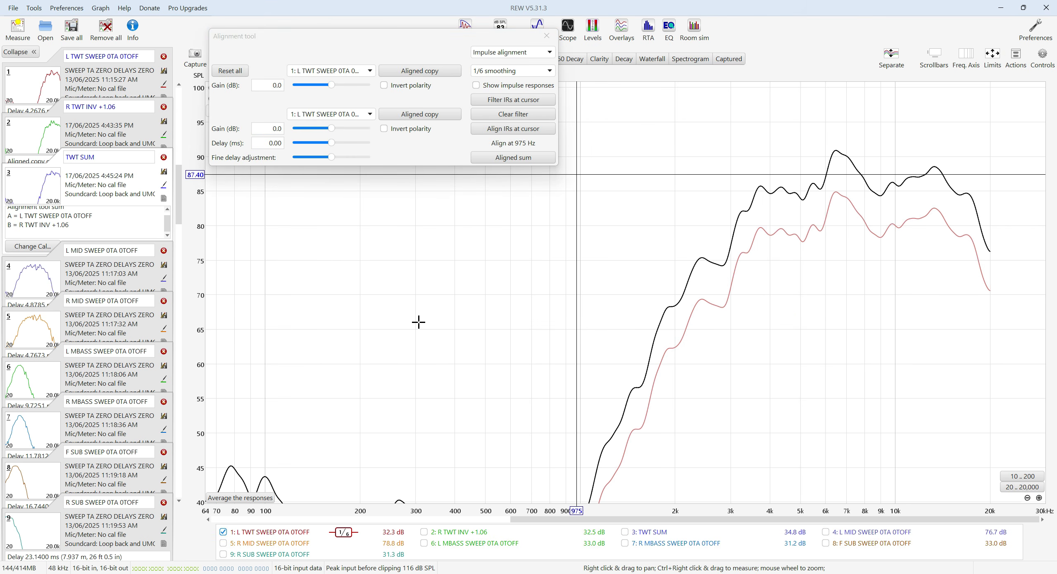
click(371, 73)
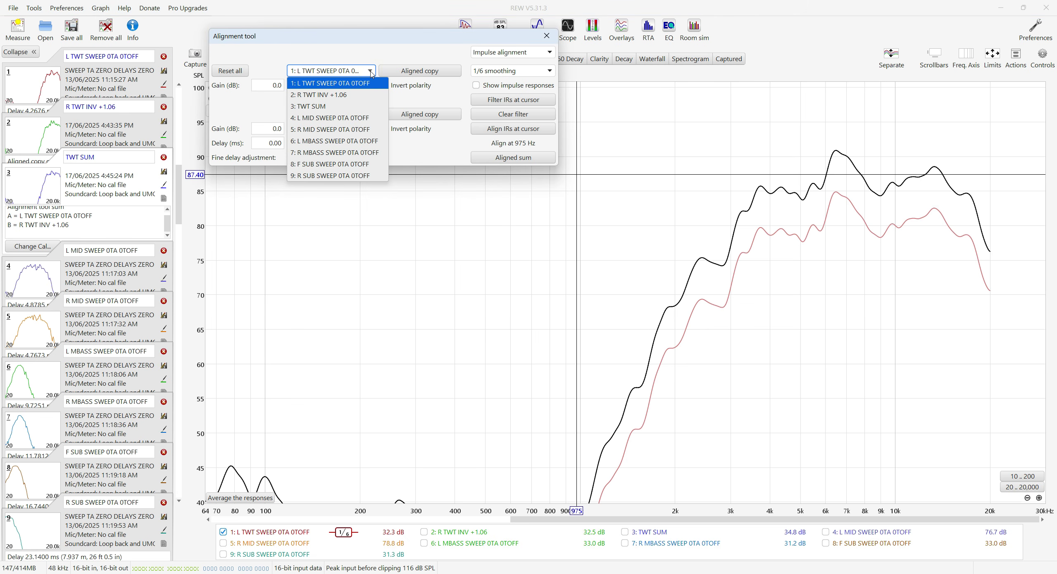
click(349, 119)
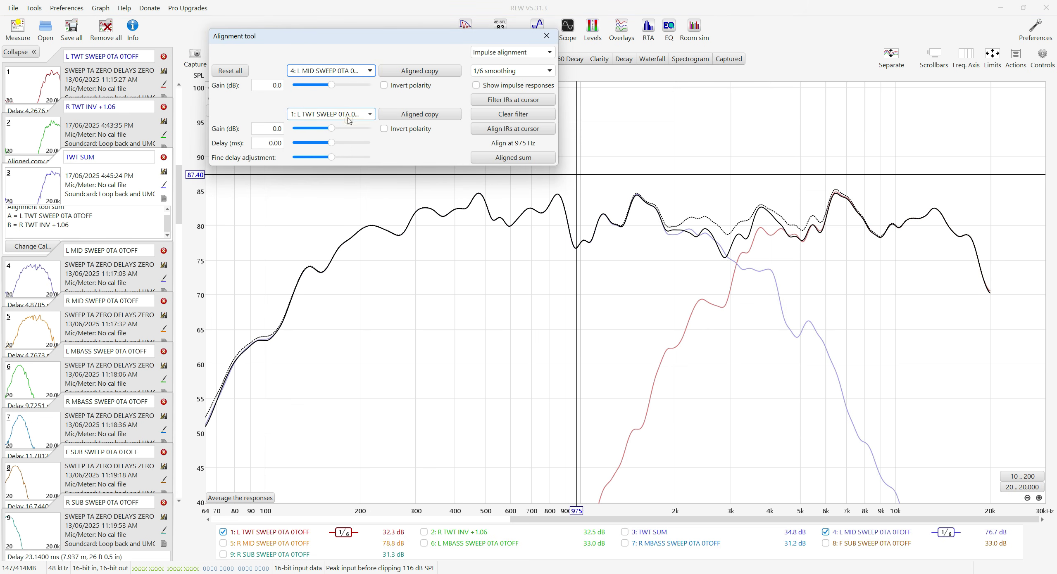
click(369, 114)
click(329, 173)
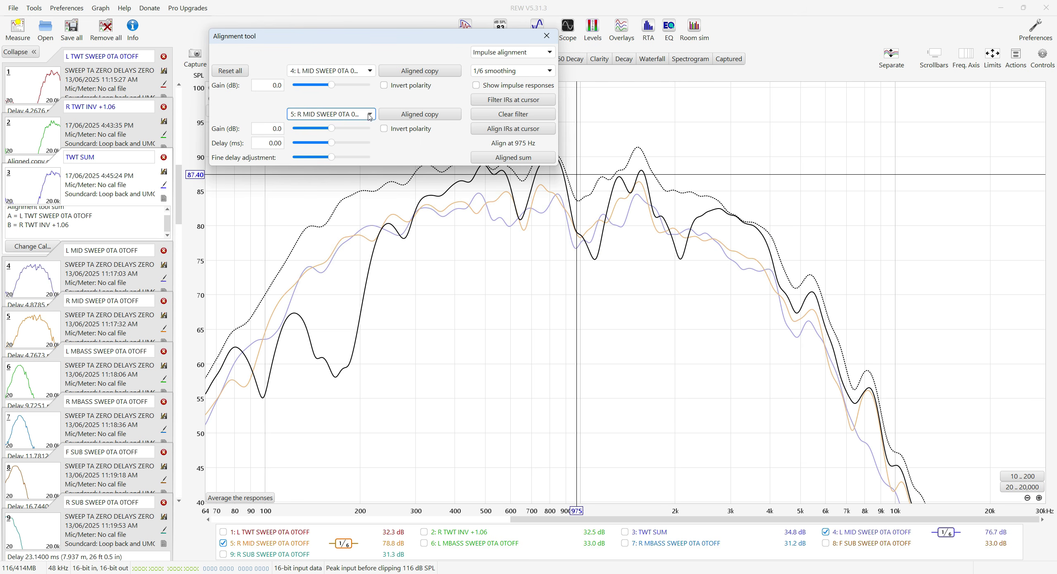
drag(504, 41, 960, 20)
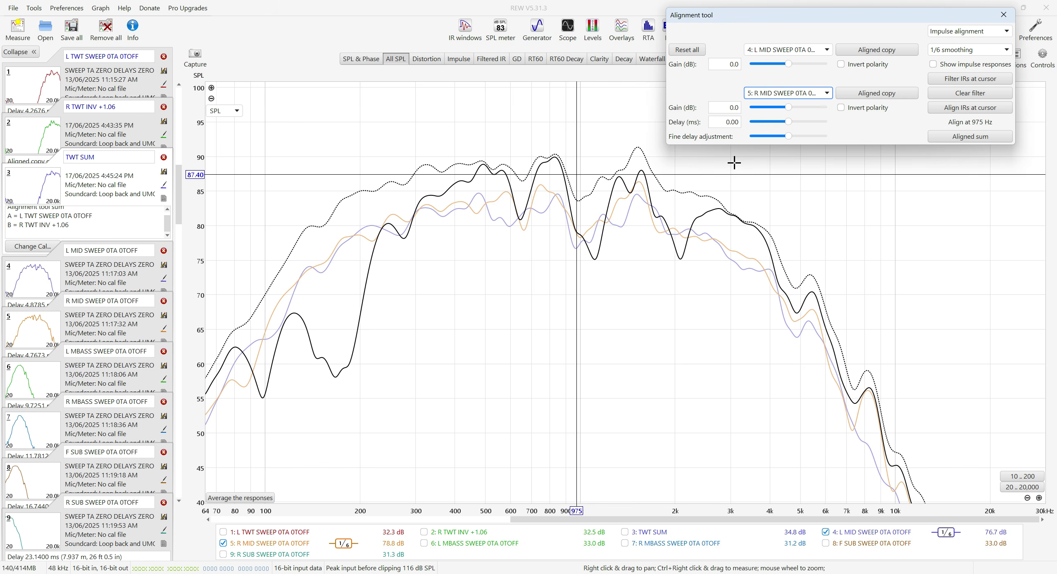
Compare the summed midrange response with R MID normal and inverted in polarity, leaving the inversion on.
click(841, 109)
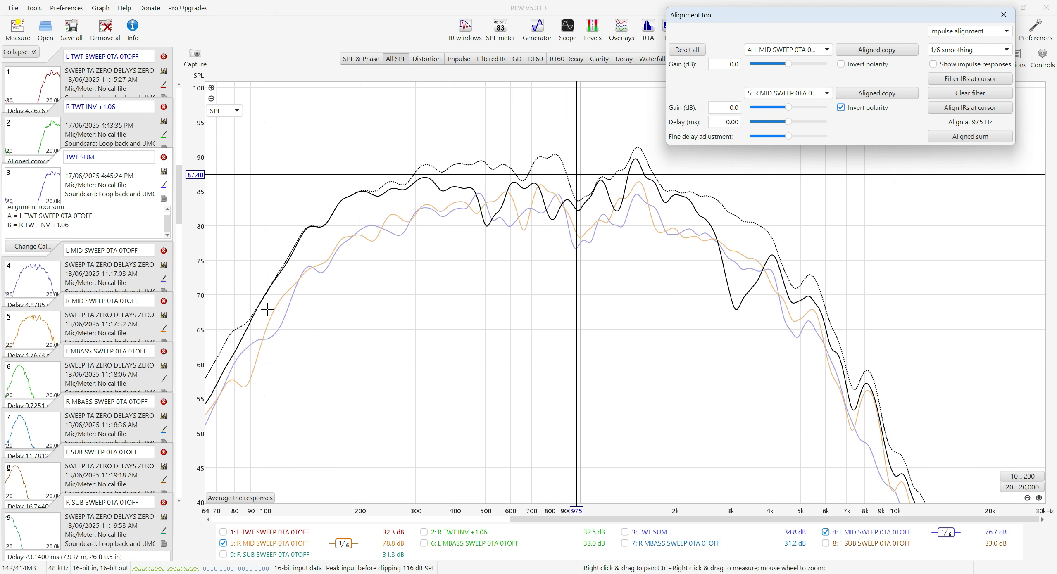
click(841, 108)
click(841, 108)
click(841, 108)
click(841, 108)
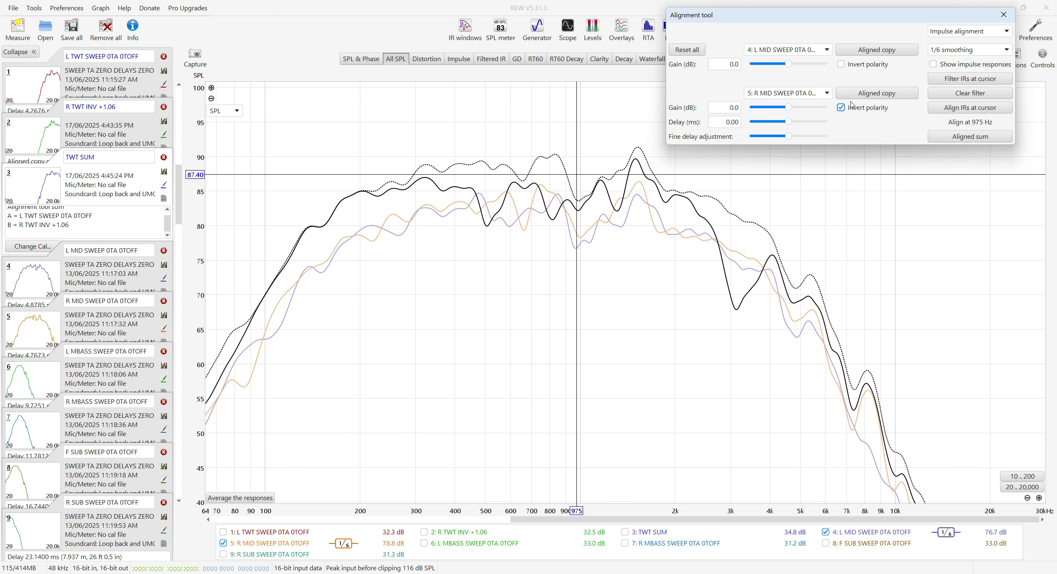
Replace the R MID sweep with its inverted aligned copy, named R MID INV and placed below the L MID sweep.
click(873, 94)
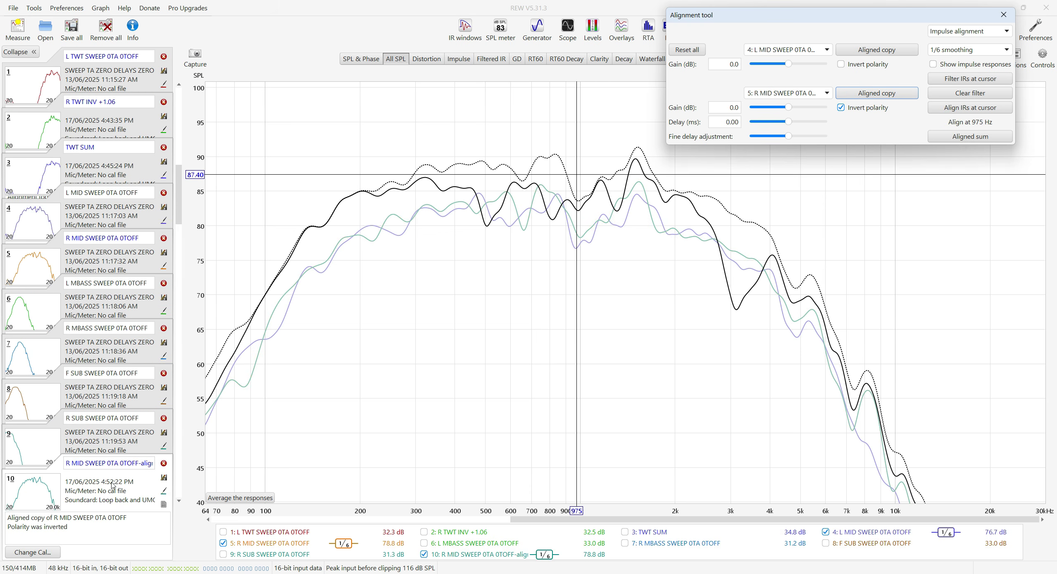
click(116, 462)
click(83, 464)
drag(83, 465, 153, 464)
key(Return)
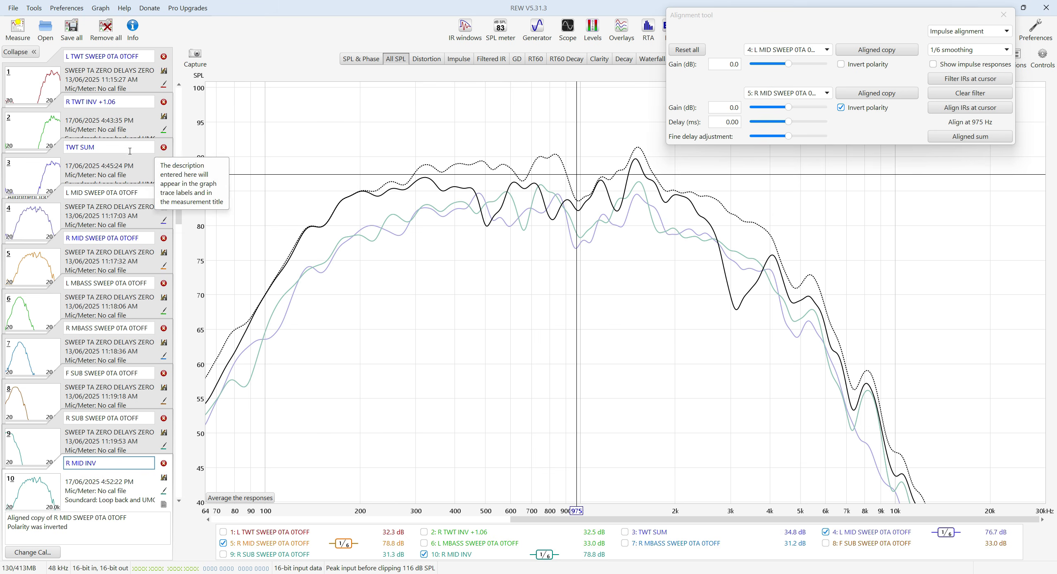
click(164, 238)
drag(60, 472, 36, 246)
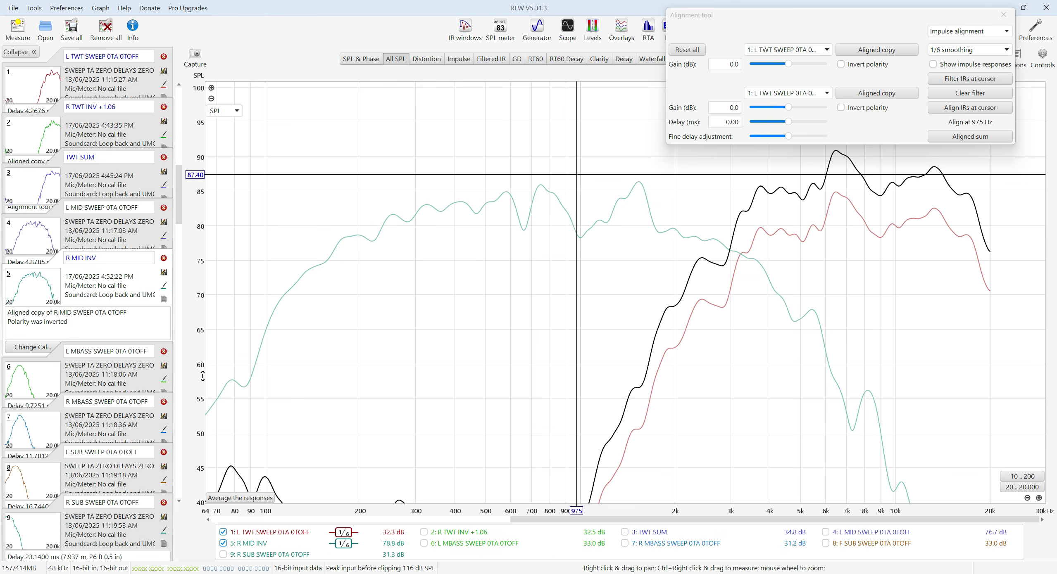
Select L MID SWEEP and R MID INV in the alignment tool and move its window off the summed curve.
click(828, 52)
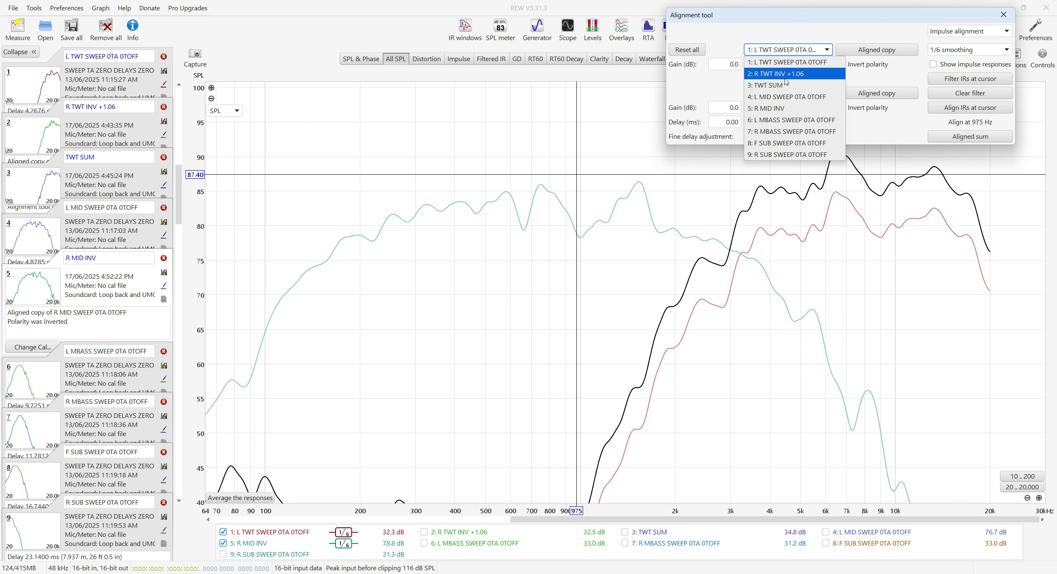
click(790, 99)
click(789, 93)
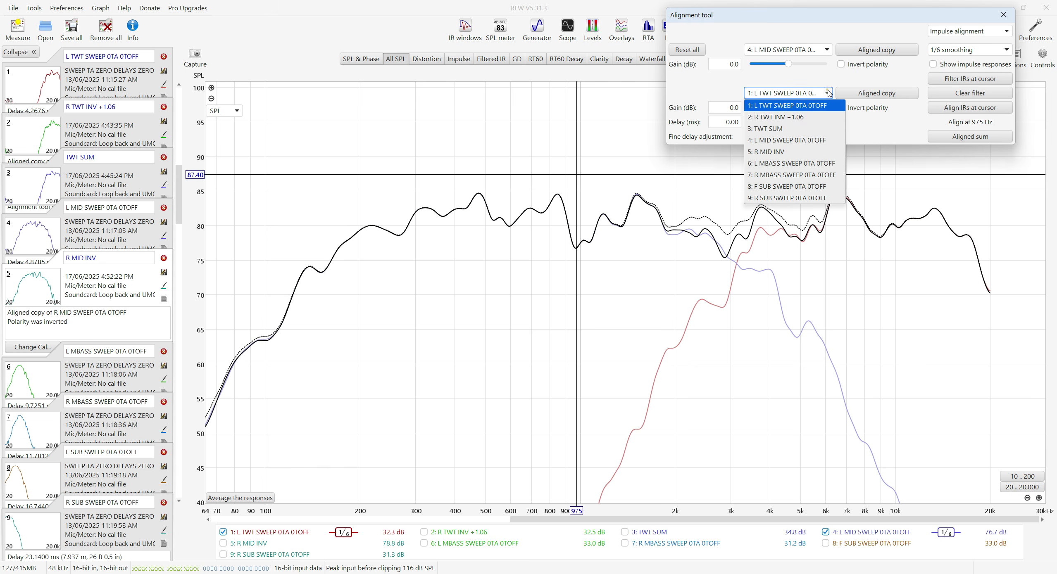
click(782, 149)
drag(822, 15, 415, 0)
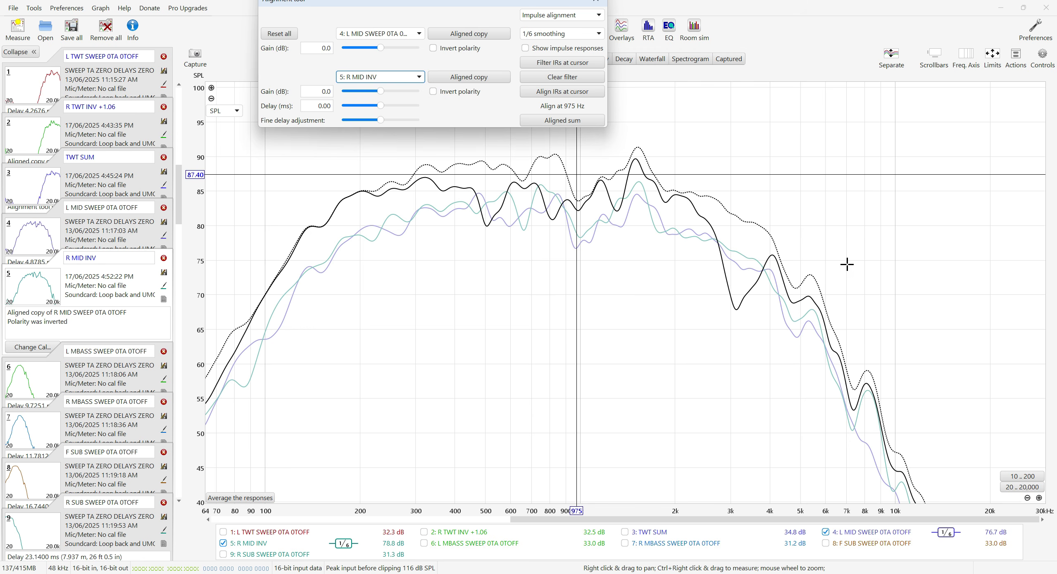
click(462, 12)
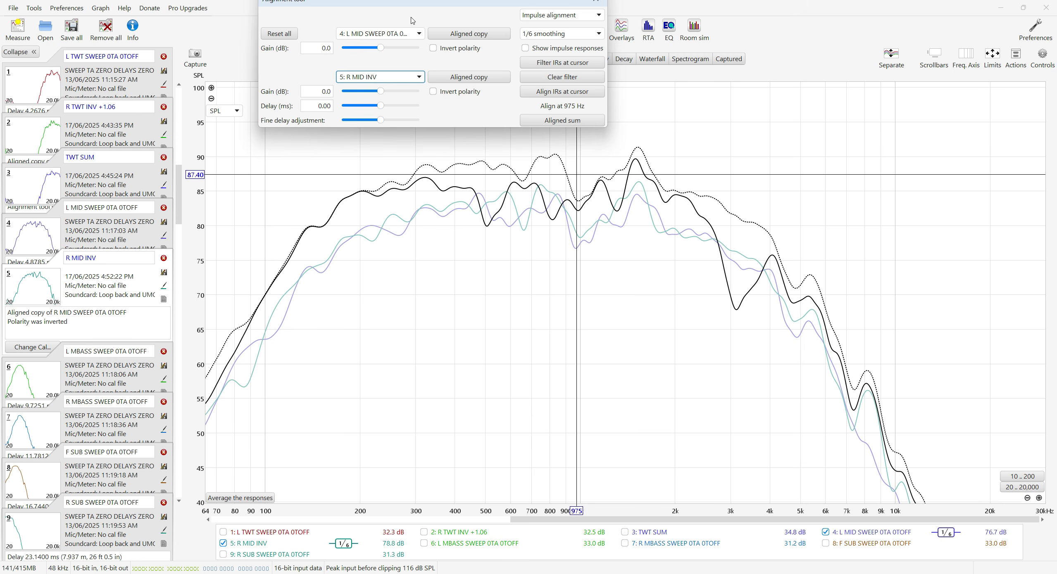
drag(429, 7, 216, 90)
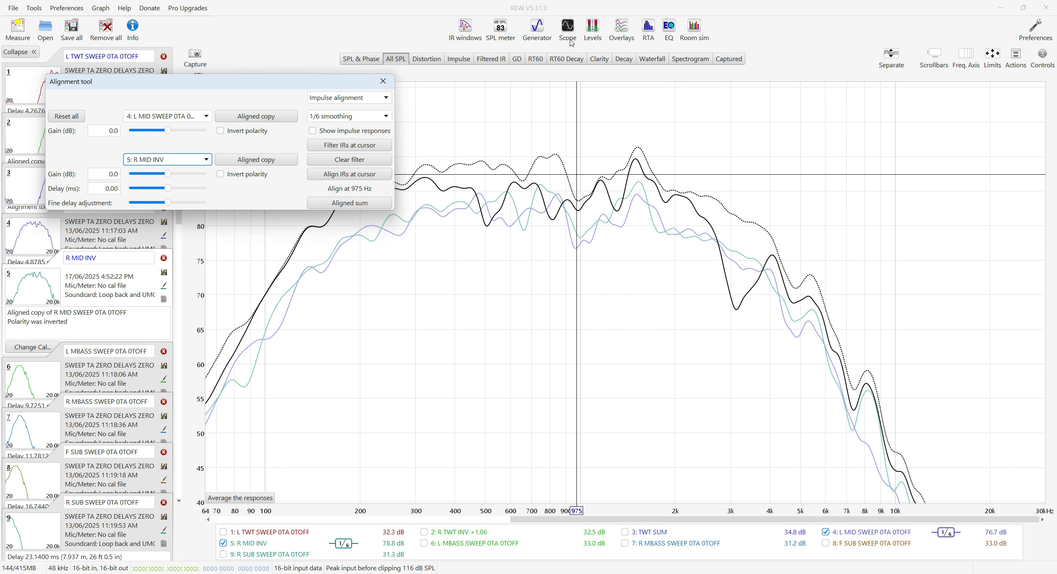
Open the impulse overlays and clear all selected traces.
click(623, 31)
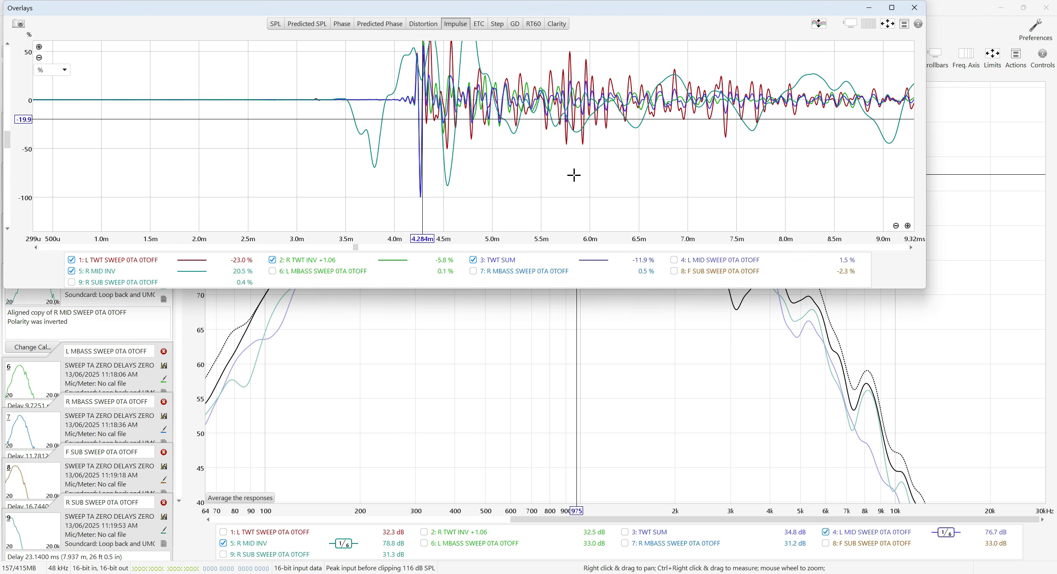
right_click(415, 278)
click(447, 298)
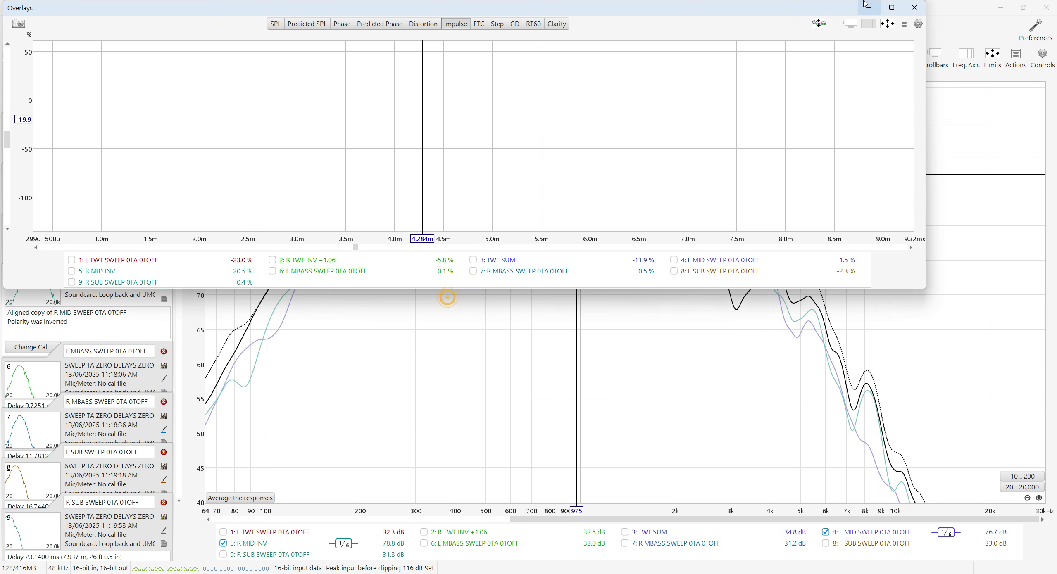
Enlarge the overlays window, plot the L MID SWEEP and R MID INV impulses, then isolate L MID SWEEP and place the cursor on its peak.
click(890, 7)
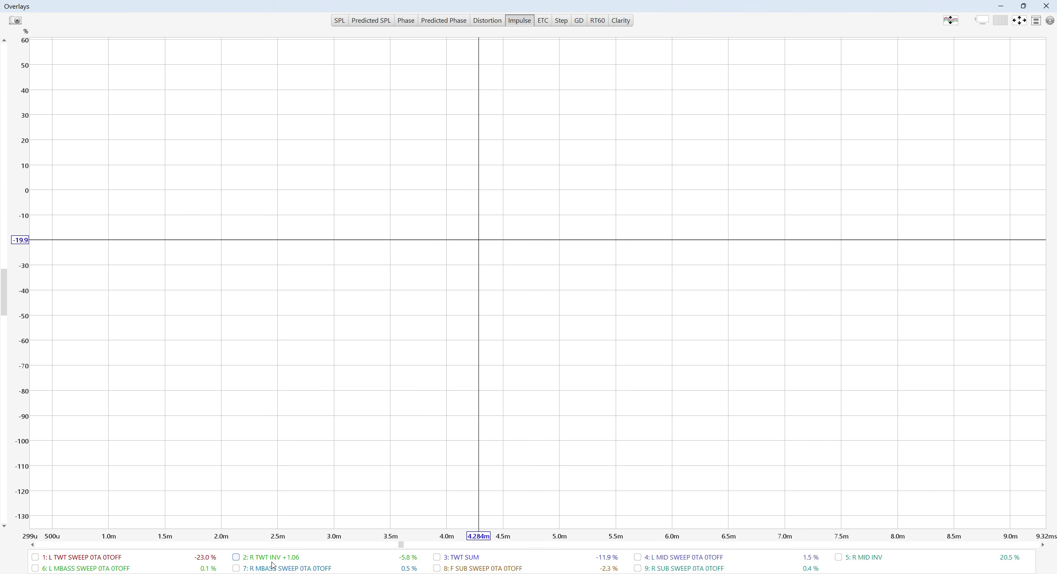
click(669, 561)
click(863, 559)
drag(756, 175, 750, 200)
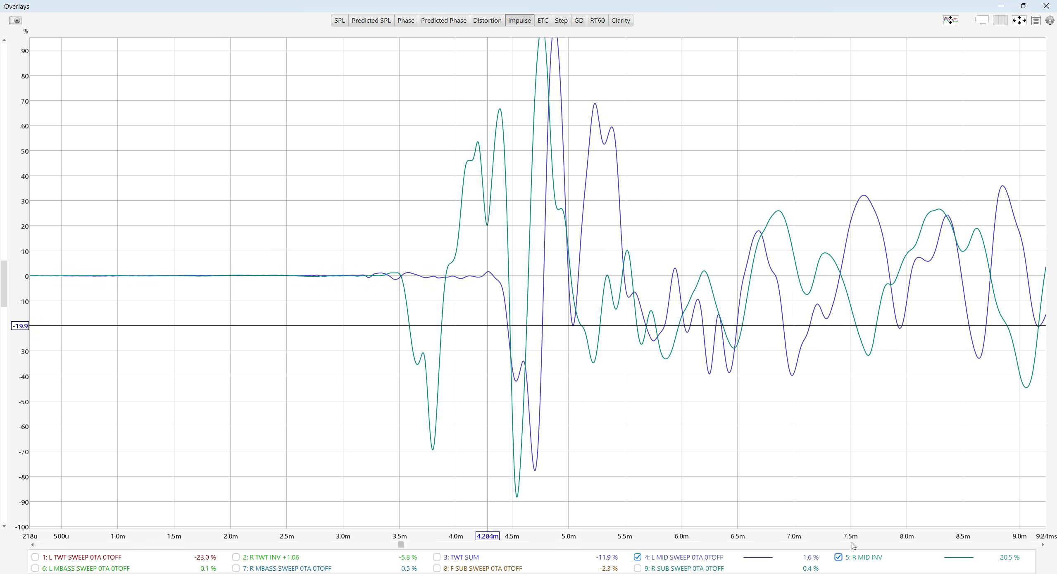
click(839, 557)
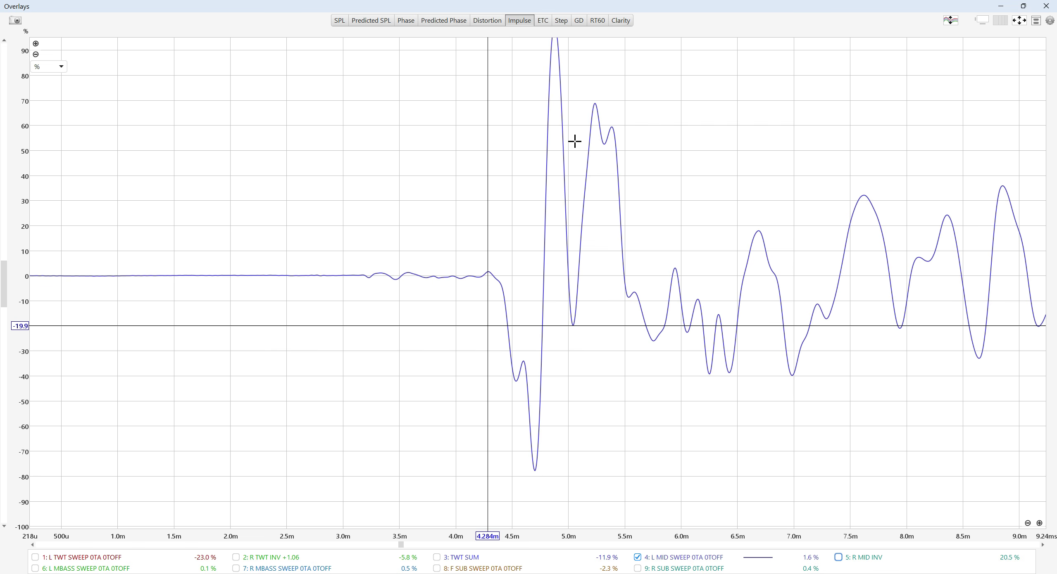
mouse_move(679, 206)
mouse_down()
mouse_move(675, 243)
mouse_move(678, 221)
mouse_up()
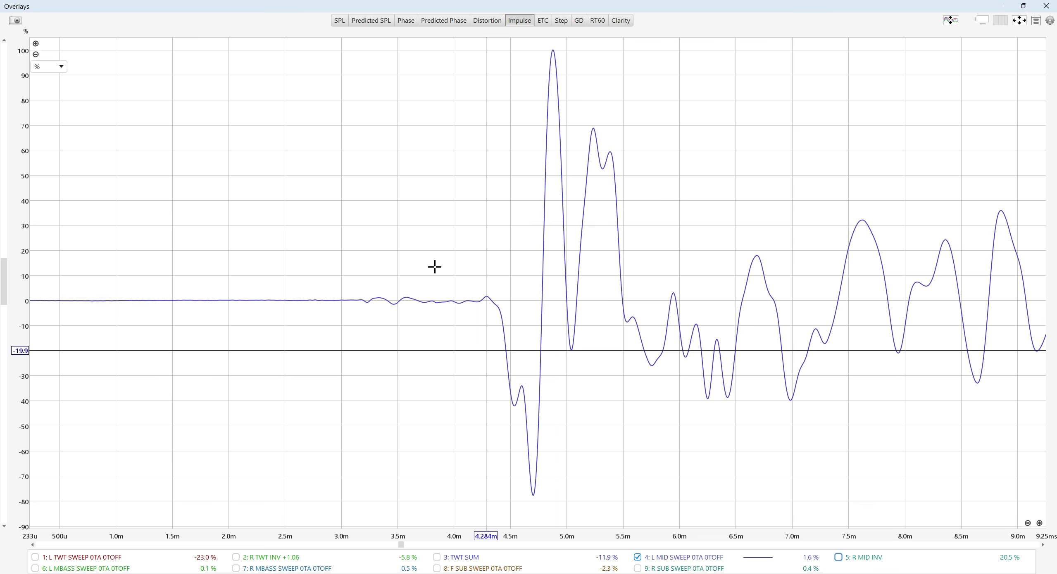
click(553, 49)
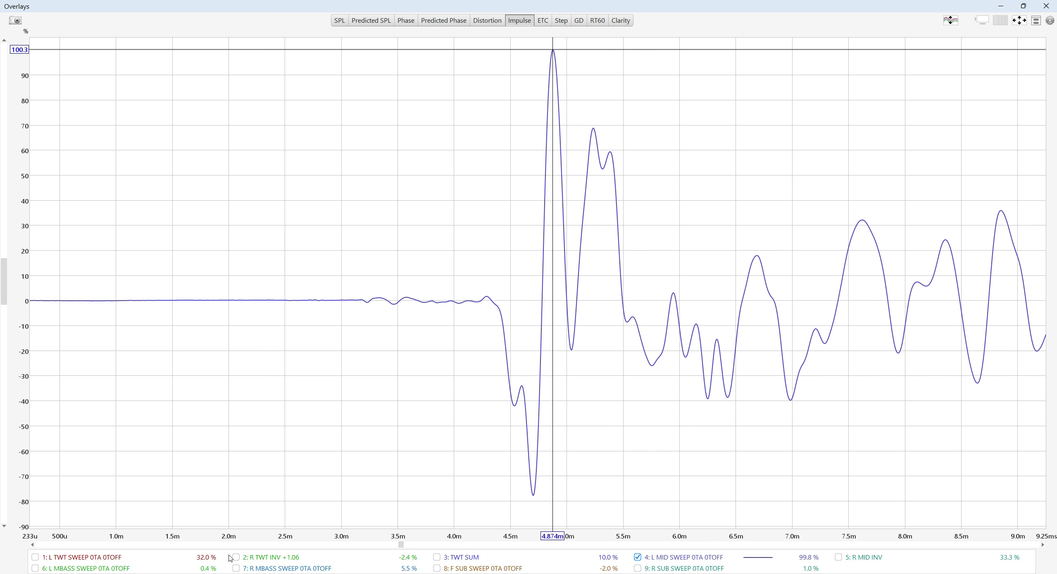
Toggle the L MID SWEEP and R MID INV impulses to compare them alone and together, leaving both shown.
click(841, 559)
click(653, 560)
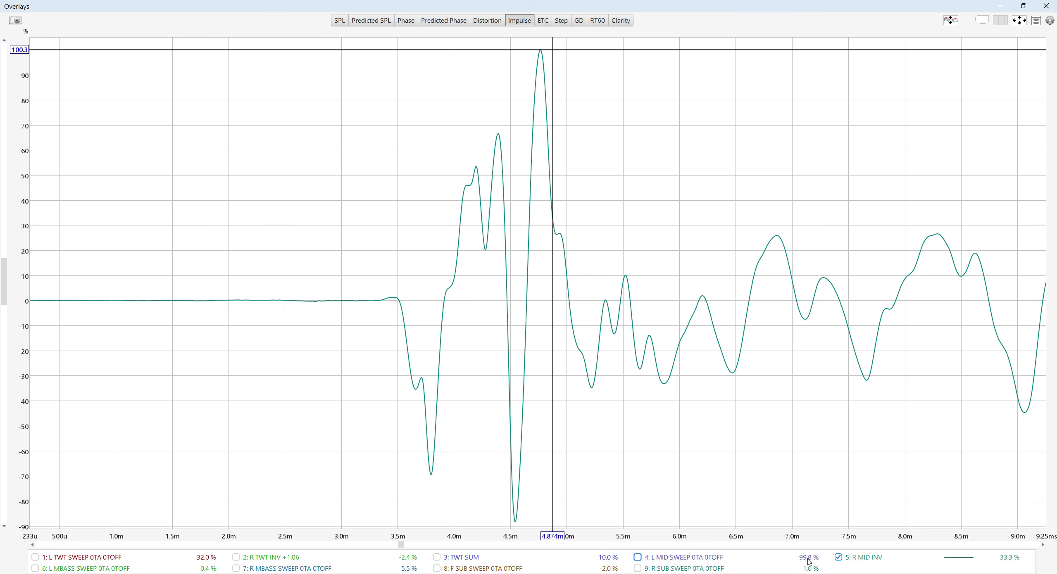
click(687, 560)
click(687, 560)
click(679, 559)
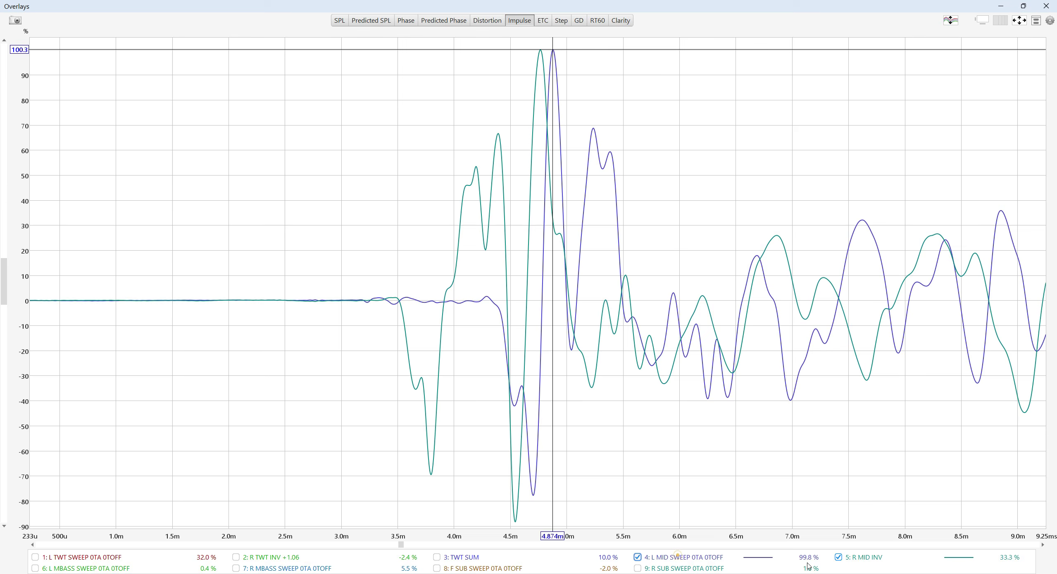
click(838, 557)
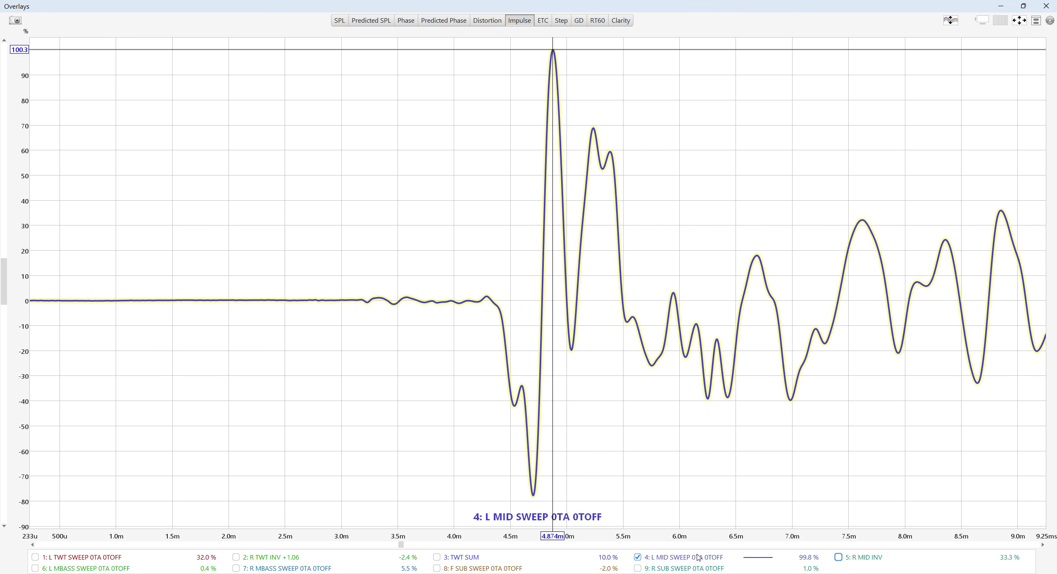
click(839, 558)
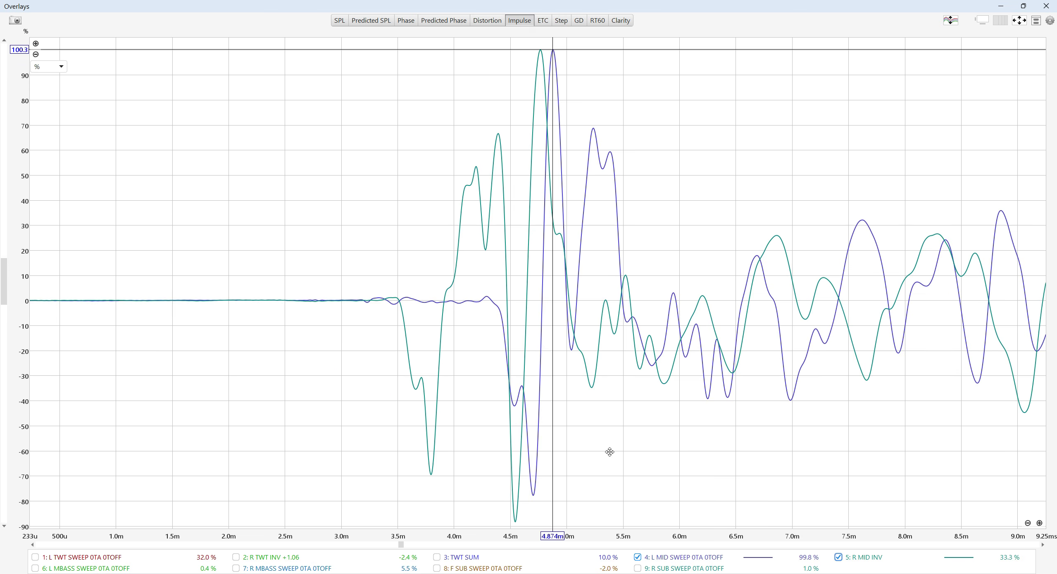
Check the R MID INV negative peak and the positive peaks of both midrange impulses with the cursor.
drag(609, 455, 606, 397)
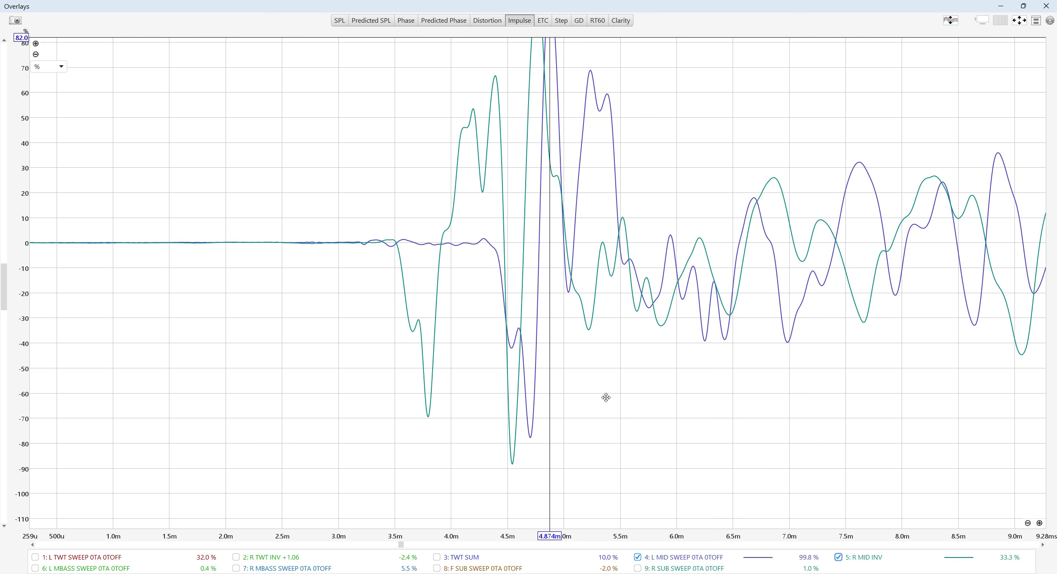
click(509, 461)
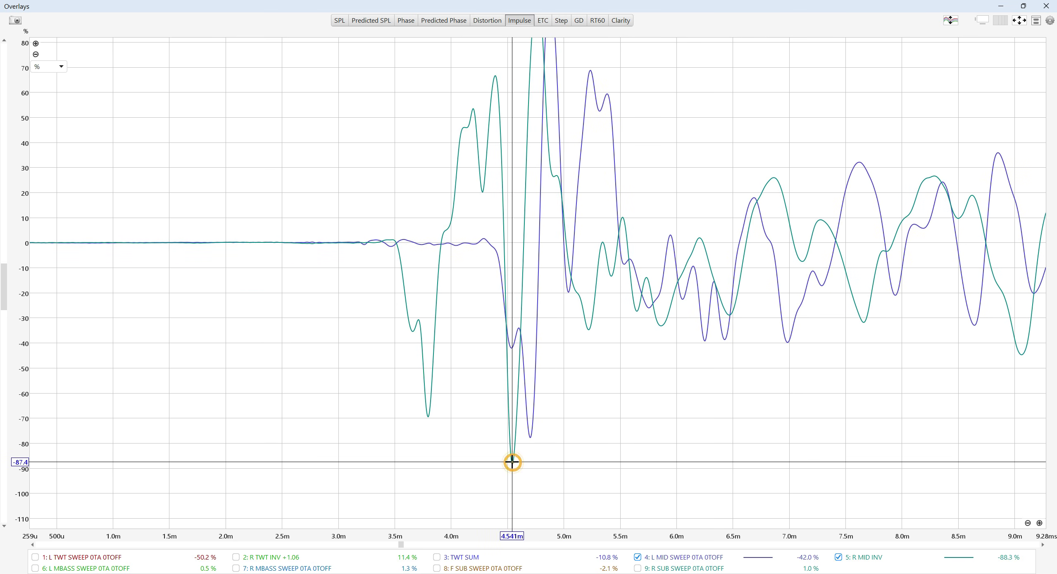
drag(598, 419, 604, 495)
drag(544, 291, 533, 414)
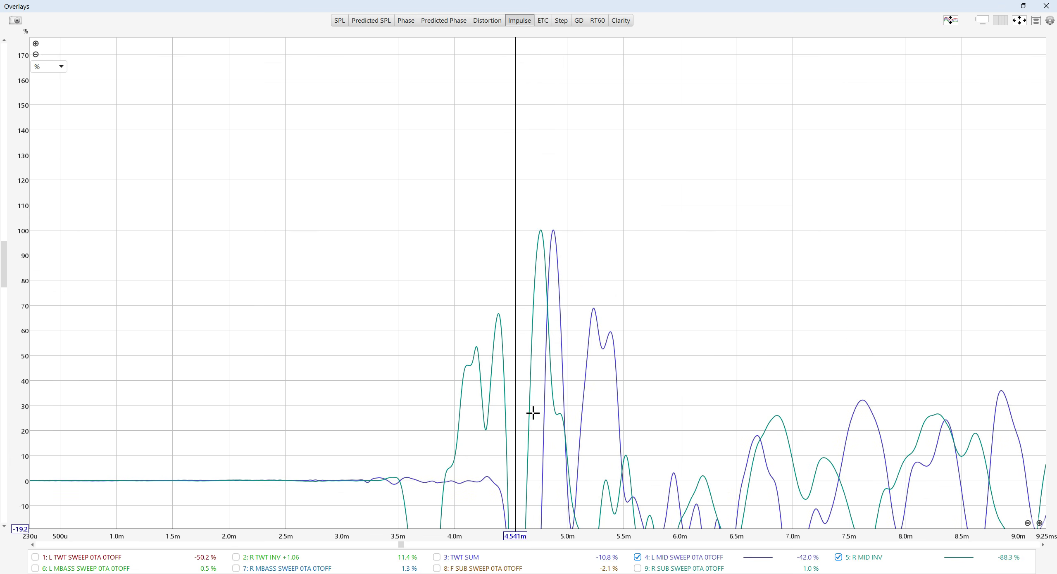
click(540, 229)
click(548, 231)
scroll(656, 243, down, 3)
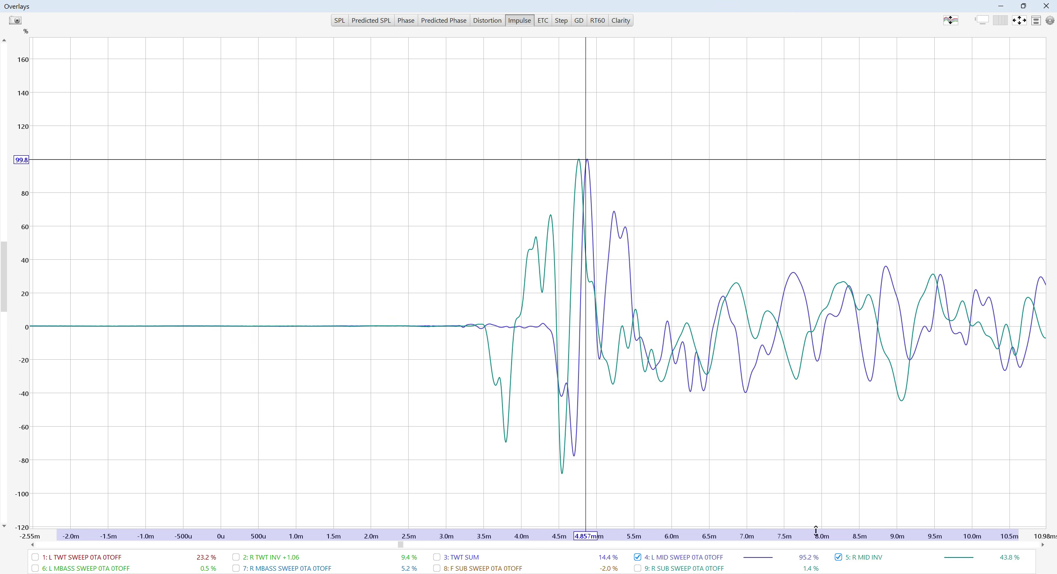
Inspect the R MID INV peak on its own, restore L MID SWEEP and place the cursor on the L MID SWEEP peak.
click(710, 558)
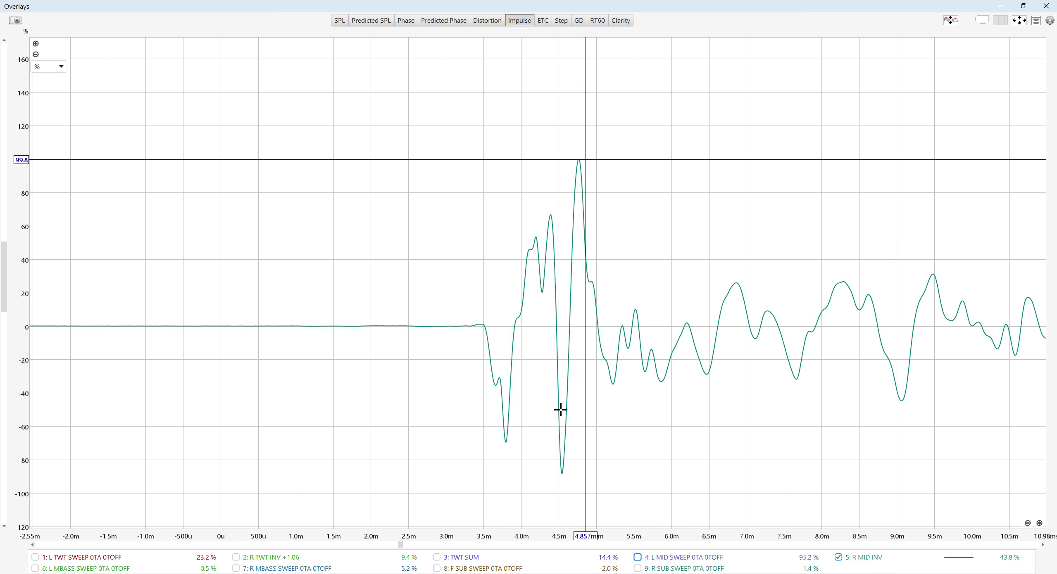
click(577, 158)
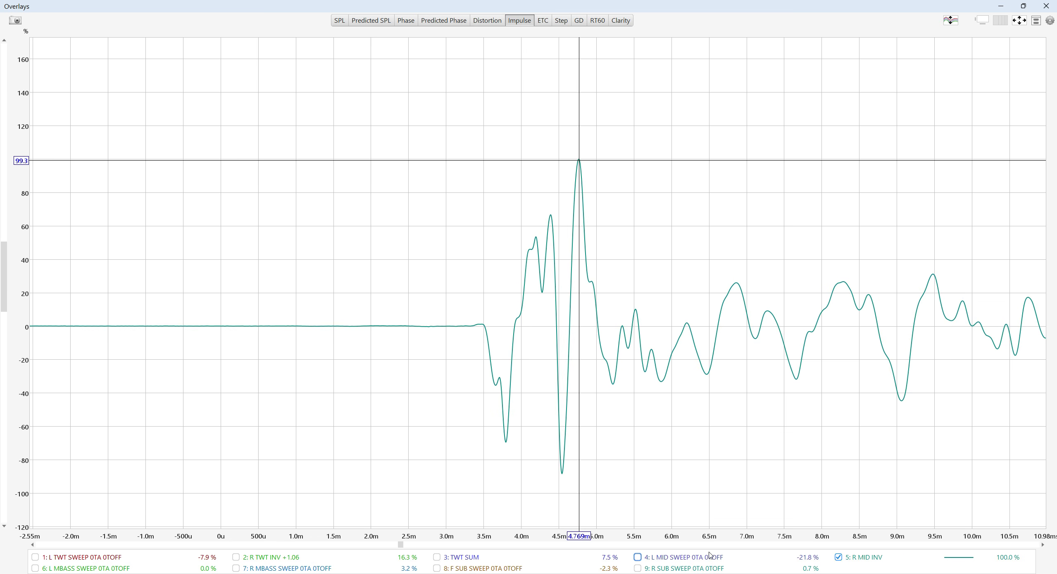
click(696, 560)
scroll(618, 165, up, 5)
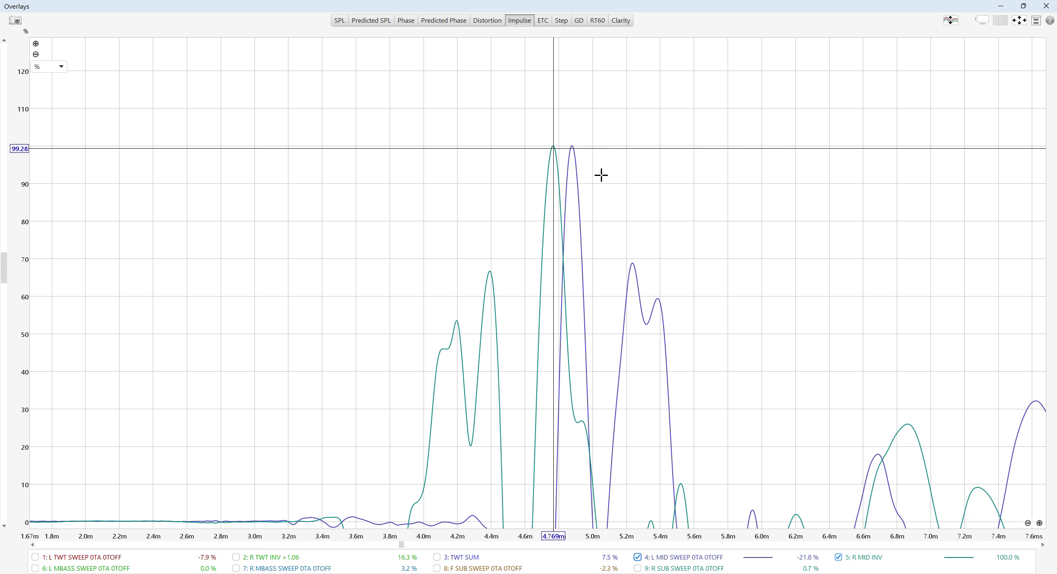
scroll(590, 169, up, 2)
click(538, 108)
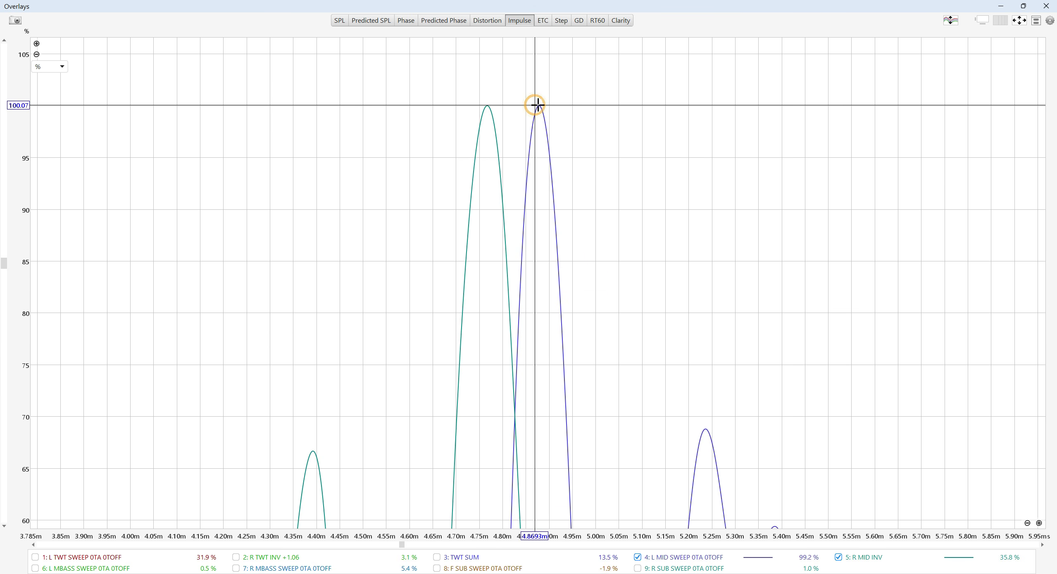
drag(597, 157, 621, 253)
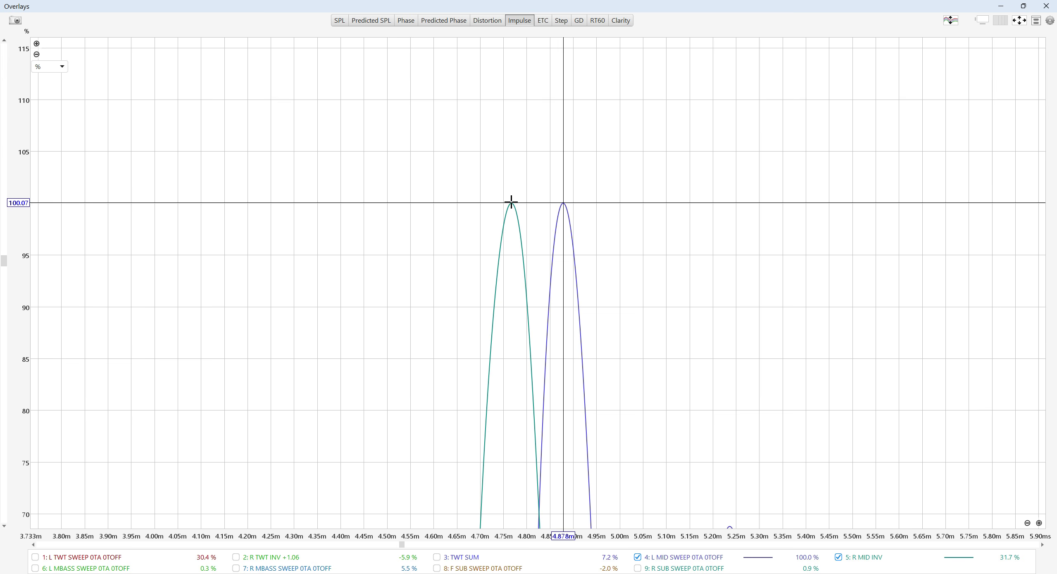
Measure the time gap between the R MID INV and L MID SWEEP peaks twice, and close the overlays.
drag(511, 202, 563, 201)
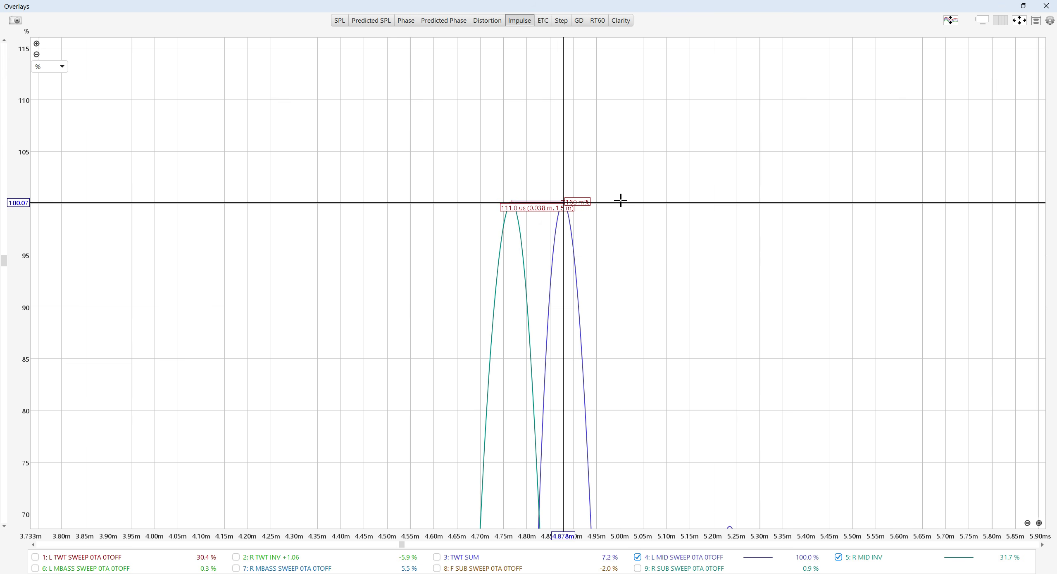
click(620, 260)
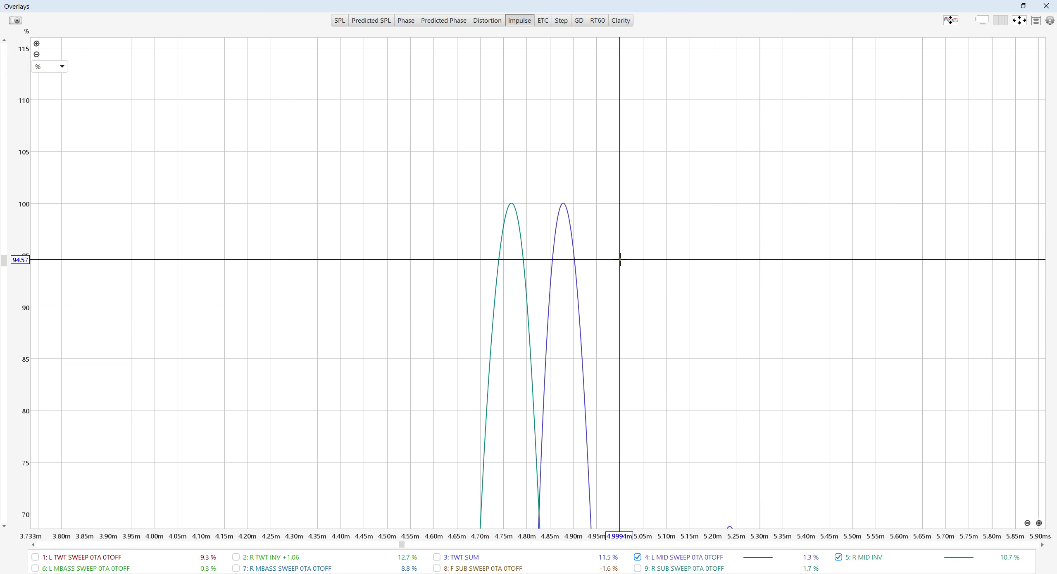
drag(510, 203, 562, 205)
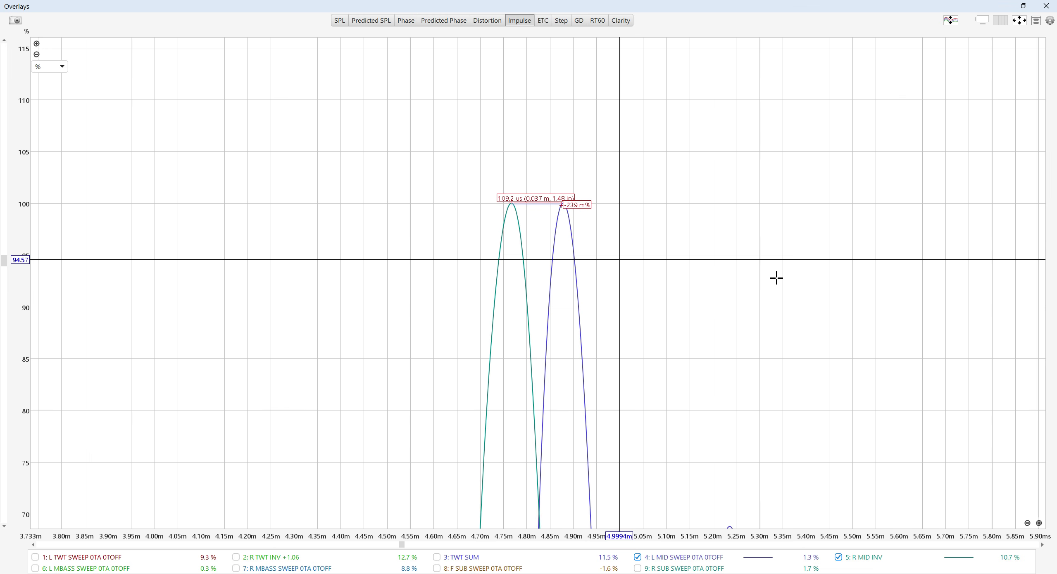
click(453, 261)
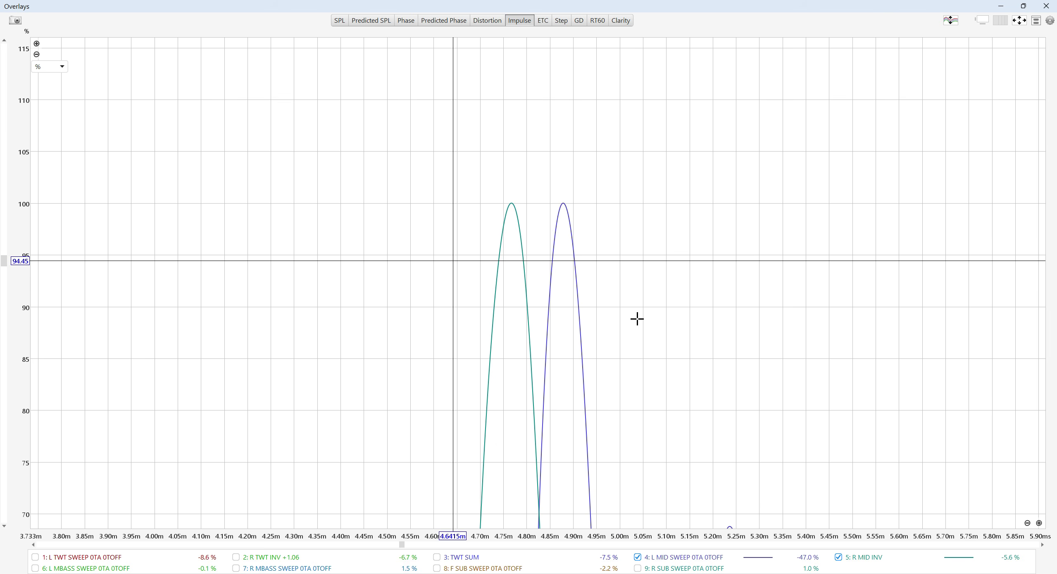
click(1046, 6)
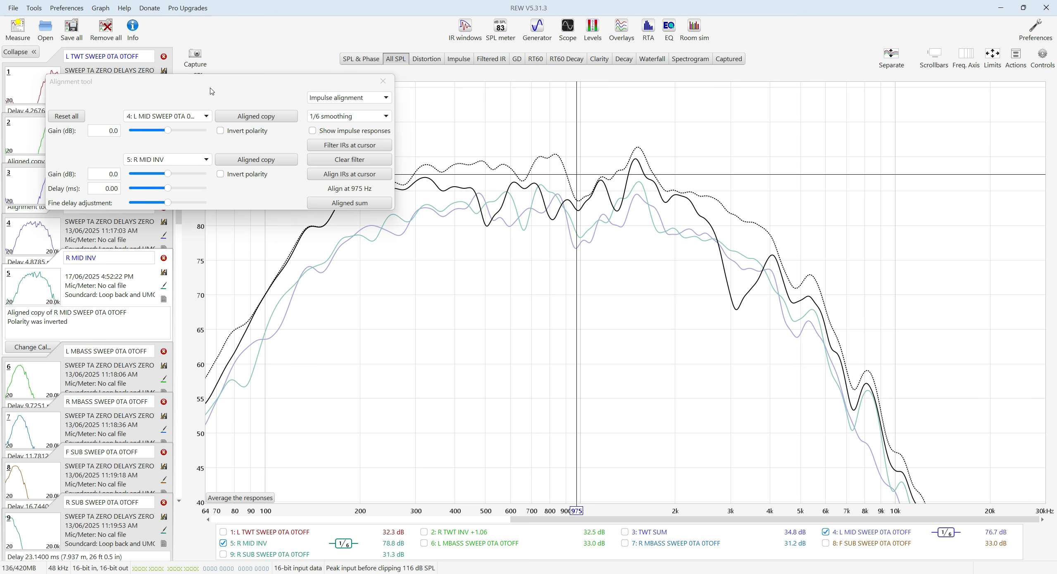
Set the R MID INV delay to 0.11 ms and move the alignment tool window clear of the summed curve.
click(118, 188)
key(BackSpace)
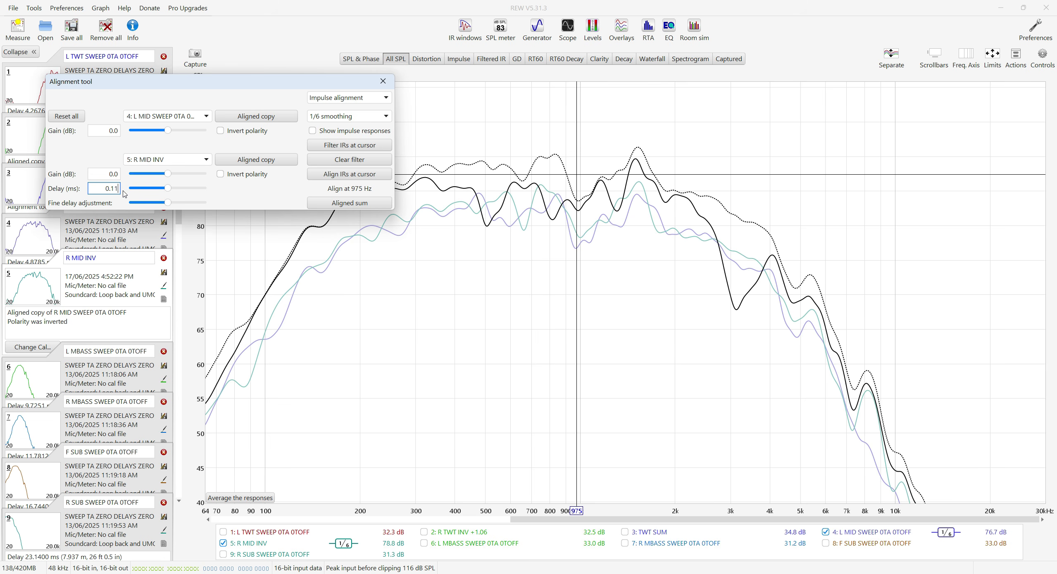
key(Return)
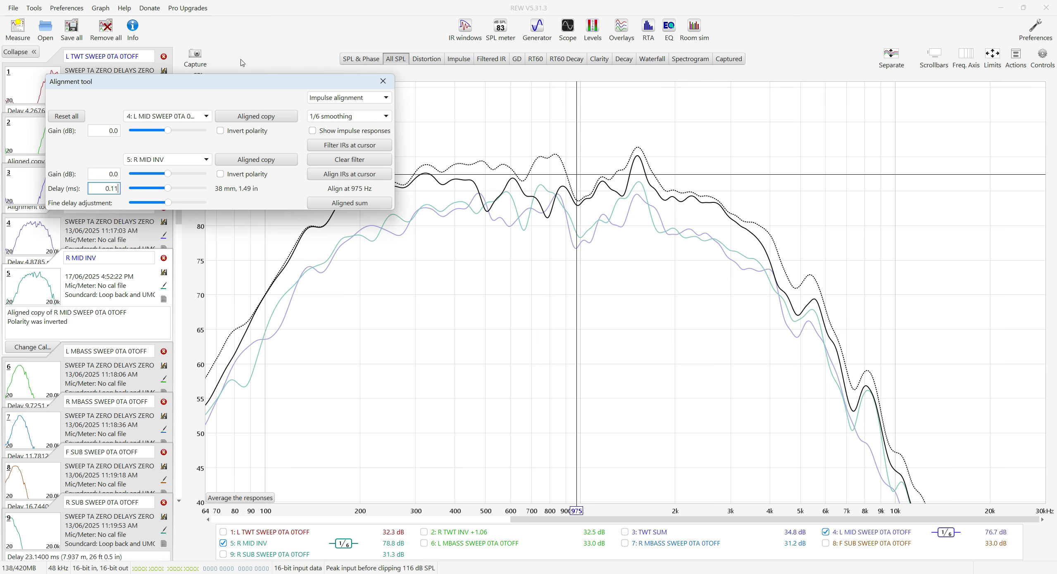
drag(279, 80, 153, 70)
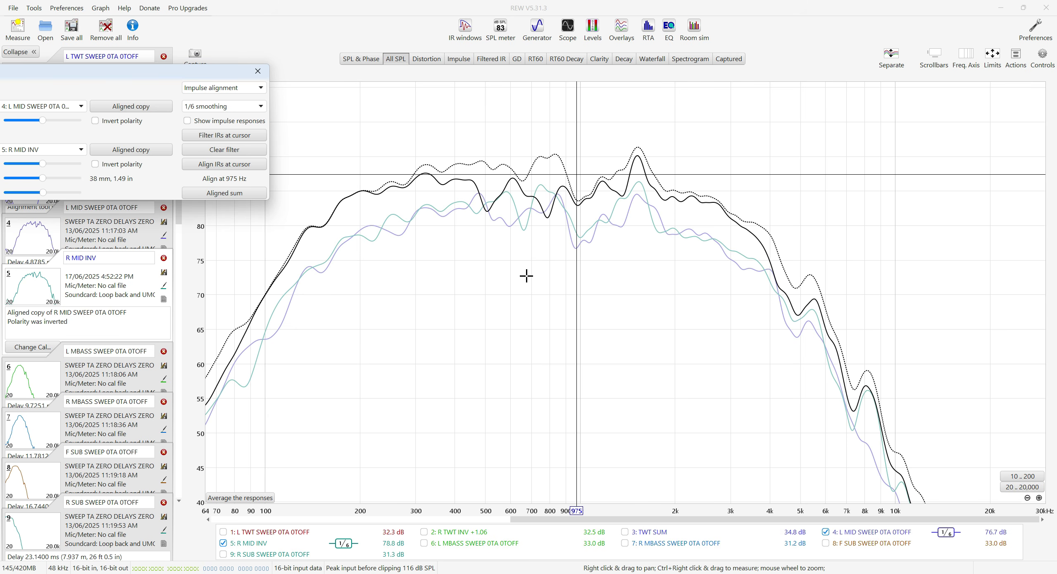
drag(150, 81, 295, 28)
click(296, 53)
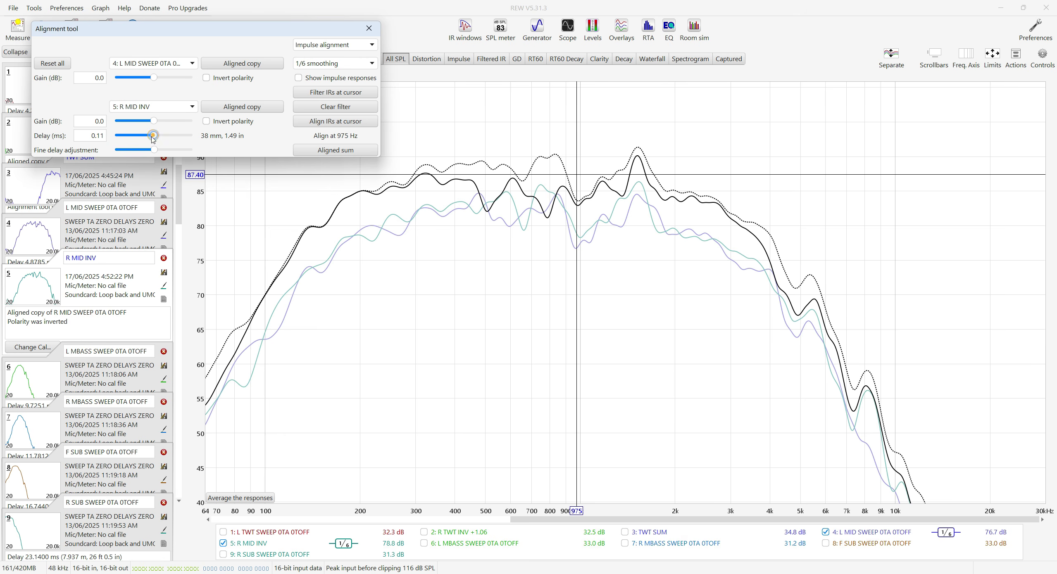
Set the R MID INV delay to 0.00 ms in the alignment tool.
drag(89, 135, 123, 142)
text(0.00)
key(Return)
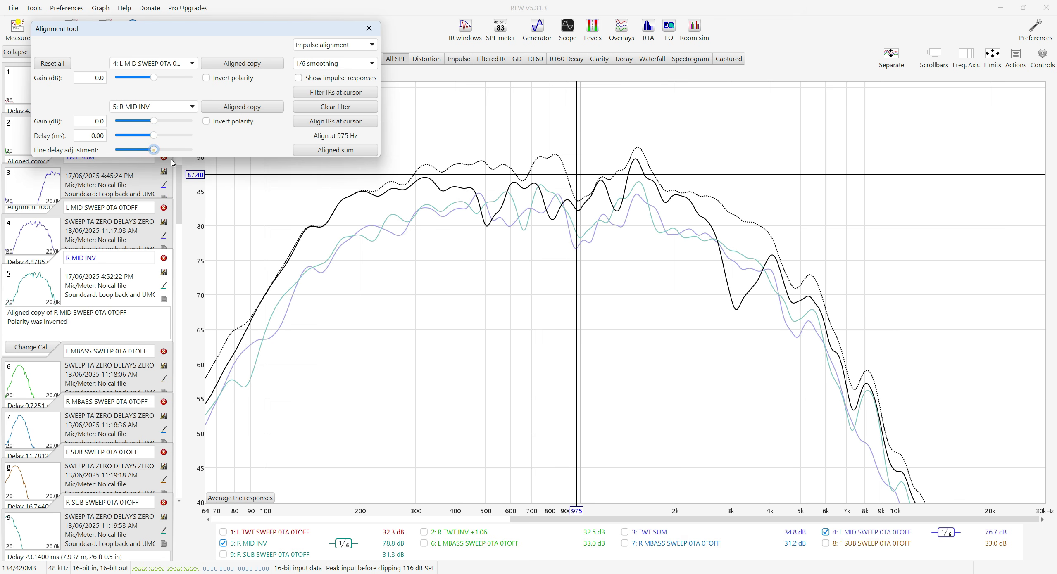
Raise the R MID INV delay in fine increments to 2.49 ms, comparing the summed curve with the dotted ideal sum.
click(153, 149)
click(154, 136)
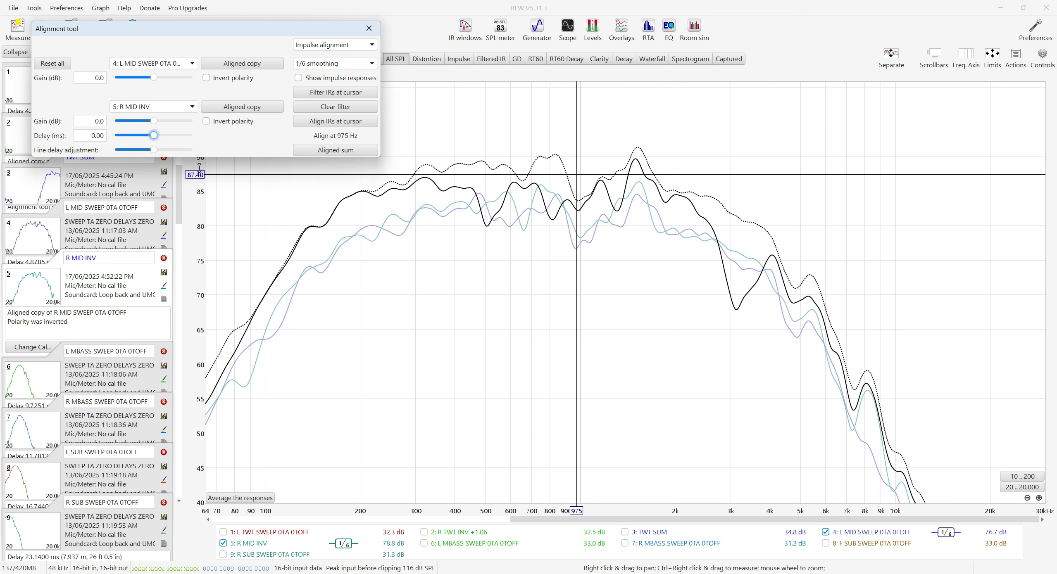
click(154, 149)
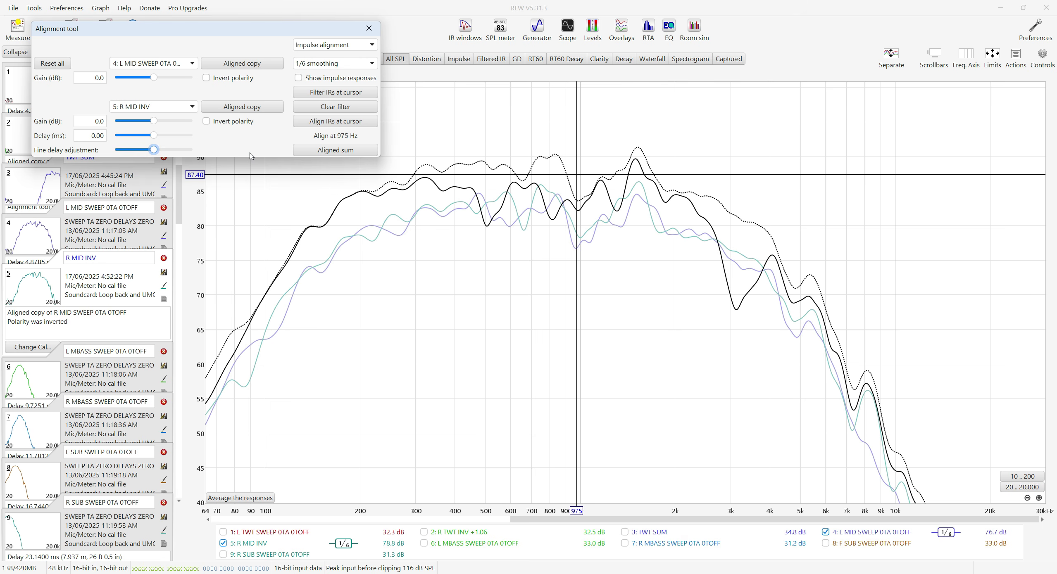
key(Right)
key(Right)
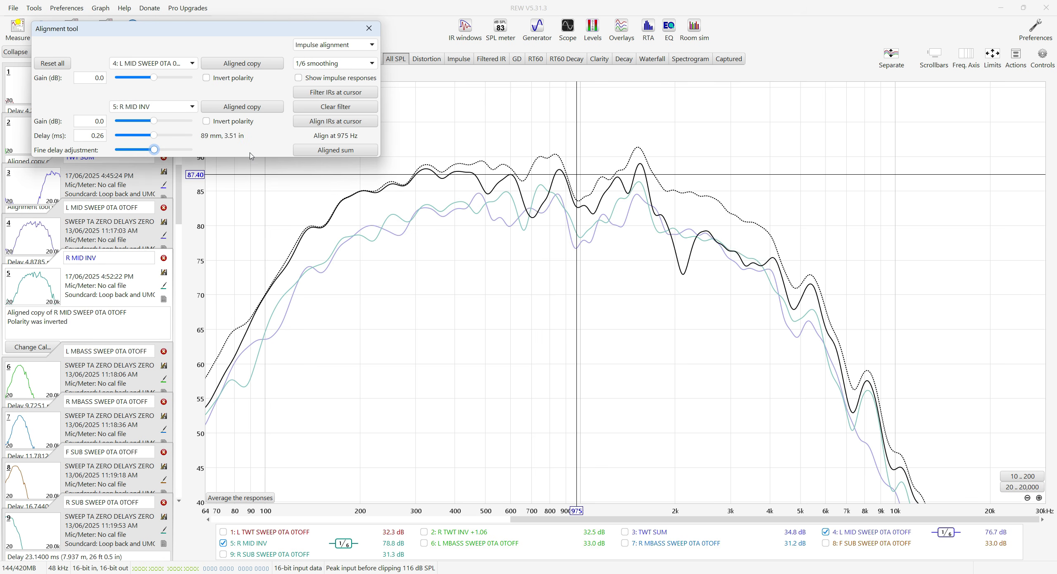
key(Right)
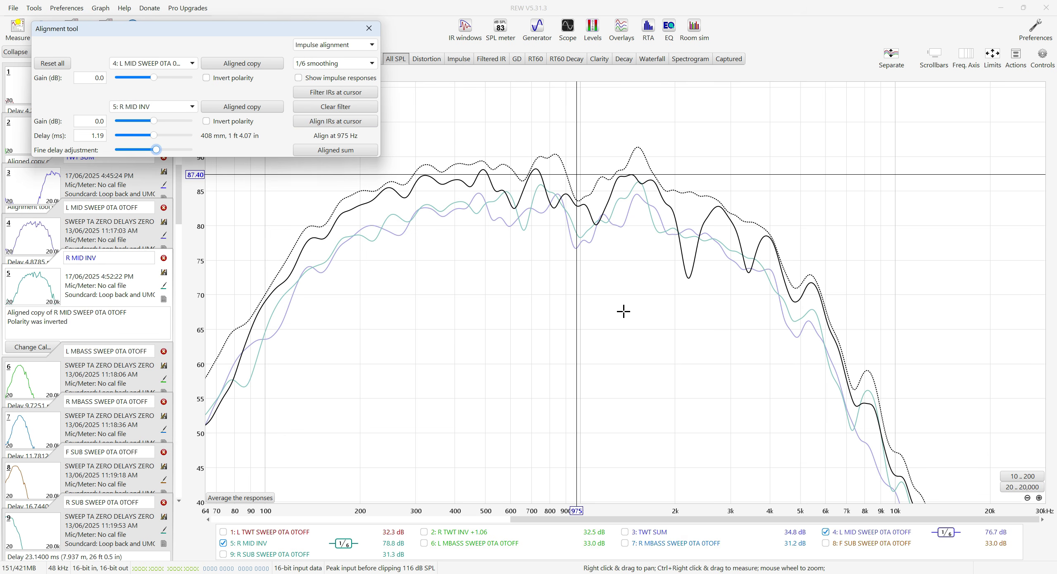
key(Right)
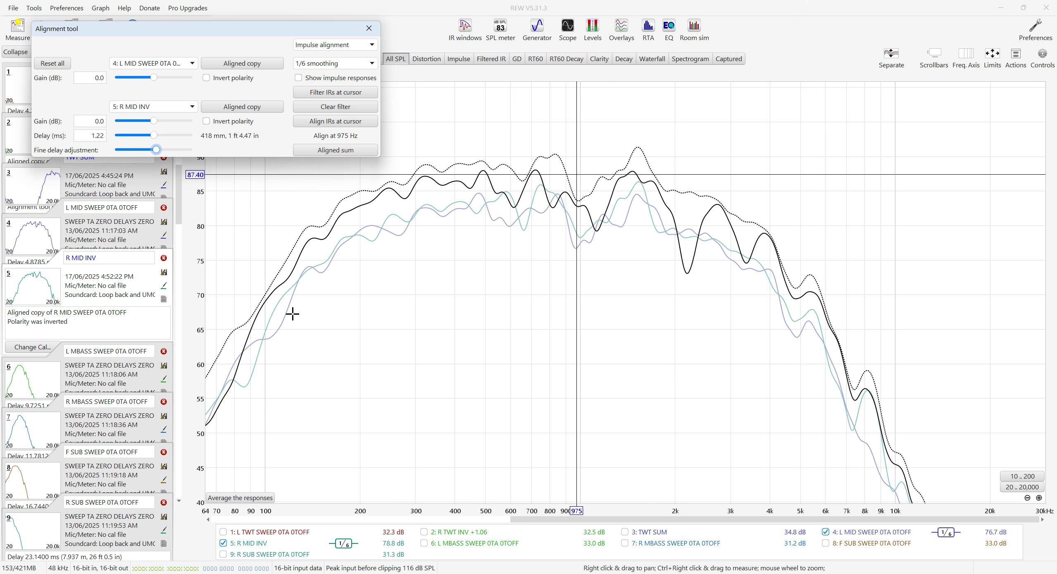
key(Right)
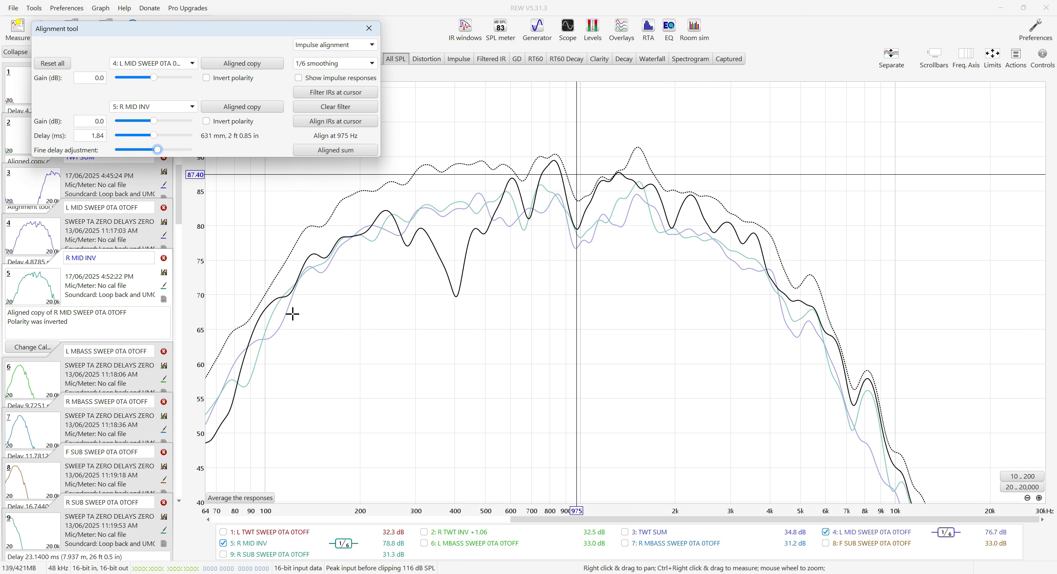
key(Right)
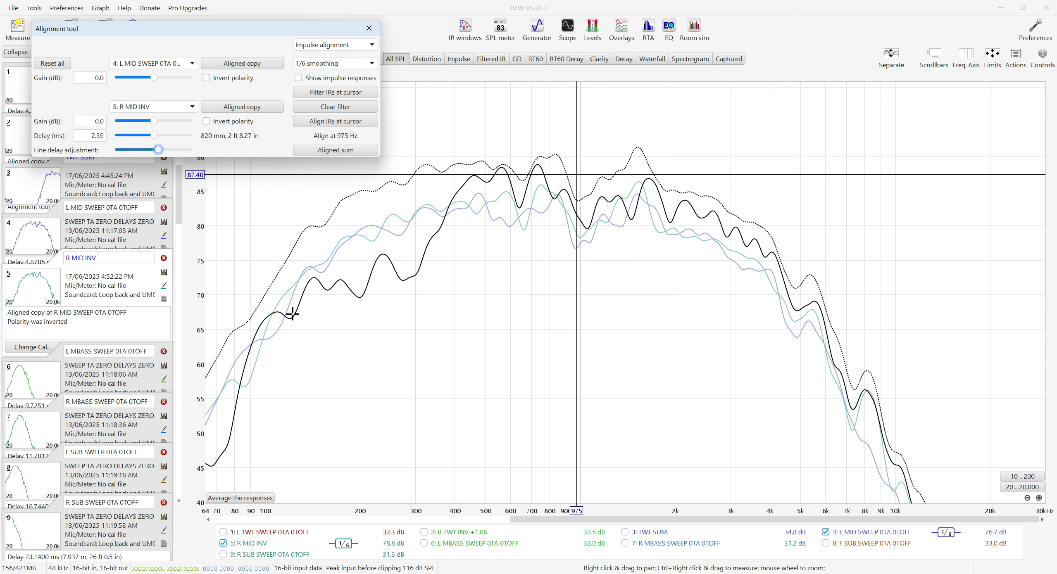
key(Right)
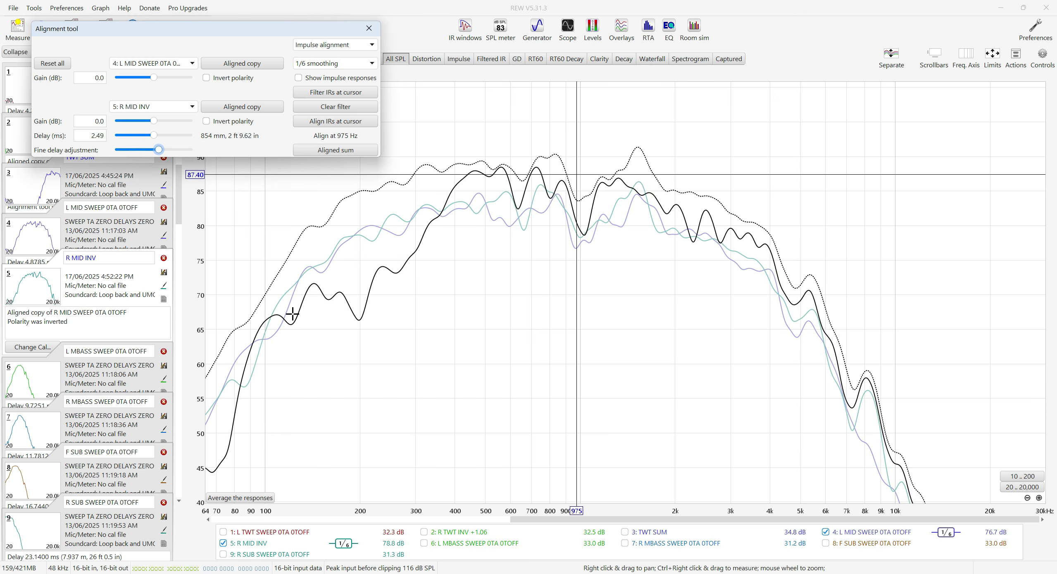
Lower the R MID INV delay in fine increments to 0.64 ms while watching the summed response.
key(Left)
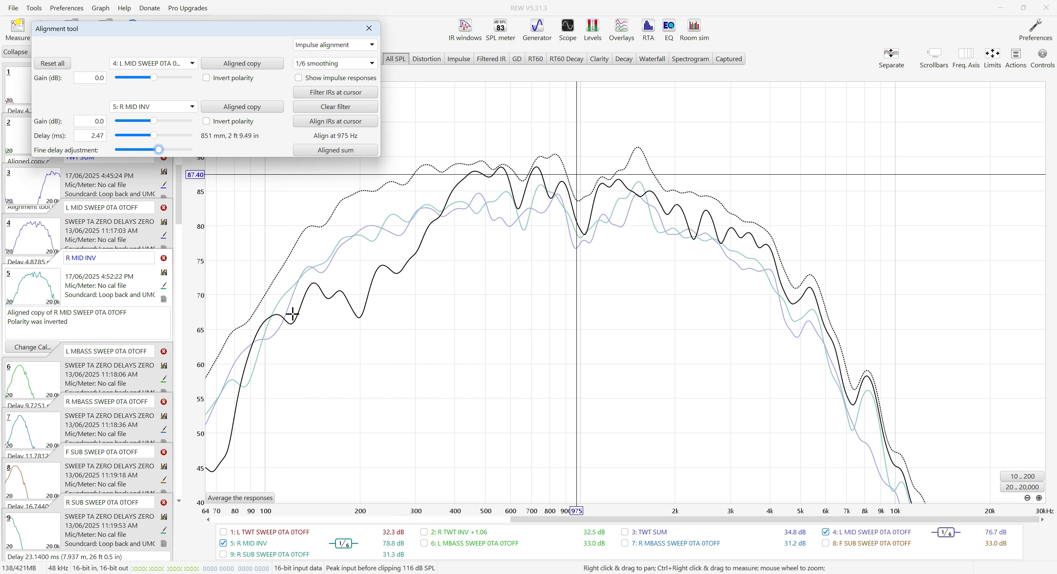
key(Left)
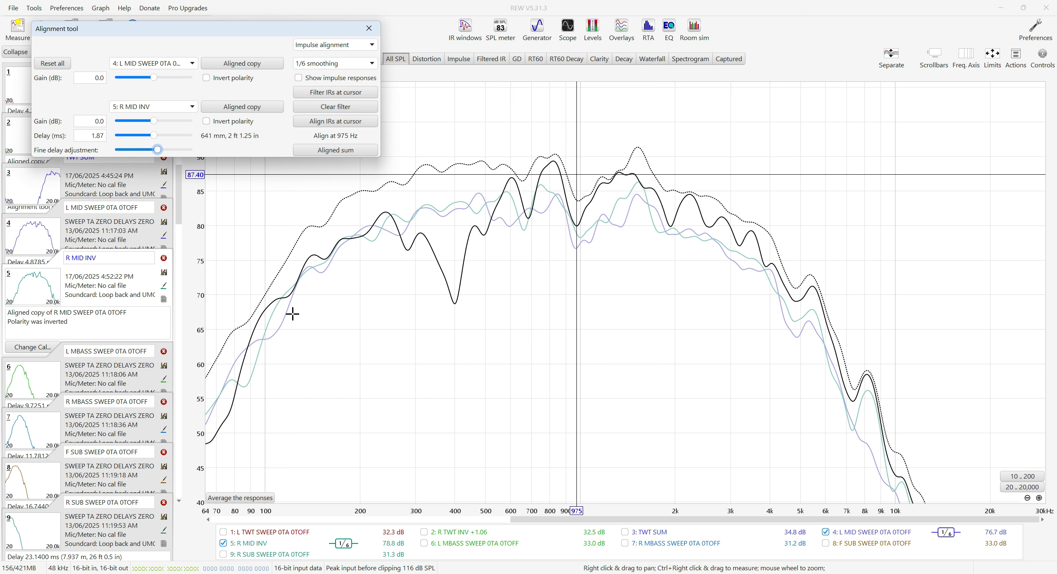
key(Left)
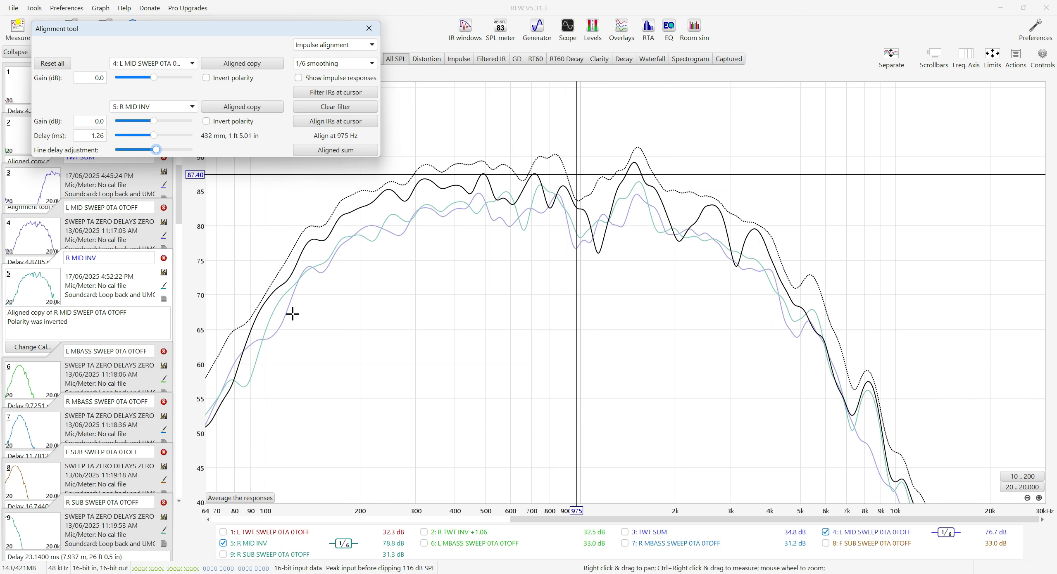
key(Left)
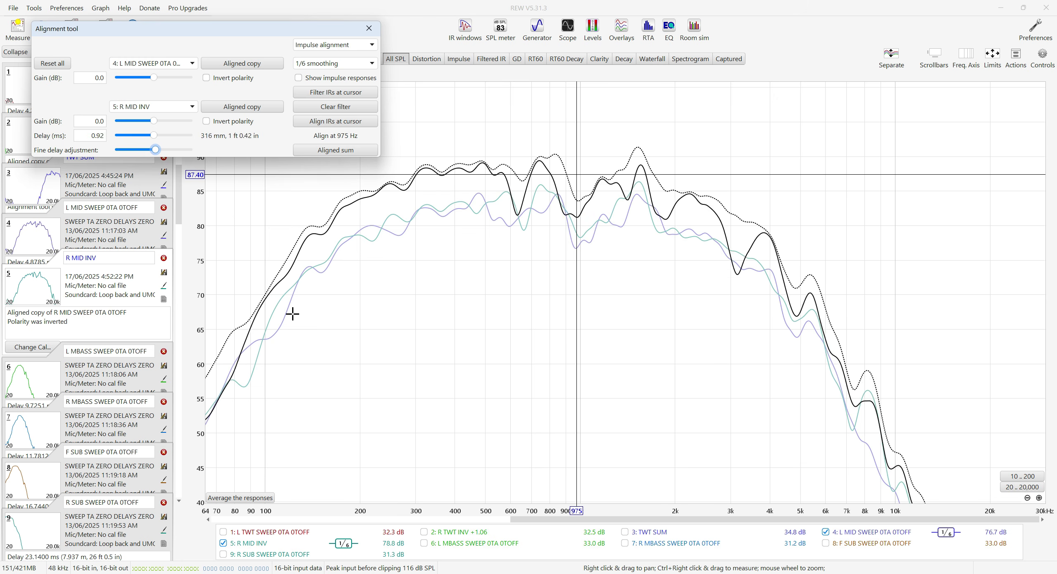
key(Left)
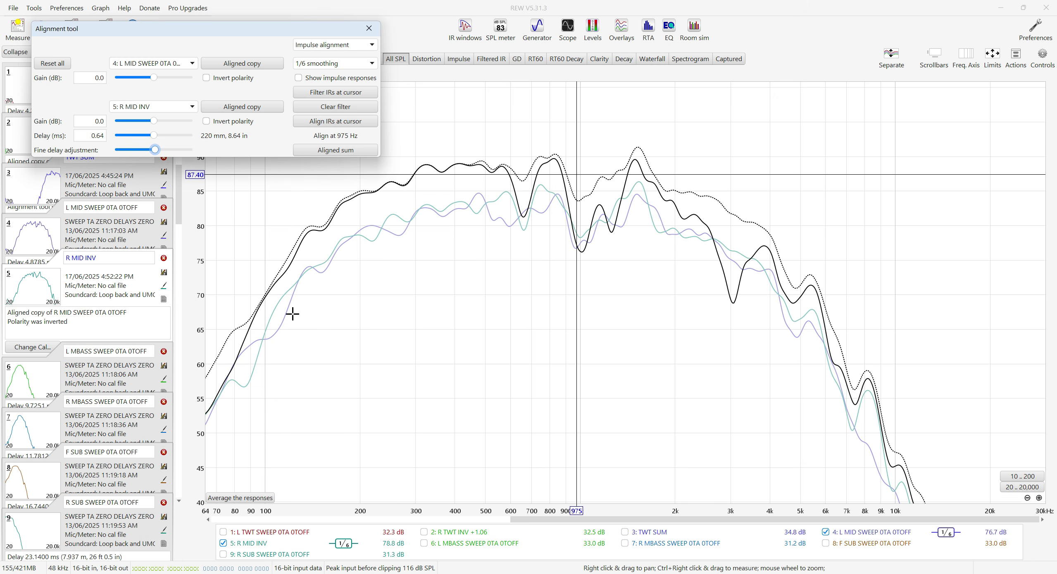
Raise the R MID INV delay in fine increments to 1.41 ms to test the summation with L MID SWEEP.
key(Right)
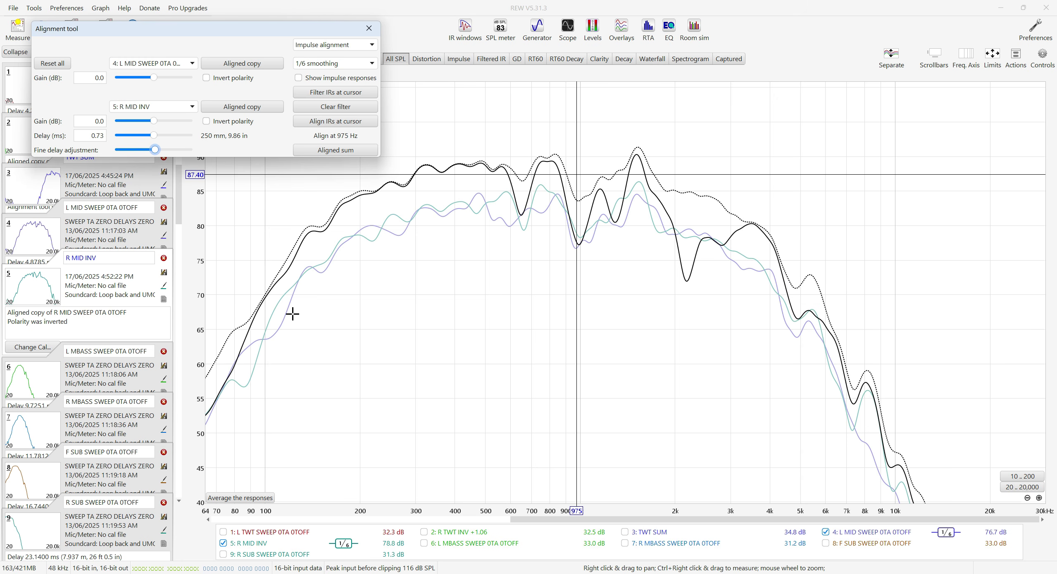
key(Right)
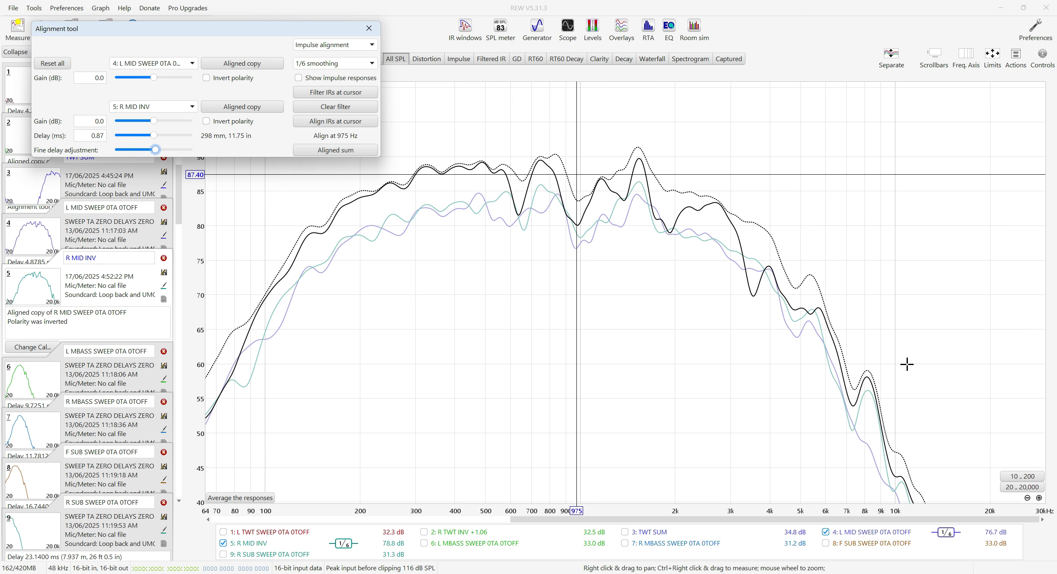
key(Right)
key(Right)
key(Right)
key(Right)
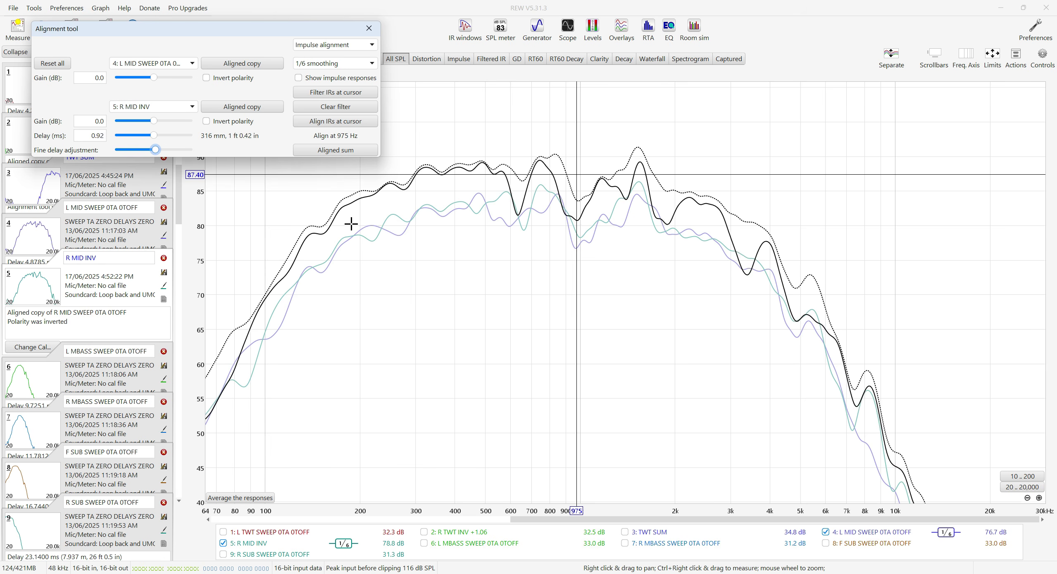
key(Right)
key(Right)
key(Right)
key(Right)
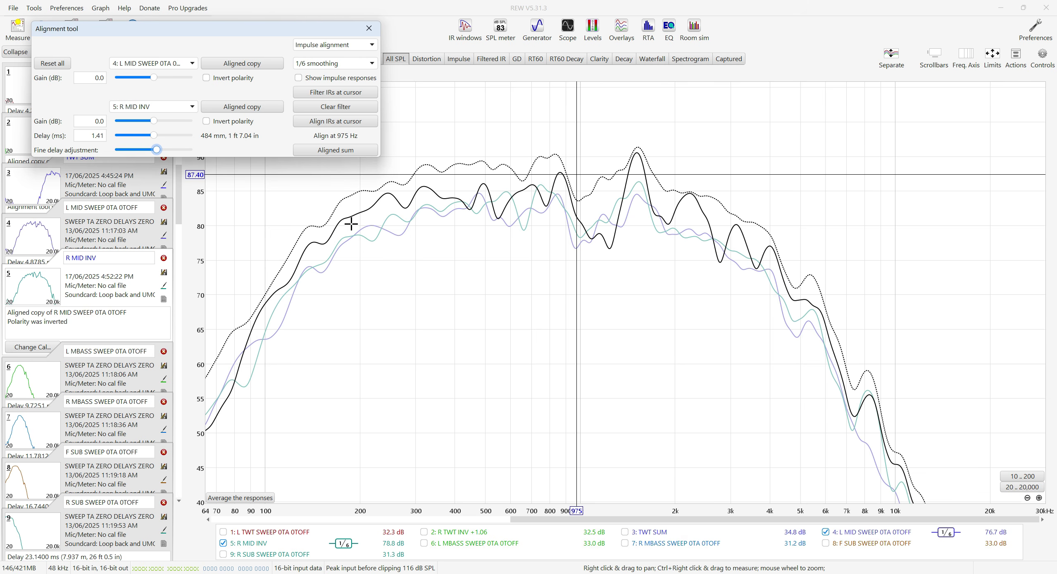
Bring the R MID INV delay back down in fine increments to 0.25 ms, comparing the sum with the dotted curve.
key(Left)
key(Left)
key(Left)
key(Left)
key(Left)
key(Left)
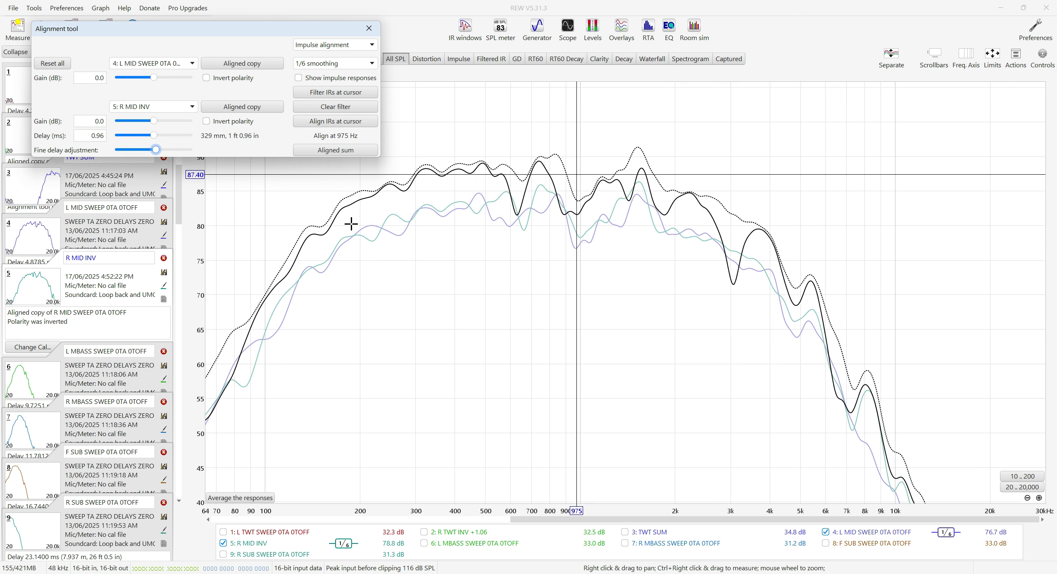
key(Left)
key(Left)
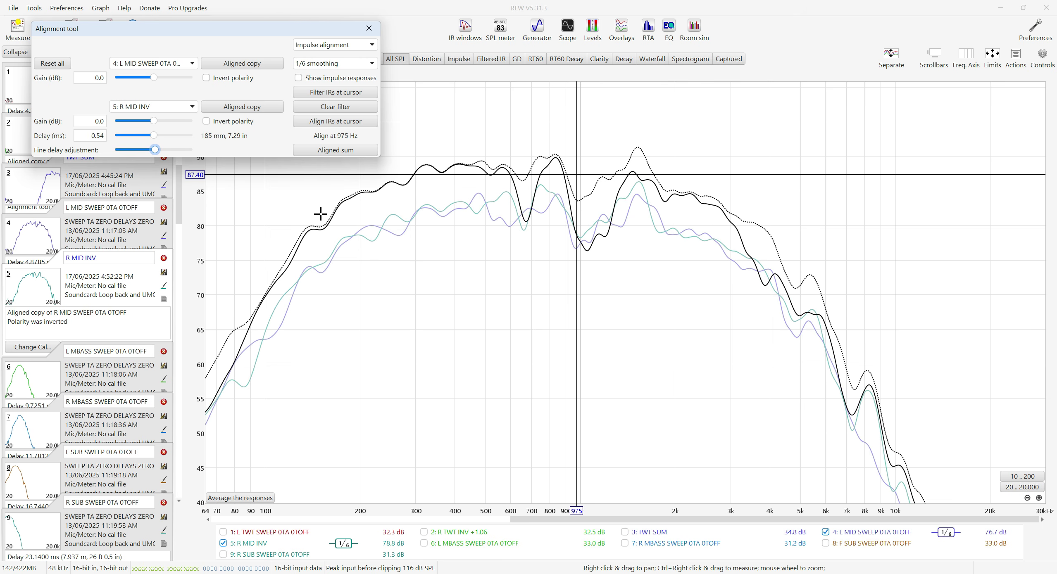
key(Left)
key(Left)
key(Left)
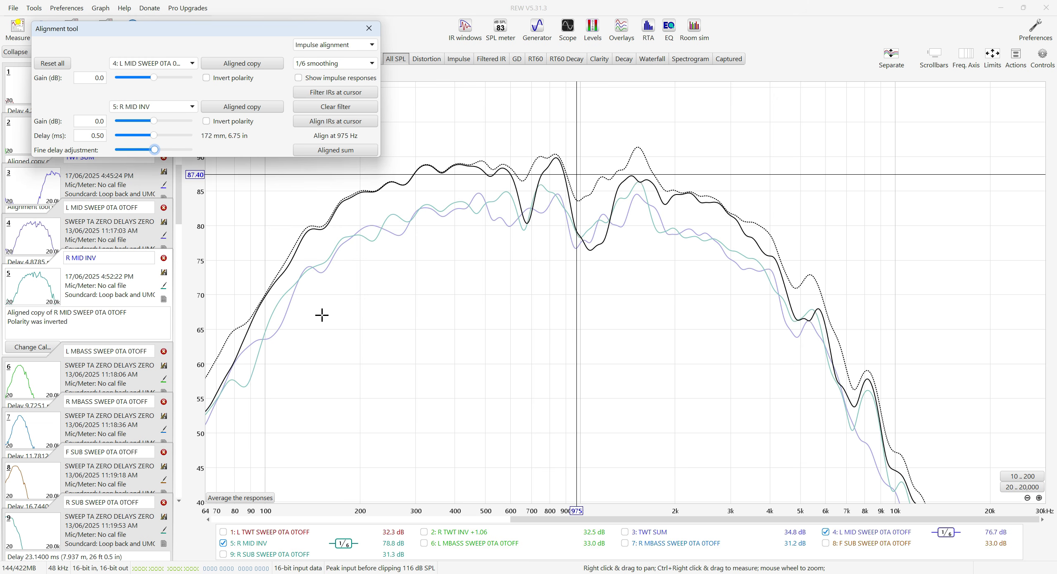
key(Left)
key(Left)
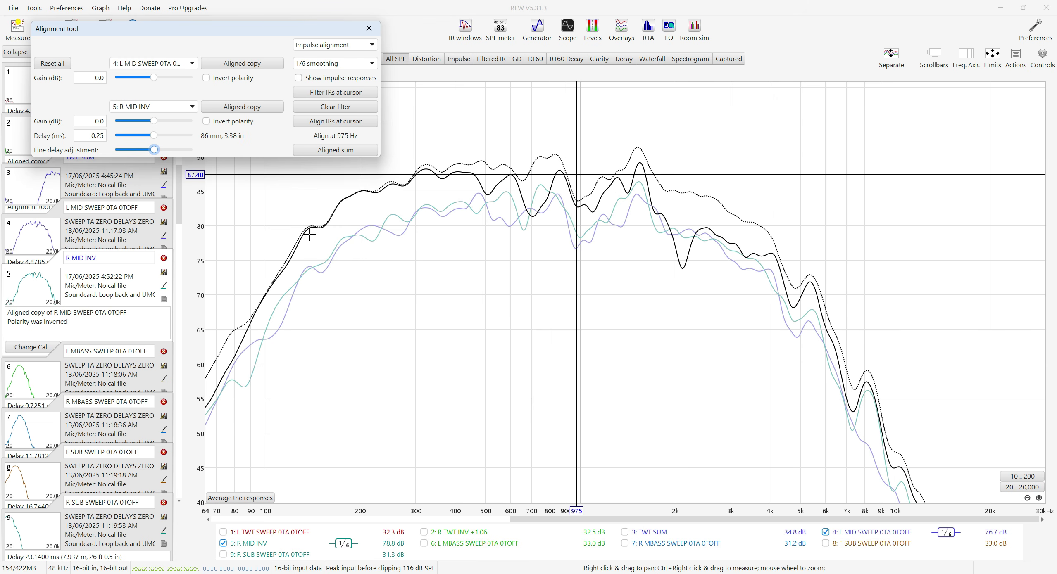
Sweep the R MID INV delay down into negative values, to -2.66 ms, checking the summed response along the way.
key(Left)
key(Left)
key(Left)
key(Left)
key(Left)
key(Left)
key(Left)
key(Left)
key(Left)
key(Left)
key(Left)
key(Left)
key(Left)
key(Left)
key(Left)
key(Left)
key(Left)
key(Left)
key(Left)
key(Left)
key(Left)
key(Left)
key(Left)
key(Left)
key(Left)
key(Left)
key(Left)
key(Left)
key(Left)
key(Left)
key(Left)
key(Left)
key(Left)
key(Left)
key(Left)
key(Left)
key(Left)
key(Left)
key(Left)
key(Left)
key(Left)
key(Left)
key(Left)
key(Left)
key(Left)
key(Left)
key(Left)
key(Left)
key(Left)
key(Left)
key(Left)
key(Left)
key(Left)
key(Left)
key(Left)
key(Left)
key(Left)
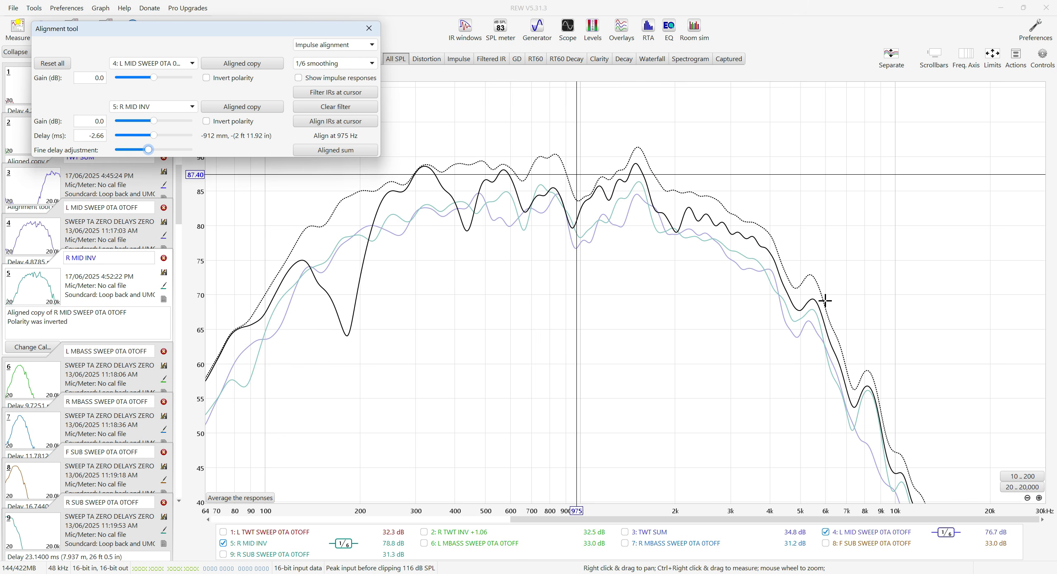
Raise the R MID INV delay in fine increments from the negative range up to 0.60 ms, comparing the sum with the dotted curve.
key(Right)
key(Right)
key(Right)
key(Right)
key(Right)
key(Right)
key(Right)
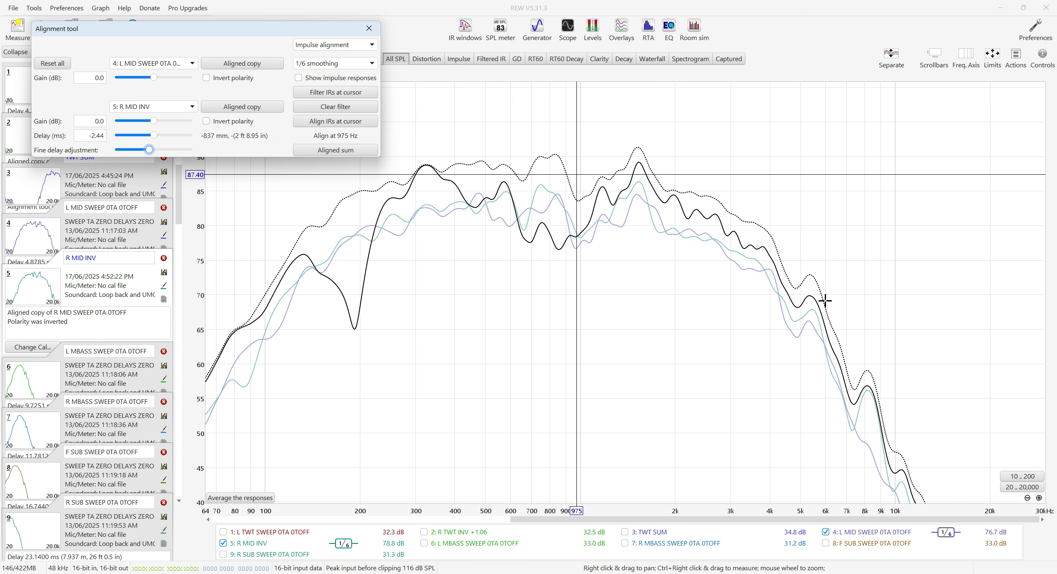
key(Right)
key(Right)
key(Right)
key(Right)
key(Right)
key(Right)
key(Right)
key(Right)
key(Right)
key(Right)
key(Right)
key(Right)
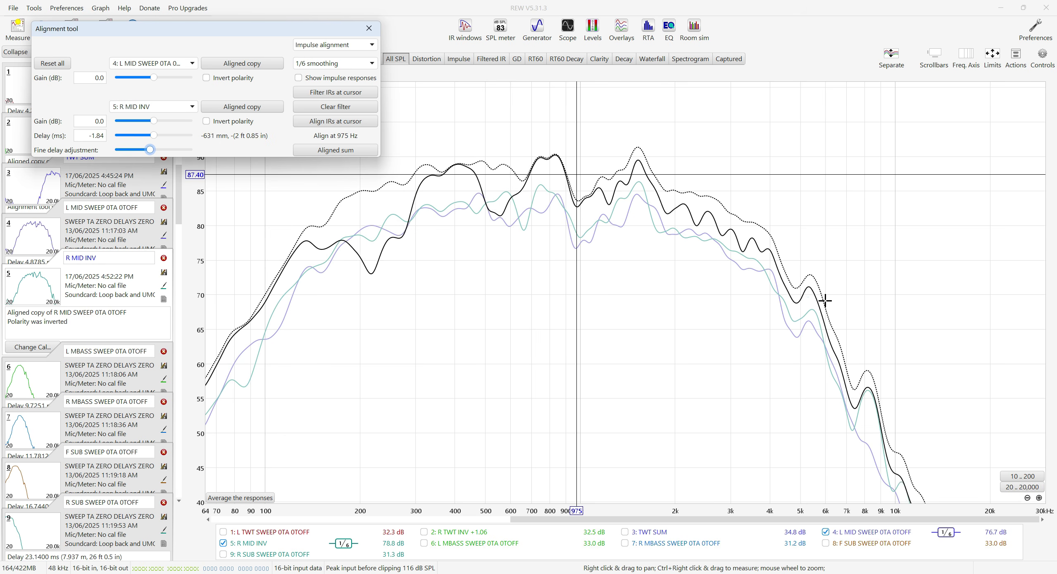
key(Right)
key(Right)
key(Right)
key(Right)
key(Right)
key(Right)
key(Right)
key(Right)
key(Right)
key(Right)
key(Right)
key(Right)
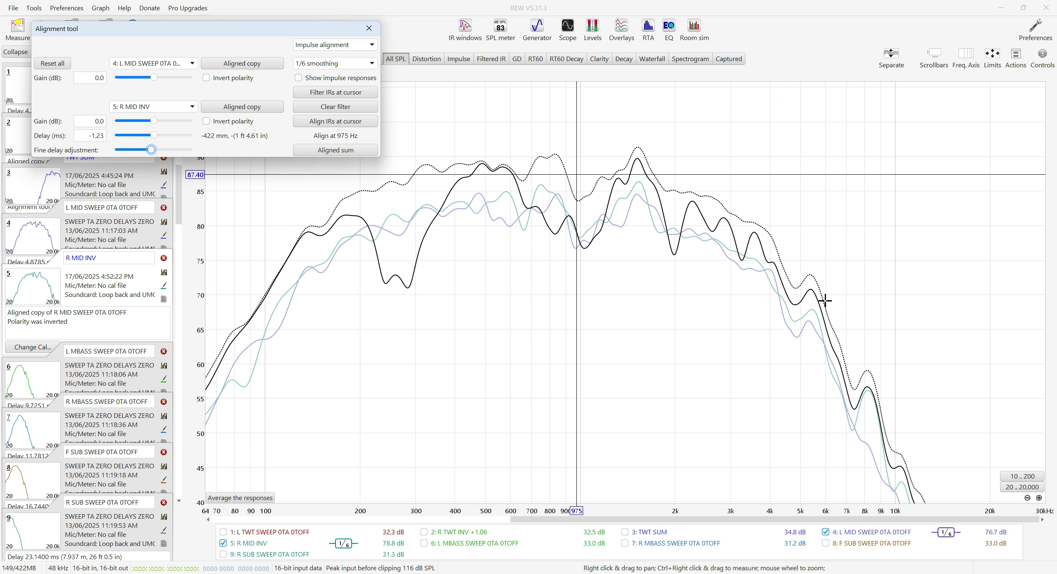
key(Right)
key(Right)
key(Right)
key(Right)
key(Right)
key(Right)
key(Right)
key(Right)
key(Right)
key(Right)
key(Right)
key(Right)
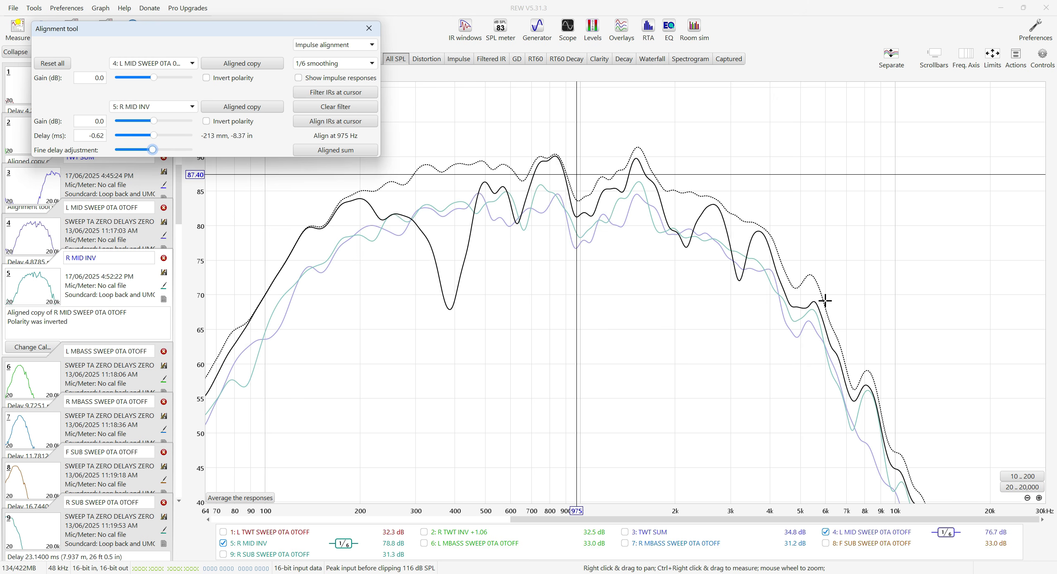
key(Right)
key(Right)
key(Right)
key(Right)
key(Right)
key(Right)
key(Right)
key(Right)
key(Right)
key(Right)
key(Right)
key(Right)
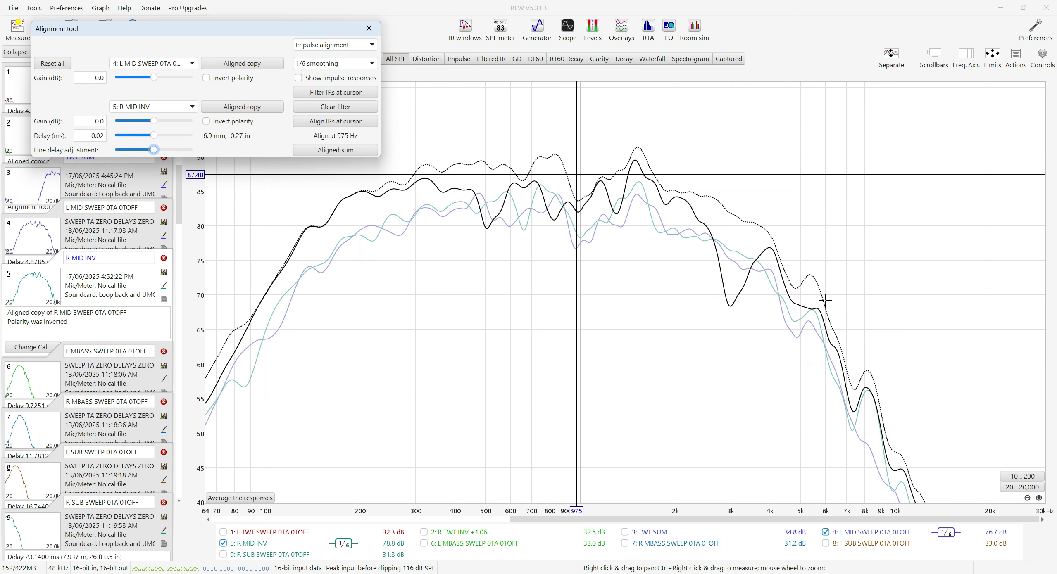
key(Right)
key(Right)
key(Right)
key(Right)
key(Right)
key(Right)
key(Right)
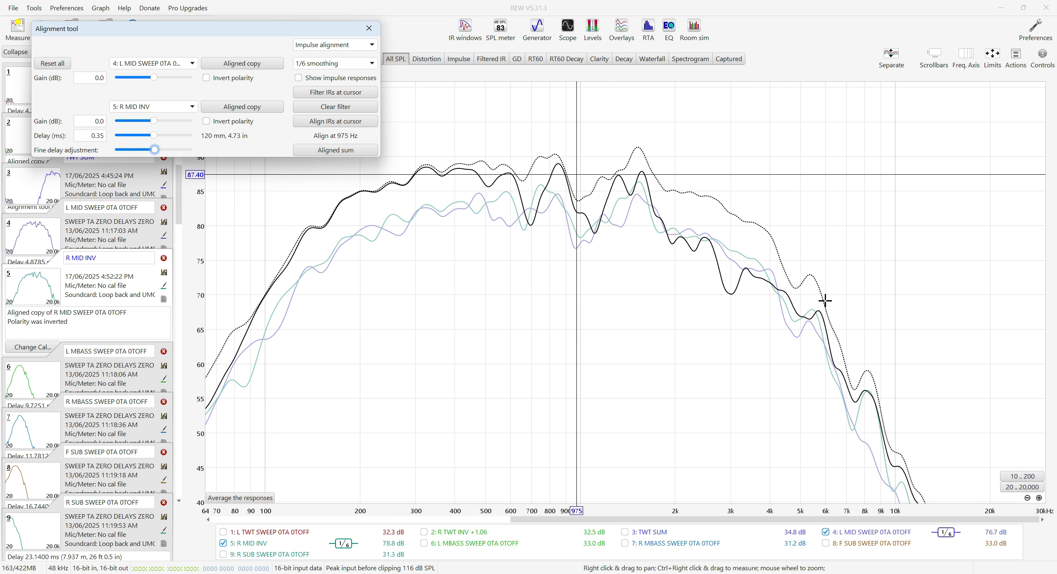
key(Right)
key(Right)
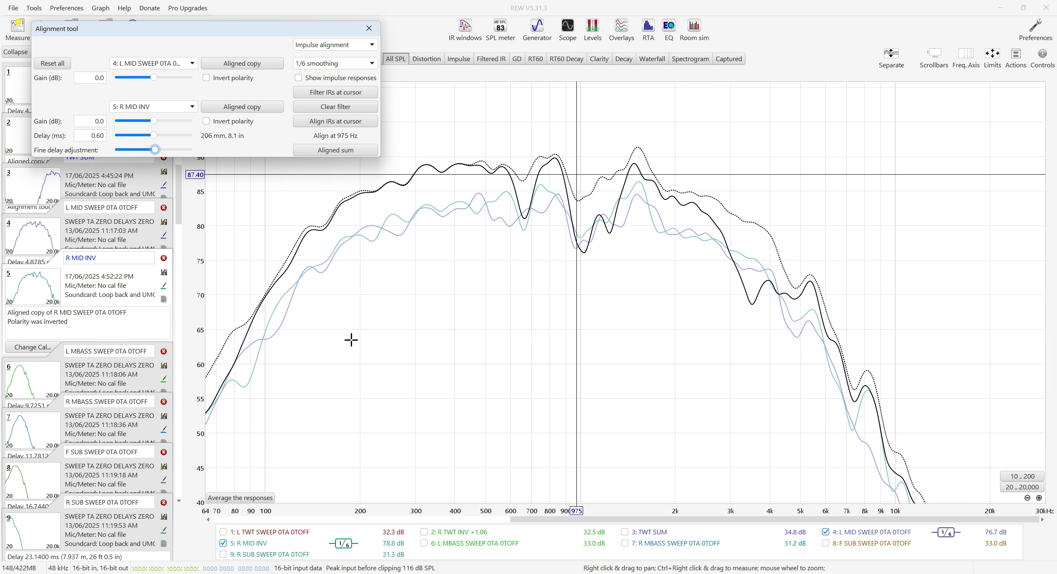
Continue raising the R MID INV delay in fine increments to 1.60 ms to test the summed response.
key(Right)
key(Right)
key(Right)
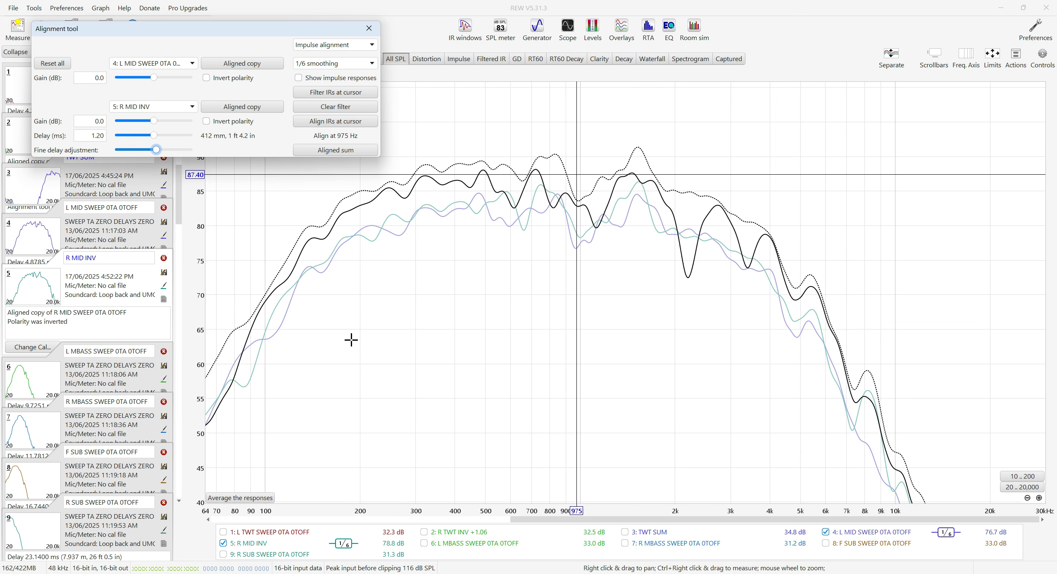
key(Right)
key(Right)
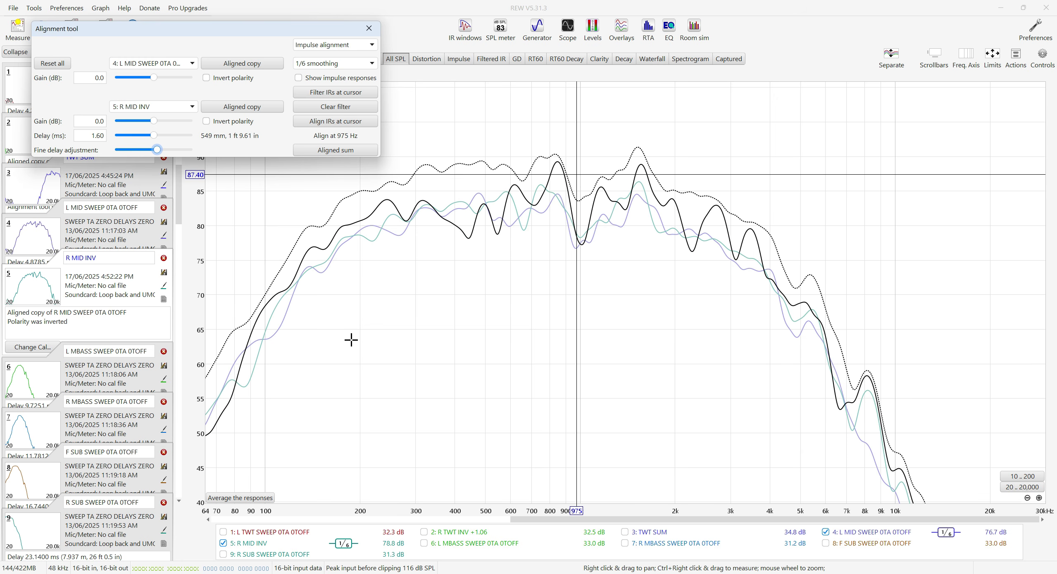
Lower the R MID INV delay in fine increments to 0.89 ms while watching the sum with L MID SWEEP.
key(Left)
key(Left)
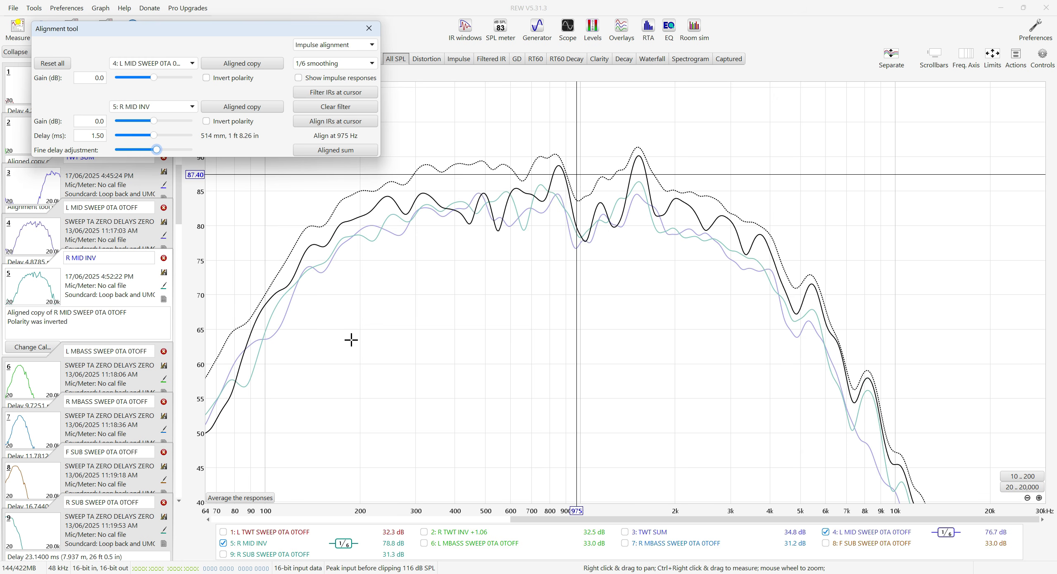
key(Left)
key(Left)
key(Left)
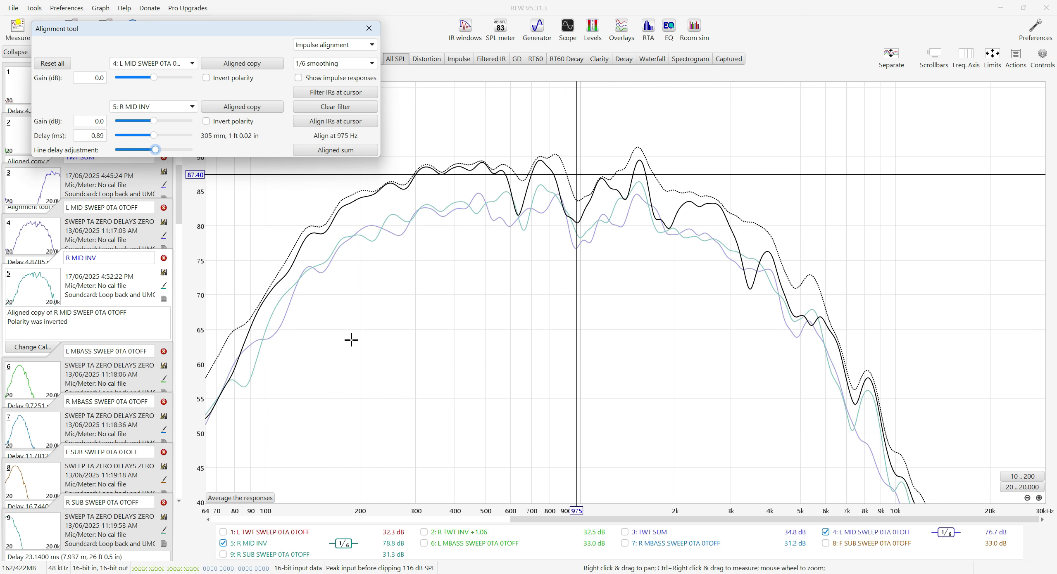
Raise the R MID INV delay again in fine increments to 1.32 ms to recheck the summation.
key(Right)
key(Right)
key(Right)
key(Right)
key(Right)
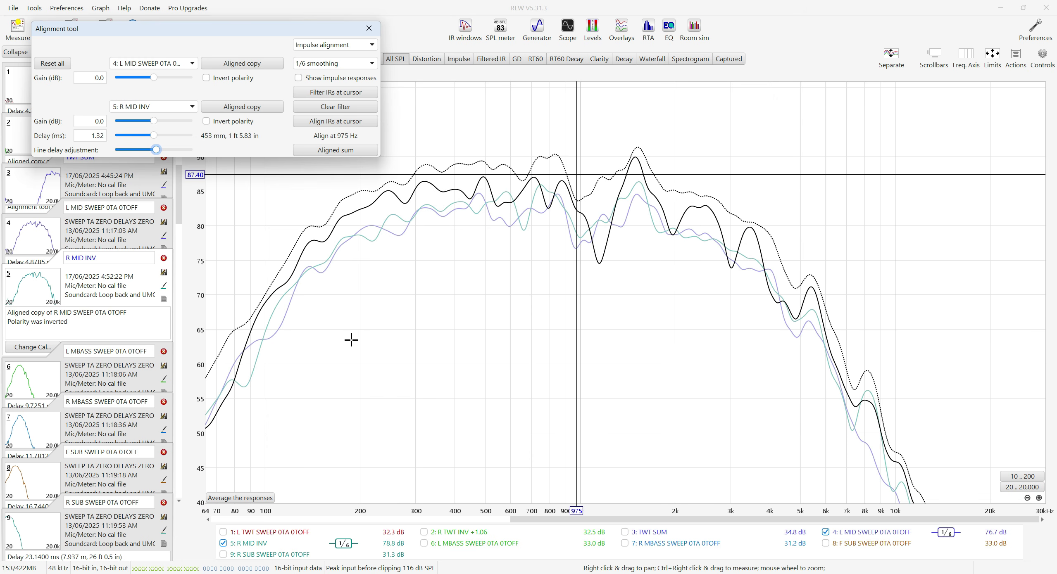
Bring the R MID INV delay down in fine increments to 0.47 ms, checking the sum against the dotted curve.
key(Left)
key(Left)
key(Left)
key(Left)
key(Left)
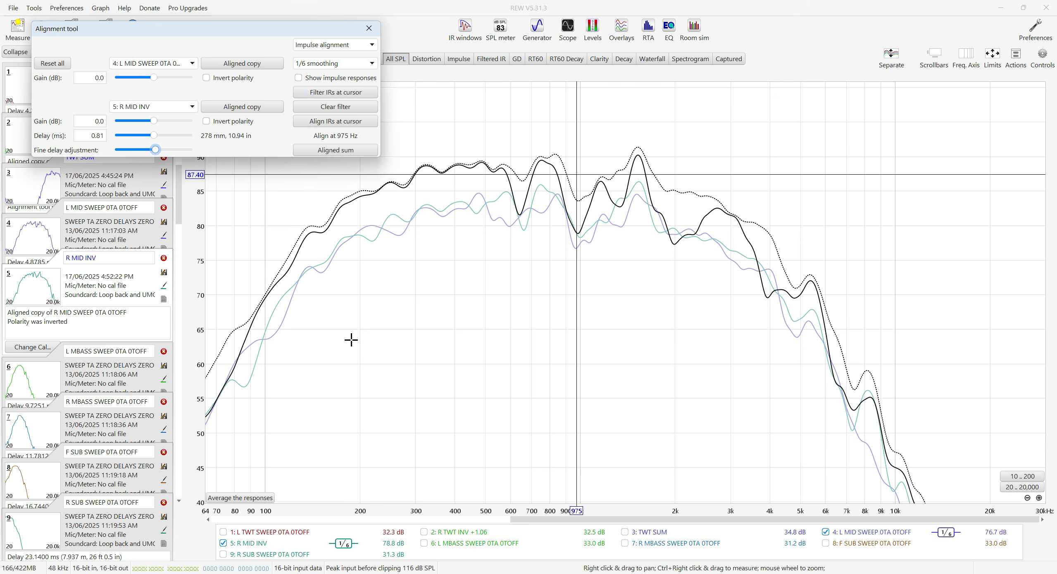
key(Left)
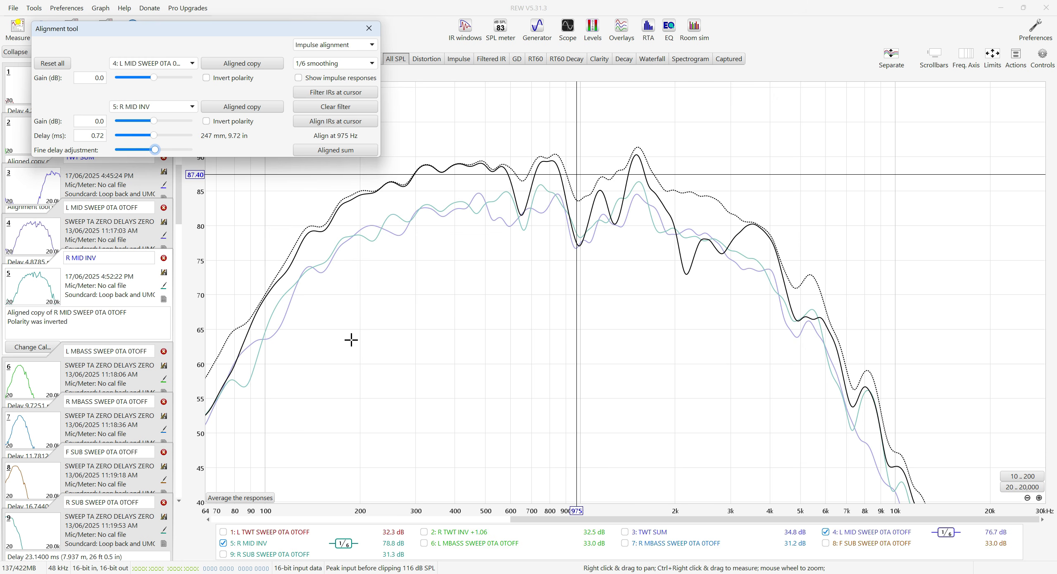
key(Left)
key(Left)
key(Left)
key(Left)
key(Left)
key(Left)
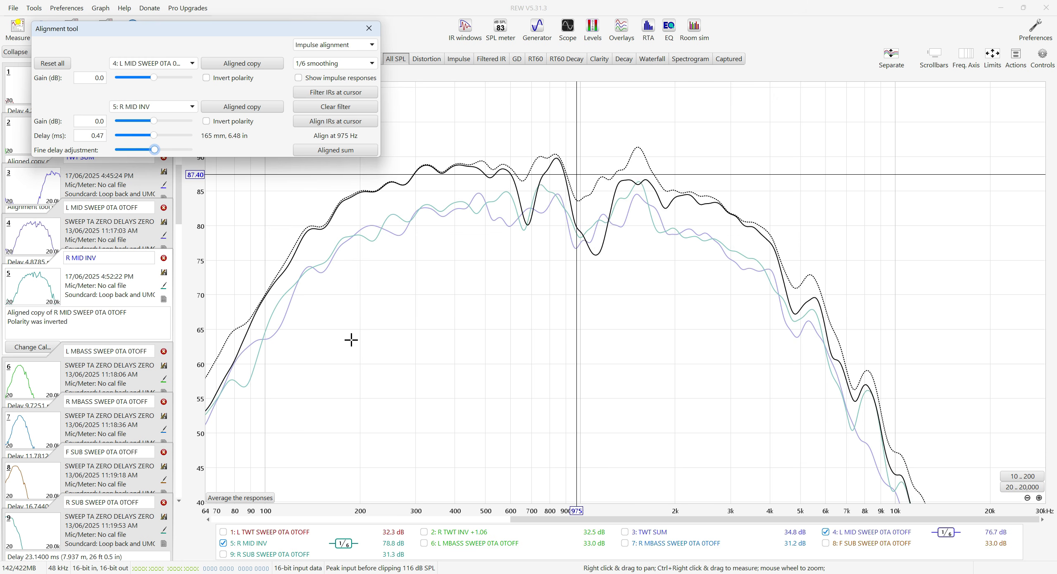
Nudge the R MID INV delay in fine increments around this range, ending at 0.54 ms.
key(Right)
key(Right)
key(Right)
key(Right)
key(Right)
key(Right)
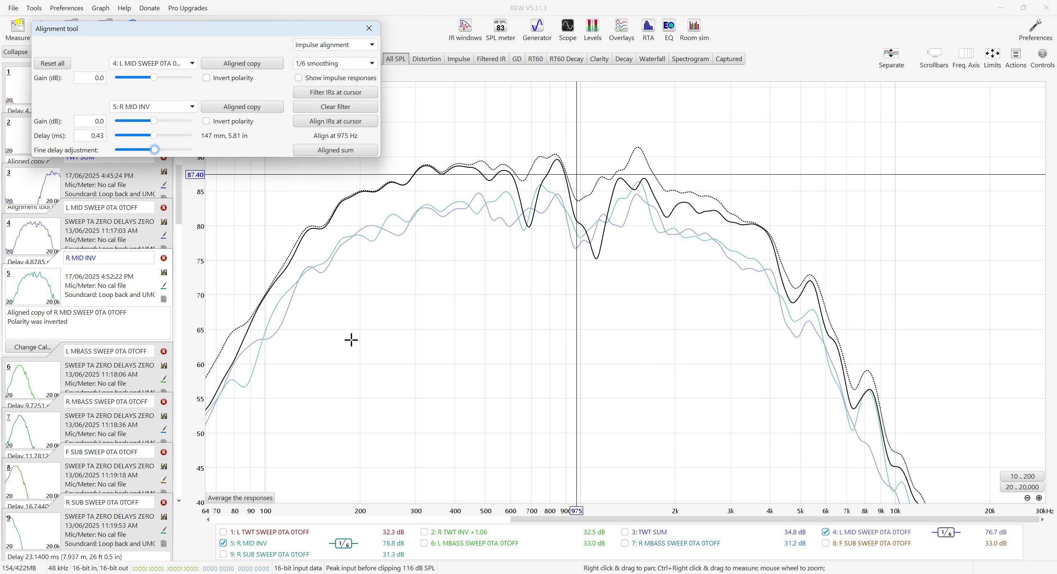
key(Right)
key(Right)
key(Right)
key(Right)
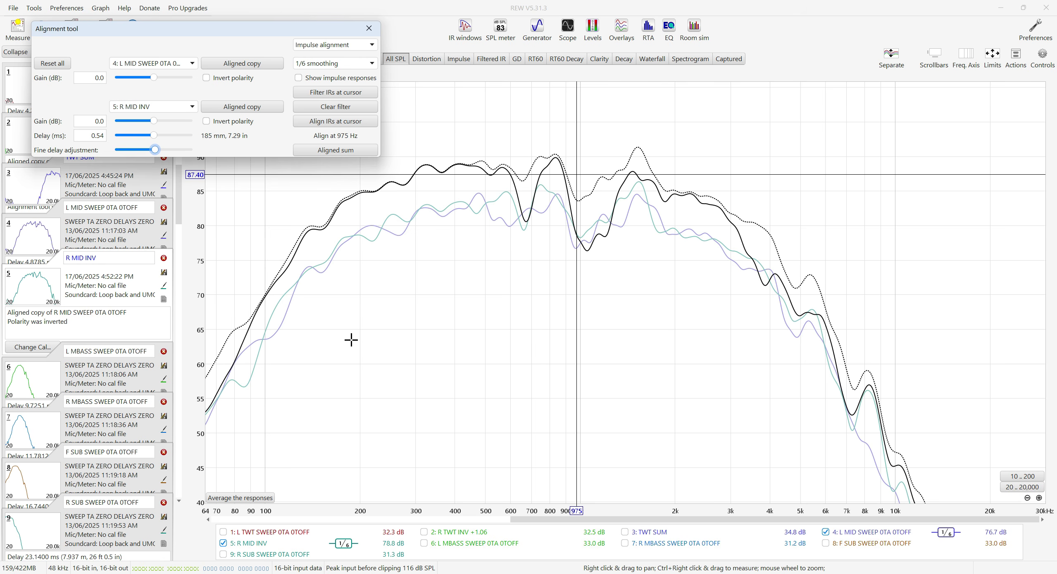
Set the R MID INV delay to exactly 0.11 ms.
click(83, 139)
key(BackSpace)
key(BackSpace)
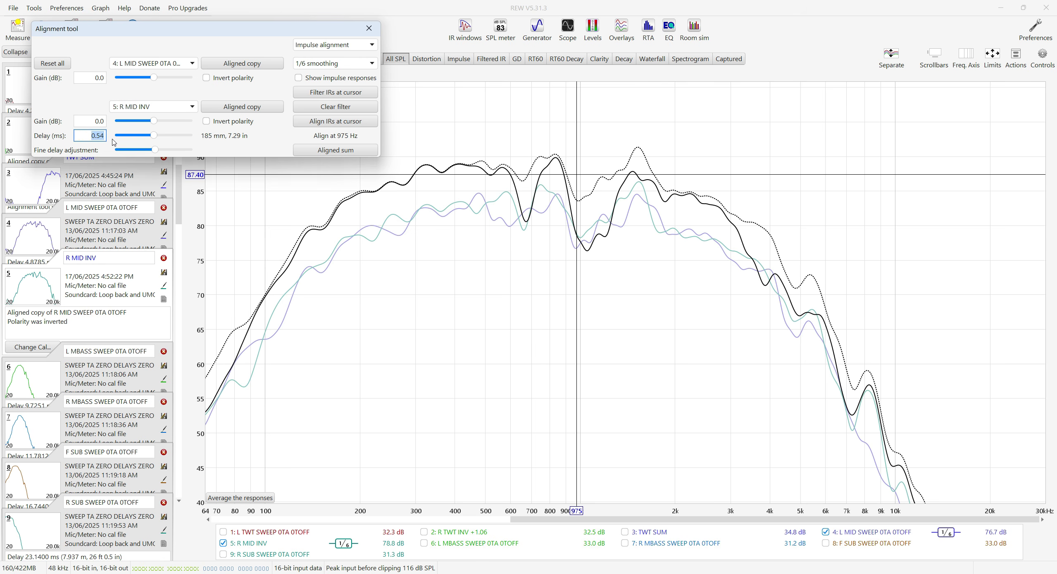
text(11)
key(Return)
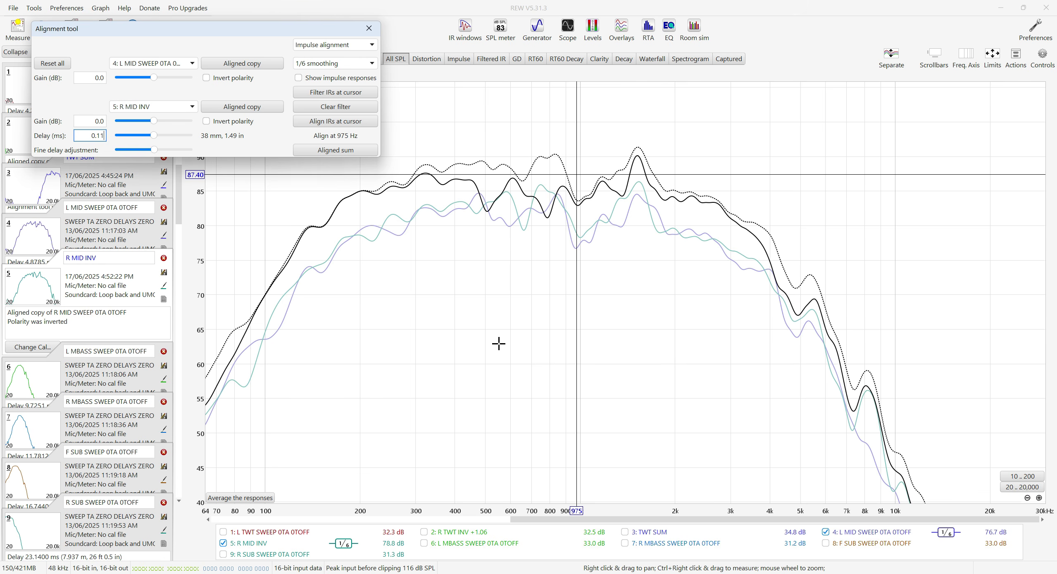
Raise the R MID INV delay in fine increments to 0.25 ms to see how the sum changes.
drag(154, 150, 165, 151)
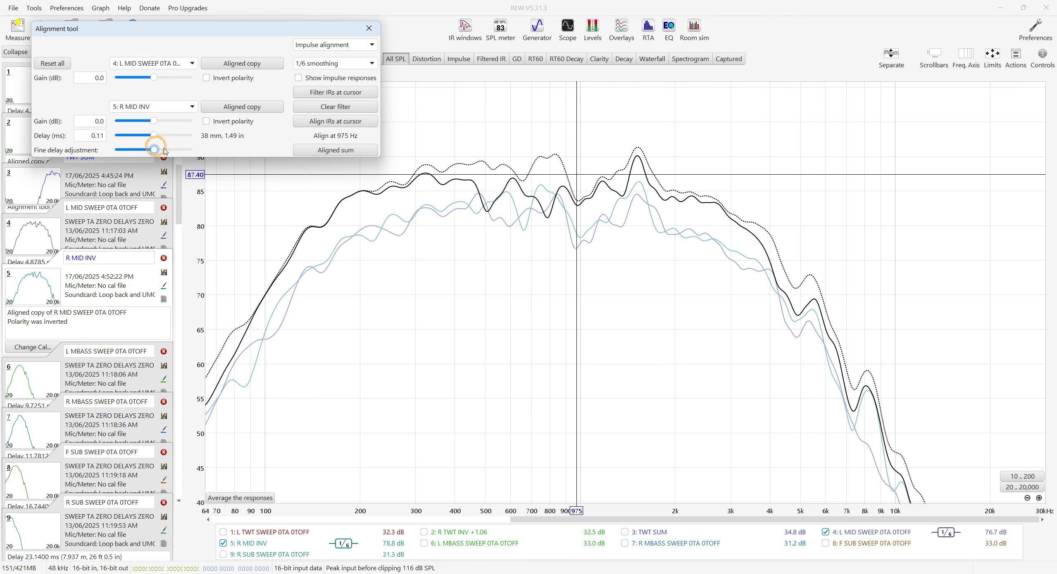
key(Right)
key(Right)
key(Right)
key(Right)
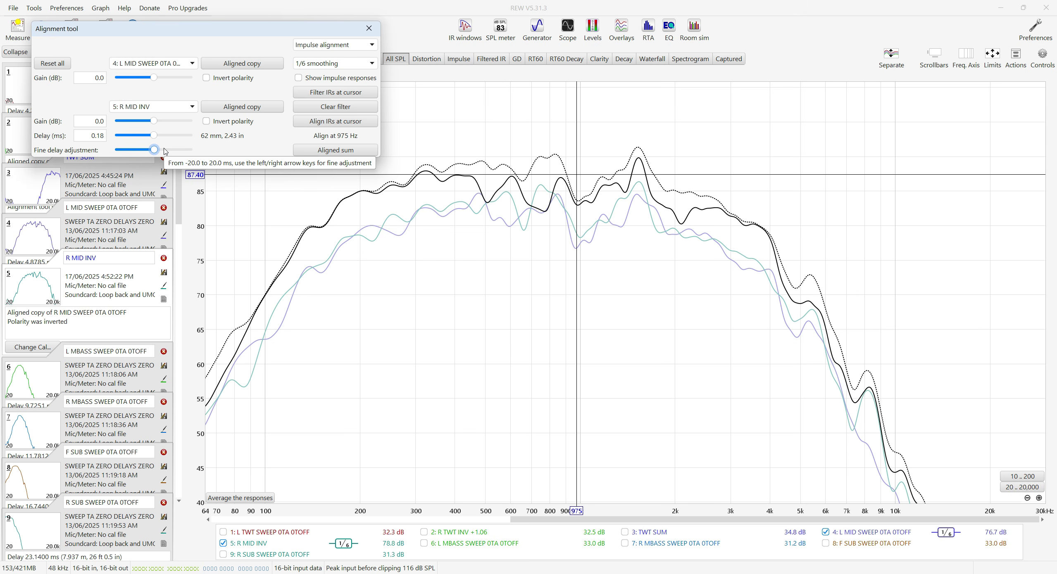
key(Right)
key(Right)
key(Right)
key(Right)
key(Right)
key(Right)
key(Right)
key(Right)
key(Right)
key(Right)
key(Right)
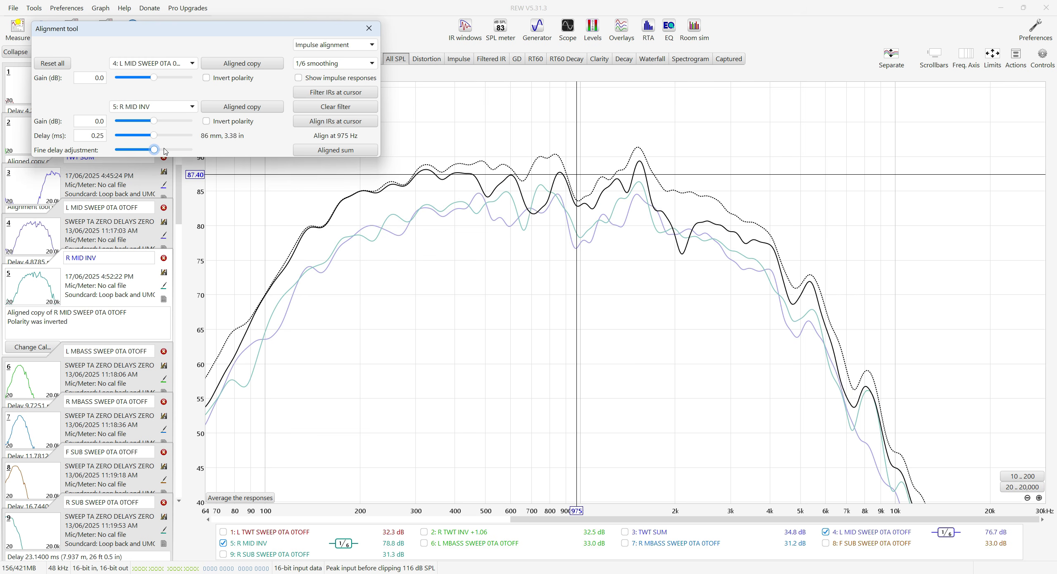
Lower the R MID INV delay in fine increments to 0.17 ms while comparing the summed response.
key(Left)
key(Left)
key(Left)
key(Left)
key(Left)
key(Left)
key(Left)
key(Left)
key(Left)
key(Left)
key(Left)
key(Left)
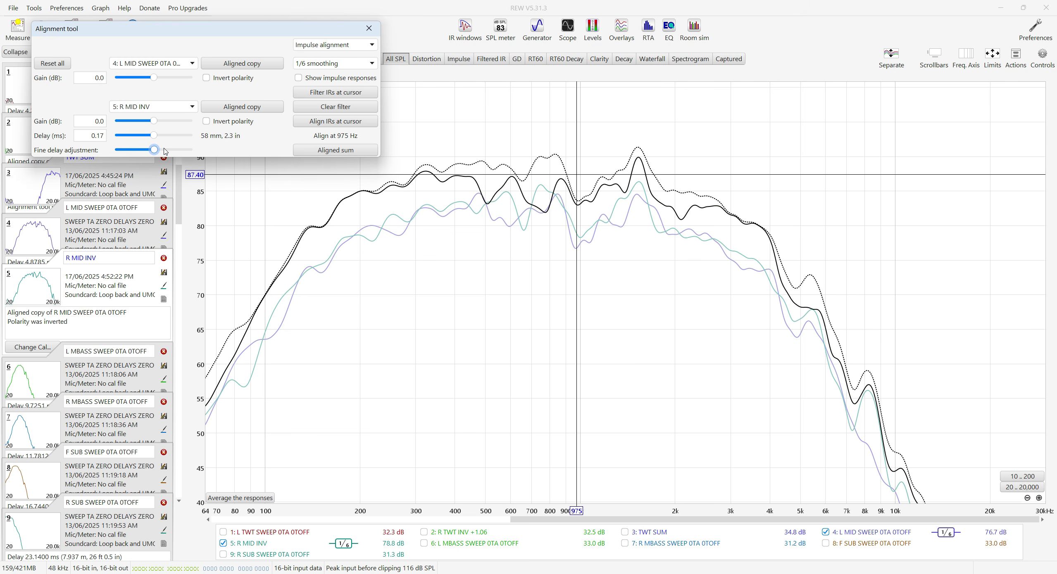
key(Right)
key(Right)
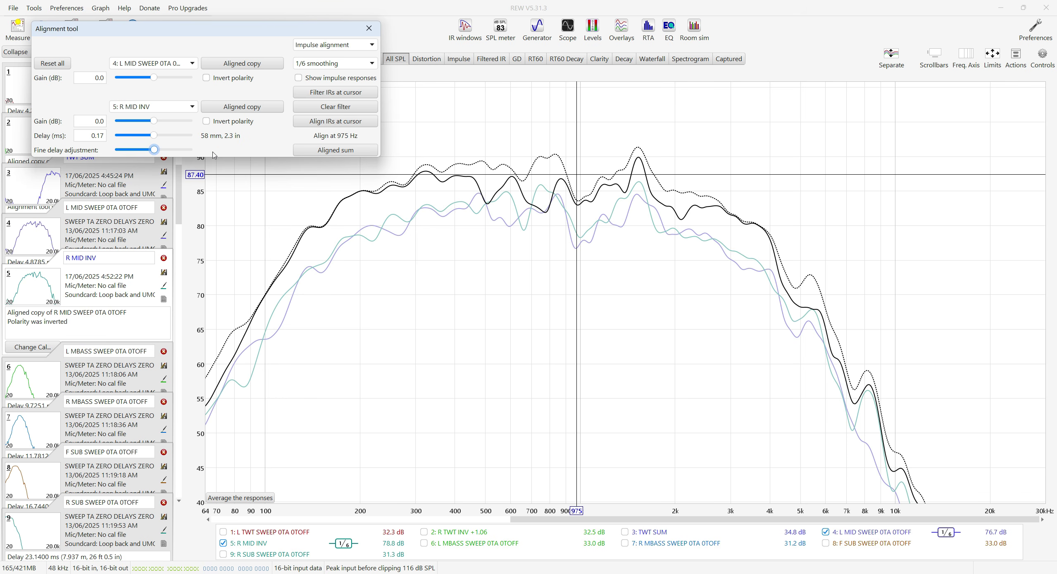
Step the R MID INV delay back and forth in fine increments, ending at 0.19 ms, to compare small changes in the sum.
key(Left)
key(Left)
key(Right)
key(Right)
key(Left)
key(Left)
key(Right)
key(Right)
key(Right)
key(Right)
key(Right)
key(Left)
key(Left)
key(Right)
key(Right)
key(Left)
key(Right)
key(Left)
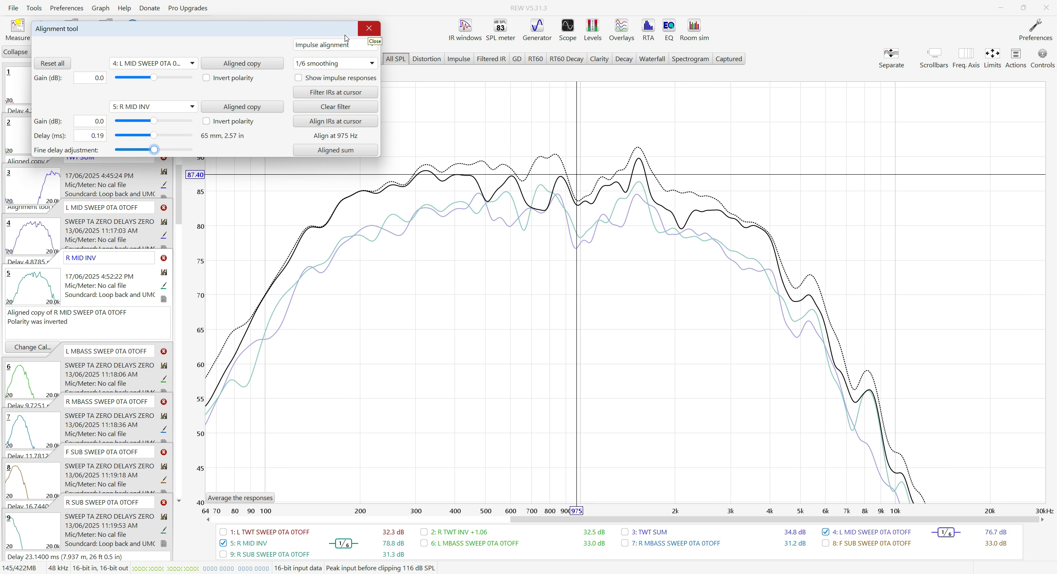
Return the R MID INV delay to 0.11 ms.
click(103, 136)
key(BackSpace)
text(1)
key(Return)
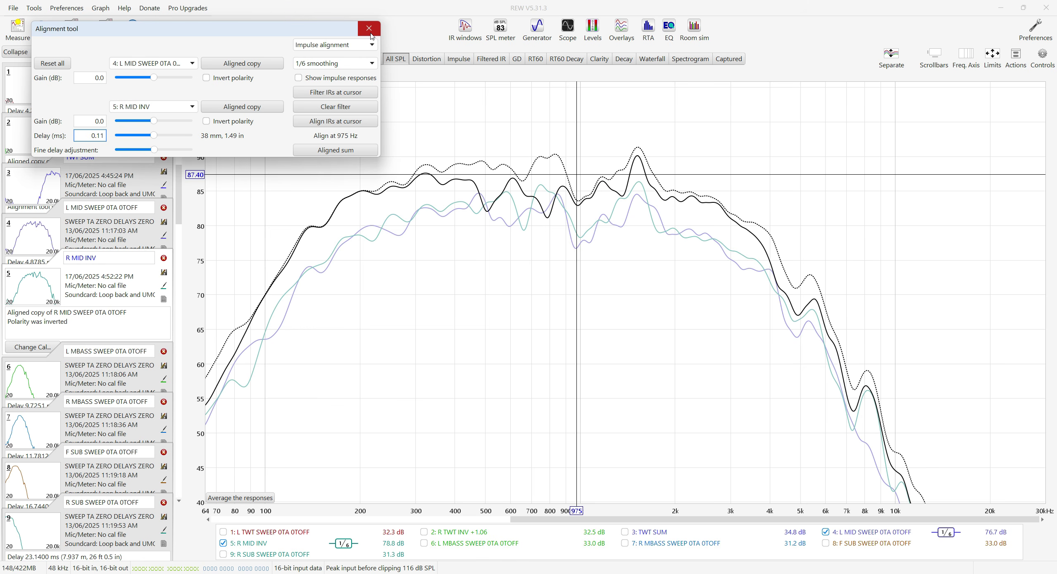
Show the impulse responses below the SPL graph and move the R MID INV gain to 0.2 dB.
click(316, 82)
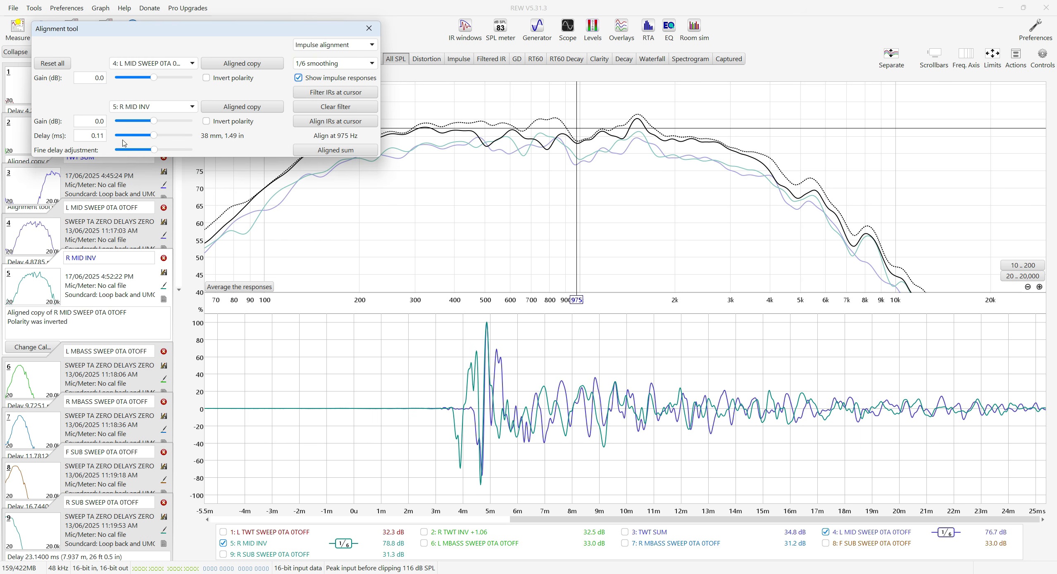
drag(152, 122, 155, 121)
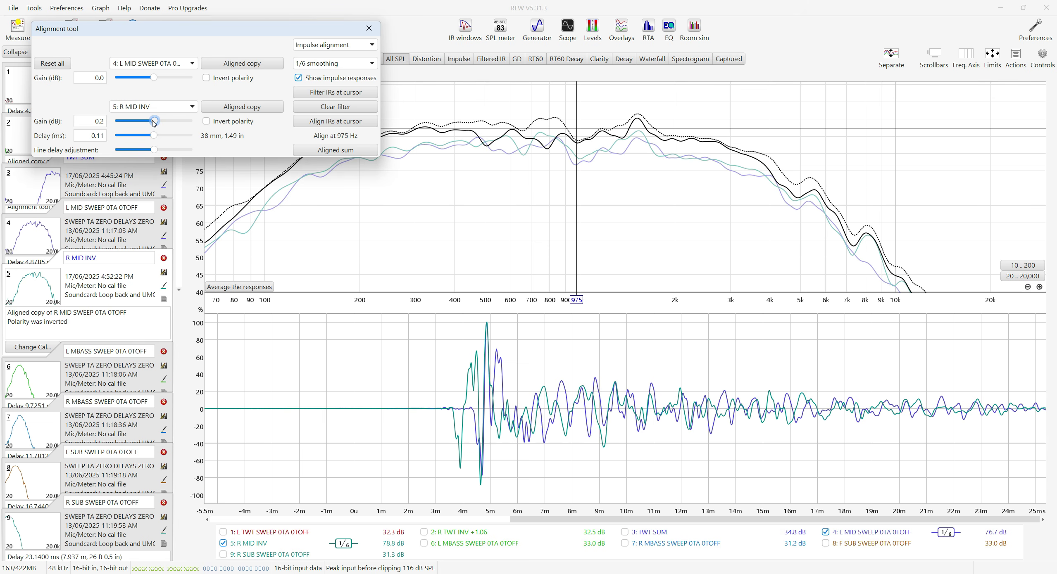
Return the R MID INV gain to 0.0 dB and try its delay at -0.39 ms.
drag(154, 123, 154, 122)
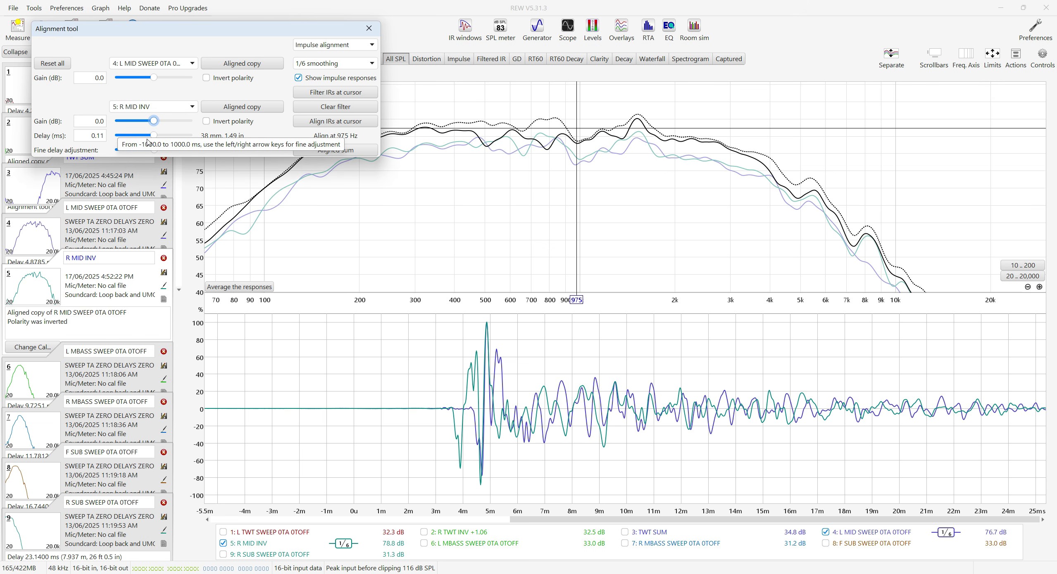
key(Left)
key(Left)
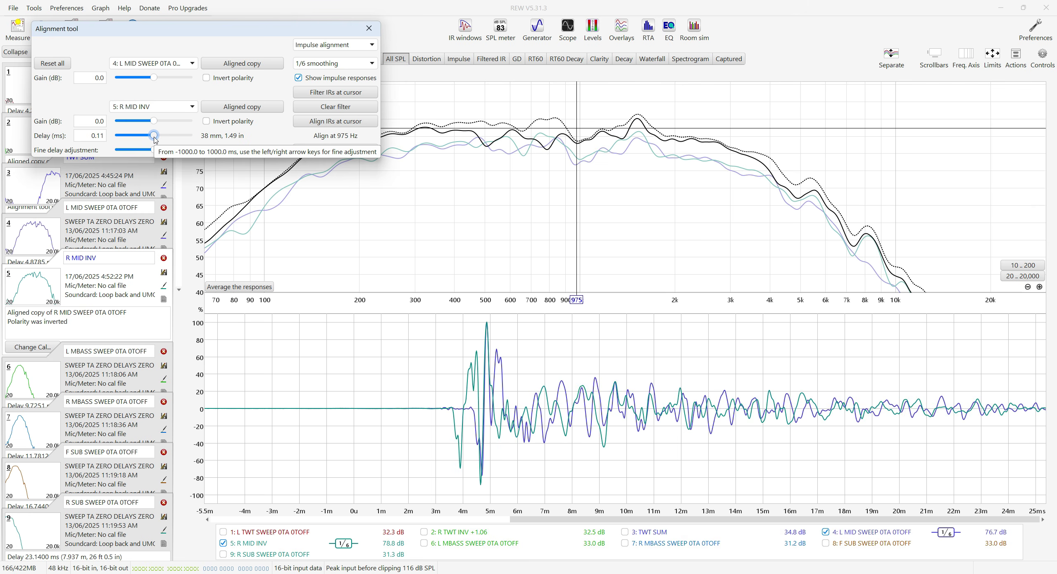
key(Right)
key(Right)
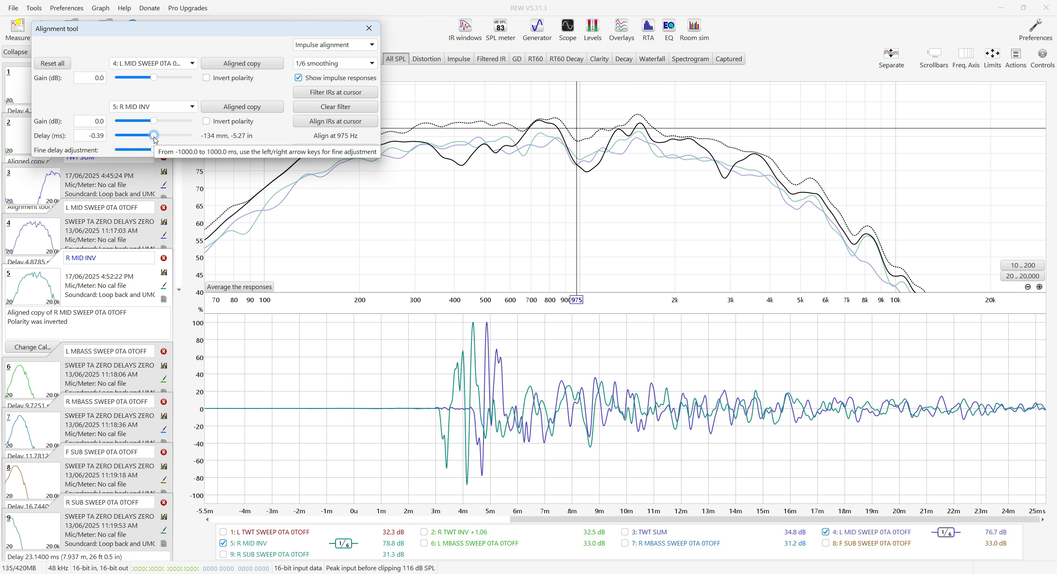
Switch the R MID INV delay repeatedly between -0.39 ms and 0.11 ms to compare the summed response, ending at 0.11 ms.
key(Left)
key(Left)
key(Left)
key(Right)
key(Right)
key(Right)
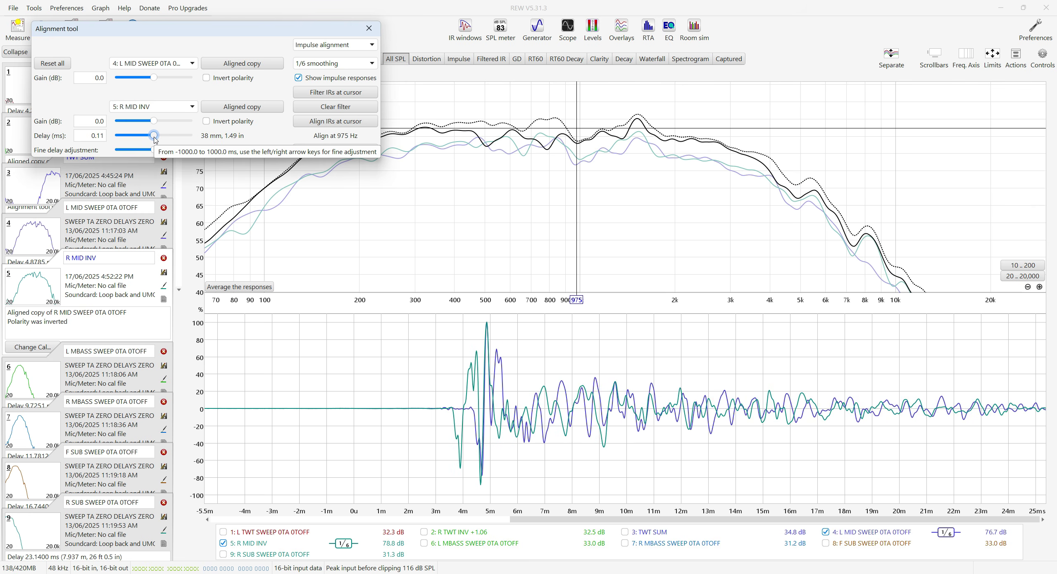
key(Left)
key(Left)
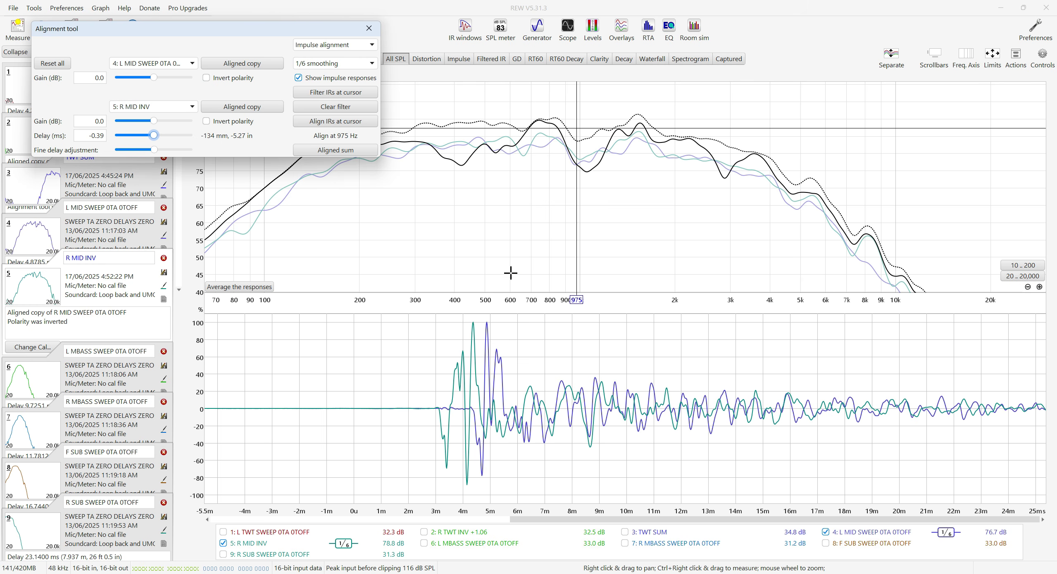
key(Right)
key(Right)
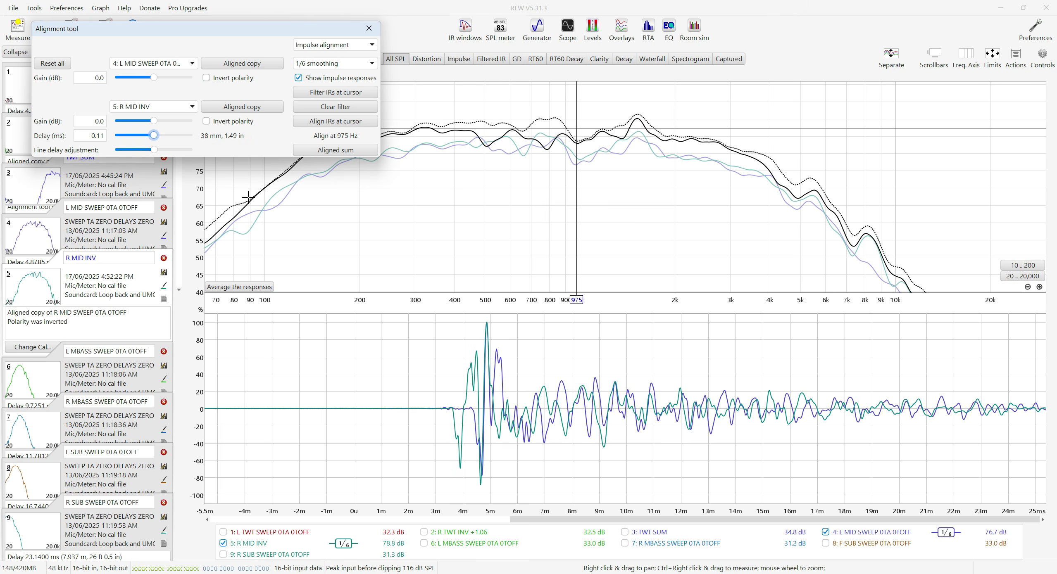
Open the impulse overlay graph in a maximized window and fit its axes to the data.
click(622, 28)
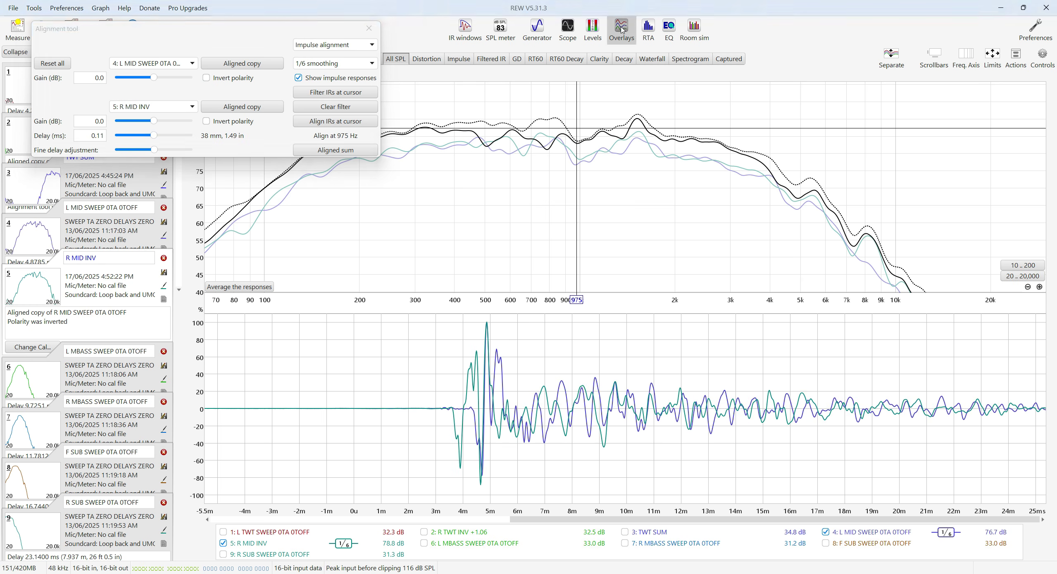
click(890, 24)
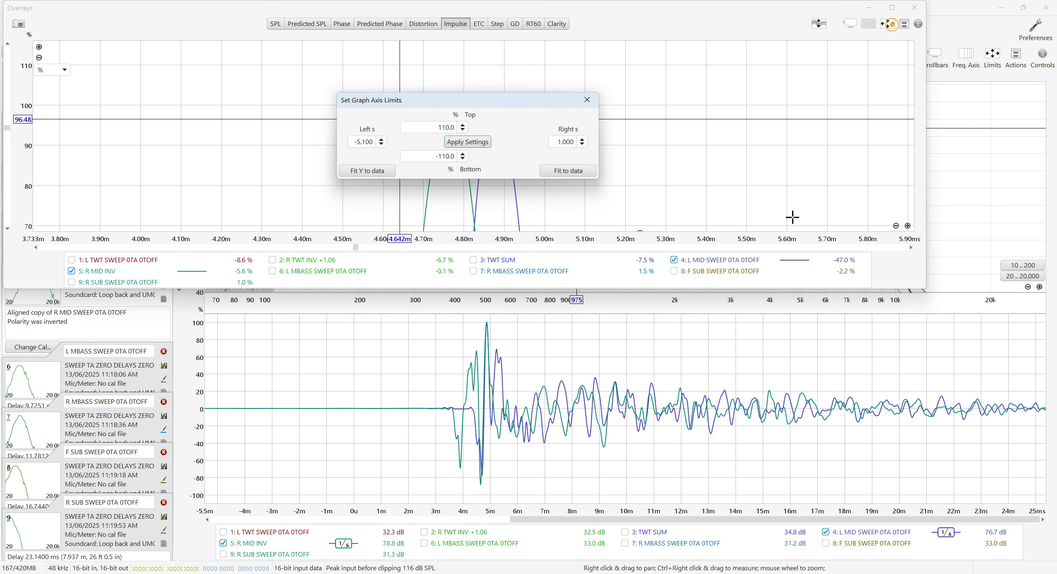
click(568, 170)
click(892, 8)
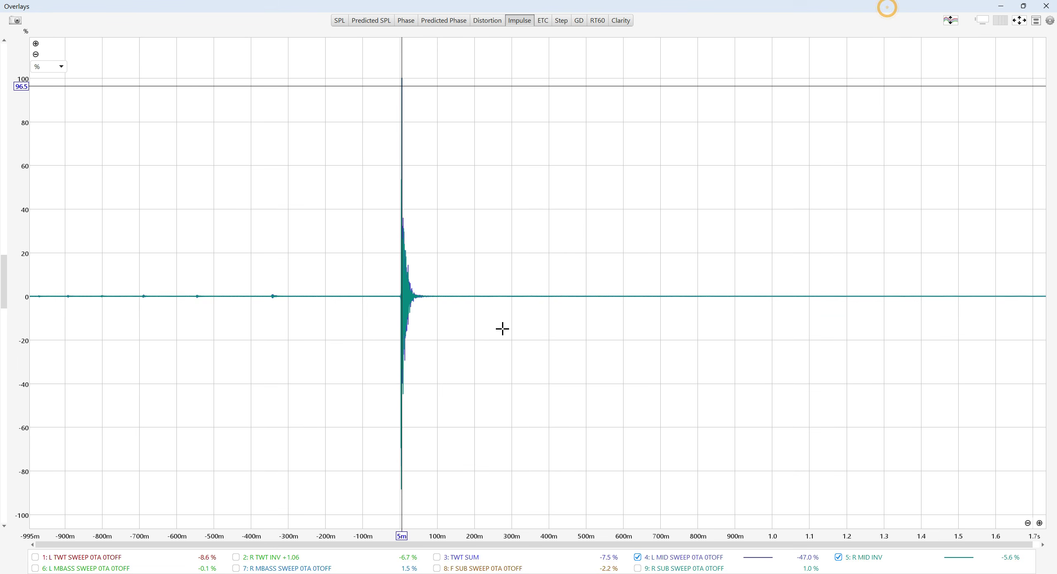
Examine the main L MID and R MID INV impulse peaks close up, placing the cursor on the R MID INV peak.
drag(359, 90, 435, 99)
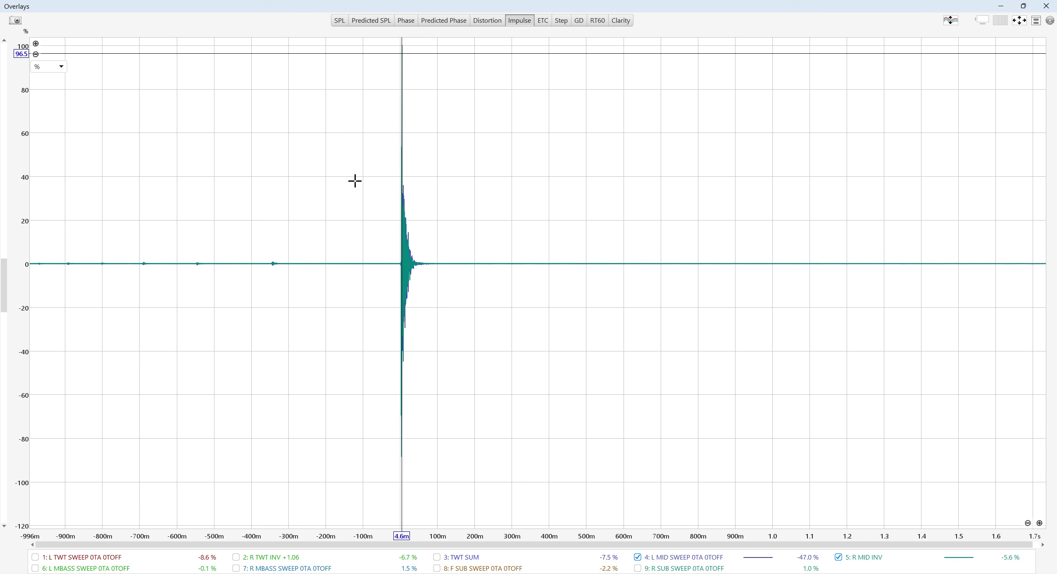
drag(349, 52, 422, 467)
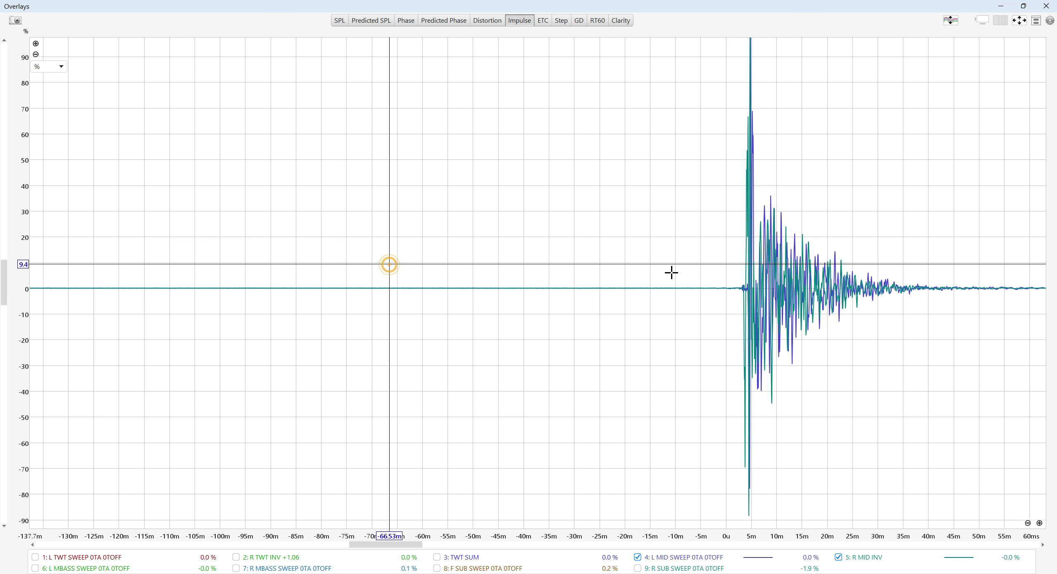
drag(671, 273, 570, 389)
drag(555, 99, 736, 532)
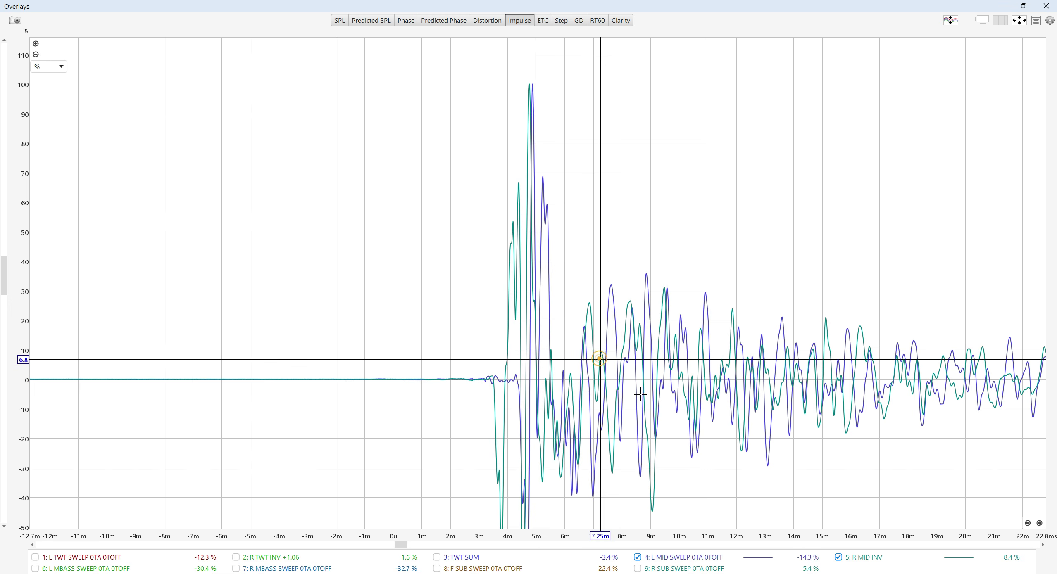
drag(468, 79, 642, 277)
drag(492, 126, 624, 368)
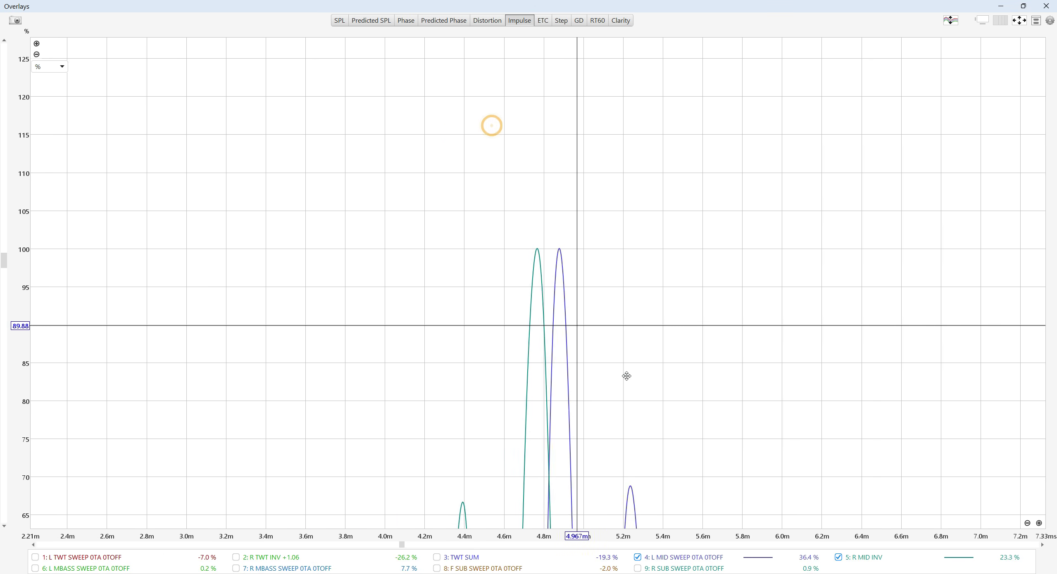
click(541, 261)
drag(539, 261, 561, 264)
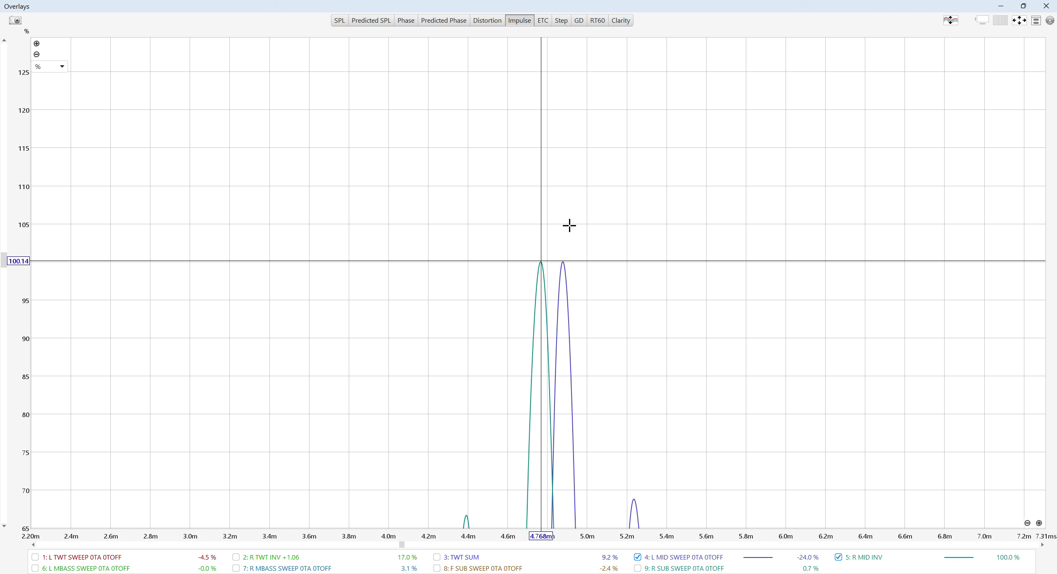
scroll(599, 278, down, 3)
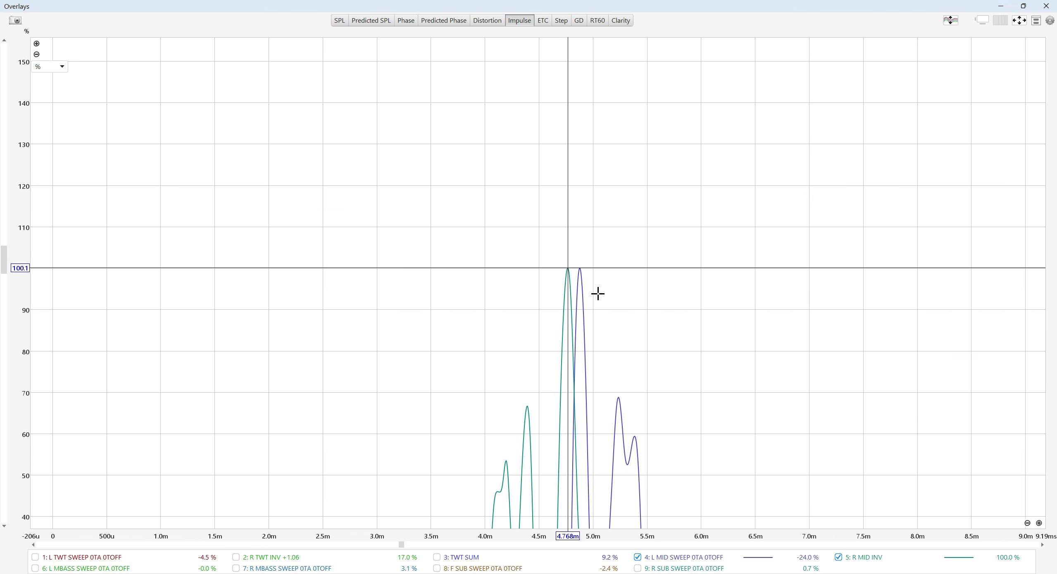
scroll(619, 281, down, 1)
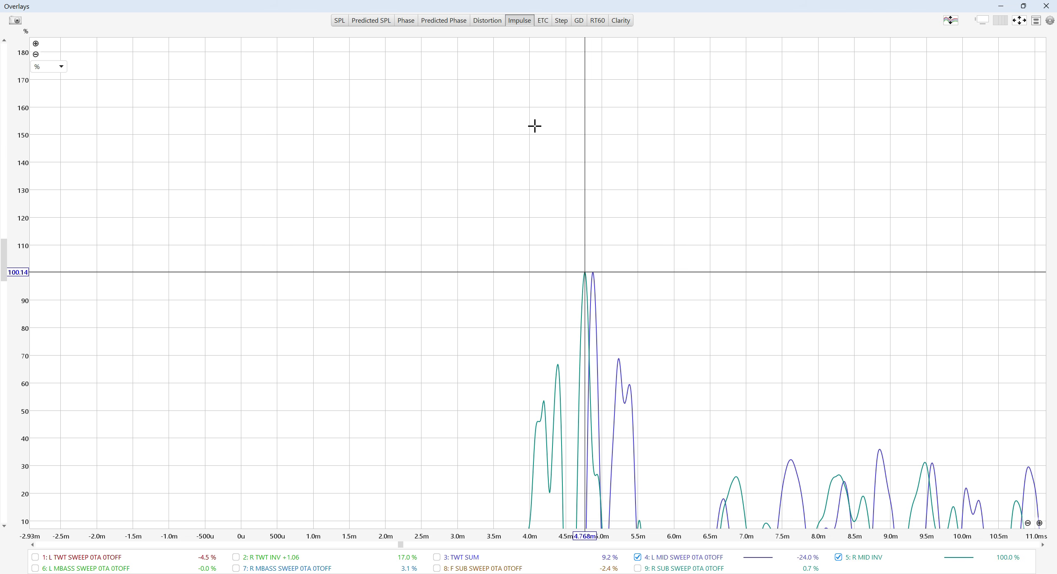
View the phase overlay briefly, close the overlays, and reopen them maximized on the SPL graph.
click(405, 20)
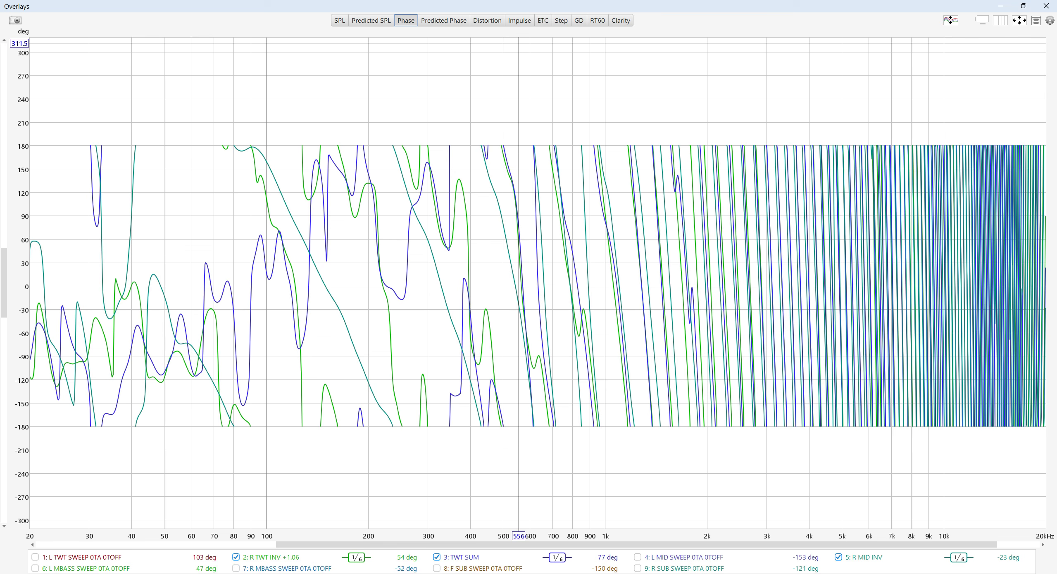
click(1046, 5)
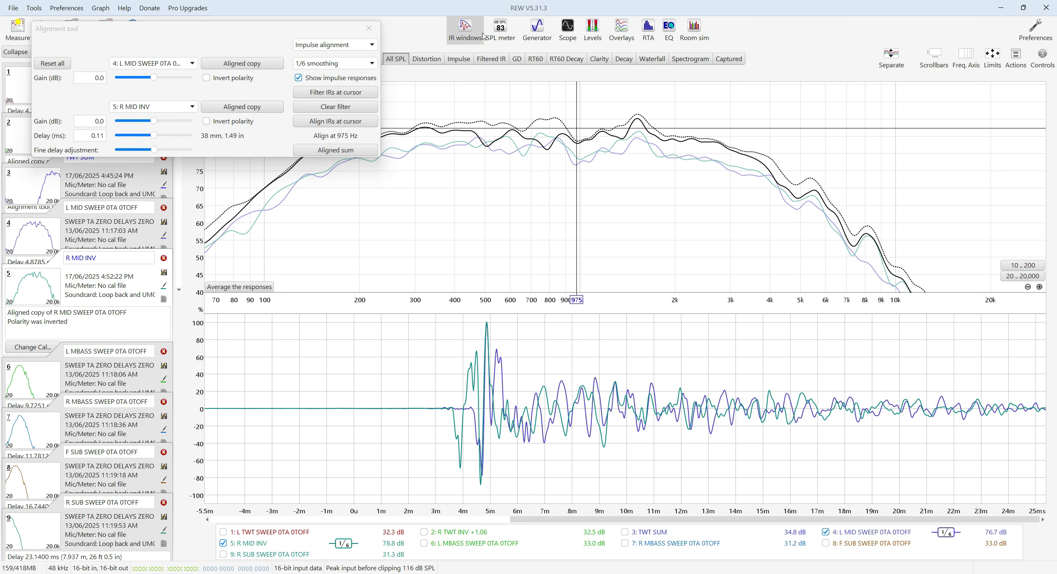
click(619, 29)
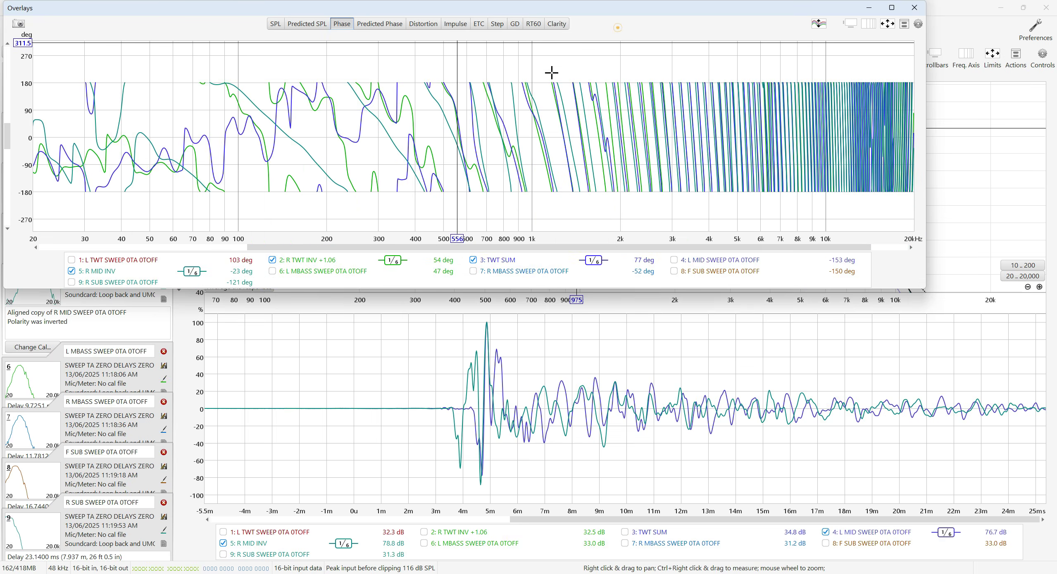
click(275, 24)
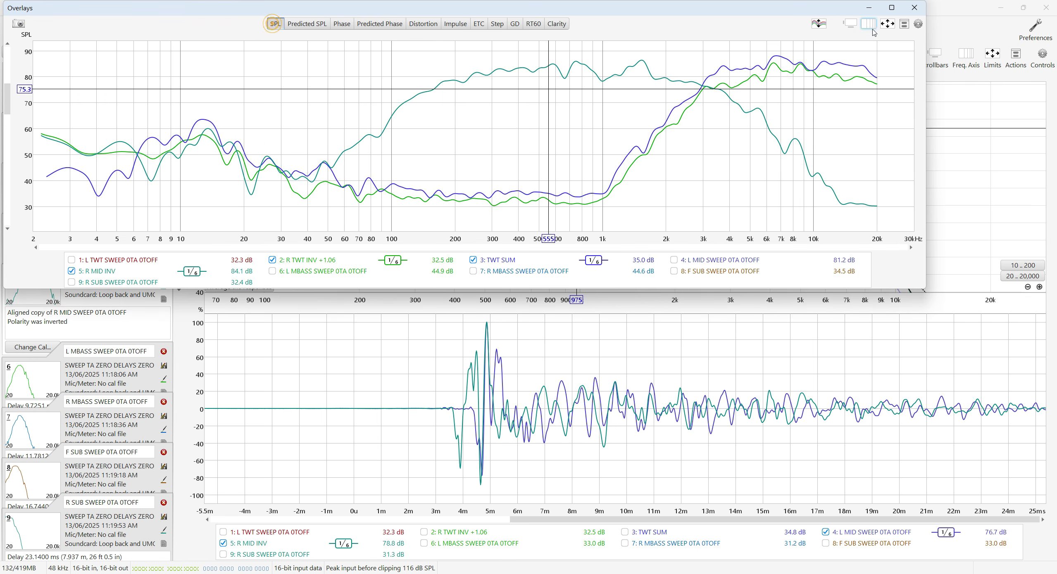
click(892, 8)
Show only L MID and R MID INV on the SPL overlay and compare their levels around 59.5 Hz and 7.26 kHz.
right_click(330, 525)
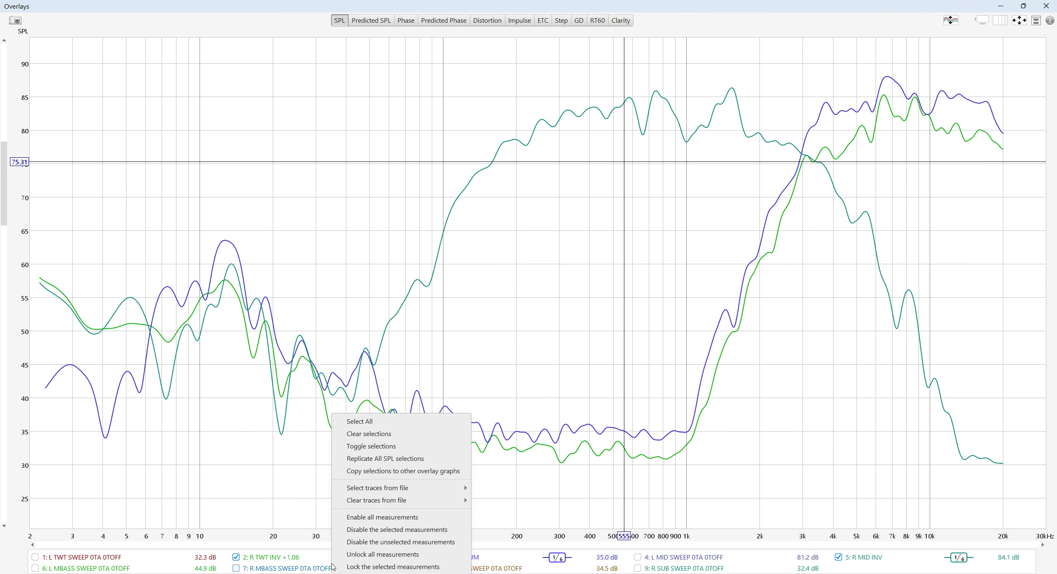
click(397, 436)
click(665, 559)
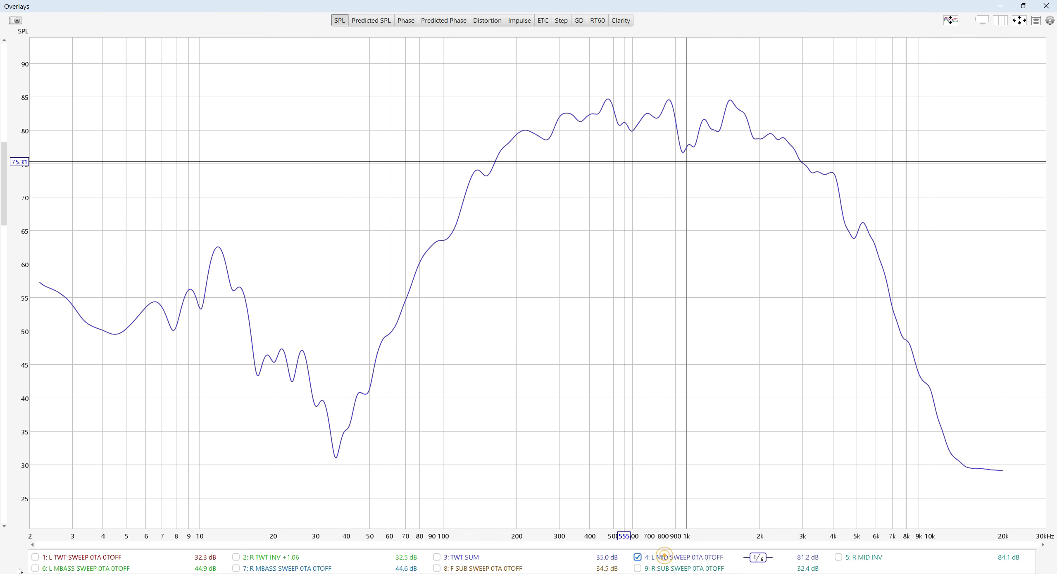
click(838, 557)
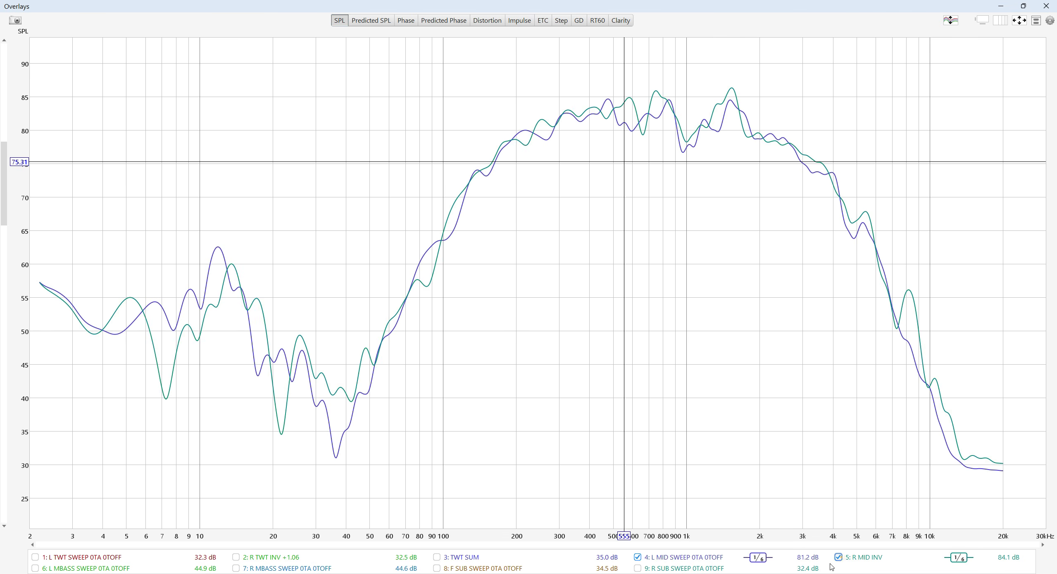
drag(370, 341, 389, 355)
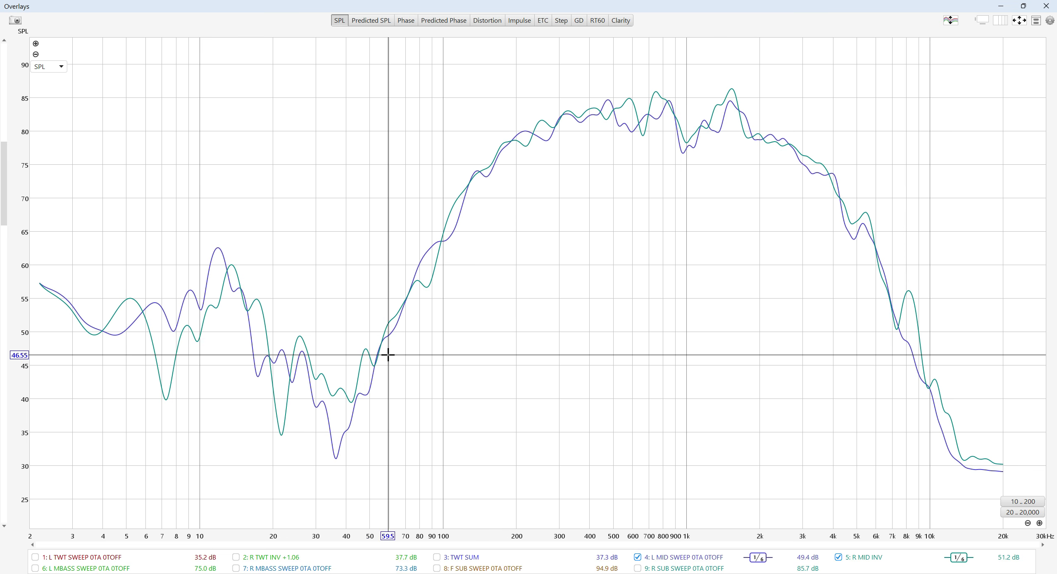
drag(920, 350, 896, 349)
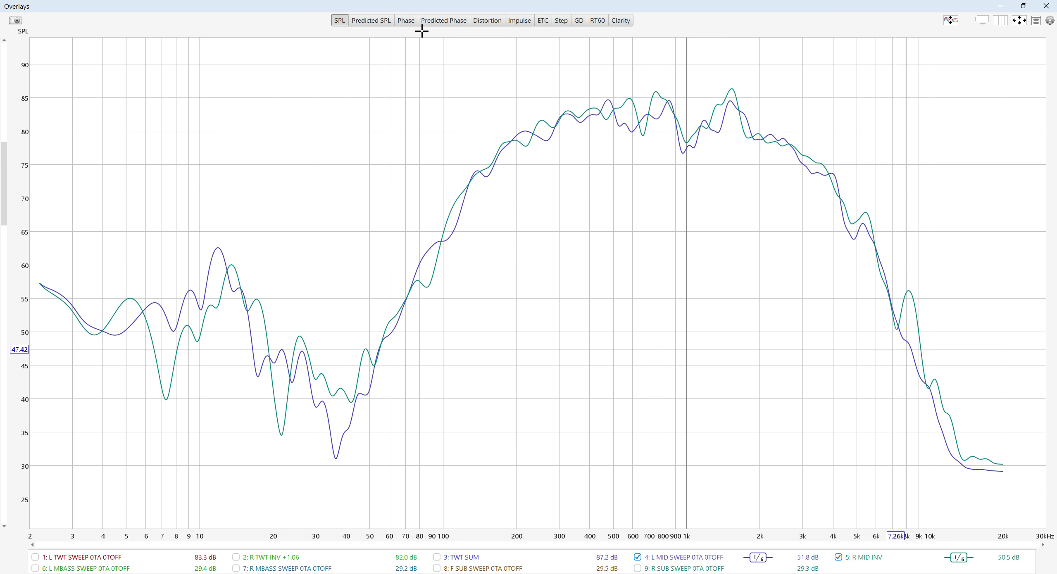
Show only L MID and R MID INV on the phase overlay and compare their phase near 232 Hz.
click(410, 21)
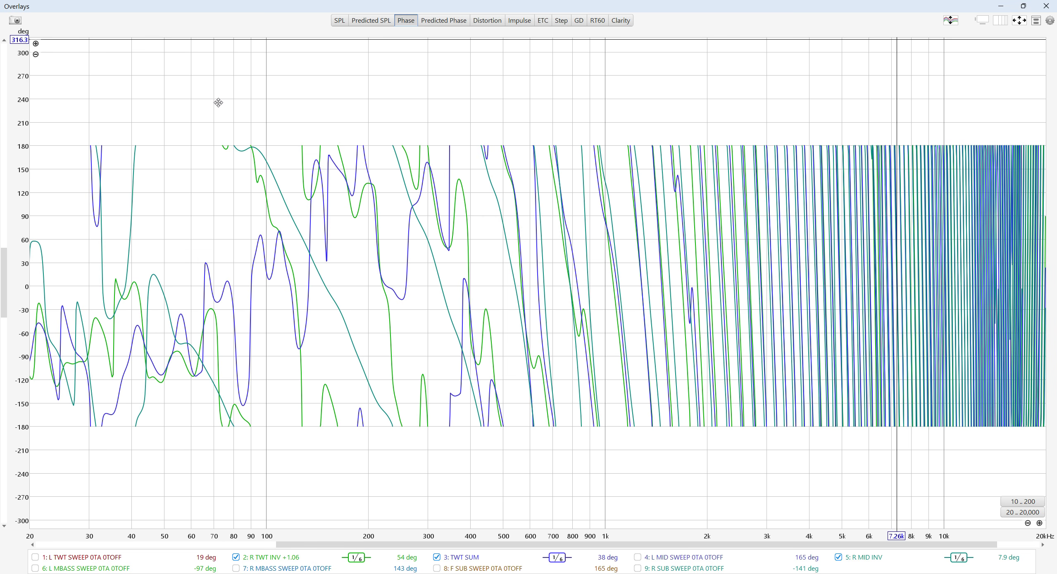
mouse_move(218, 103)
mouse_down()
mouse_move(211, 143)
mouse_move(267, 125)
mouse_move(244, 115)
mouse_move(284, 278)
mouse_move(304, 442)
mouse_move(537, 493)
mouse_move(925, 501)
mouse_move(934, 524)
mouse_move(920, 531)
mouse_up()
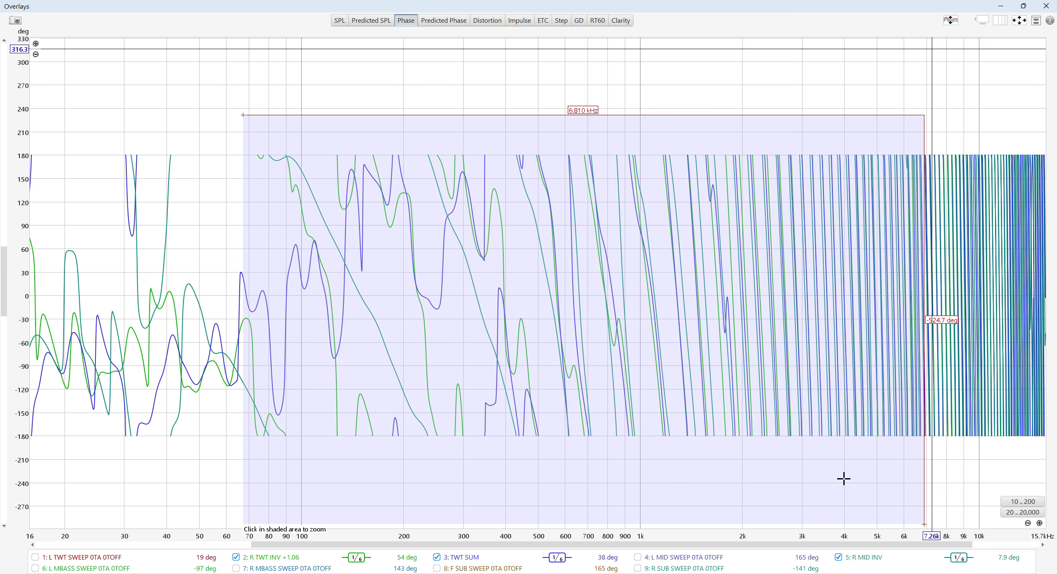
click(725, 400)
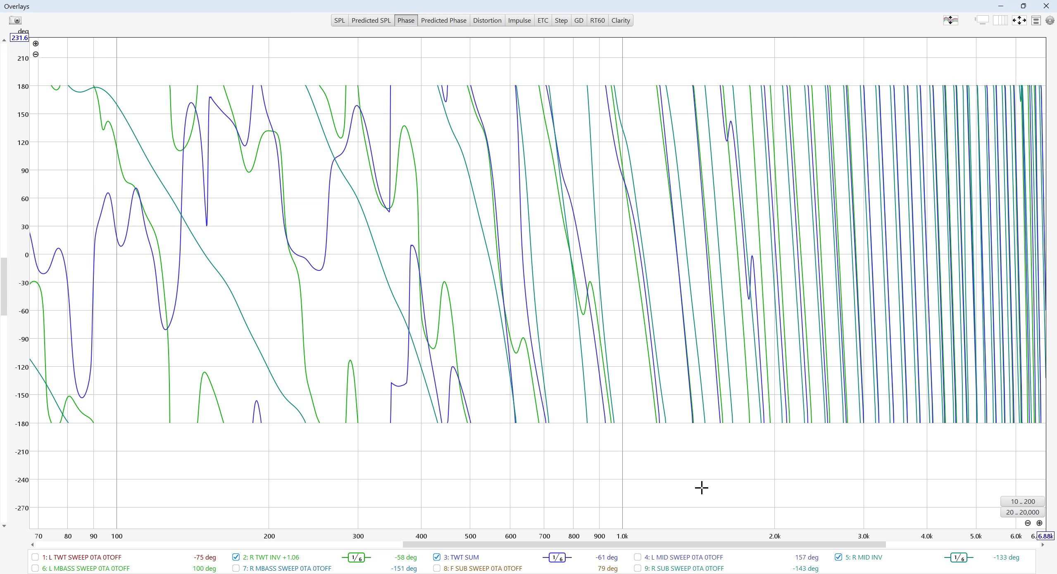
click(437, 558)
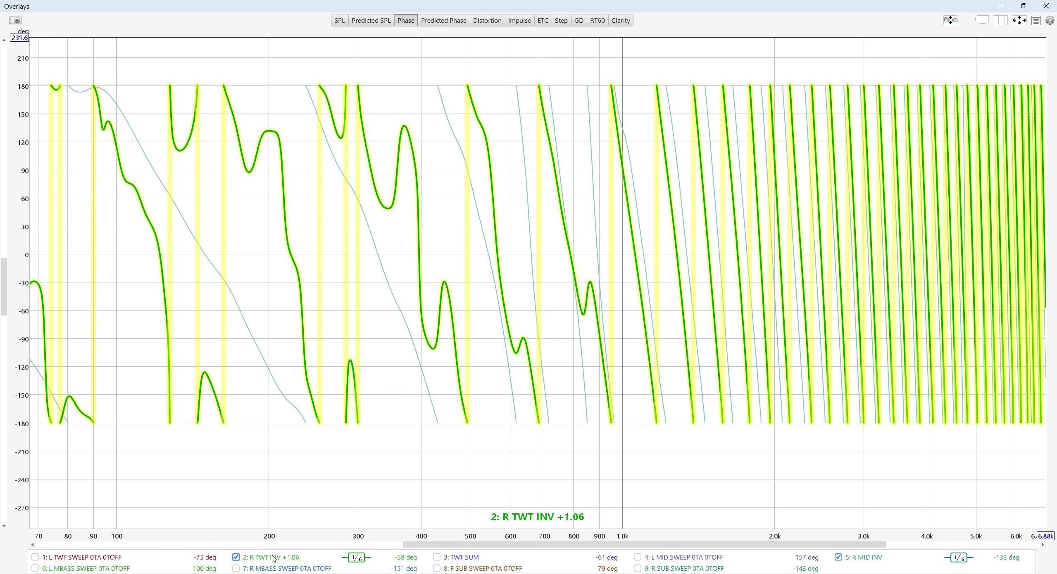
click(269, 558)
click(696, 556)
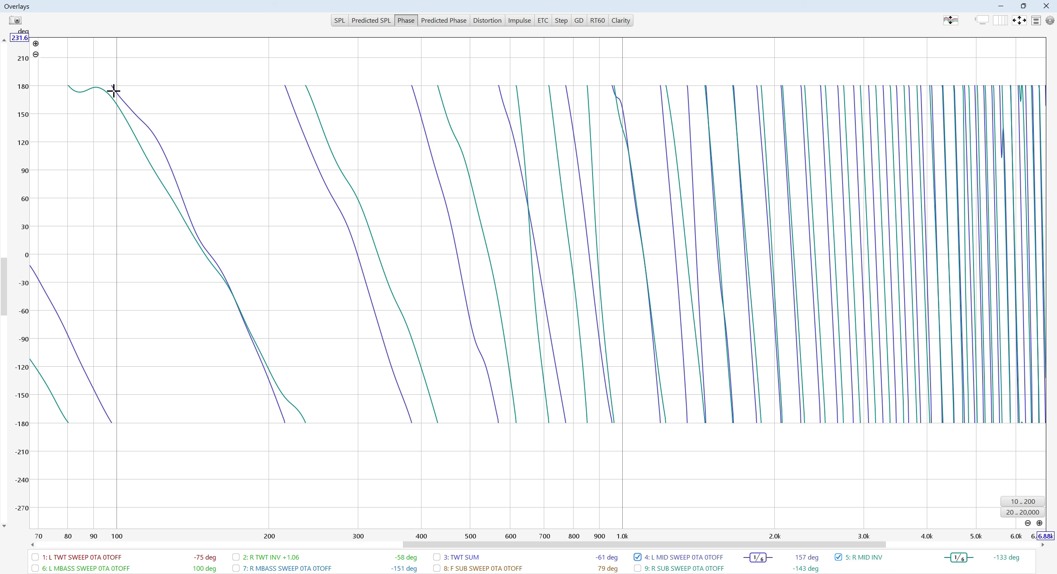
click(309, 421)
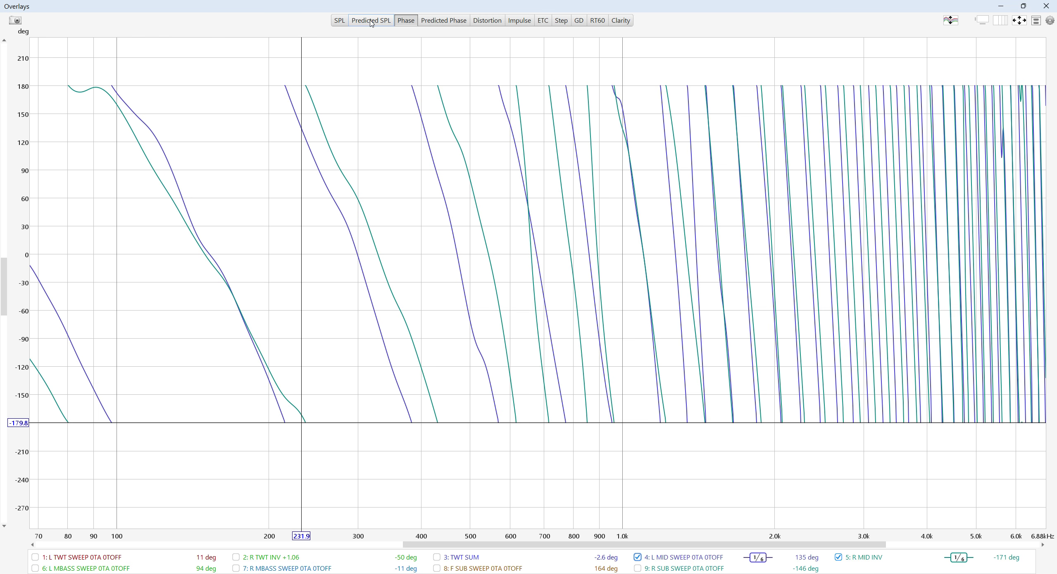
Return the overlays to the SPL graph, and move the Alignment tool off the main SPL graph before bringing the overlays back.
click(341, 23)
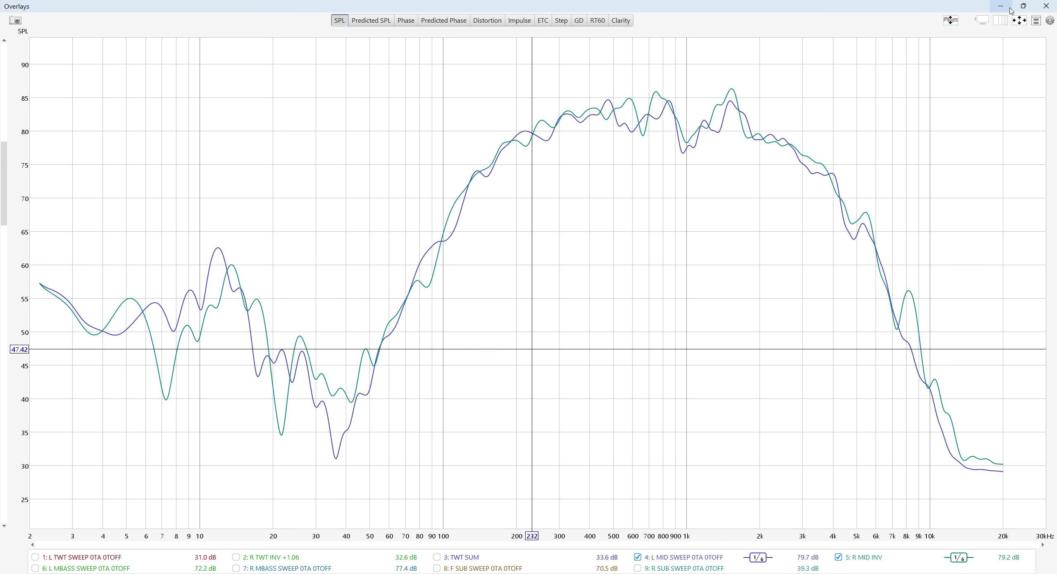
click(1002, 8)
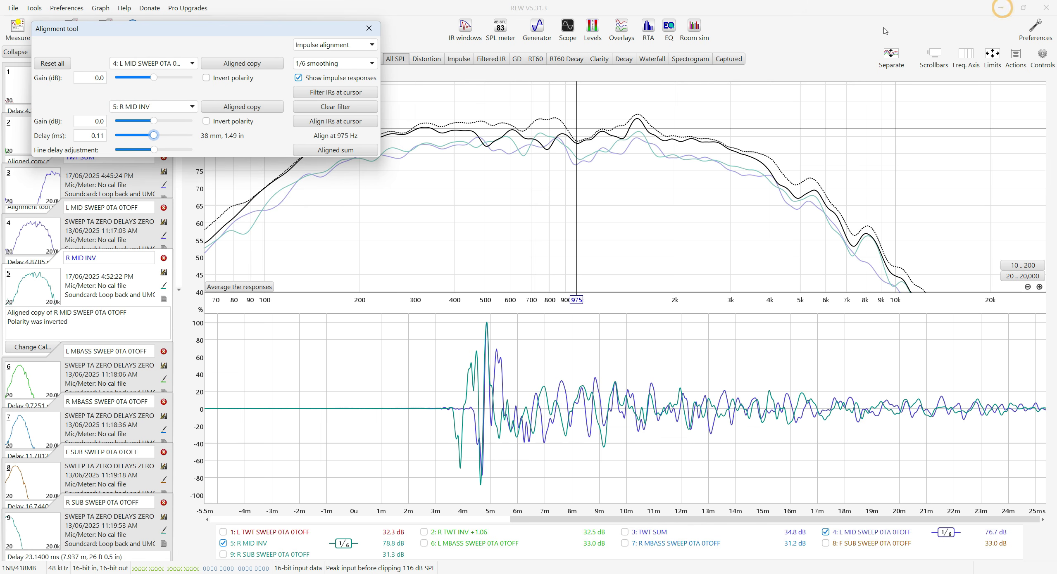
drag(251, 36, 65, 345)
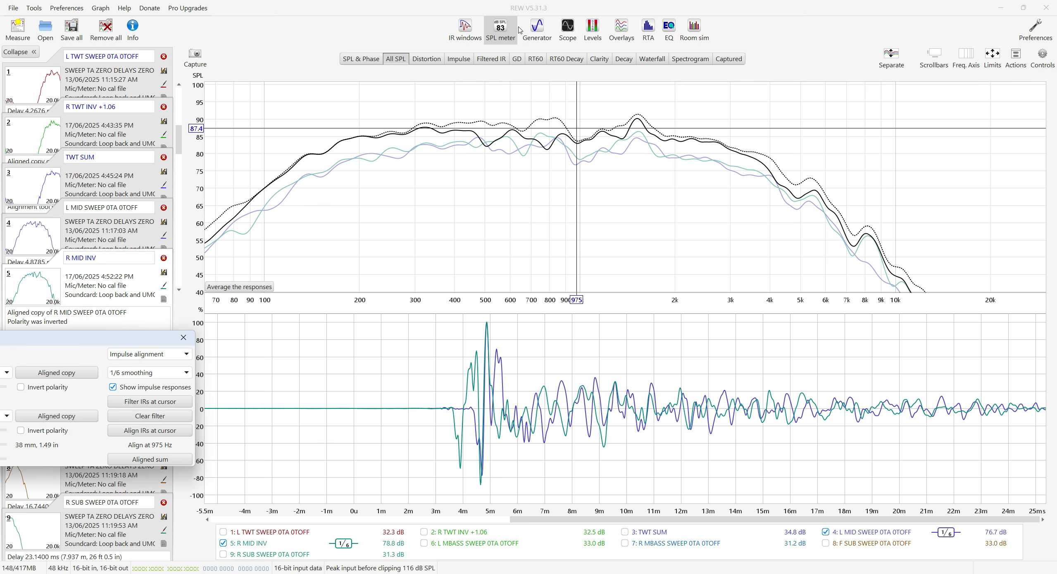
click(621, 28)
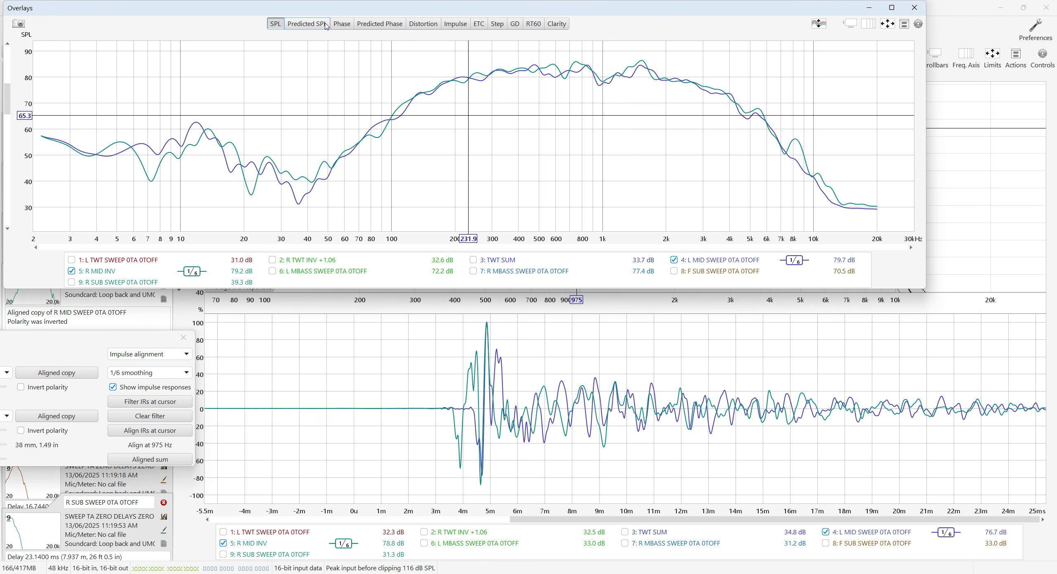
Compare the phase of L MID and R MID INV around 300 Hz in the phase overlay, and close the overlays.
click(342, 24)
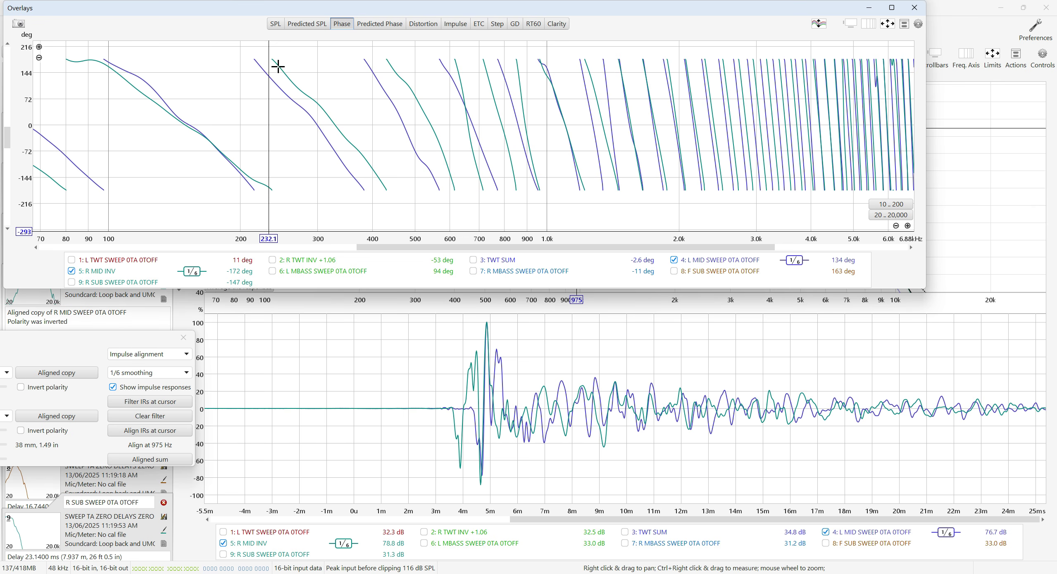
click(318, 124)
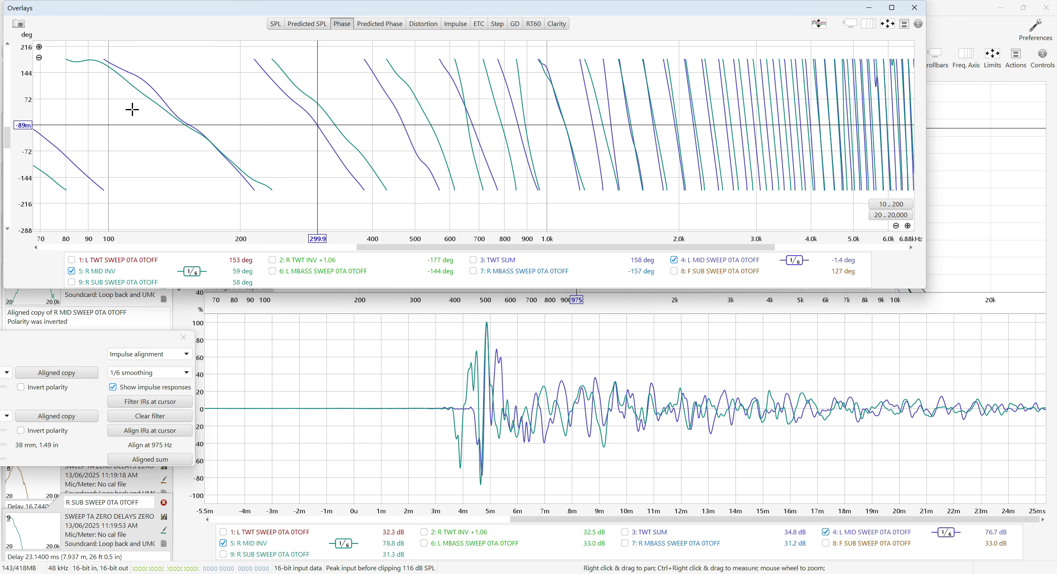
click(324, 143)
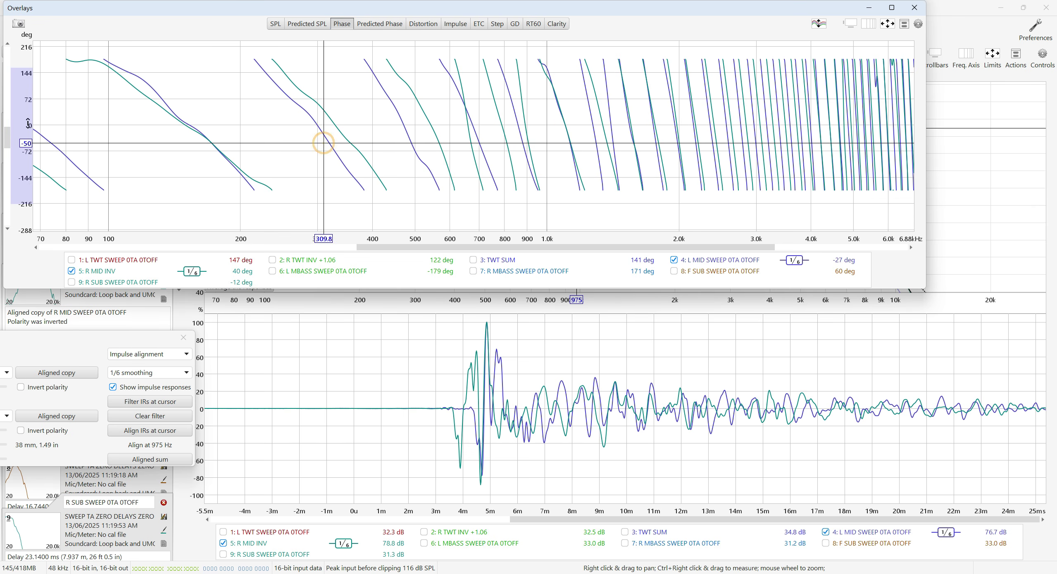
click(317, 125)
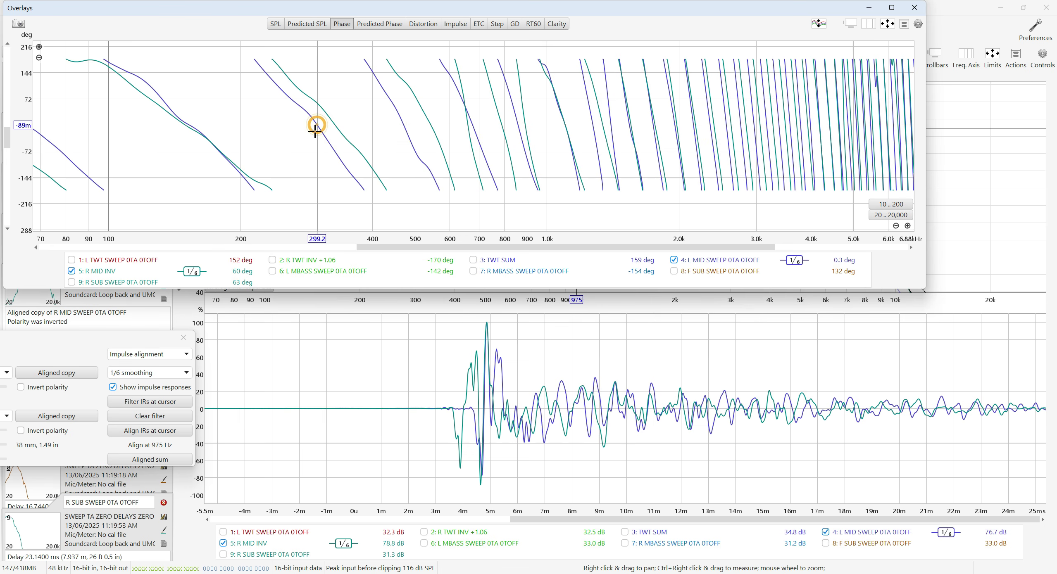
click(317, 103)
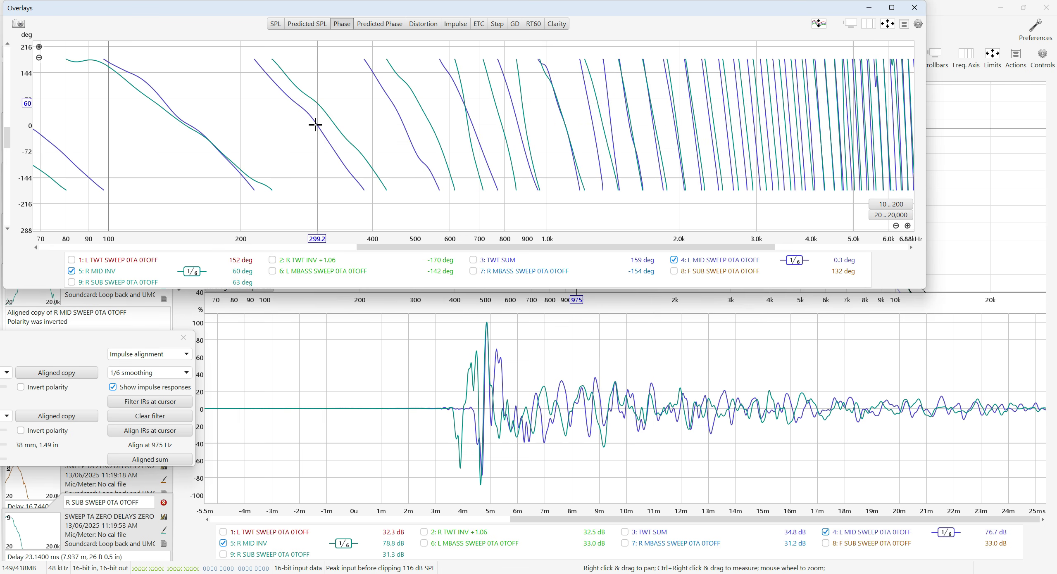
click(316, 121)
click(317, 104)
click(316, 103)
click(316, 102)
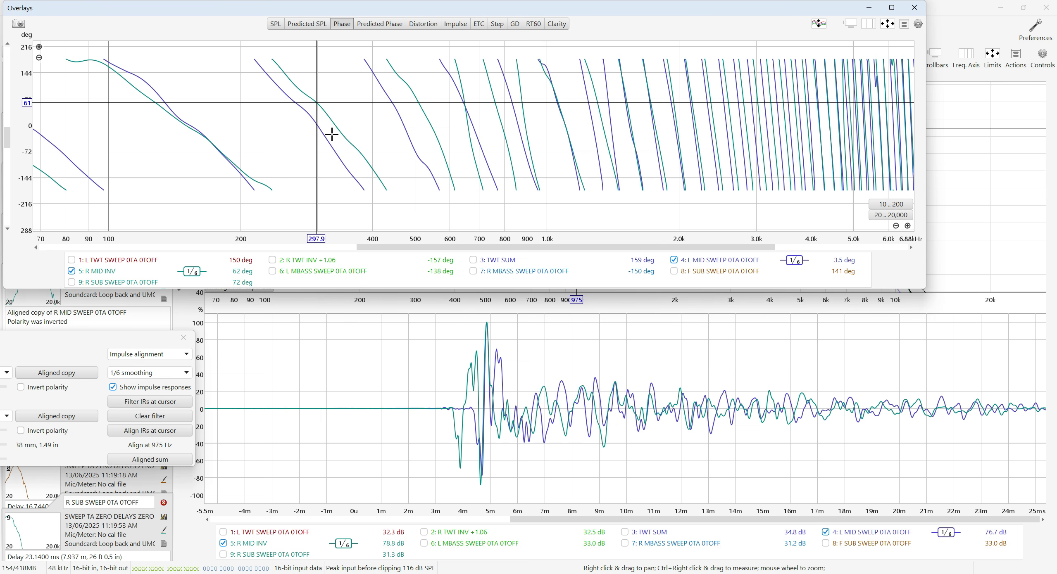
click(915, 10)
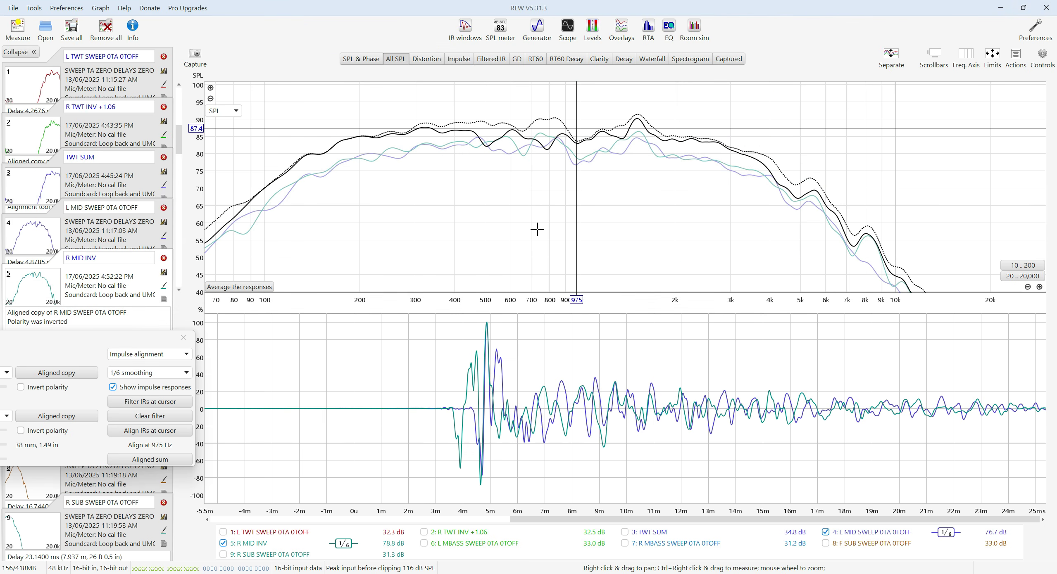
Bring the Alignment tool fully into view and switch it to Phase alignment.
drag(101, 340, 416, 121)
click(453, 132)
click(456, 142)
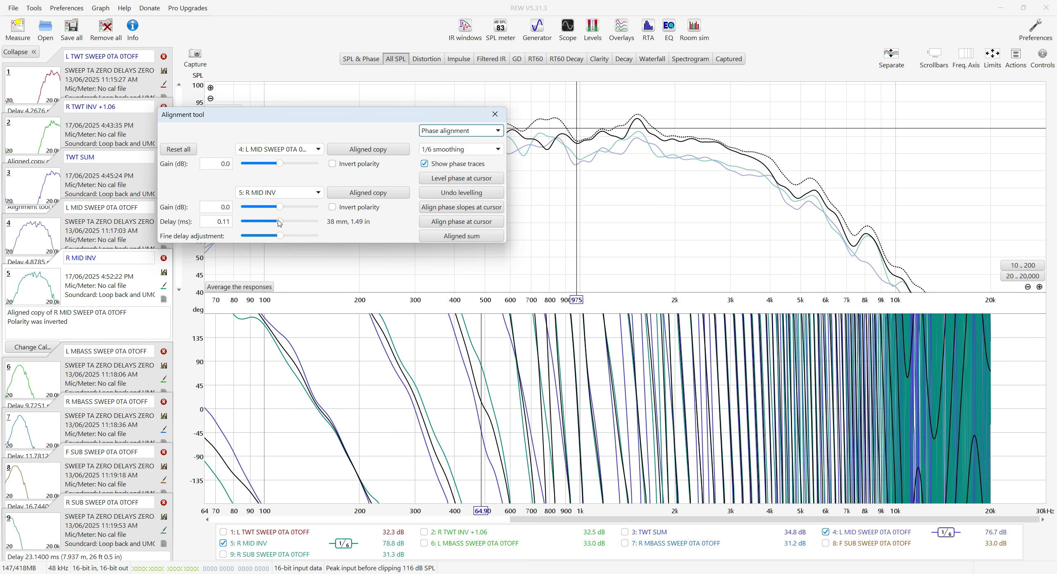
Increase the R MID INV delay to 0.50 ms with the fine delay adjustment.
drag(283, 240, 308, 248)
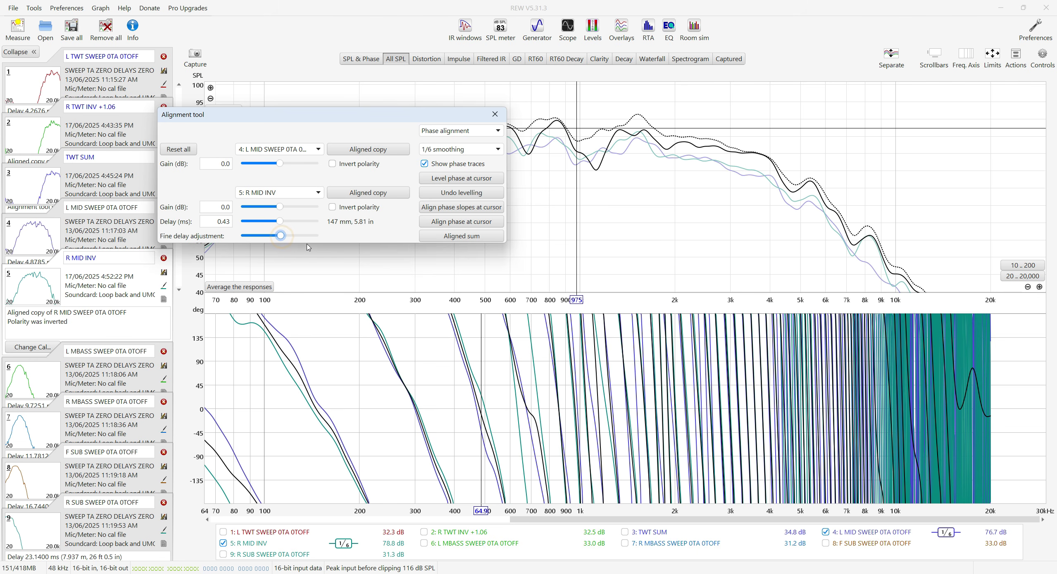
key(Right)
key(Right)
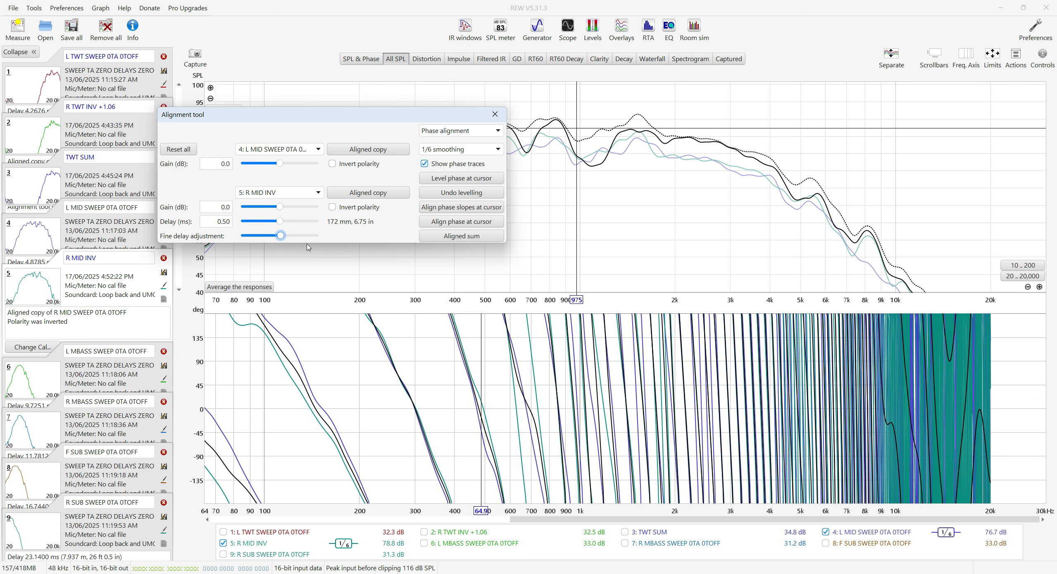
Lower the R MID INV delay to about 0.14 ms with the fine delay adjustment.
key(Left)
key(Left)
key(Left)
key(Left)
key(Left)
key(Left)
key(Left)
key(Left)
key(Left)
key(Left)
key(Left)
key(Left)
key(Left)
key(Left)
key(Left)
key(Left)
key(Left)
key(Left)
key(Left)
key(Left)
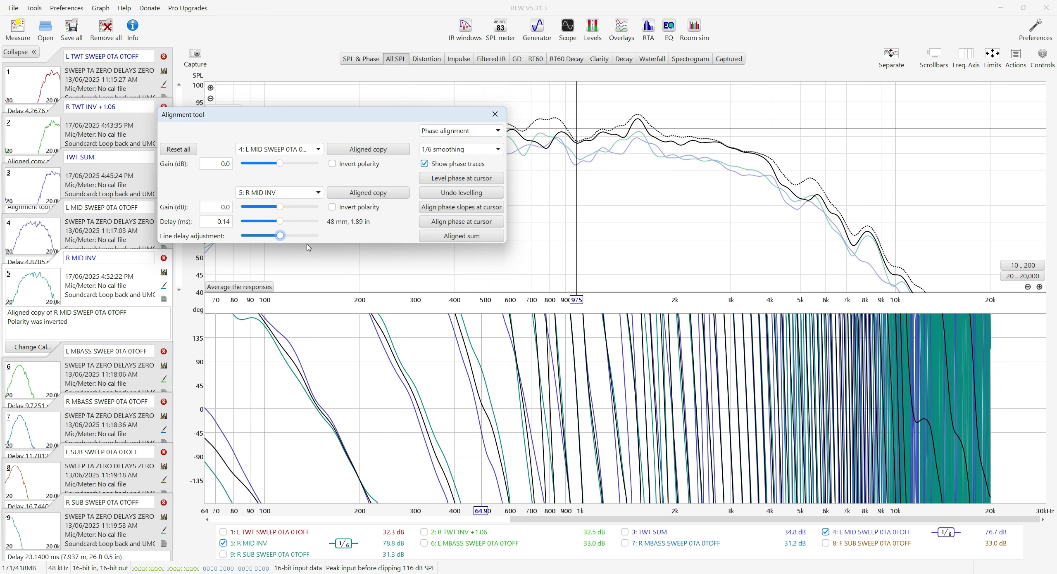
Raise the R MID INV delay to 0.37 ms and move the Alignment tool clear of the SPL traces.
key(Right)
key(Right)
key(Right)
key(Right)
key(Right)
key(Right)
key(Right)
key(Right)
key(Right)
key(Right)
key(Right)
key(Right)
key(Right)
key(Right)
key(Right)
key(Right)
key(Right)
key(Right)
key(Right)
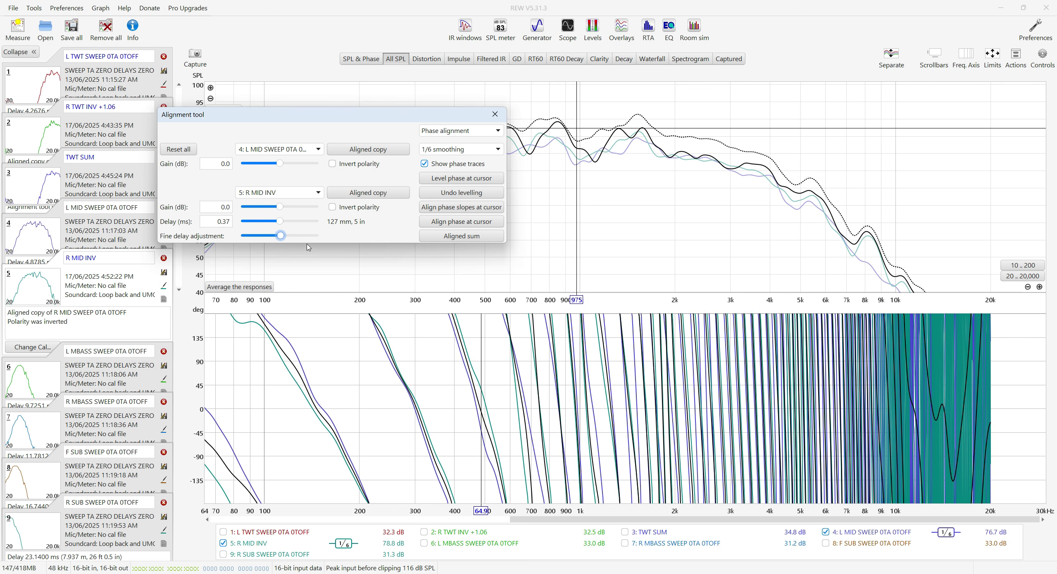
drag(388, 119, 973, 6)
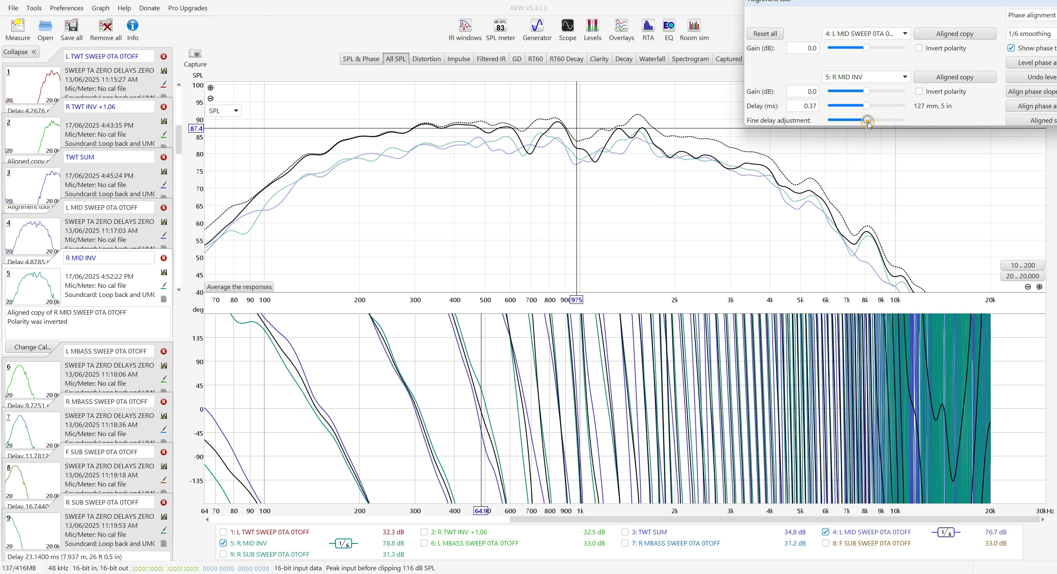
Sweep the R MID INV fine delay down to about -0.28 ms to test the summed response.
scroll(868, 120, down, 8)
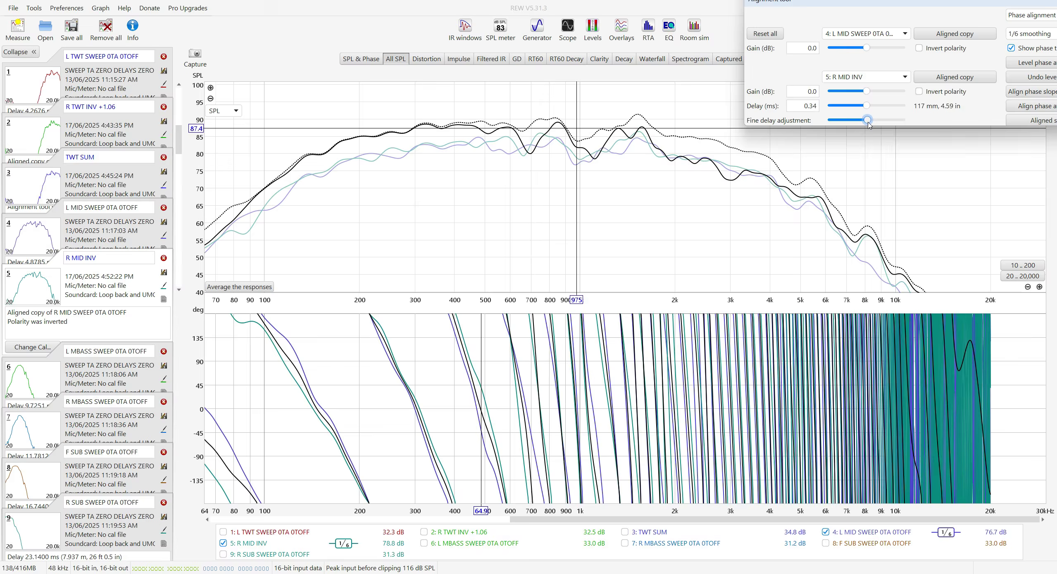
scroll(868, 121, down, 9)
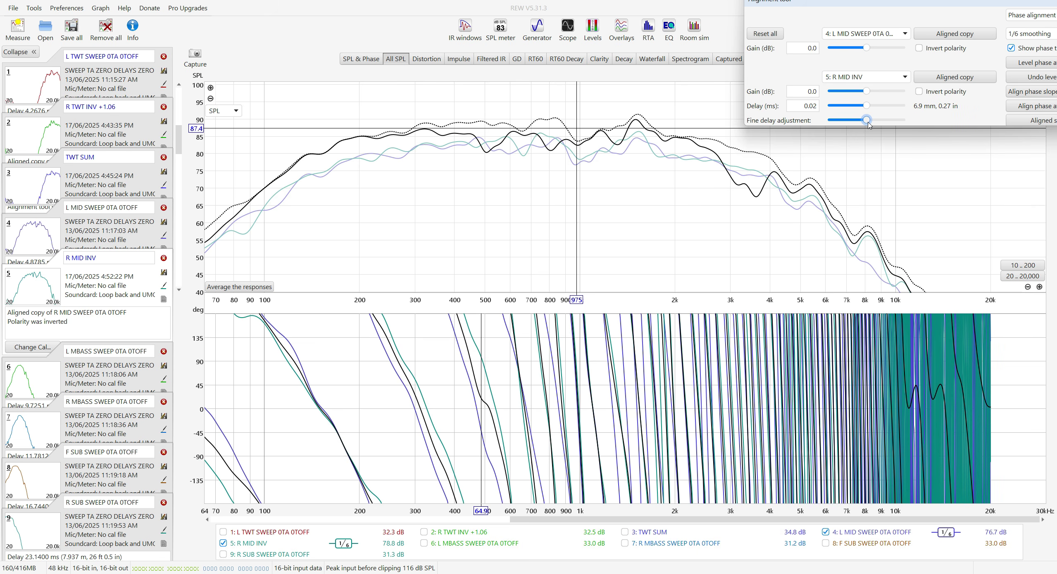
scroll(868, 120, up, 1)
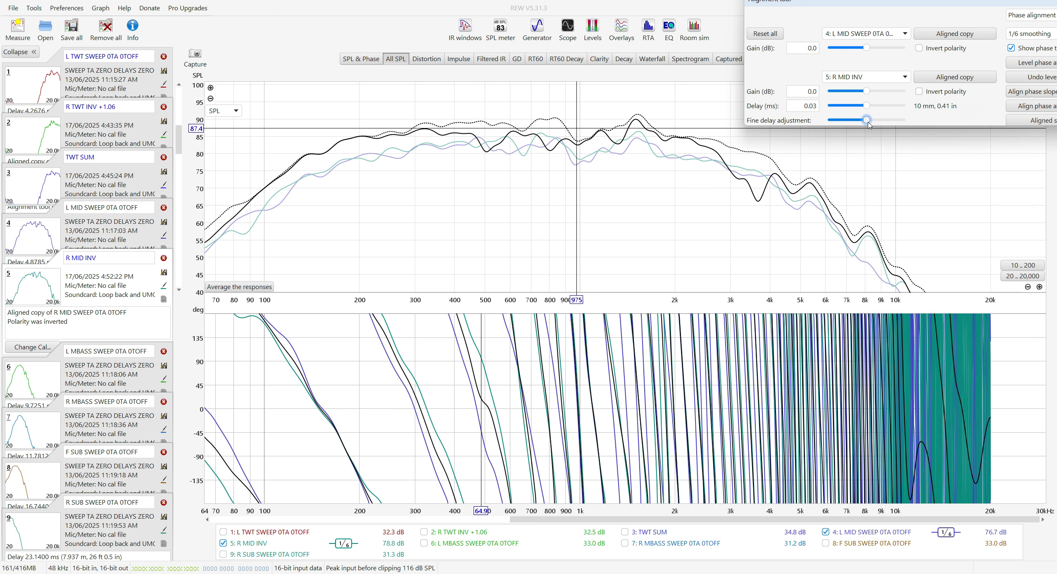
scroll(868, 120, down, 16)
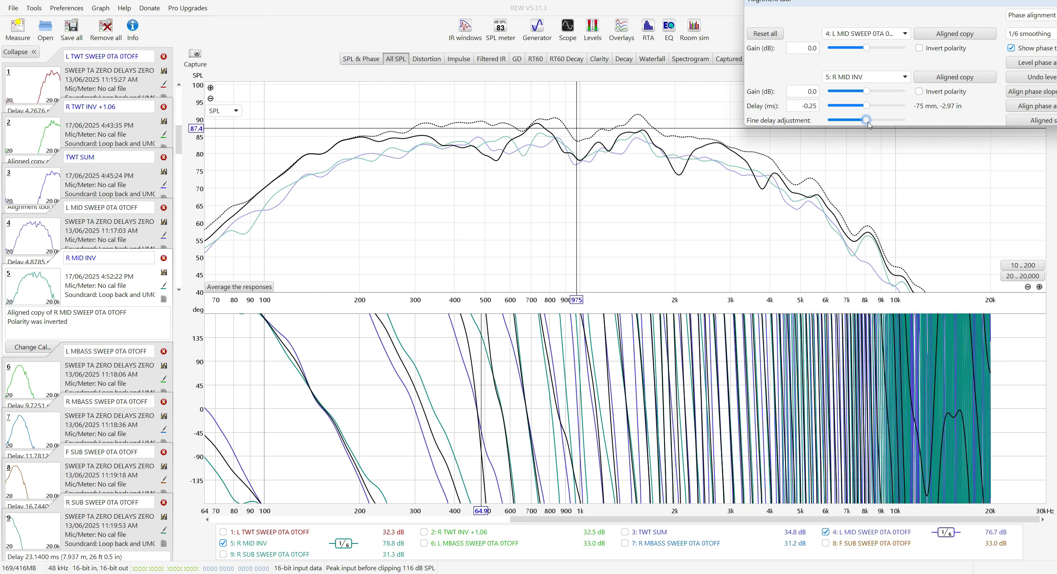
scroll(867, 121, up, 15)
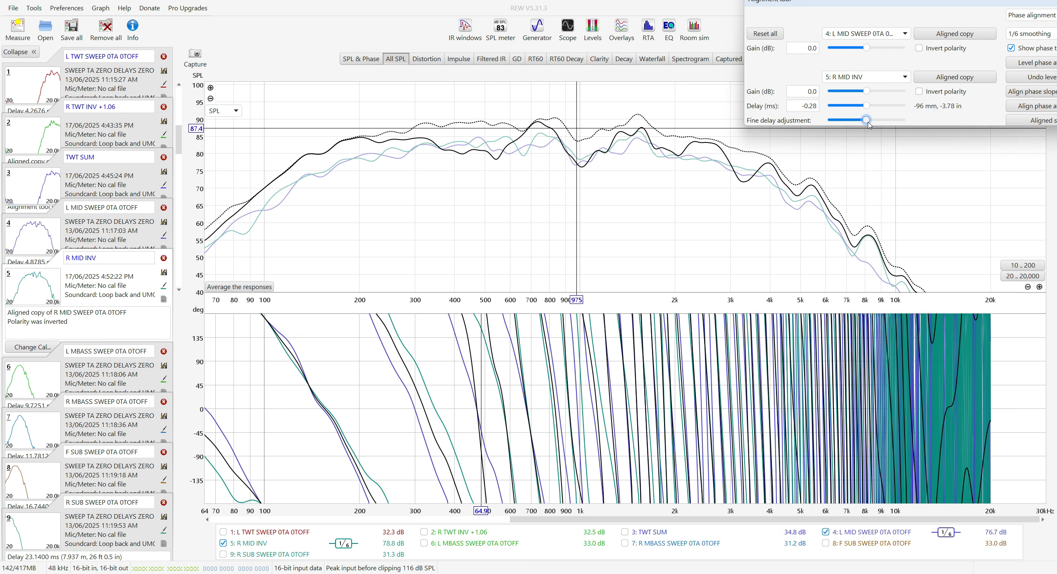
Sweep the R MID INV fine delay up to 0.54 ms to bring the phase traces together.
scroll(867, 120, up, 1)
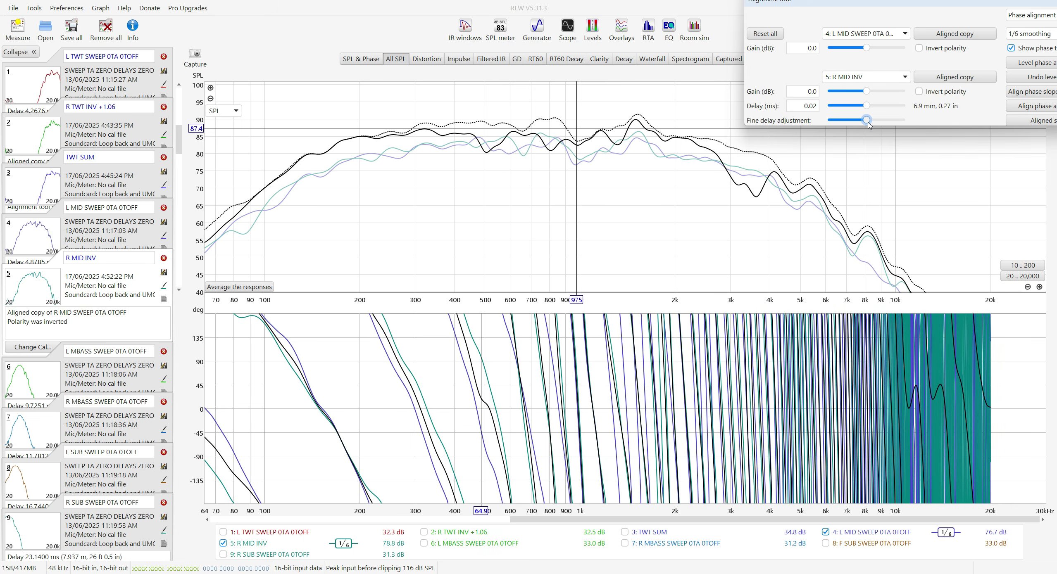
scroll(868, 120, up, 18)
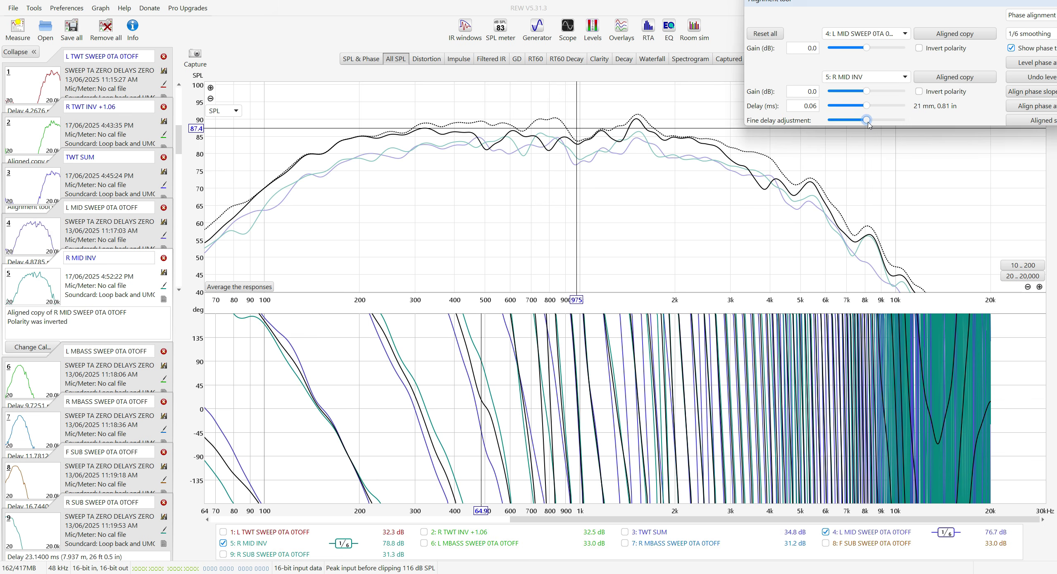
scroll(868, 120, up, 11)
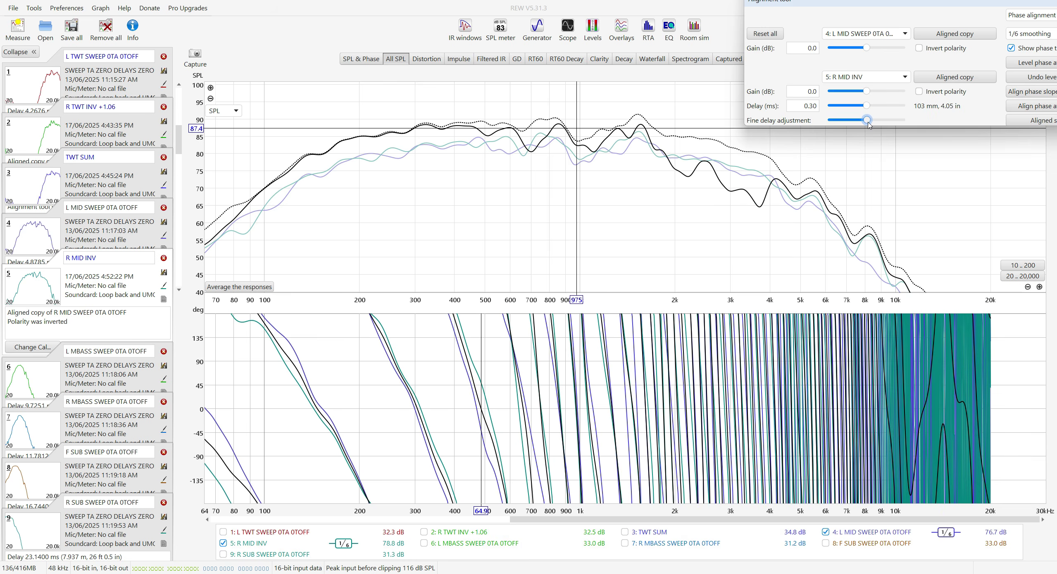
scroll(867, 120, up, 15)
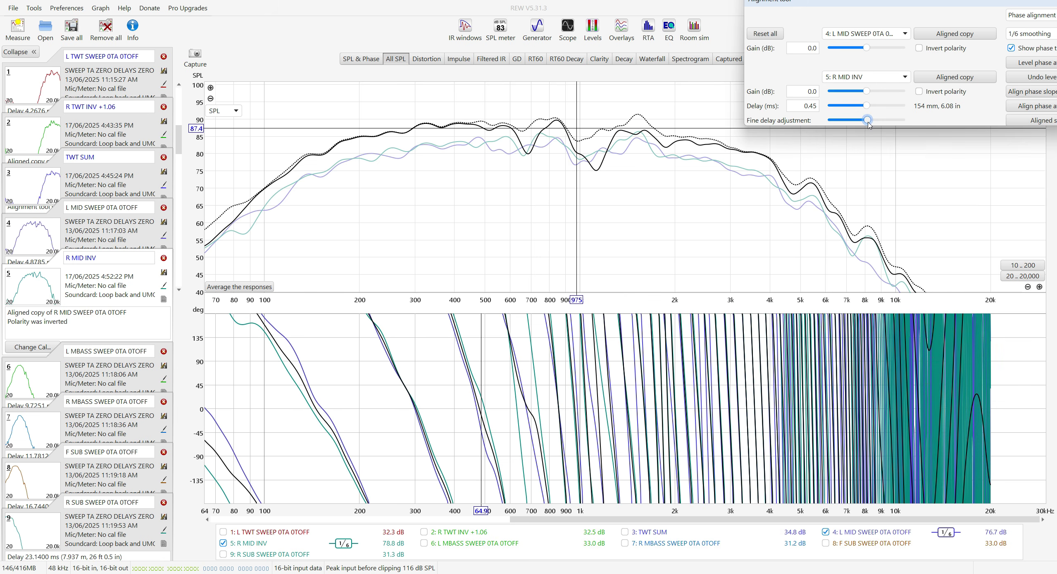
scroll(868, 121, up, 8)
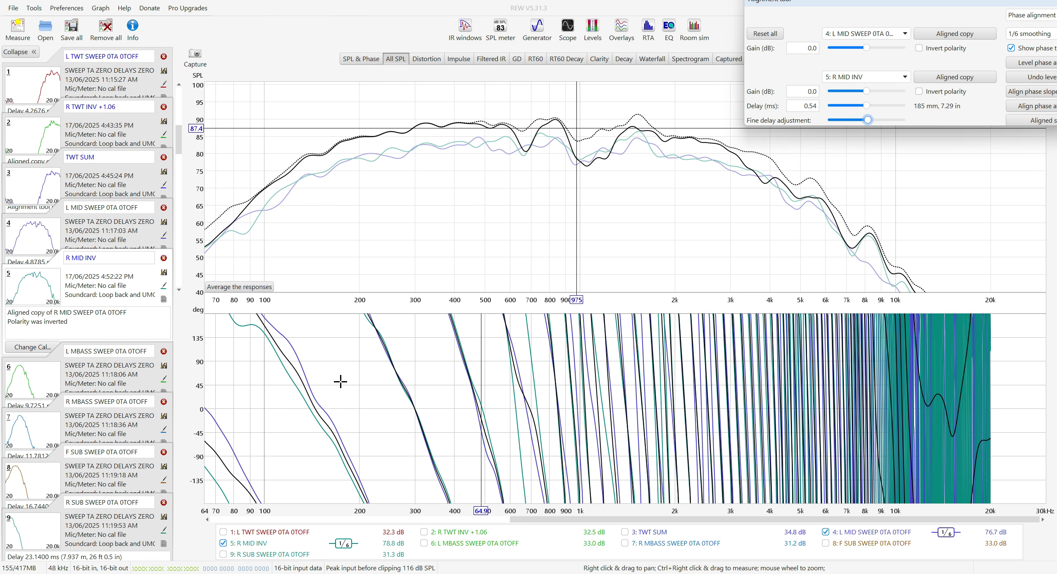
Reduce the R MID INV fine delay to about 0.51 ms.
key(Left)
key(Left)
key(Left)
key(Left)
key(Left)
key(Left)
key(Left)
key(Left)
key(Left)
key(Left)
key(Left)
key(Left)
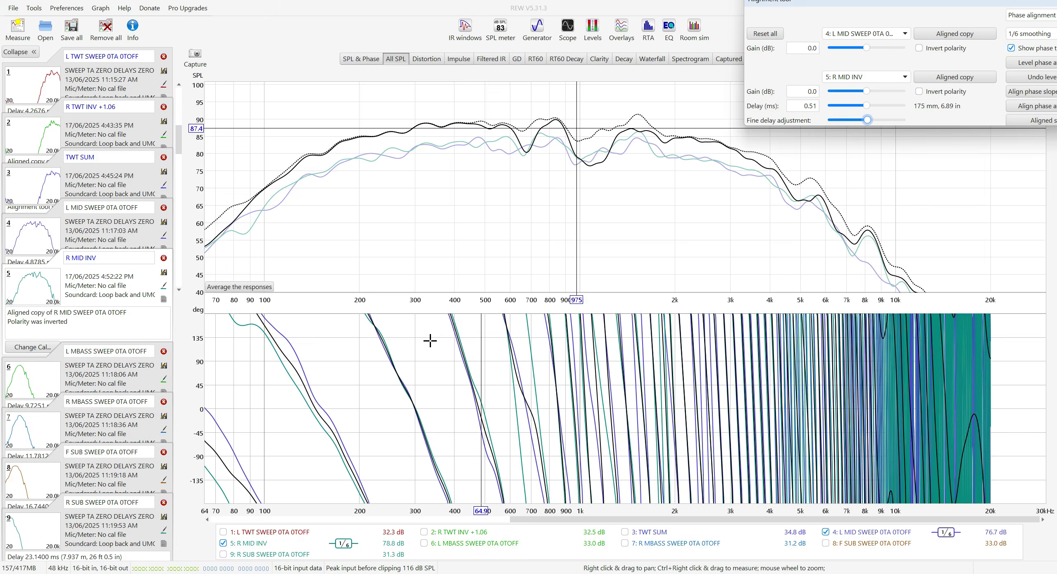
Increase the R MID INV fine delay to 1.35 ms to test a longer delay.
key(Right)
key(Right)
key(Right)
key(Right)
key(Right)
key(Right)
key(Right)
key(Right)
key(Right)
key(Right)
key(Right)
key(Right)
key(Right)
key(Right)
key(Right)
key(Right)
key(Right)
key(Right)
key(Right)
key(Right)
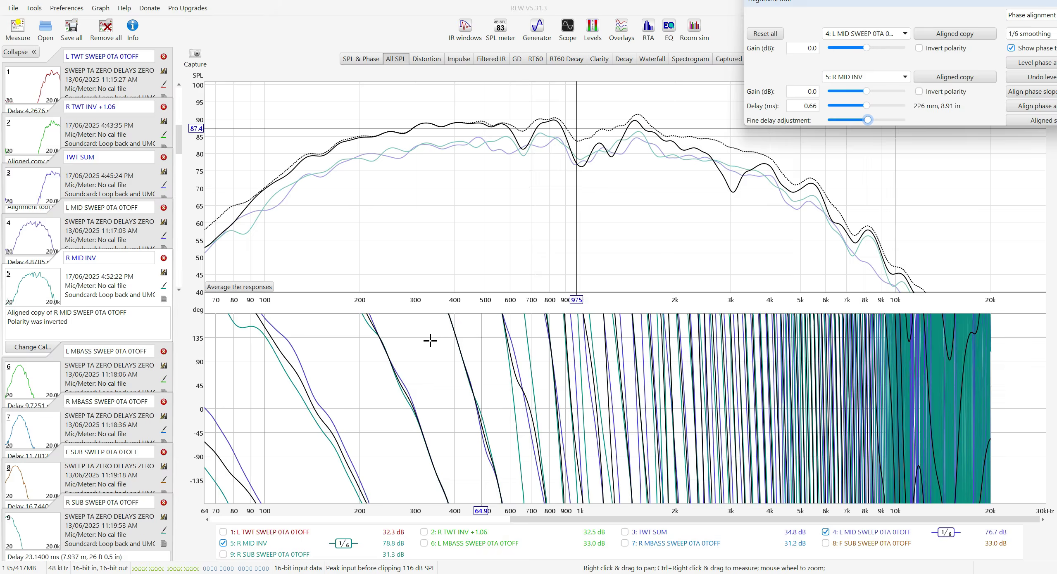
key(Right)
key(Right)
key(Right)
key(Right)
key(Right)
key(Right)
key(Right)
key(Right)
key(Right)
key(Right)
key(Right)
key(Right)
key(Right)
key(Right)
key(Right)
key(Right)
key(Right)
key(Right)
key(Right)
key(Right)
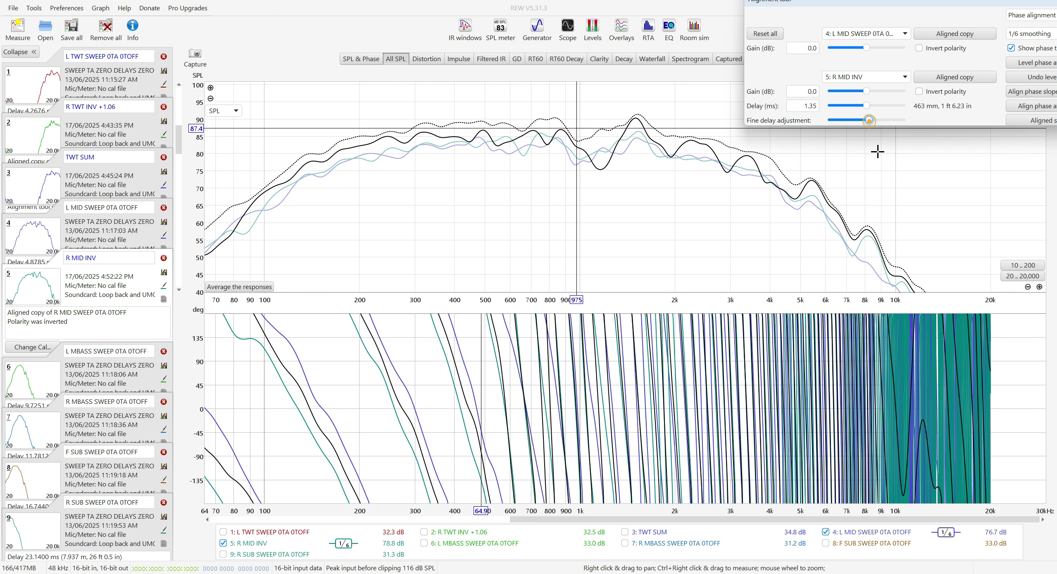
Bring the R MID INV fine delay back down to 0.74 ms, aligning its phase with L MID.
key(Left)
key(Left)
key(Left)
key(Left)
key(Left)
key(Left)
key(Left)
key(Left)
key(Left)
key(Left)
key(Left)
key(Left)
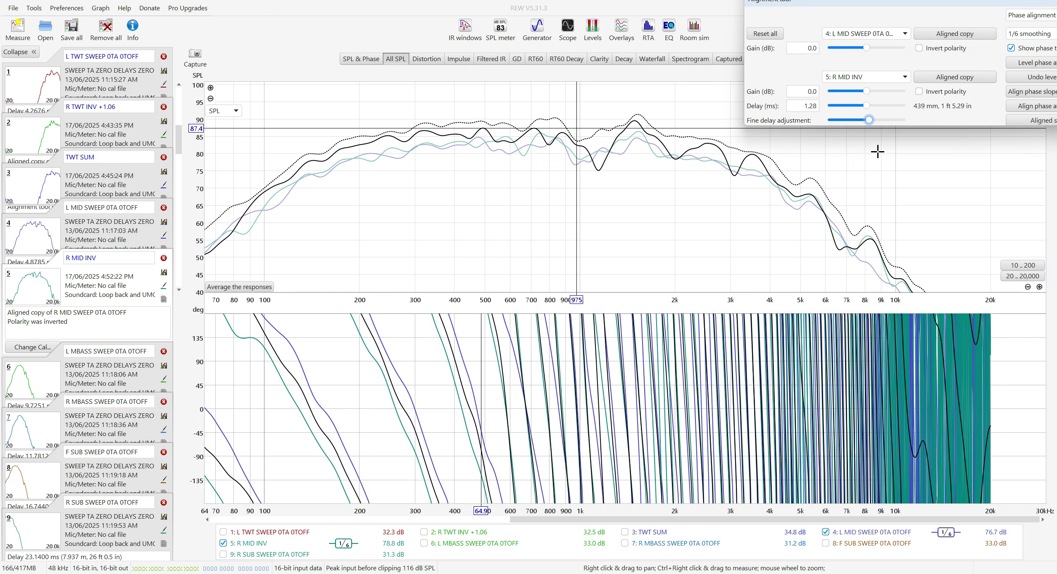
key(Left)
key(Left)
key(Left)
key(Left)
key(Left)
key(Left)
key(Left)
key(Left)
key(Left)
key(Left)
key(Left)
key(Left)
key(Left)
key(Left)
key(Left)
key(Left)
key(Left)
key(Left)
key(Left)
key(Left)
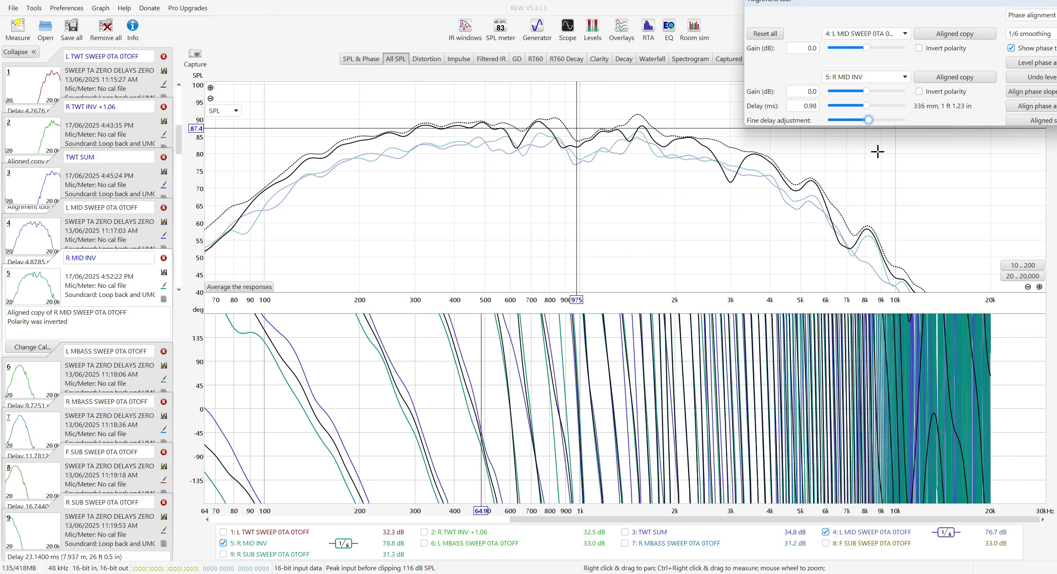
key(Left)
key(Left)
key(Left)
key(Left)
key(Left)
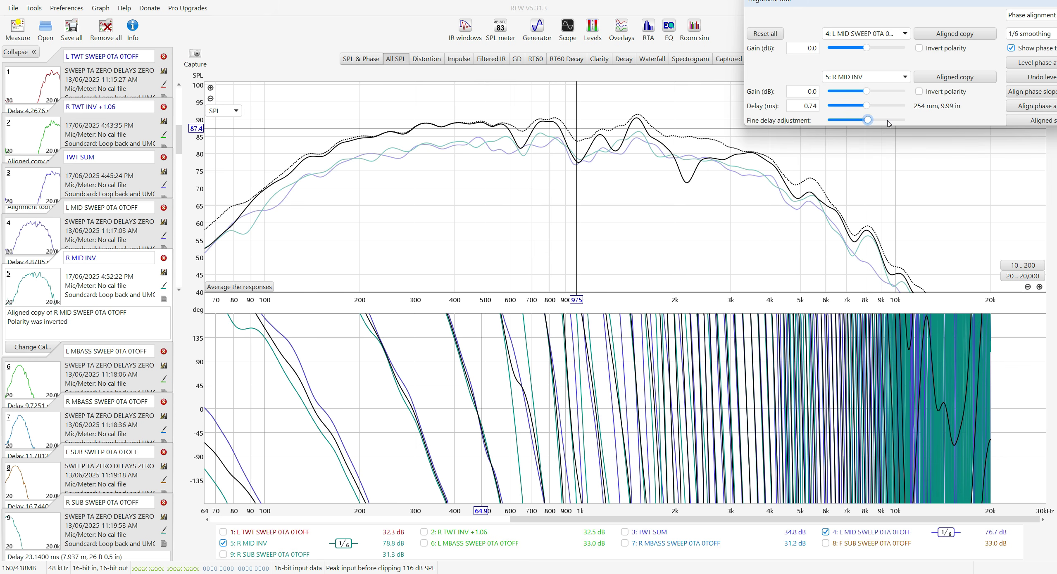
Reduce the R MID INV fine delay to 0.61 ms and compare the summed response.
key(Left)
key(Left)
key(Left)
key(Left)
key(Left)
key(Left)
key(Left)
key(Left)
key(Left)
key(Left)
key(Left)
key(Left)
key(Left)
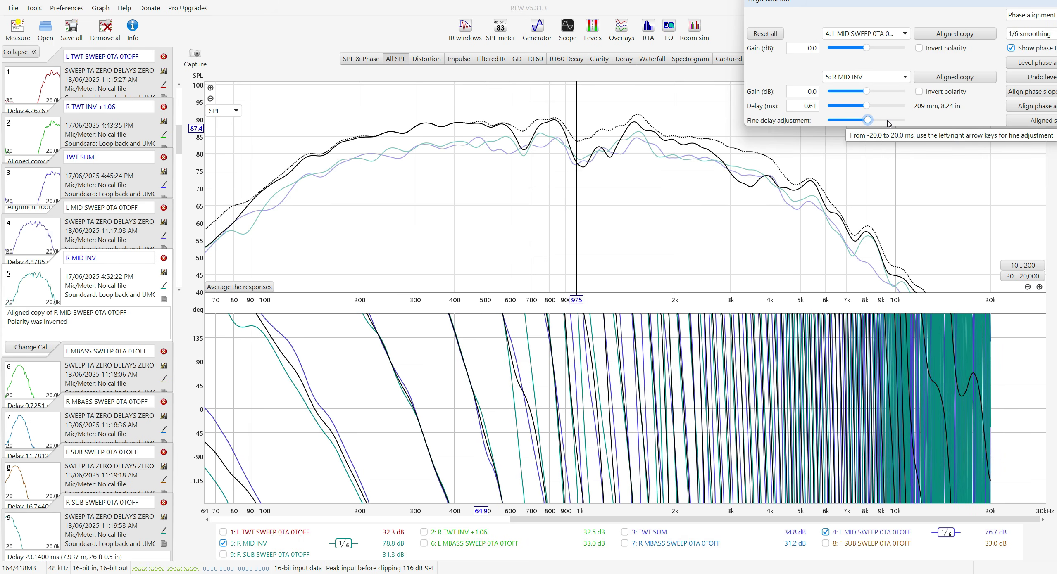
Step the R MID INV fine delay down and back up, settling at 0.62 ms.
key(Left)
key(Left)
key(Left)
key(Left)
key(Left)
key(Left)
key(Left)
key(Left)
key(Left)
key(Left)
key(Left)
key(Right)
key(Right)
key(Right)
key(Right)
key(Right)
key(Right)
key(Right)
key(Right)
key(Right)
key(Right)
key(Right)
key(Right)
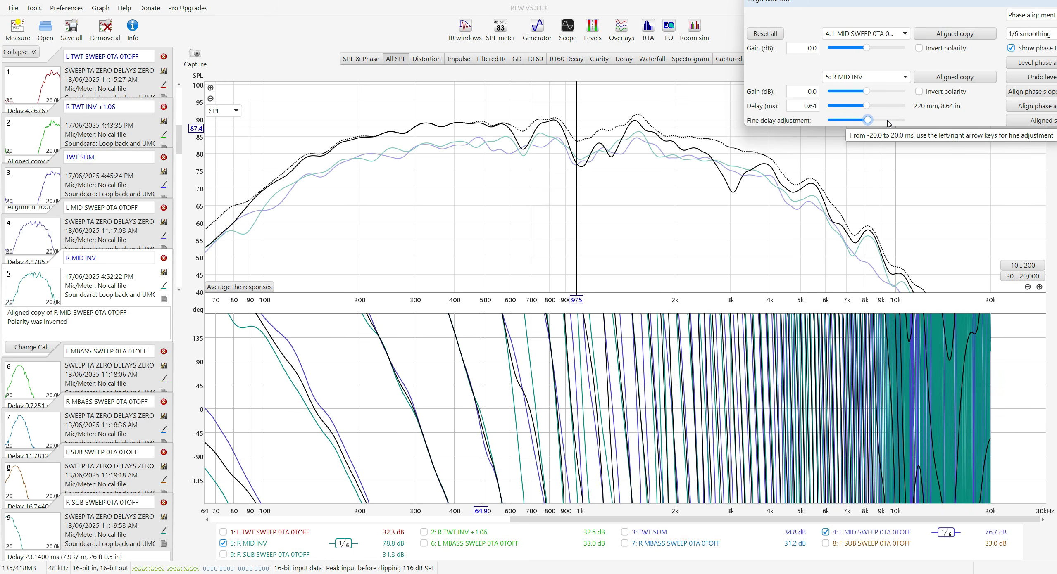
key(Left)
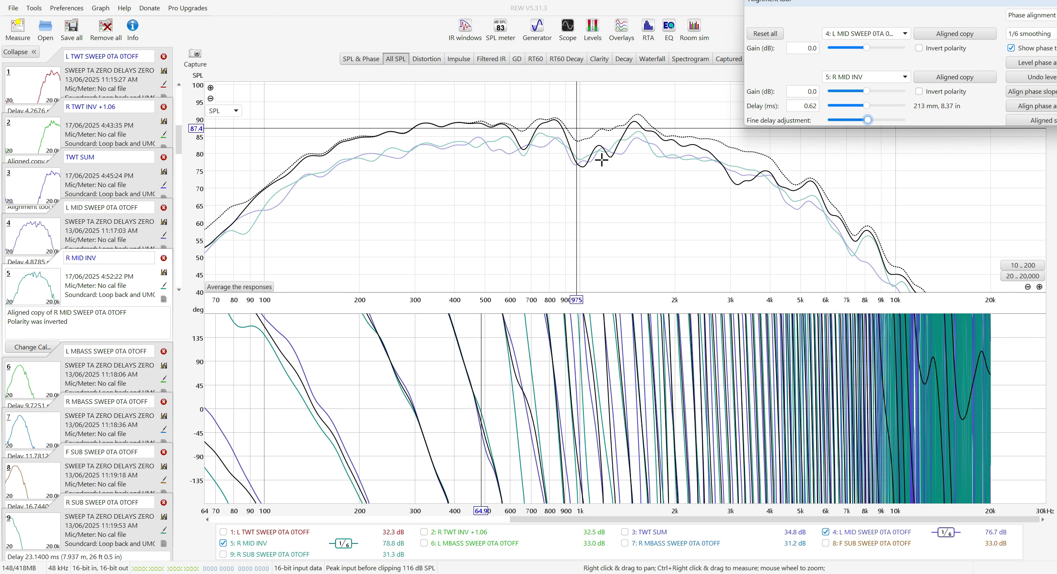
Raise the R MID INV fine delay to 0.68 ms to compare the upper-frequency summation.
key(Right)
key(Right)
key(Right)
key(Right)
key(Right)
key(Right)
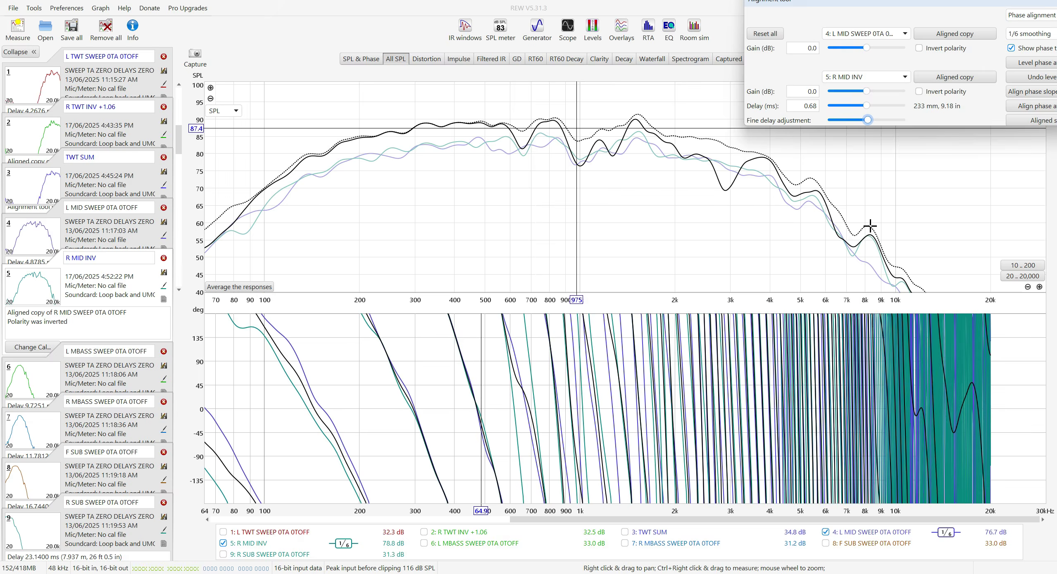
key(Right)
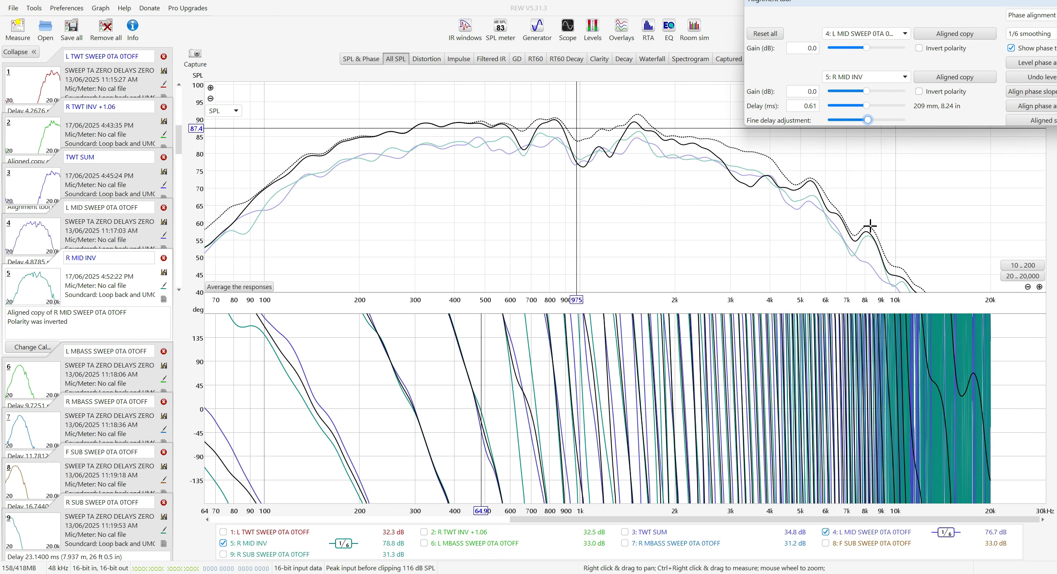
Lower the R MID INV fine delay to 0.53 ms.
key(Left)
key(Left)
key(Left)
key(Left)
key(Left)
key(Left)
key(Left)
key(Left)
key(Left)
key(Left)
key(Left)
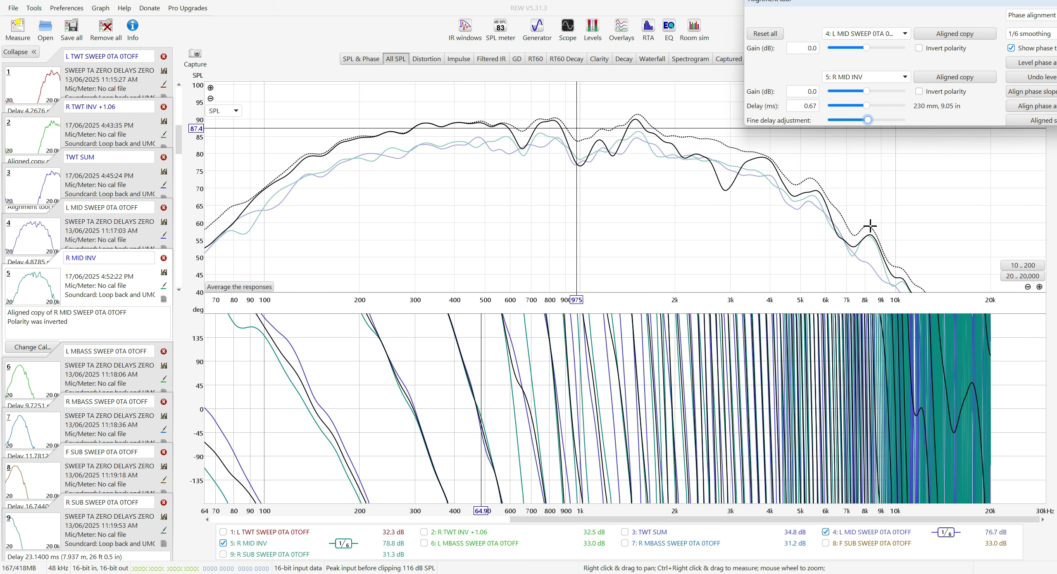
key(Left)
key(Left)
key(Left)
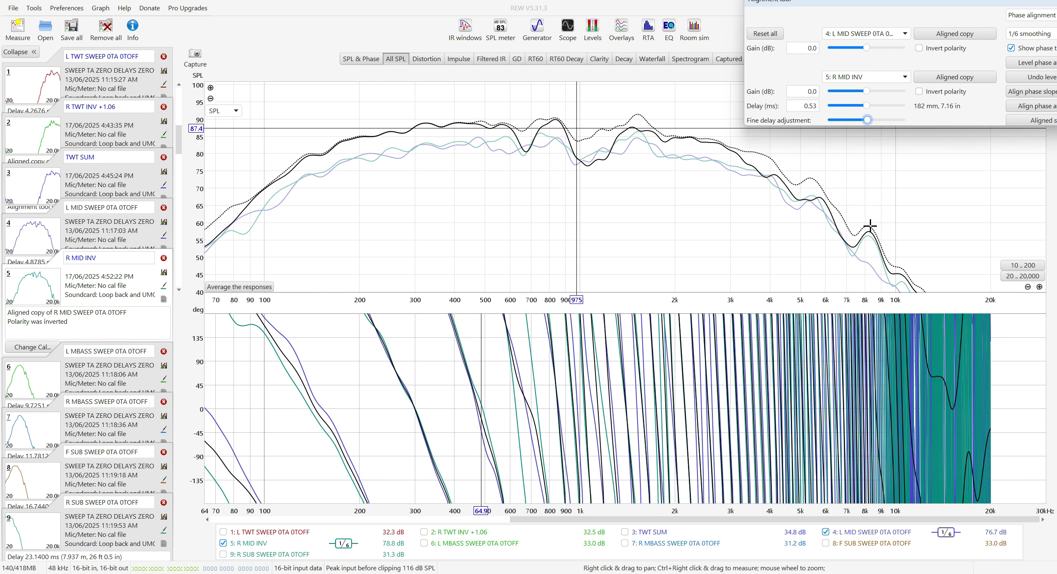
Lower the R MID INV fine delay further to 0.46 ms.
key(Left)
key(Left)
key(Left)
key(Left)
key(Left)
key(Left)
key(Left)
key(Left)
key(Left)
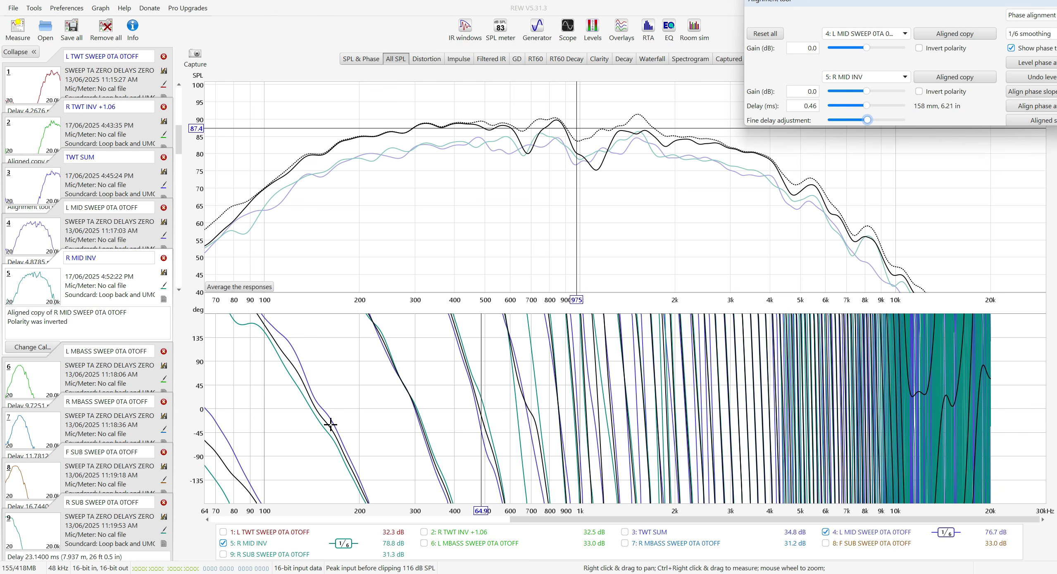
Sweep the R MID INV fine delay down to 0.01 ms to test the phase match at low frequencies.
key(Left)
key(Left)
key(Left)
key(Left)
key(Left)
key(Left)
key(Left)
key(Left)
key(Left)
key(Left)
key(Left)
key(Left)
key(Left)
key(Left)
key(Left)
key(Left)
key(Left)
key(Left)
key(Left)
key(Left)
key(Left)
key(Left)
key(Left)
key(Left)
key(Left)
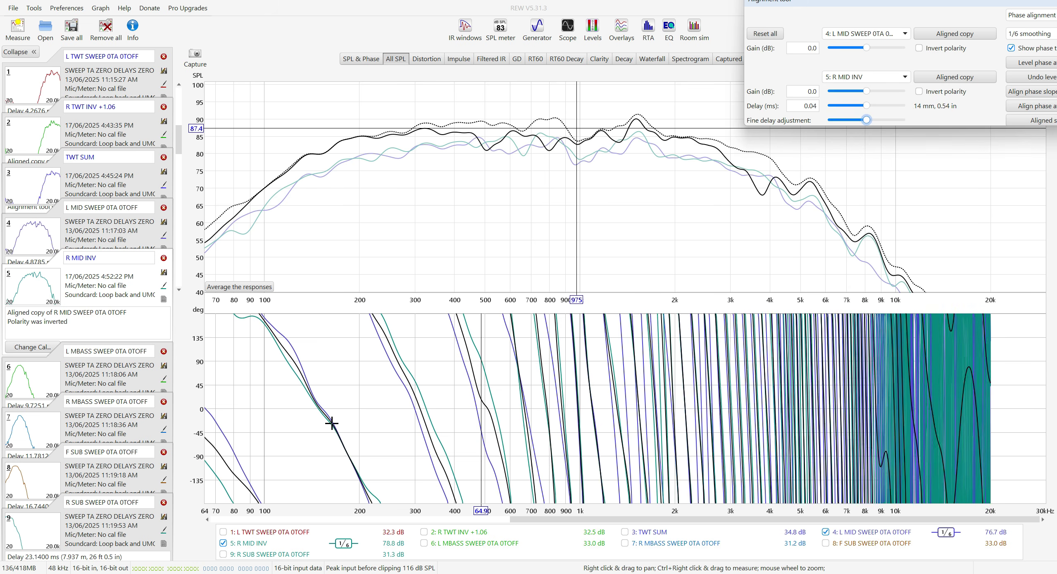
key(Left)
key(Left)
key(Left)
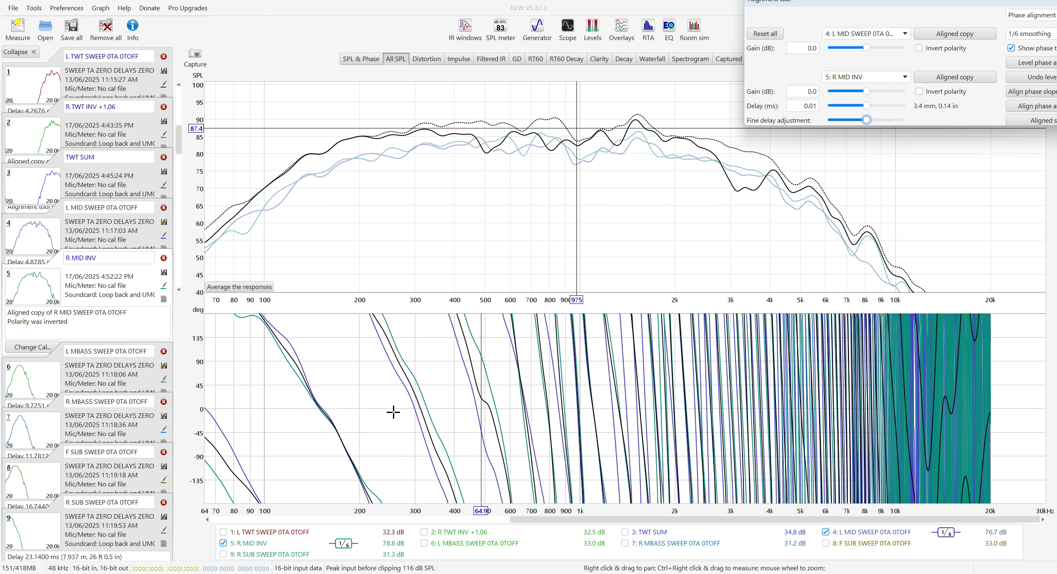
Set the R MID INV delay value to 0.11 ms.
double_click(810, 106)
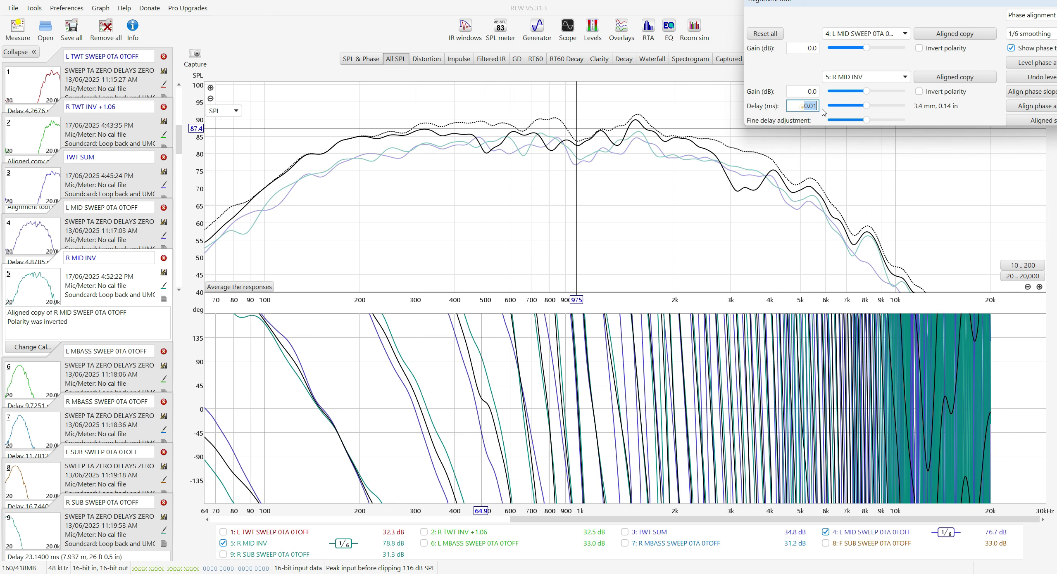
text(0.)
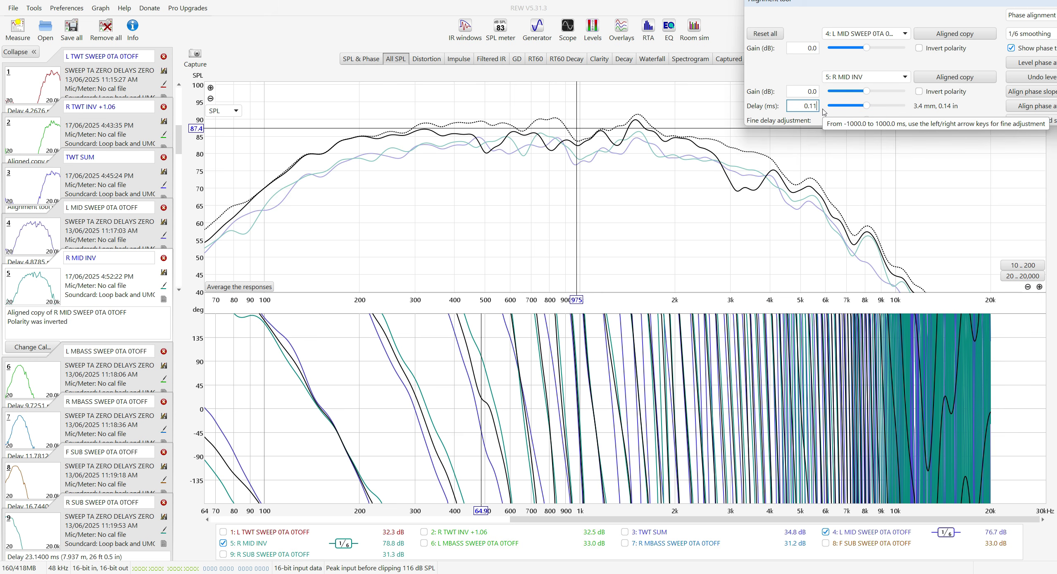
key(Return)
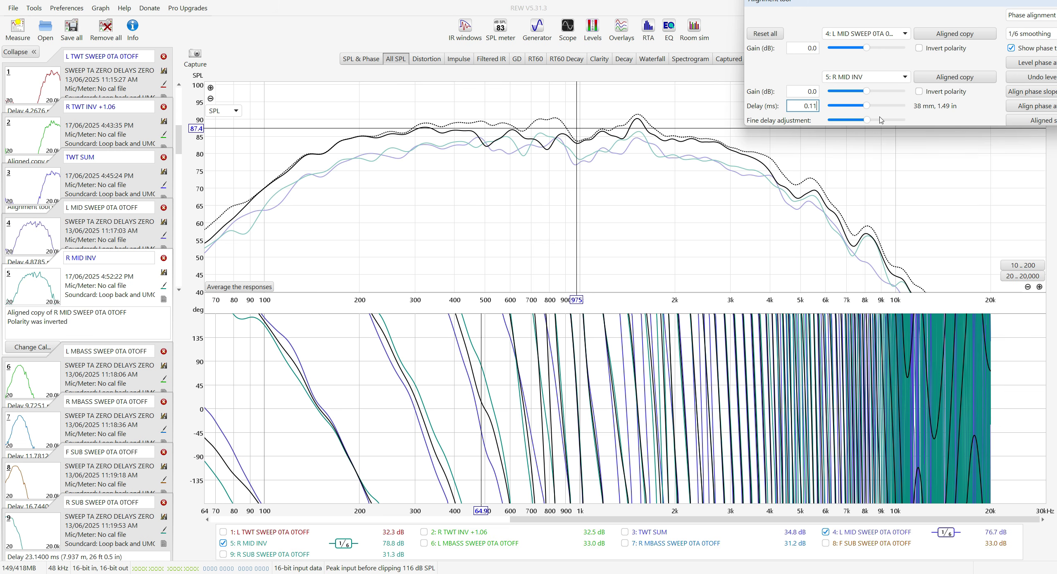
Raise the R MID INV fine delay gradually to 0.24 ms while comparing the summed response.
click(867, 121)
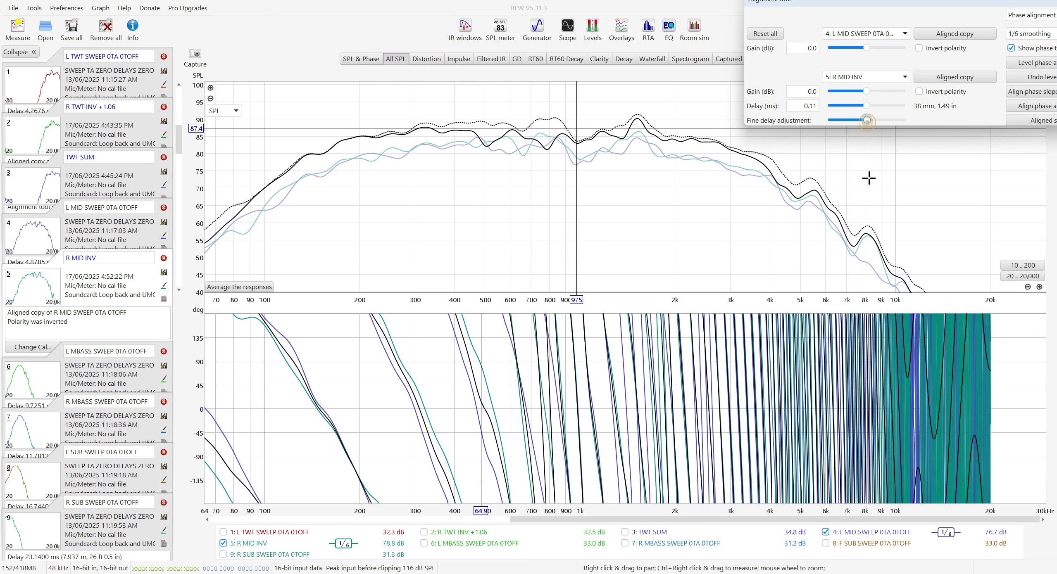
key(Right)
key(Right)
key(Right)
key(Right)
key(Right)
key(Right)
key(Right)
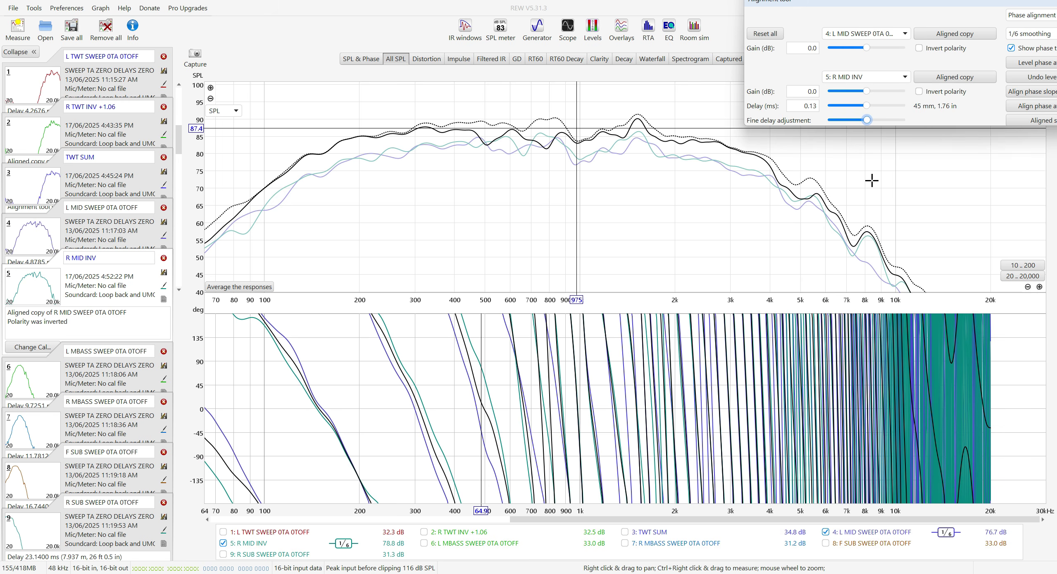
key(Right)
key(Right)
key(Right)
key(Right)
key(Right)
key(Right)
key(Right)
key(Right)
key(Right)
key(Right)
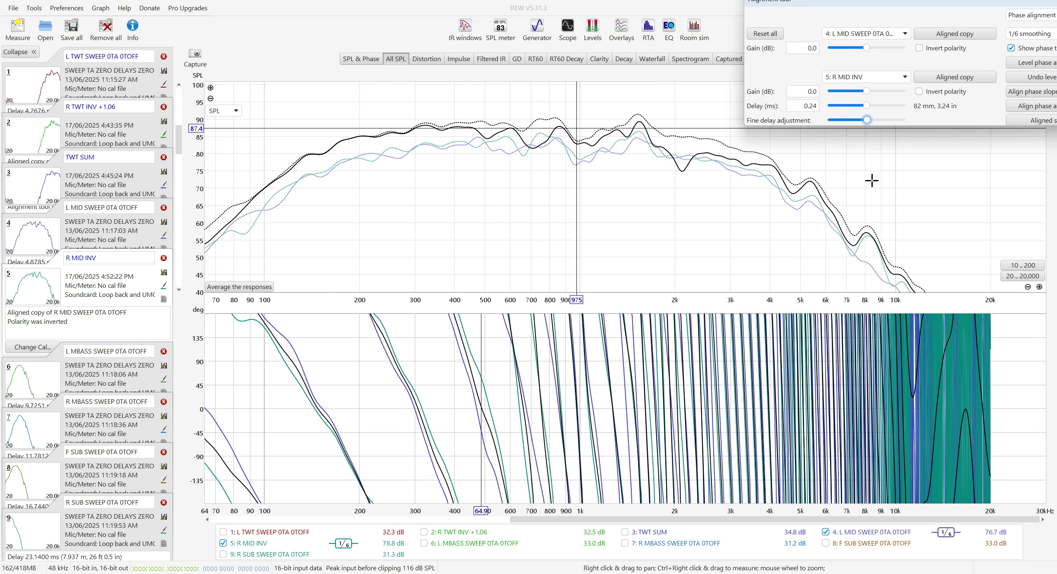
Continue raising the R MID INV fine delay to 0.43 ms.
key(Right)
key(Right)
key(Right)
key(Right)
key(Right)
key(Right)
key(Right)
key(Right)
key(Right)
key(Right)
key(Right)
key(Right)
key(Right)
key(Right)
key(Right)
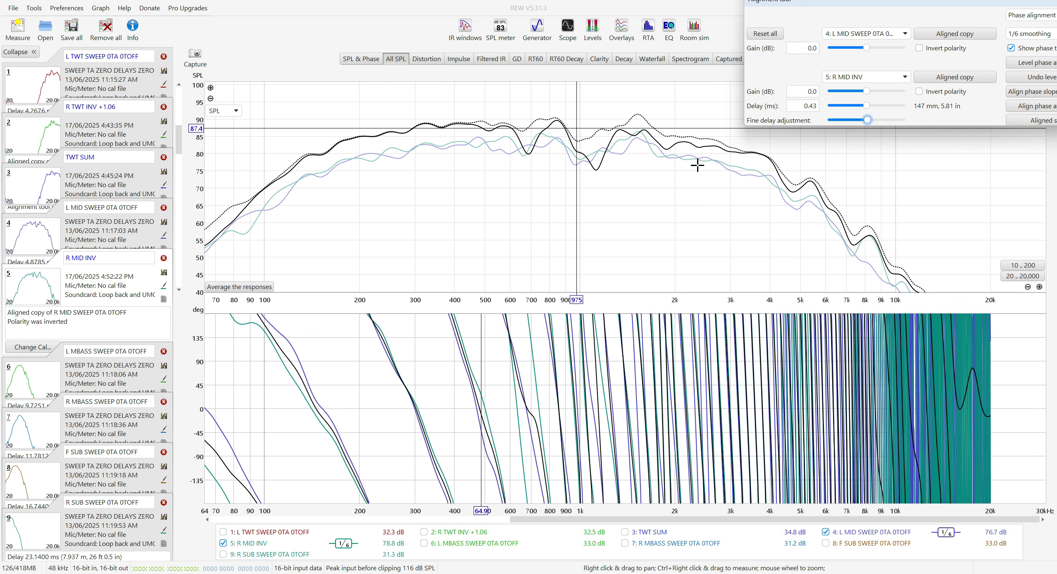
Drop the R MID INV fine delay to 0.30 ms and bring it back up to 0.45 ms.
click(526, 282)
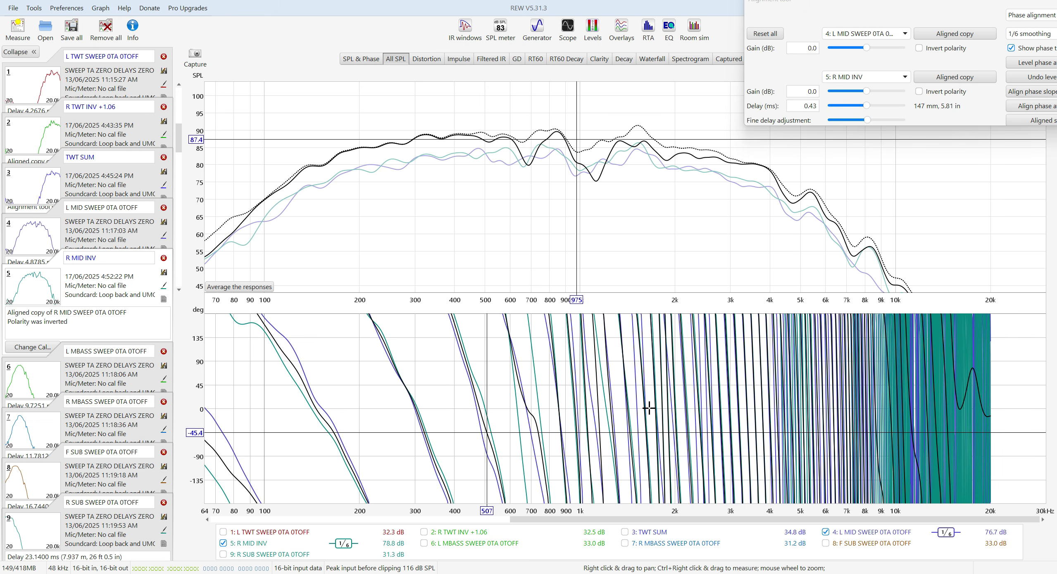
drag(863, 121, 866, 153)
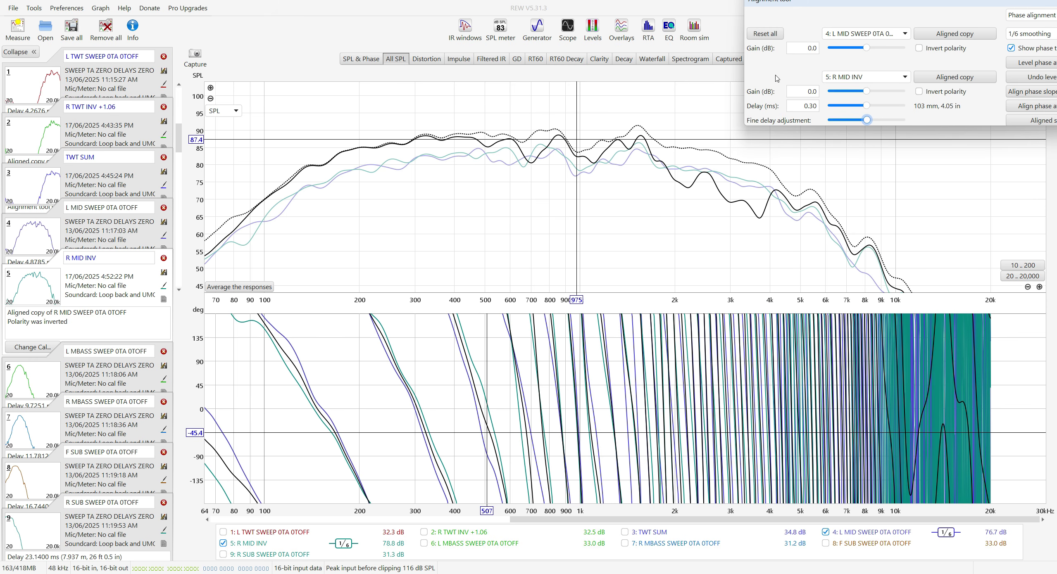
key(Right)
key(Right)
key(Right)
key(Right)
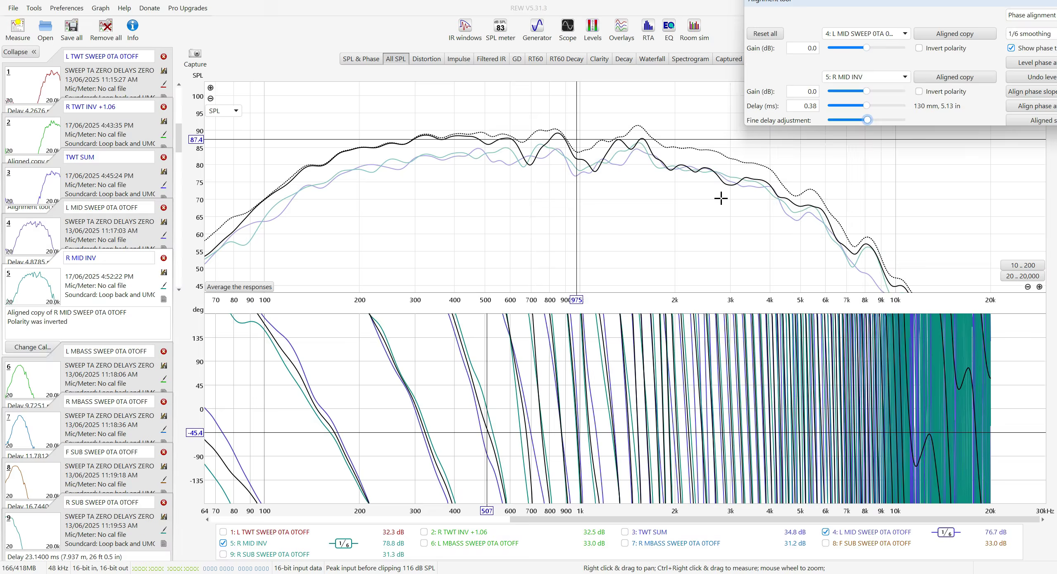
key(Right)
key(Right)
key(Right)
key(Right)
key(Right)
key(Right)
key(Right)
key(Right)
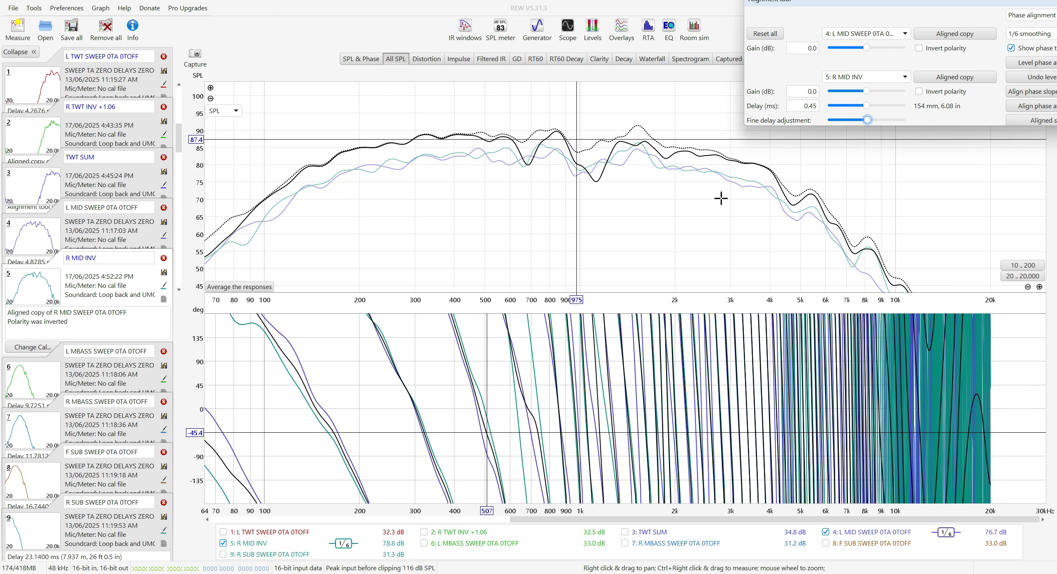
Sweep the R MID INV fine delay up to 0.90 ms to test a longer delay.
key(Right)
key(Right)
key(Right)
key(Right)
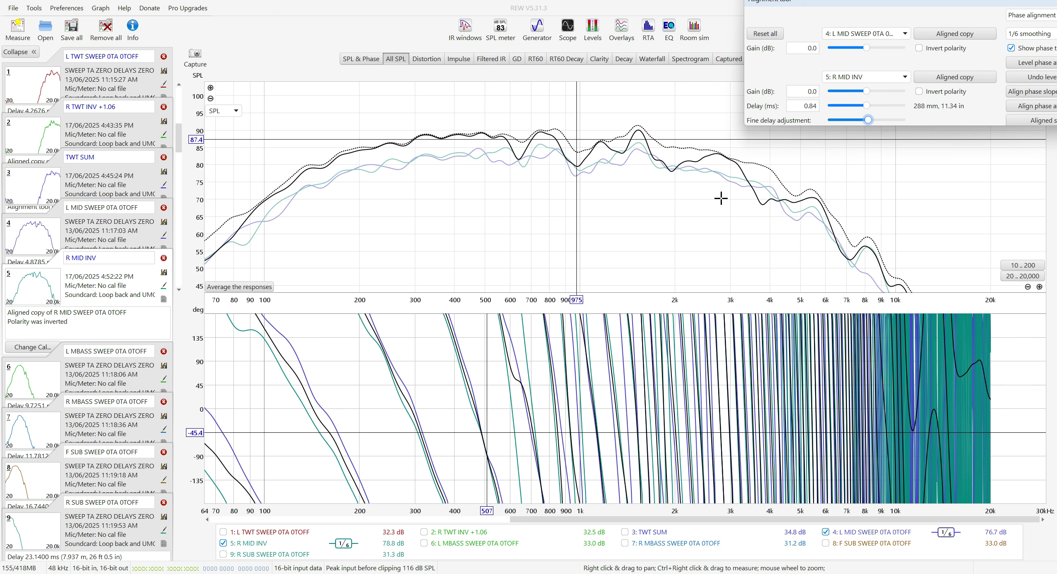
key(Right)
key(Right)
key(Right)
key(Right)
key(Right)
key(Right)
key(Right)
key(Right)
key(Right)
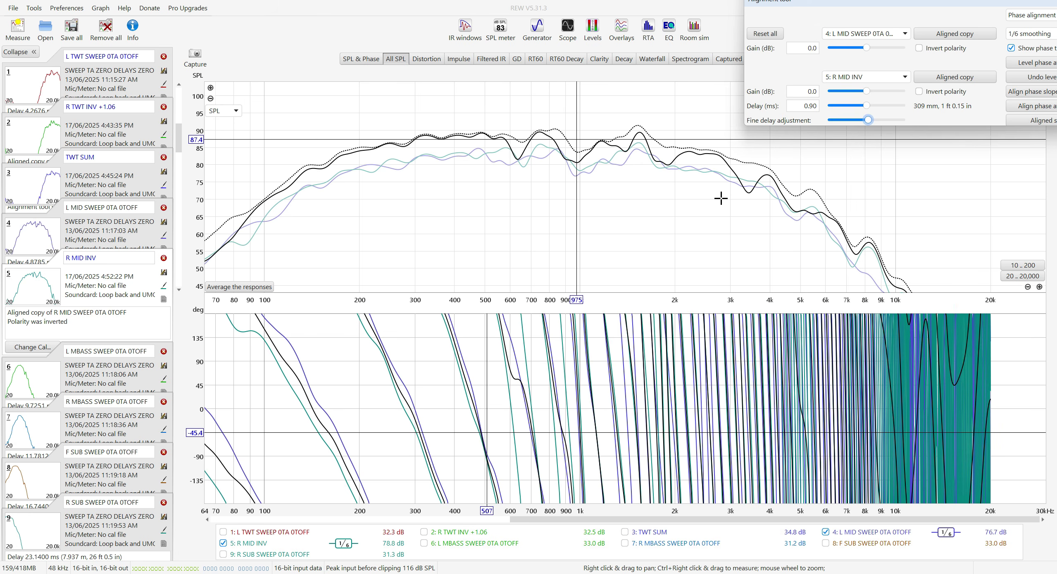
Raise the R MID INV fine delay past 1.01 ms to 1.12 ms to test a longer delay.
key(Right)
key(Right)
key(Right)
key(Right)
key(Right)
key(Right)
key(Right)
key(Right)
key(Right)
key(Right)
key(Right)
key(Right)
key(Right)
key(Right)
key(Right)
key(Right)
key(Right)
key(Right)
key(Right)
key(Right)
key(Right)
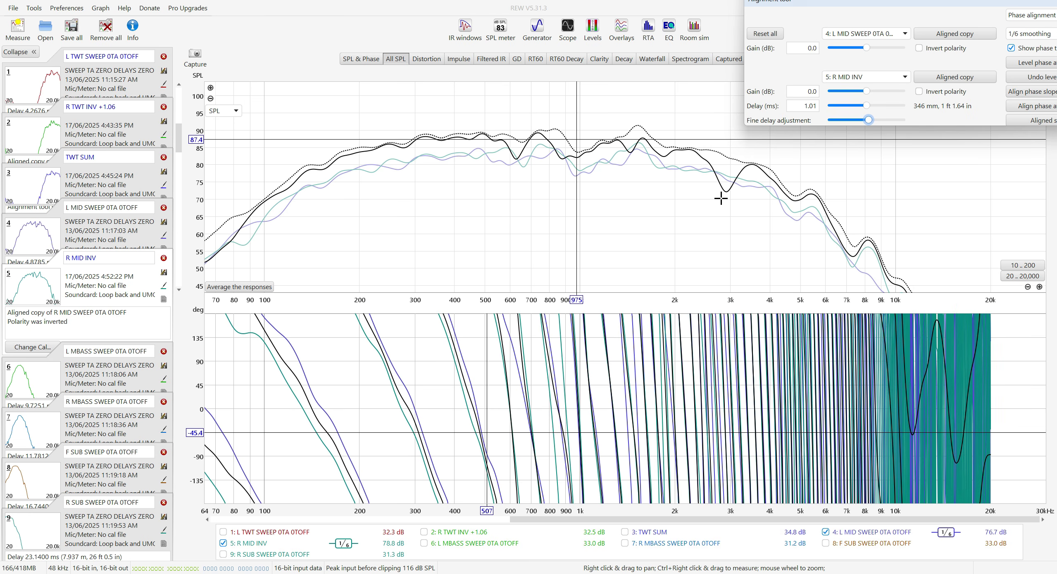
Drop the R MID INV fine delay to 1.05 ms, raise it to 1.09 ms and settle on 1.07 ms.
key(Left)
key(Left)
key(Left)
key(Left)
key(Left)
key(Left)
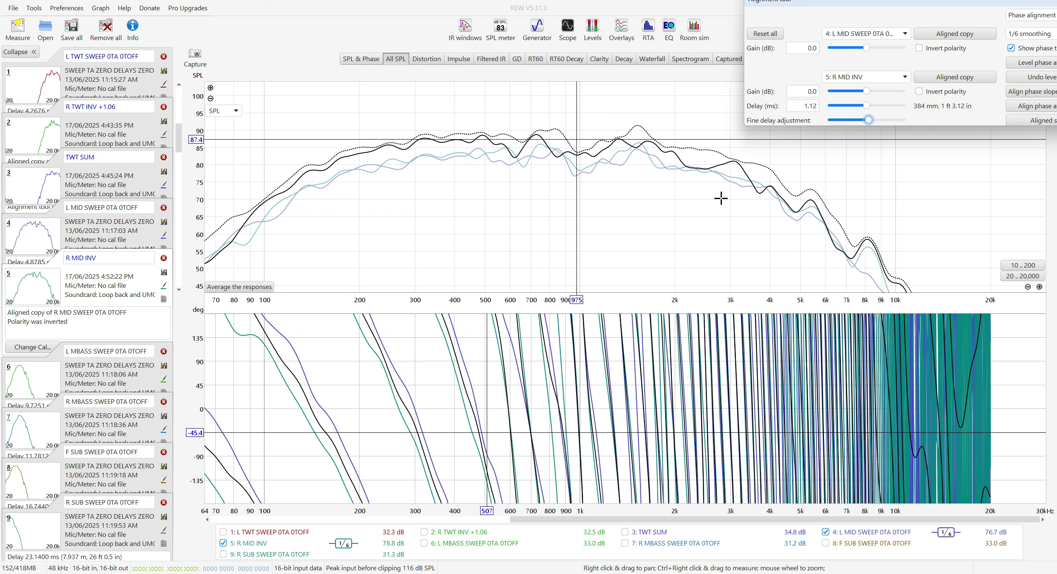
key(Left)
key(Left)
key(Left)
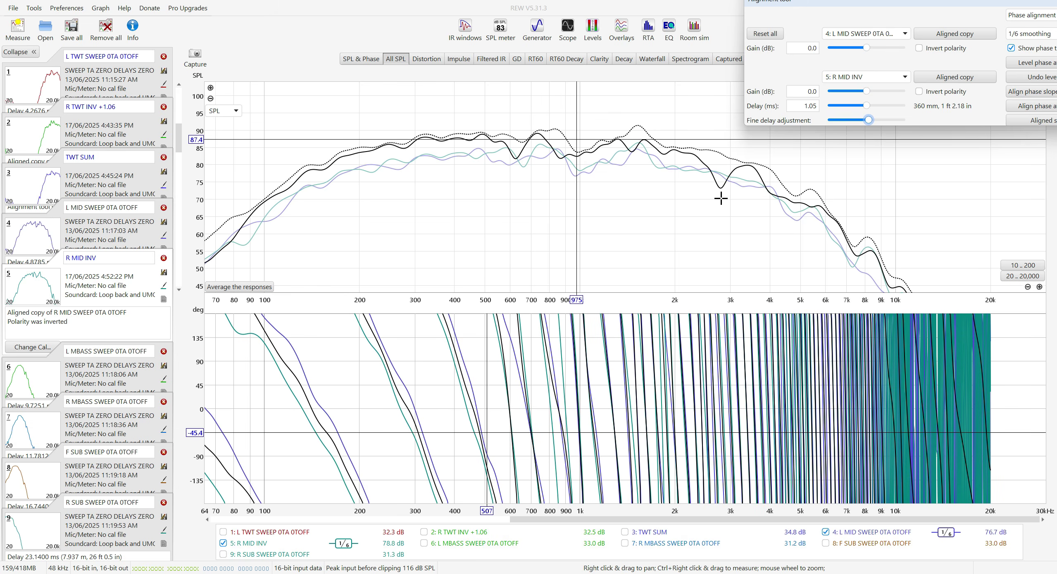
key(Right)
key(Right)
key(Right)
key(Right)
key(Right)
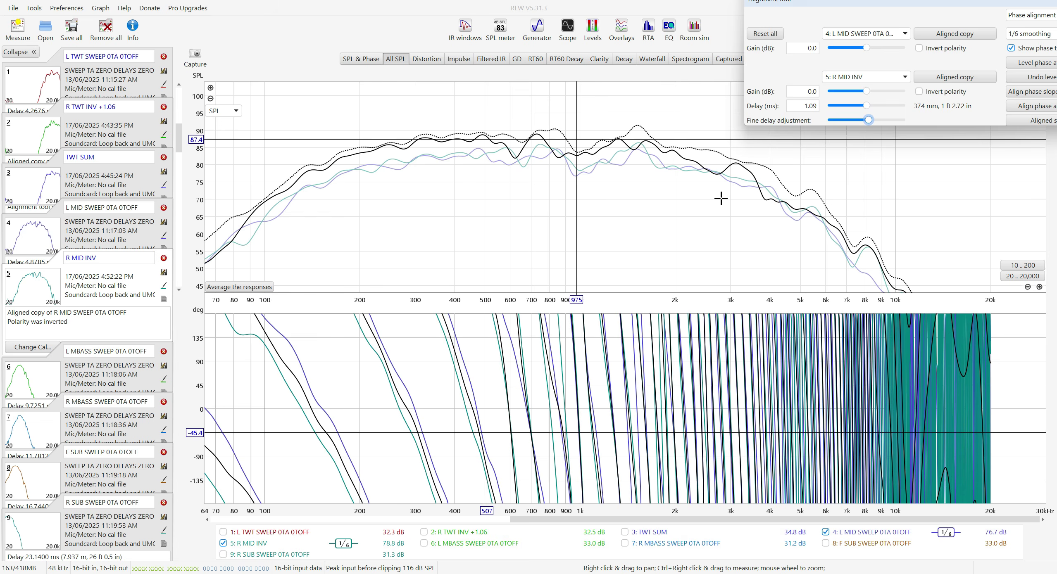
key(Left)
key(Left)
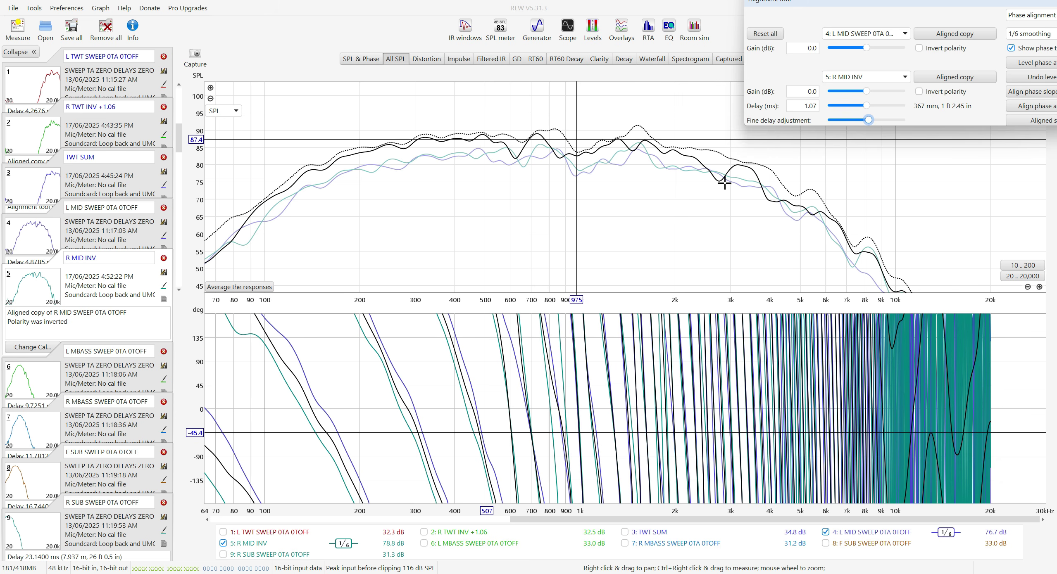
Compare the phase of the L MID and R MID INV traces at about 150, 300 and 470 Hz.
double_click(808, 106)
click(320, 411)
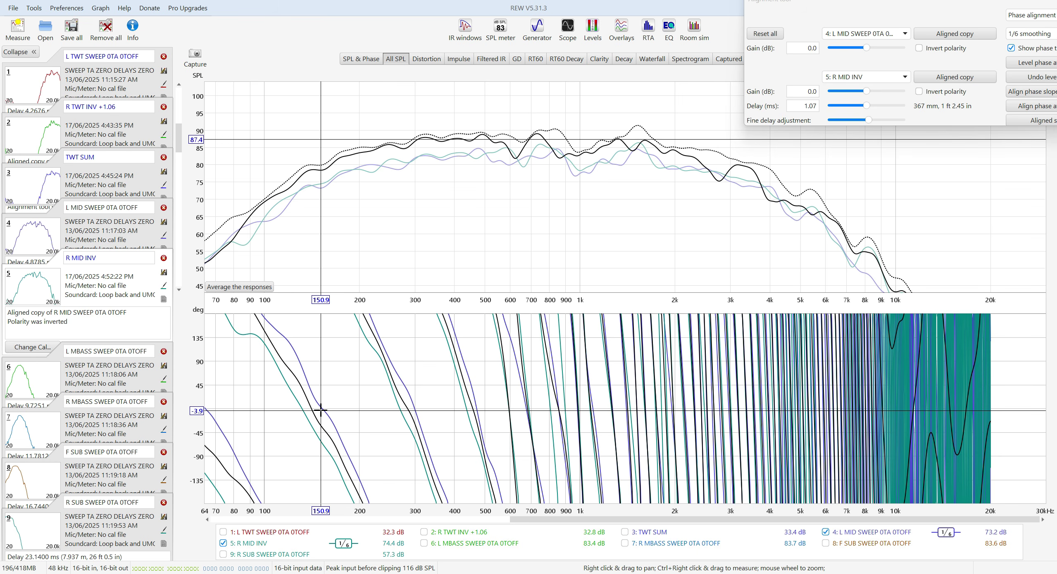
click(320, 441)
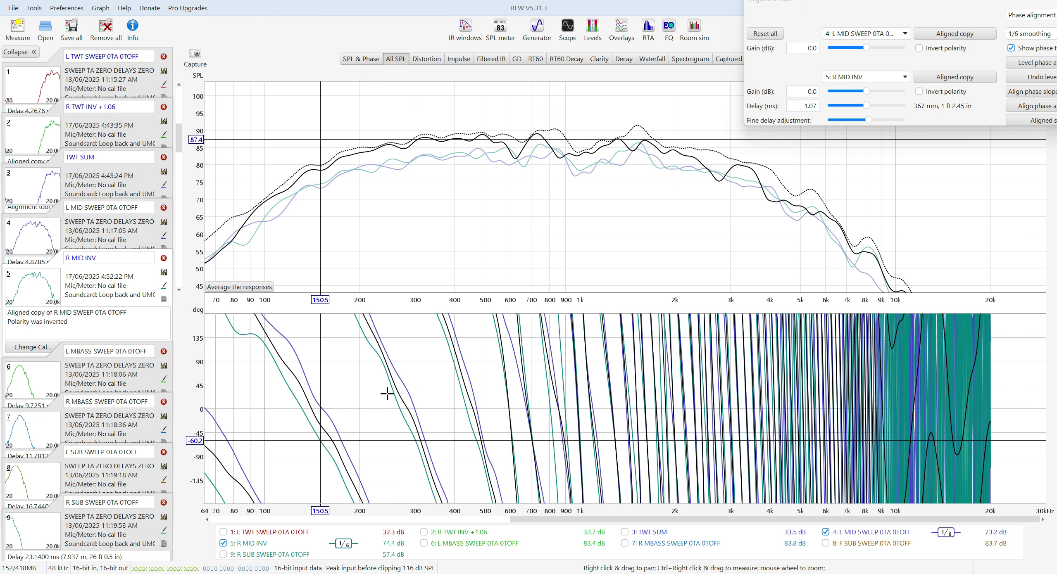
click(415, 410)
click(415, 410)
click(414, 440)
click(414, 441)
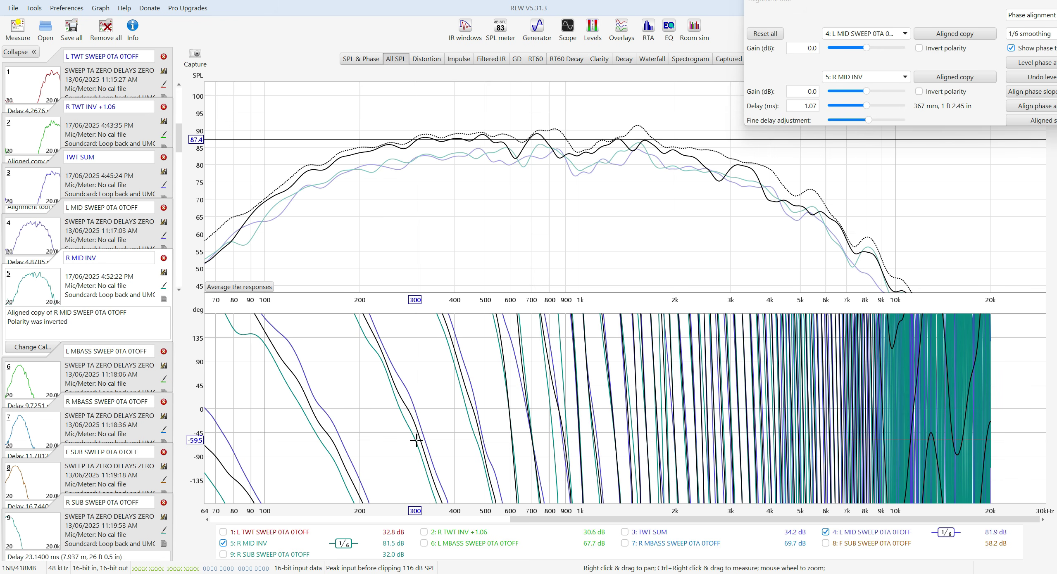
click(477, 409)
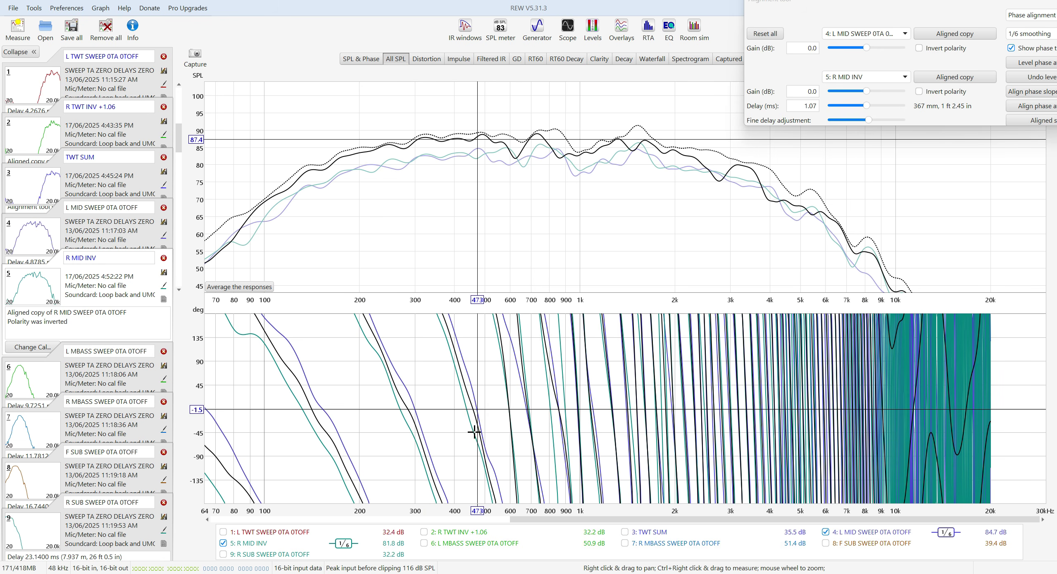
click(475, 434)
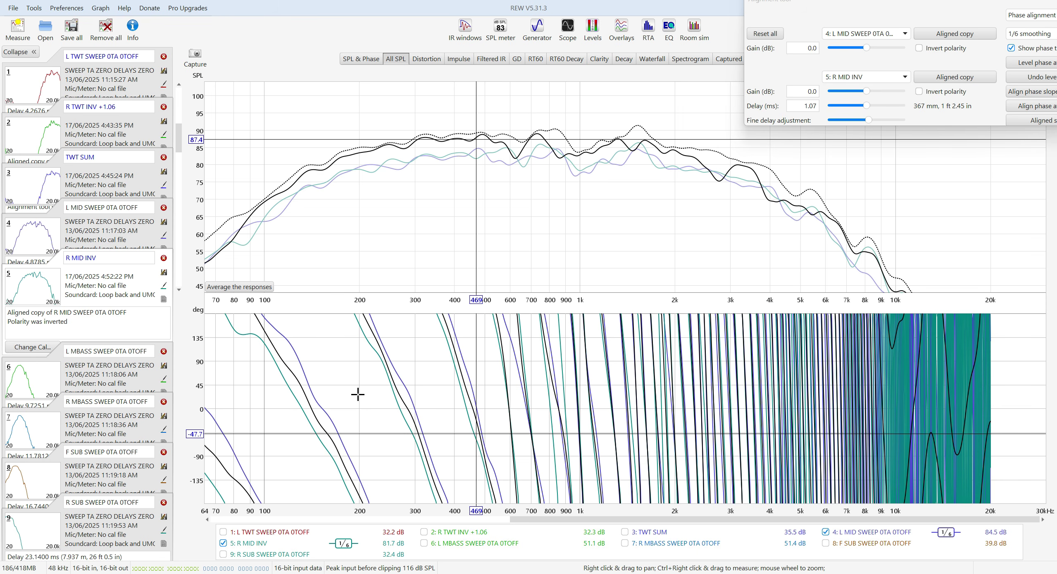
Lower the R MID INV fine delay to 0.88 ms and bring it back up to 0.93 ms.
click(808, 107)
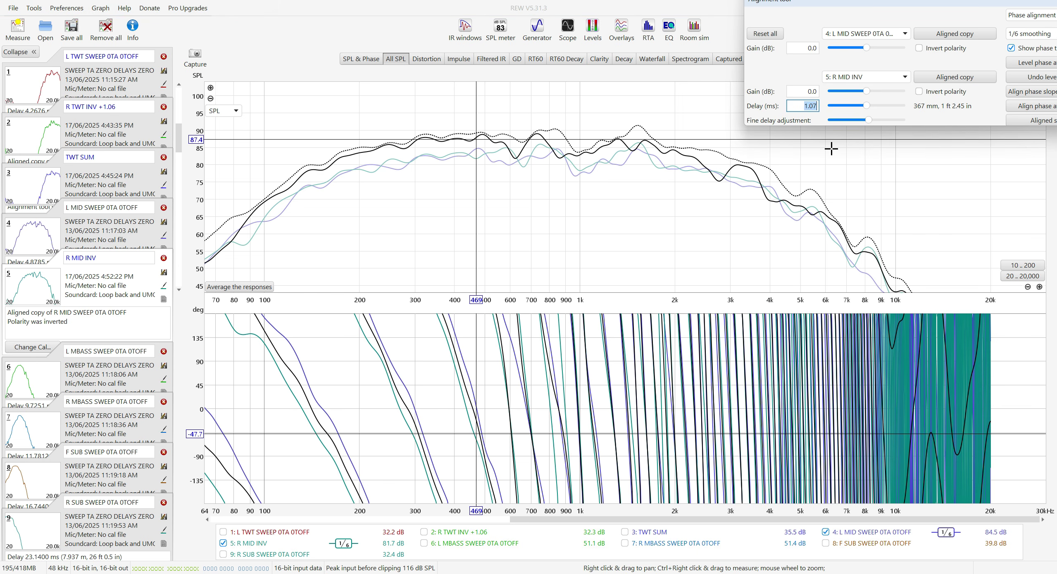
click(870, 122)
key(Left)
key(Left)
key(Left)
key(Left)
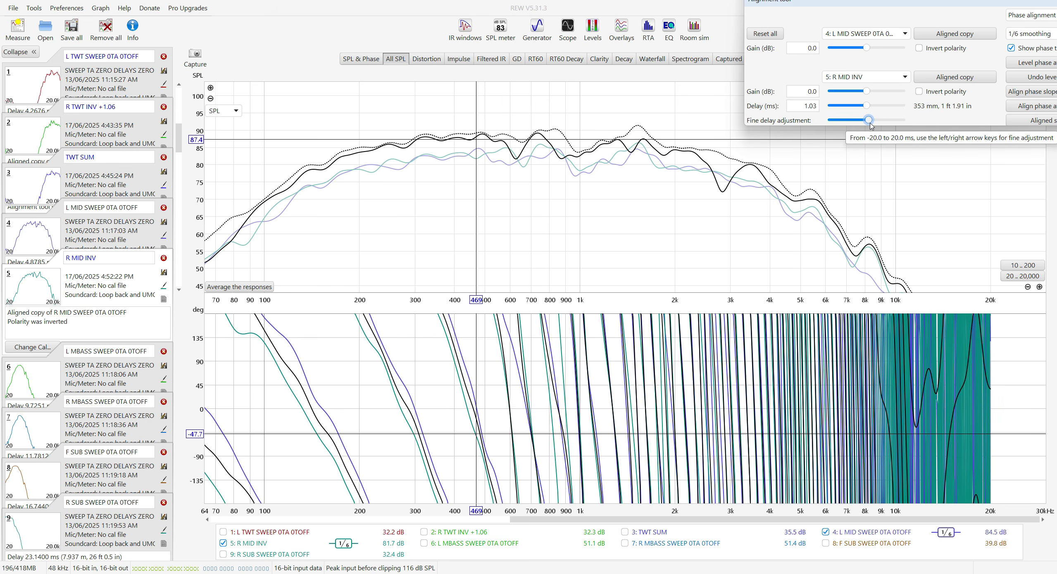
key(Left)
key(Left)
key(Left)
key(Left)
key(Left)
key(Left)
key(Left)
key(Left)
key(Left)
key(Left)
key(Left)
key(Left)
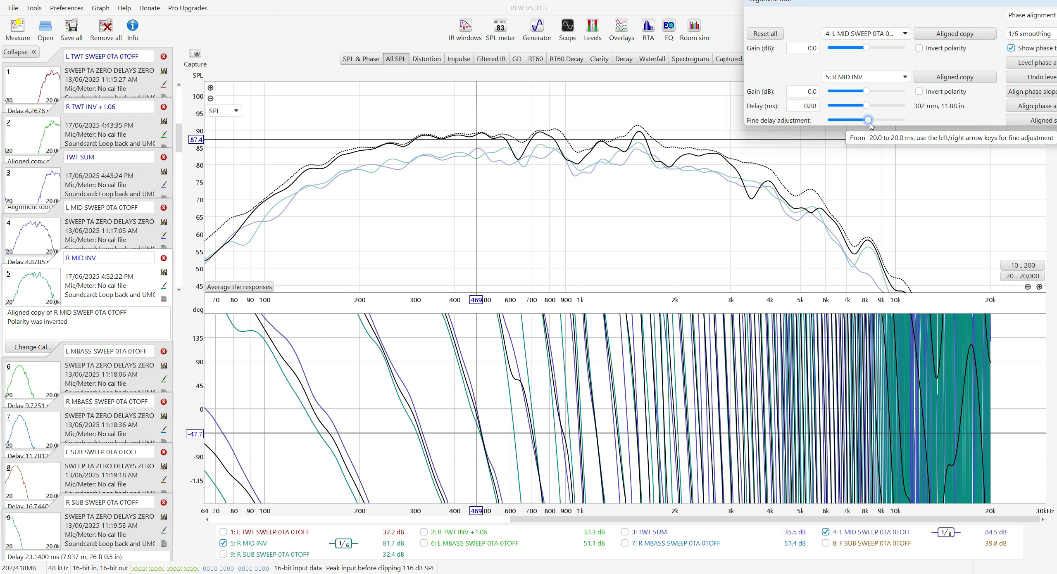
key(Right)
key(Right)
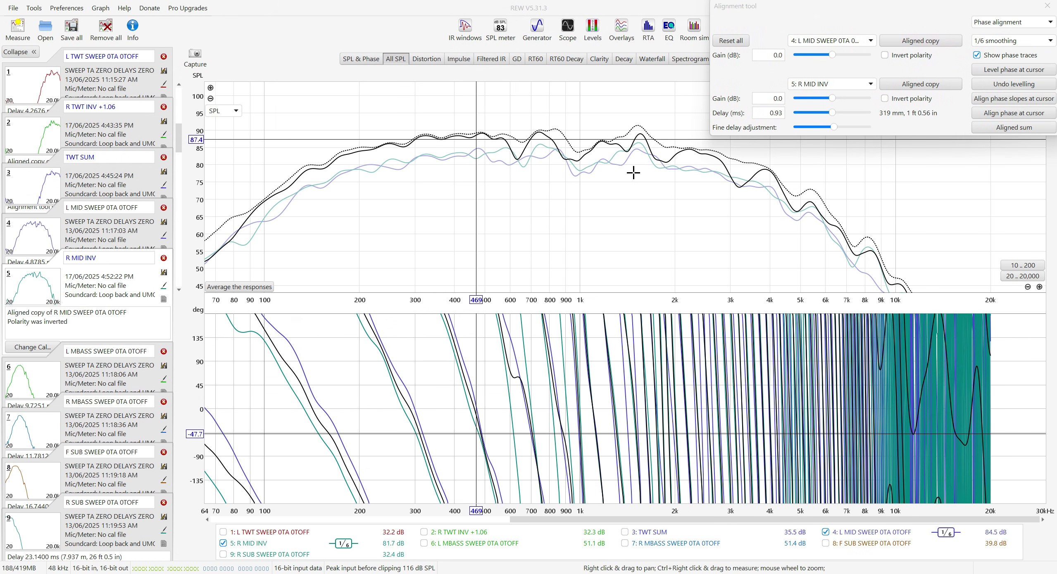
Create an aligned copy of R MID INV and rename it R MID INV +0.93.
click(914, 85)
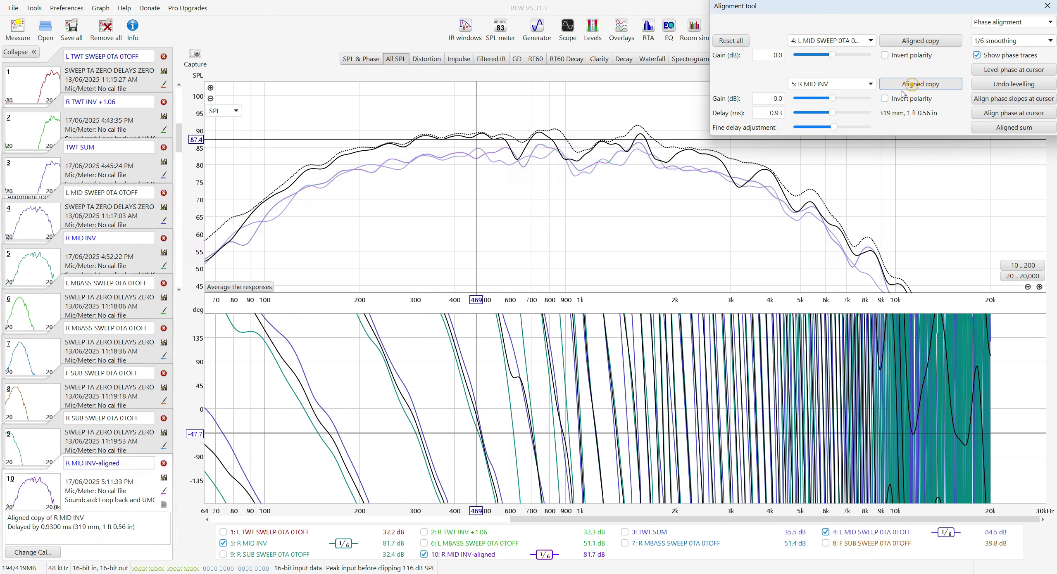
click(119, 464)
double_click(118, 464)
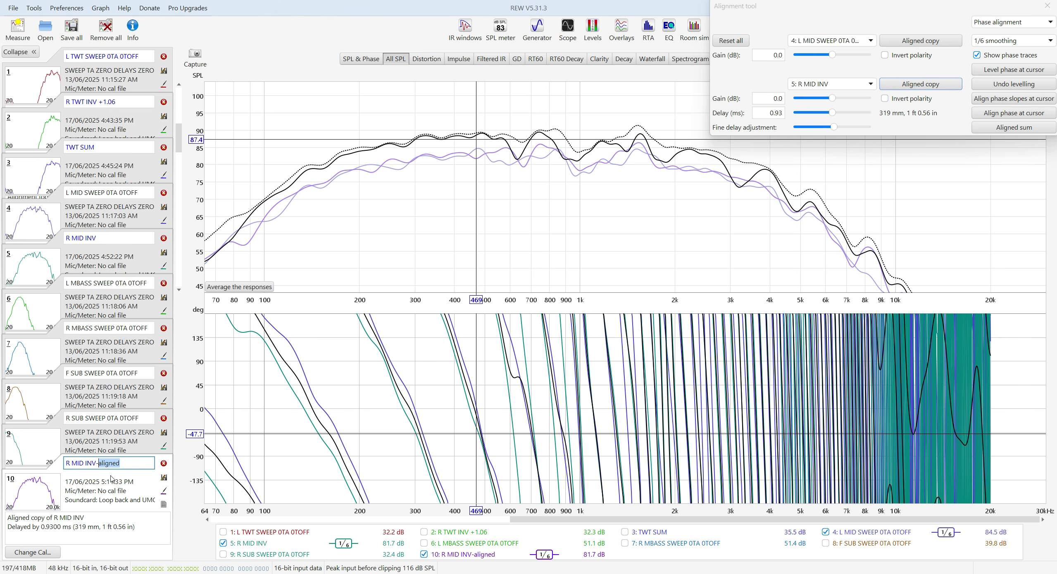
key(BackSpace)
key(BackSpace)
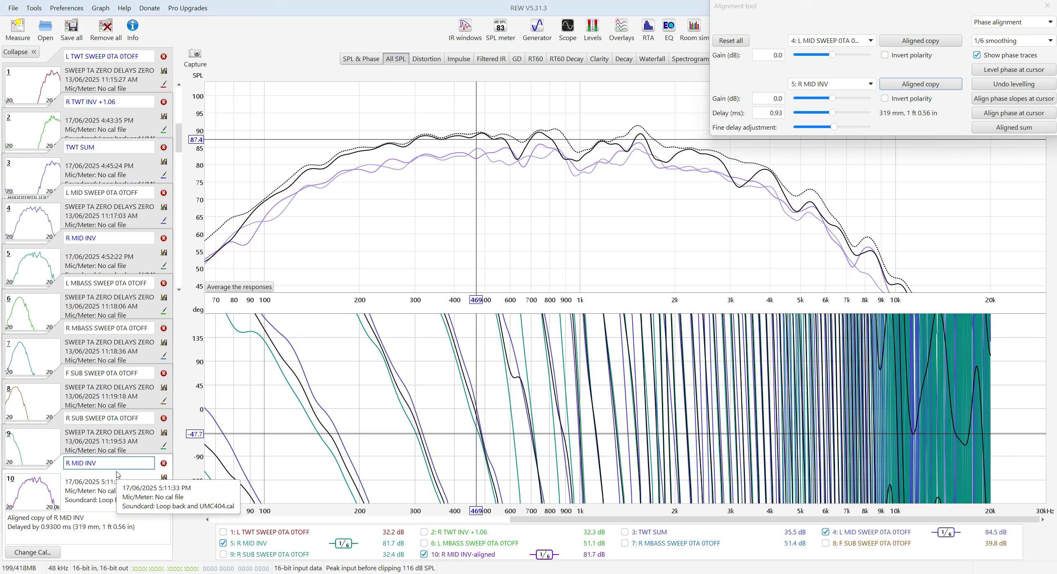
text(+0.93)
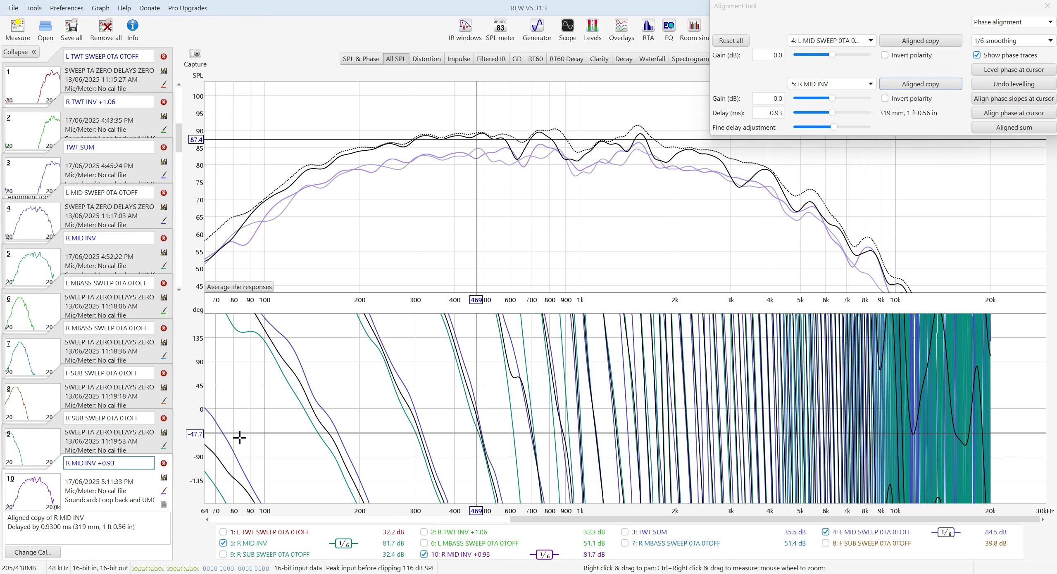
Delete the original R MID INV measurement and move R MID INV +0.93 directly below L MID SWEEP 0TA 0TOFF.
click(163, 239)
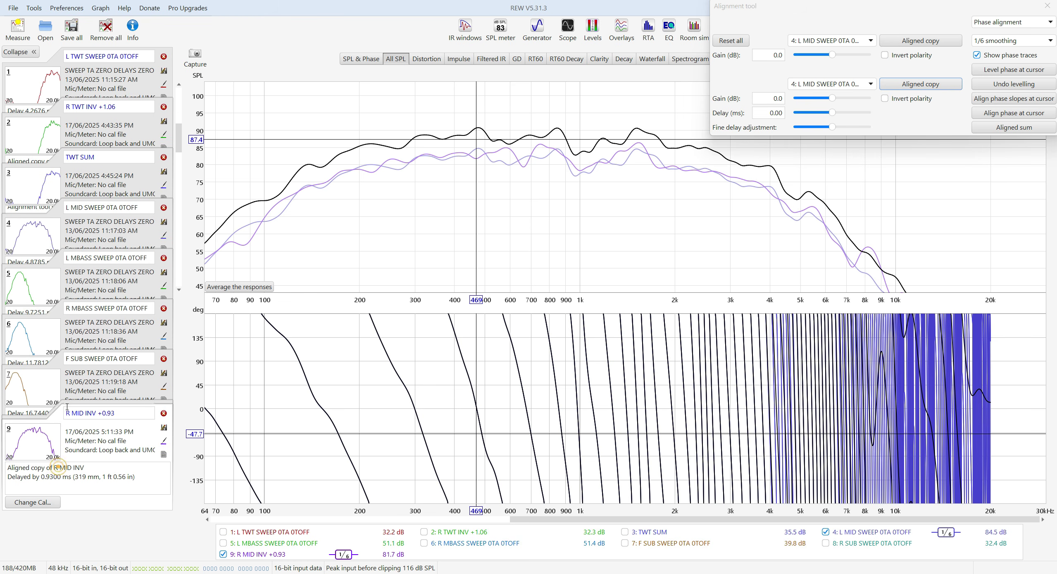
drag(58, 467, 33, 256)
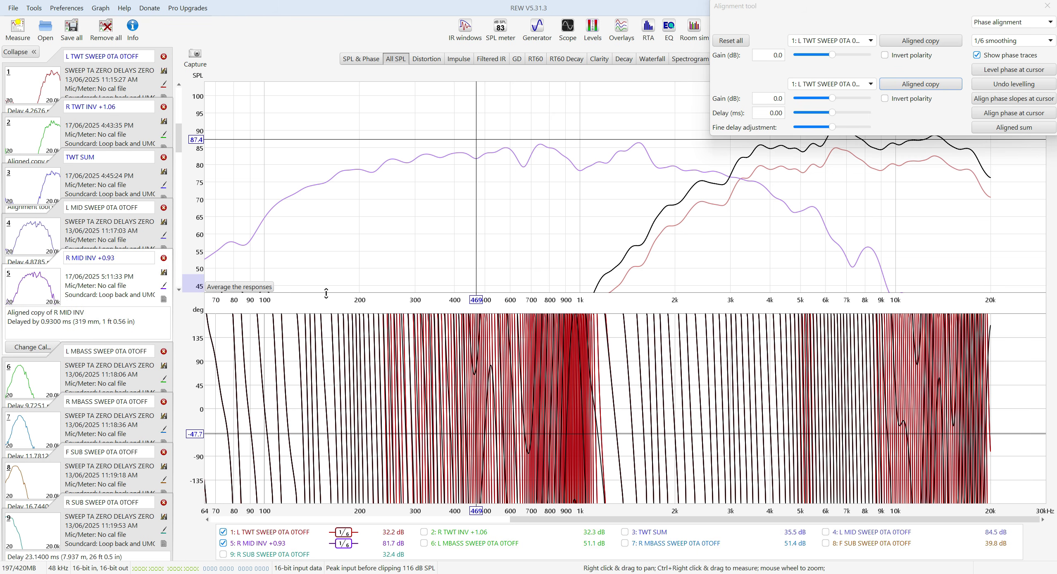
Select L MID SWEEP 0TA 0TOFF and R MID INV +0.93 as the Alignment tool's two measurements, keeping the tool clear of the graph.
click(872, 41)
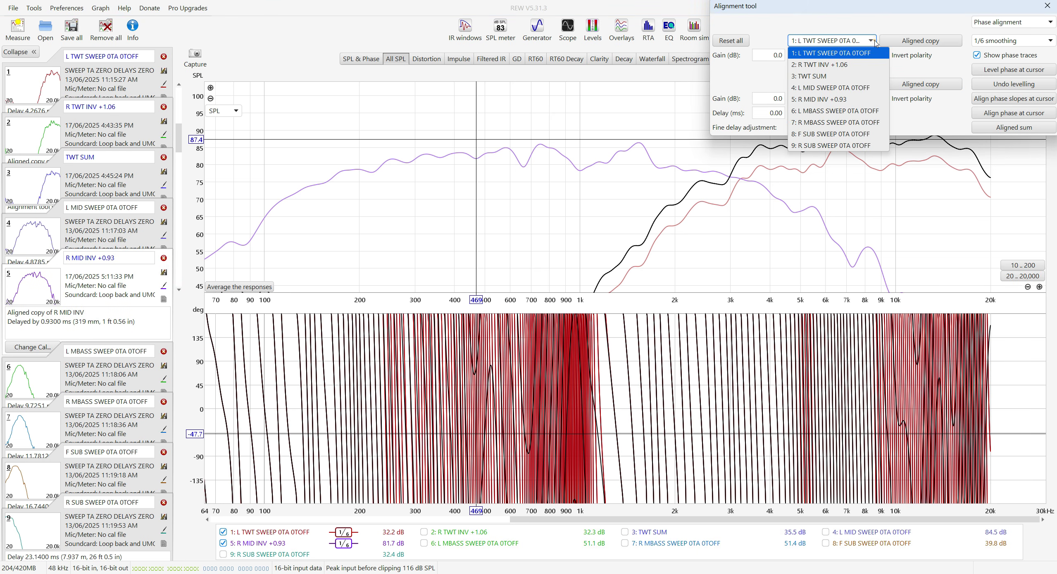
click(843, 88)
click(843, 84)
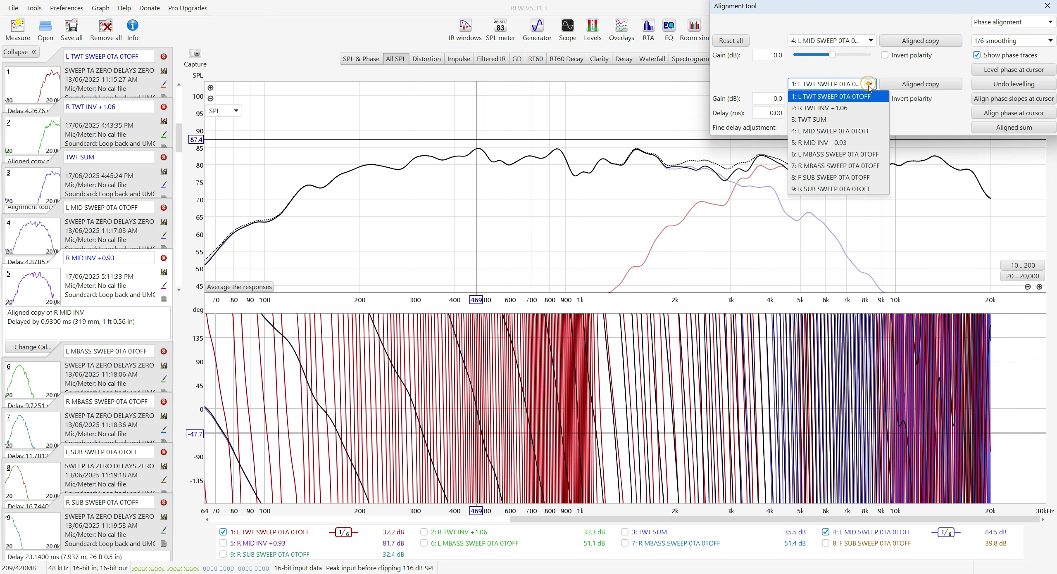
click(834, 143)
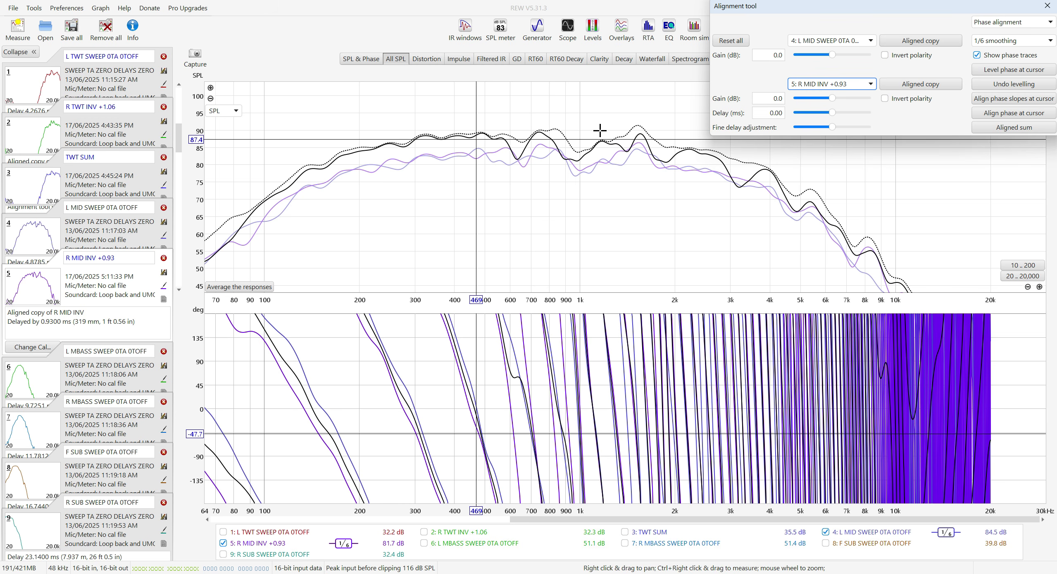
drag(972, 12, 565, 157)
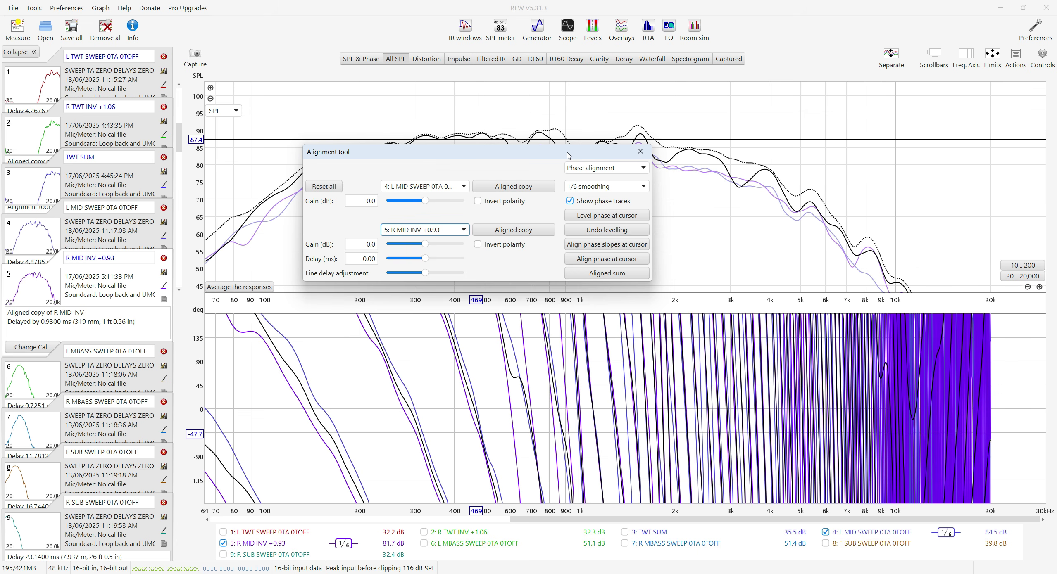
drag(547, 155, 914, 3)
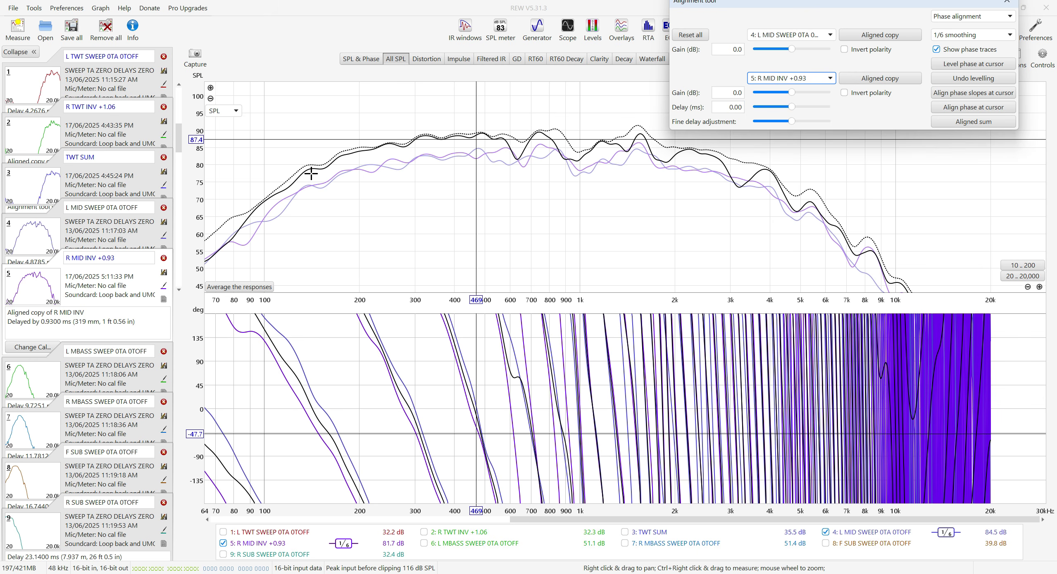
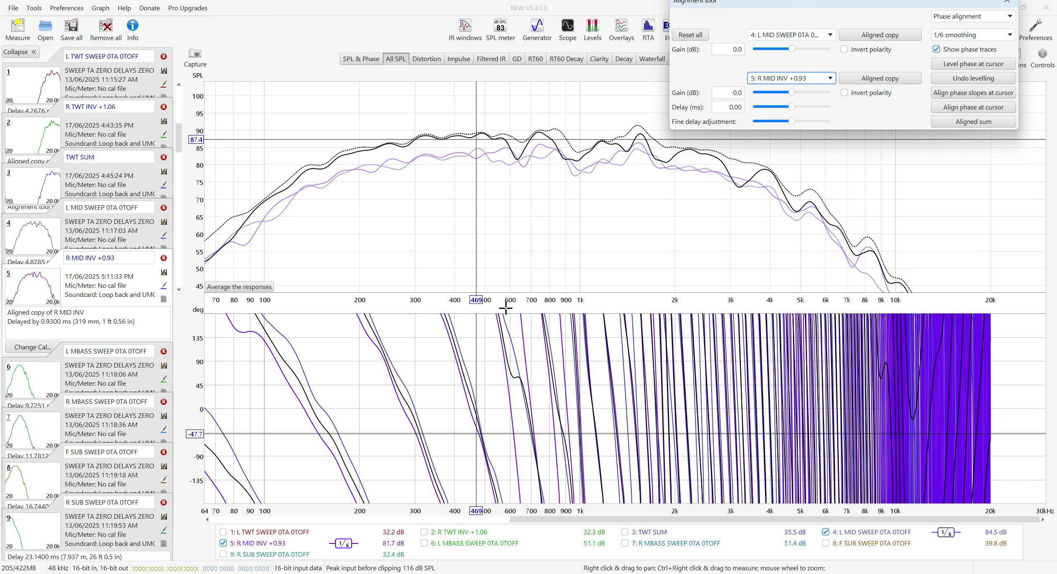
Switch the Alignment tool to Impulse alignment mode.
drag(851, 9, 485, 83)
click(643, 91)
click(614, 114)
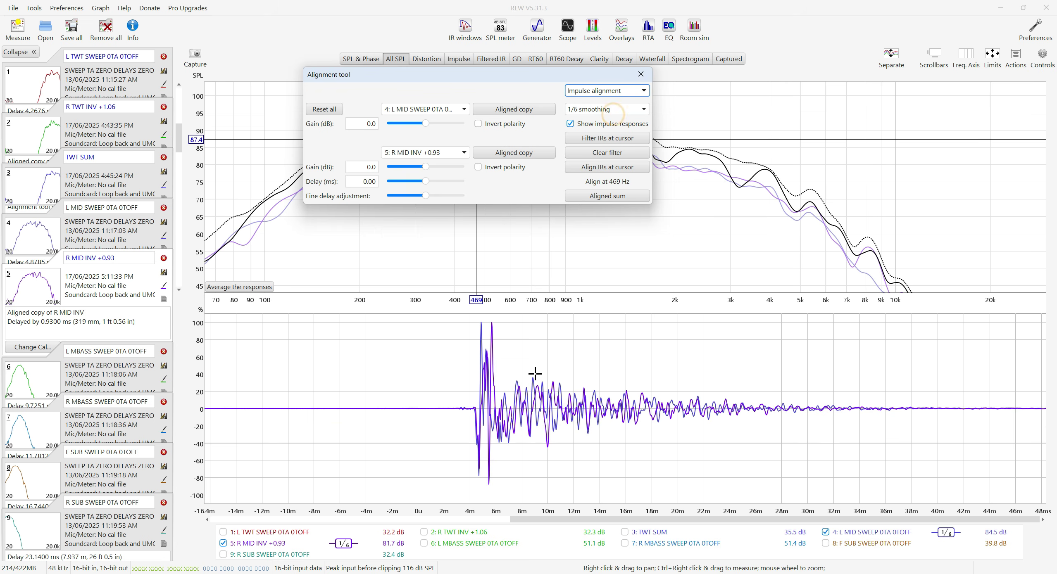
Change the R MID INV +0.93 trace colour to red and move the Alignment tool off the middle of the graph.
click(164, 286)
click(301, 212)
click(262, 265)
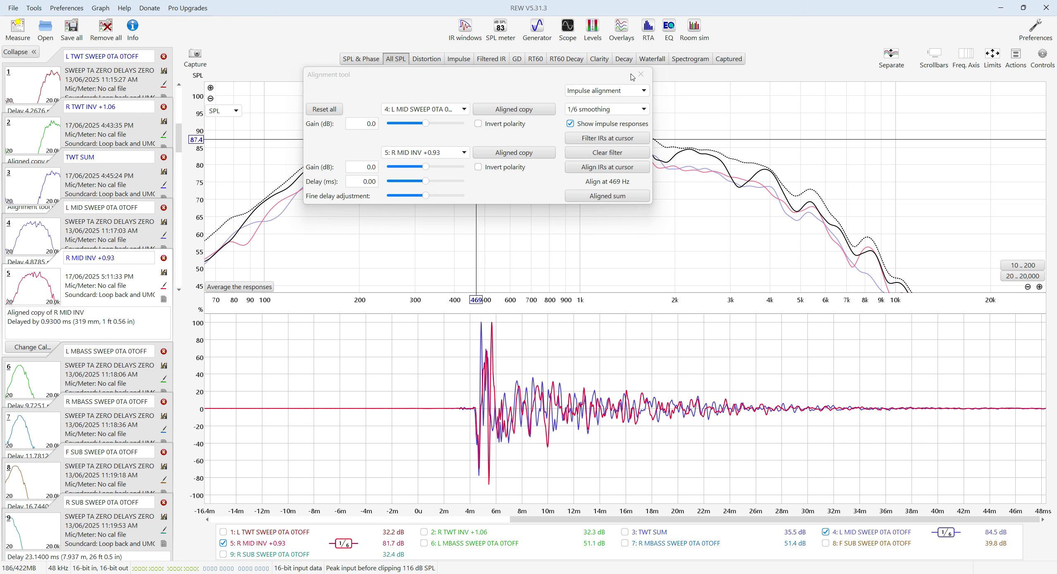
drag(627, 80, 1040, 107)
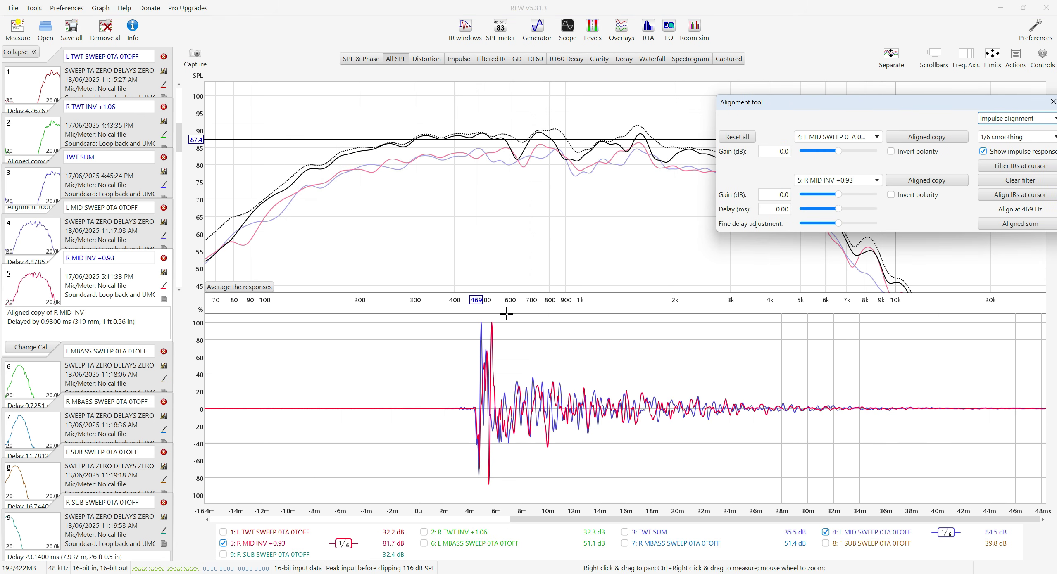
Examine the impulse and phase overlays of L MID SWEEP and R MID INV +0.93 in a maximized Overlays window, and close it.
click(621, 29)
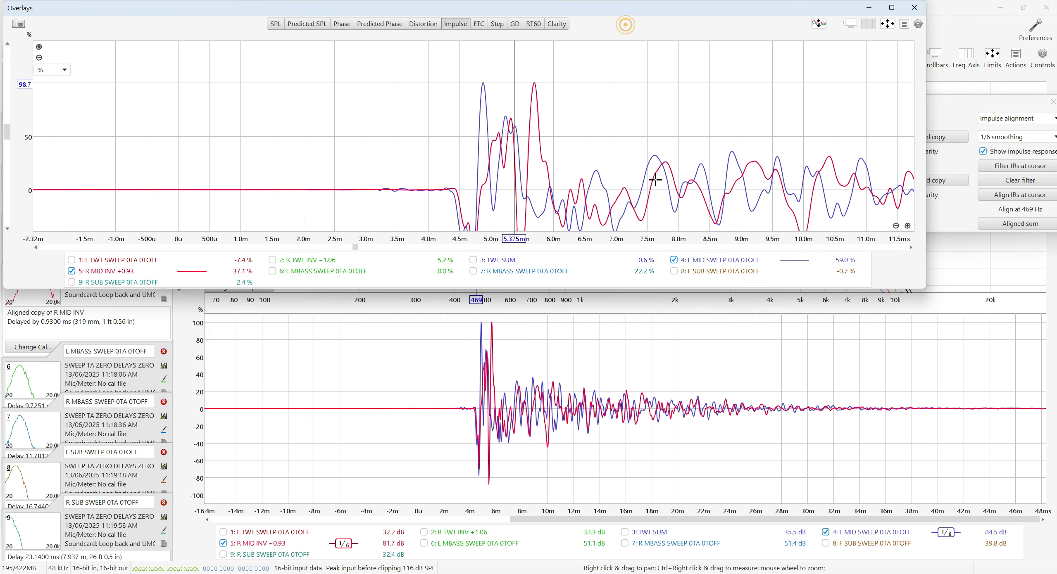
click(892, 7)
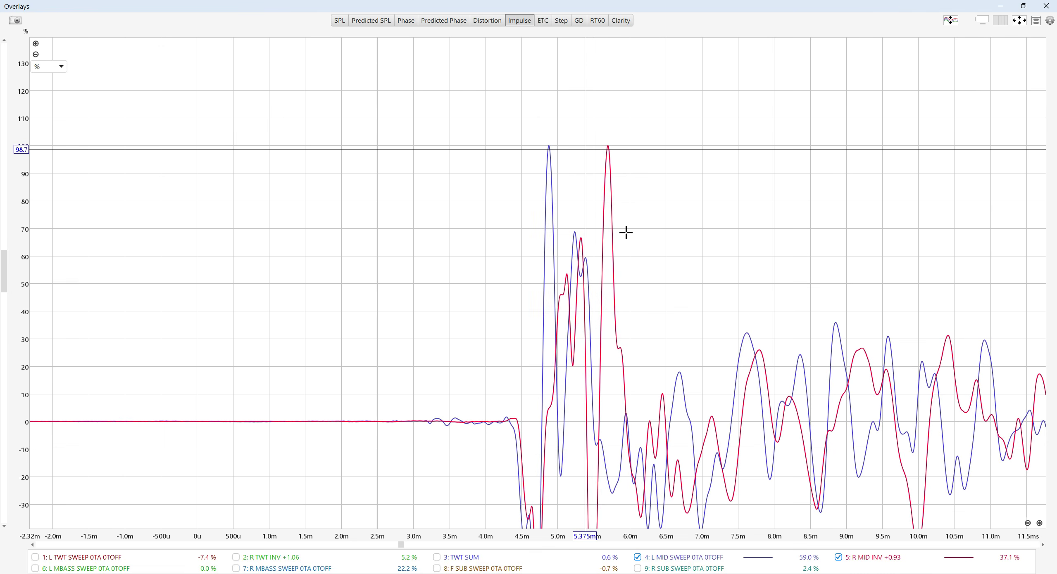
scroll(673, 239, down, 3)
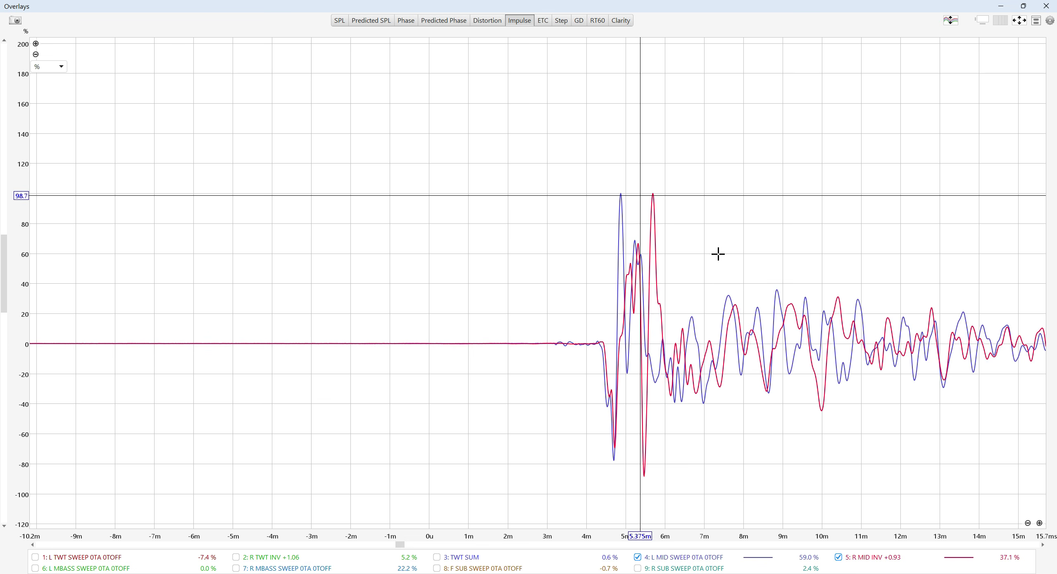
drag(733, 268, 614, 240)
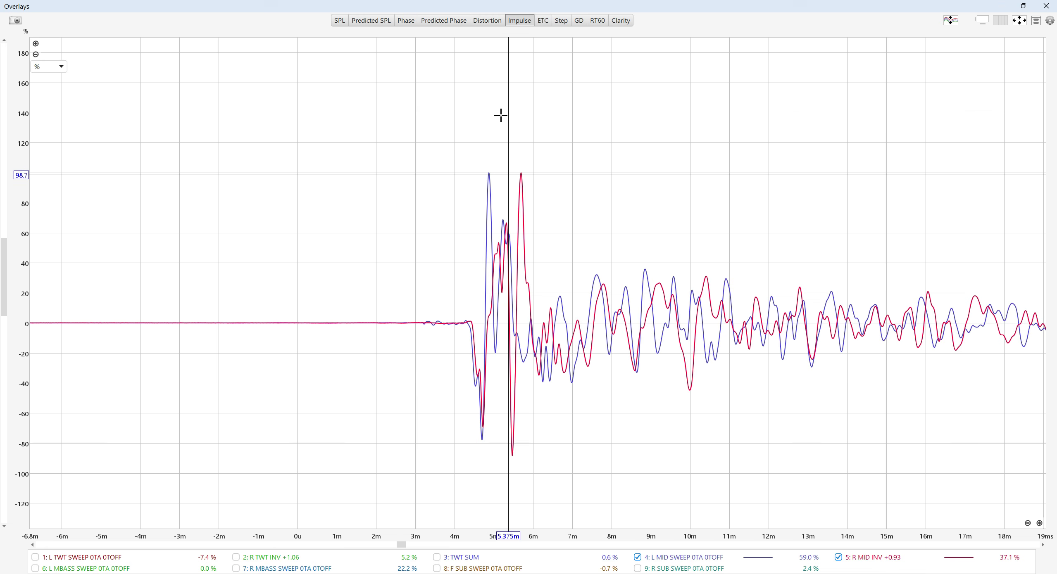
click(407, 20)
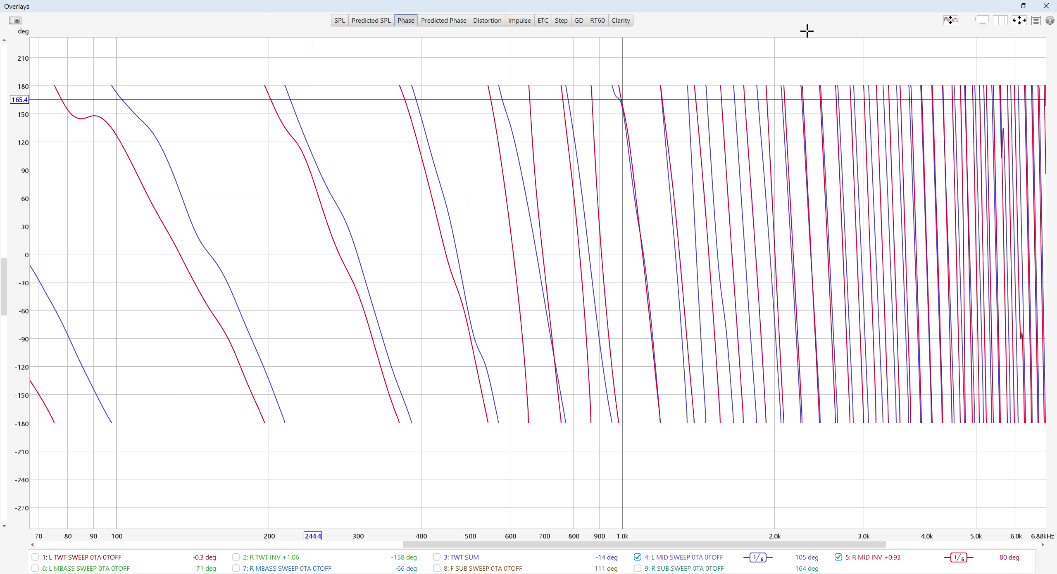
click(1046, 5)
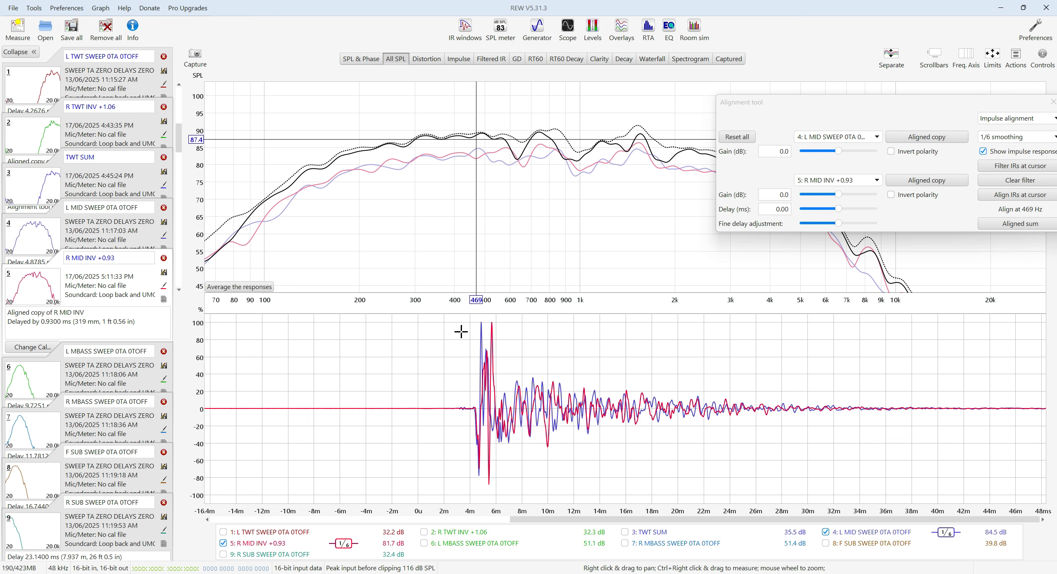
Move the Alignment tool clear of the graph and examine the phase overlay of both midranges around 300 Hz in a maximized Overlays window.
drag(917, 104, 921, 9)
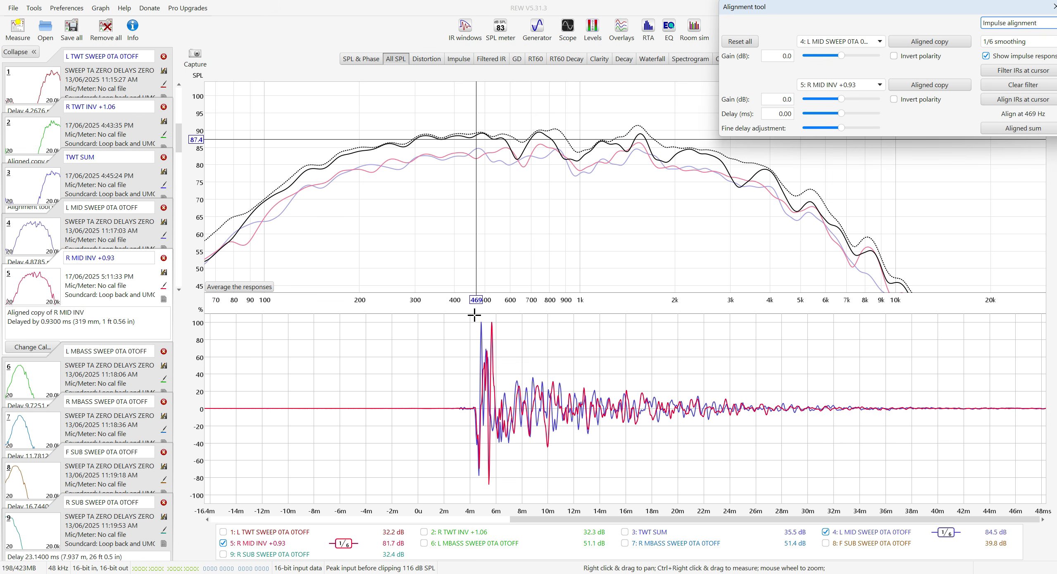
click(199, 37)
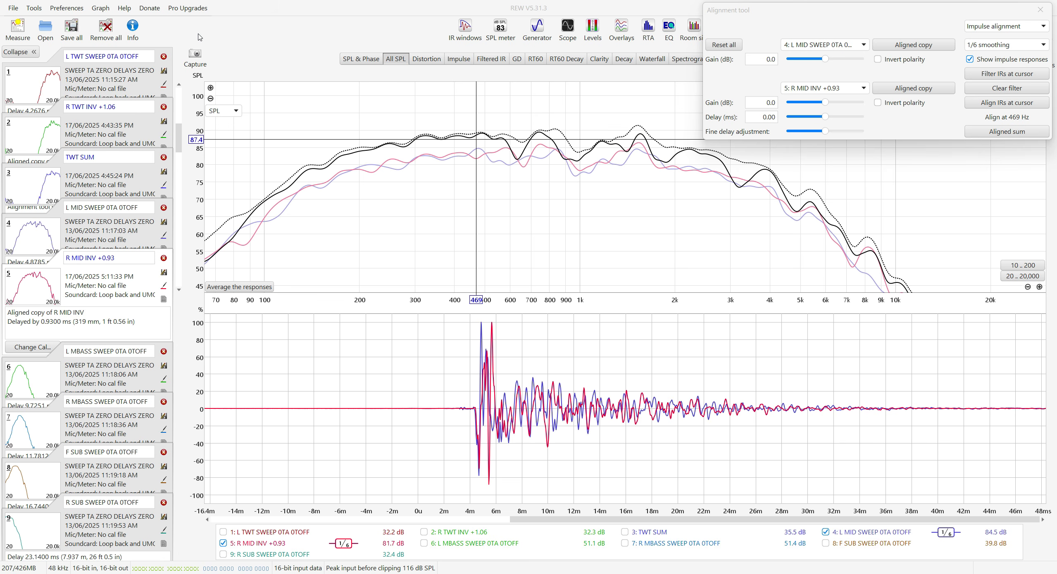
click(620, 31)
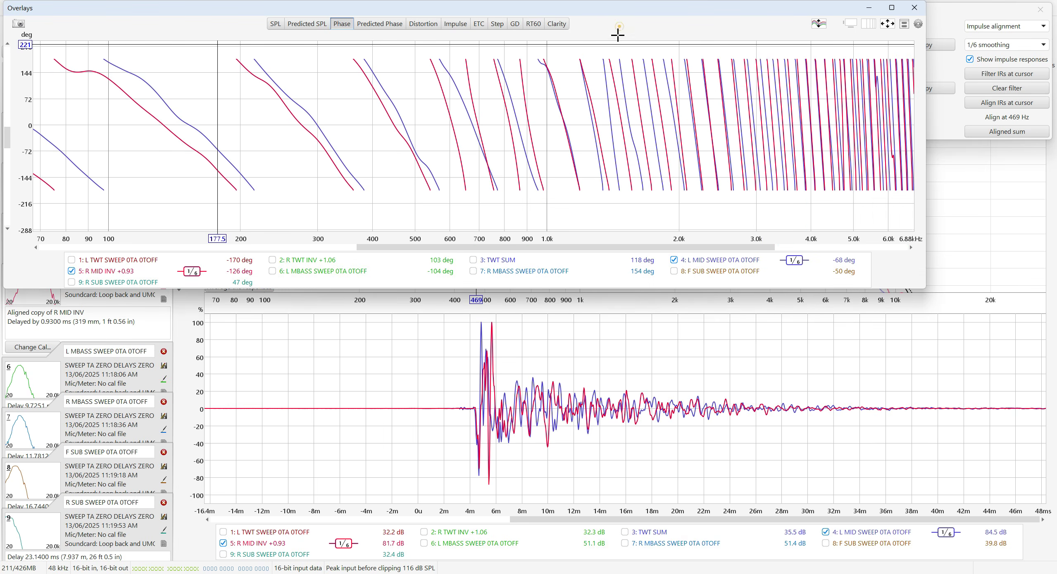
click(891, 8)
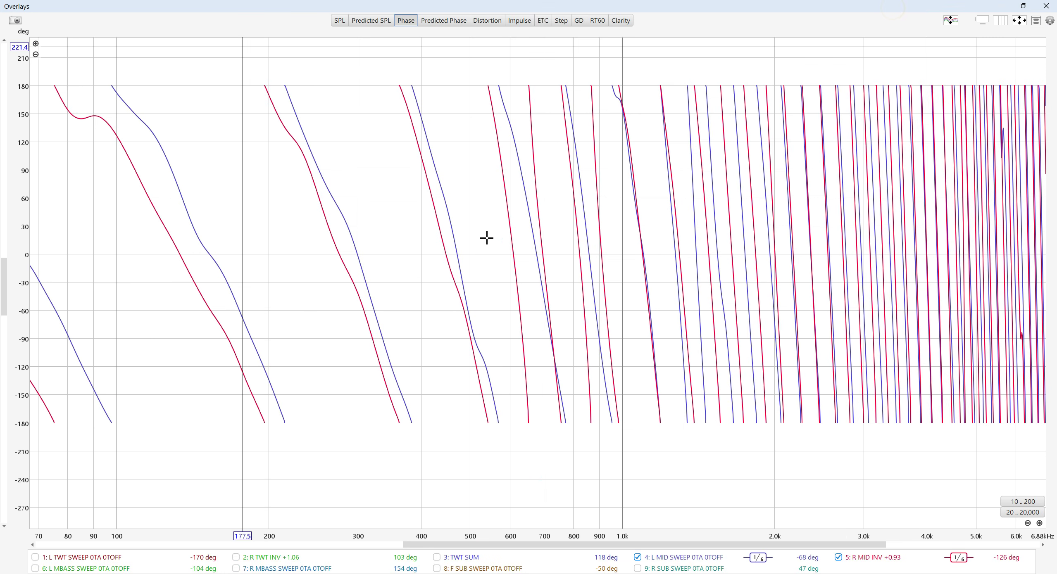
drag(352, 250, 358, 280)
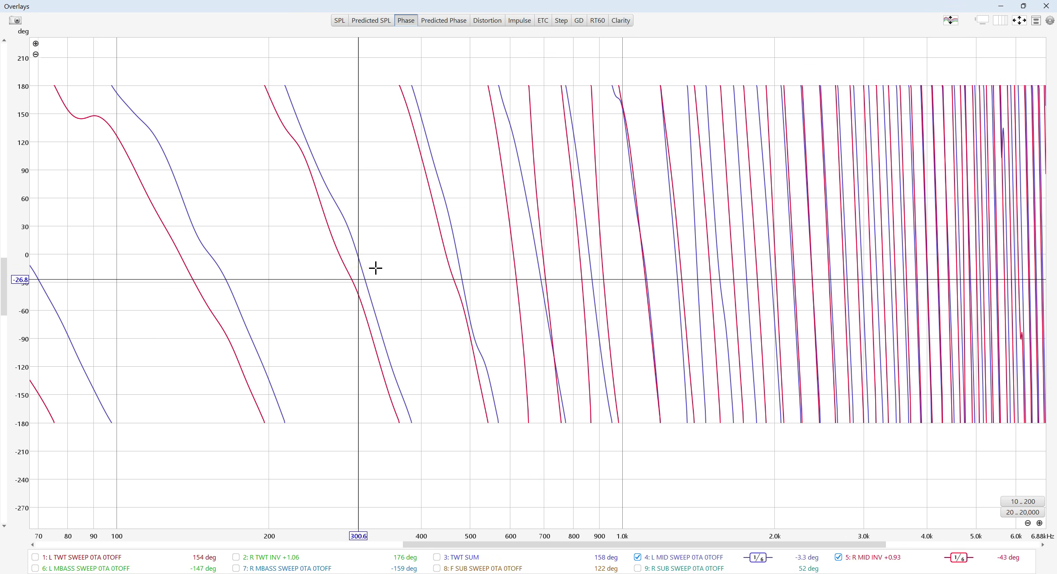
Compare the main impulse peaks of L MID SWEEP and R MID INV +0.93 in the impulse overlay, and close the Overlays window.
click(514, 25)
click(479, 150)
click(509, 148)
click(478, 149)
click(510, 148)
click(478, 148)
click(512, 147)
double_click(512, 145)
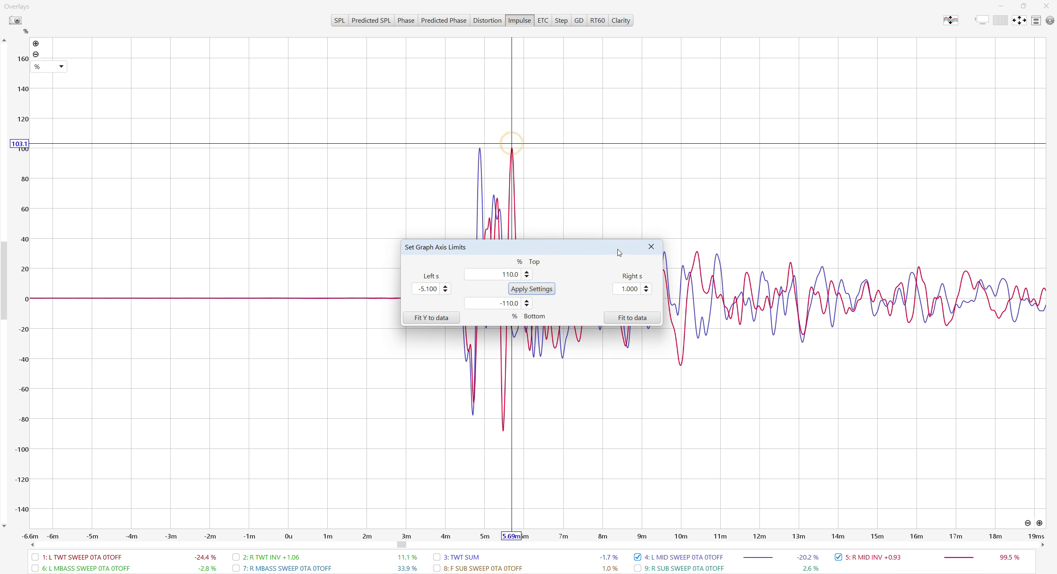
click(652, 247)
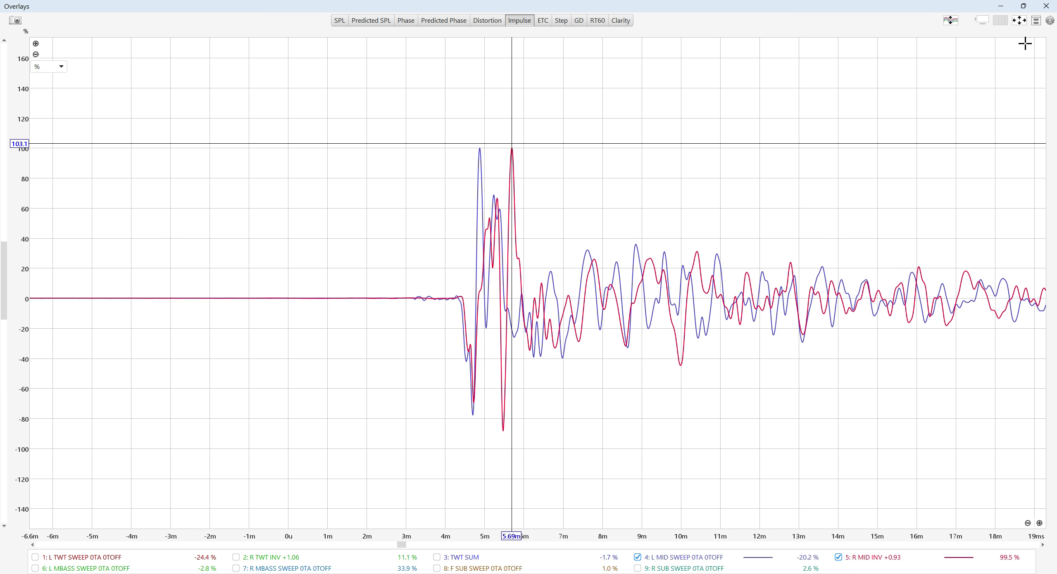
click(1046, 6)
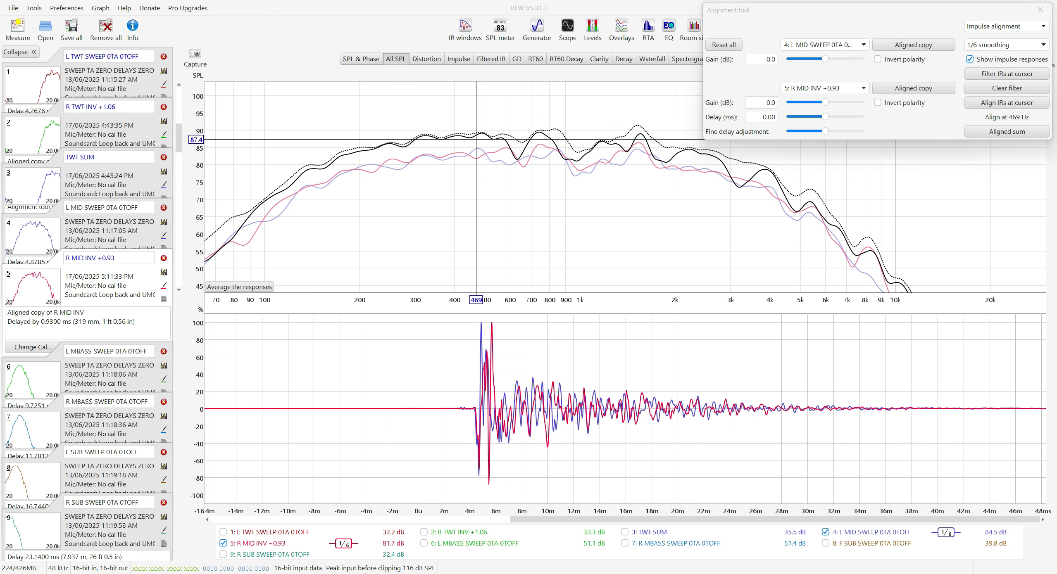
Switch to DSP PC-Tool, set the Front R Mid delay to 10.93 ms, and assign Front R Mid and Front L Mid to delay group 2.
mouse_move(343, 573)
click(342, 541)
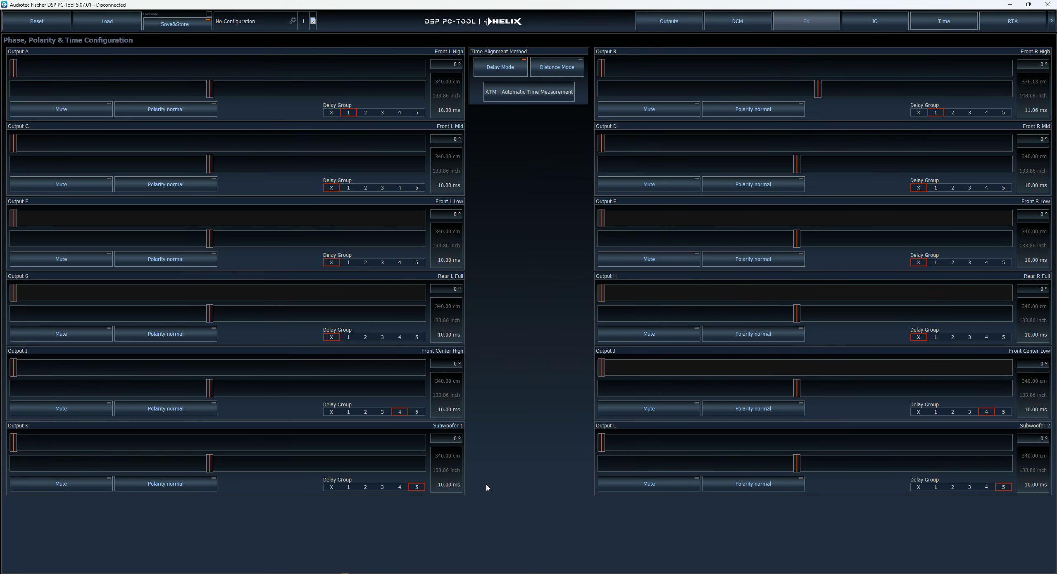
drag(798, 165, 807, 168)
scroll(839, 169, up, 1)
scroll(838, 169, up, 2)
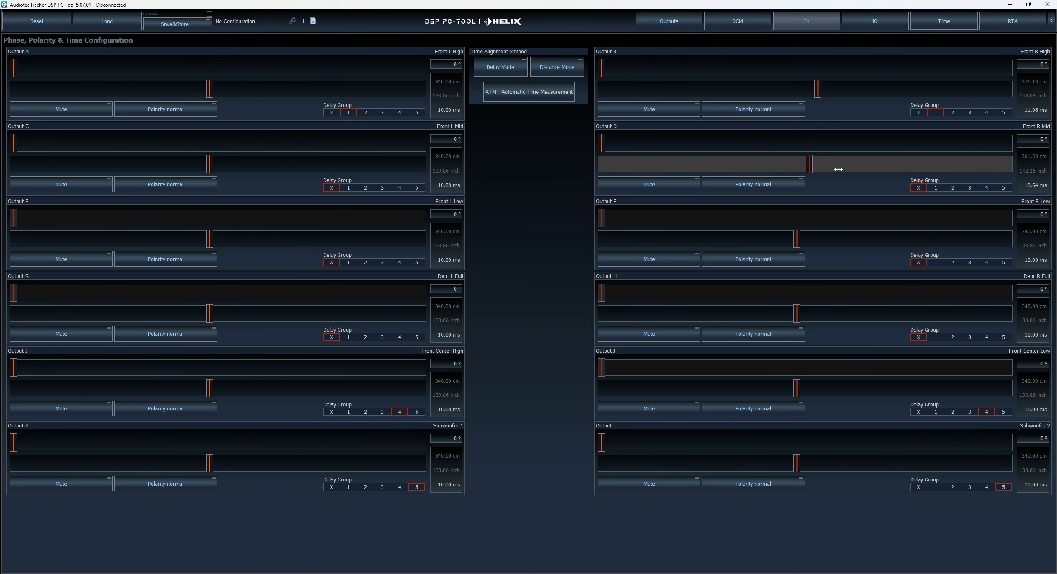
scroll(838, 169, up, 5)
scroll(838, 171, up, 1)
click(952, 188)
click(366, 188)
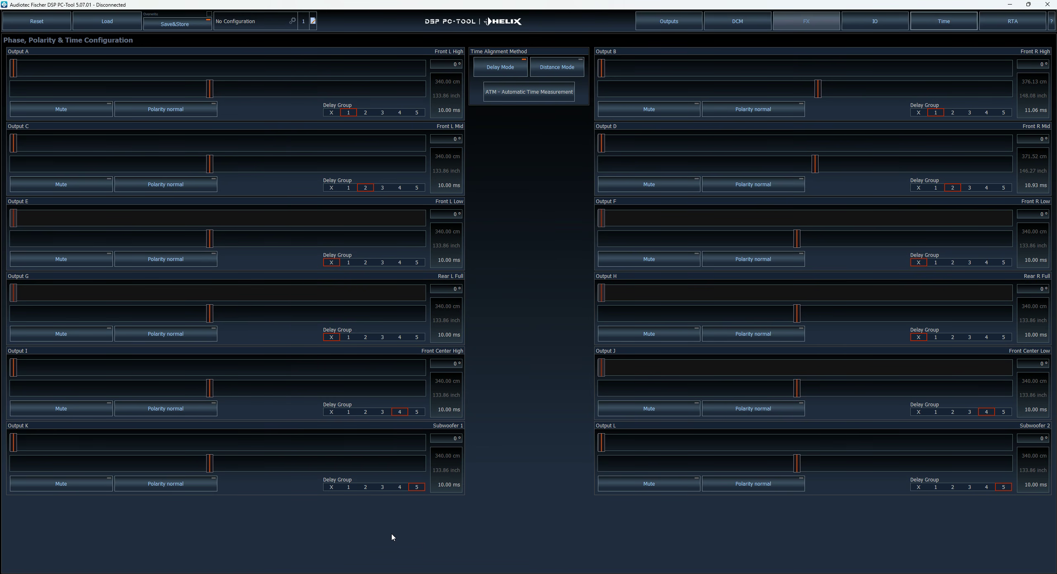
Return to REW, close the Alignment tool, and show only the L MBASS and R MBASS traces on the All SPL graph.
key(alt+Tab)
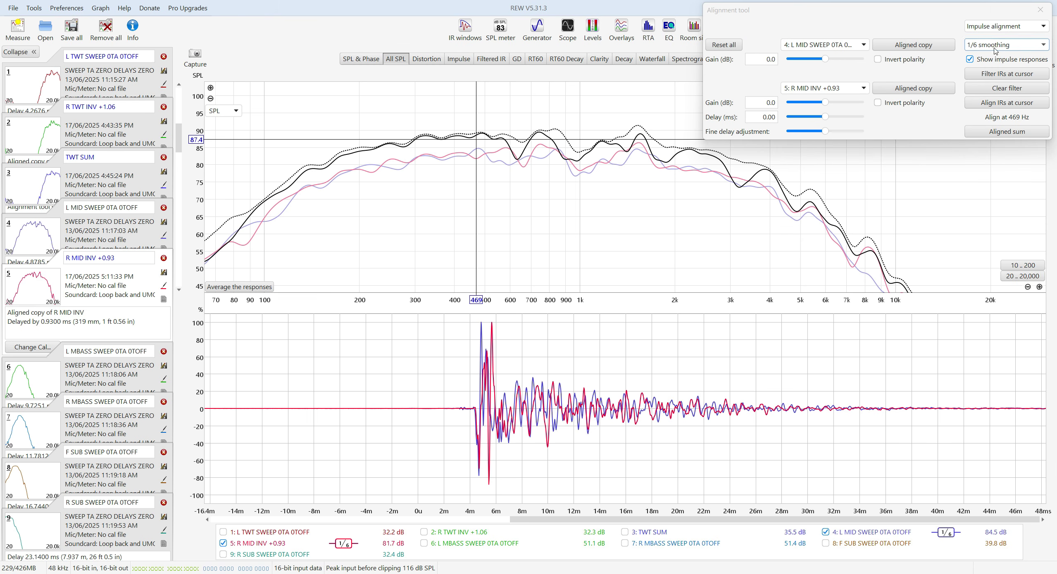
click(1041, 10)
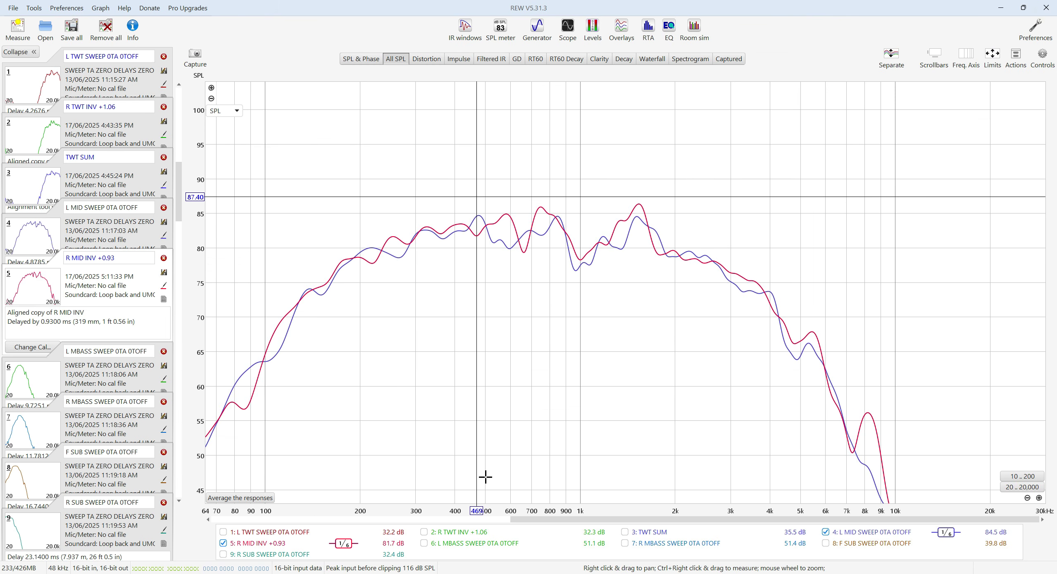
click(827, 533)
click(238, 543)
click(464, 544)
click(683, 544)
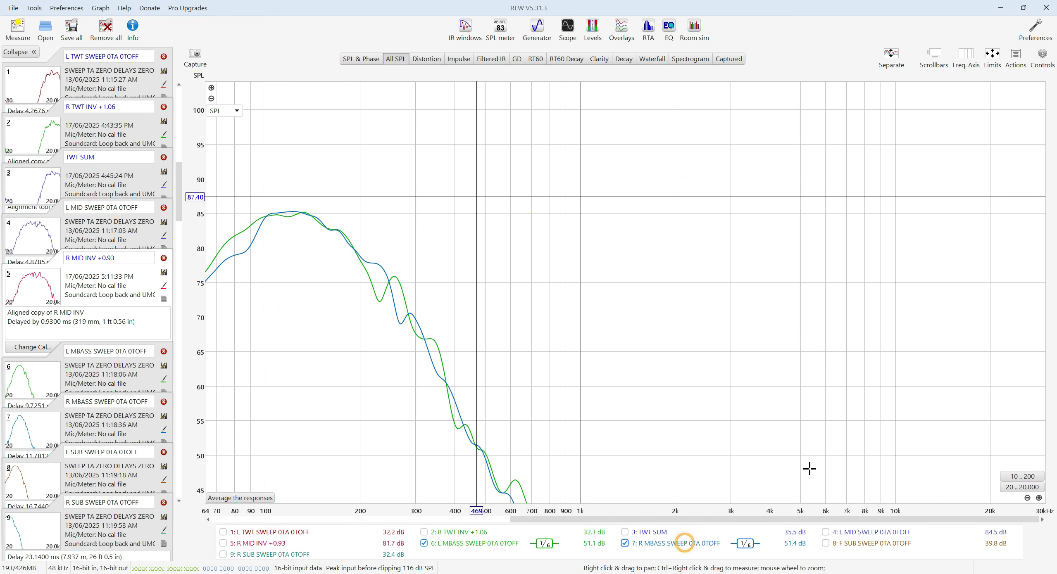
drag(899, 522, 693, 522)
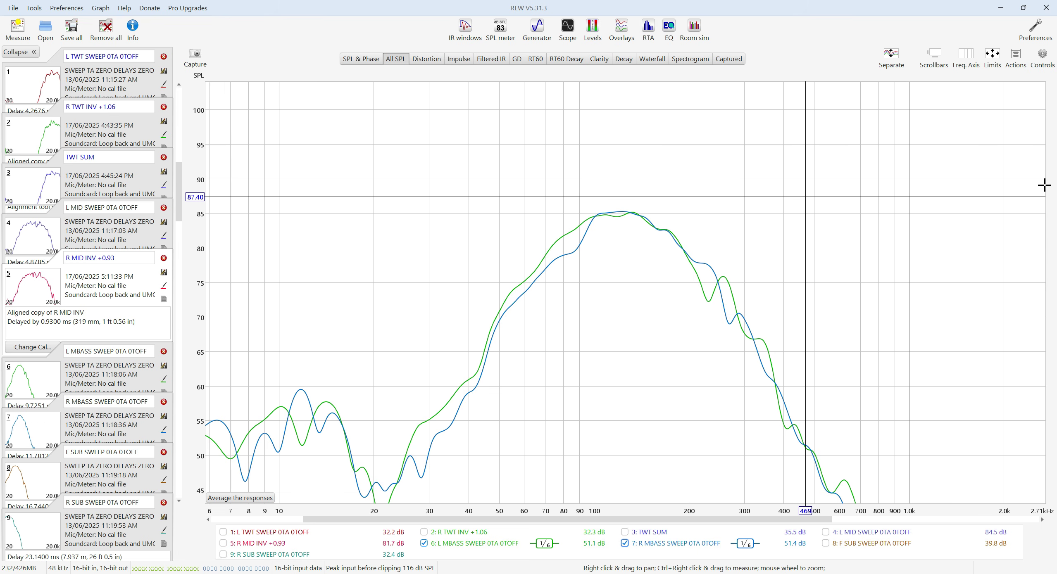
Generate the A + B trace arithmetic sum of L MBASS SWEEP 0TA 0TOFF and R MBASS SWEEP 0TA 0TOFF.
click(1017, 57)
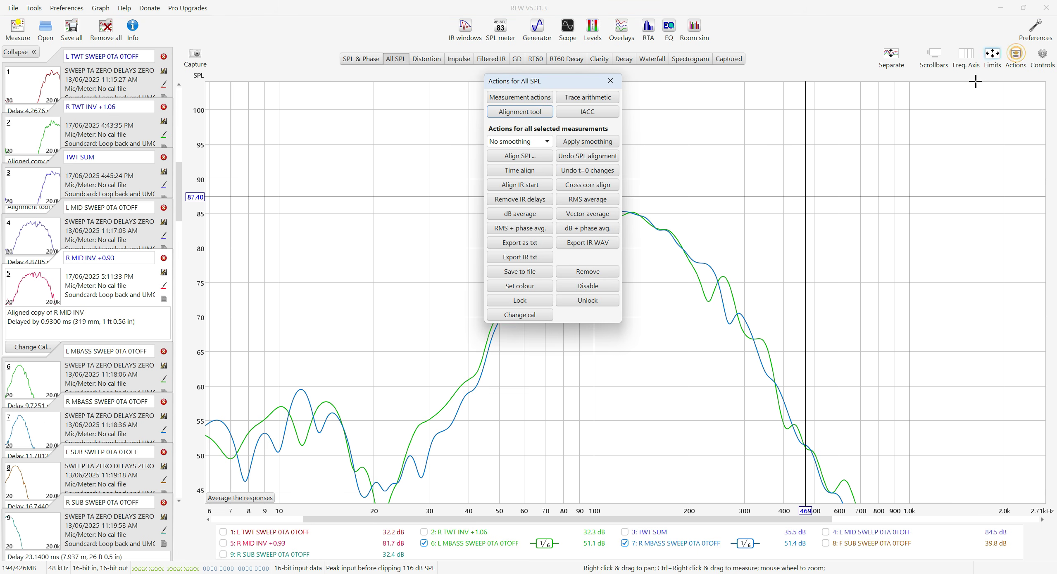
click(588, 97)
mouse_move(579, 83)
mouse_down()
mouse_move(412, 63)
mouse_move(300, 27)
mouse_up()
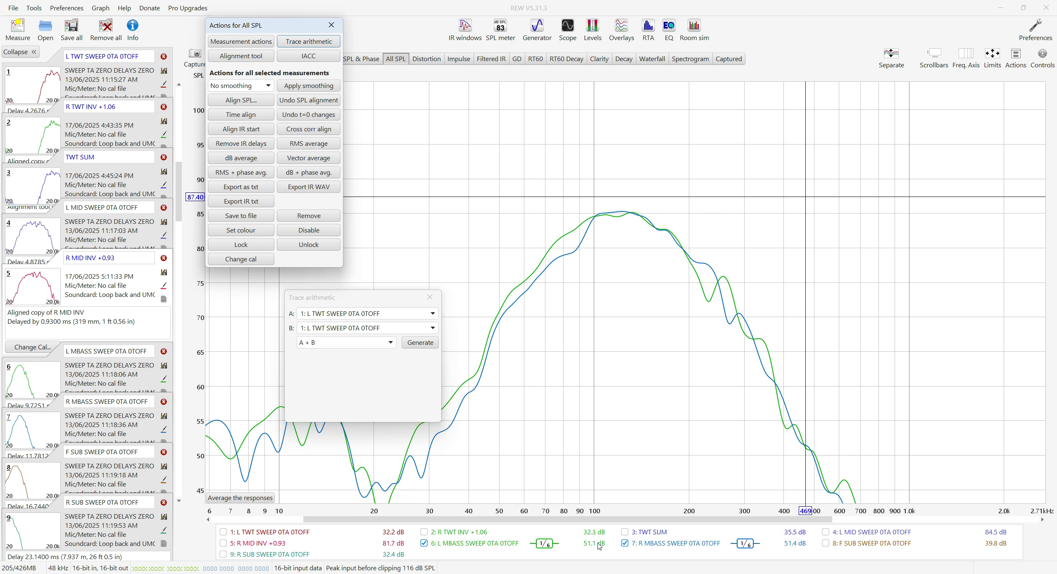
click(433, 314)
click(360, 384)
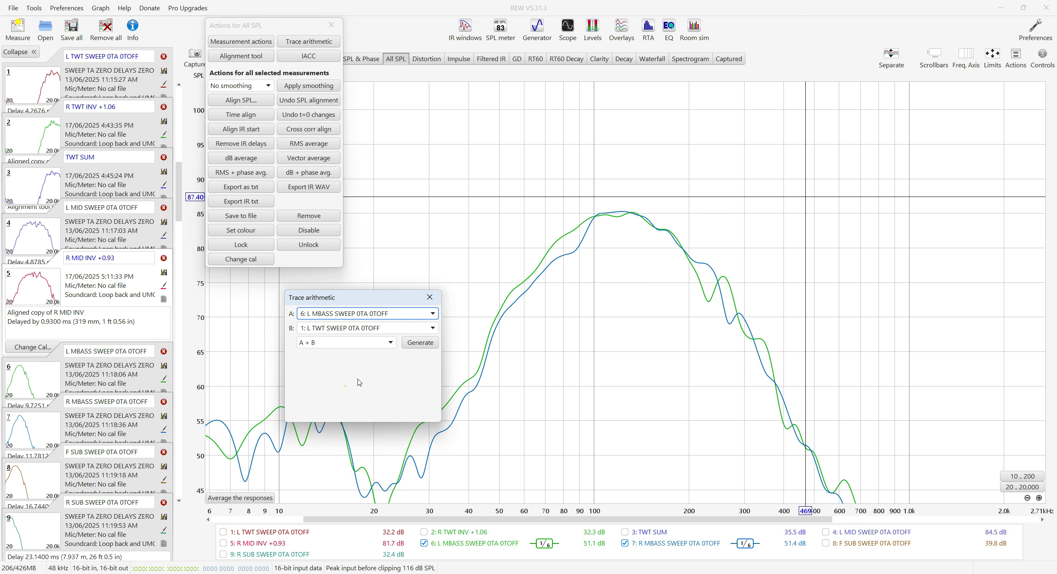
click(411, 328)
click(362, 410)
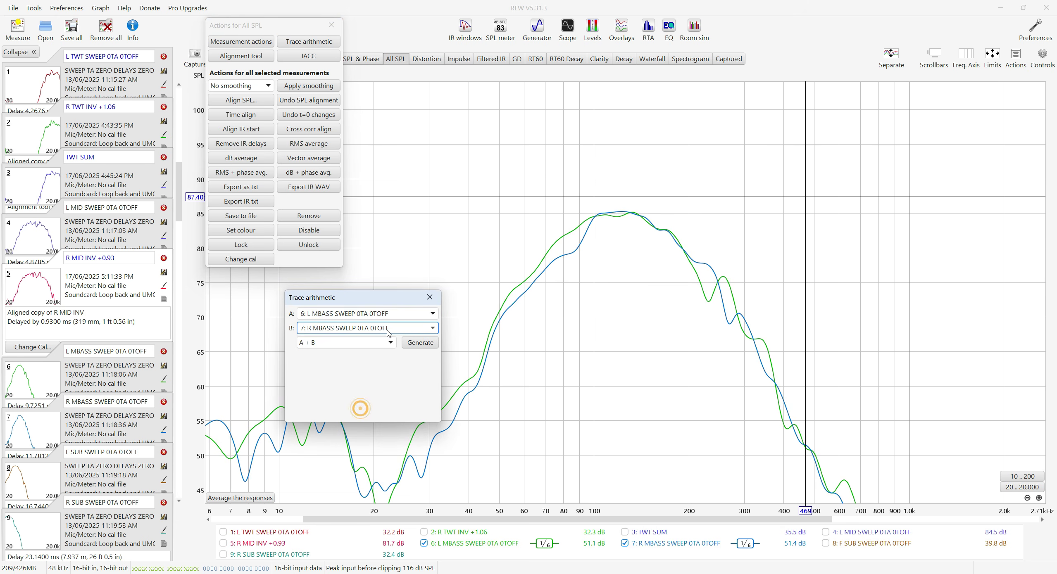
click(418, 342)
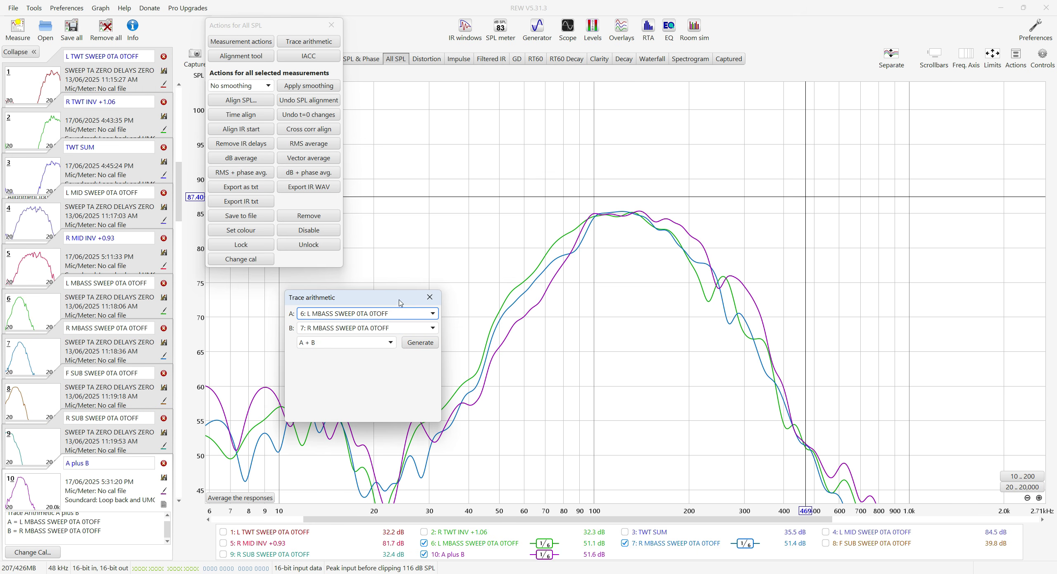
drag(401, 297, 301, 305)
click(331, 305)
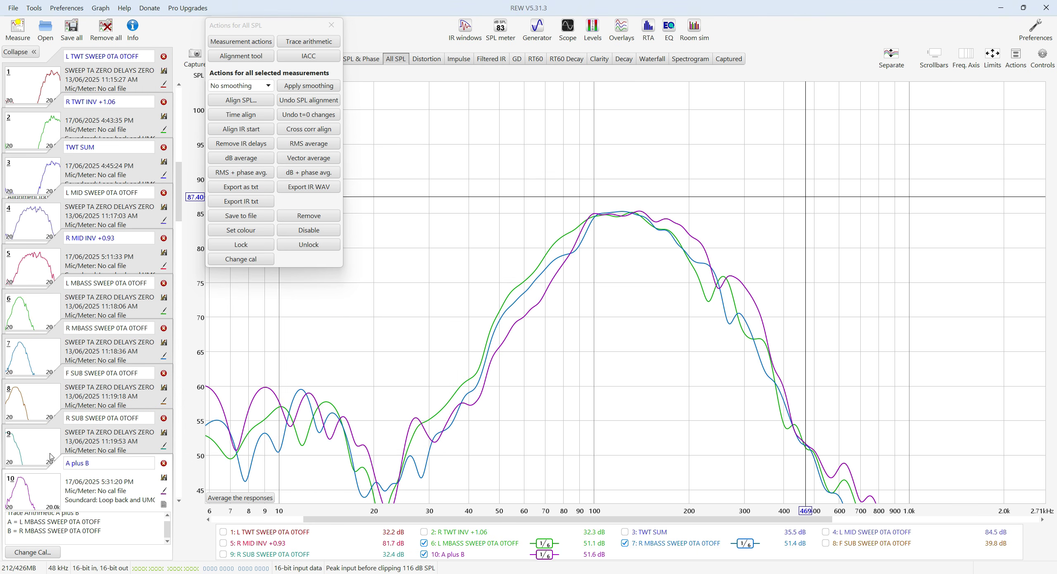
Rename the new midbass sum measurement MBASS SUM and move it directly below R MBASS SWEEP in the measurement list.
triple_click(99, 466)
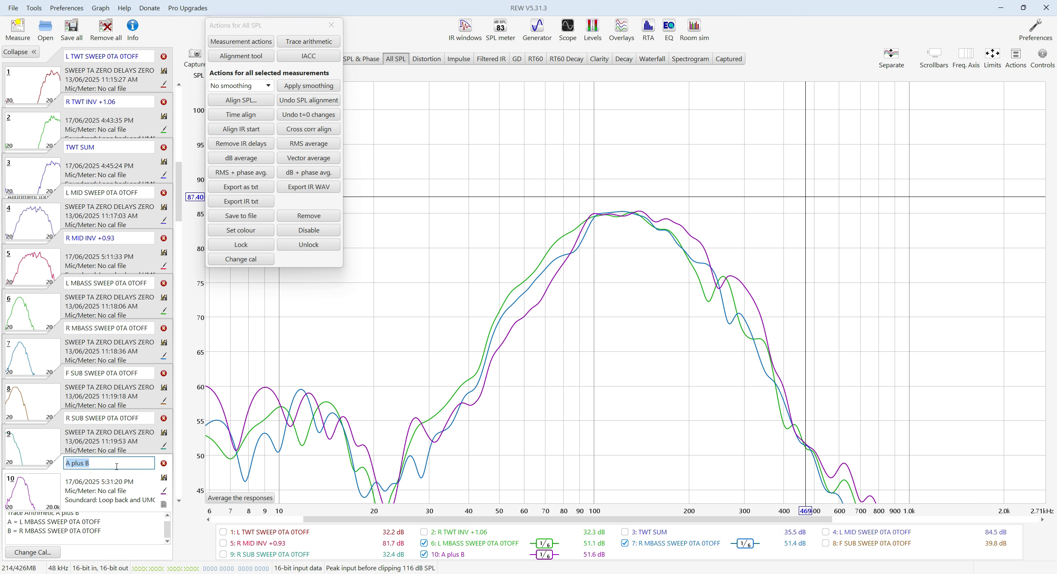
text(MBASS SUM)
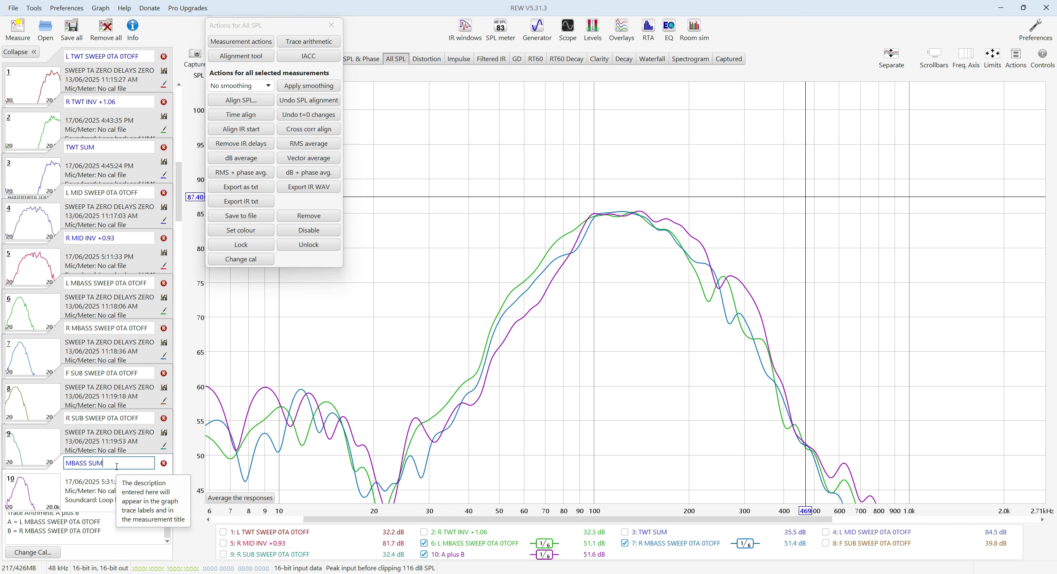
key(Return)
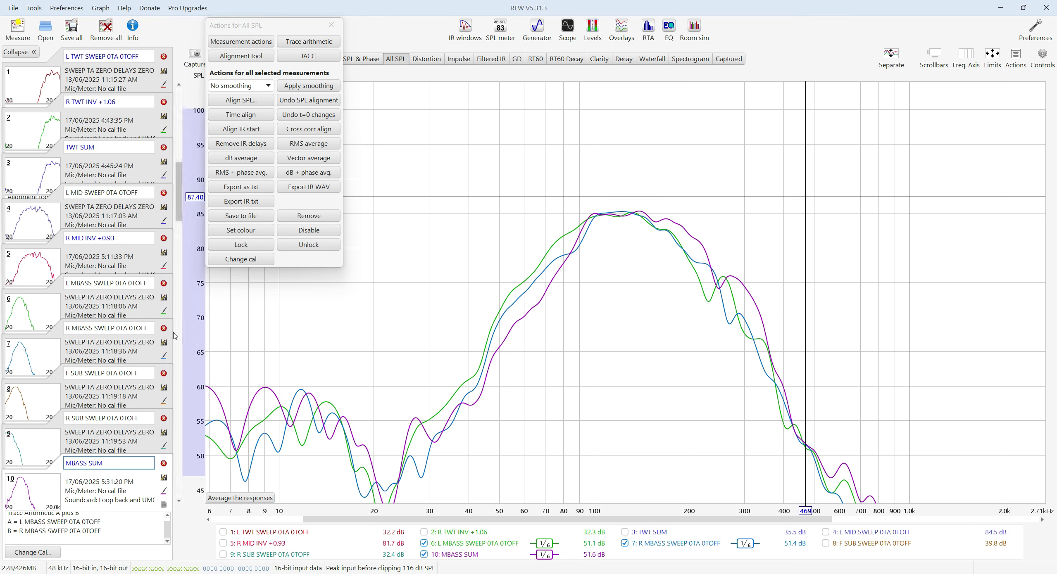
drag(68, 457, 56, 373)
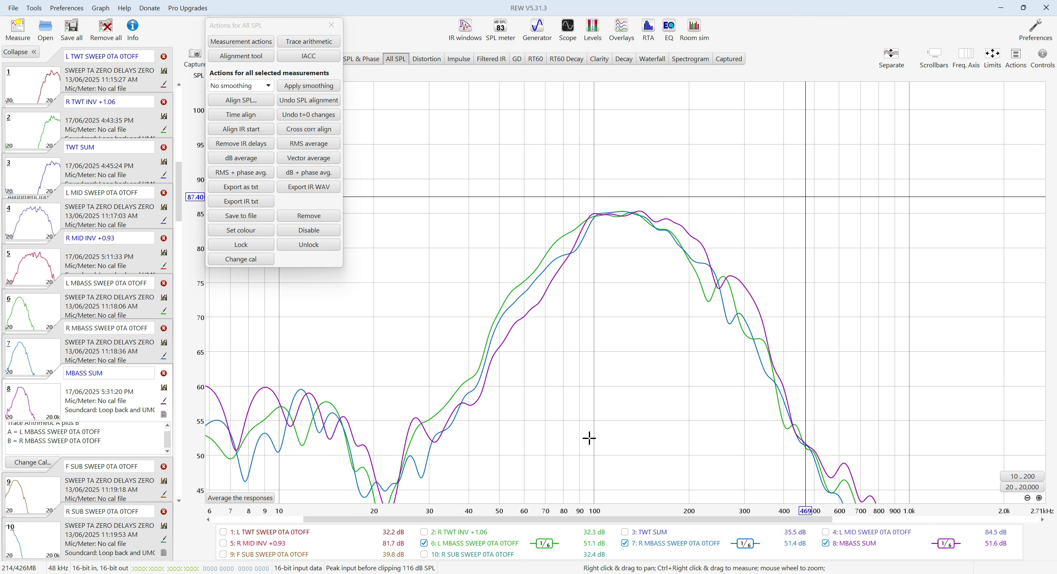
Generate the A + B trace arithmetic sum of L MID SWEEP 0TA 0TOFF and R MID INV +0.93.
click(317, 42)
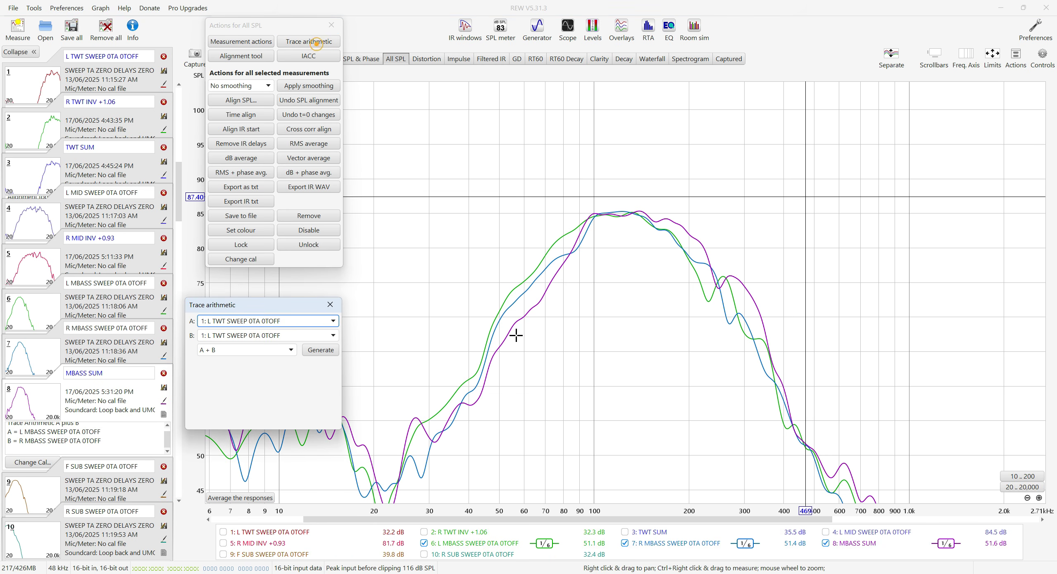
click(332, 321)
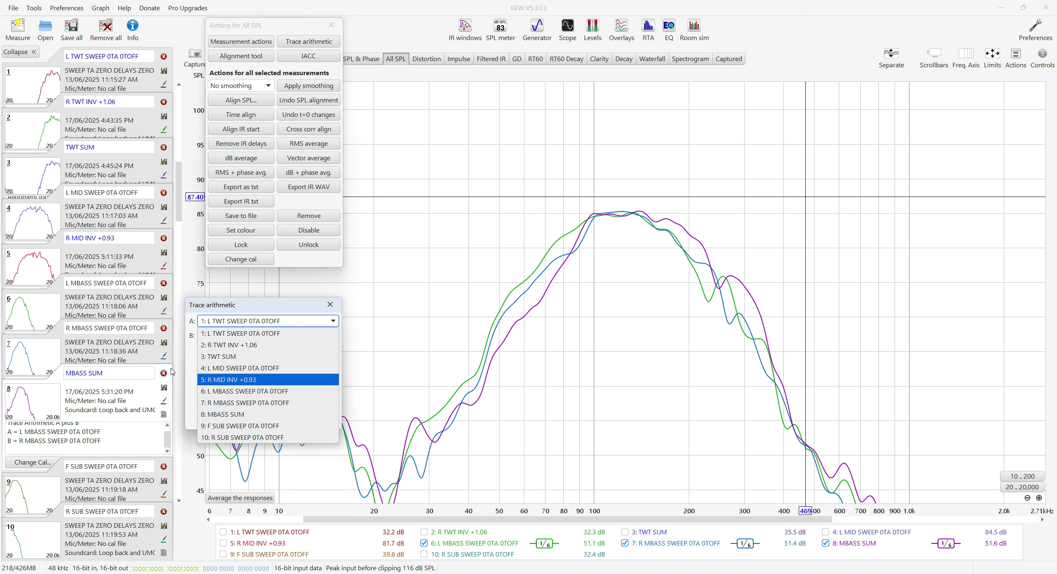
click(240, 368)
click(327, 335)
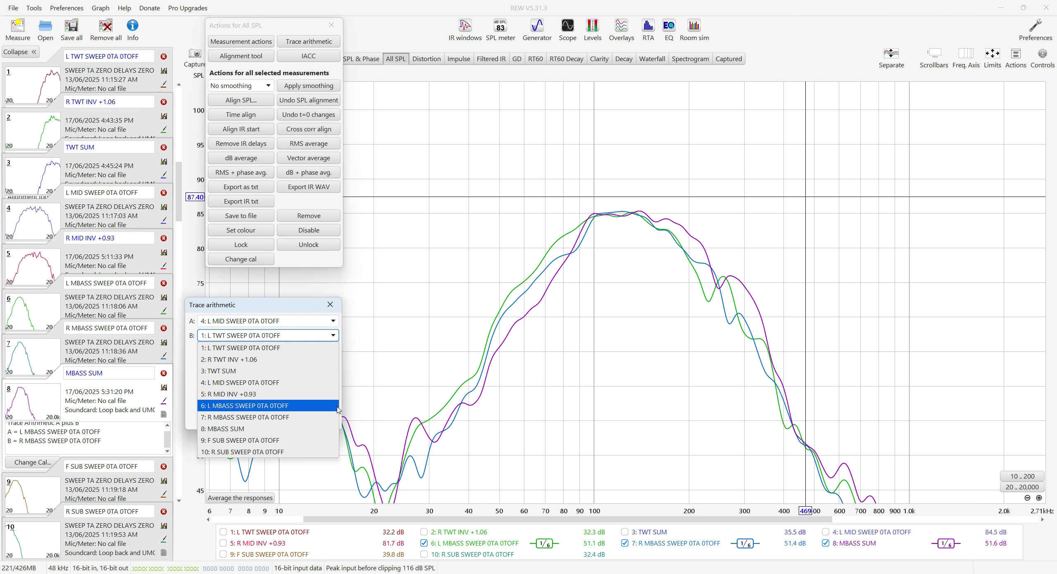
click(272, 396)
click(319, 351)
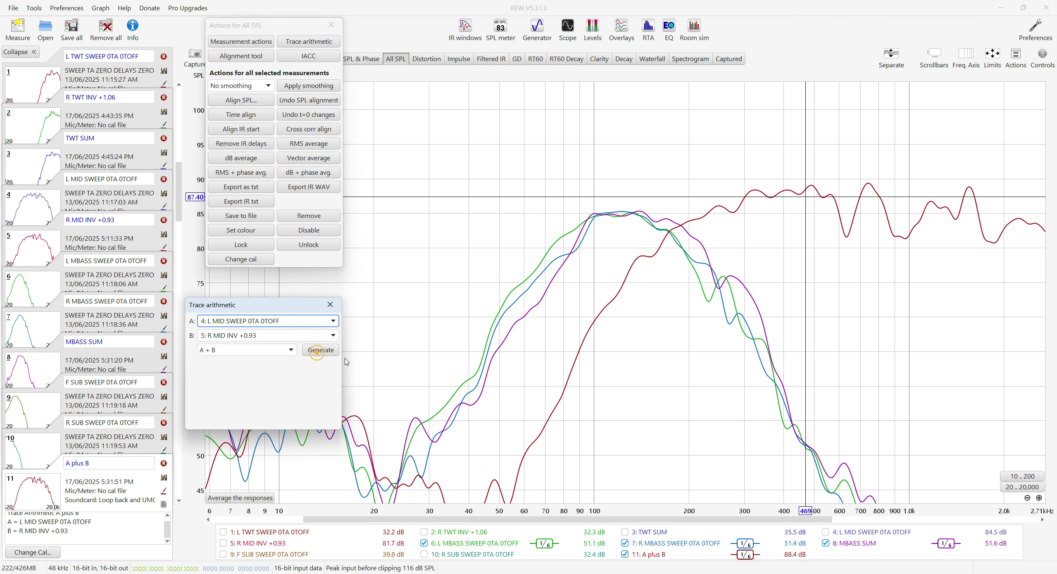
Rename the new midrange sum MIDS SUM, place it directly below R MID INV +0.93 in the measurement list, and close Trace arithmetic.
triple_click(132, 464)
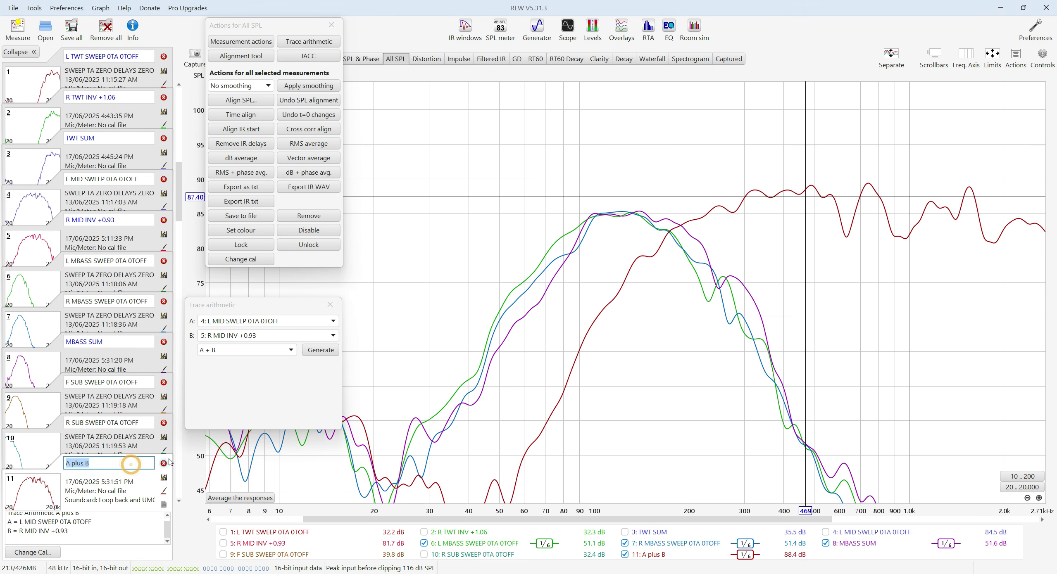
text(MIDS SUM)
key(Return)
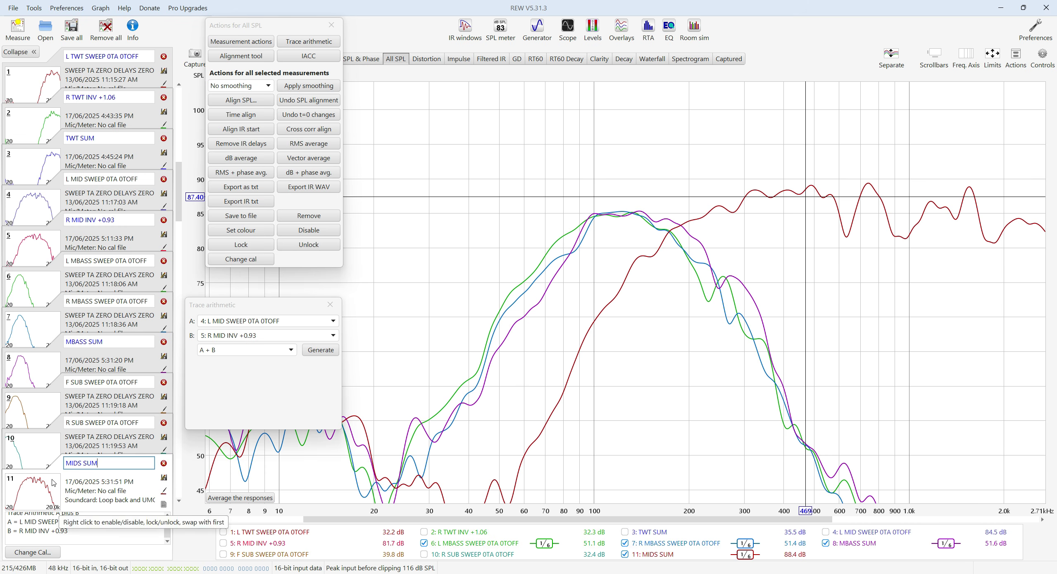
drag(56, 470, 41, 248)
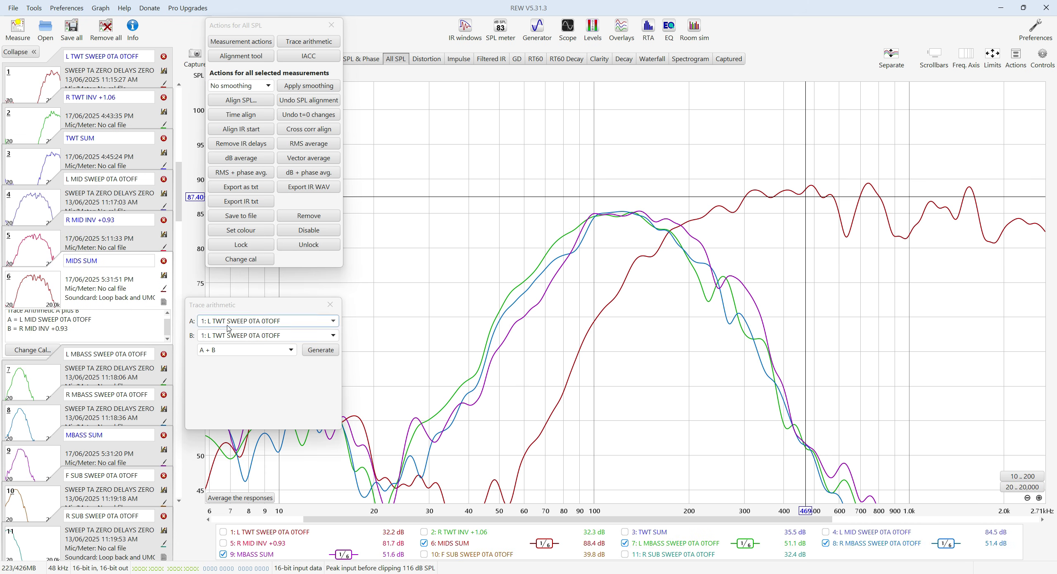
click(330, 305)
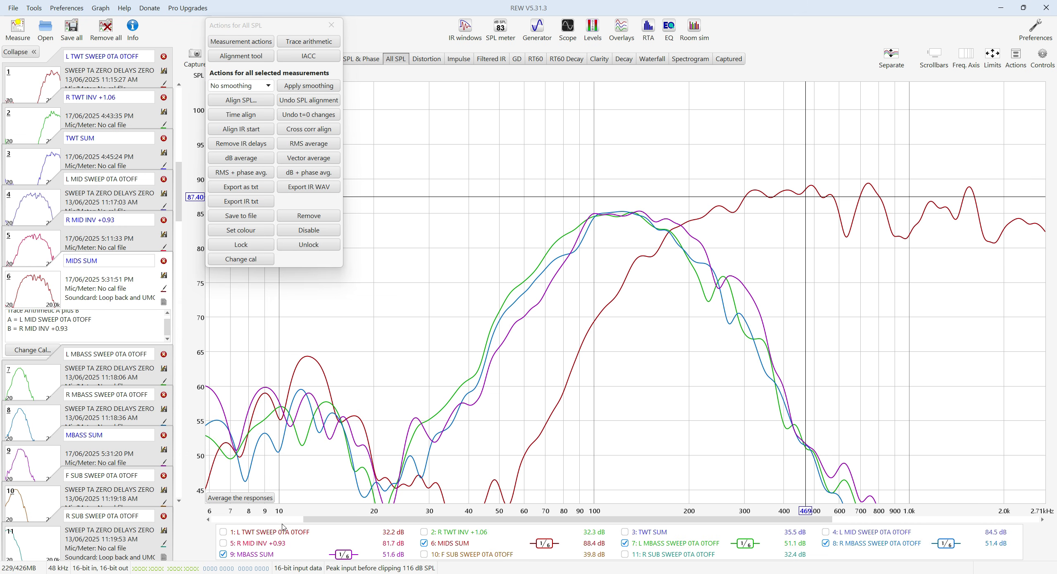
Hide MIDS SUM from the All SPL graph, and overlay only the impulse responses of L MBASS SWEEP 0TA 0TOFF and R MBASS SWEEP 0TA 0TOFF.
click(445, 544)
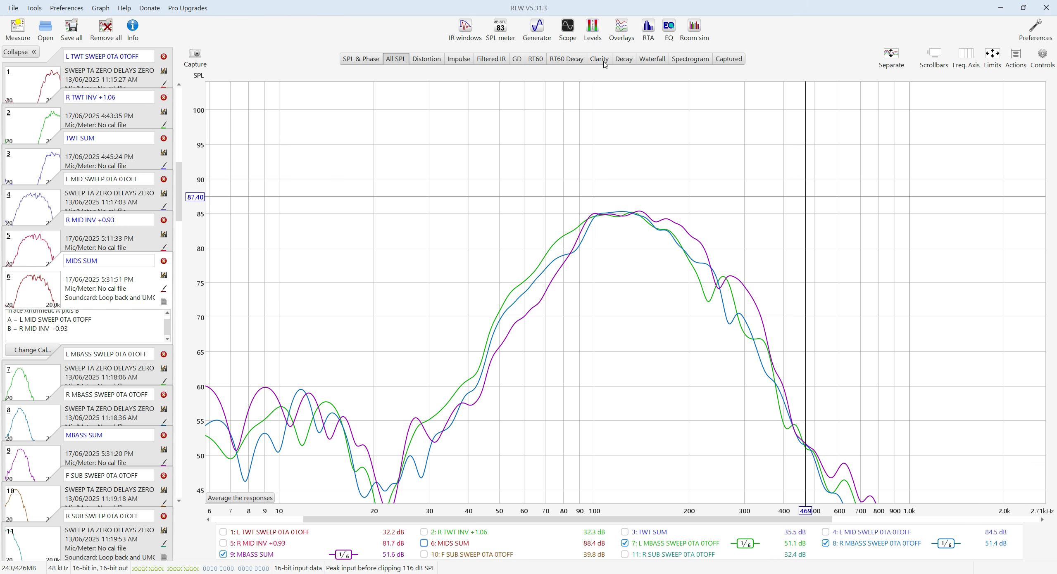
click(622, 32)
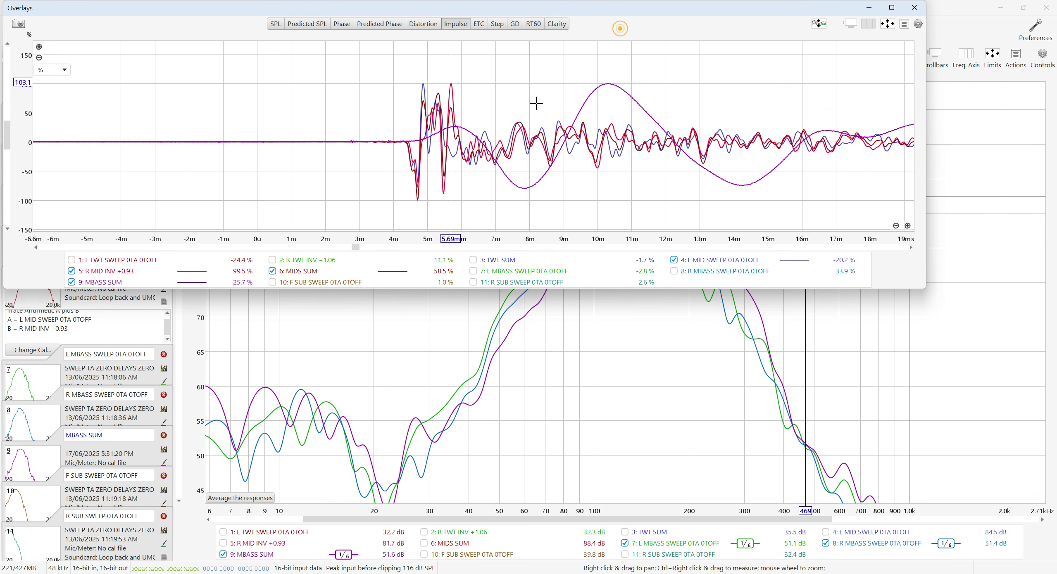
click(893, 8)
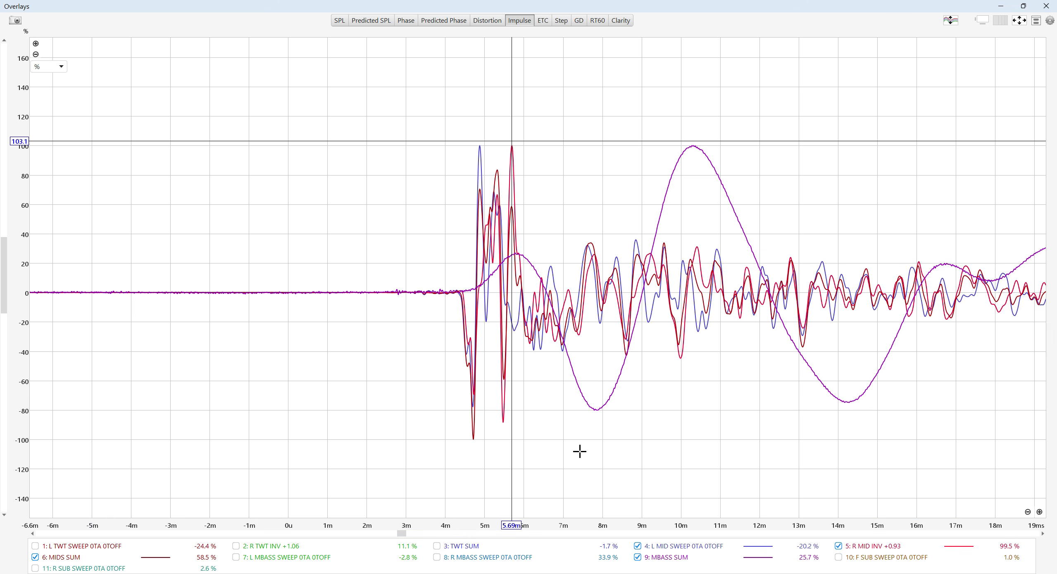
right_click(563, 414)
click(595, 432)
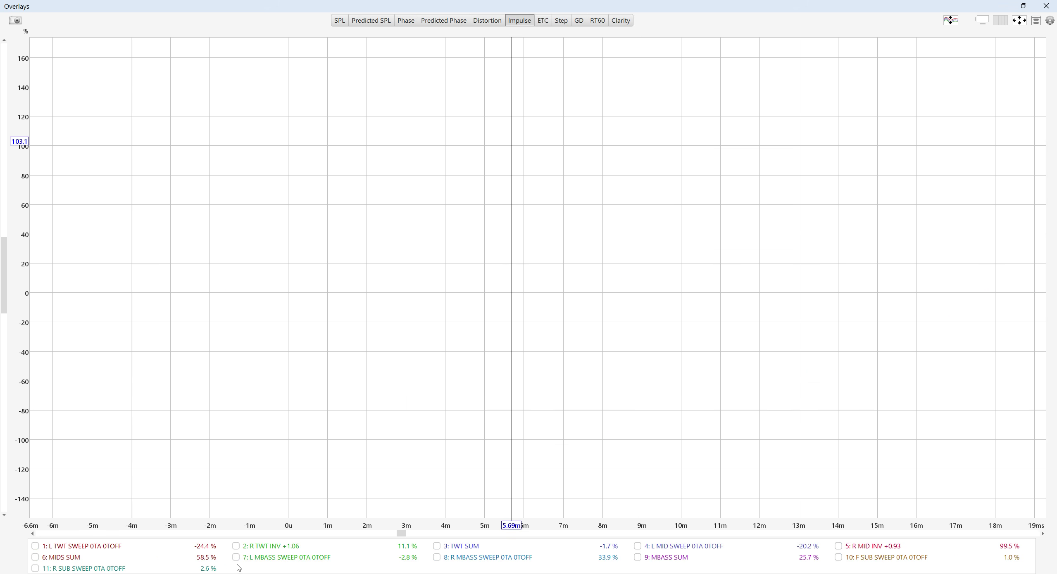
click(250, 561)
click(498, 557)
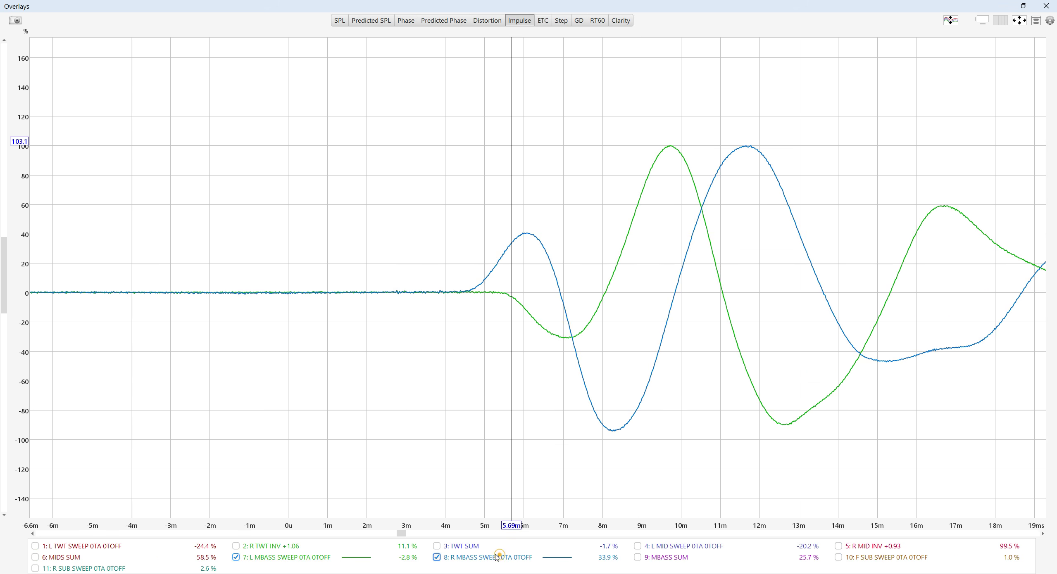
Fit the impulse graph to the data and compare the deepest troughs of the left and right midbass impulses.
click(1019, 20)
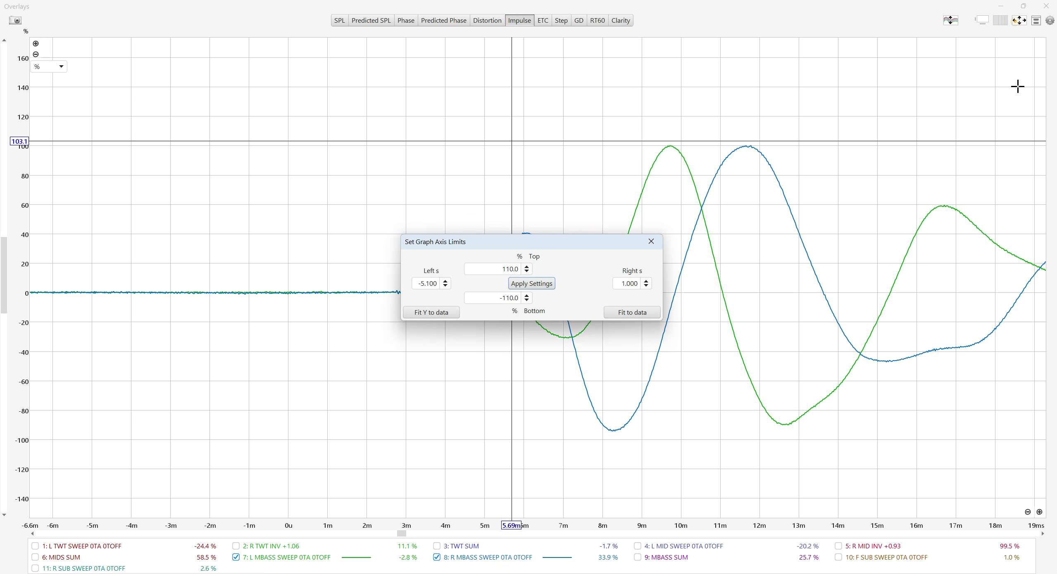
click(645, 313)
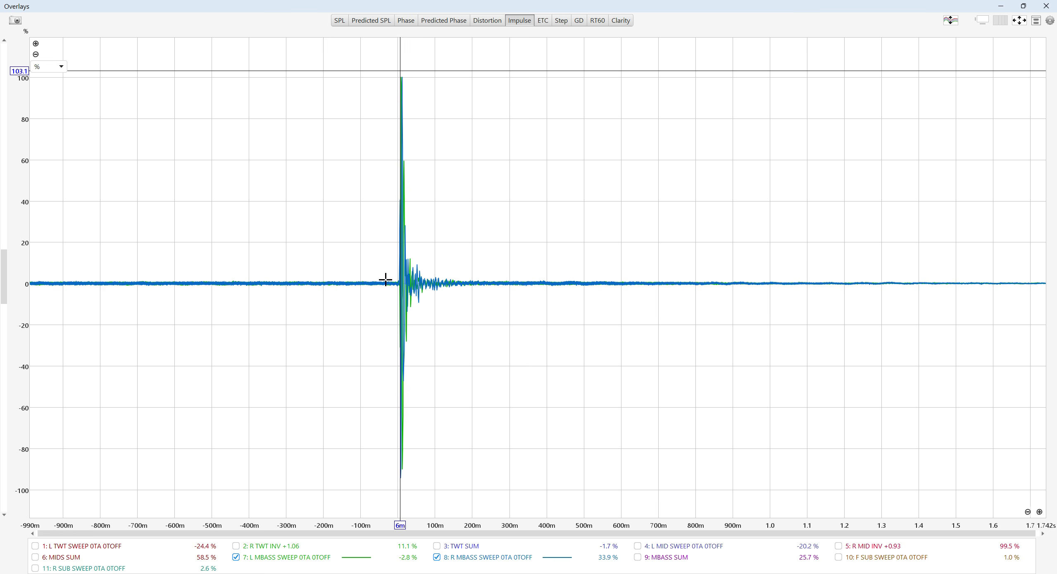
mouse_move(380, 84)
mouse_down()
mouse_move(420, 252)
mouse_move(426, 482)
mouse_up()
click(381, 195)
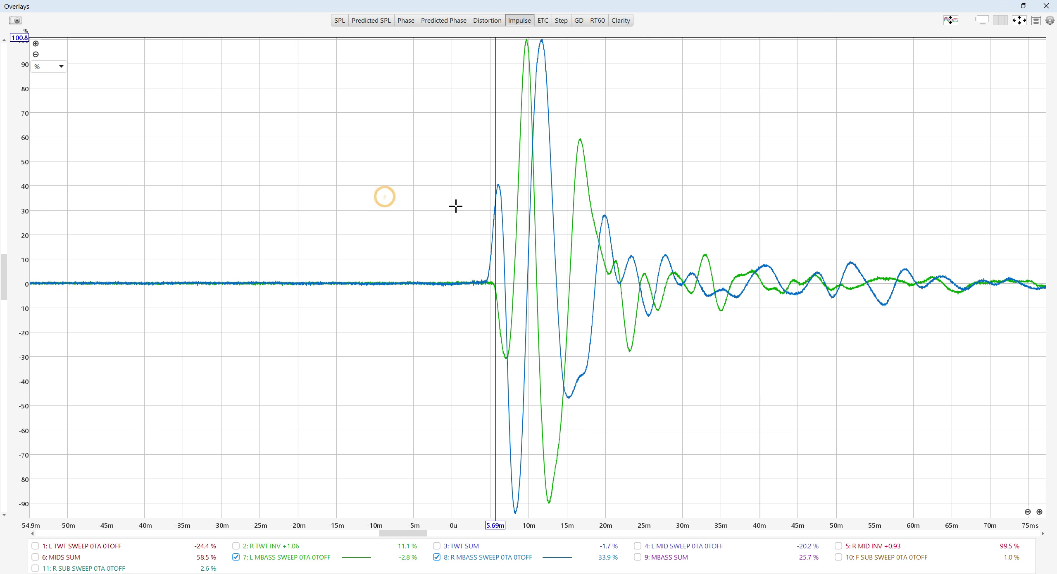
scroll(729, 236, up, 3)
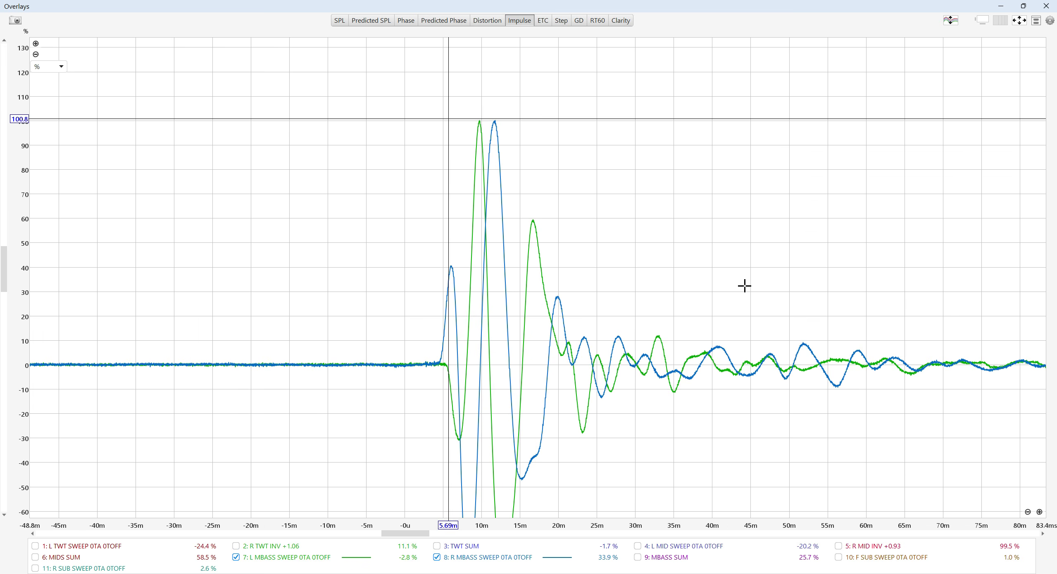
drag(664, 278, 691, 96)
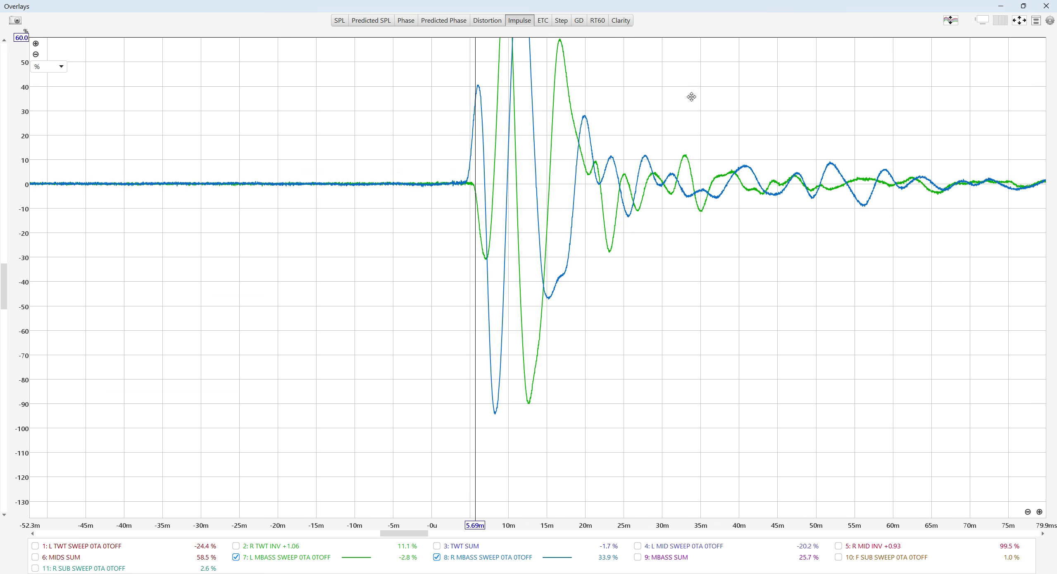
click(494, 413)
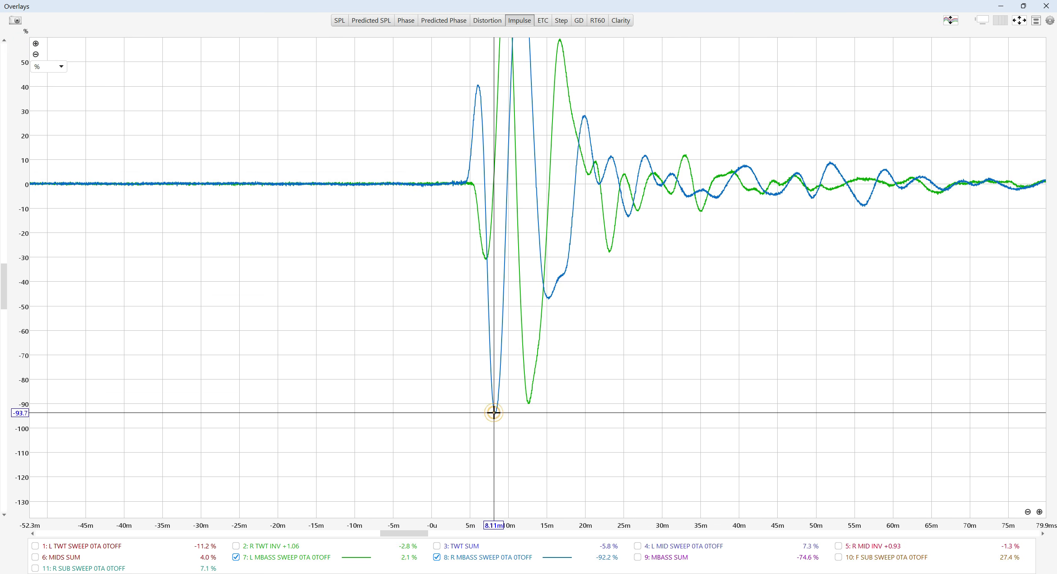
click(526, 403)
Compare the timing of the highest positive peaks of the left and right midbass impulses.
drag(578, 309, 604, 423)
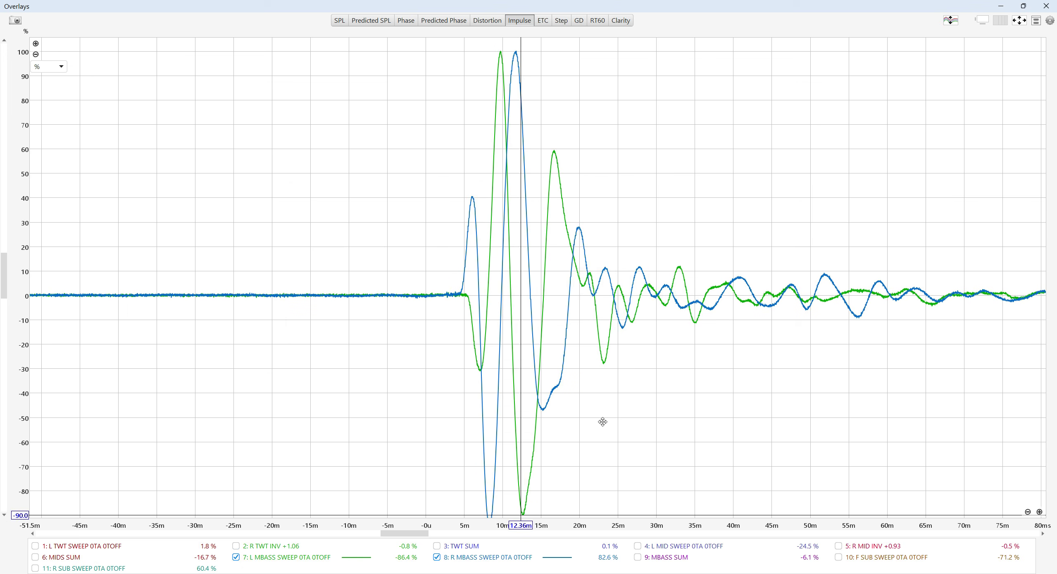
scroll(541, 194, up, 3)
scroll(547, 191, up, 2)
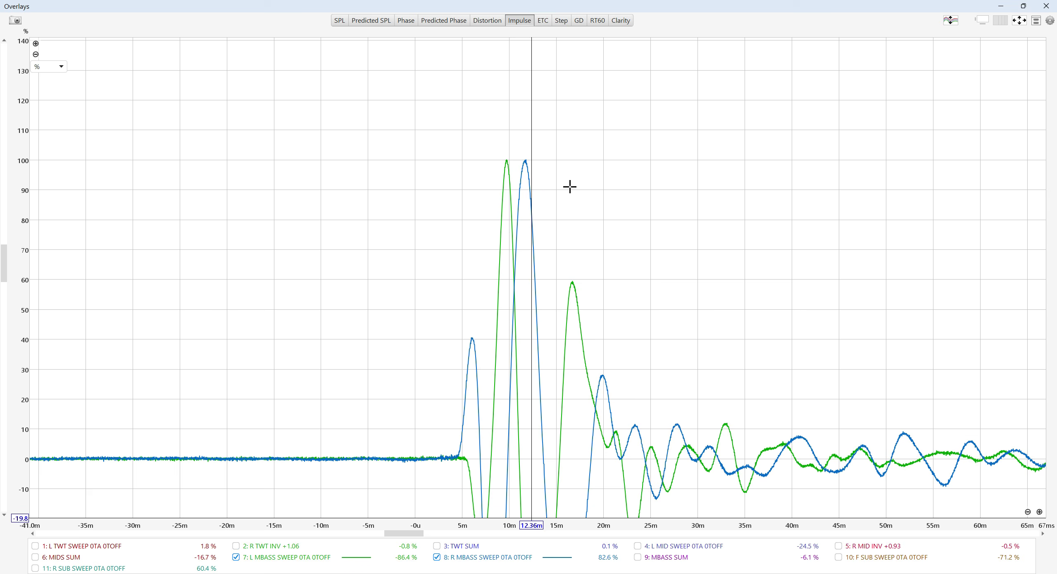
scroll(570, 187, up, 1)
click(493, 159)
click(509, 154)
click(492, 154)
click(492, 153)
drag(491, 154, 517, 155)
click(492, 155)
click(515, 156)
click(622, 201)
Examine the initial direction of both midbass impulses for a polarity difference, and return to the main measurement window.
scroll(588, 204, down, 3)
scroll(638, 239, down, 1)
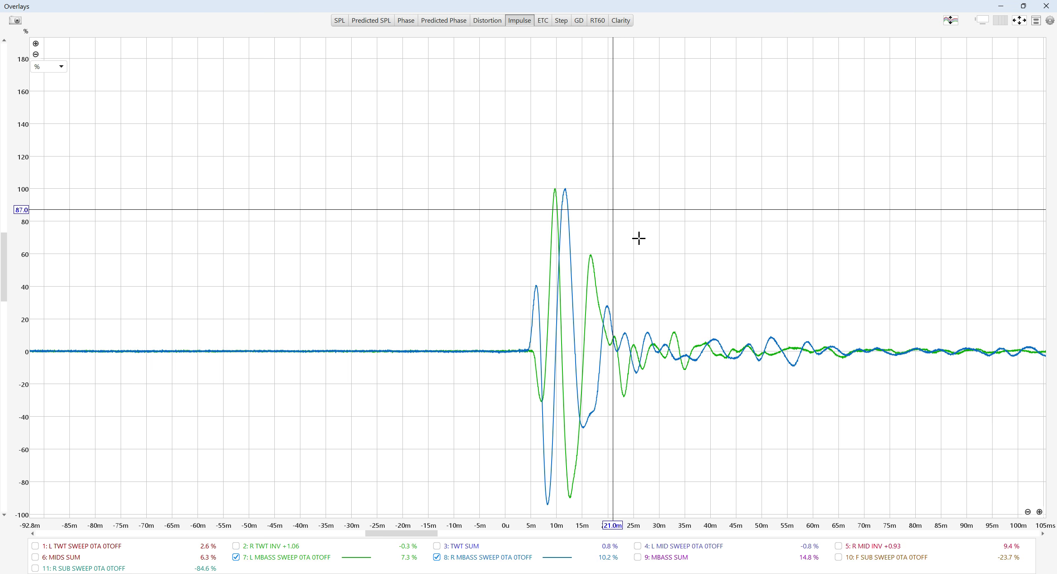
drag(656, 256, 653, 203)
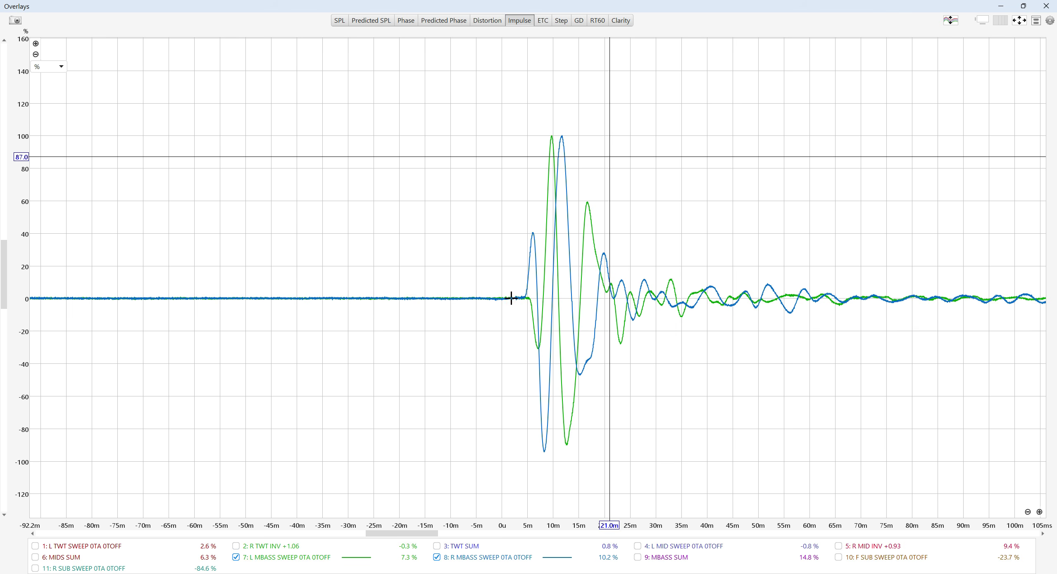
scroll(511, 298, up, 3)
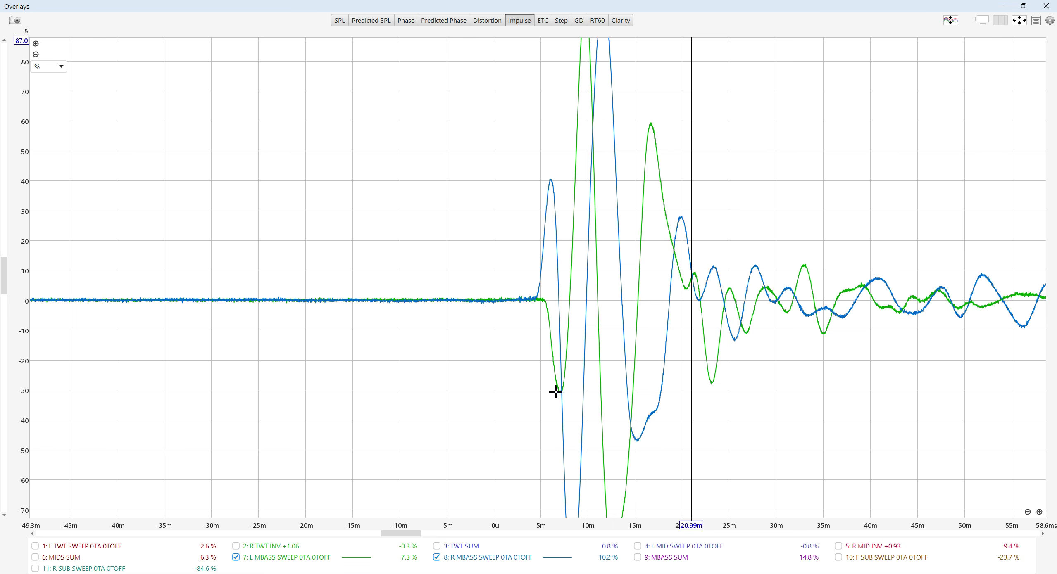
scroll(542, 283, down, 2)
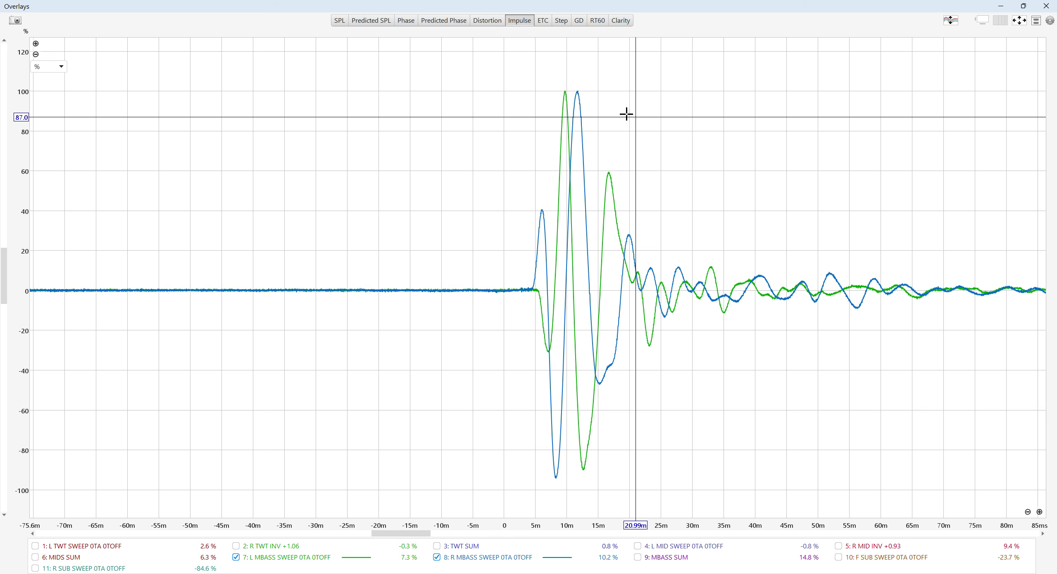
click(1011, 8)
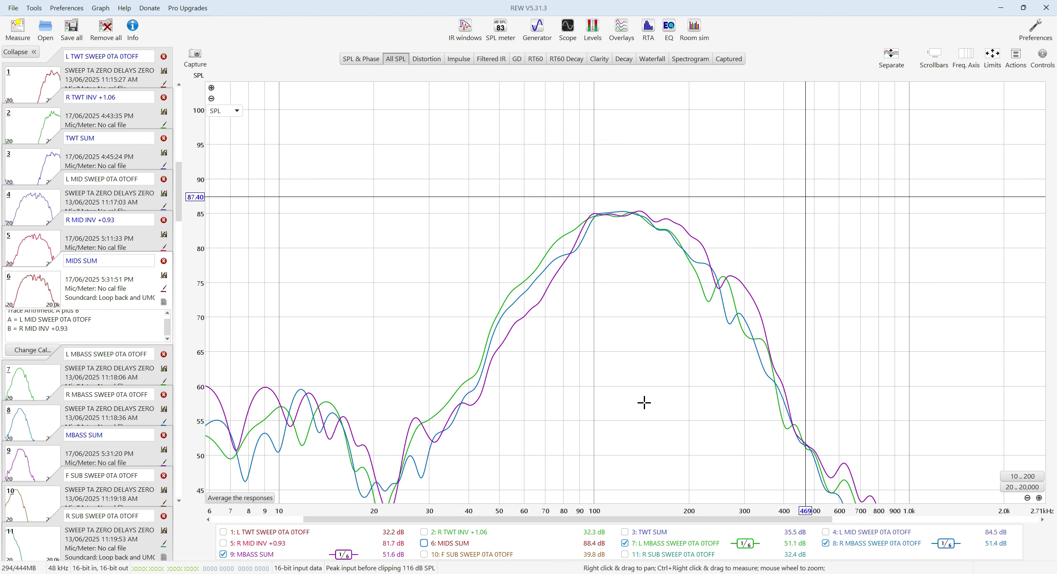
Open the Alignment tool with L MBASS SWEEP 0TA 0TOFF as the first response and R MBASS SWEEP 0TA 0TOFF as the second.
click(1016, 55)
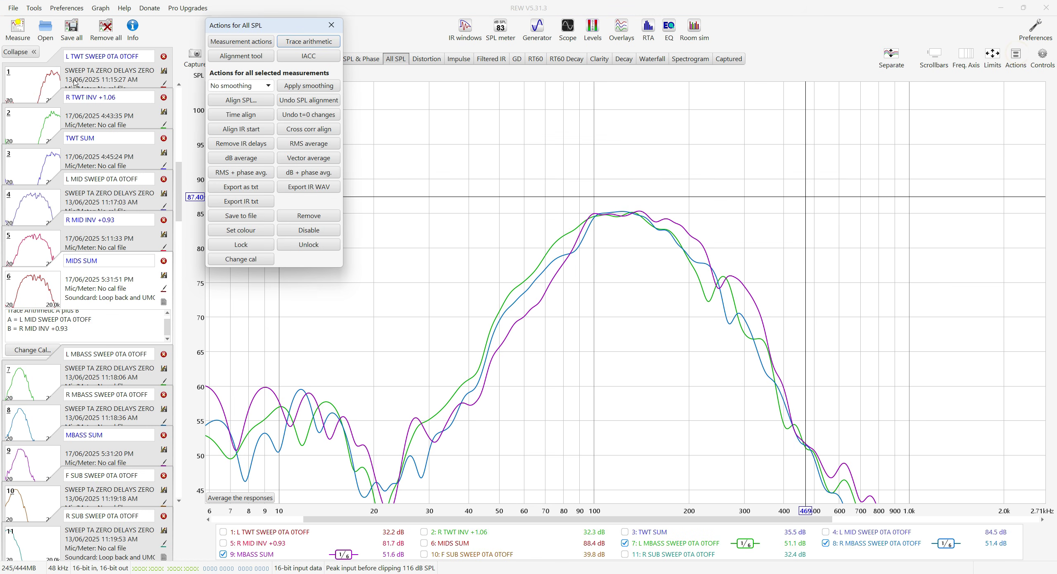
click(241, 55)
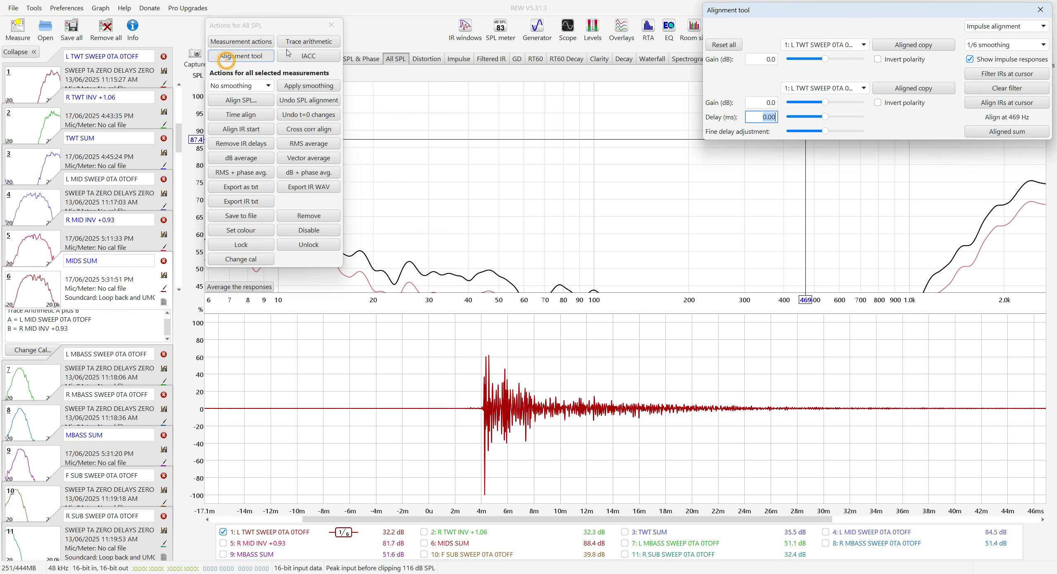
drag(820, 4, 799, 21)
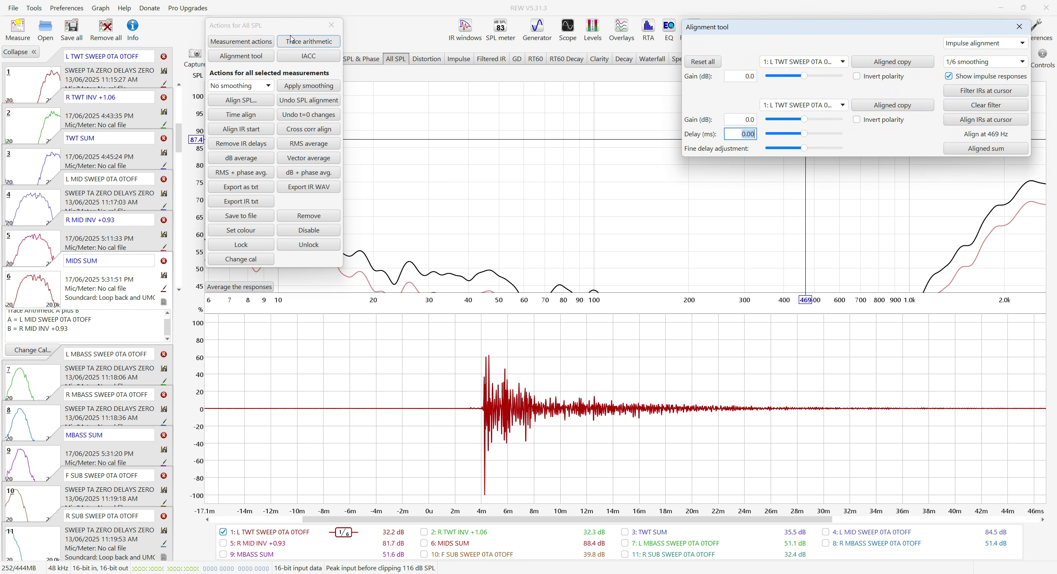
click(330, 25)
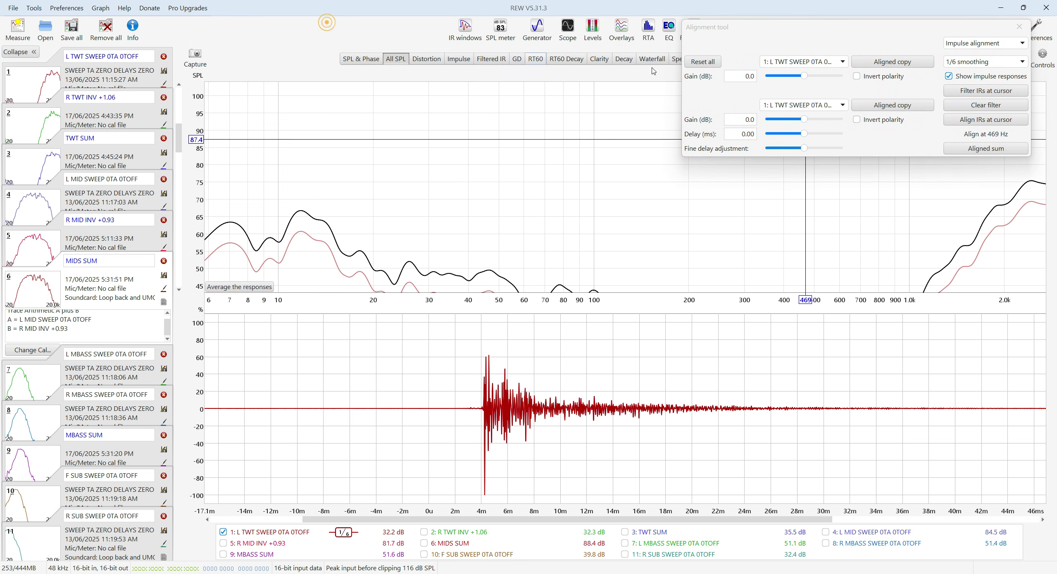
click(842, 62)
click(800, 144)
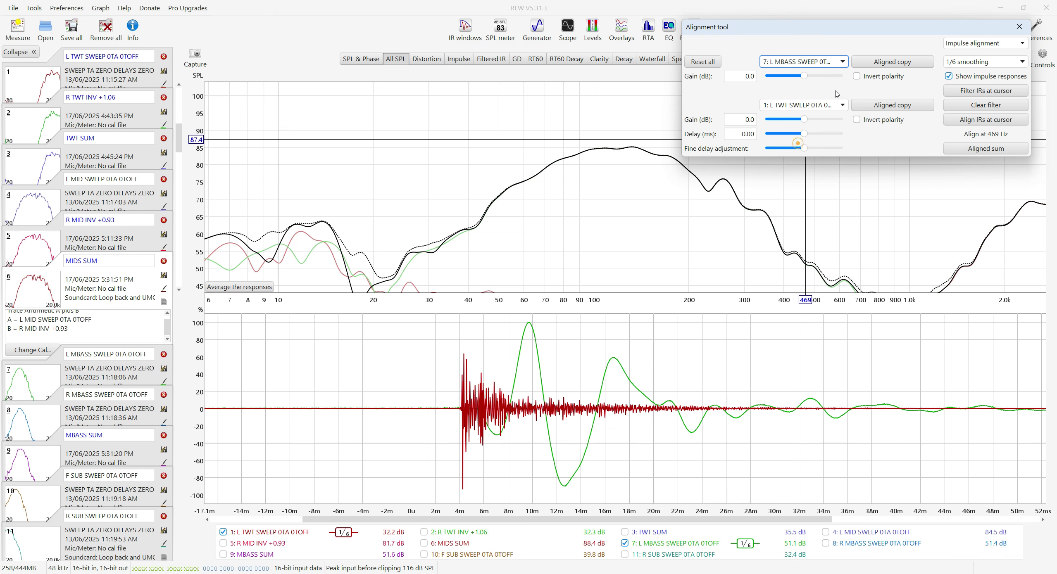
click(843, 106)
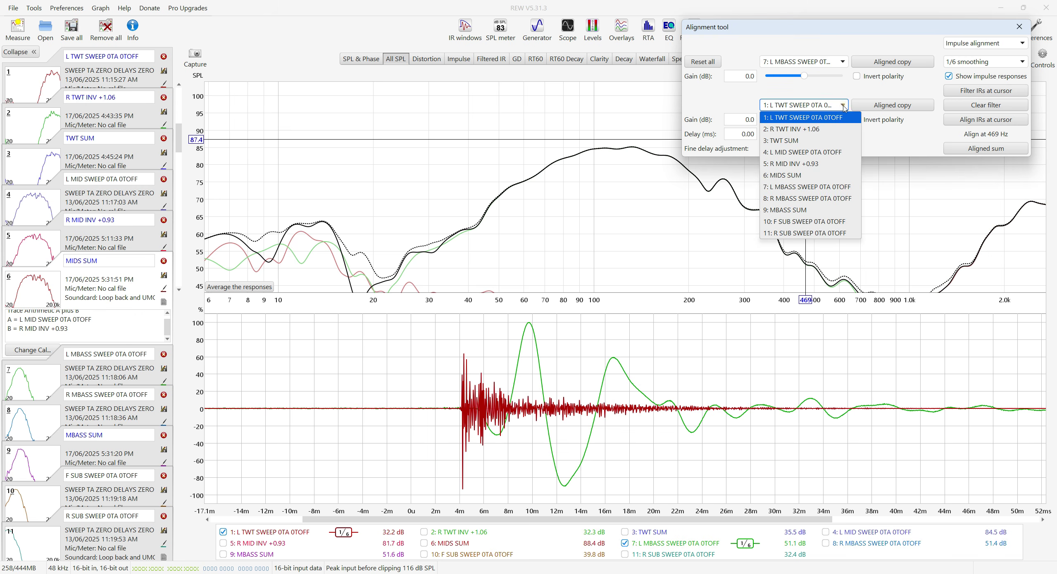
click(802, 205)
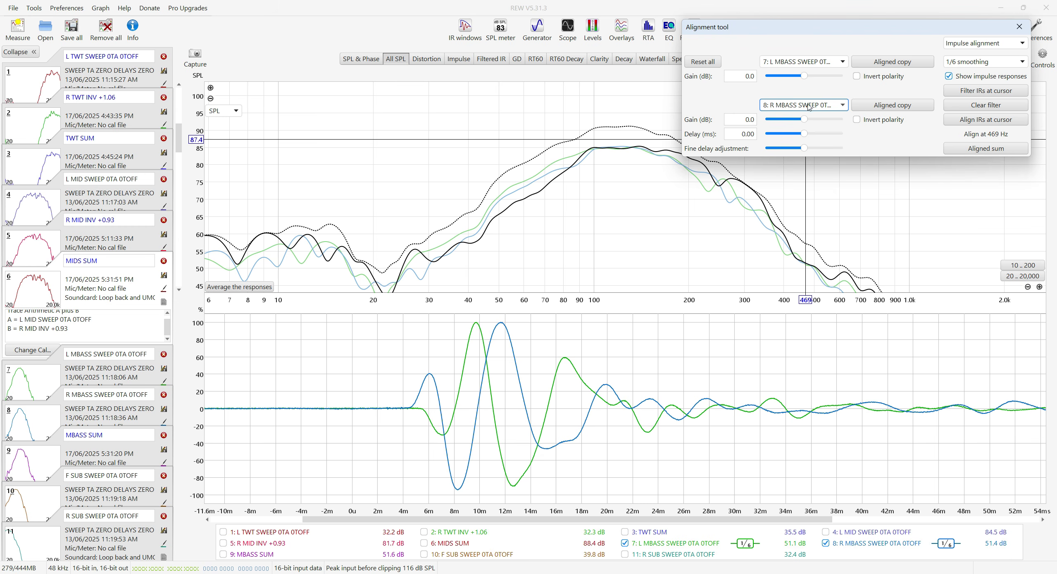
drag(785, 31, 796, 3)
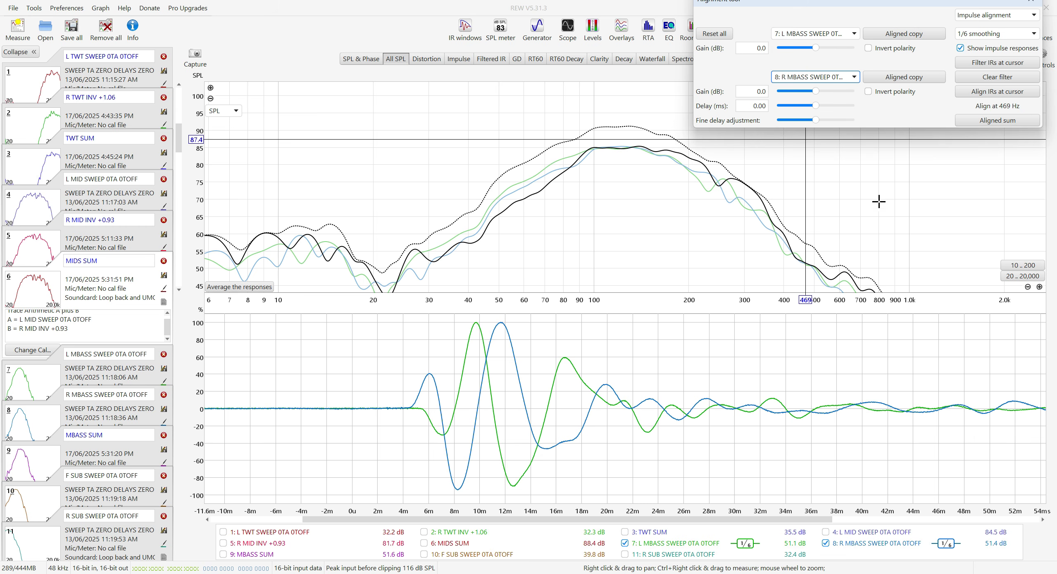
Invert the polarity of R MBASS SWEEP 0TA 0TOFF and set its delay to 0 ms.
click(868, 93)
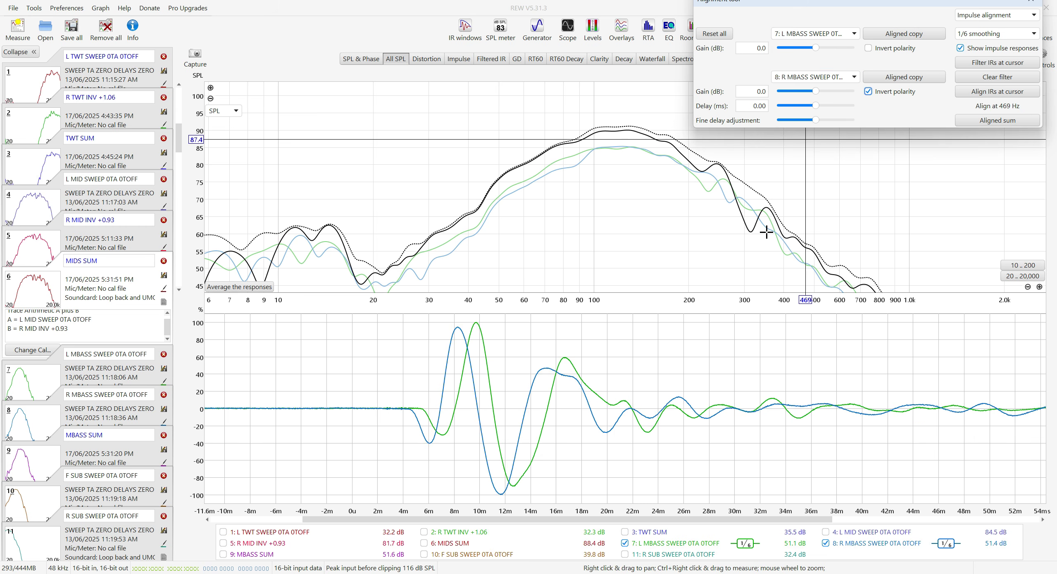
scroll(817, 106, up, 3)
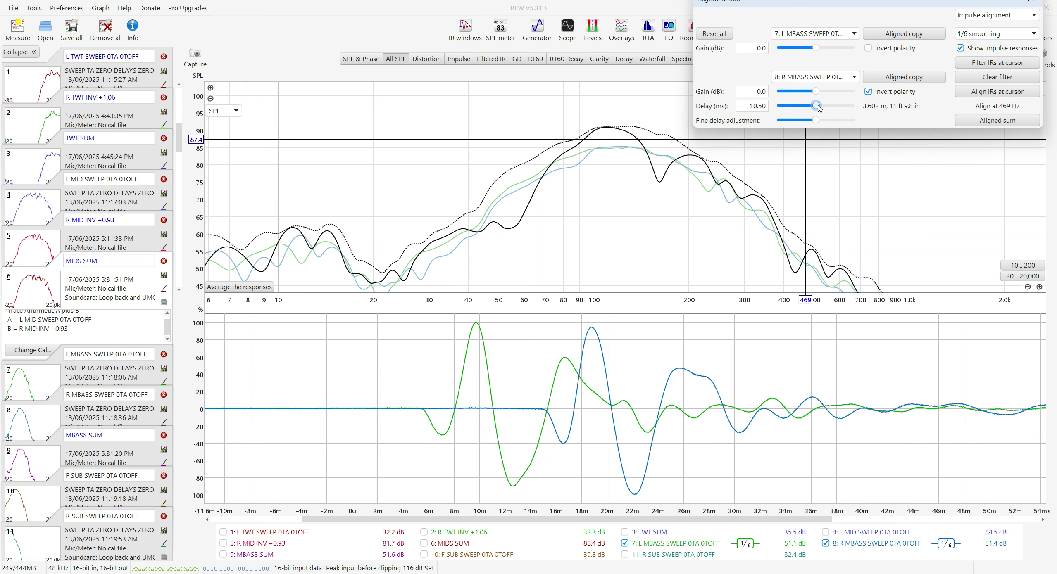
double_click(765, 106)
text(0)
Try increasing the inverted right midbass delay in small increments up to 3.00 ms, checking the impulse overlap and the summed response.
click(818, 106)
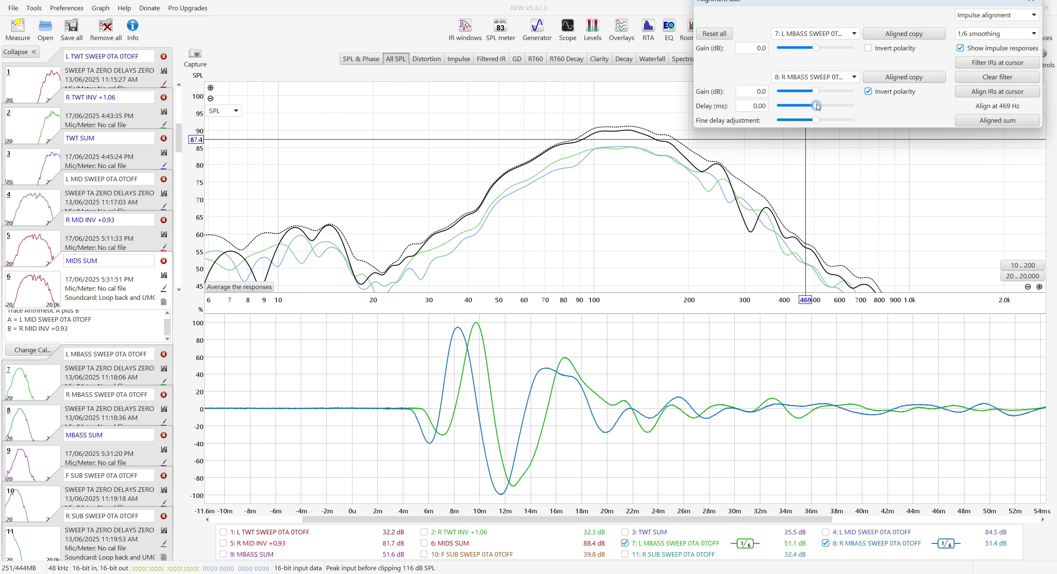
key(Right)
key(Right)
key(Right)
key(Right)
key(Right)
key(Right)
key(Right)
key(Right)
key(Right)
key(Right)
key(Right)
key(Right)
key(Right)
key(Right)
key(Right)
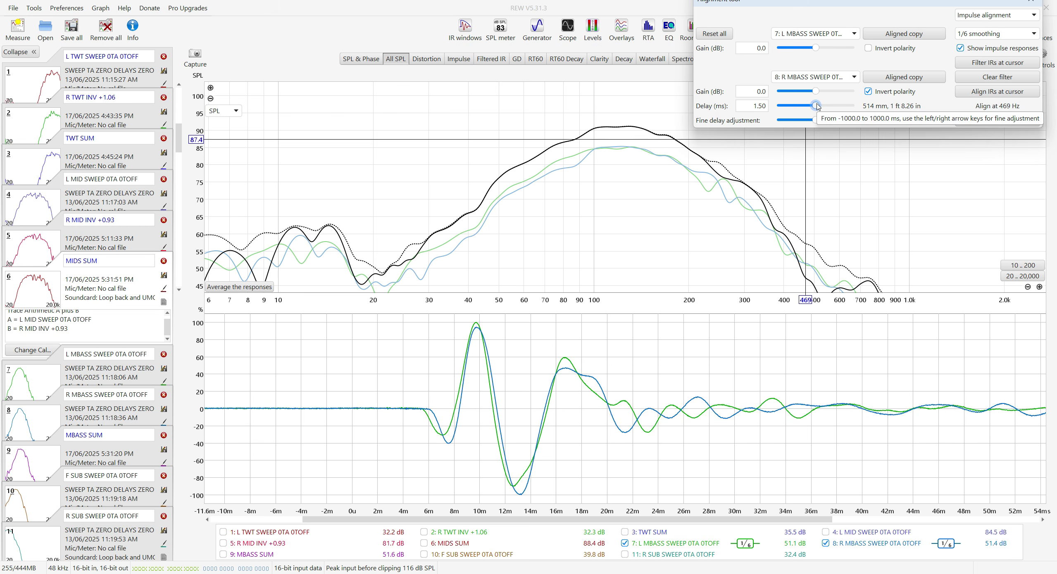
key(Left)
key(Left)
key(Left)
key(Left)
key(Left)
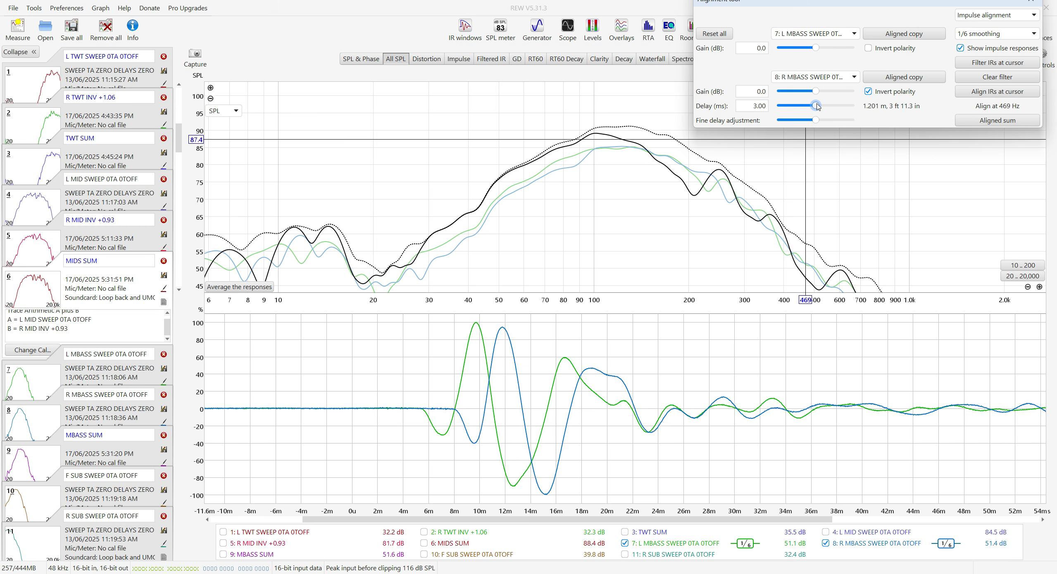
Try lowering the inverted right midbass delay in small increments past -8.00 ms, comparing the impulse overlap and the summed response.
key(Left)
key(Left)
key(Left)
key(Left)
key(Left)
key(Left)
key(Left)
key(Left)
key(Left)
key(Left)
key(Left)
key(Left)
key(Left)
key(Left)
key(Left)
key(Left)
key(Left)
key(Left)
key(Left)
key(Left)
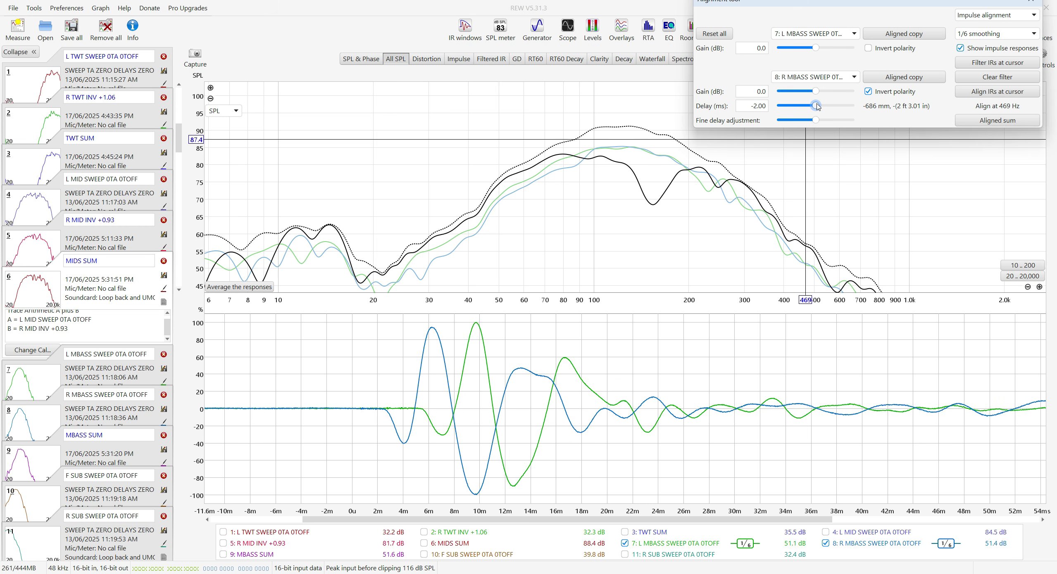
key(Left)
key(Left)
key(Left)
key(Left)
key(Left)
key(Left)
key(Left)
key(Left)
key(Left)
key(Left)
key(Left)
key(Left)
key(Left)
key(Left)
key(Left)
key(Left)
key(Left)
key(Left)
key(Left)
key(Left)
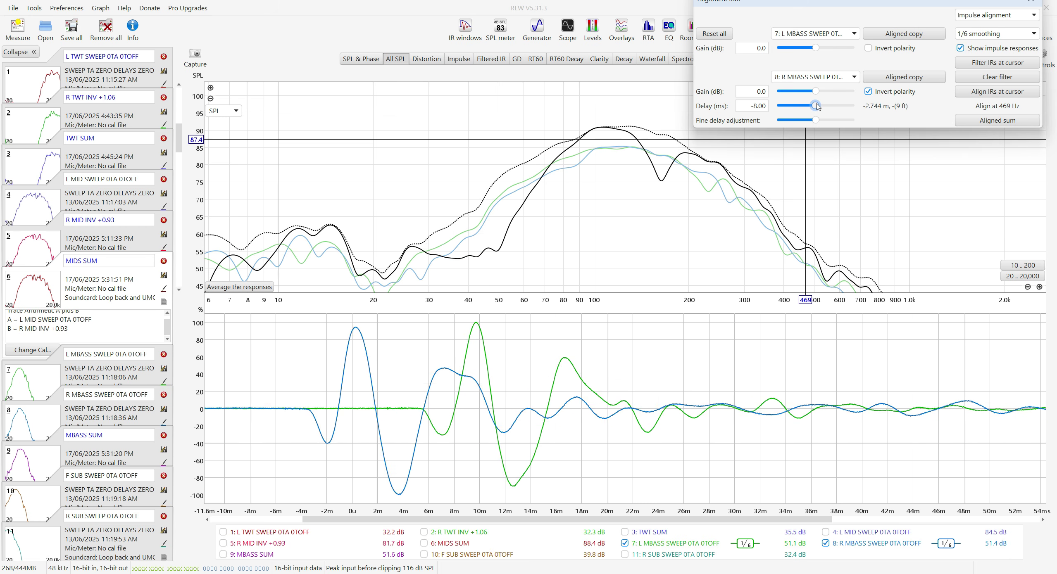
key(Left)
key(Left)
key(Left)
key(Left)
key(Left)
key(Left)
key(Left)
key(Left)
key(Left)
key(Left)
key(Left)
key(Left)
key(Left)
key(Left)
key(Left)
key(Left)
key(Left)
key(Left)
key(Left)
key(Left)
Try raising the inverted right midbass delay back up in small increments while checking the dips in the summed response.
key(Right)
key(Right)
key(Right)
key(Right)
key(Right)
key(Right)
key(Right)
key(Right)
key(Right)
key(Right)
key(Right)
key(Right)
key(Right)
key(Right)
key(Right)
key(Right)
key(Right)
key(Right)
key(Right)
key(Right)
key(Right)
key(Right)
key(Right)
key(Right)
key(Right)
key(Right)
key(Right)
key(Right)
key(Right)
key(Right)
Try lowering the inverted right midbass delay in small increments to -68.50 ms, comparing the impulse overlap and the dips in the summed response.
key(Left)
key(Left)
key(Left)
key(Left)
key(Left)
key(Left)
key(Left)
key(Left)
key(Left)
key(Left)
key(Left)
key(Left)
key(Left)
key(Left)
key(Left)
key(Left)
key(Left)
key(Left)
key(Left)
key(Left)
key(Left)
key(Left)
key(Left)
key(Left)
key(Left)
key(Left)
key(Left)
key(Left)
key(Left)
key(Left)
key(Left)
key(Left)
key(Left)
key(Left)
key(Left)
key(Left)
key(Left)
key(Left)
key(Left)
key(Left)
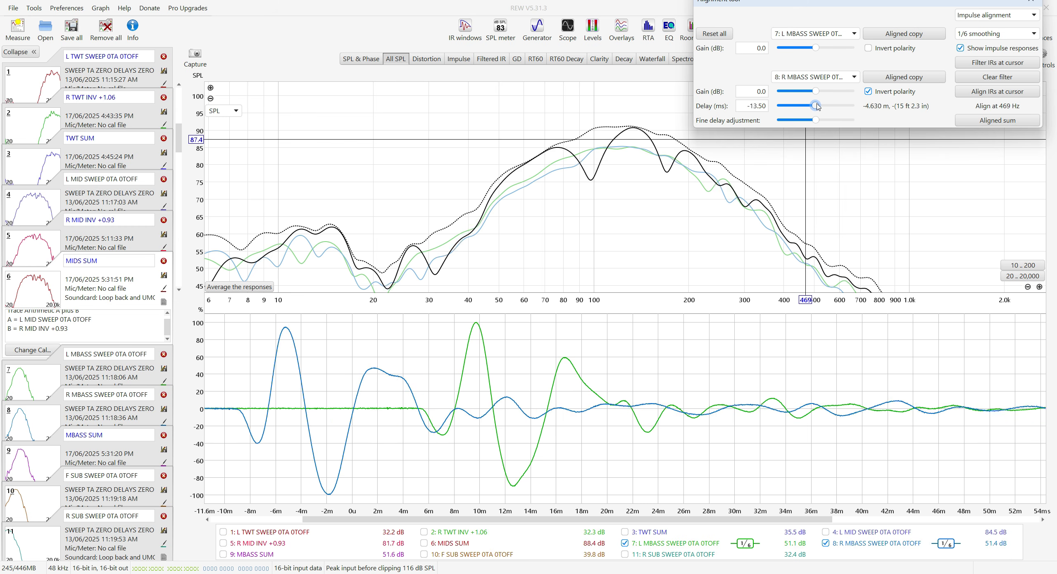
key(Left)
key(Left)
key(Left)
key(Left)
key(Left)
key(Left)
key(Left)
key(Left)
key(Left)
key(Left)
key(Left)
key(Left)
key(Left)
key(Left)
key(Left)
key(Left)
key(Left)
key(Left)
key(Left)
key(Left)
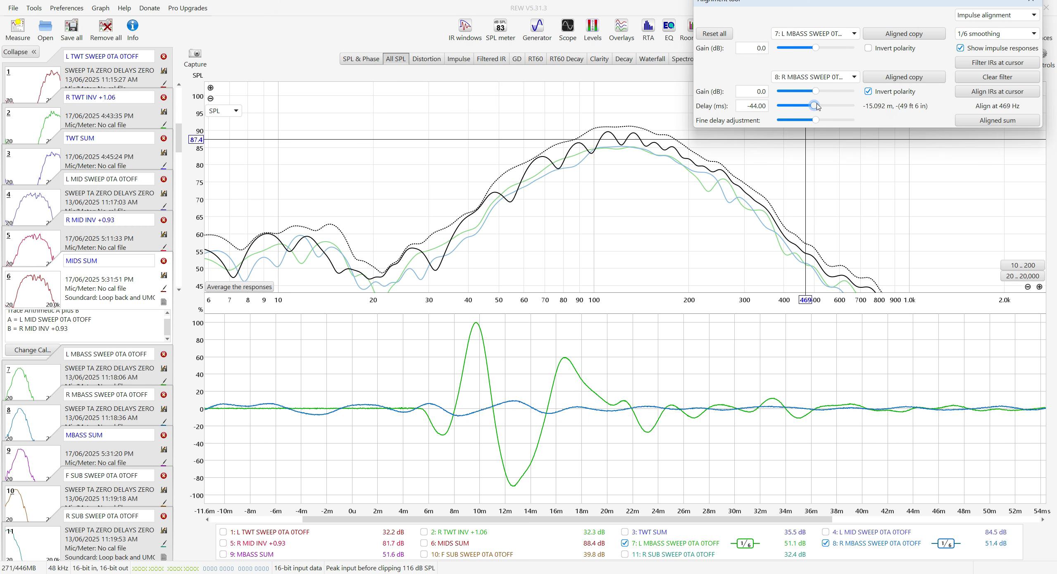
key(Left)
key(Left)
key(Left)
key(Left)
key(Left)
key(Left)
key(Left)
key(Left)
key(Left)
key(Left)
key(Left)
key(Left)
key(Left)
key(Left)
key(Left)
key(Left)
key(Left)
key(Left)
key(Left)
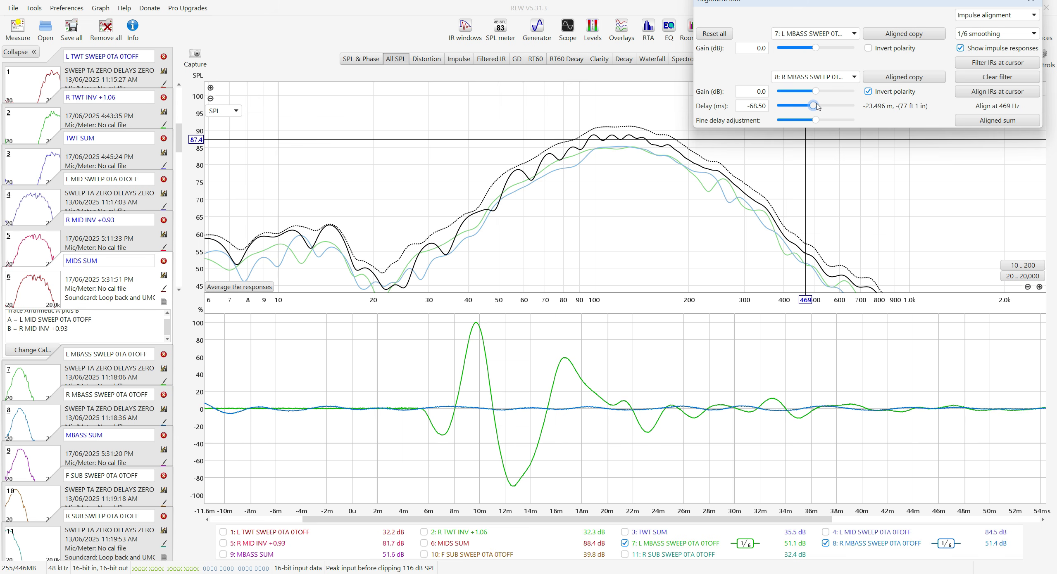
Raise the inverted right midbass delay back up to 1.50 ms so its main impulse peak overlaps the left midbass peak.
key(Right)
key(Right)
key(Right)
key(Right)
key(Right)
key(Right)
key(Right)
key(Right)
key(Right)
key(Right)
key(Right)
key(Right)
key(Right)
key(Right)
key(Right)
key(Right)
key(Right)
key(Right)
key(Right)
key(Right)
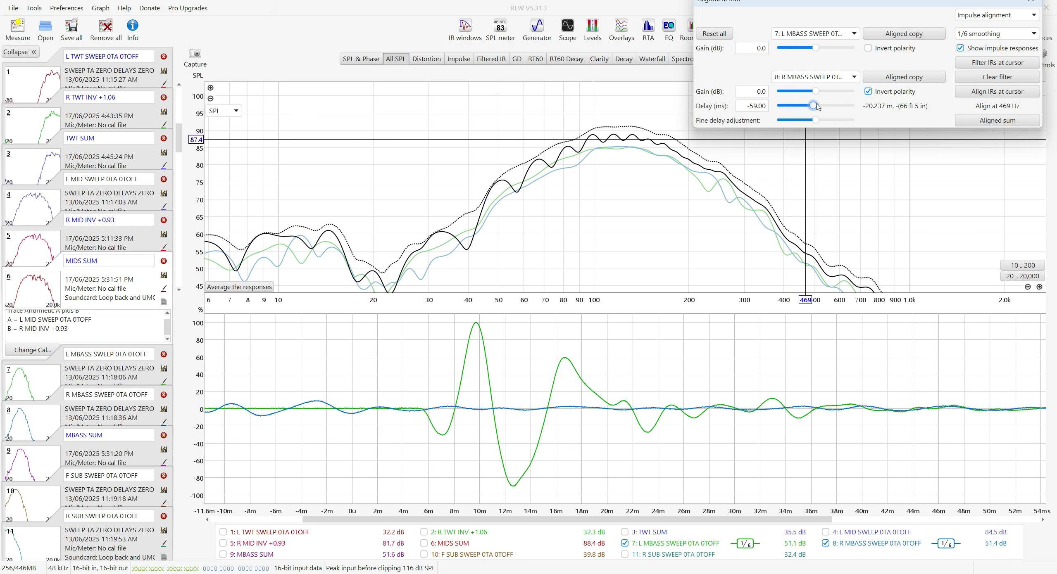
key(Right)
key(Right)
key(Right)
key(Right)
key(Right)
key(Right)
key(Right)
key(Right)
key(Right)
key(Right)
key(Right)
key(Right)
key(Right)
key(Right)
drag(817, 107, 818, 106)
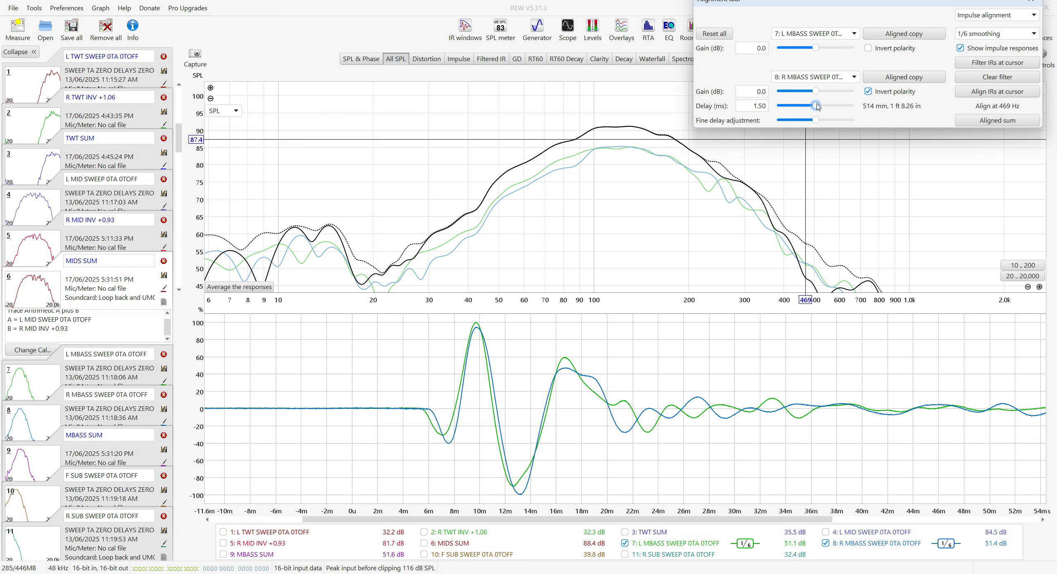
drag(817, 107, 817, 107)
Lower the inverted right midbass delay with the fine adjustment from 1.50 ms to 0.16 ms, comparing the impulse overlap and the summed response.
click(816, 121)
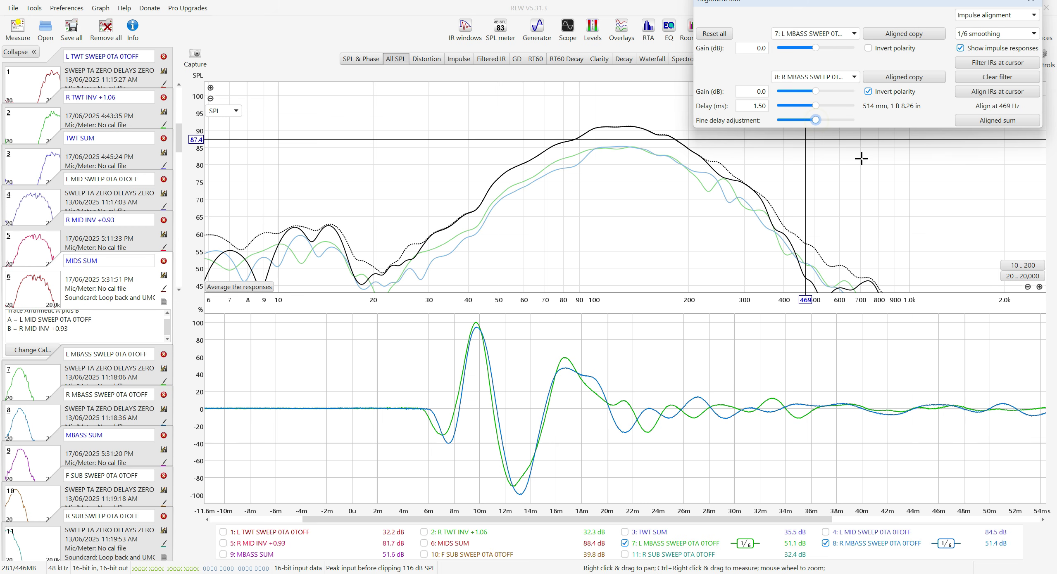
key(Right)
key(Left)
key(Left)
key(Left)
key(Left)
key(Left)
key(Left)
key(Left)
key(Left)
key(Left)
key(Left)
key(Left)
key(Left)
key(Left)
key(Left)
key(Left)
key(Left)
key(Left)
key(Left)
key(Left)
key(Left)
key(Left)
key(Left)
key(Left)
key(Left)
key(Left)
key(Left)
key(Left)
key(Left)
key(Left)
key(Left)
key(Left)
key(Left)
key(Left)
key(Left)
key(Left)
key(Left)
key(Left)
key(Left)
key(Left)
key(Left)
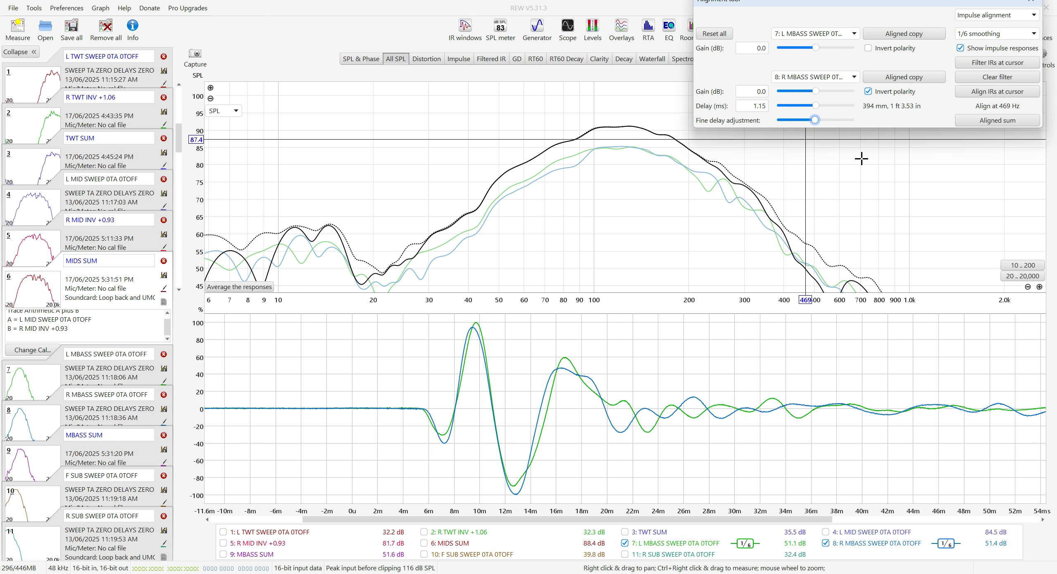
key(Left)
key(Left)
key(Left)
key(Left)
key(Left)
key(Left)
key(Left)
key(Left)
key(Left)
key(Left)
key(Left)
key(Left)
key(Left)
key(Left)
key(Left)
key(Left)
key(Left)
key(Left)
key(Left)
key(Left)
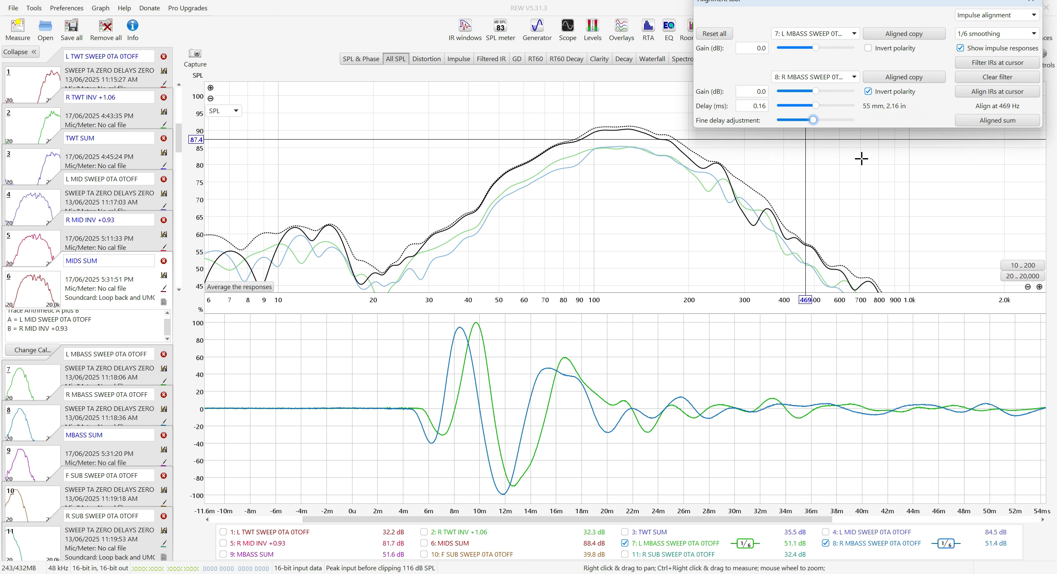
Try raising the inverted right midbass delay in fine increments to 2.09 ms, comparing the impulse overlap and the summed response.
key(Right)
key(Right)
key(Right)
key(Right)
key(Right)
key(Right)
key(Right)
key(Right)
key(Right)
key(Right)
key(Right)
key(Right)
key(Right)
key(Right)
key(Right)
key(Right)
key(Right)
key(Right)
key(Right)
key(Right)
key(Right)
key(Right)
key(Right)
key(Right)
key(Right)
key(Right)
key(Right)
key(Right)
key(Right)
key(Right)
key(Right)
key(Right)
key(Right)
key(Right)
key(Right)
key(Right)
key(Right)
key(Right)
key(Right)
key(Right)
key(Right)
key(Right)
key(Right)
key(Right)
key(Right)
key(Right)
key(Right)
key(Right)
key(Right)
key(Right)
key(Right)
key(Right)
key(Right)
key(Right)
key(Right)
key(Right)
key(Right)
key(Right)
key(Right)
key(Right)
key(Right)
key(Right)
key(Right)
key(Right)
key(Right)
key(Right)
key(Right)
key(Right)
key(Right)
key(Right)
key(Right)
key(Right)
key(Right)
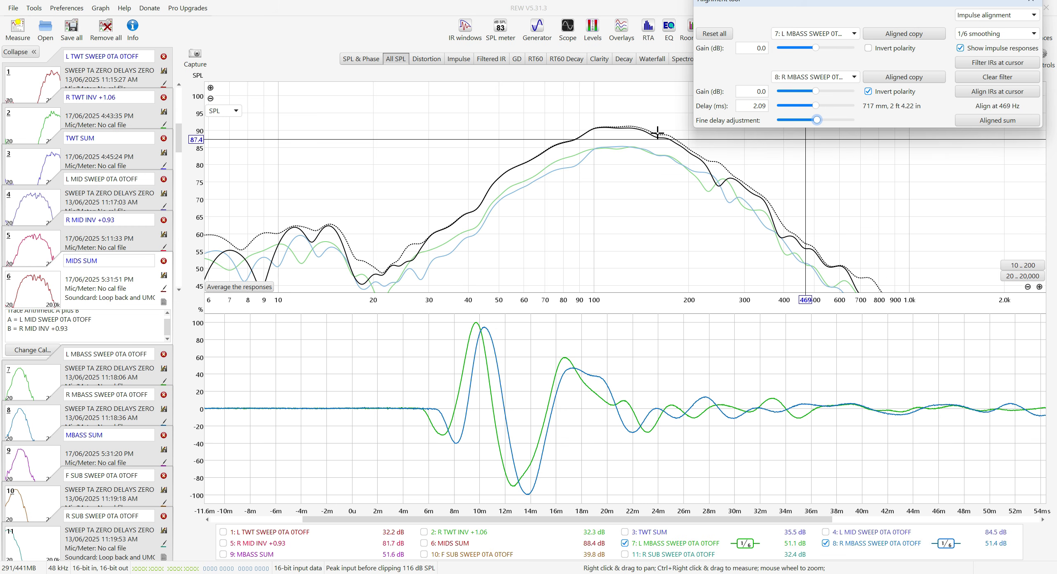
Lower the inverted right midbass delay in fine increments to 1.20 ms so its main impulse peak overlaps the left midbass peak.
key(Left)
key(Left)
key(Left)
key(Left)
key(Left)
key(Left)
key(Left)
key(Left)
key(Left)
key(Left)
key(Left)
key(Left)
key(Left)
key(Left)
key(Left)
key(Left)
key(Left)
key(Left)
key(Left)
key(Left)
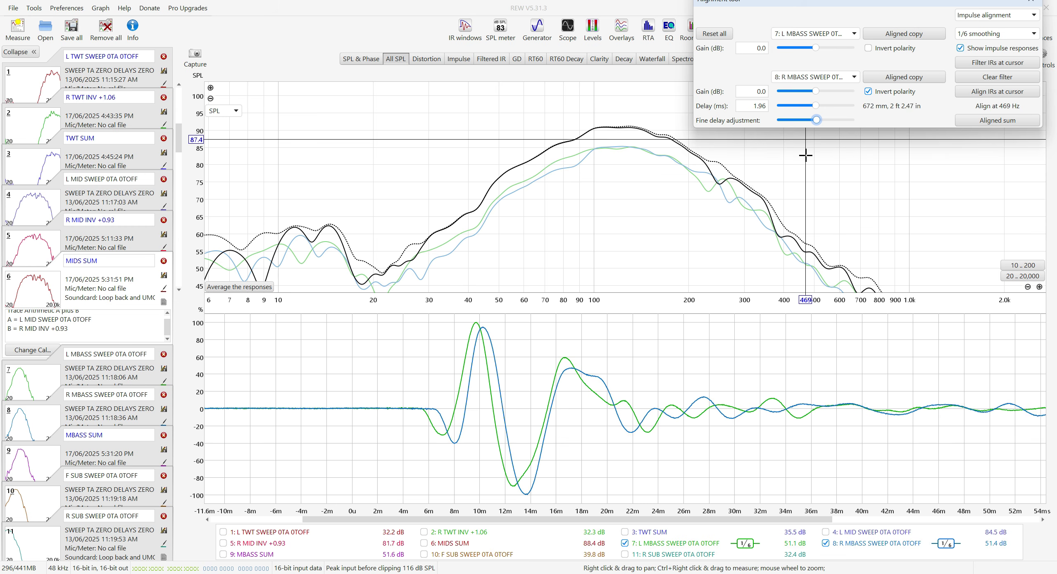
key(Left)
key(Left)
key(Left)
key(Left)
key(Left)
key(Left)
key(Left)
key(Left)
key(Left)
key(Left)
key(Left)
key(Left)
key(Left)
key(Left)
key(Left)
key(Left)
key(Left)
key(Left)
key(Left)
key(Left)
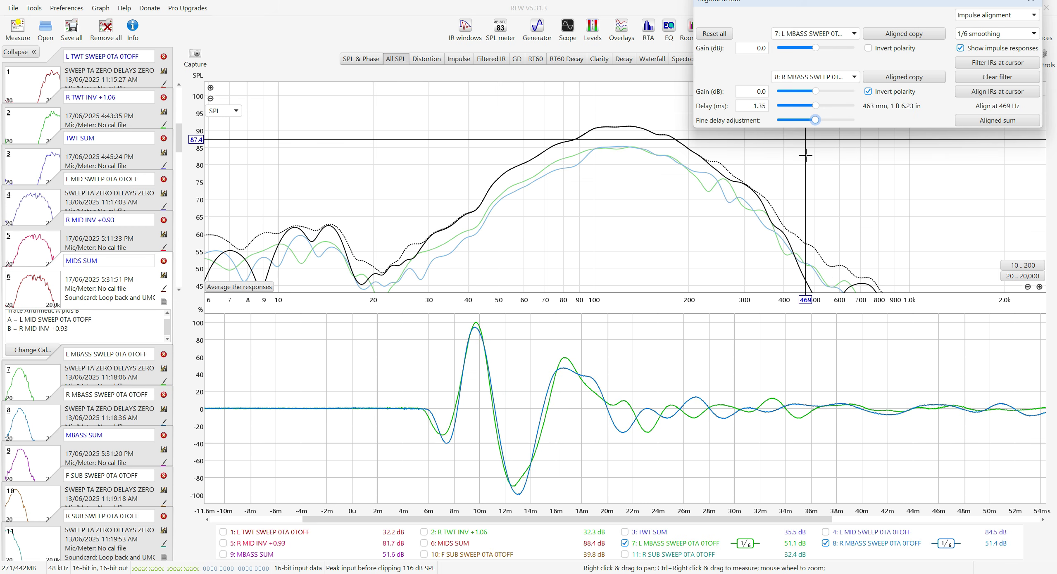
key(Left)
key(Left)
key(Left)
key(Left)
key(Left)
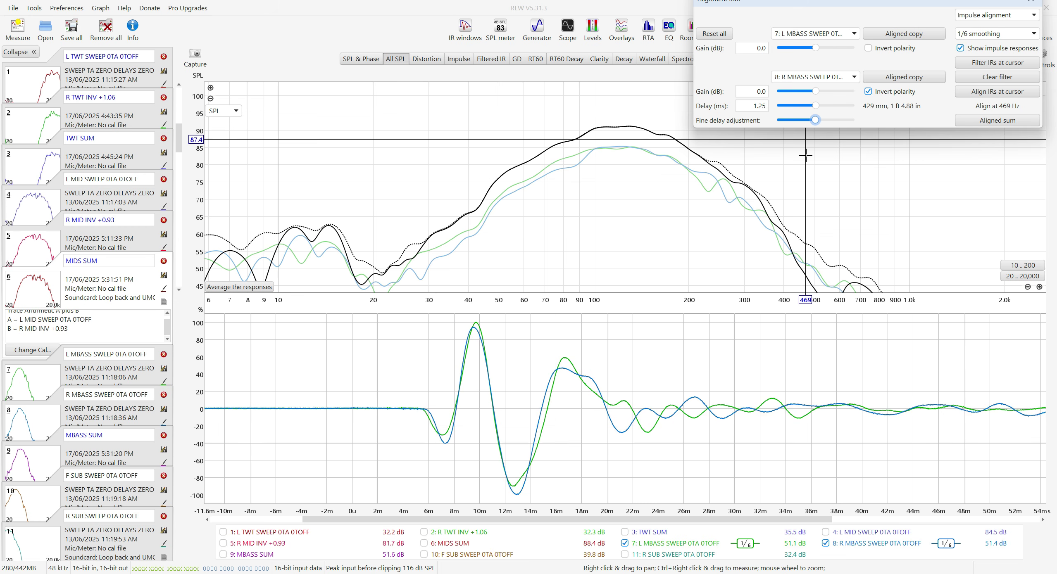
key(Left)
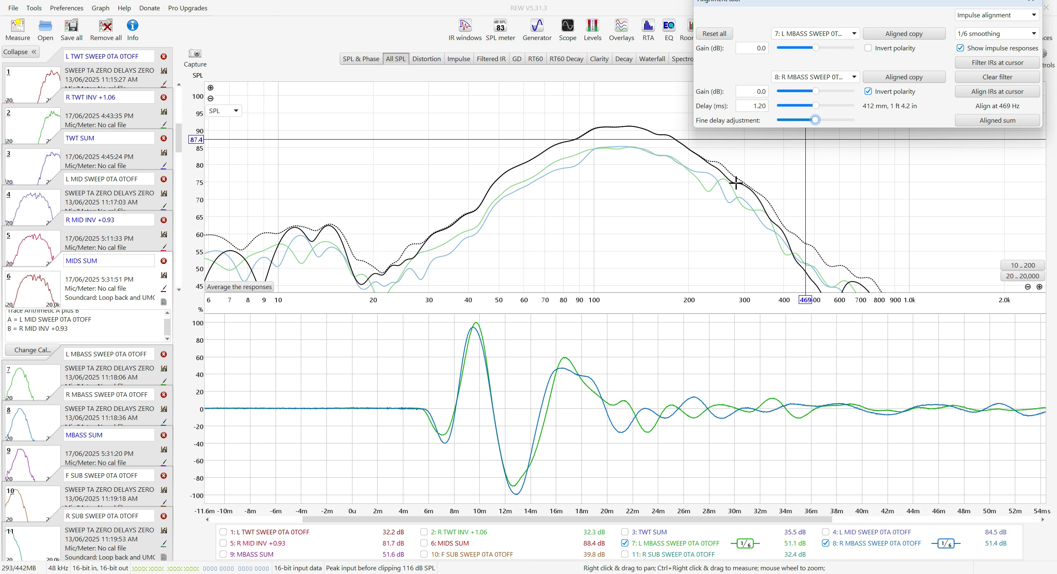
Place the graph cursor on the summed midbass response at about 250 Hz to inspect the dip there.
click(715, 164)
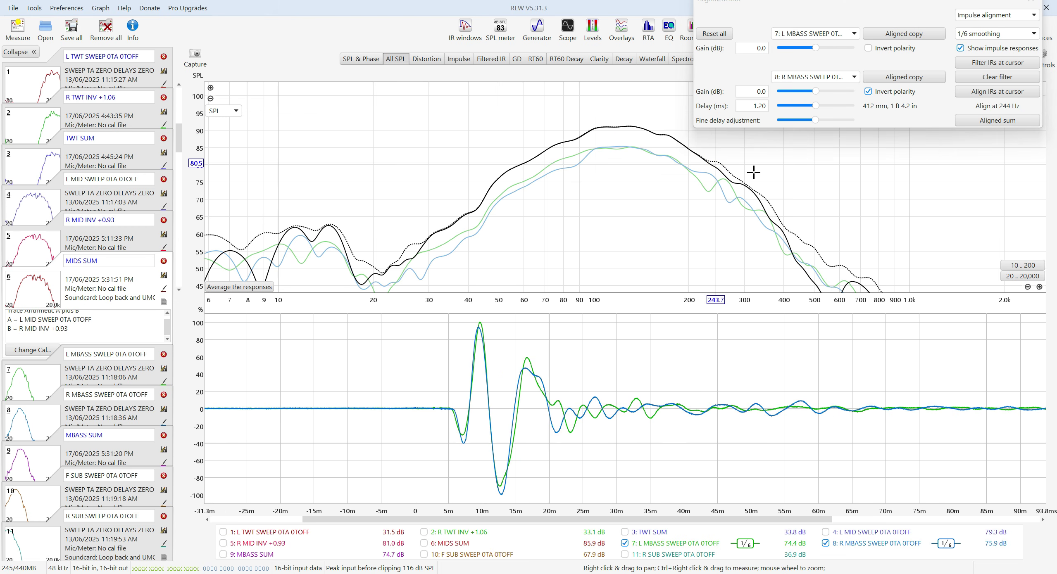
key(Right)
key(Right)
key(Right)
key(Right)
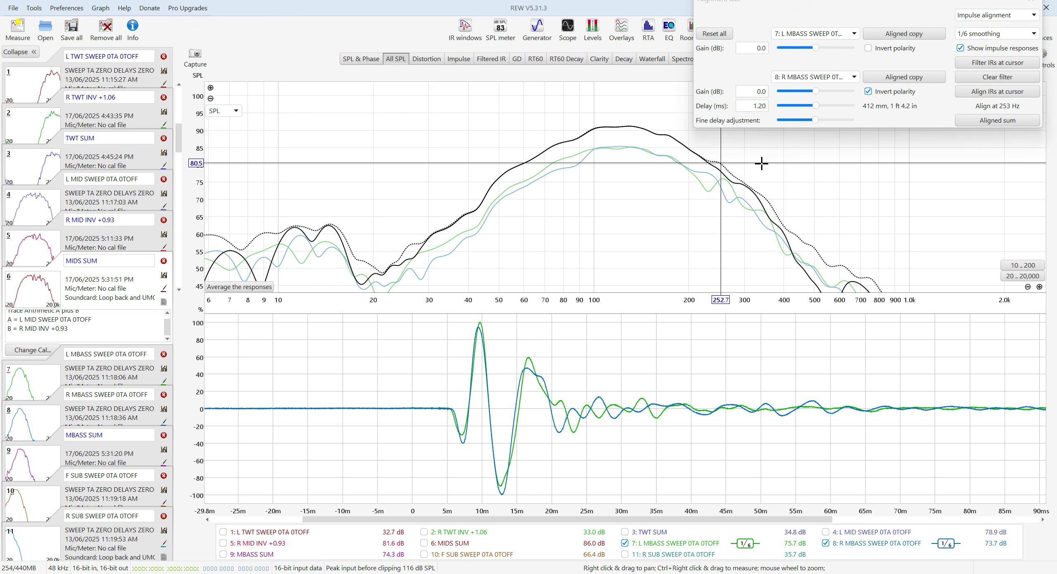
key(Left)
key(Left)
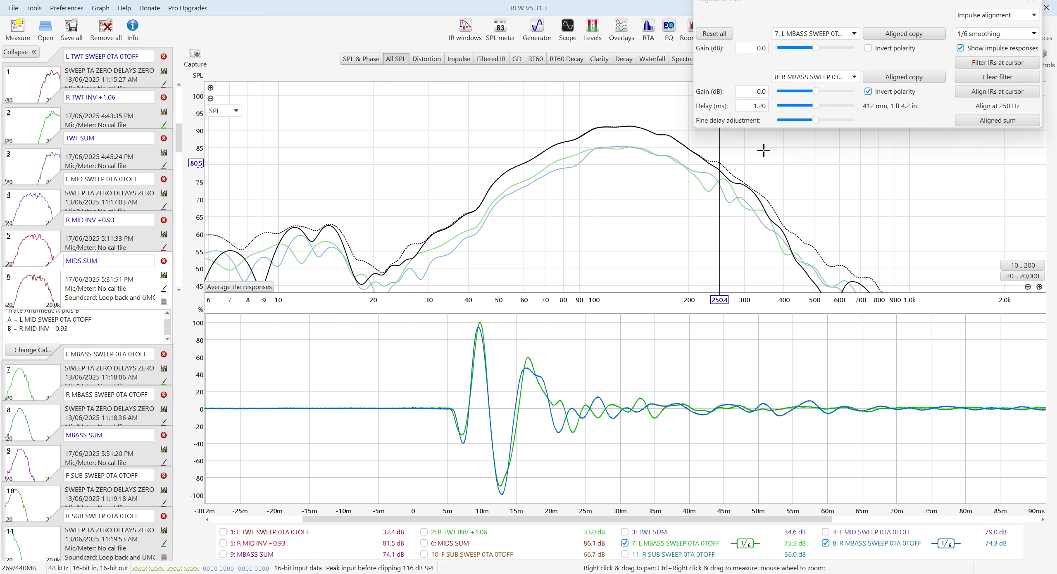
Try raising the inverted right midbass delay slightly to 1.38 ms while checking the summed response around 250 Hz.
click(815, 120)
key(Right)
key(Right)
key(Right)
key(Right)
key(Right)
key(Right)
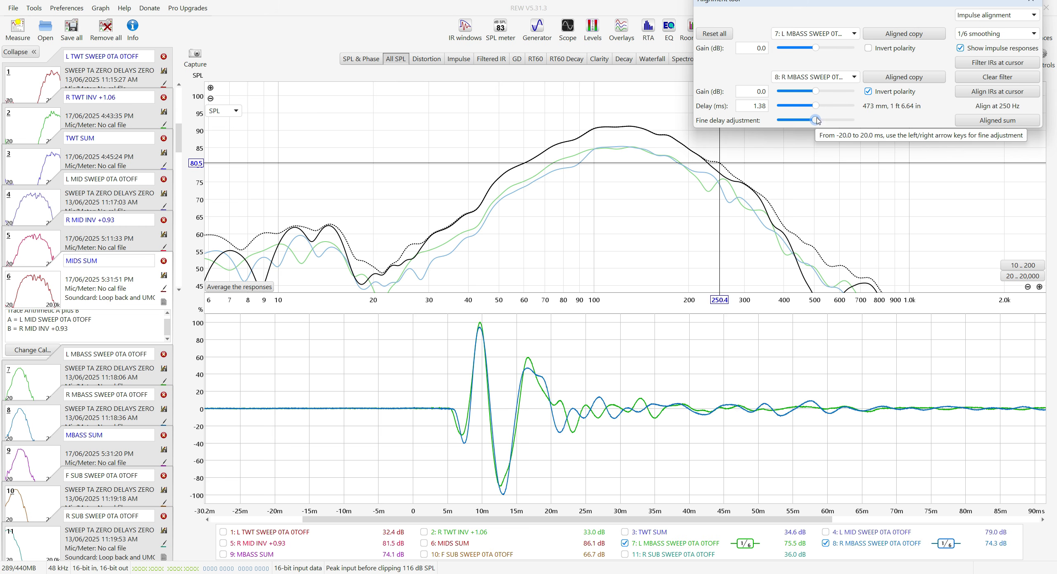
Lower the inverted right midbass delay in fine increments to 0.88 ms to fill the dip in the sum around 250 Hz.
key(Left)
key(Left)
key(Left)
key(Left)
key(Left)
key(Left)
key(Left)
key(Left)
key(Left)
key(Left)
key(Left)
key(Left)
key(Left)
key(Left)
key(Left)
key(Left)
key(Left)
key(Left)
key(Left)
key(Left)
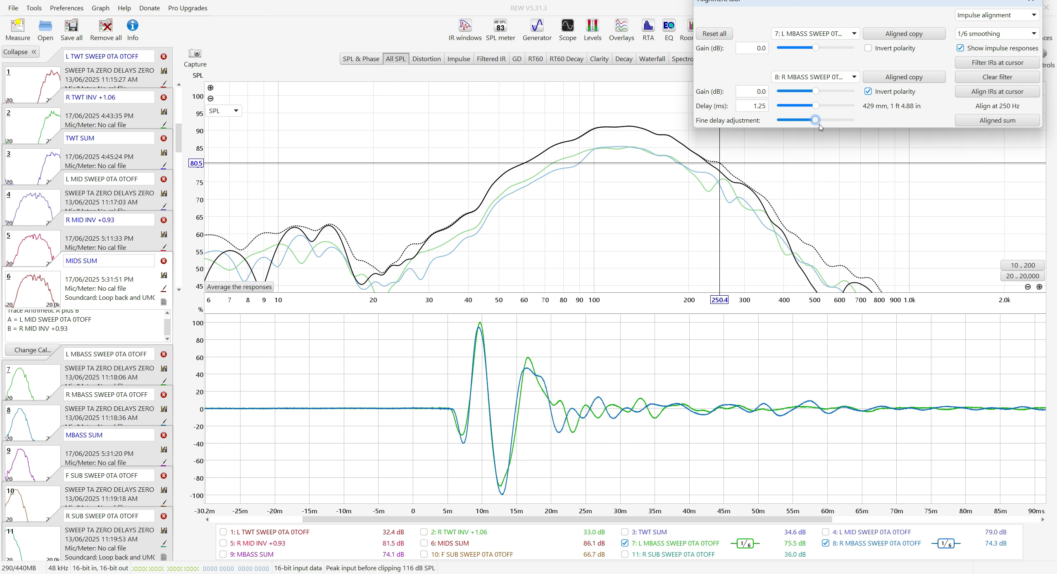
key(Left)
key(Left)
key(Left)
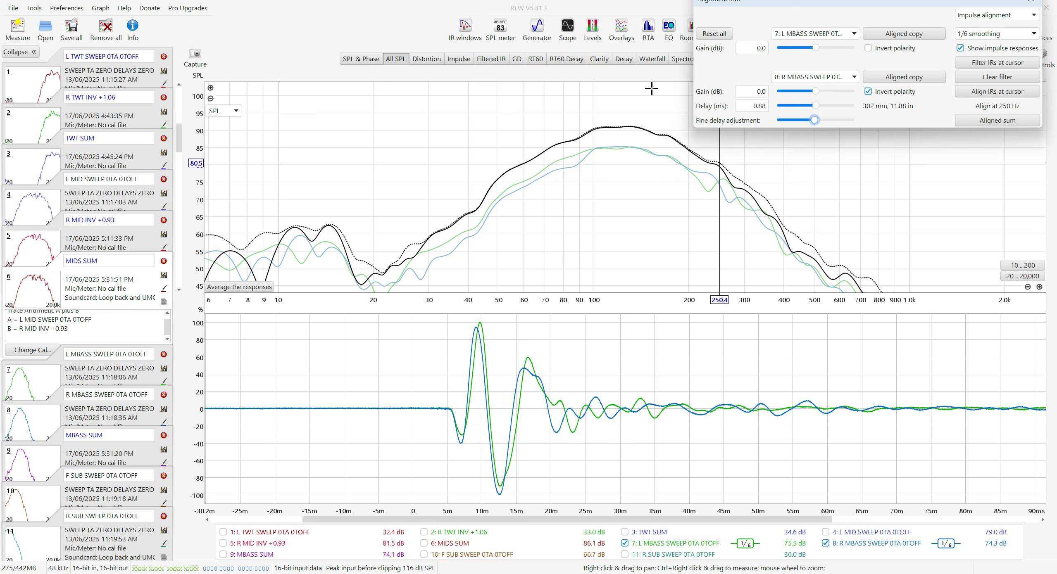
Raise the inverted right midbass delay in fine increments to 1.23 ms, comparing the impulse overlap and the summed response around 250 Hz.
key(Left)
key(Left)
key(Left)
key(Left)
key(Right)
key(Right)
key(Right)
key(Right)
key(Right)
key(Right)
key(Right)
key(Right)
key(Right)
key(Right)
key(Right)
key(Right)
key(Right)
key(Right)
key(Right)
key(Right)
key(Right)
key(Right)
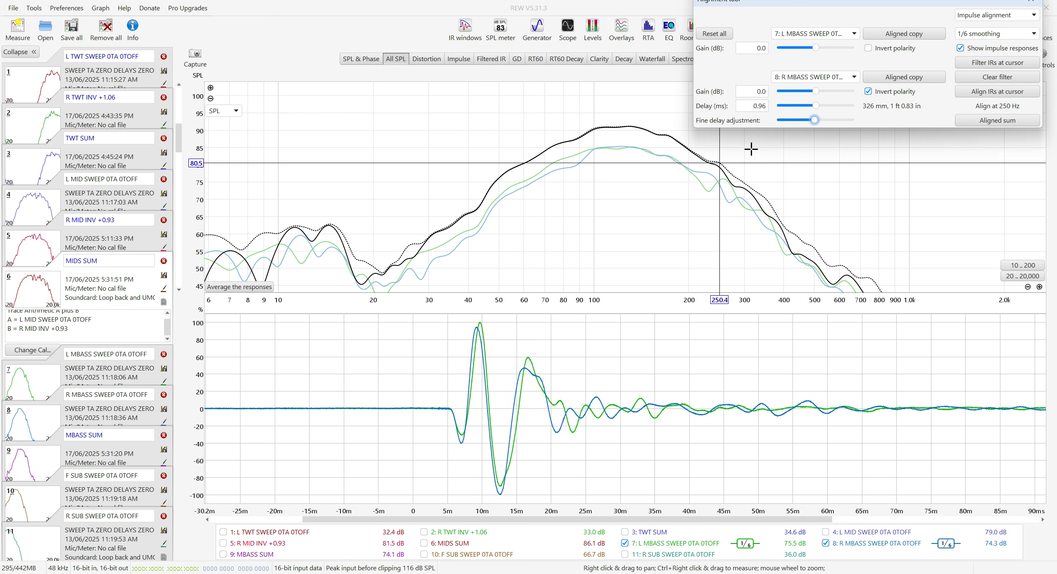
key(Left)
key(Left)
key(Left)
key(Left)
key(Left)
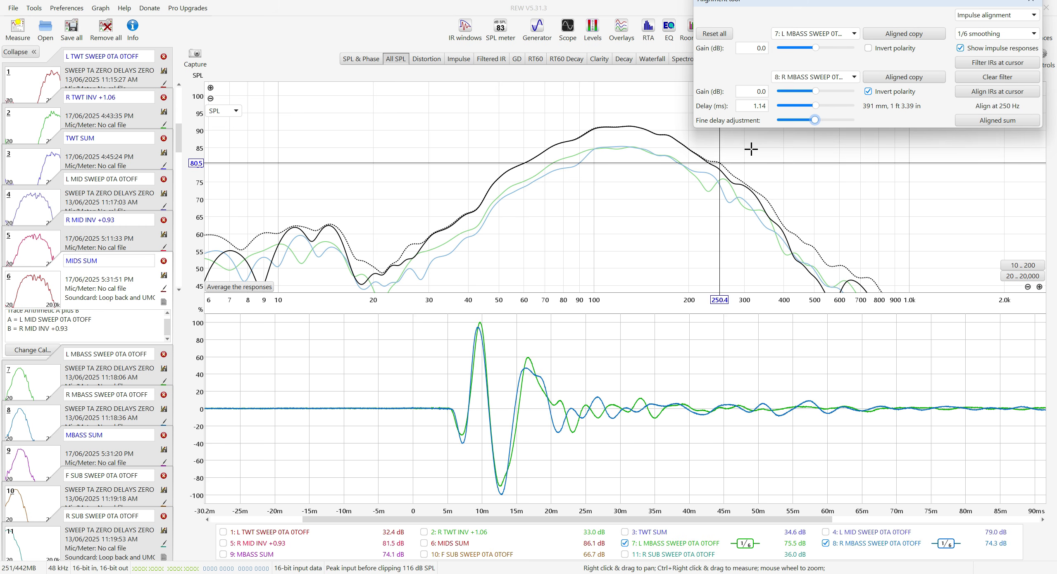
key(Right)
key(Right)
key(Right)
key(Right)
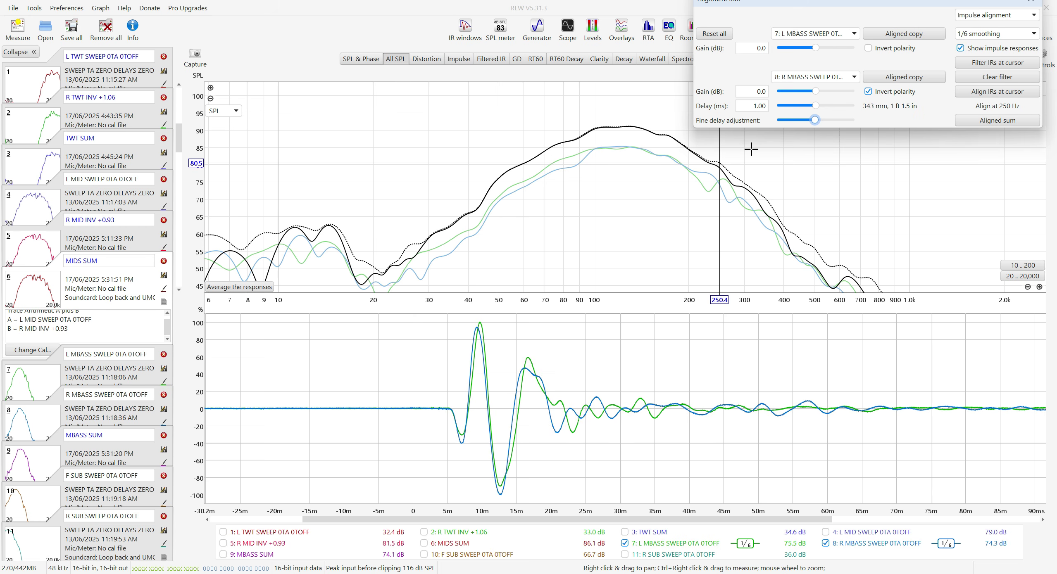
key(Right)
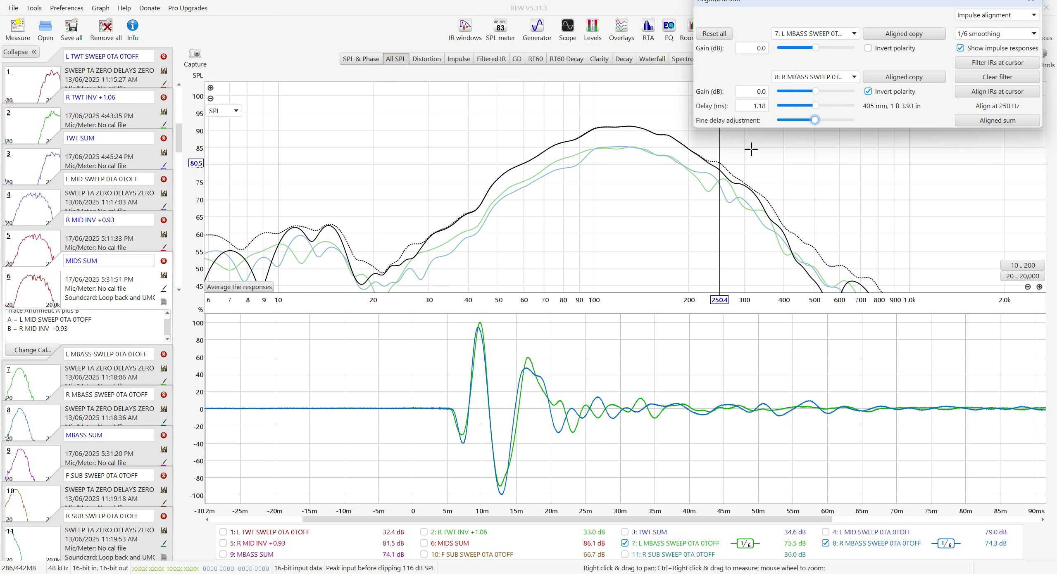
key(Right)
key(Right)
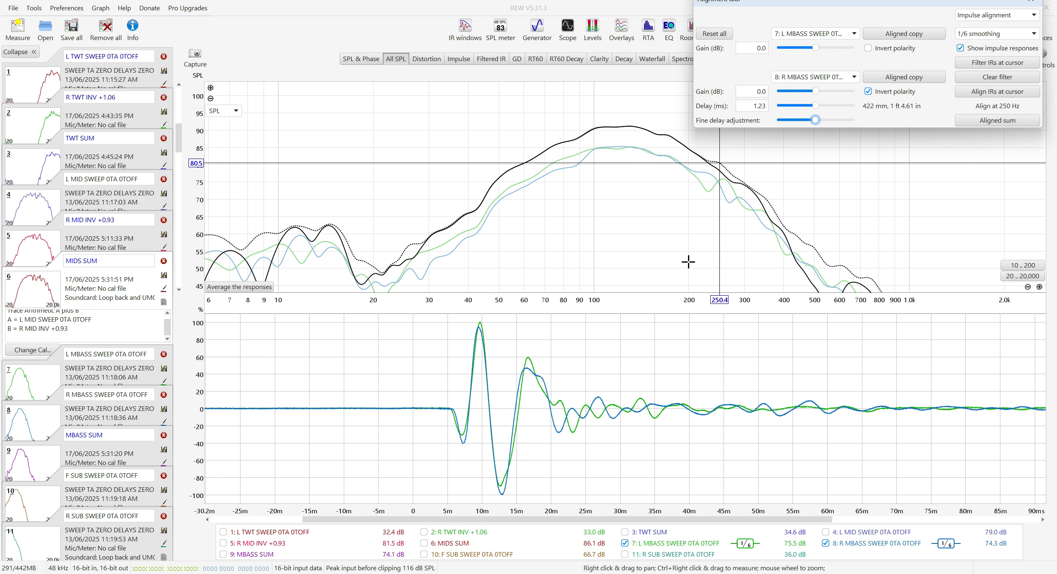
Compare the original left and right midbass impulse responses in the overlay graph and close it.
click(626, 32)
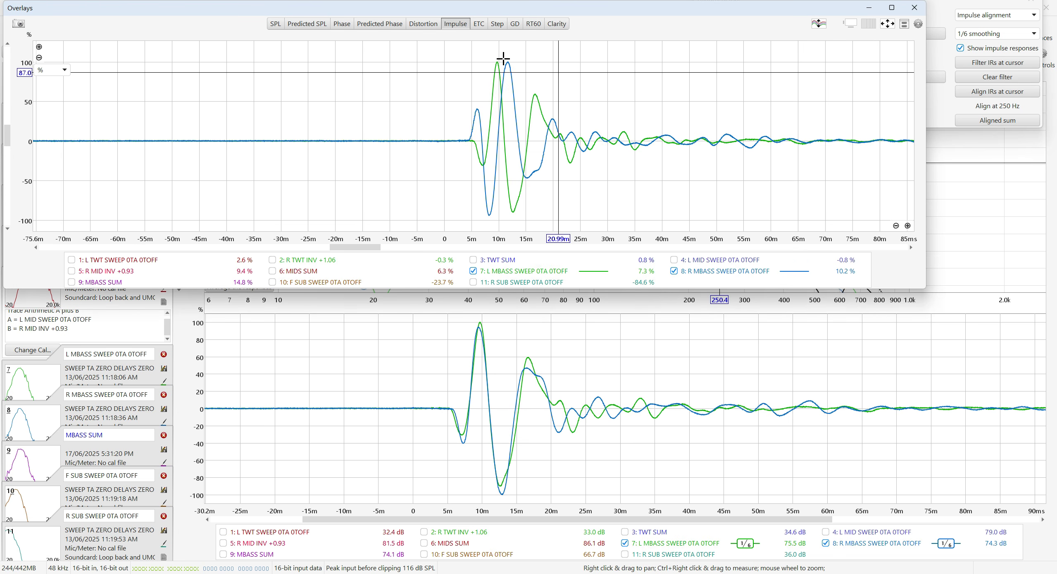
click(914, 7)
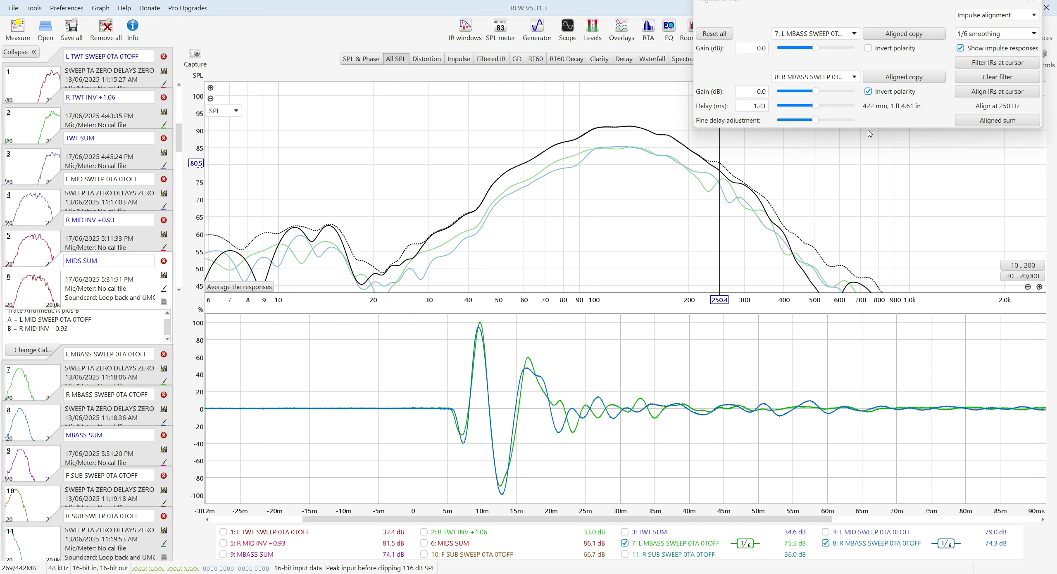
Remove the polarity inversion from the right midbass and reset its delay to 0 ms.
click(869, 91)
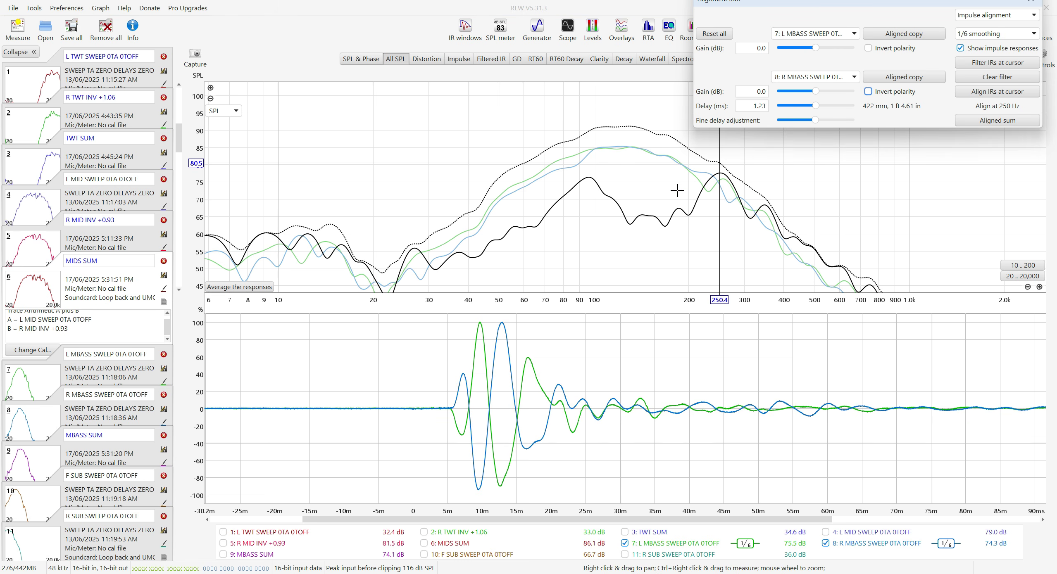
click(756, 106)
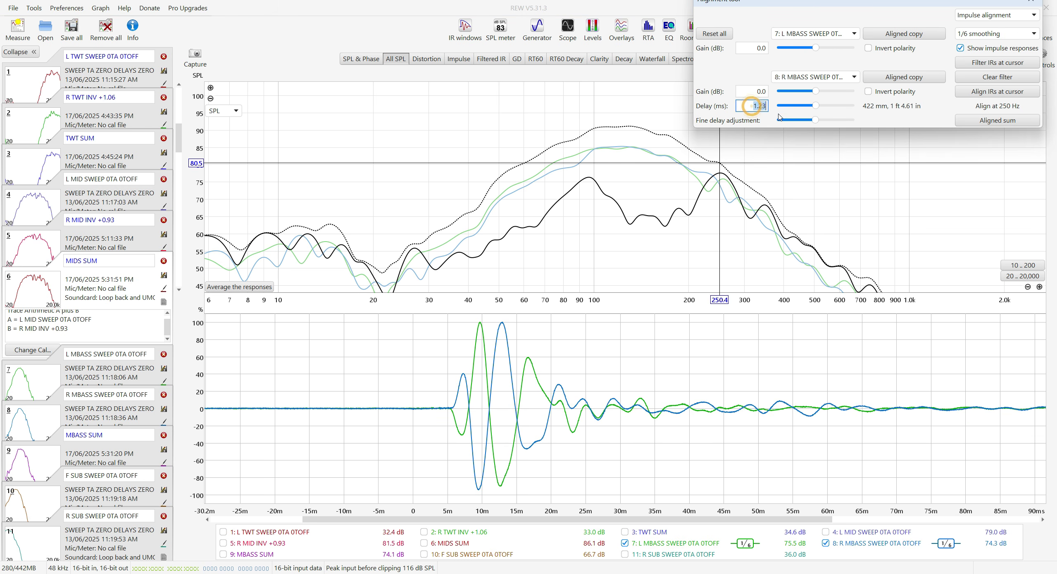
key(Return)
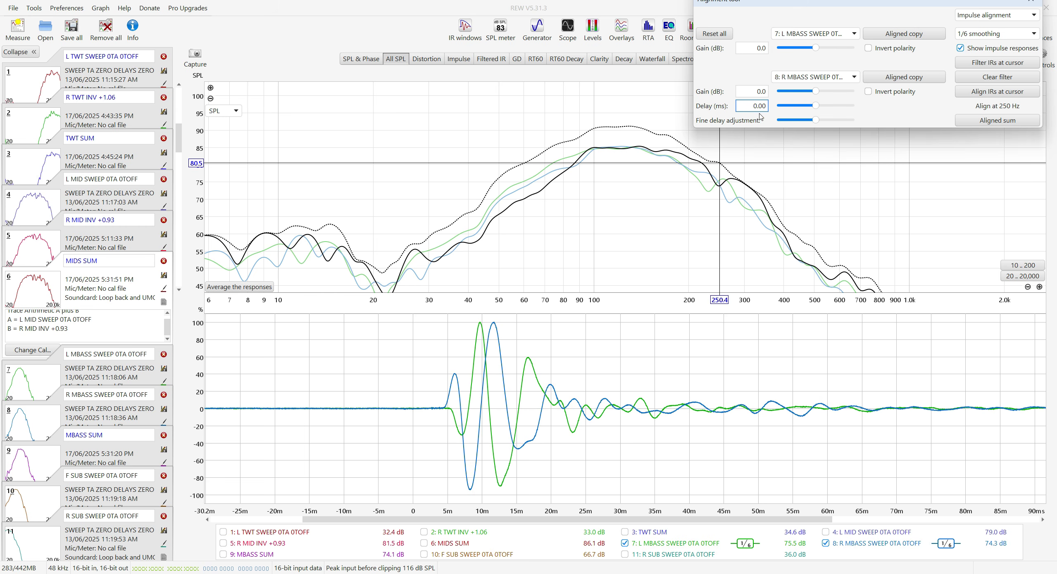
Try lowering the non-inverted right midbass delay to -2.50 ms so its main impulse peak overlaps the left midbass peak.
click(817, 108)
key(Left)
key(Left)
key(Left)
key(Left)
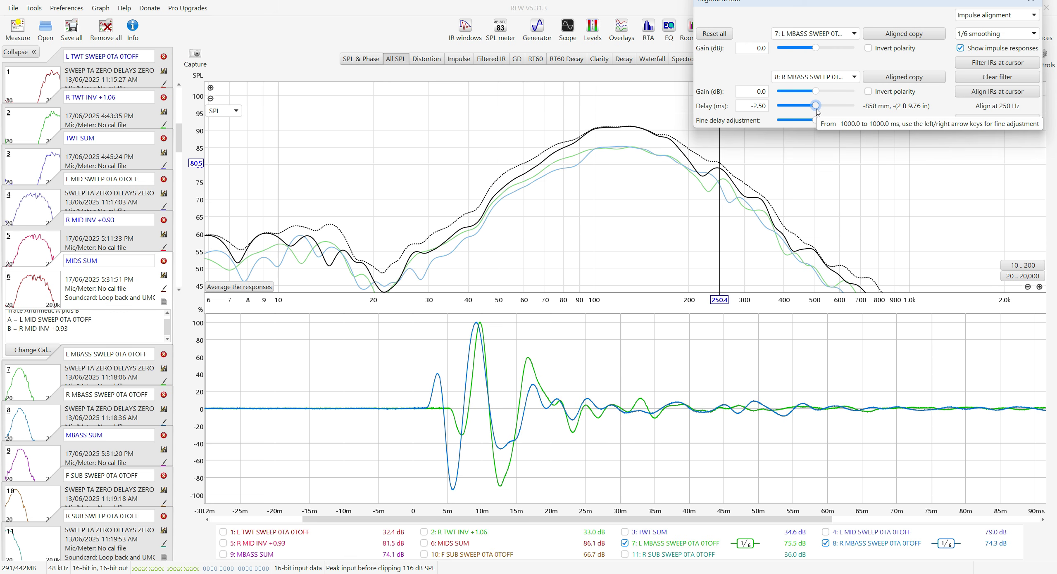
Try sweeping the non-inverted right midbass delay further negative, as far as -26.50 ms, while watching the summed response.
key(Left)
key(Left)
key(Left)
key(Left)
key(Left)
key(Left)
key(Left)
key(Left)
key(Left)
key(Left)
key(Left)
key(Left)
key(Left)
key(Left)
key(Left)
key(Left)
key(Left)
key(Left)
key(Left)
key(Left)
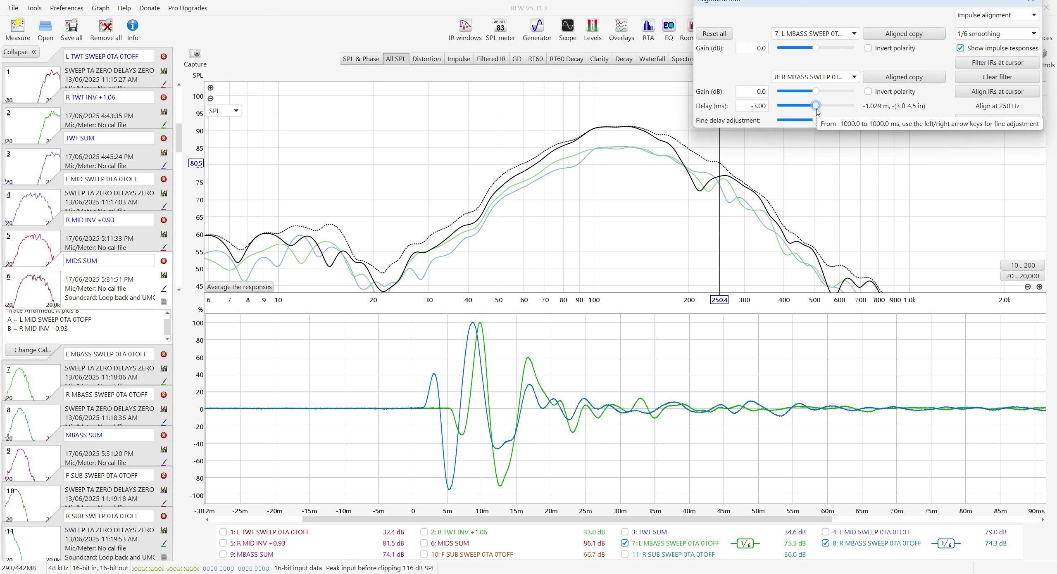
key(Right)
key(Right)
key(Right)
key(Right)
key(Right)
key(Right)
key(Right)
key(Right)
key(Right)
key(Right)
key(Right)
key(Right)
key(Right)
key(Right)
key(Right)
key(Right)
key(Right)
key(Right)
key(Right)
key(Right)
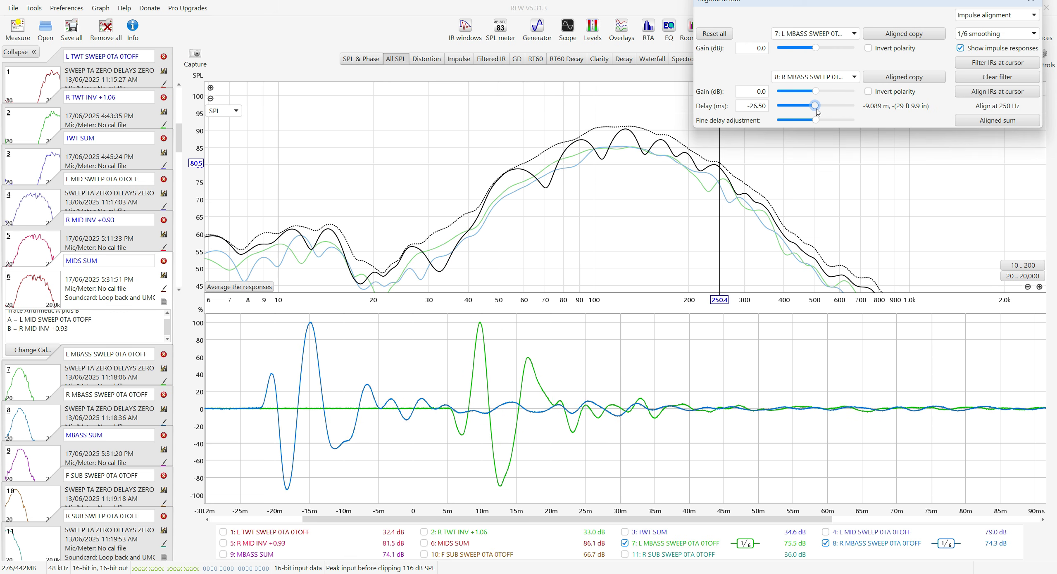
Try sweeping the non-inverted right midbass delay into positive values, up to 26.00 ms, to compare the sum.
key(Right)
key(Right)
key(Right)
key(Right)
key(Right)
key(Right)
key(Right)
key(Right)
key(Right)
key(Right)
key(Right)
key(Right)
key(Right)
key(Right)
key(Right)
key(Right)
key(Right)
key(Right)
key(Right)
key(Right)
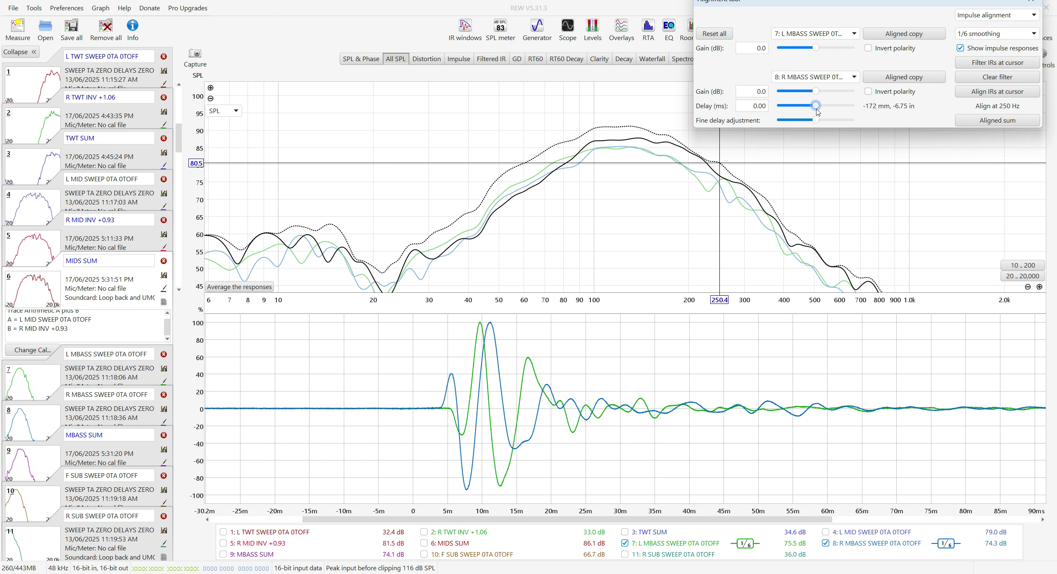
key(Left)
key(Left)
key(Left)
key(Left)
key(Left)
key(Left)
key(Left)
key(Left)
key(Left)
key(Left)
key(Left)
key(Left)
key(Left)
key(Left)
key(Left)
key(Left)
key(Left)
key(Left)
key(Left)
key(Left)
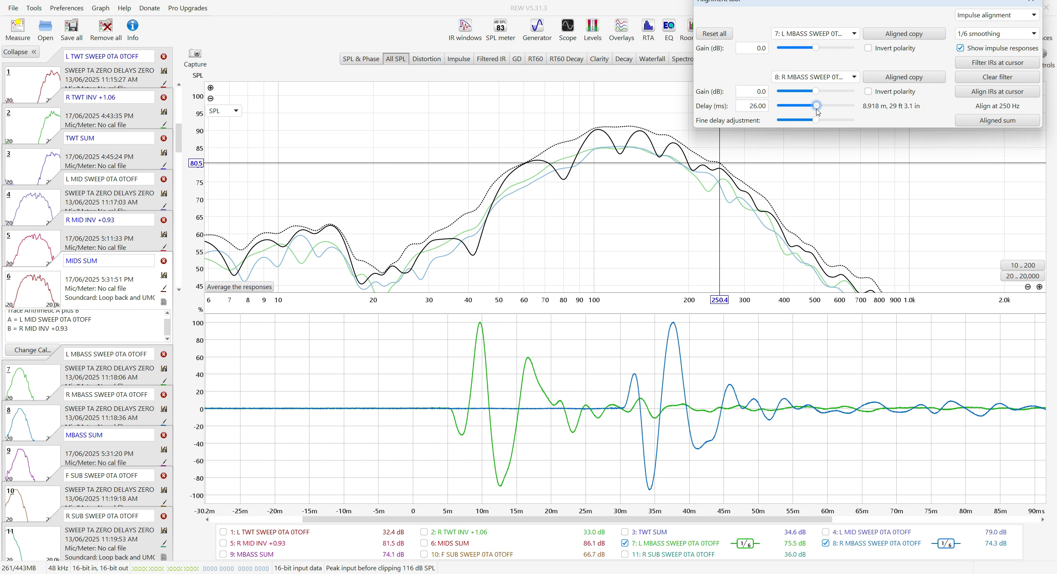
Try a non-inverted right midbass delay of 5.19 ms, matching its negative impulse peak to that of the left midbass.
key(Left)
key(Left)
key(Left)
key(Left)
key(Left)
key(Left)
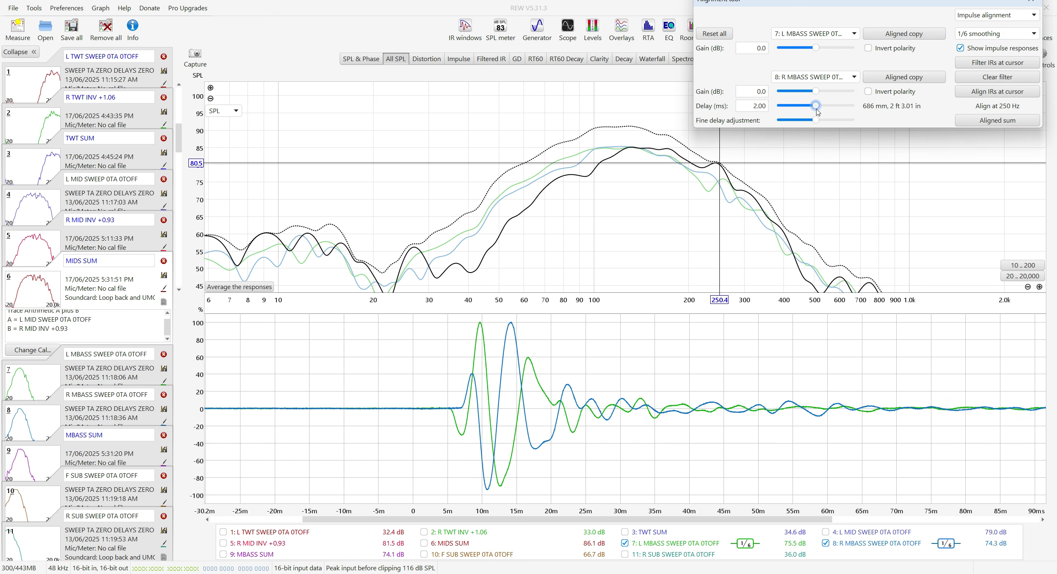
key(Left)
key(Left)
key(Left)
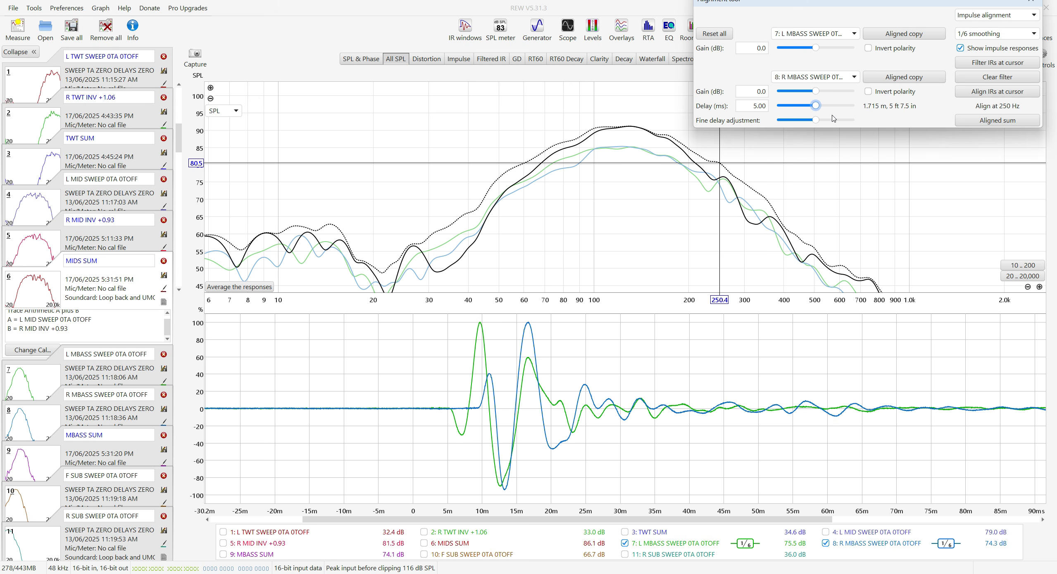
drag(815, 120, 819, 137)
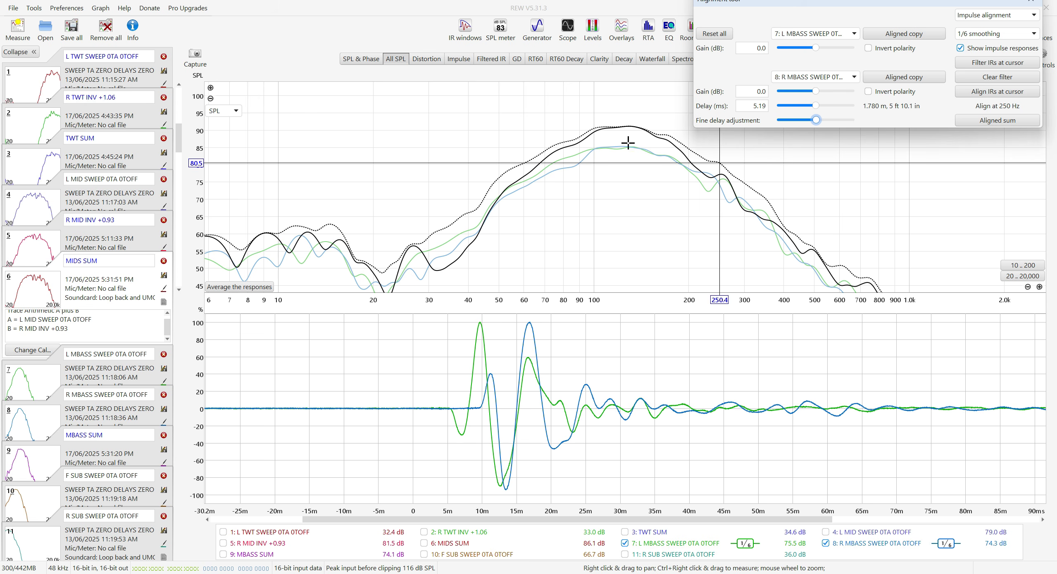
Invert the right midbass polarity again and set its delay back to 1.23 ms.
click(868, 92)
double_click(752, 106)
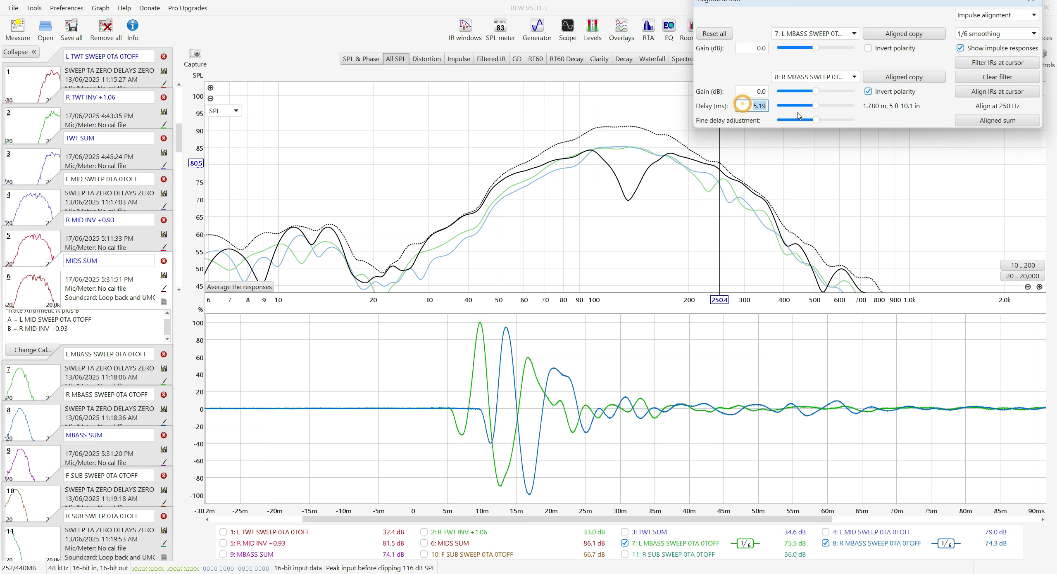
text(1.23)
key(Return)
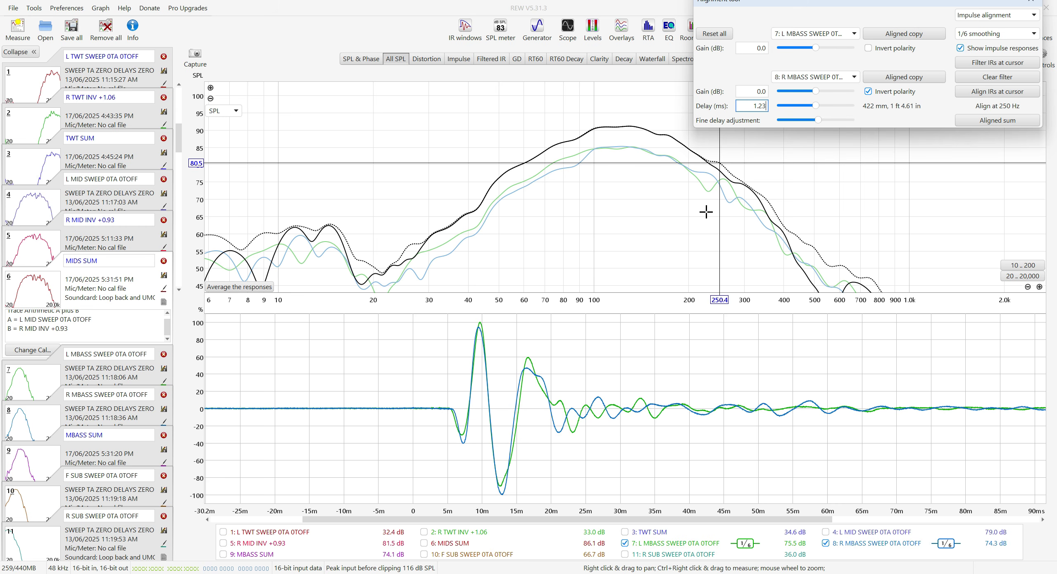
Create an aligned copy of the right midbass measurement with inverted polarity and the 1.23 ms delay.
drag(1005, 5, 972, 38)
click(998, 33)
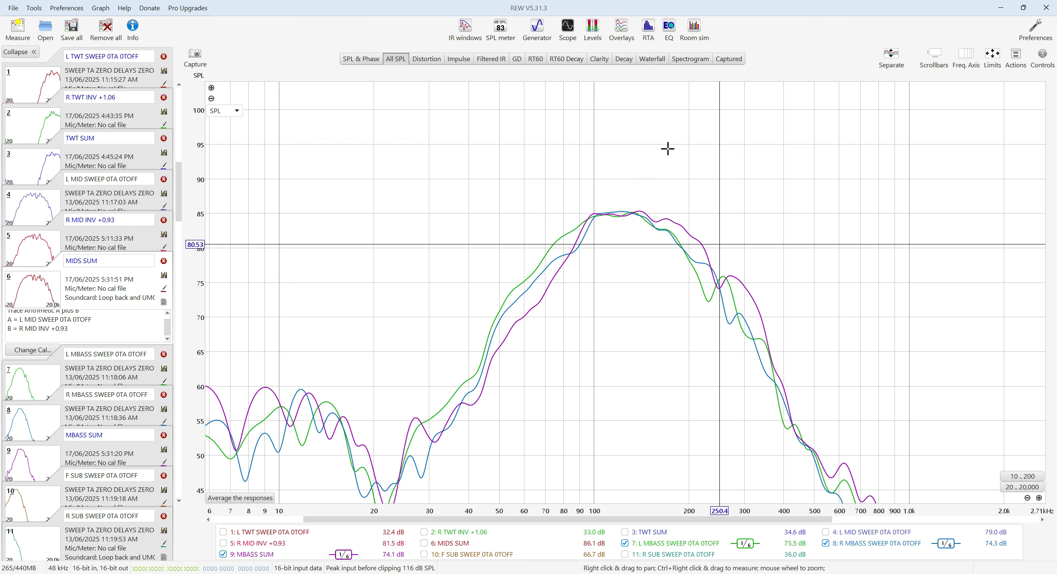
click(1016, 56)
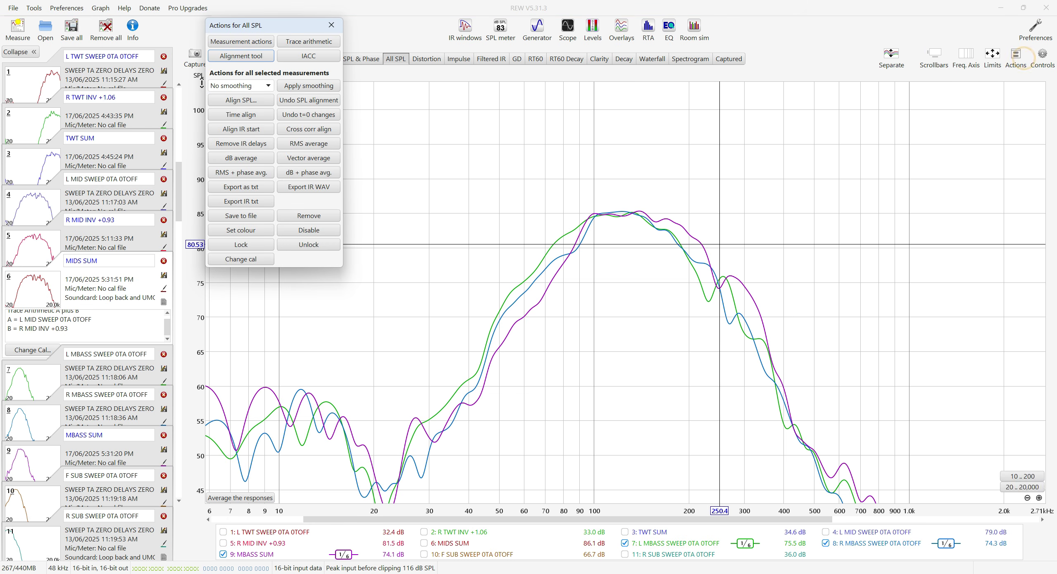
click(221, 60)
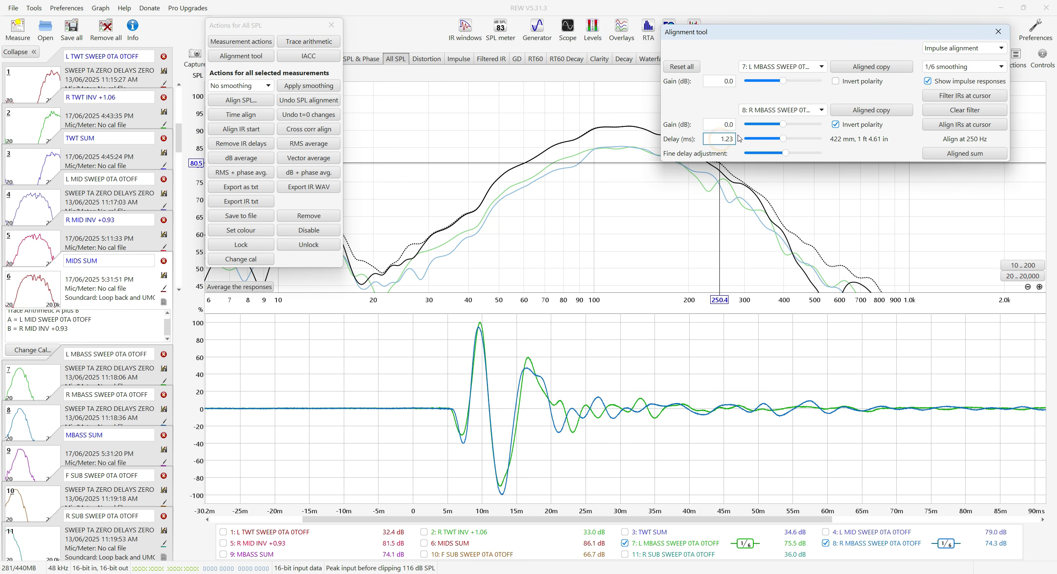
click(865, 115)
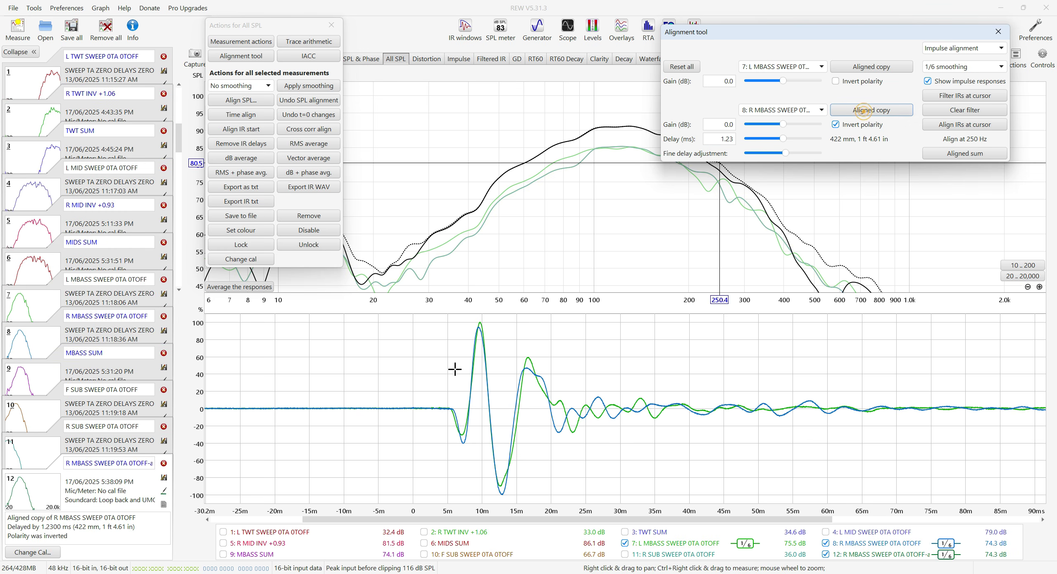
Rename the aligned copy as R MBASS INV +1.23 and close the alignment and actions windows.
click(154, 467)
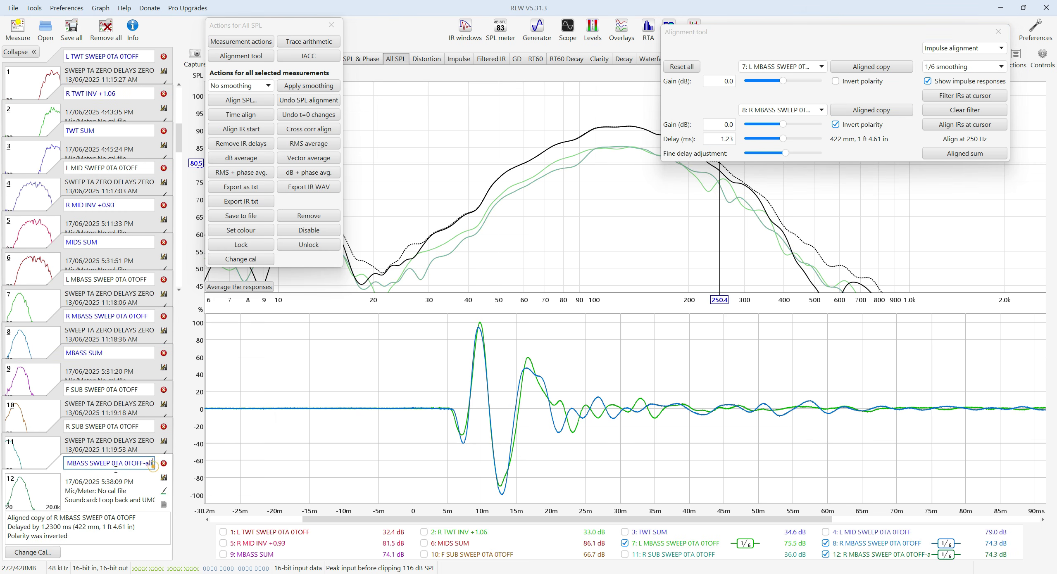
drag(90, 466, 153, 465)
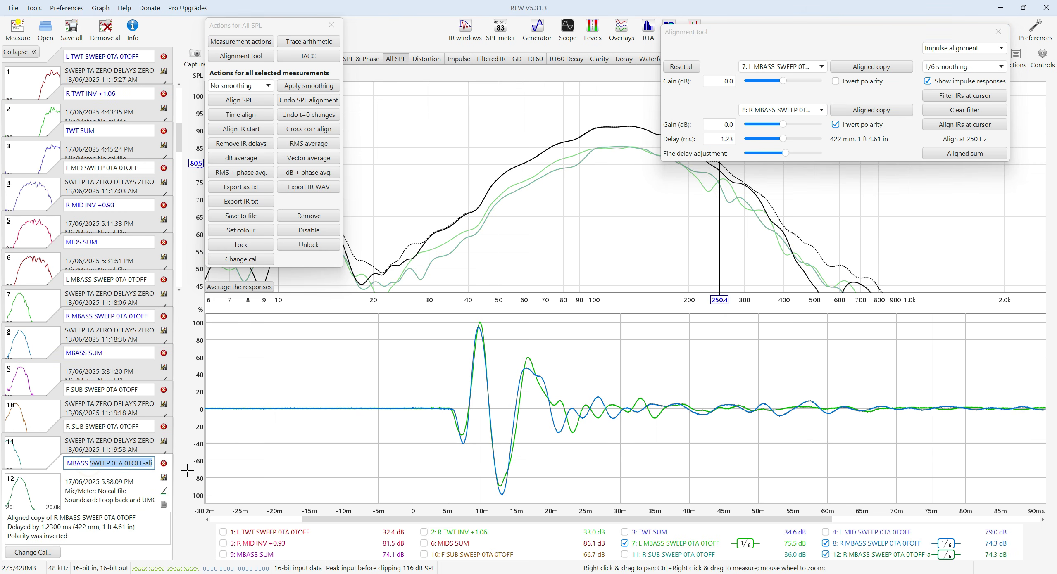
text(INV +1.23)
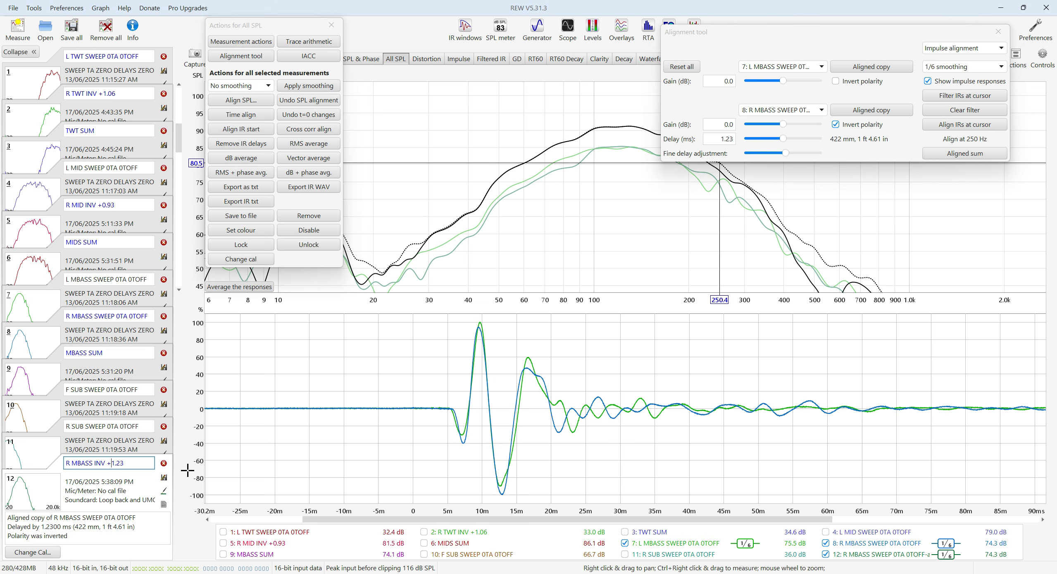
key(Return)
click(331, 26)
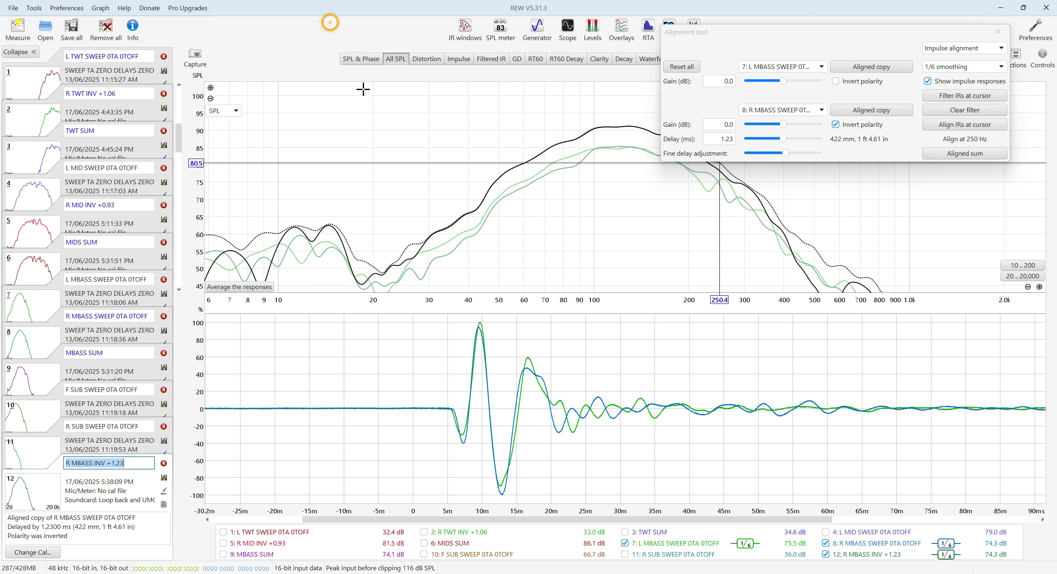
click(999, 33)
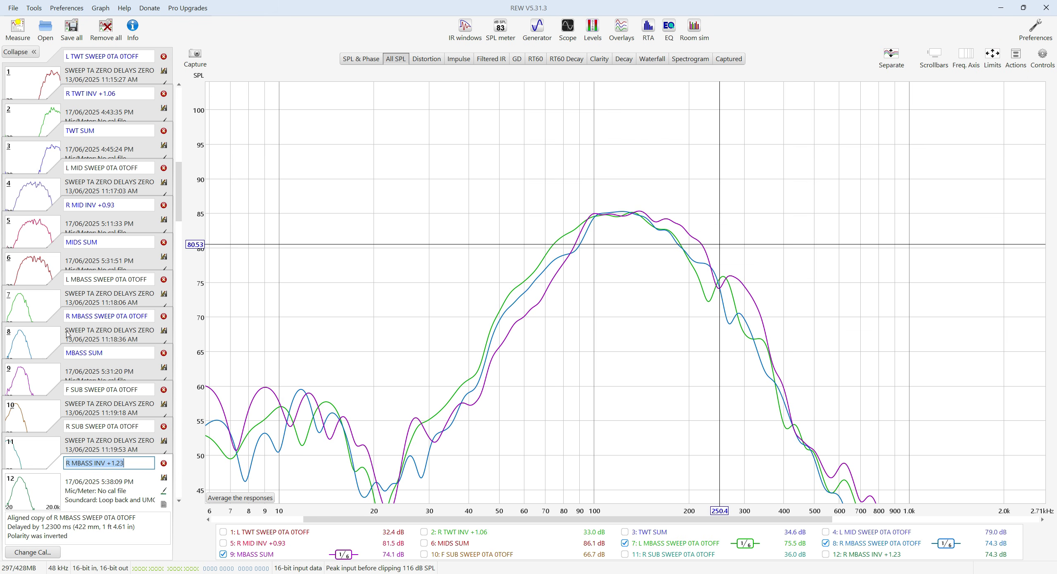
Remove the original R MBASS SWEEP 0TA 0TOFF measurement and move R MBASS INV +1.23 directly below MBASS SUM.
click(163, 317)
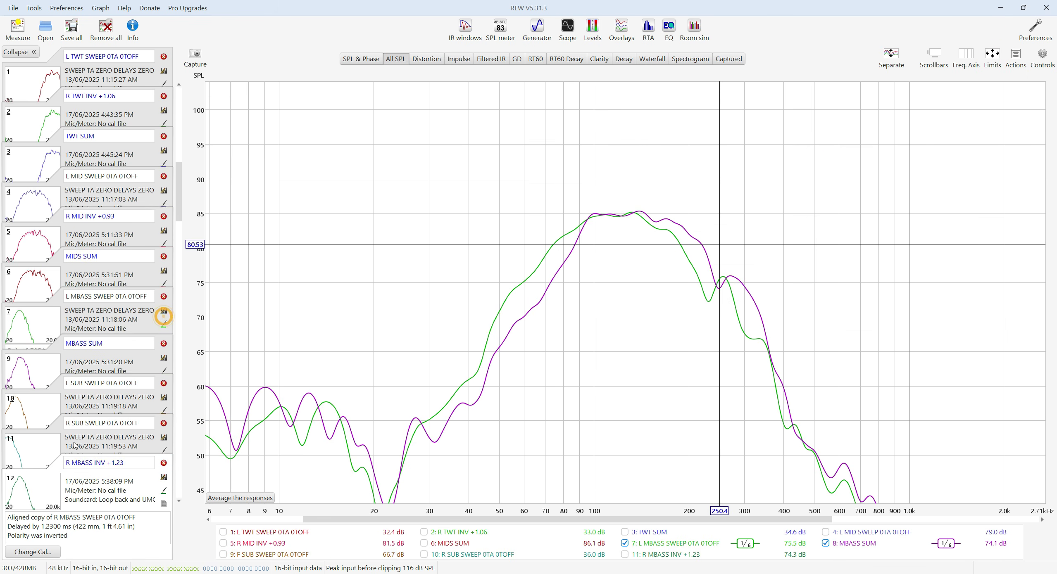
drag(61, 463, 62, 382)
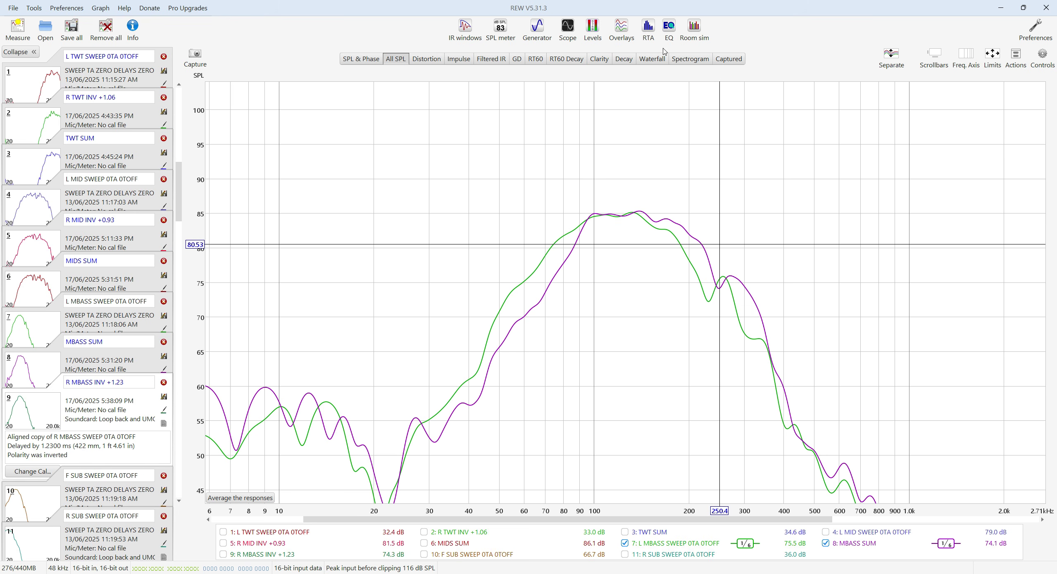
Examine the left midbass and R MBASS INV +1.23 impulse responses together in an enlarged overlay graph.
click(622, 29)
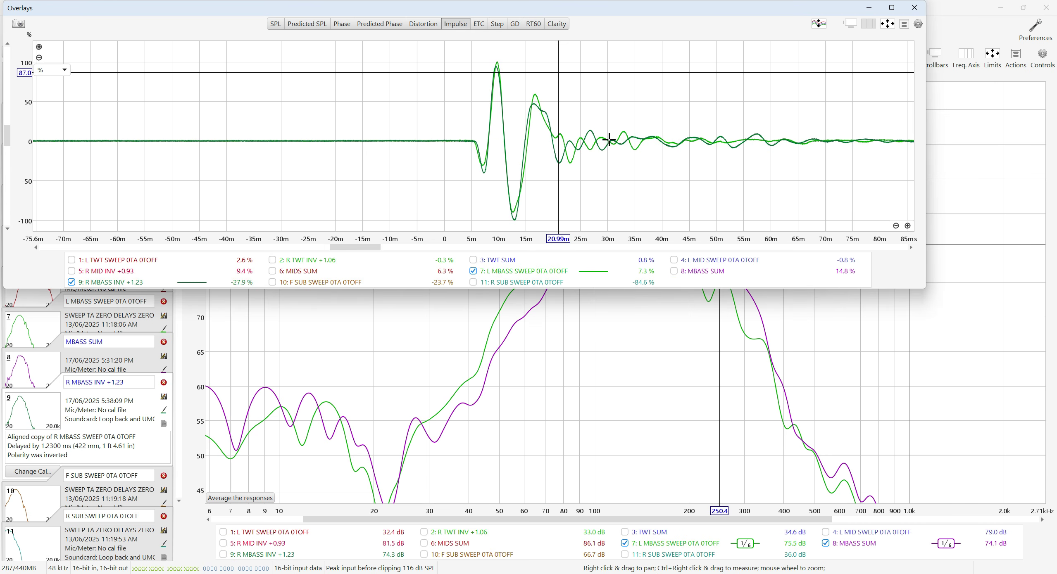
click(891, 7)
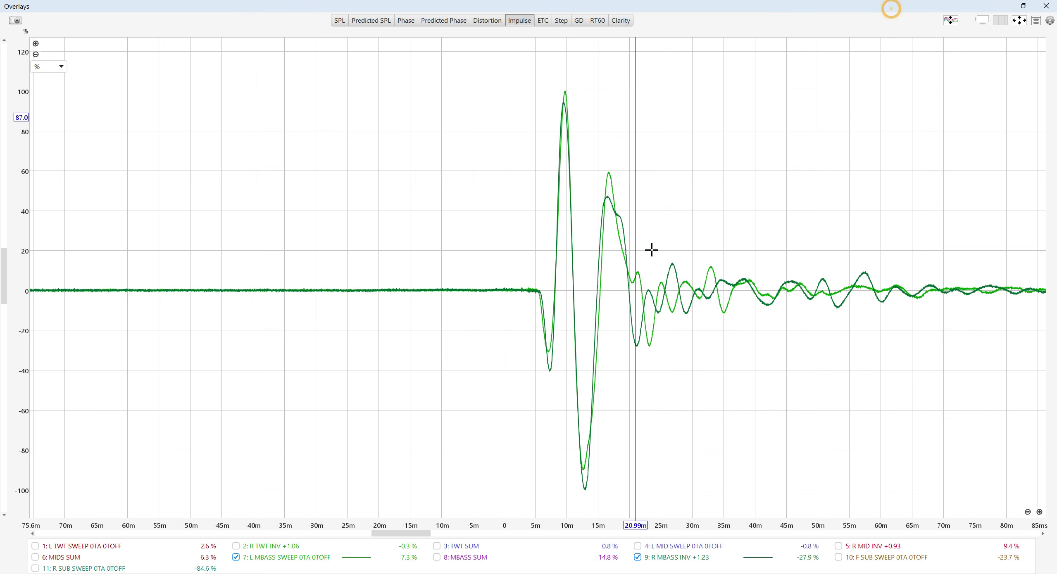
click(1000, 6)
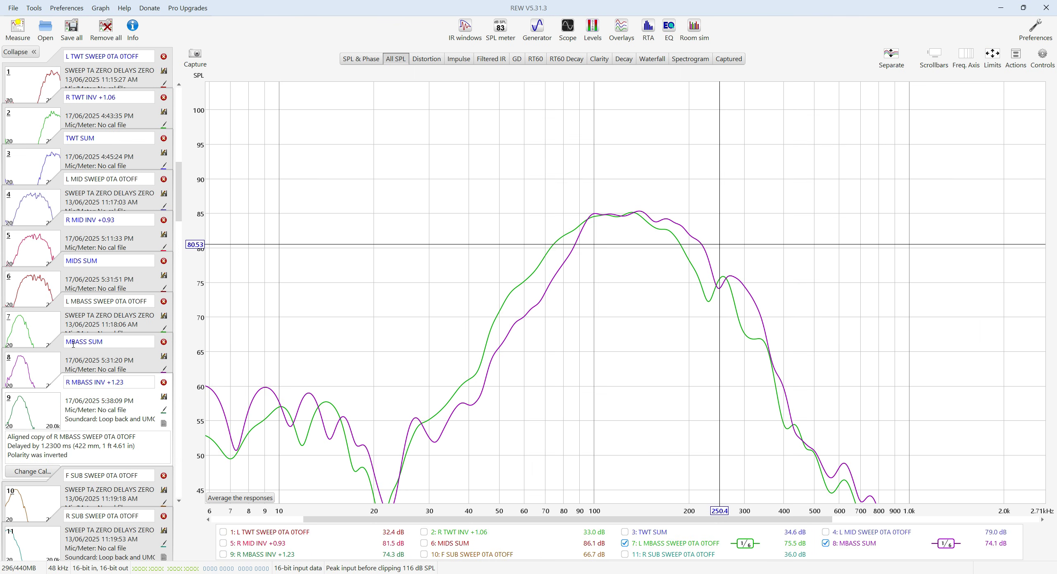
Move R MBASS INV +1.23 directly above MBASS SUM in the measurement list and change its trace colour to red.
click(56, 352)
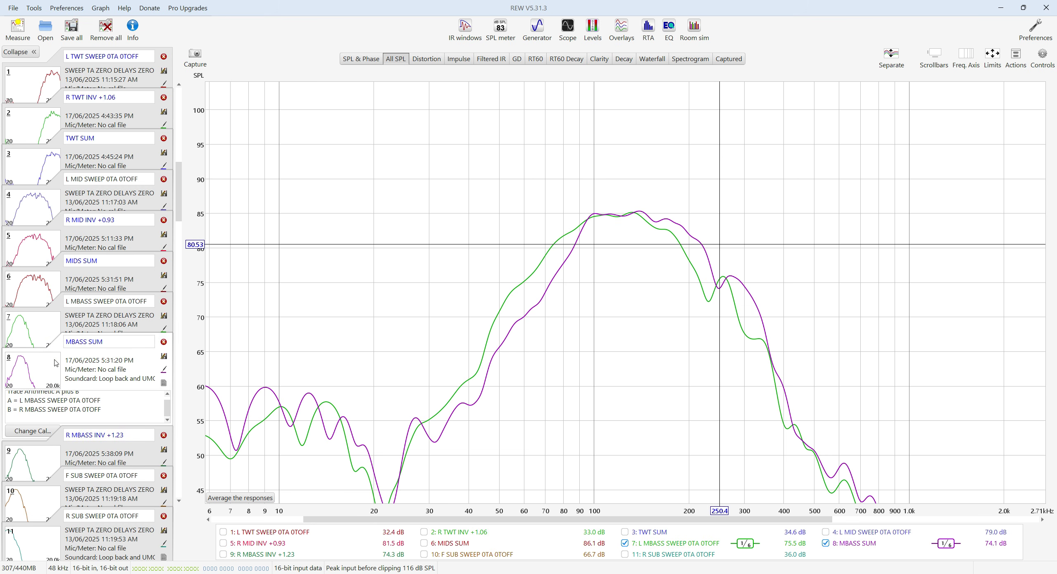
drag(62, 437, 57, 327)
click(164, 370)
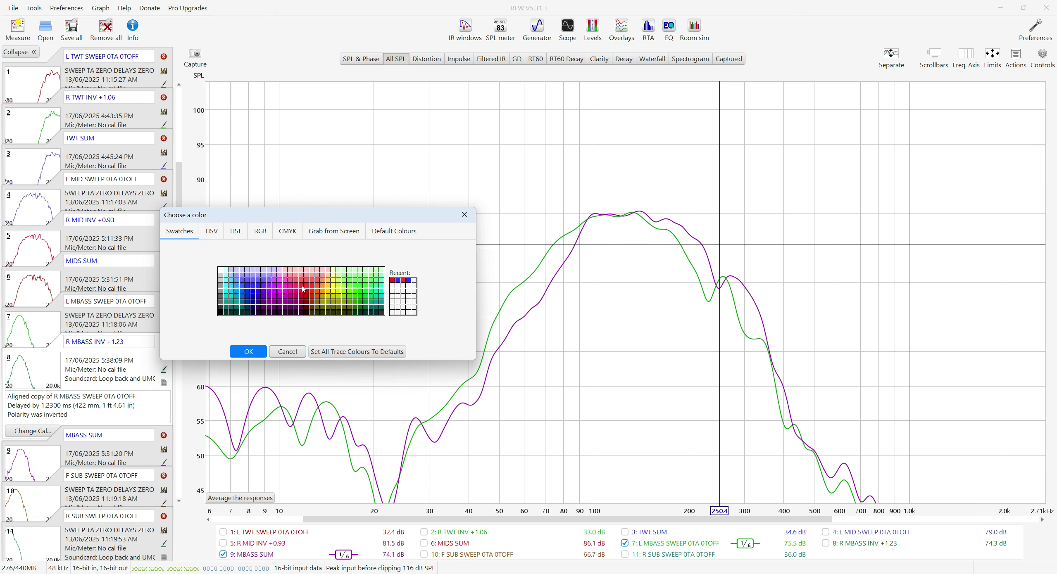
click(248, 351)
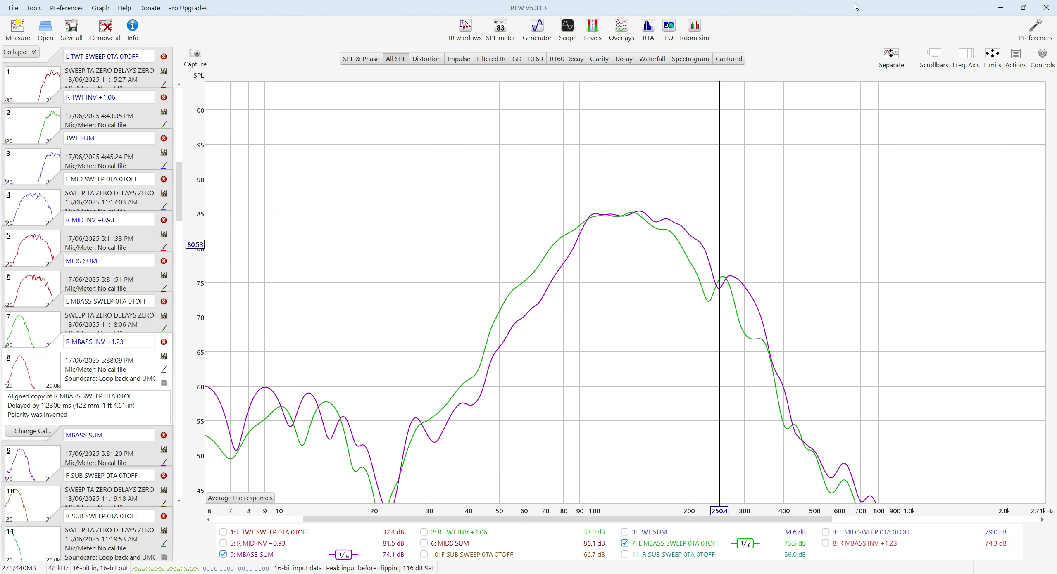
Compare the main peaks and dips of the left midbass and R MBASS INV +1.23 impulse responses in an enlarged overlay graph.
click(621, 27)
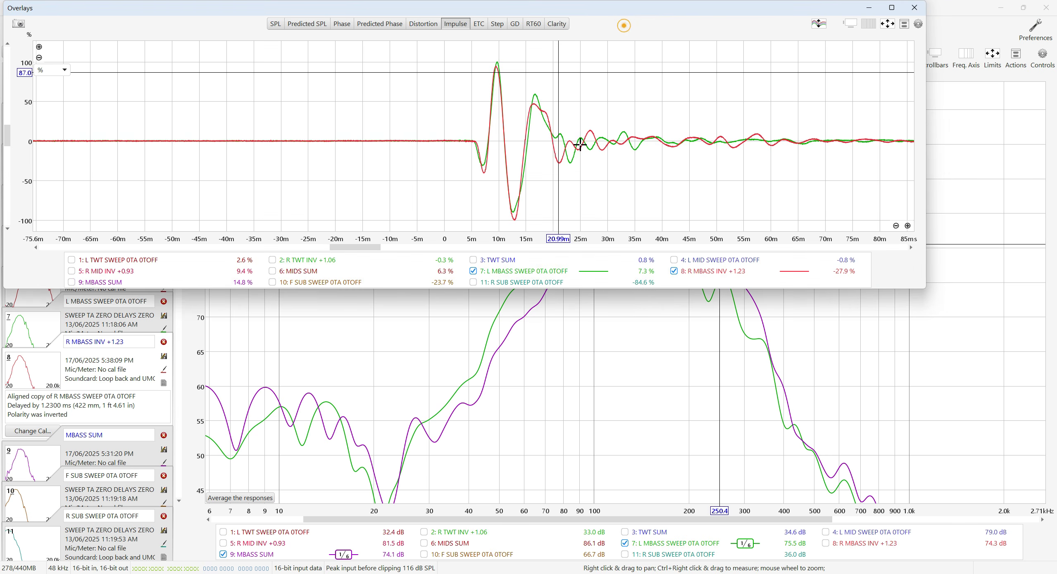
click(890, 6)
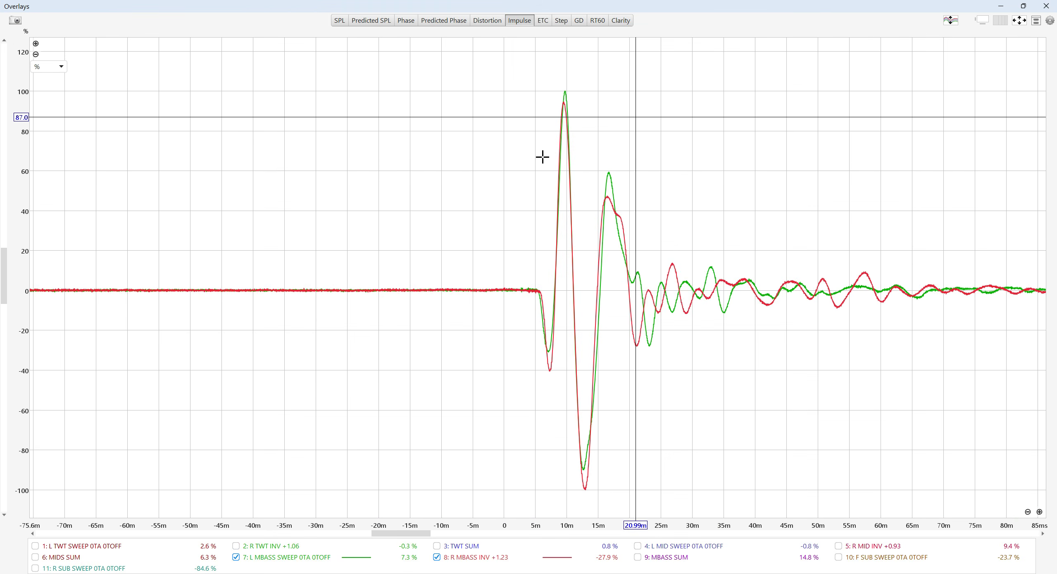
drag(564, 79, 564, 95)
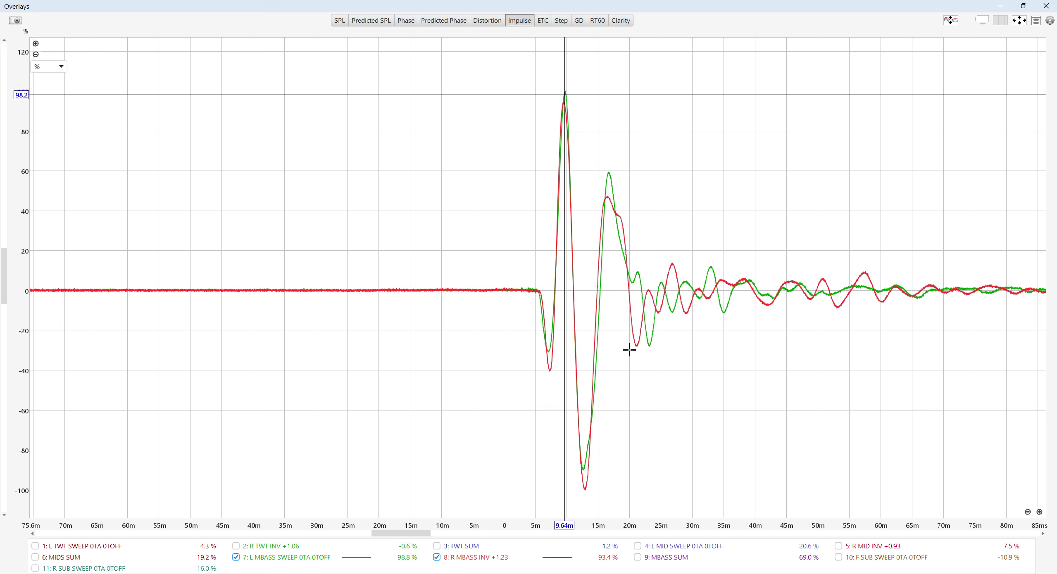
drag(561, 95, 565, 89)
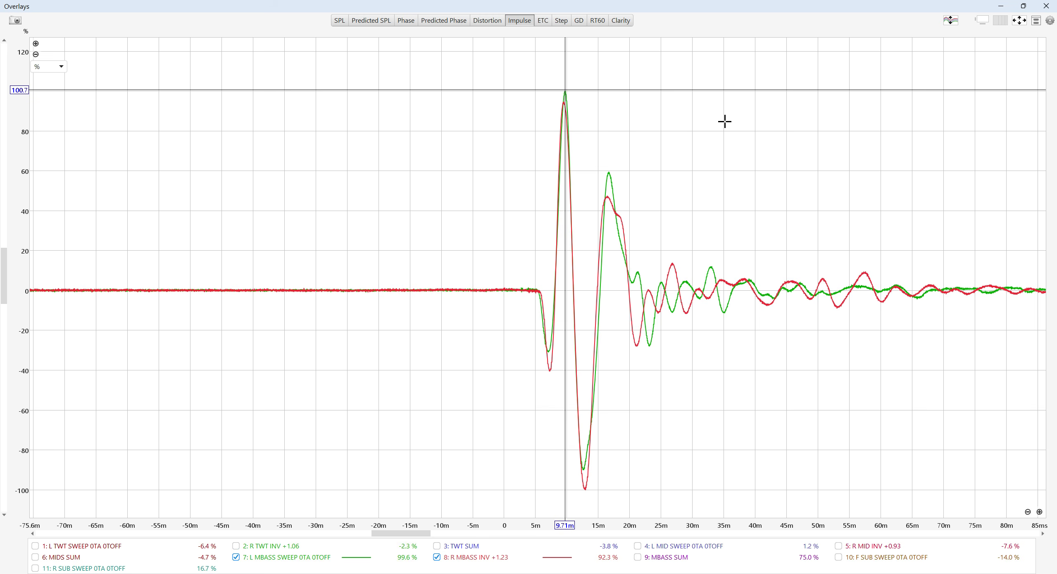
drag(590, 477, 585, 489)
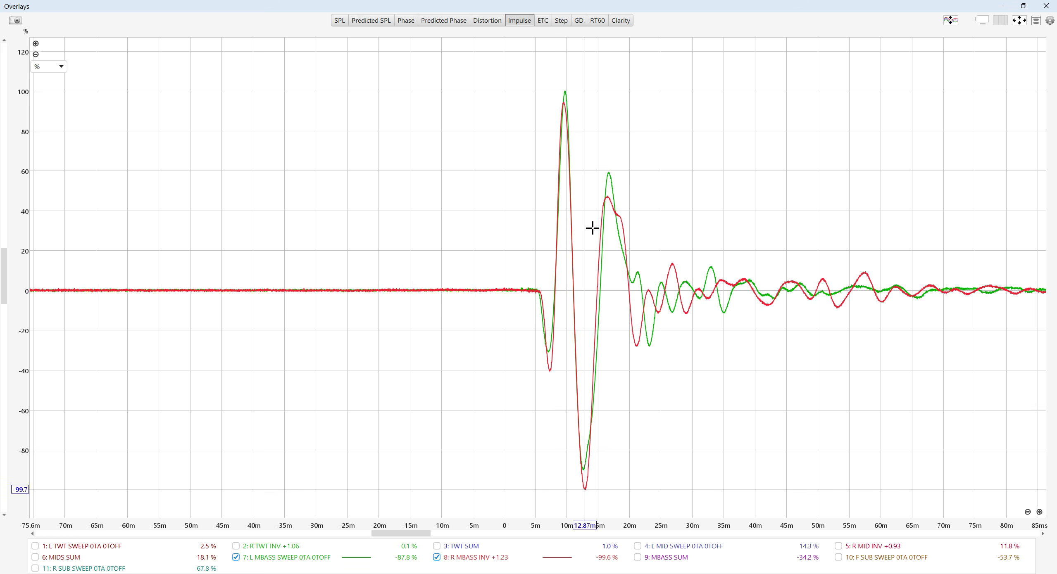
drag(565, 87, 562, 90)
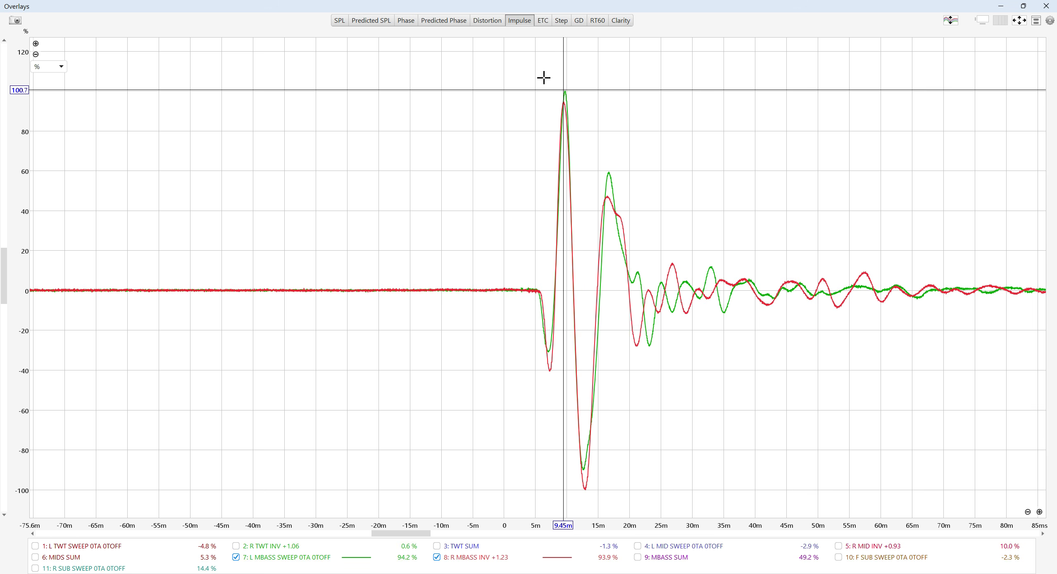
Examine the first positive peaks of both midbass impulse responses in close-up, then close the overlays window.
drag(518, 52, 632, 159)
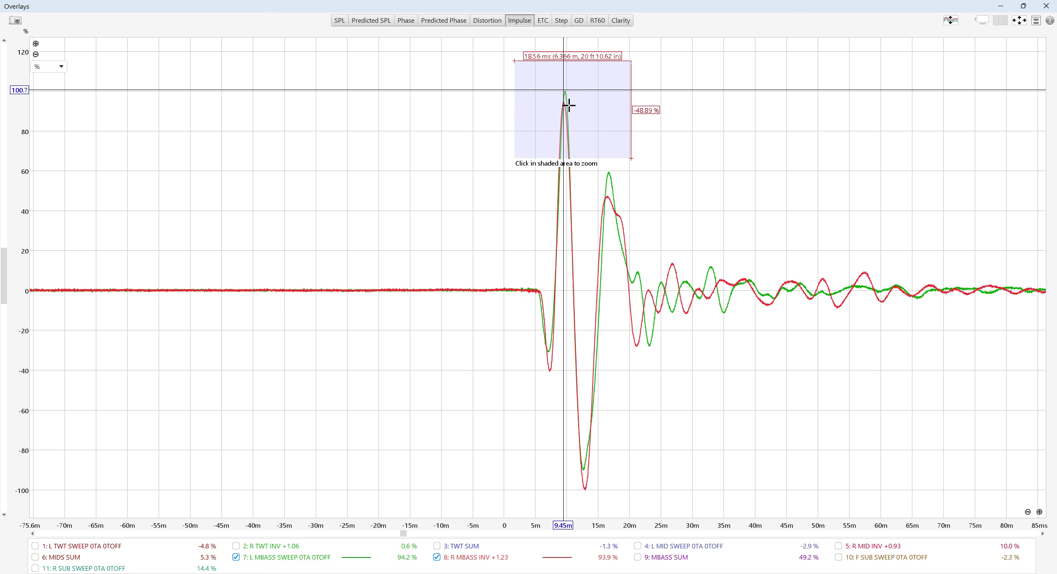
click(569, 105)
click(456, 244)
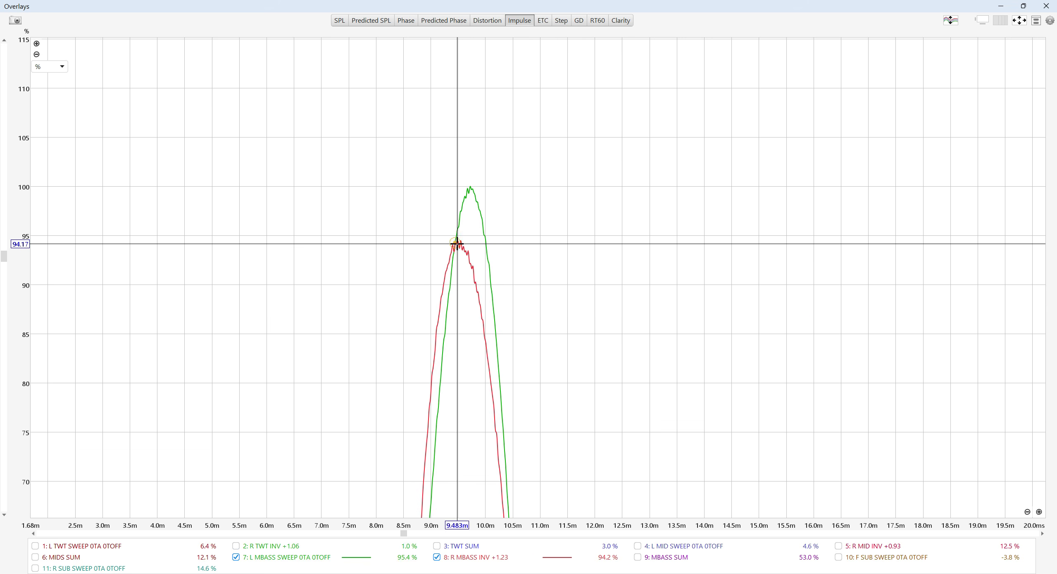
click(459, 243)
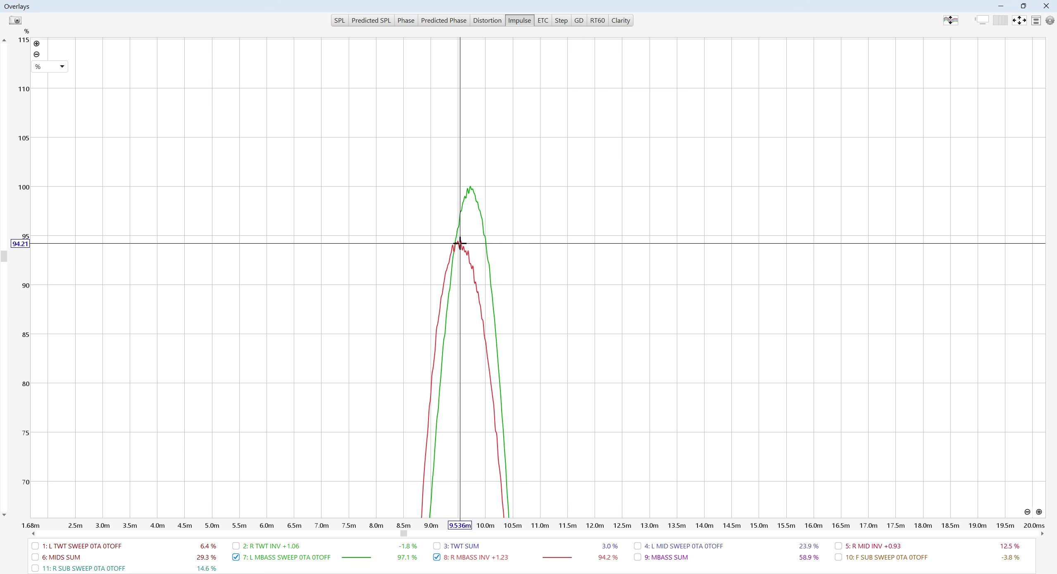
drag(461, 188, 482, 204)
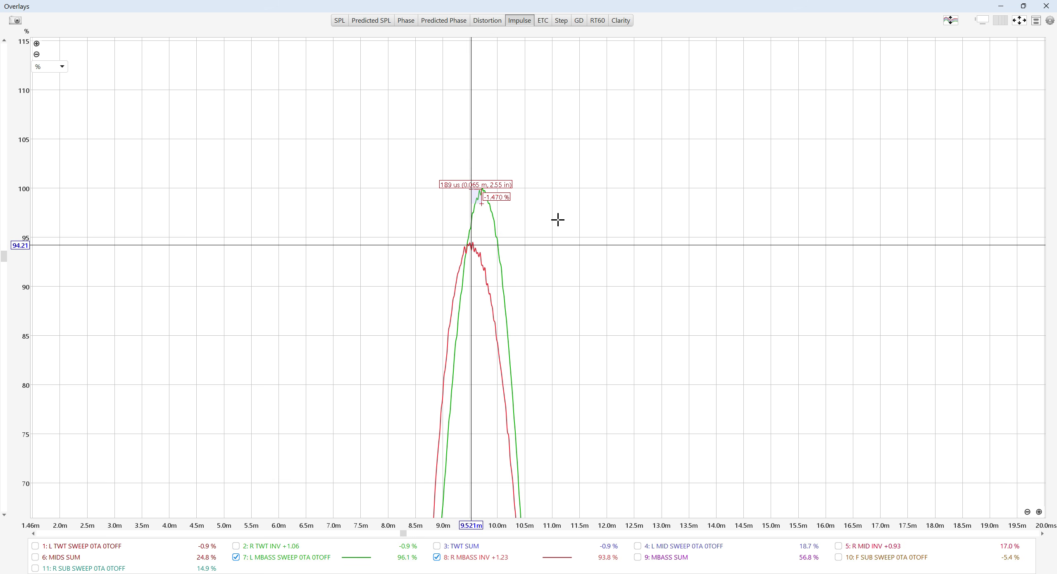
click(566, 174)
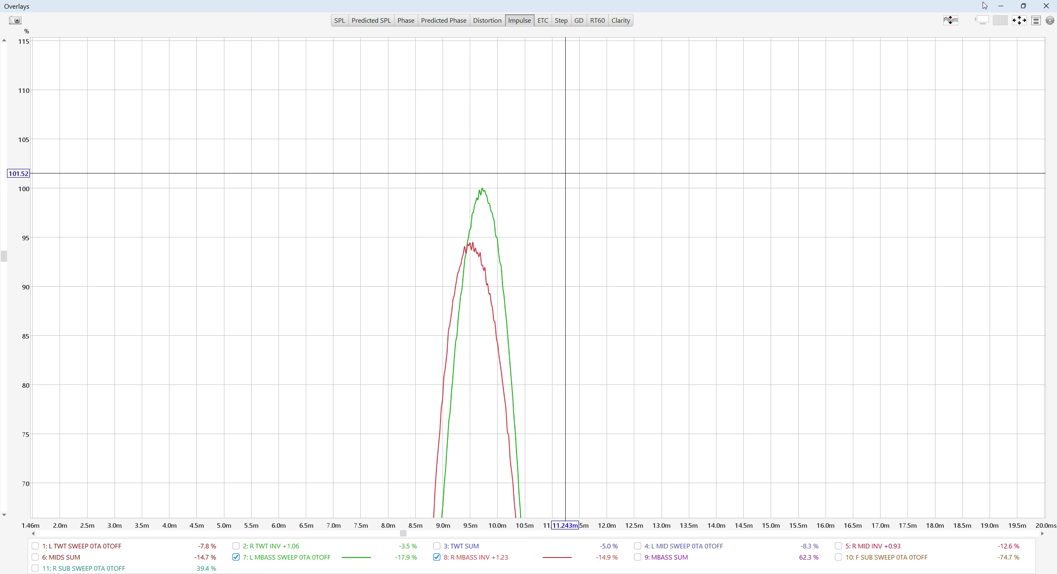
click(1046, 6)
Switch the overlays to phase, close them, and inspect the low-frequency end of the midbass SPL curves near 40 Hz.
click(627, 37)
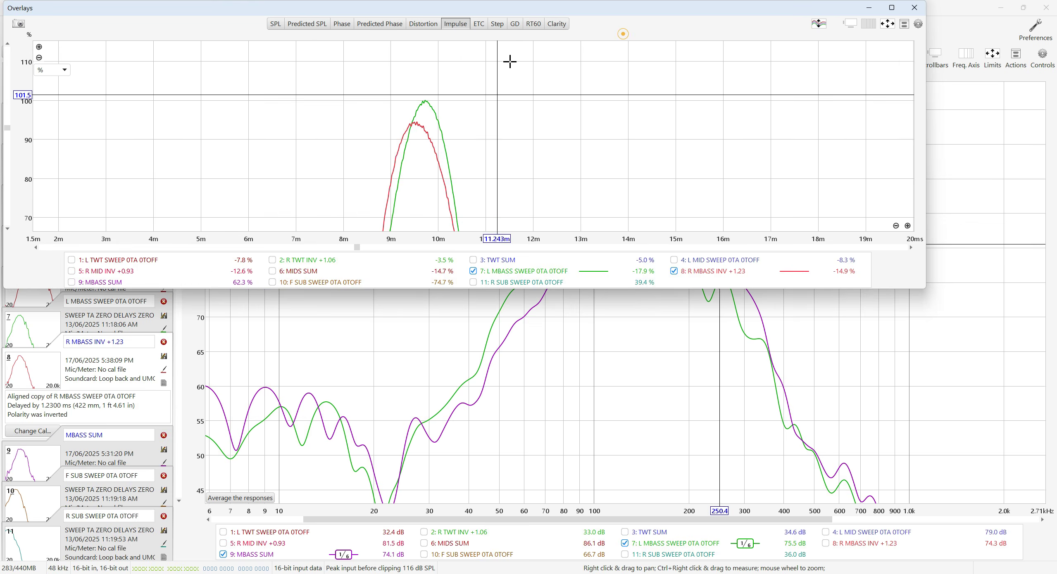
click(342, 23)
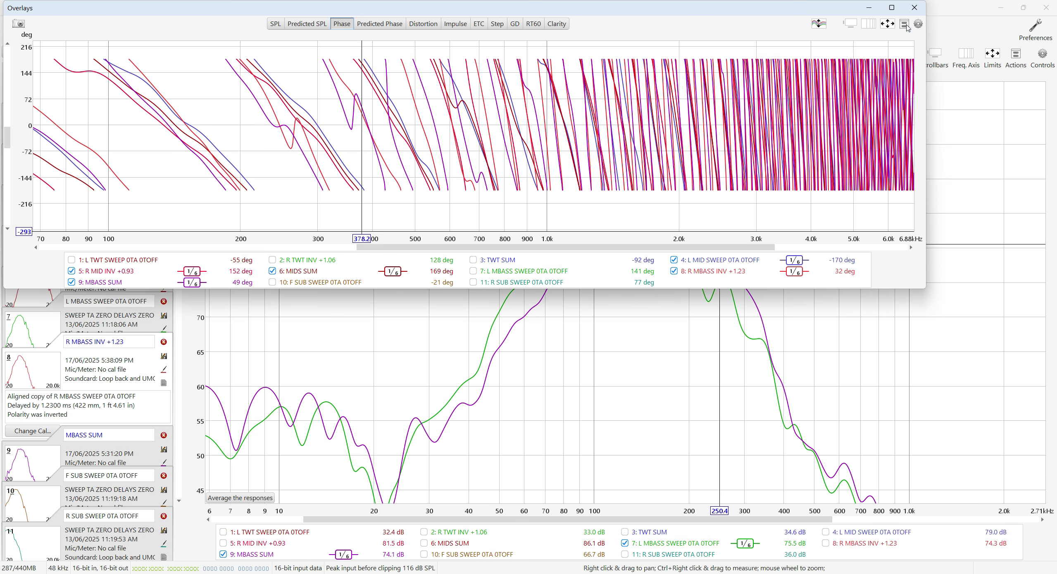
click(914, 7)
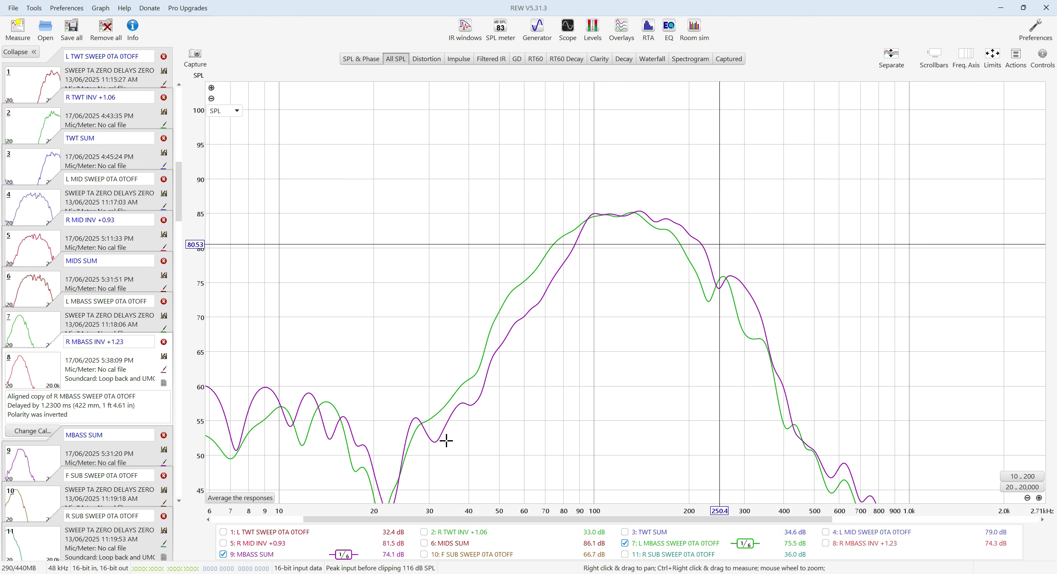
click(467, 379)
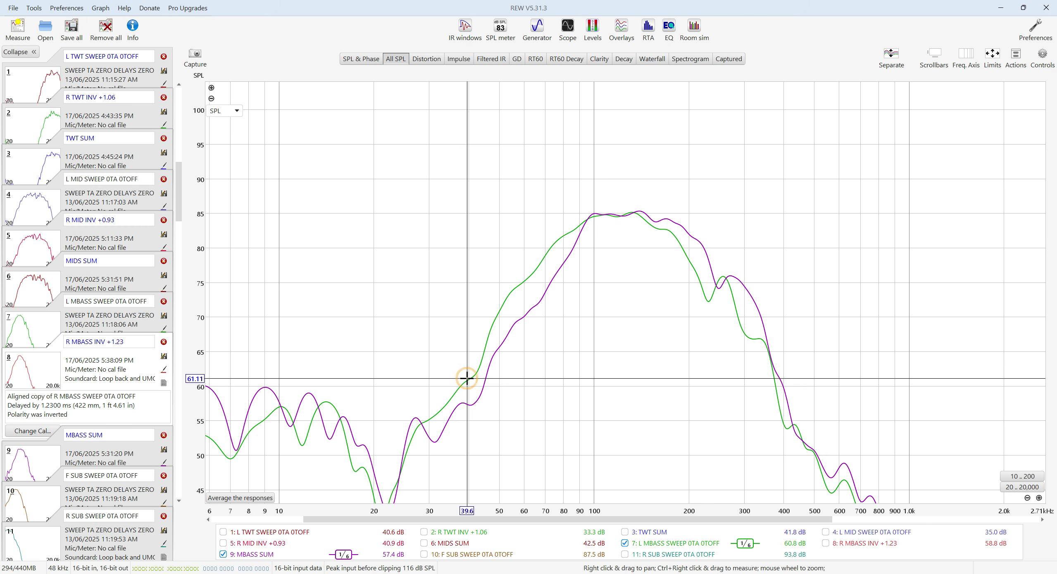
click(738, 261)
Show only L MBASS SWEEP 0TA 0TOFF and R MBASS INV +1.23 in an enlarged phase overlay graph.
click(622, 31)
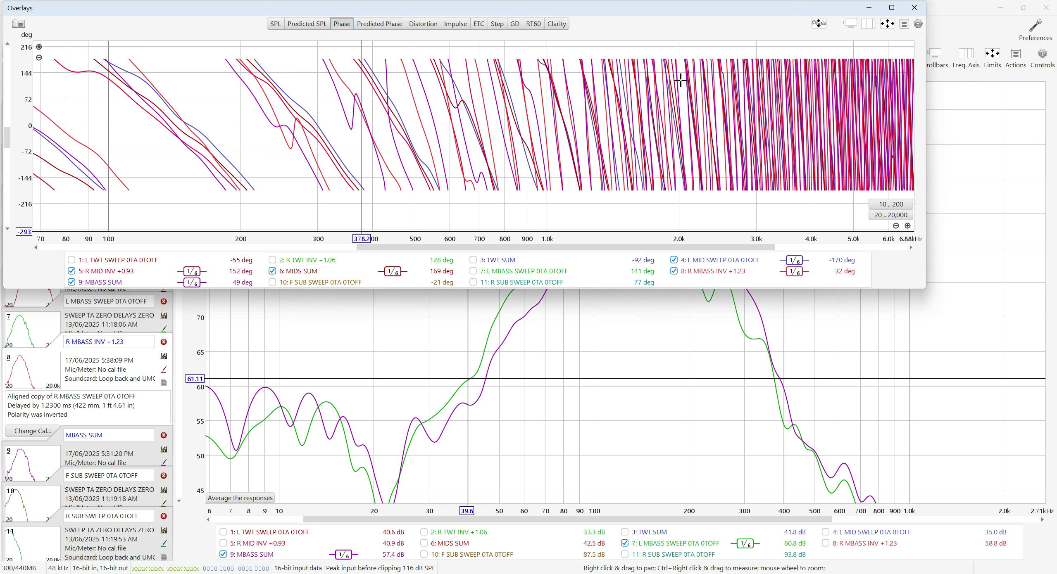
click(892, 8)
right_click(599, 560)
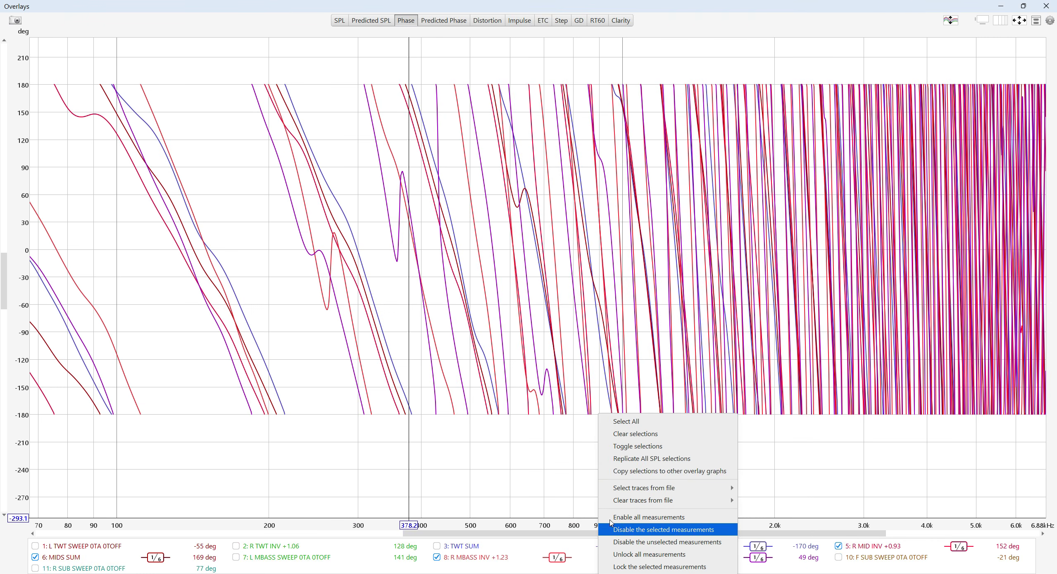
click(624, 433)
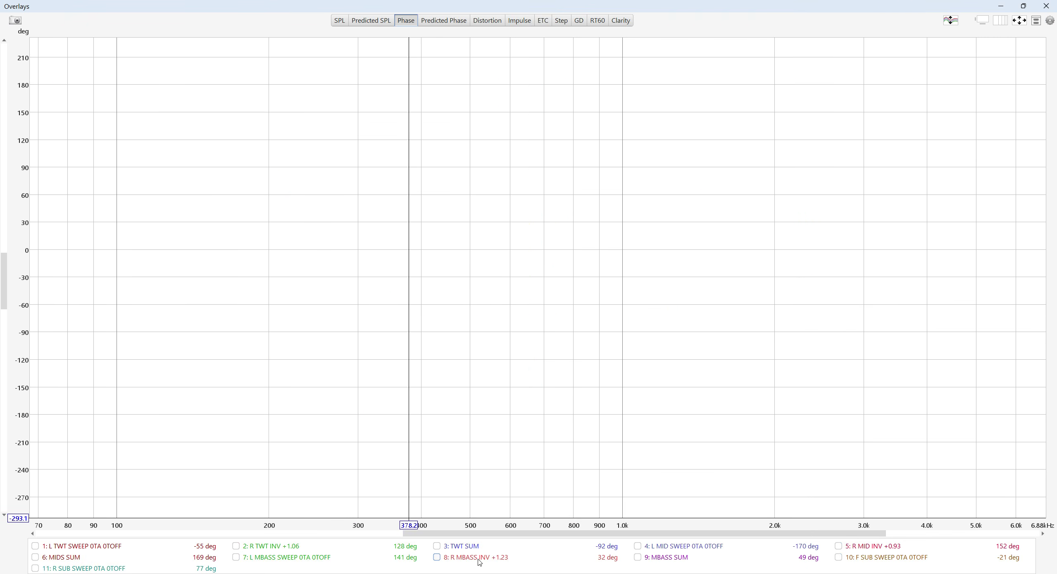
click(492, 562)
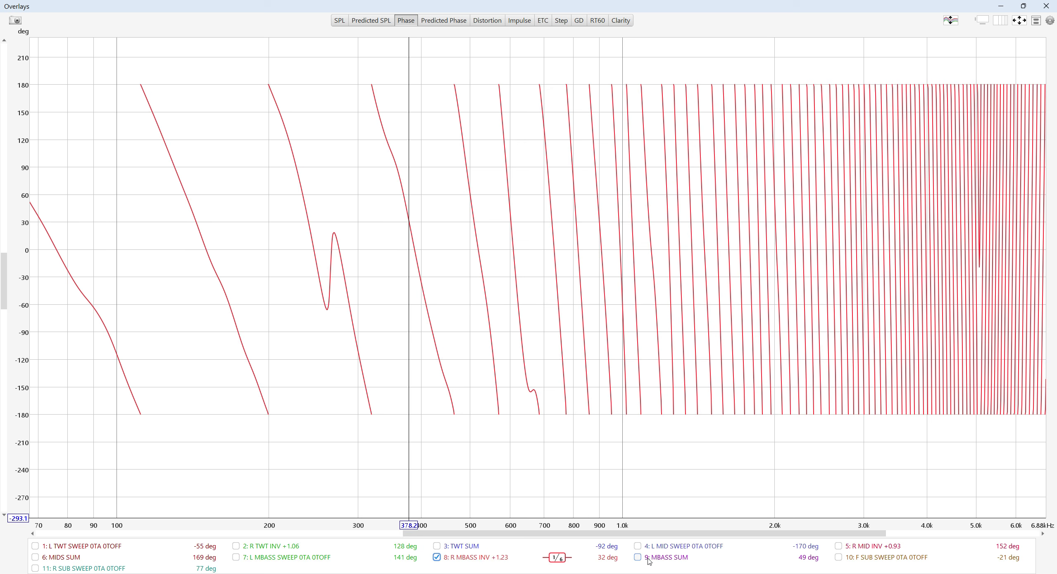
click(329, 557)
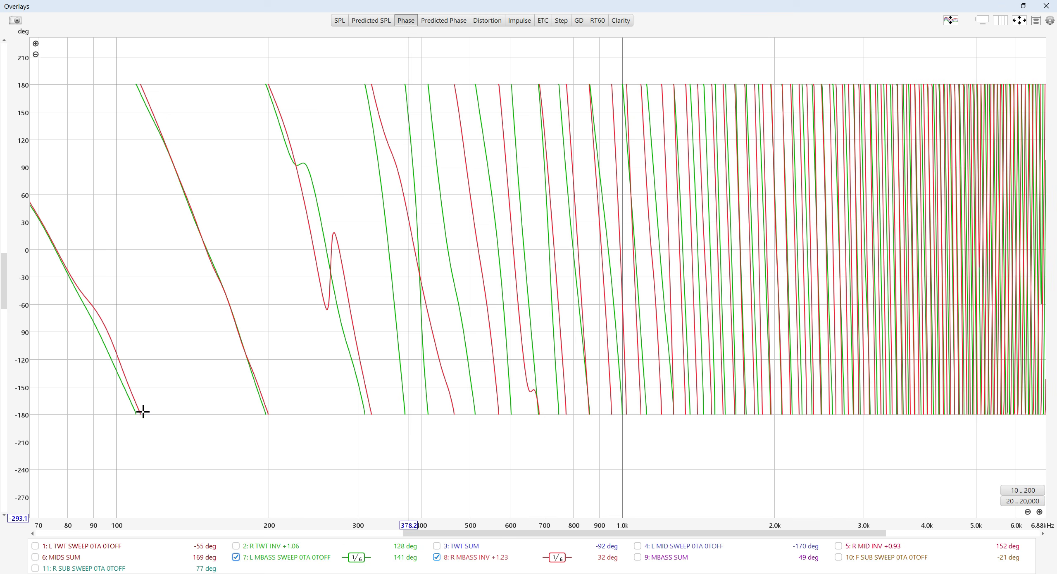
Examine the phase tracking of the two midbass traces between about 40 and 400 Hz, then minimize the overlays window.
drag(494, 526, 694, 526)
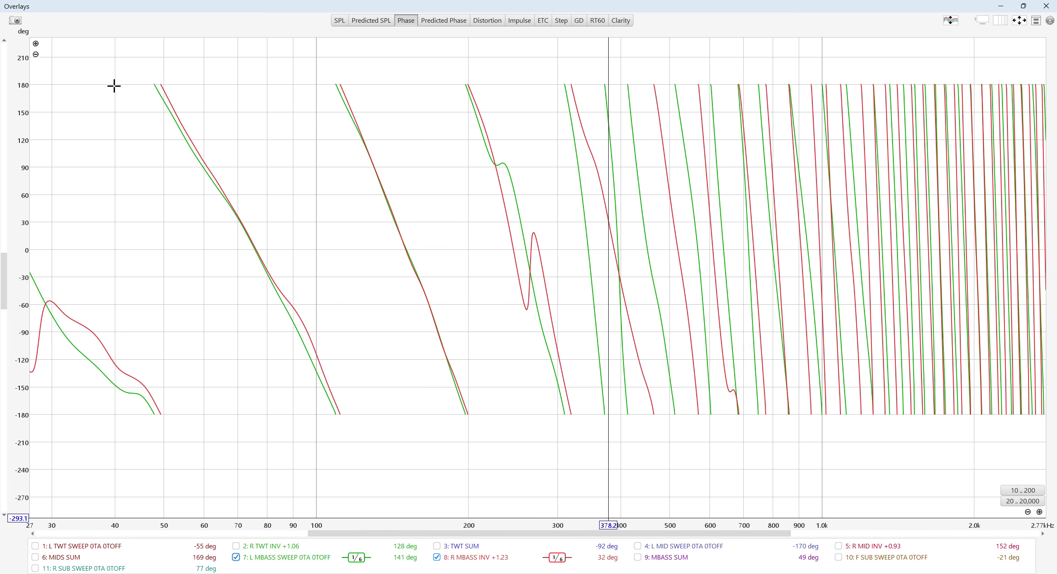
mouse_move(114, 86)
mouse_down()
mouse_move(198, 373)
mouse_move(588, 483)
mouse_move(587, 514)
mouse_up()
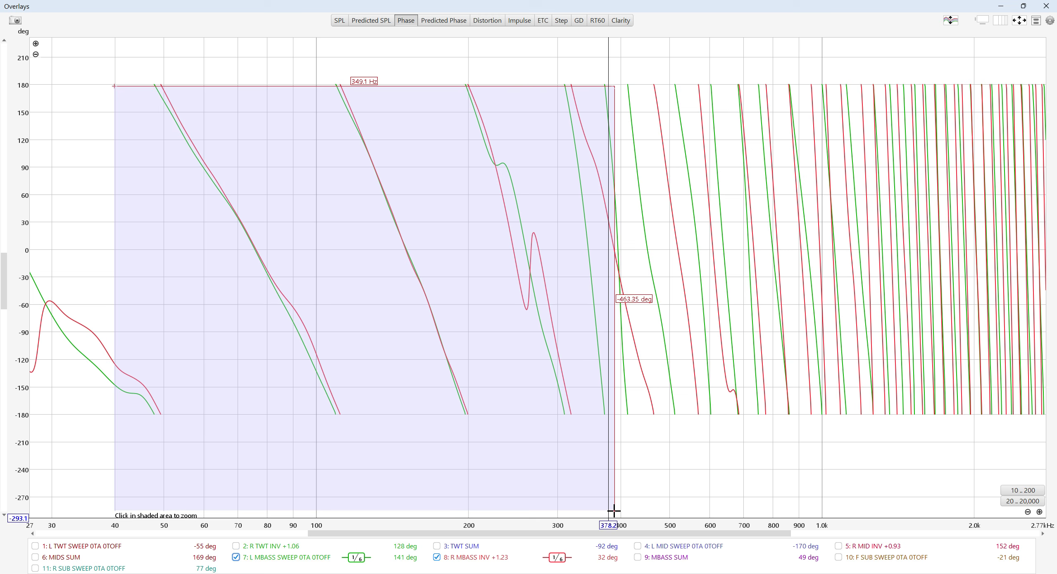
click(562, 335)
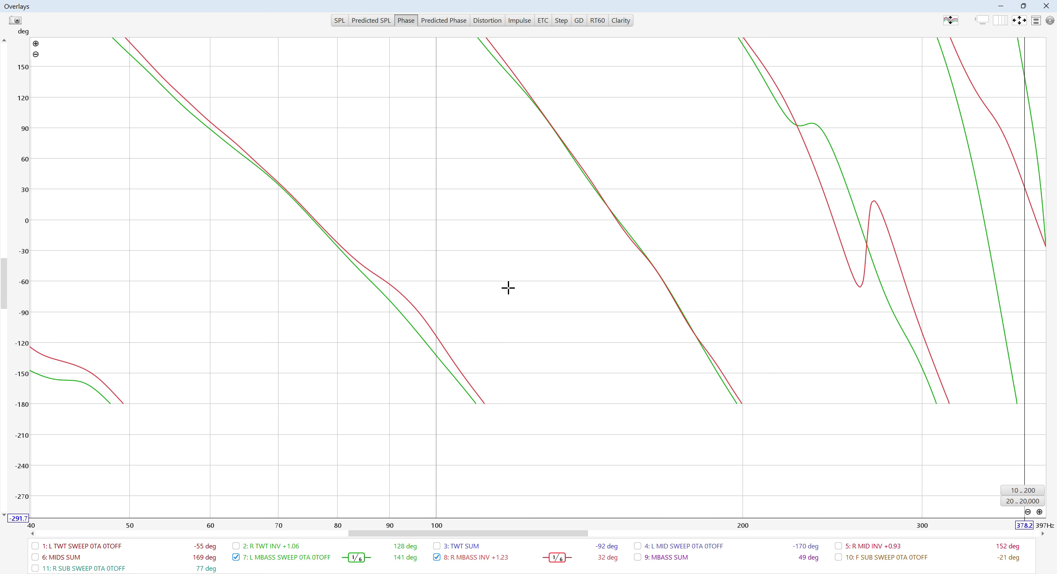
click(1003, 6)
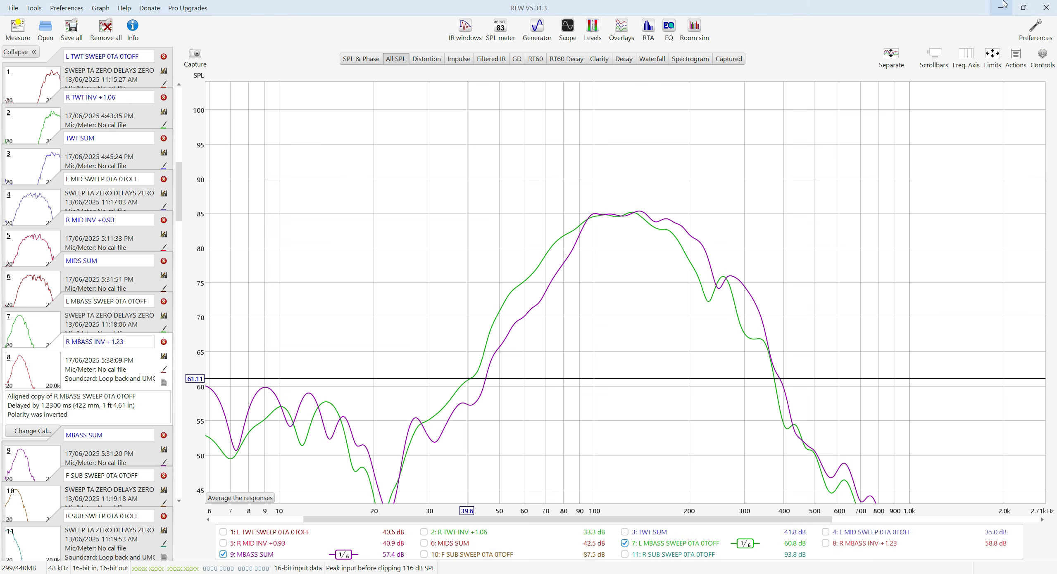
Open the alignment tool, move it towards the middle of the graph, and set the frequency range to 20 to 20,000 Hz.
click(1016, 56)
click(251, 54)
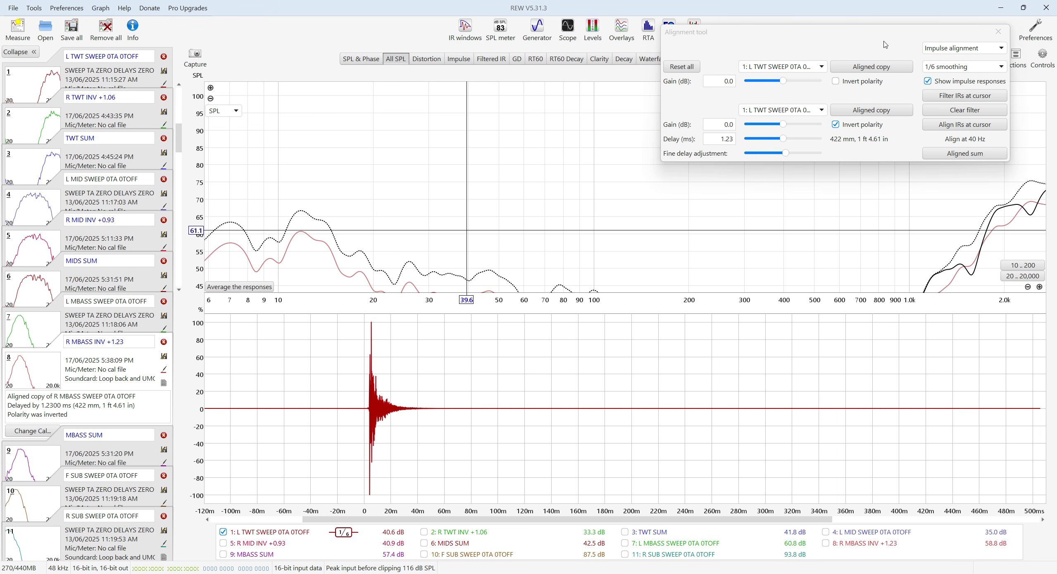
drag(952, 38, 711, 144)
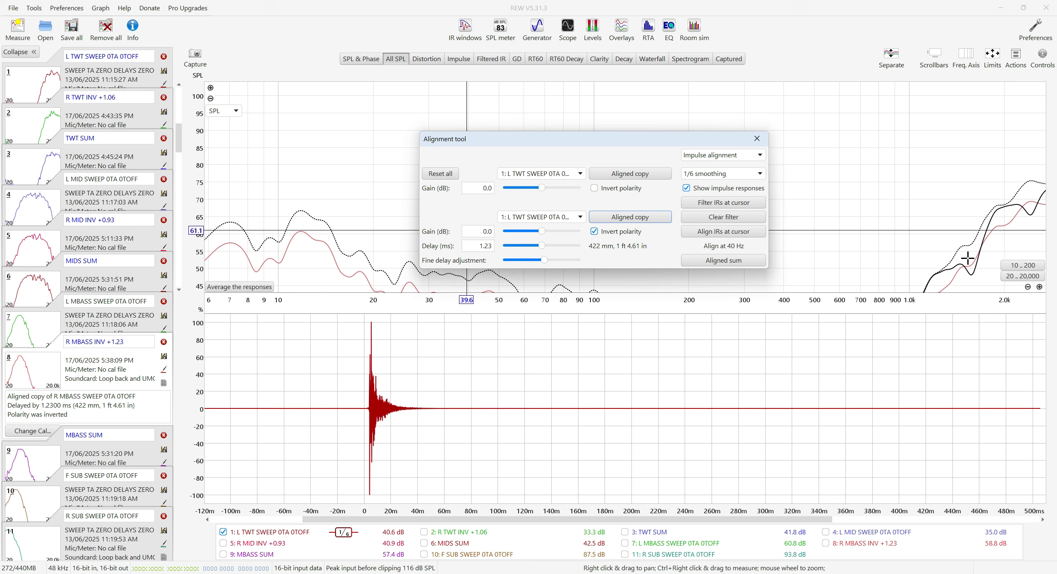
click(1019, 276)
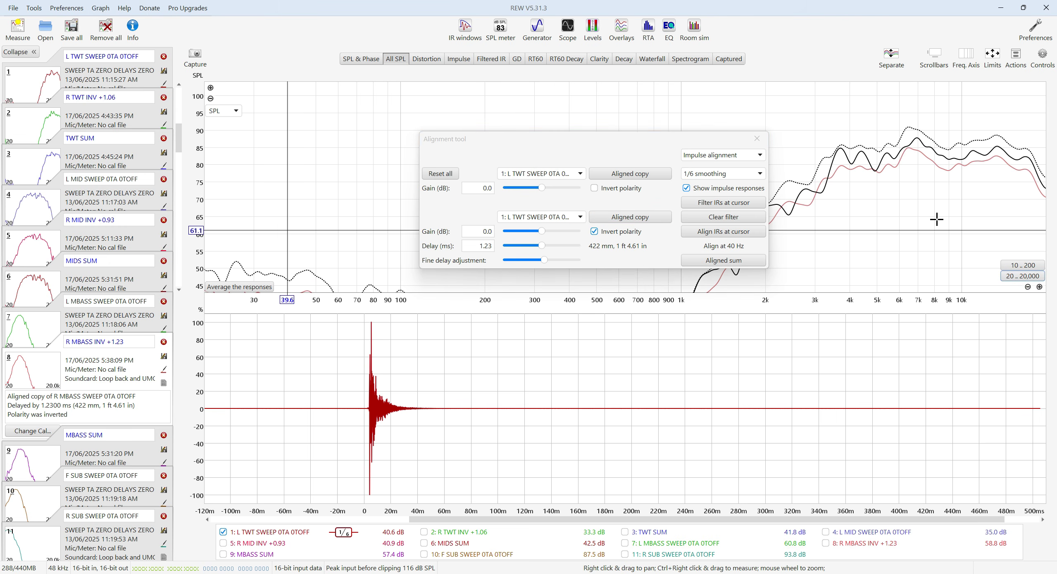
scroll(182, 140, down, 3)
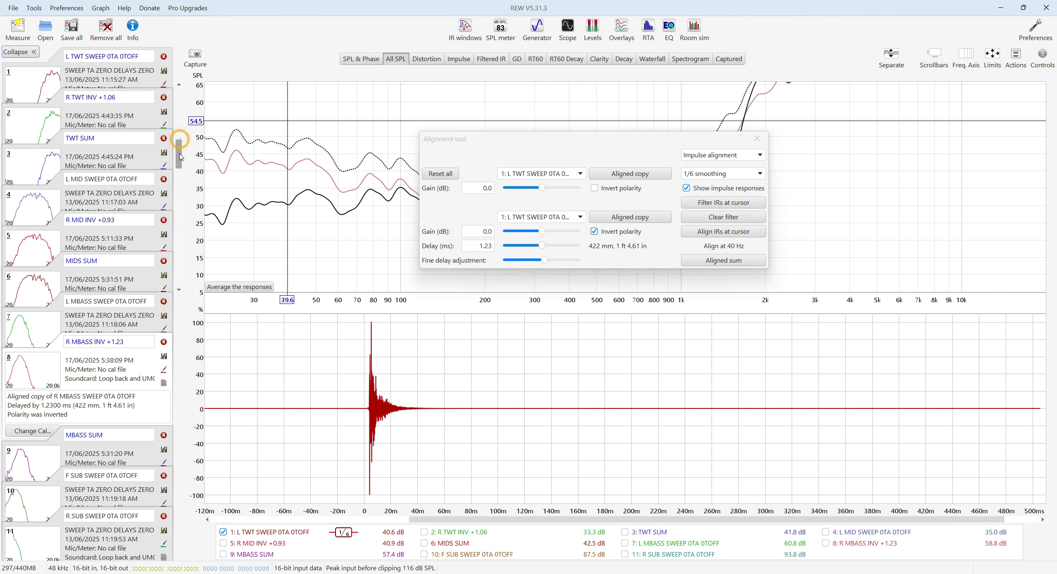
Select L MBASS SWEEP 0TA 0TOFF and R MBASS INV +1.23 as the alignment pair and move the alignment tool clear of the curves.
click(578, 175)
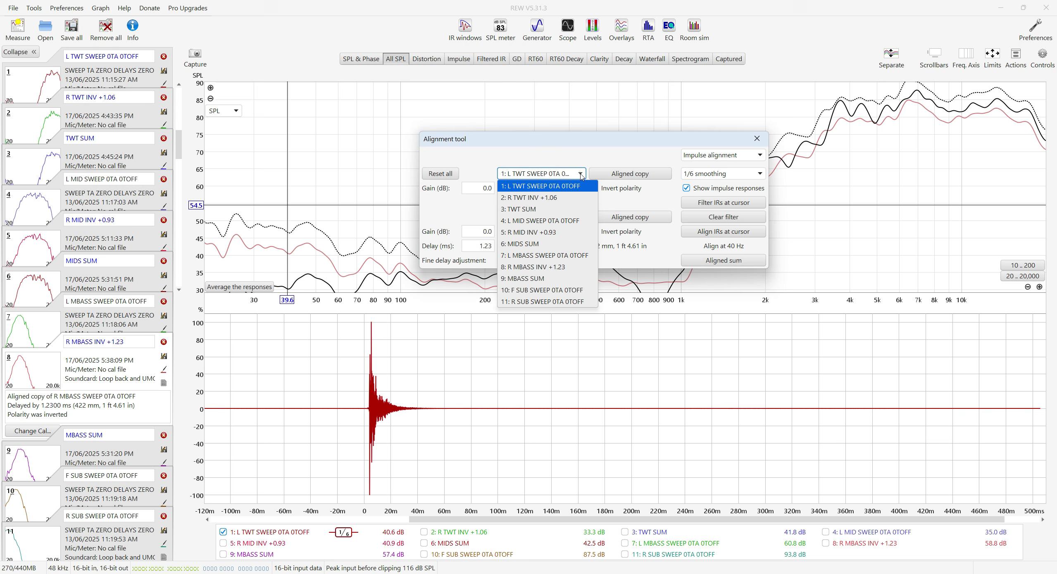
click(529, 255)
click(552, 215)
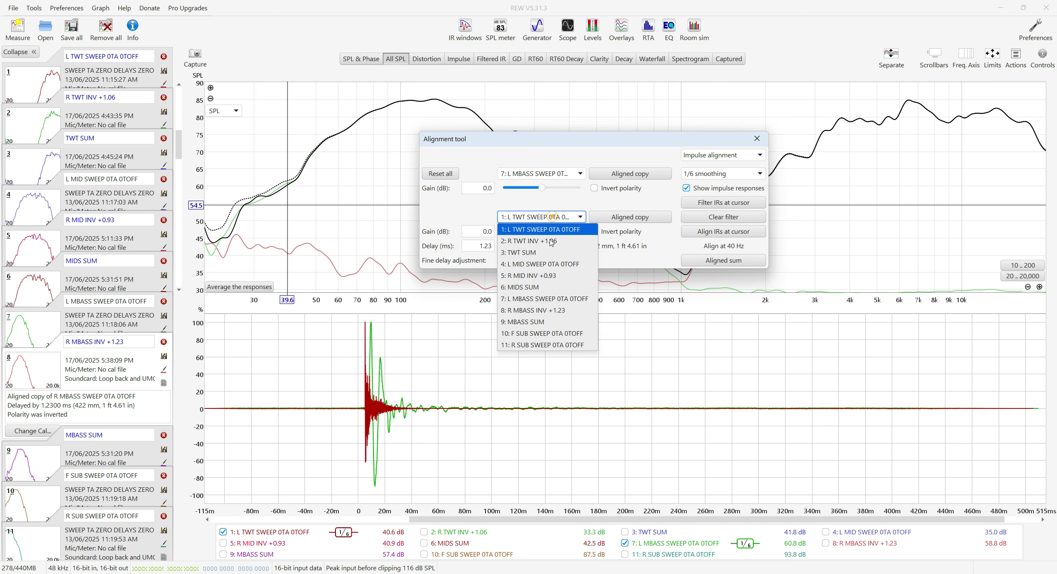
click(543, 275)
drag(720, 138, 793, 301)
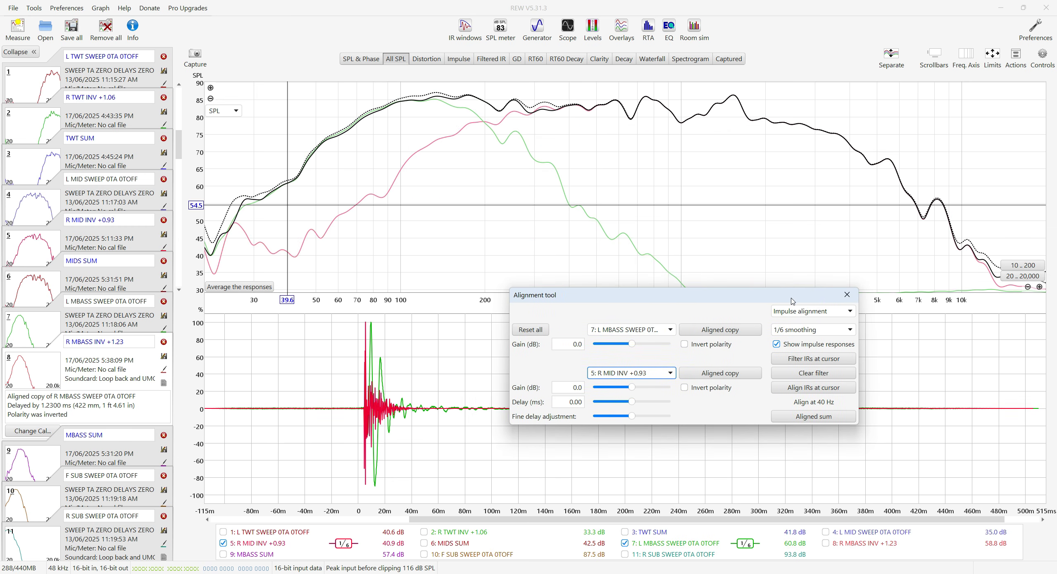
click(659, 374)
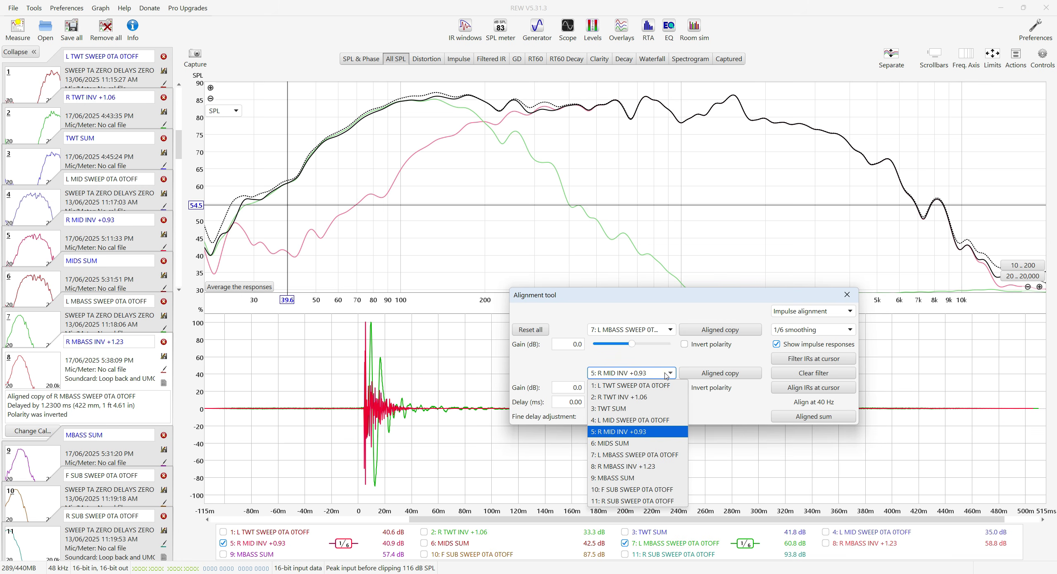
click(635, 467)
drag(676, 298, 797, 199)
Switch to the Audiotec Fischer DSP PC-Tool and set the delay of Output F, Front R Low, to 11.23 ms.
click(173, 145)
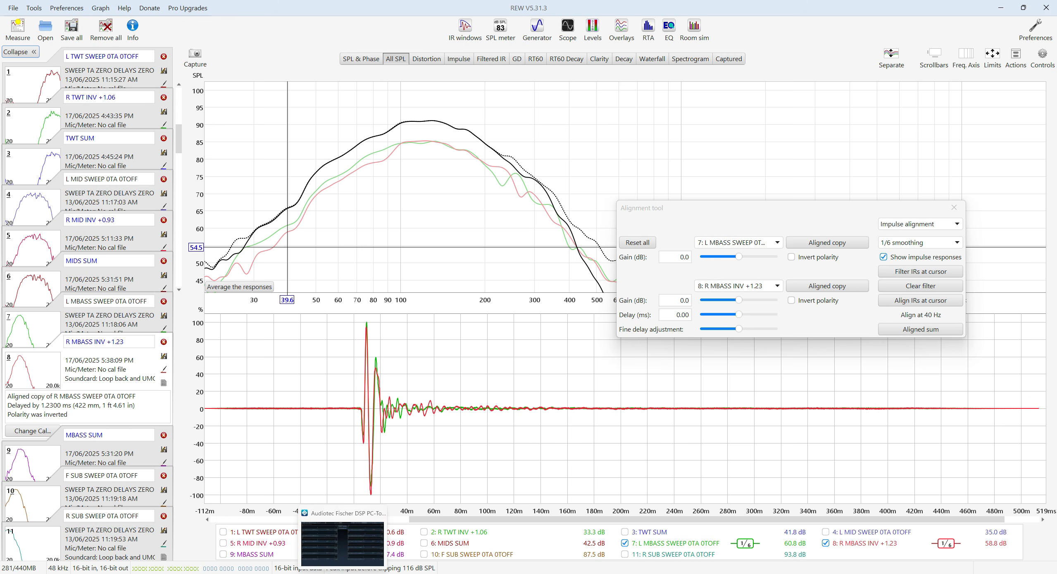
click(343, 541)
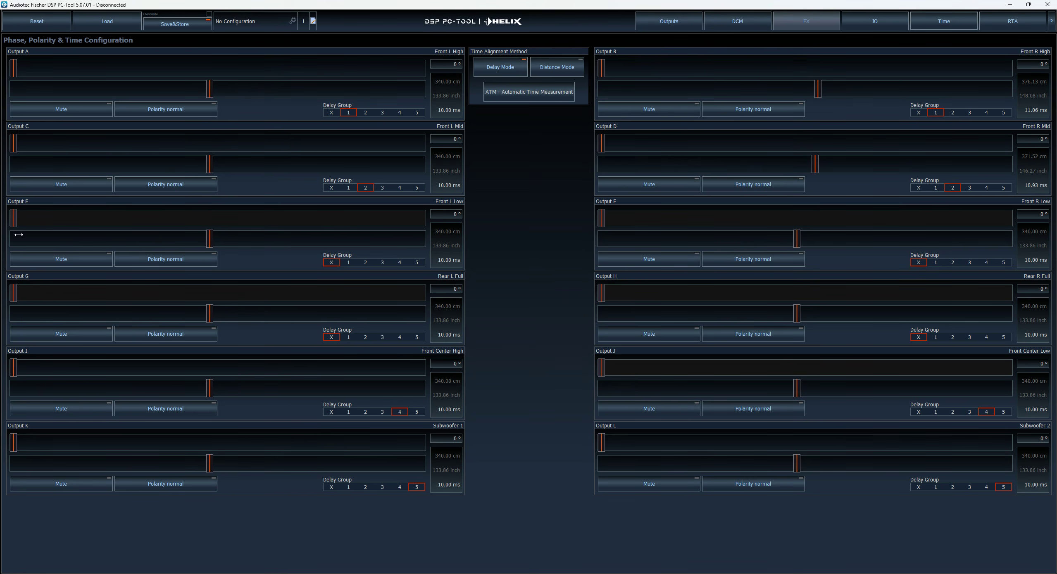
drag(797, 239, 824, 240)
click(845, 240)
click(813, 240)
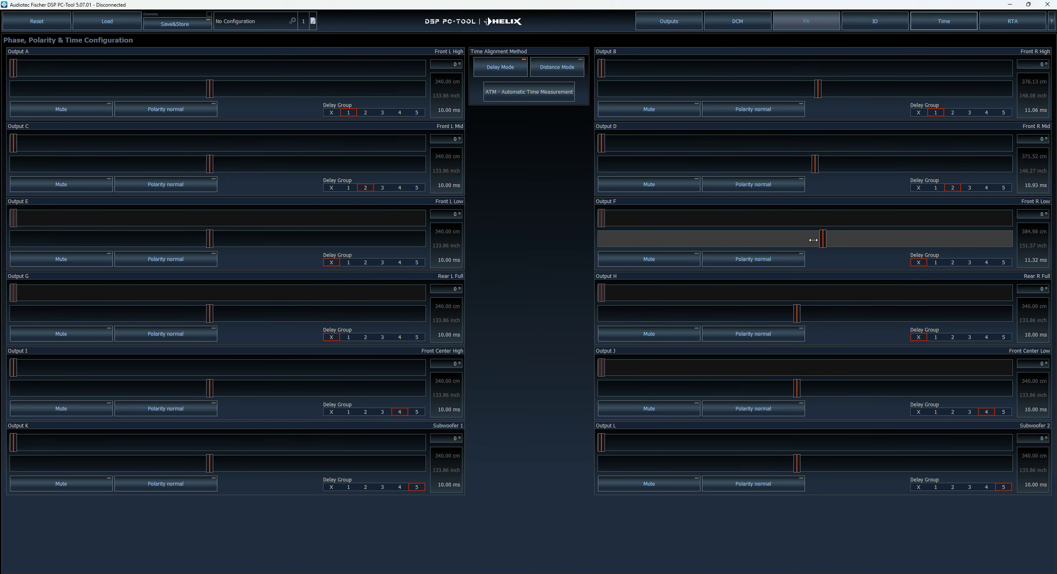
click(813, 240)
click(814, 240)
click(814, 240)
Assign the Front L Low and Front R Low outputs to delay group 3, then return to REW.
click(969, 263)
click(380, 262)
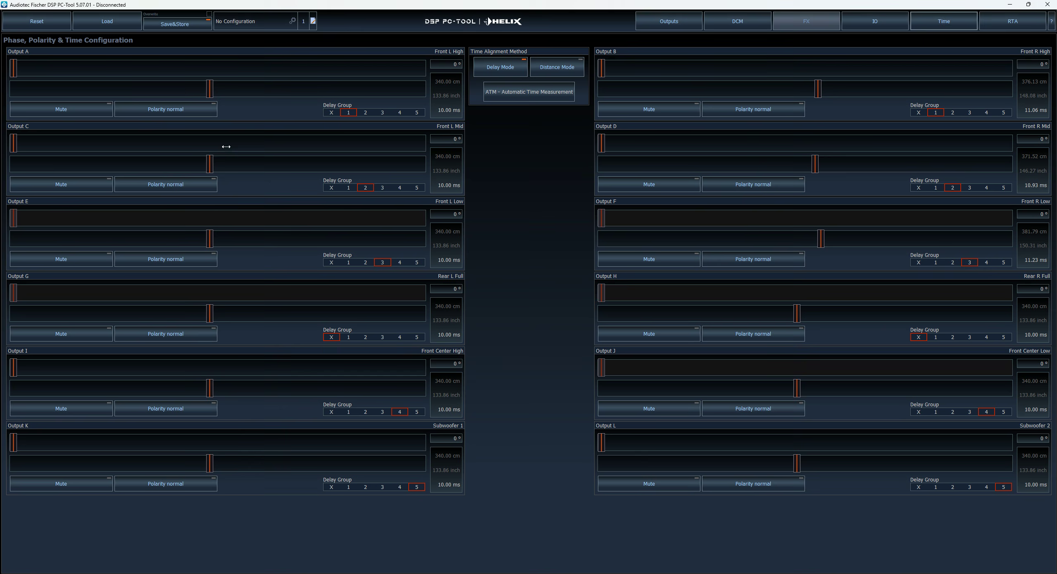
click(1010, 6)
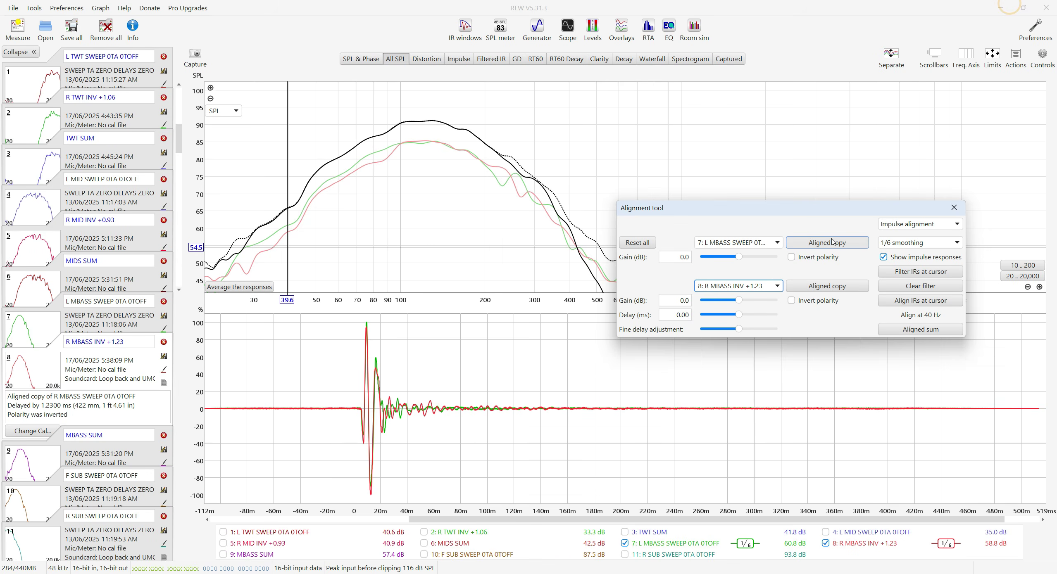
Close the alignment tool and show only the R TWT INV +1.06 and R MID INV +0.93 traces in the All SPL graph.
click(954, 206)
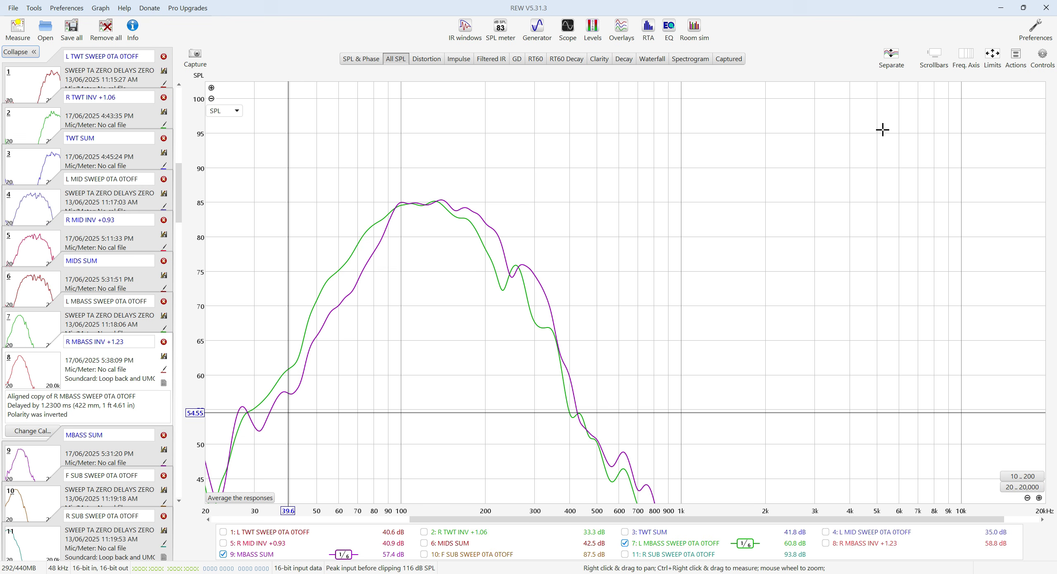
click(1020, 487)
drag(550, 255, 720, 209)
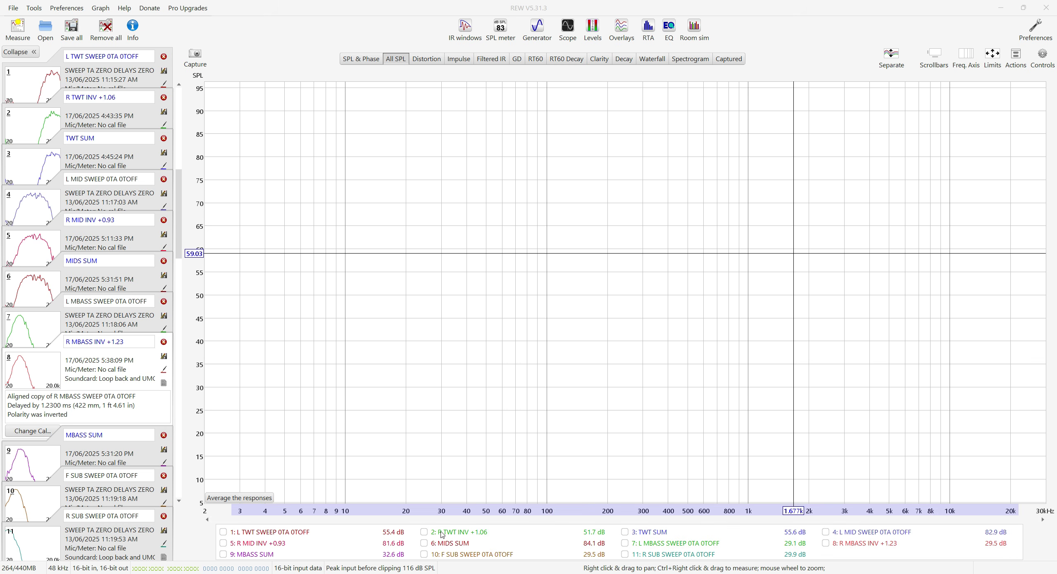
click(424, 533)
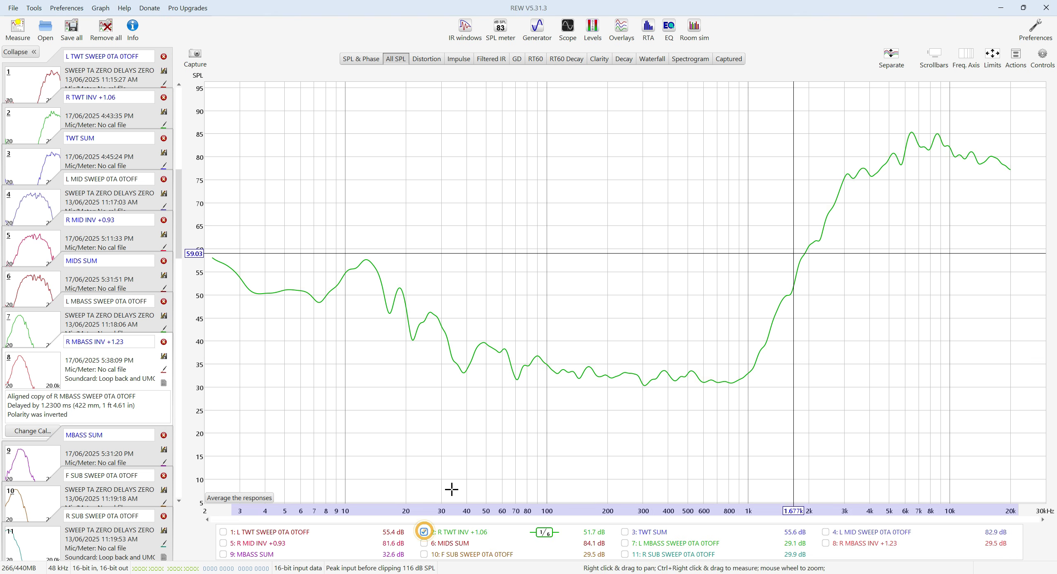
click(223, 544)
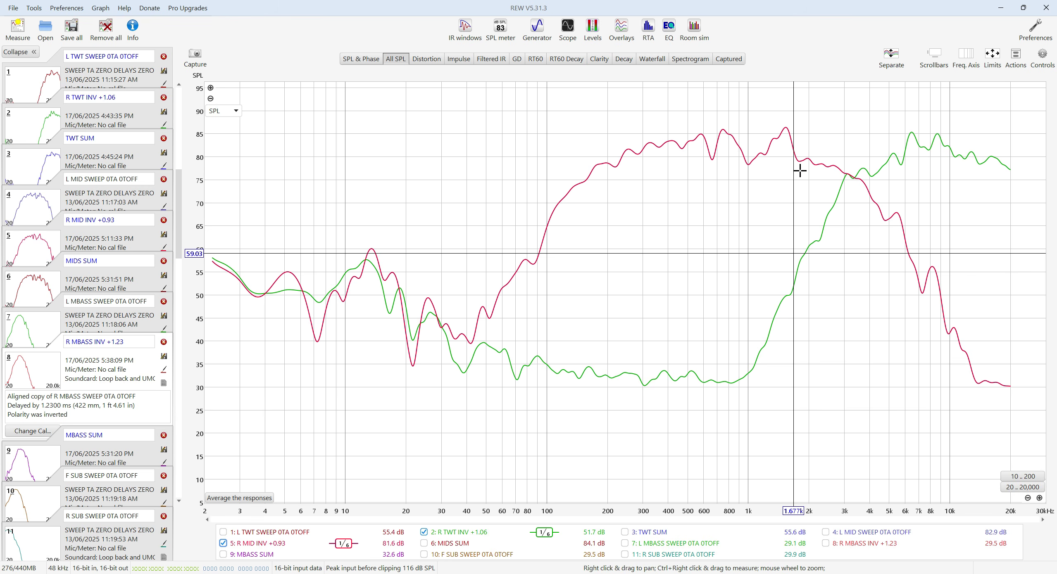
Place the graph cursor where the right tweeter and right mid traces cross, at 3.36 kHz.
click(805, 159)
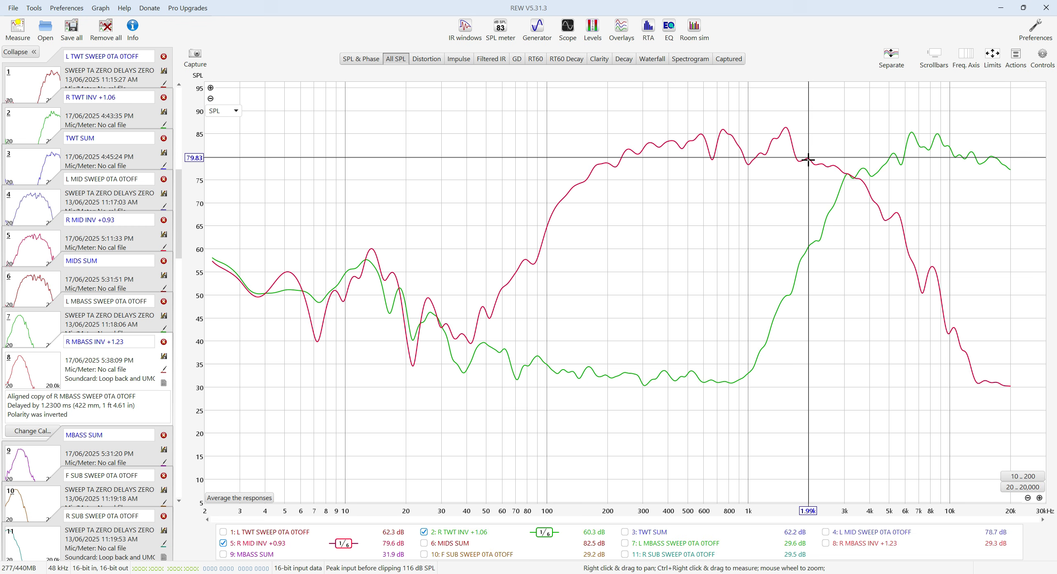
click(837, 167)
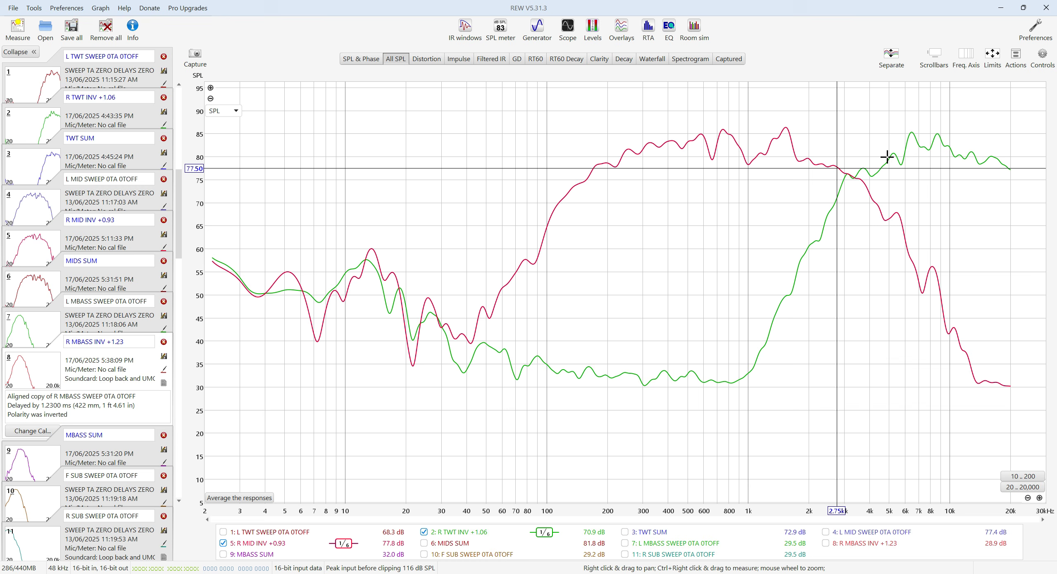
click(852, 177)
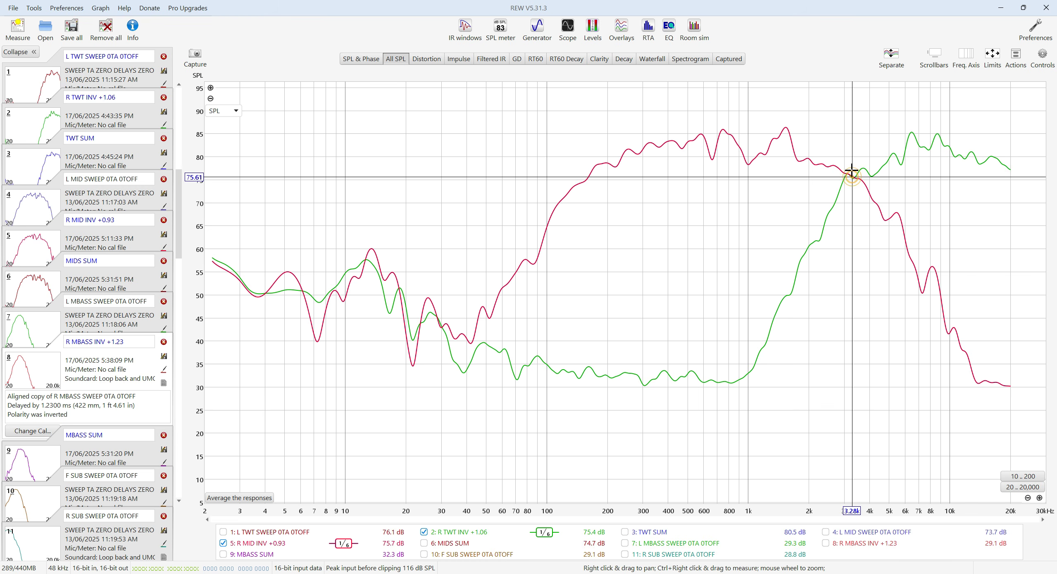
click(852, 149)
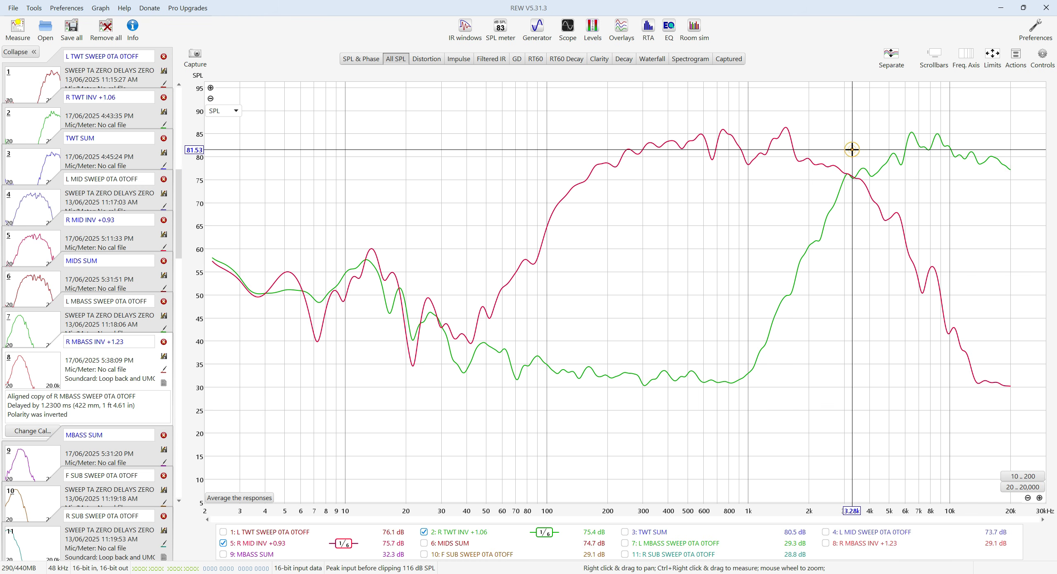
click(854, 176)
click(855, 153)
click(855, 151)
click(853, 152)
click(852, 151)
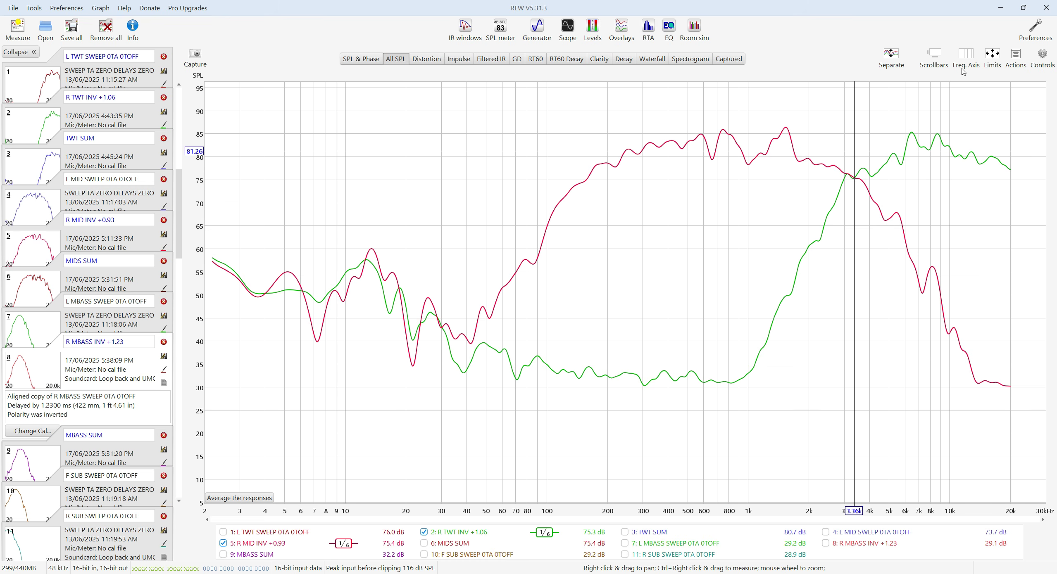
Open the alignment tool with R TWT INV +1.06 as the first measurement and R MID INV +0.93 as the second.
click(1014, 61)
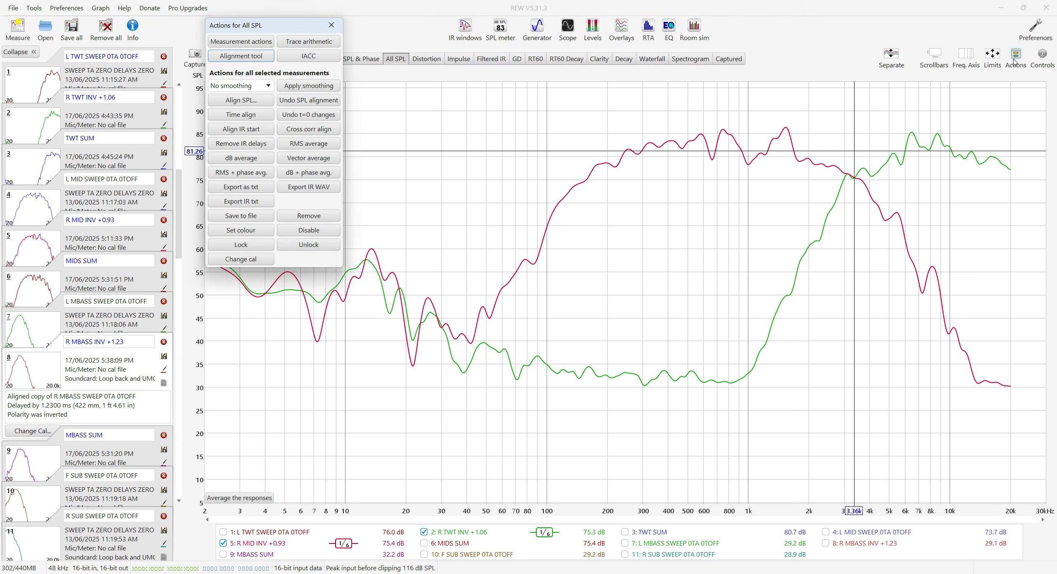
click(241, 56)
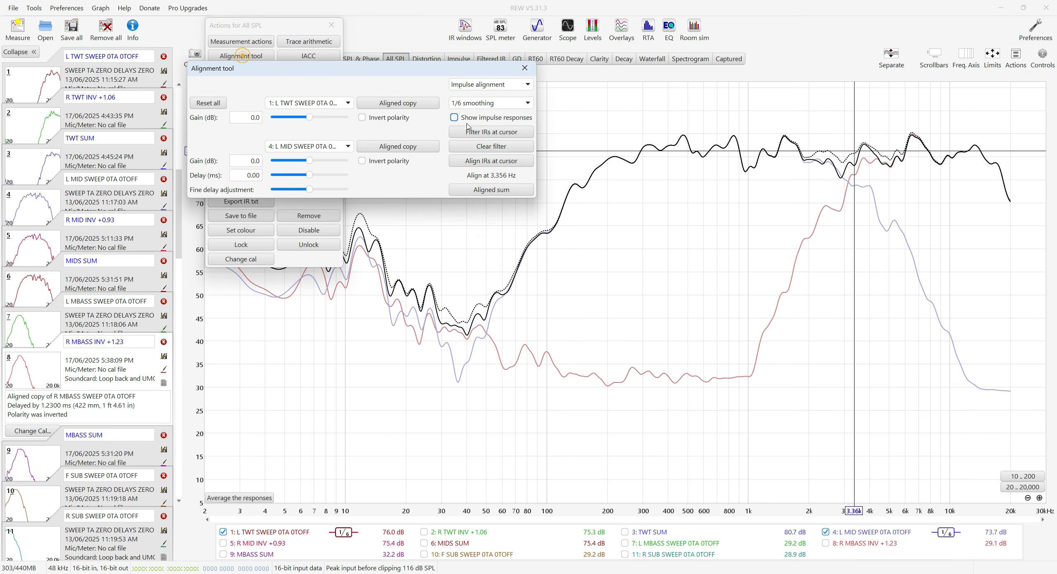
click(331, 25)
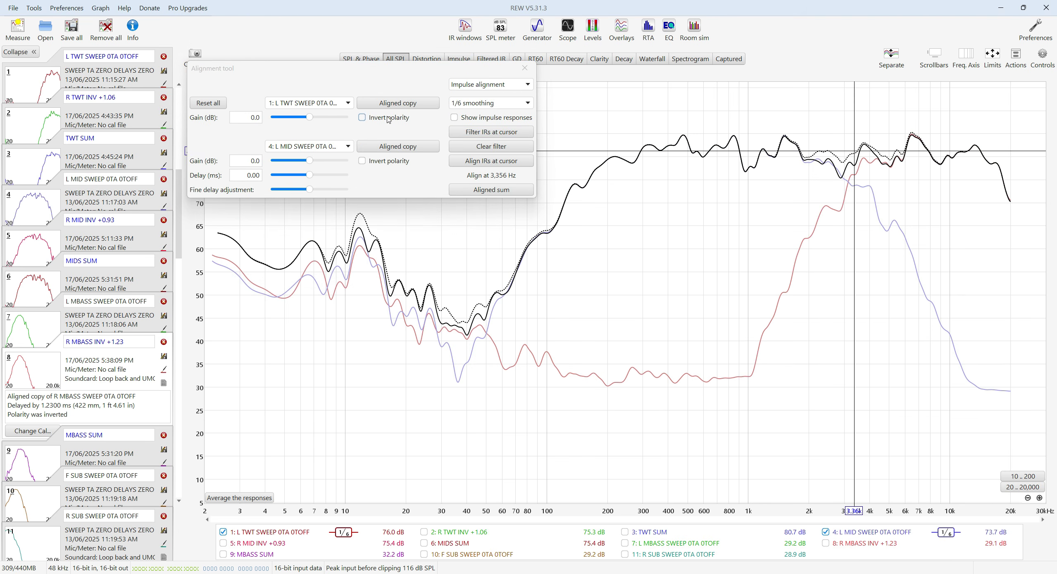
click(349, 104)
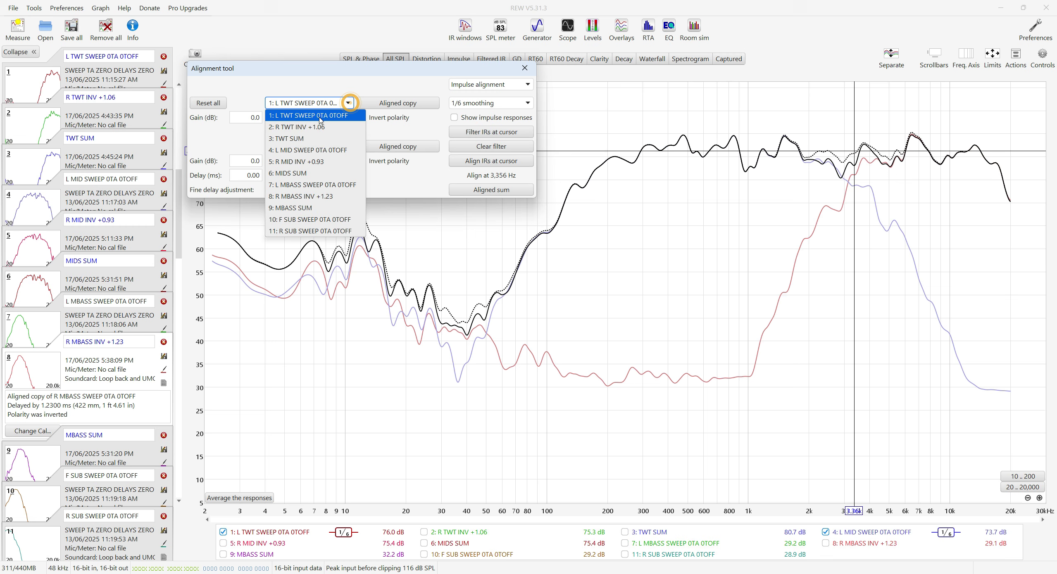
click(309, 127)
click(347, 147)
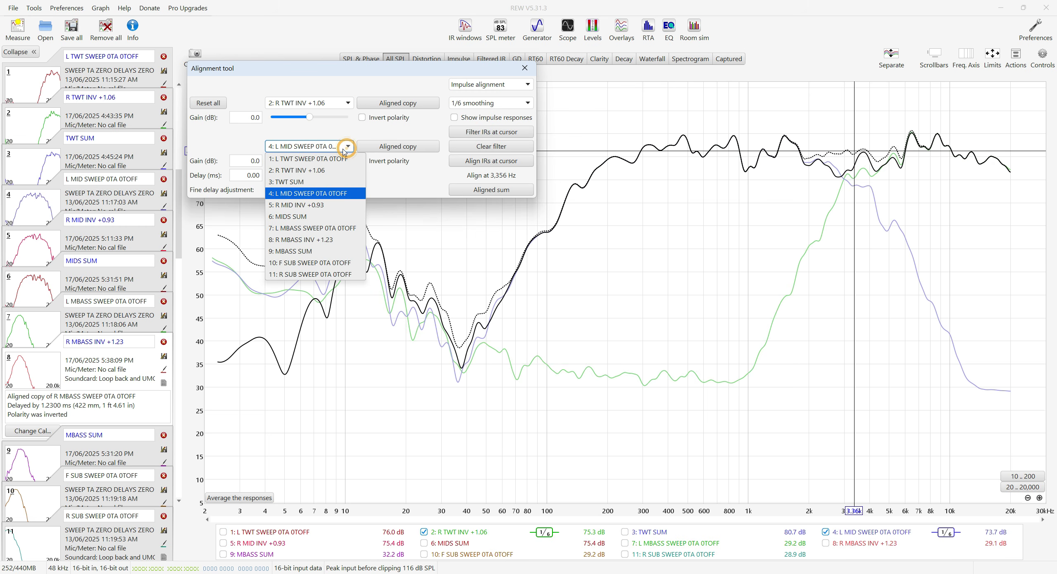
click(327, 202)
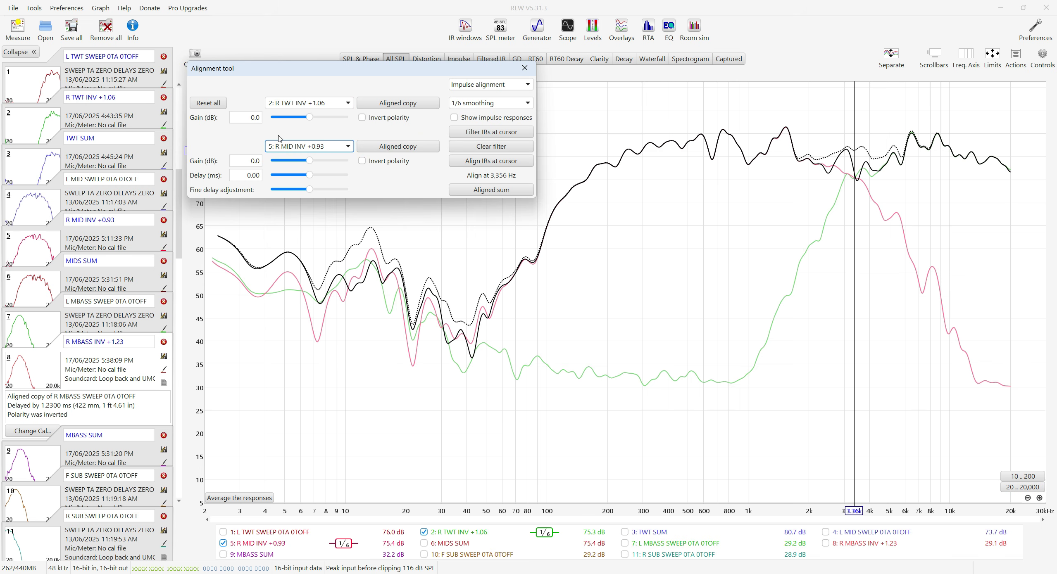
Swap the pair to R MID INV +0.93 first and R TWT INV +1.06 second, and move the tool off the crossover region.
click(349, 105)
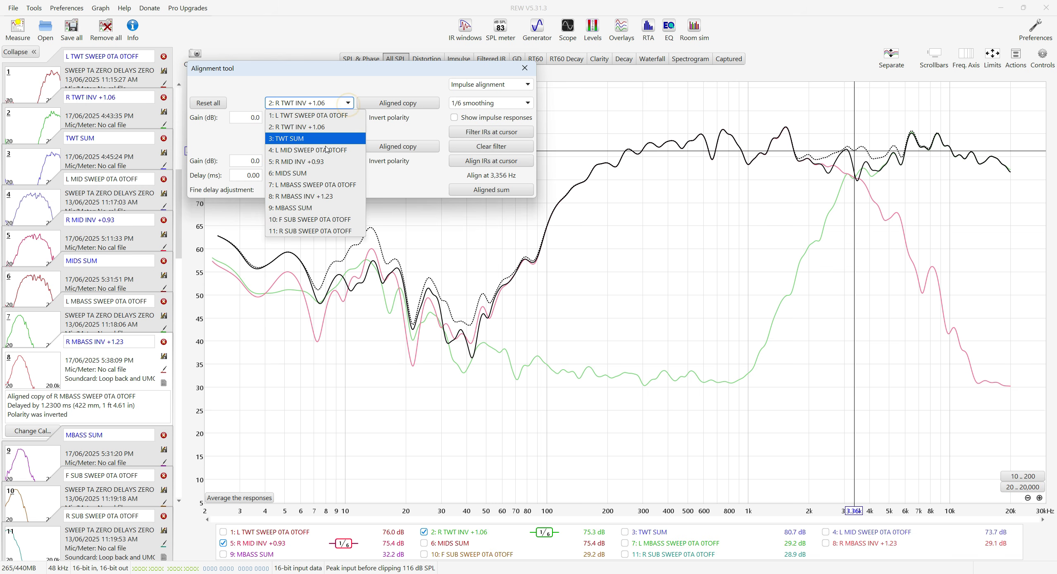
click(322, 161)
click(348, 150)
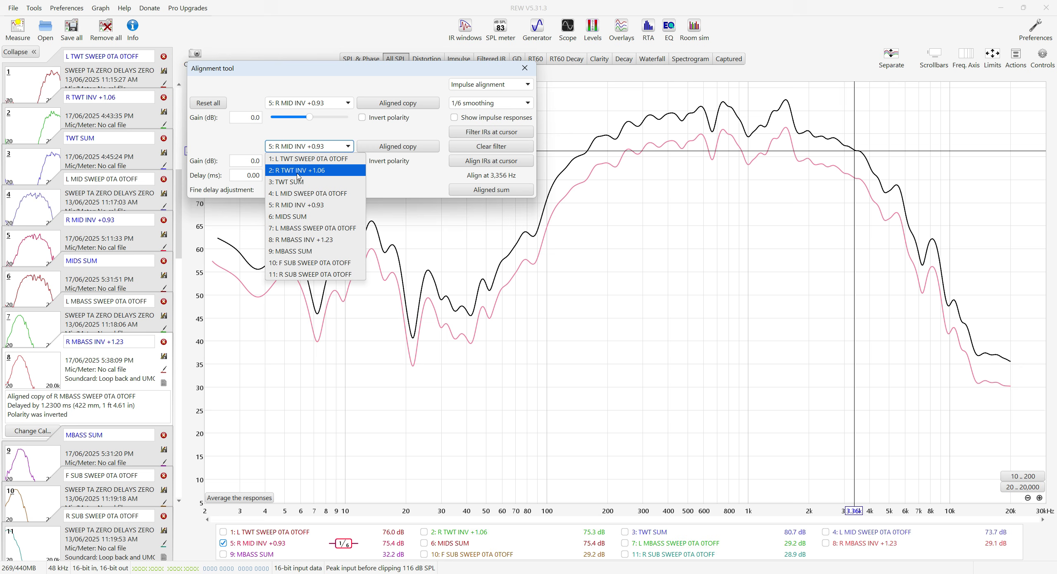
click(281, 171)
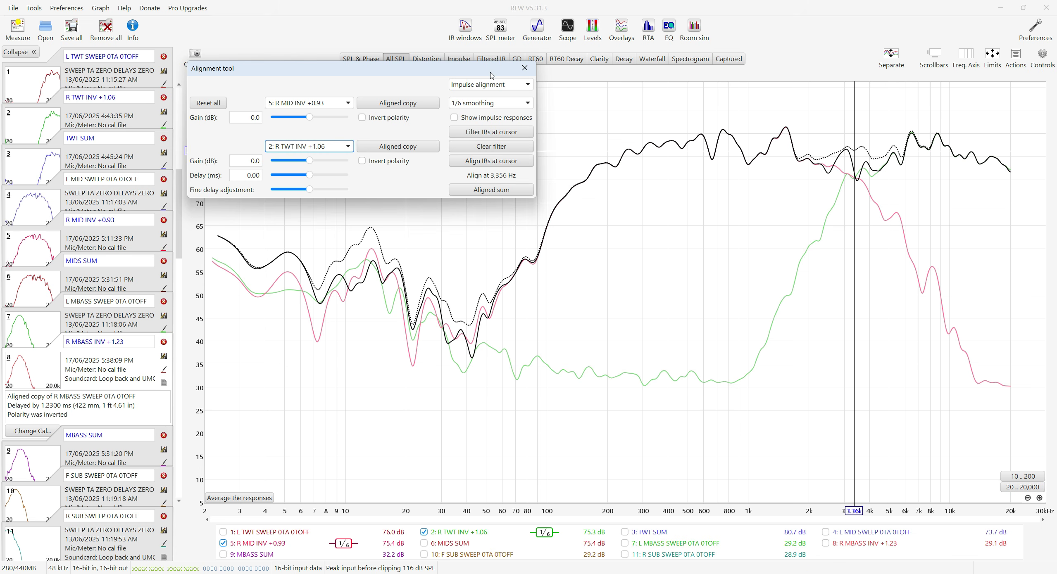
drag(492, 73, 452, 47)
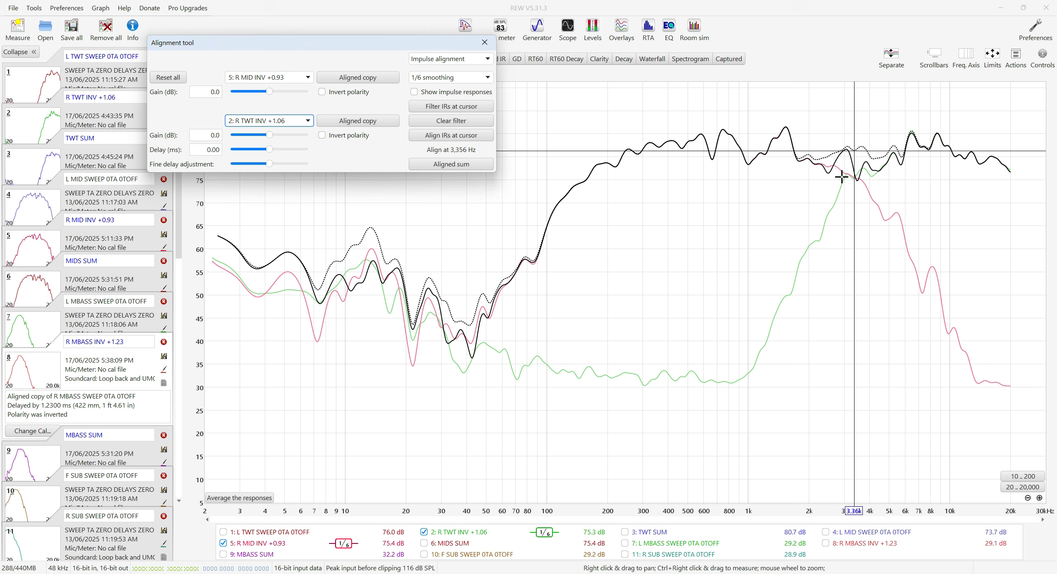
Step the R TWT INV +1.06 delay up in 0.5 ms increments to 4.50 ms, comparing the summed response around the crossover.
click(269, 164)
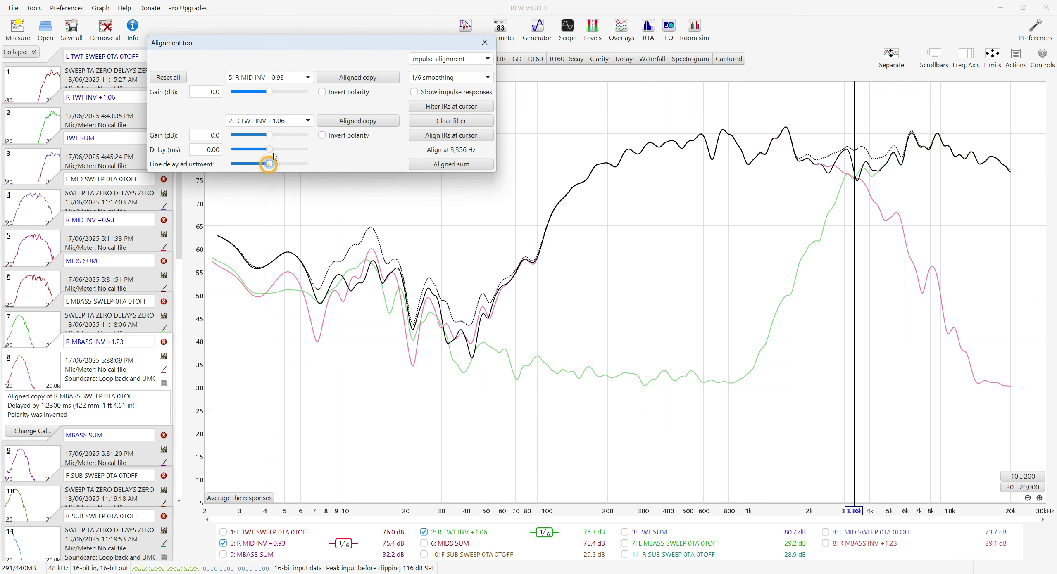
click(270, 150)
key(Right)
key(Right)
key(Right)
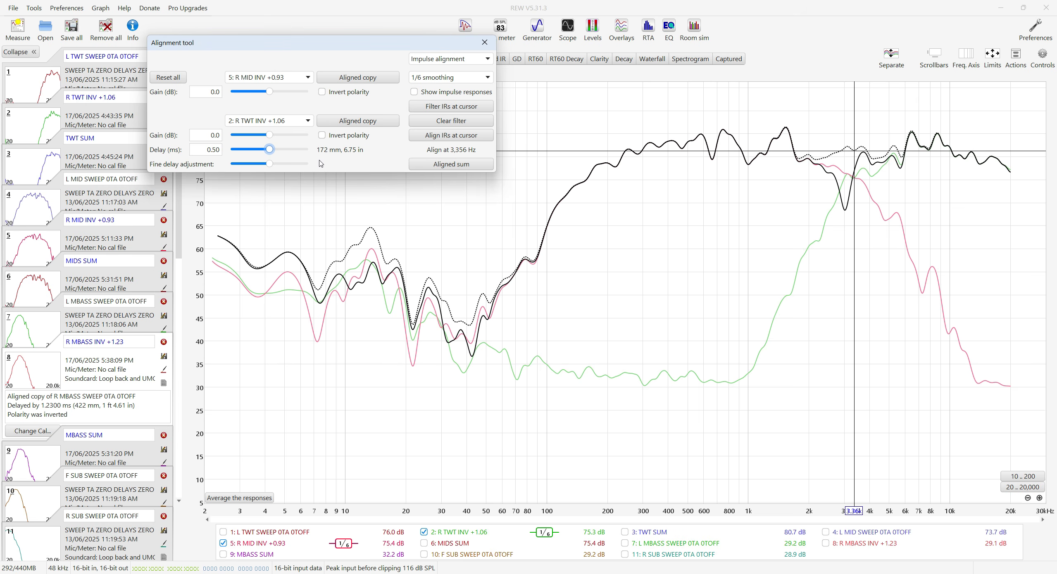
key(Right)
key(Right)
key(Left)
key(Left)
key(Right)
key(Right)
key(Right)
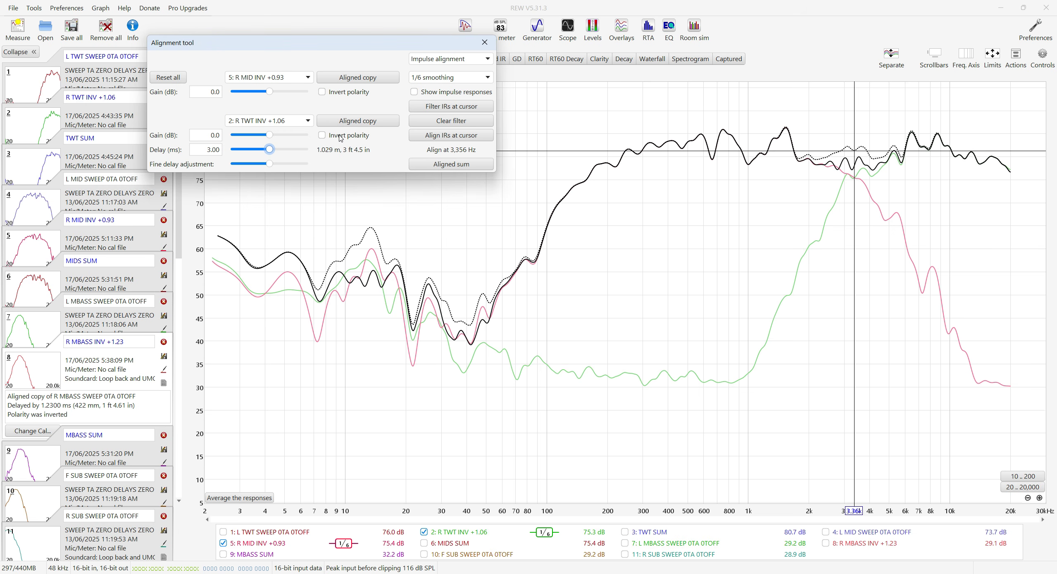
key(Right)
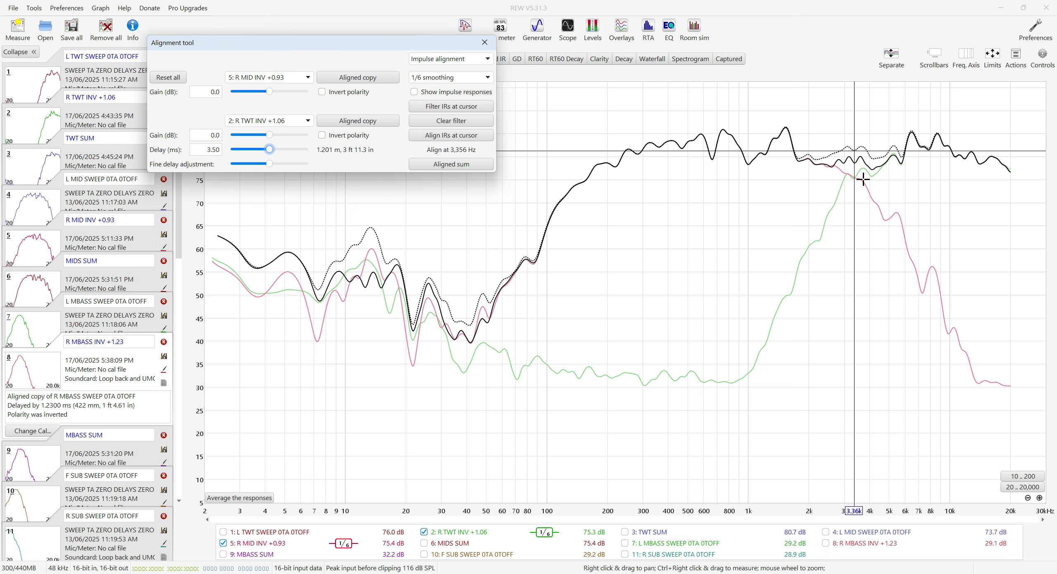
key(Right)
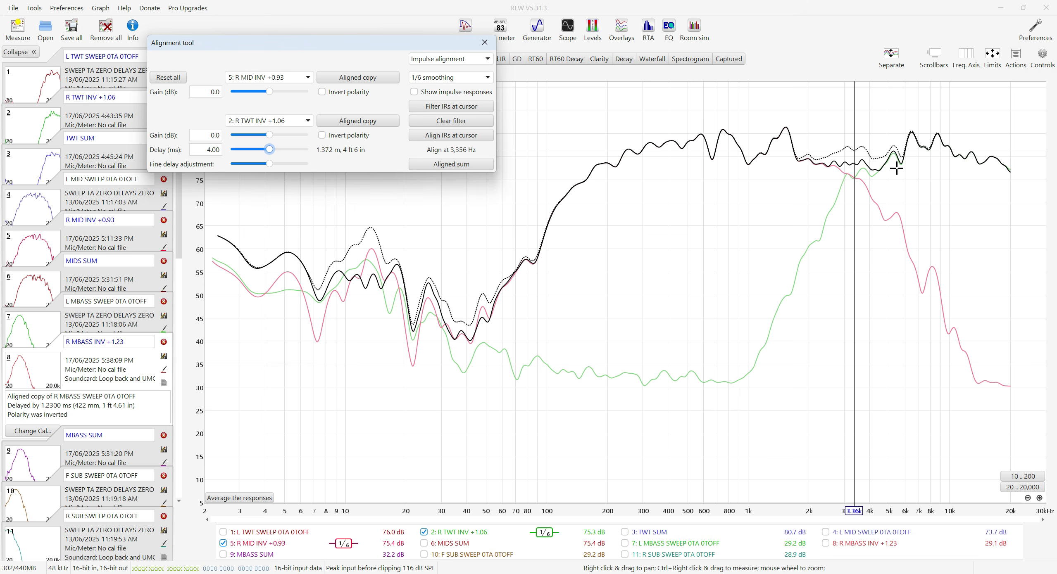
key(Right)
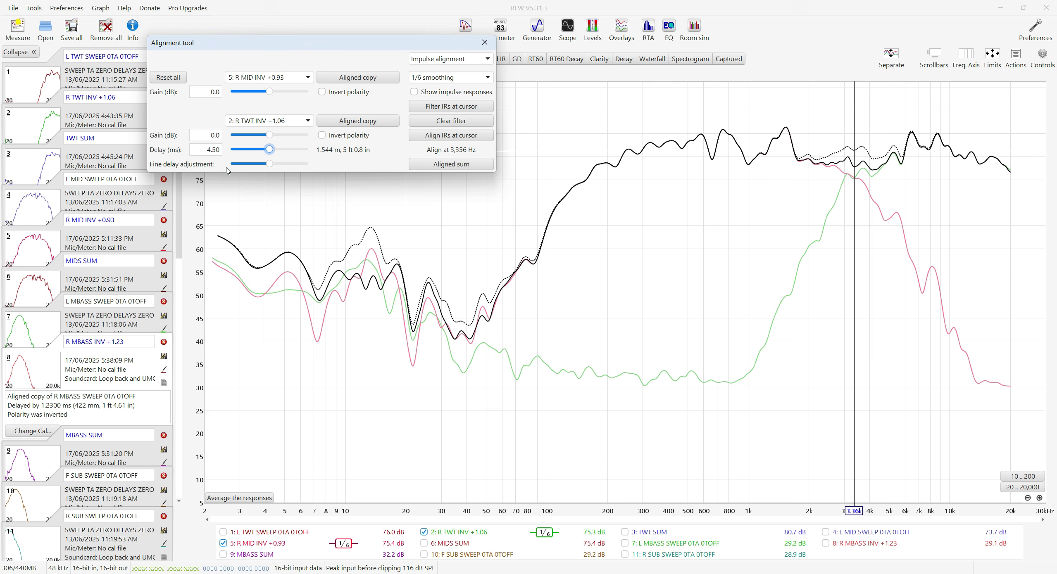
Step the R TWT INV +1.06 delay down in 0.5 ms increments to 1.00 ms, comparing the summed response around the crossover.
key(Left)
key(Left)
key(Left)
key(Left)
key(Left)
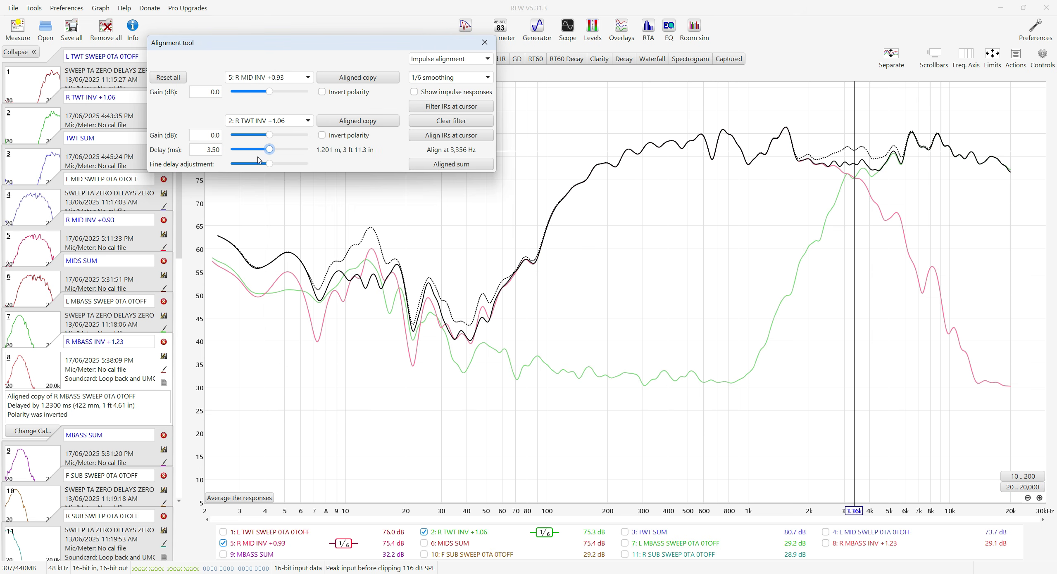
key(Left)
key(Left)
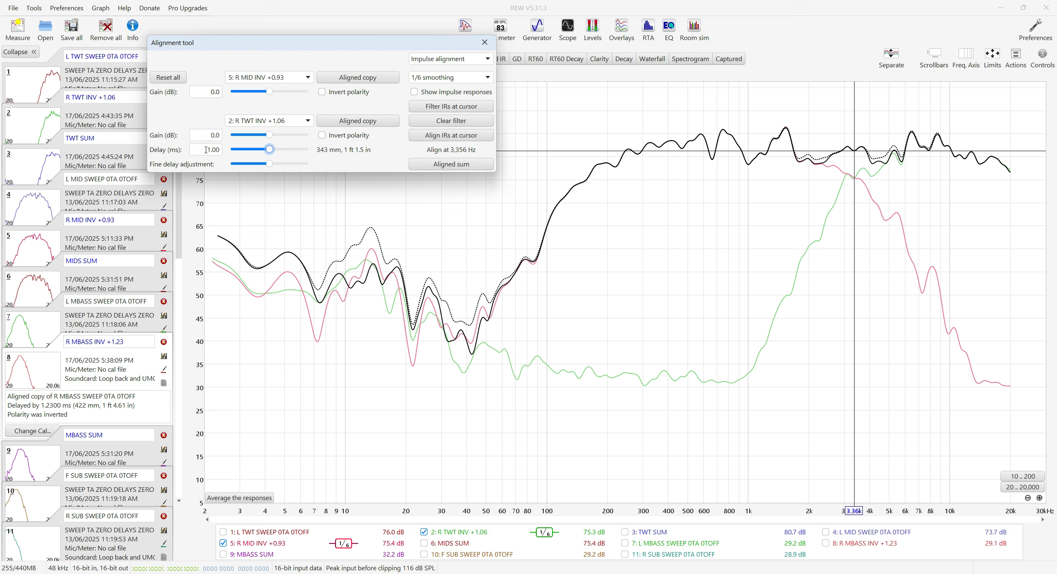
Continue lowering the R TWT INV +1.06 delay in 0.5 ms increments to -3.50 ms, comparing the sum at the crossover.
click(207, 152)
click(270, 150)
key(Left)
key(Left)
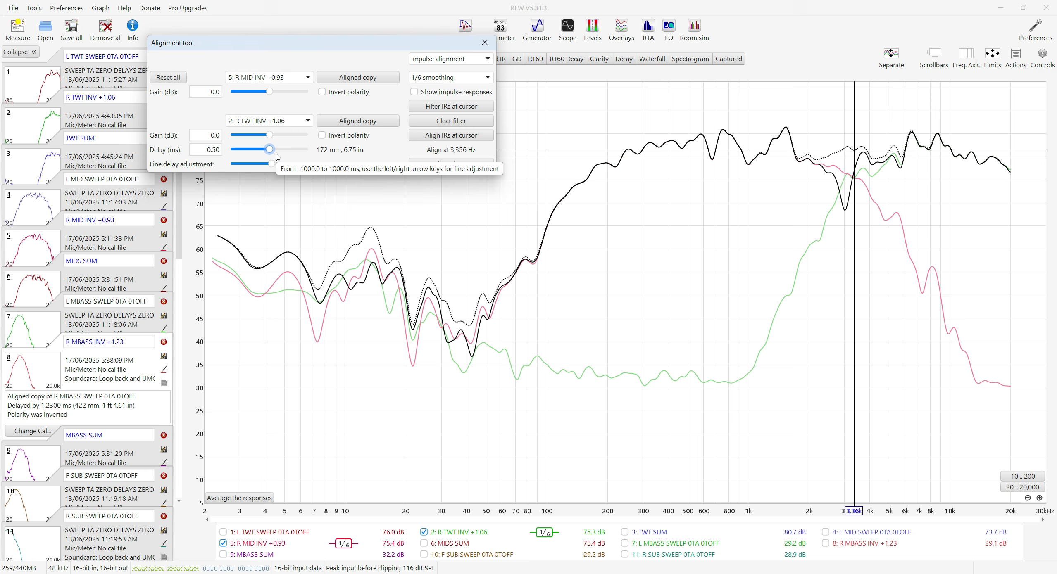
key(Left)
key(Left)
key(Left)
key(Left)
key(Left)
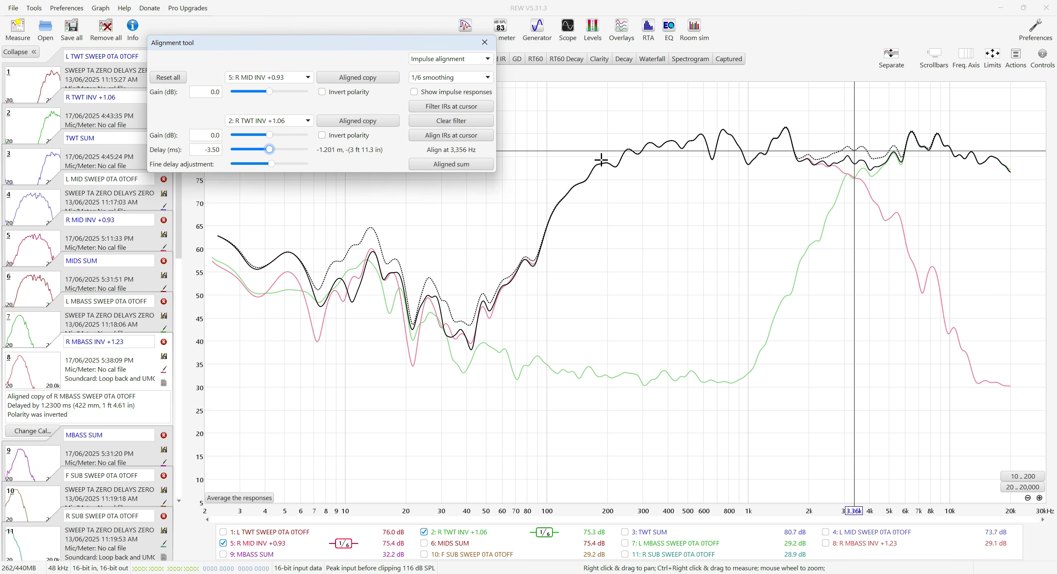
Step the R TWT INV +1.06 delay back up in 0.5 ms increments to 0.00 ms.
key(Right)
key(Right)
key(Right)
key(Right)
key(Right)
key(Right)
key(Right)
key(Right)
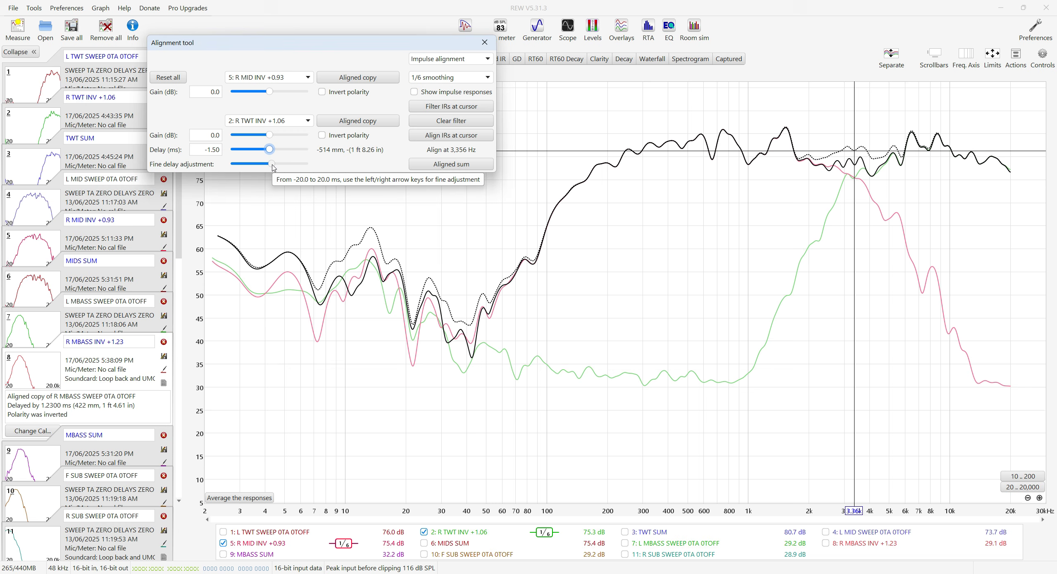
key(Left)
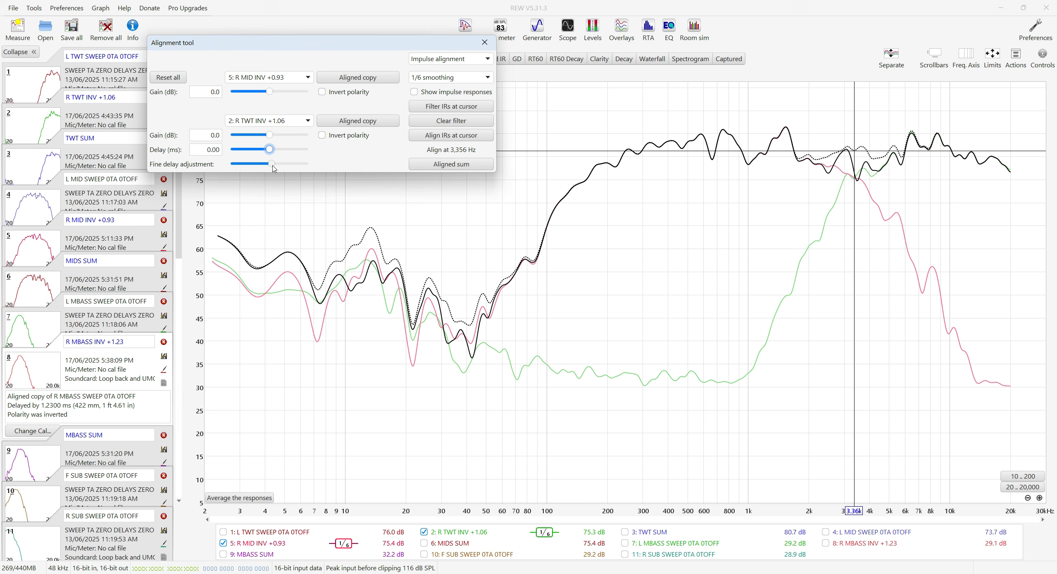
Try fine delay adjustment on R TWT INV +1.06, stepping down from 0.10 ms in 0.01 ms increments.
click(272, 166)
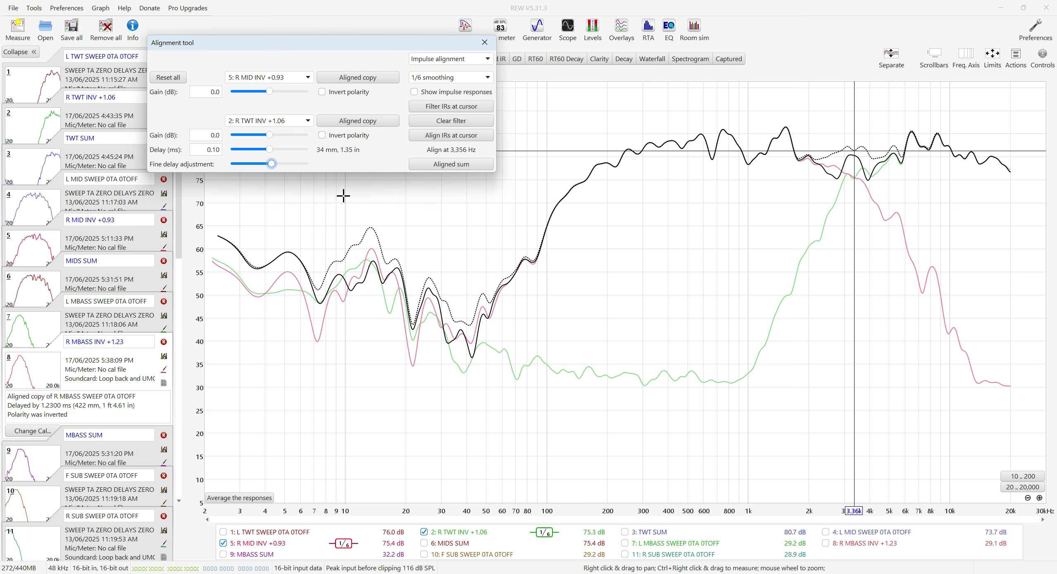
key(Left)
key(Left)
key(Left)
key(Left)
key(Left)
key(Left)
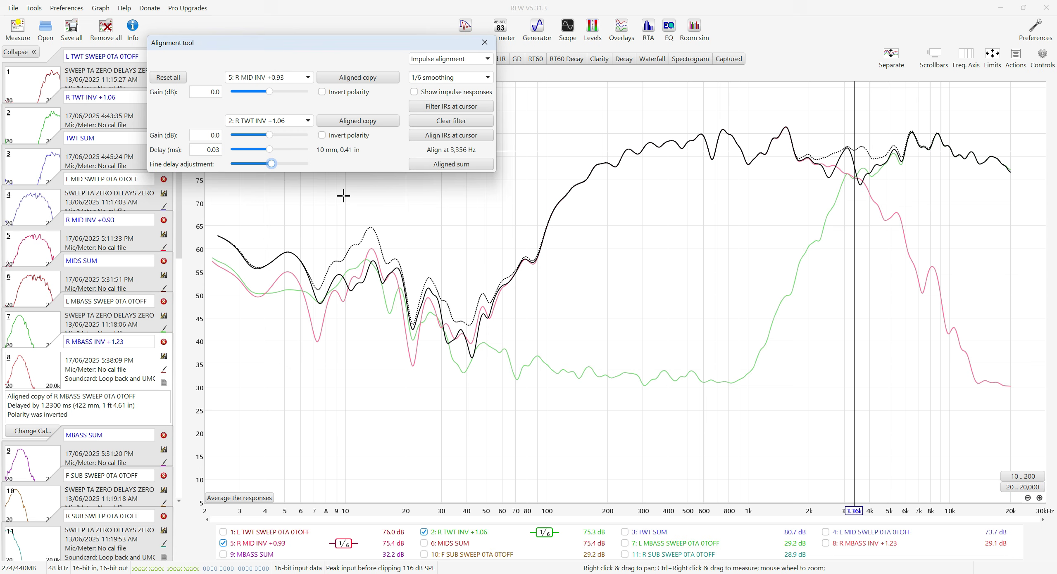
key(Left)
key(Left)
key(Left)
Raise the R TWT INV +1.06 delay to 0.98 ms with fine adjustment, comparing the summed response at the crossover.
key(Right)
key(Right)
key(Right)
key(Right)
key(Right)
key(Right)
key(Right)
key(Right)
key(Right)
key(Right)
key(Right)
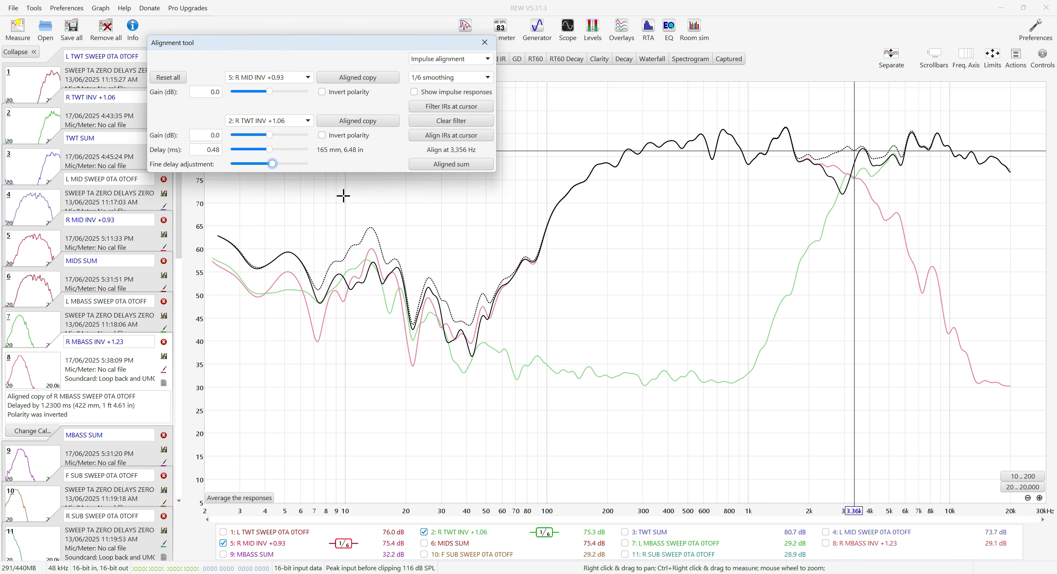
key(Right)
key(Right)
key(Right)
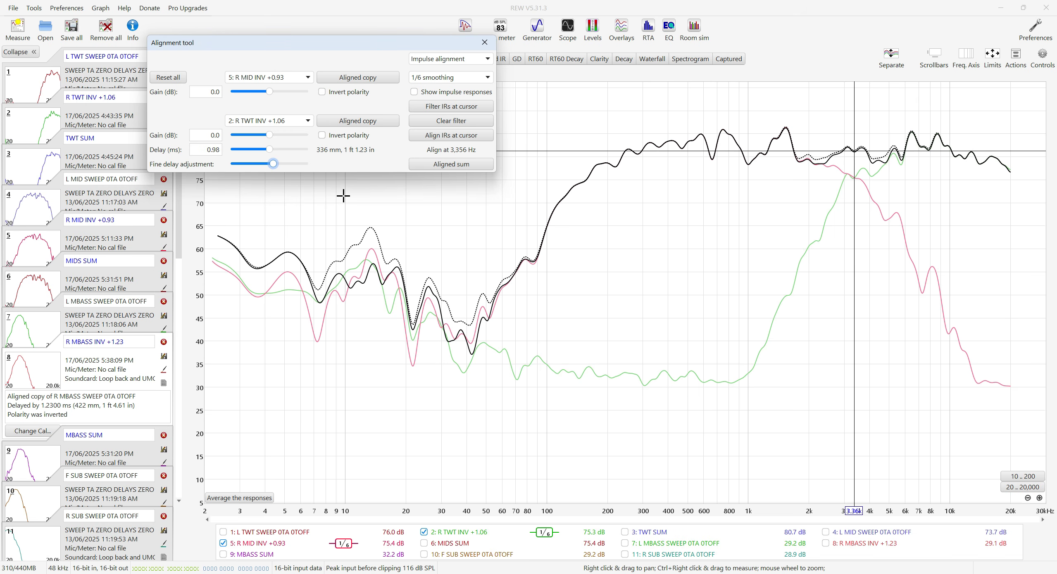
Lower the R TWT INV +1.06 delay to -1.34 ms with fine adjustment, comparing the summed response at the crossover.
key(Left)
key(Left)
key(Left)
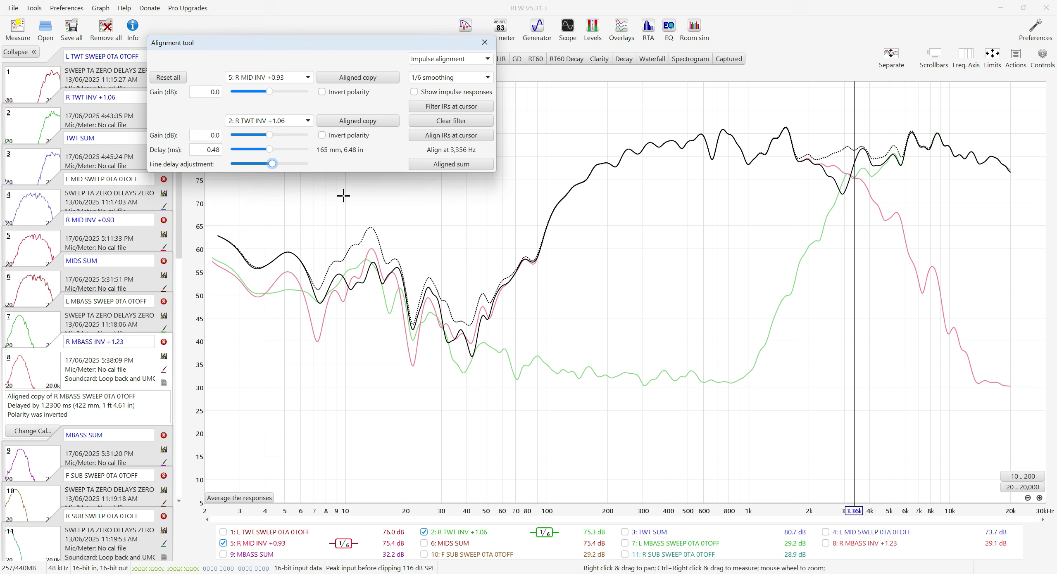
key(Left)
key(Left)
key(Left)
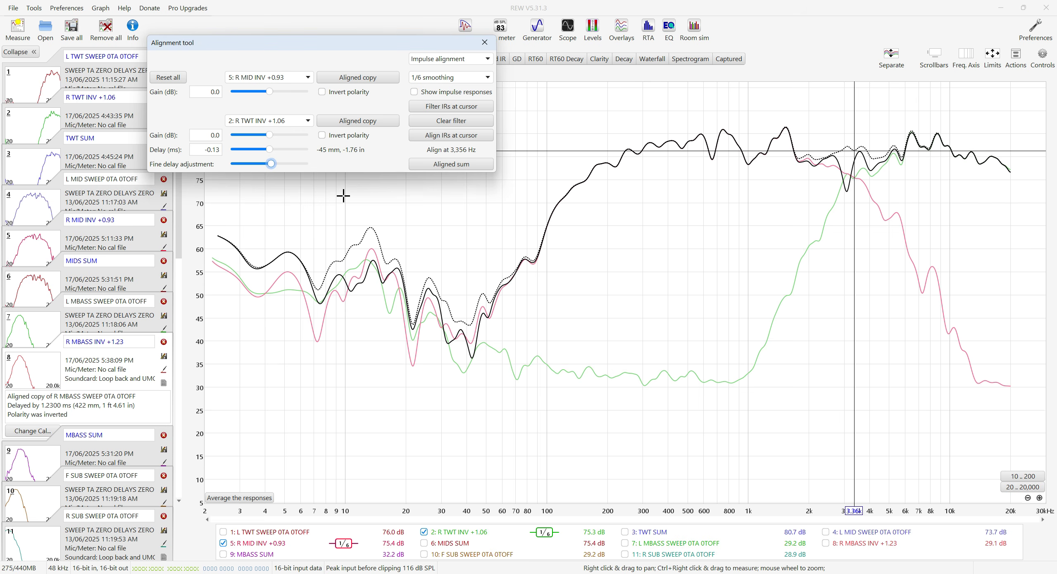
key(Left)
key(Left)
key(Left)
key(Left)
key(Left)
key(Left)
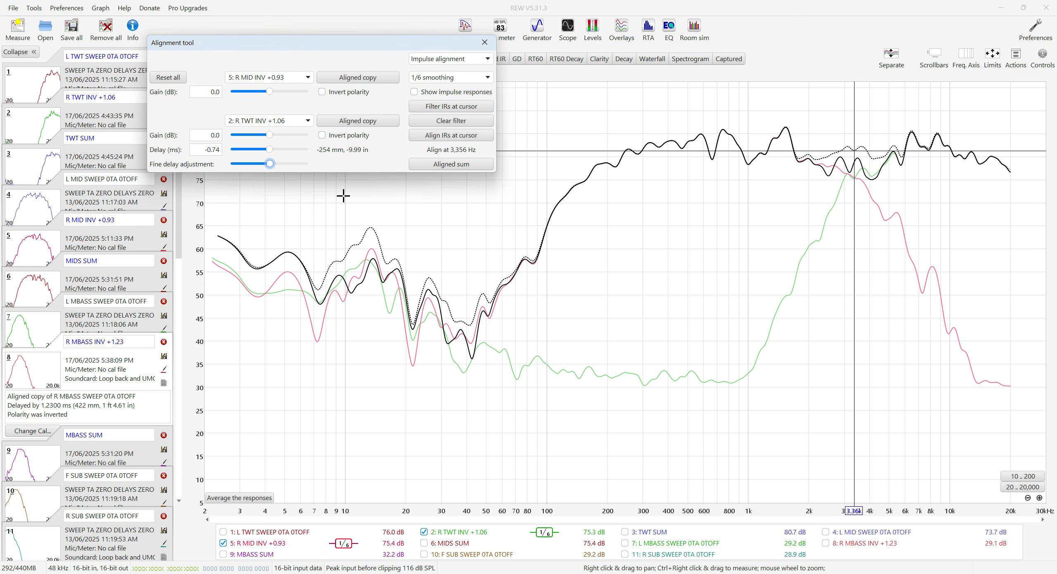
key(Left)
key(Left)
key(Left)
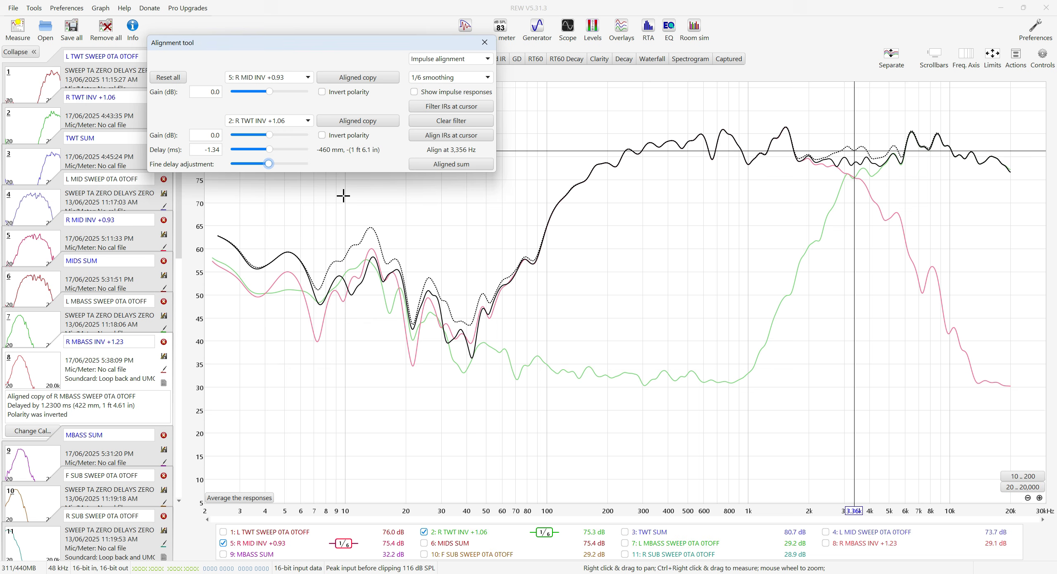
Continue fine-lowering the R TWT INV +1.06 delay to -3.61 ms, comparing the summed response at the crossover.
key(Left)
key(Left)
key(Left)
key(Left)
key(Left)
key(Left)
key(Left)
key(Left)
key(Left)
key(Left)
key(Left)
key(Left)
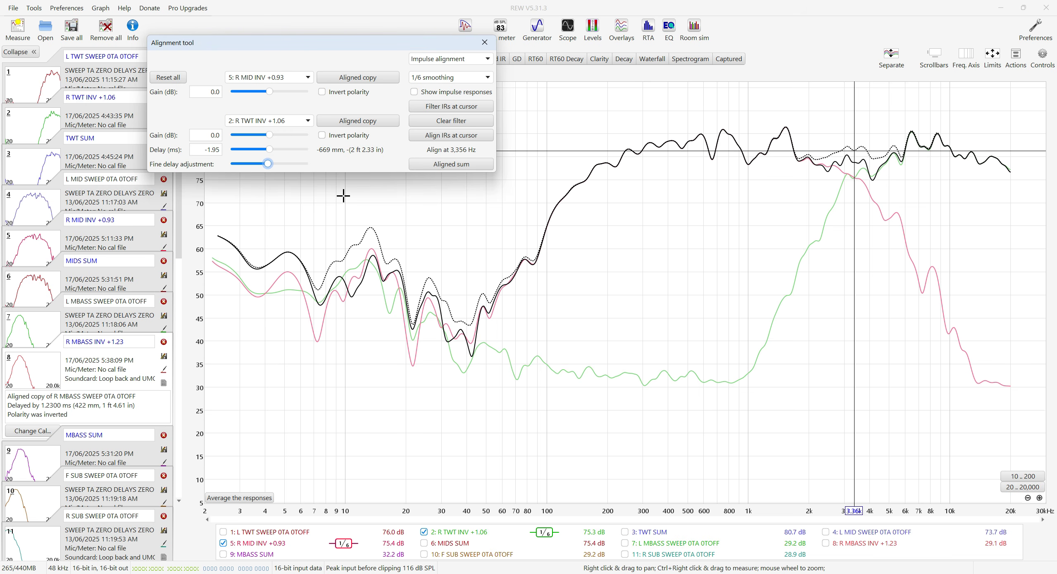
key(Left)
key(Left)
key(Left)
key(Left)
key(Left)
key(Left)
key(Left)
key(Left)
key(Left)
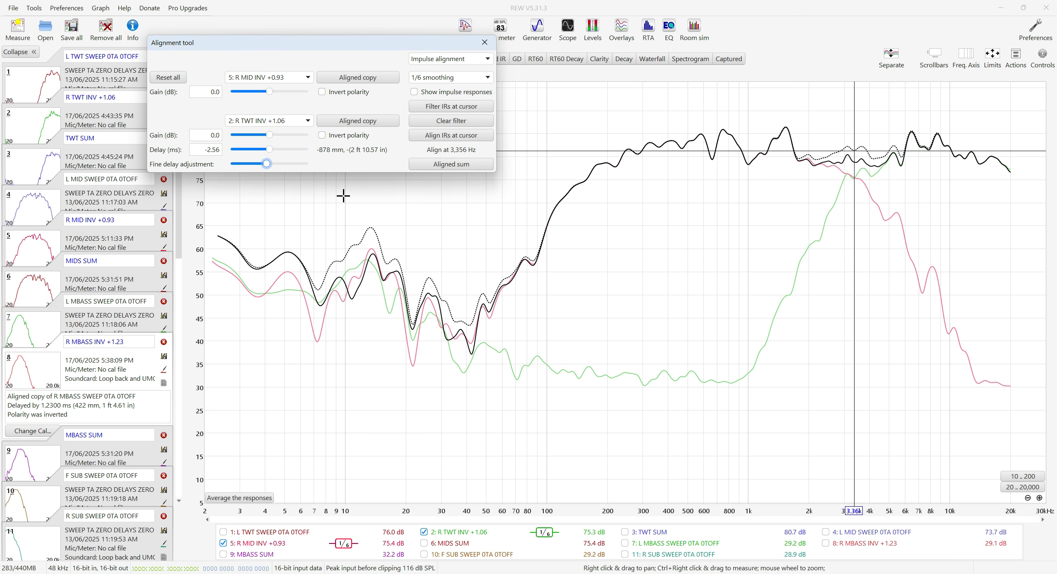
key(Left)
key(Left)
key(Left)
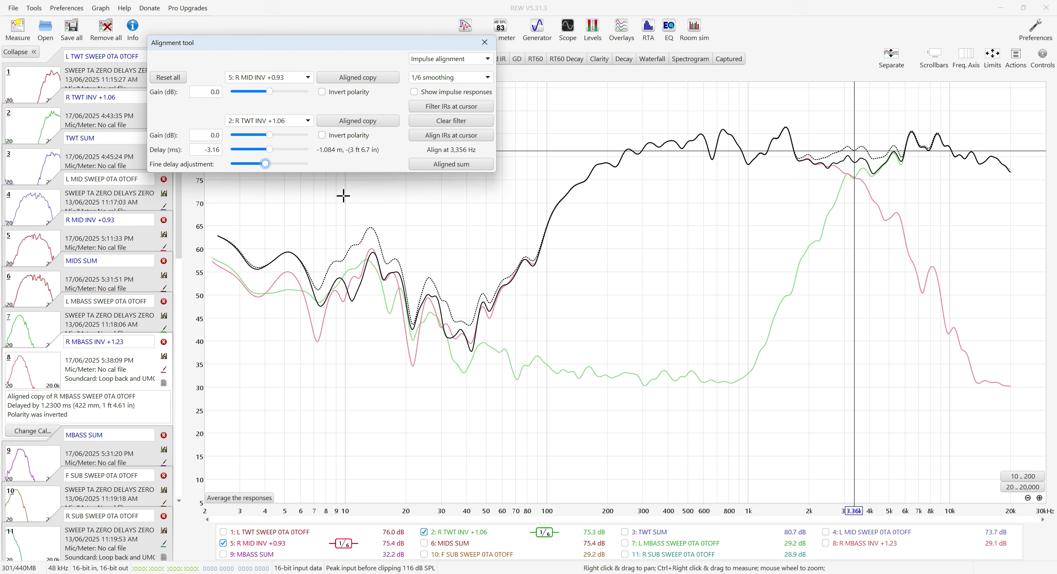
key(Left)
key(Left)
key(Left)
key(Left)
key(Left)
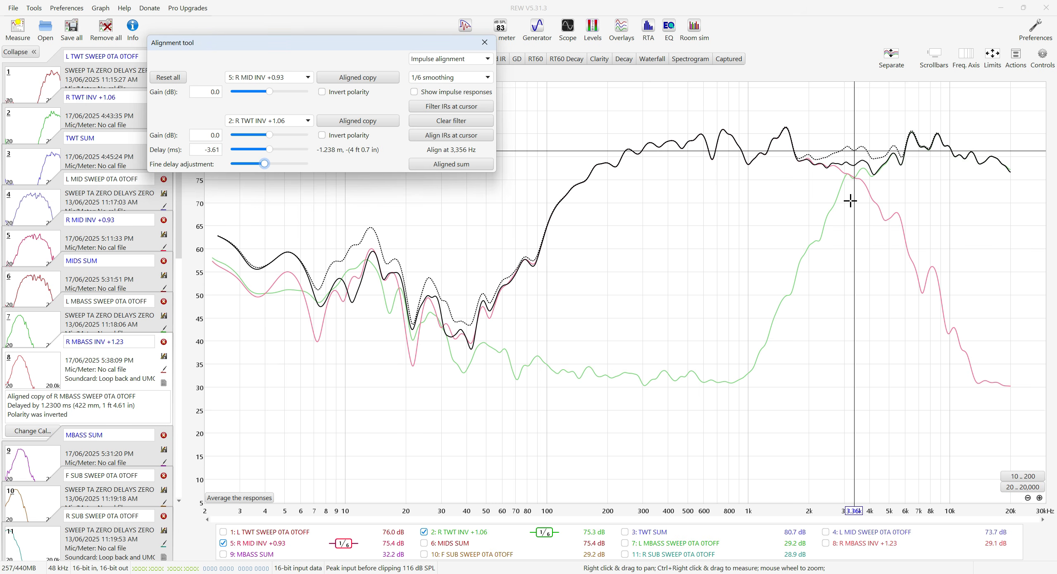
Place the graph cursor at 3.23 kHz where the right tweeter and mid traces cross, and keep the alignment tool clear of that region.
click(854, 166)
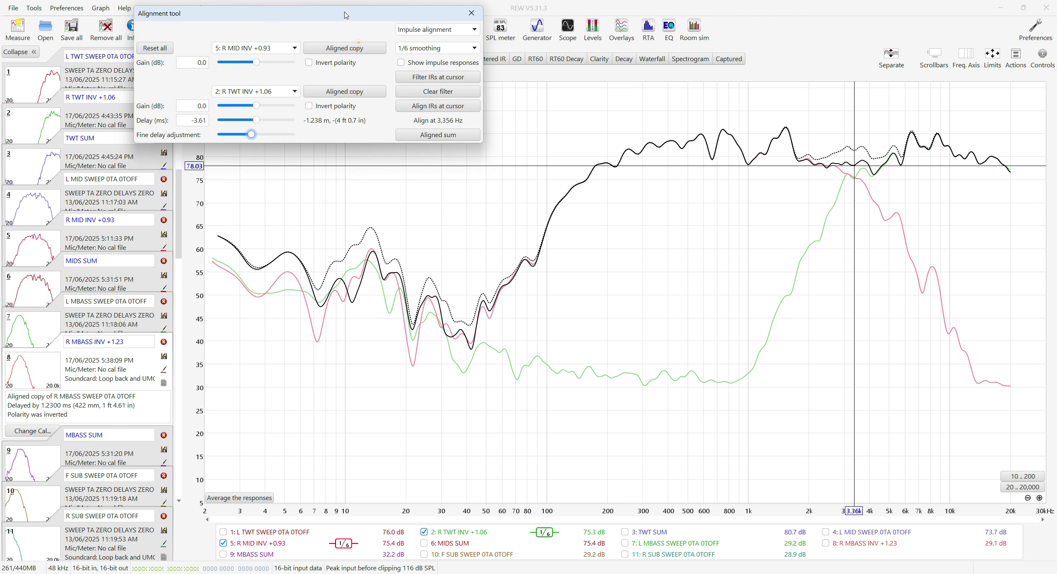
click(854, 177)
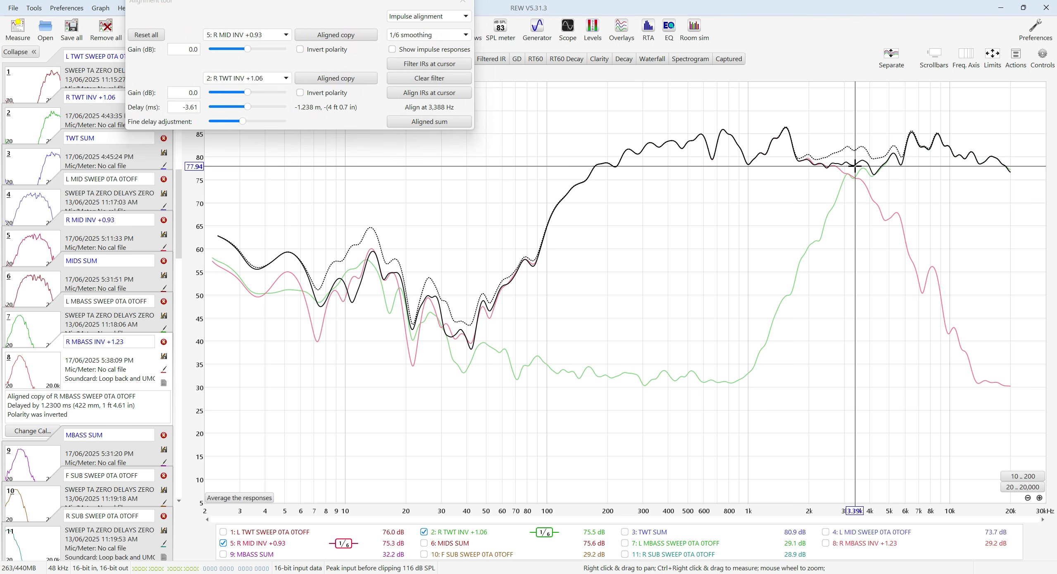
click(852, 176)
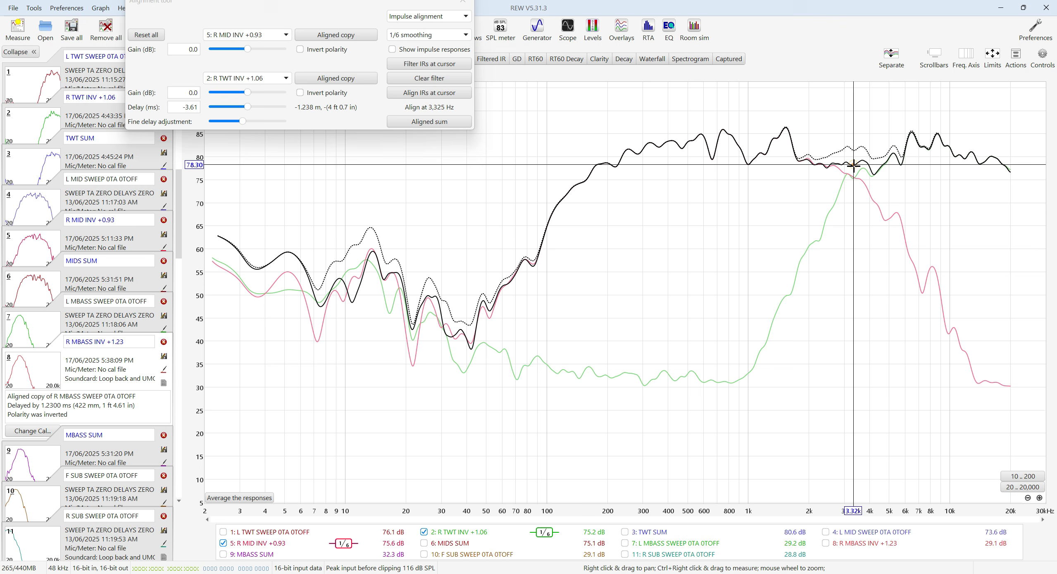
click(851, 176)
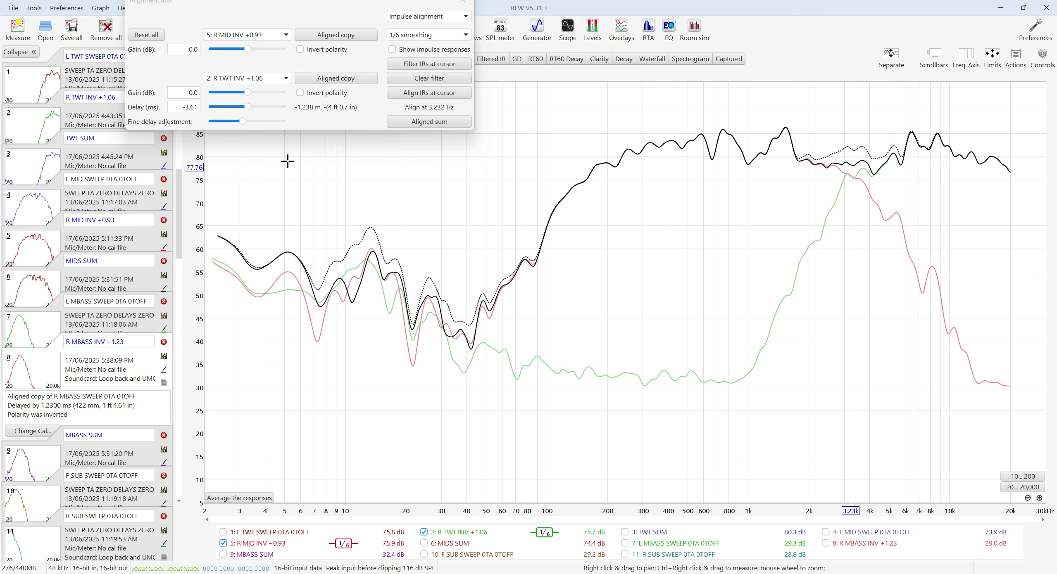
click(318, 11)
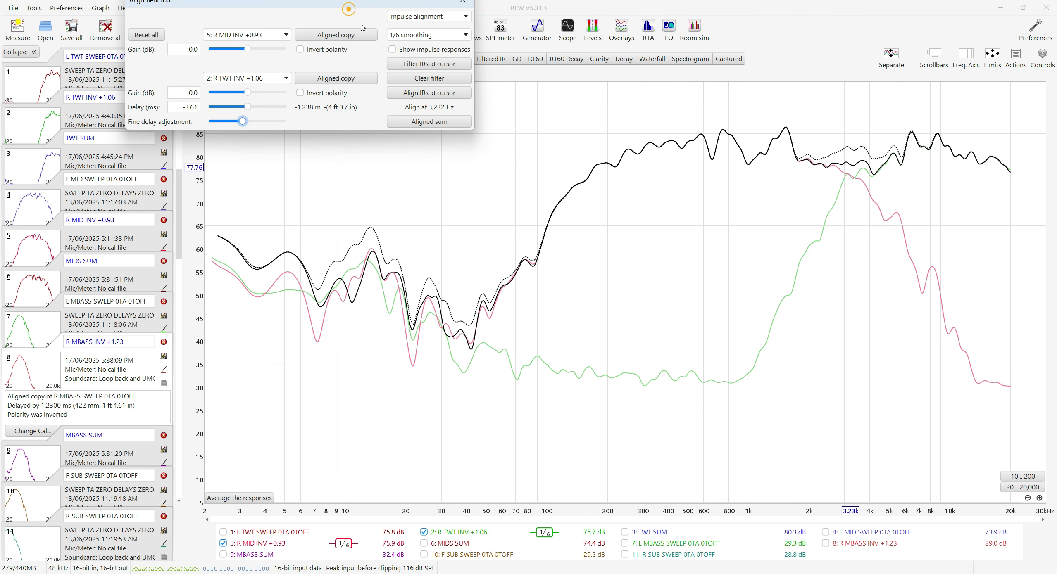
drag(379, 8, 470, 60)
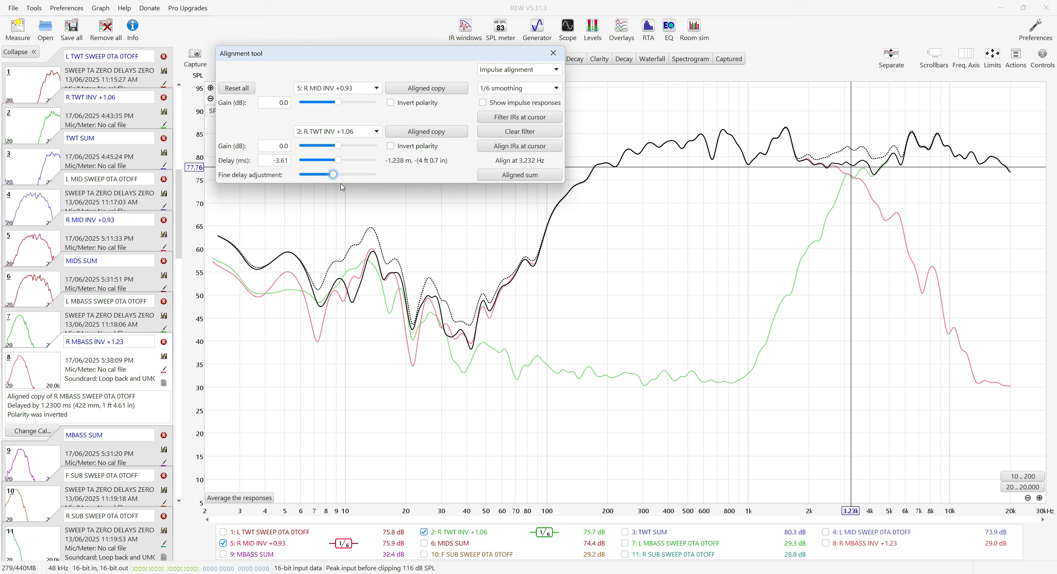
Raise the R TWT INV +1.06 delay to 1.29 ms with fine adjustment, comparing the sum at the new crossover point.
mouse_move(334, 175)
mouse_down()
mouse_move(345, 176)
mouse_move(342, 188)
mouse_up()
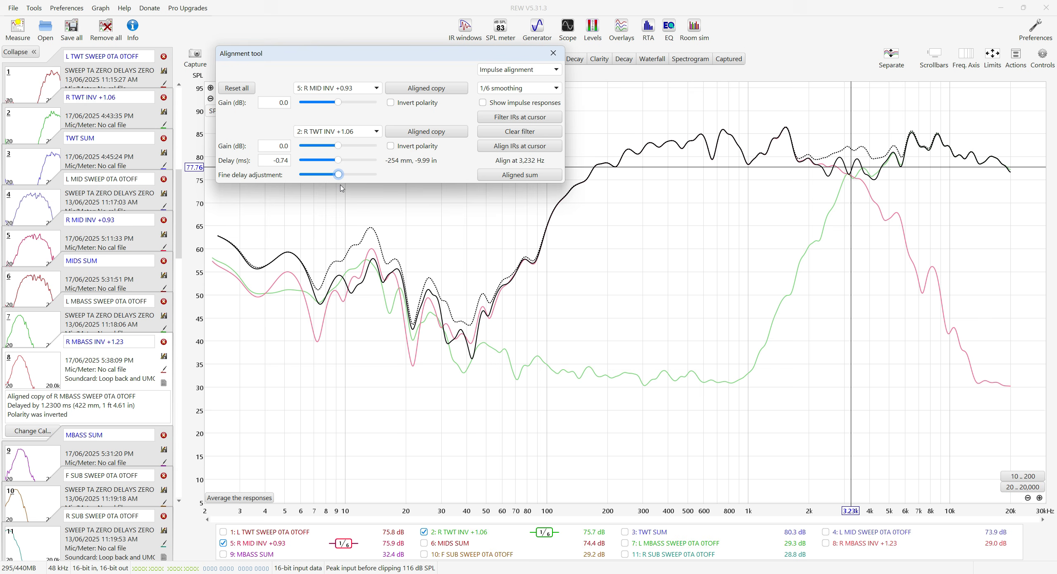
drag(342, 188, 342, 188)
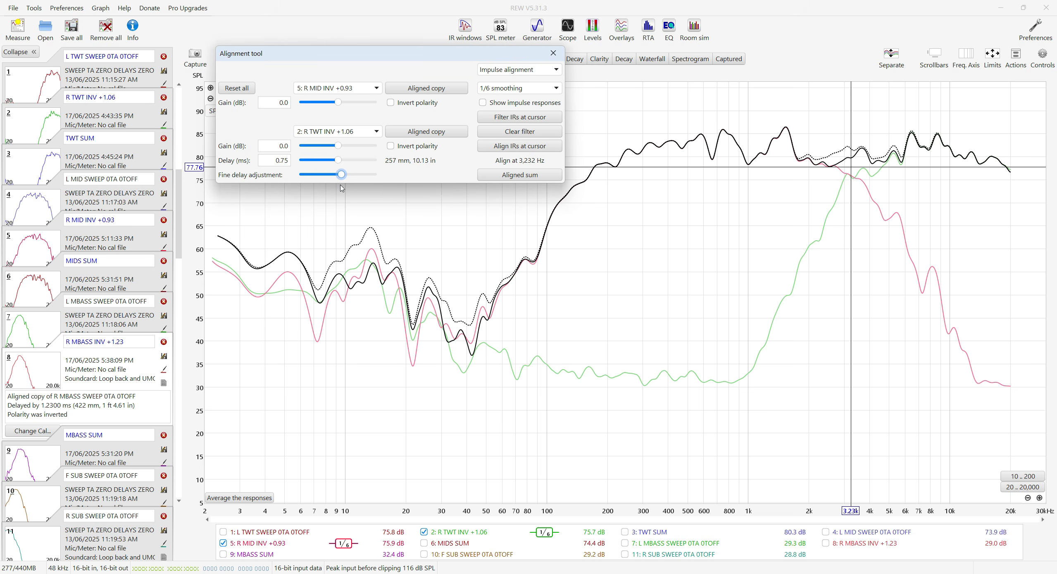
drag(341, 188, 341, 188)
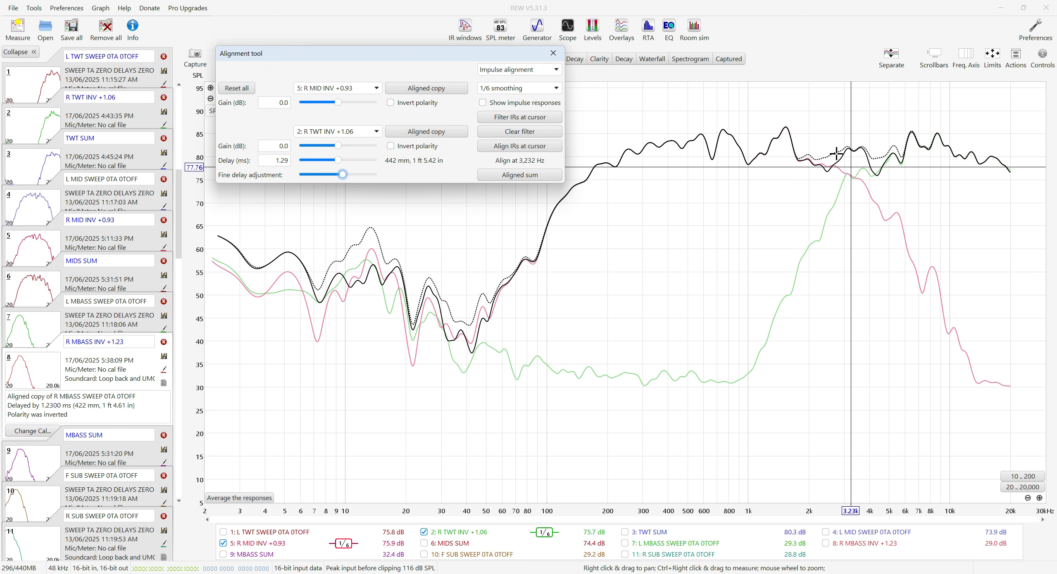
Fine-adjust the R TWT INV +1.06 delay down to 0.71 ms, comparing the summed response around 3.23 kHz.
key(Left)
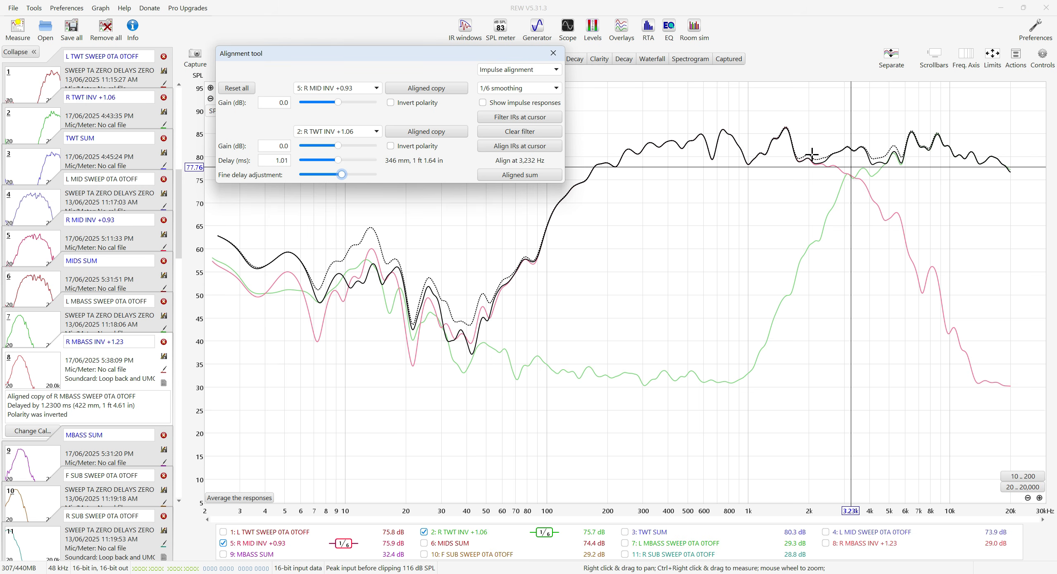
key(Left)
key(Left)
key(Left)
key(Left)
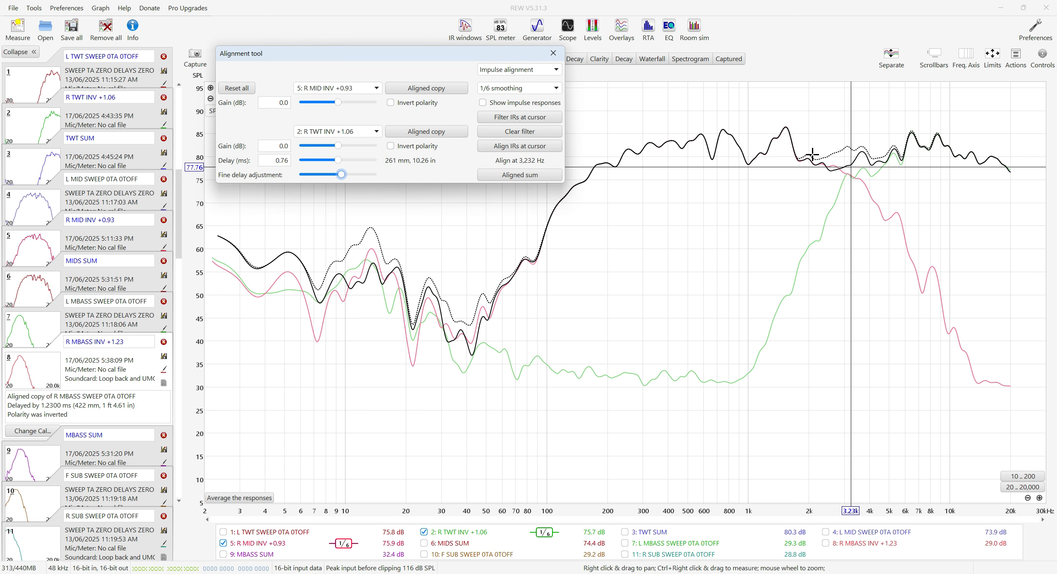
key(Right)
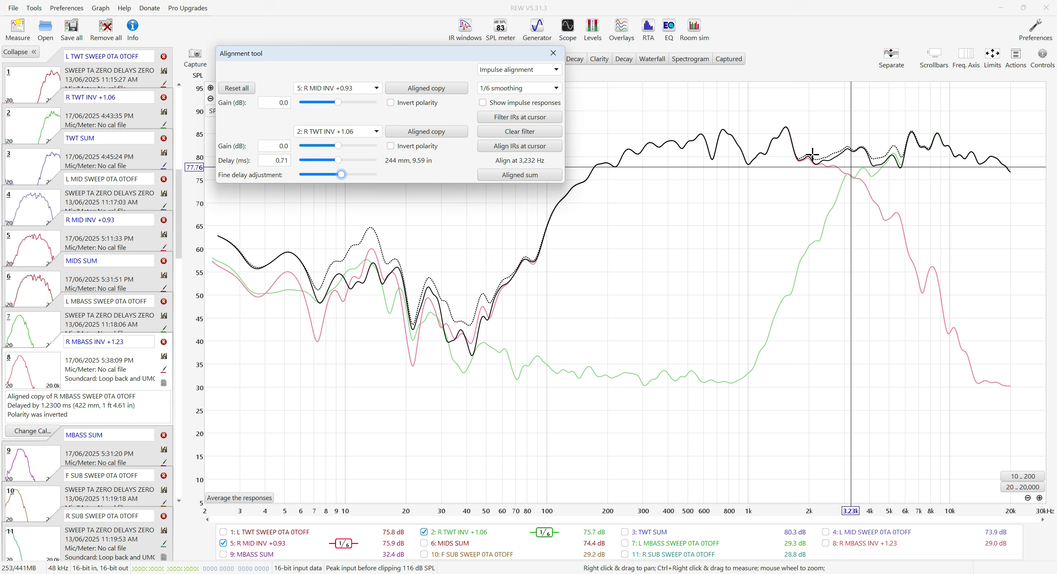
Fine-tune the R TWT INV +1.06 delay down and up around the best summation, settling on 1.01 ms.
key(Left)
key(Left)
key(Left)
key(Left)
key(Left)
key(Left)
key(Left)
key(Left)
key(Left)
key(Left)
key(Right)
key(Right)
key(Right)
key(Right)
key(Right)
key(Left)
key(Right)
key(Right)
key(Right)
key(Right)
key(Right)
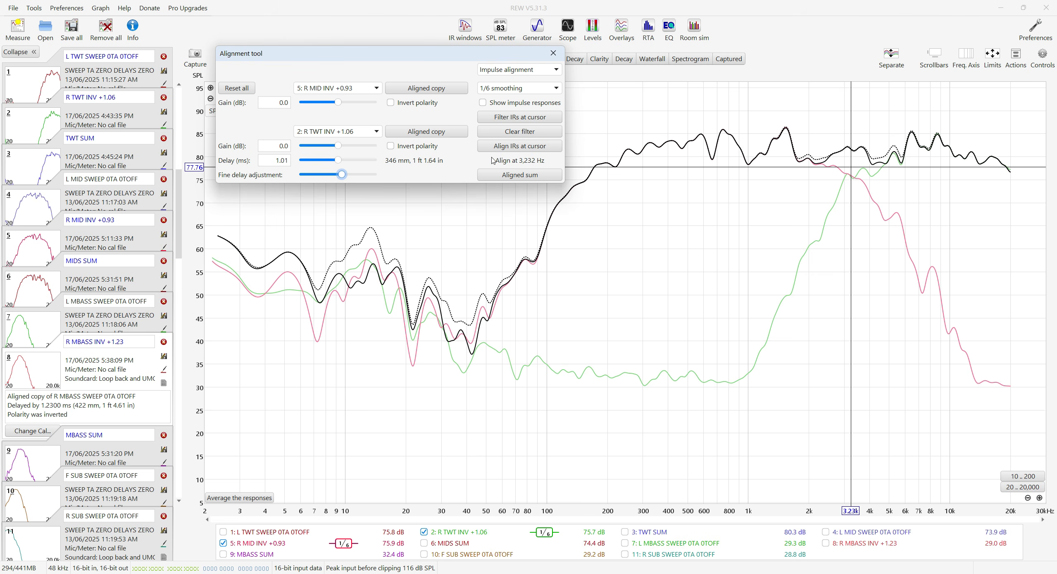
Invert the polarity of R TWT INV +1.06 to check for cancellation at the crossover, and restore it.
click(390, 146)
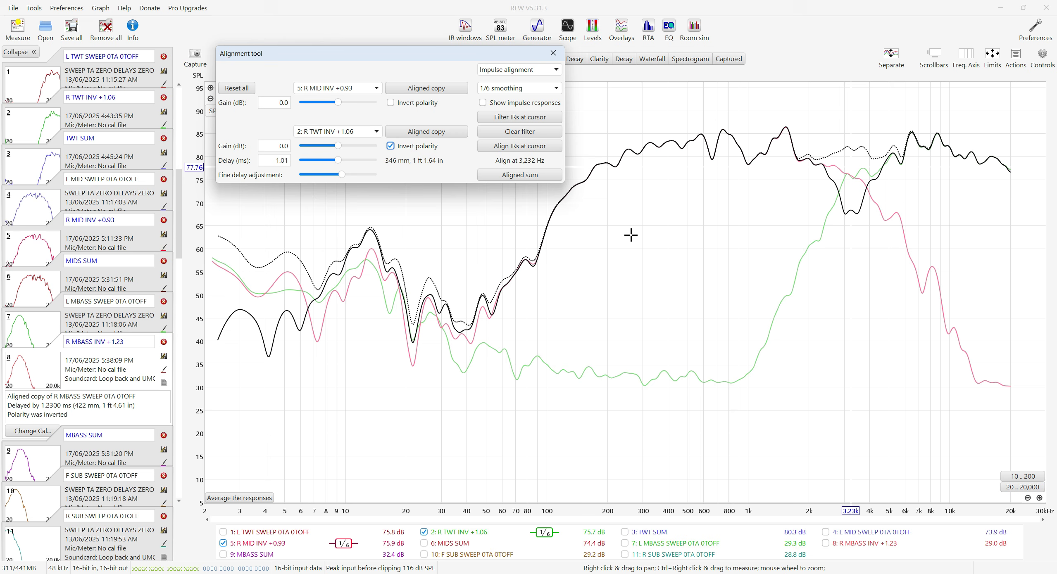
click(391, 146)
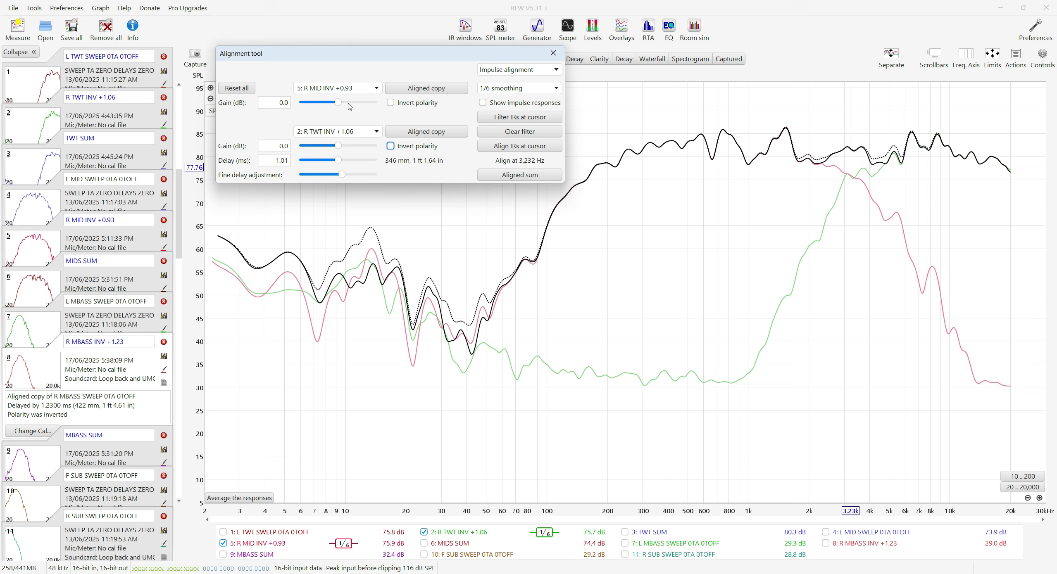
Load L MBASS SWEEP 0TA 0TOFF and L MID SWEEP 0TA 0TOFF into the alignment tool, moving its window clear of the graph.
click(378, 88)
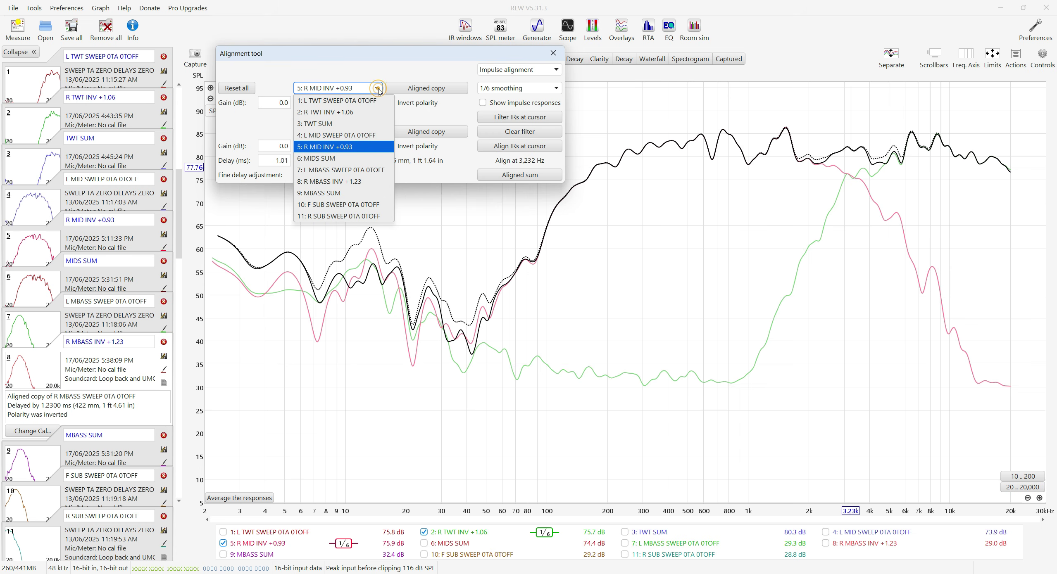
click(329, 174)
click(374, 131)
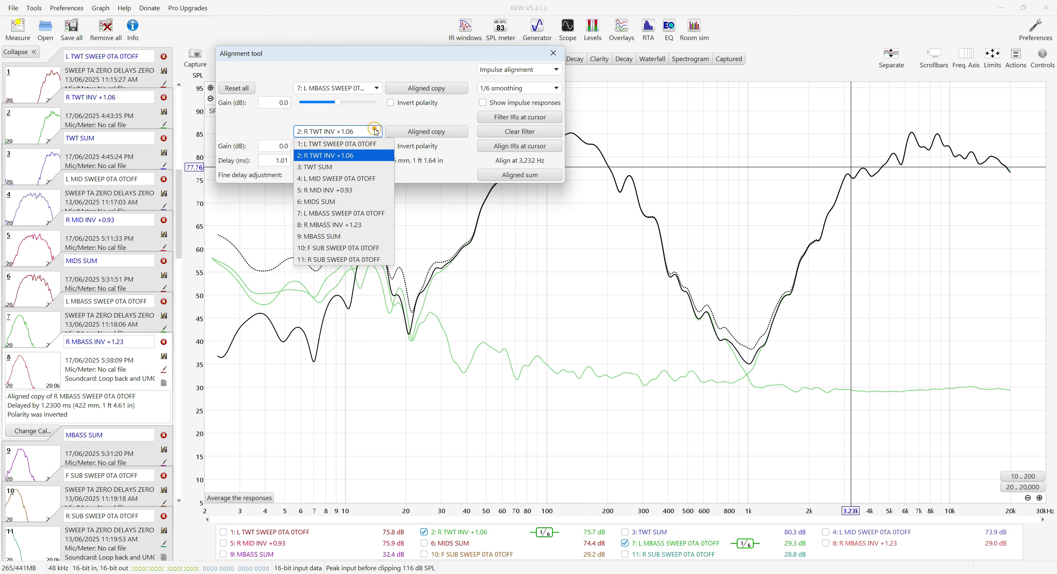
click(338, 182)
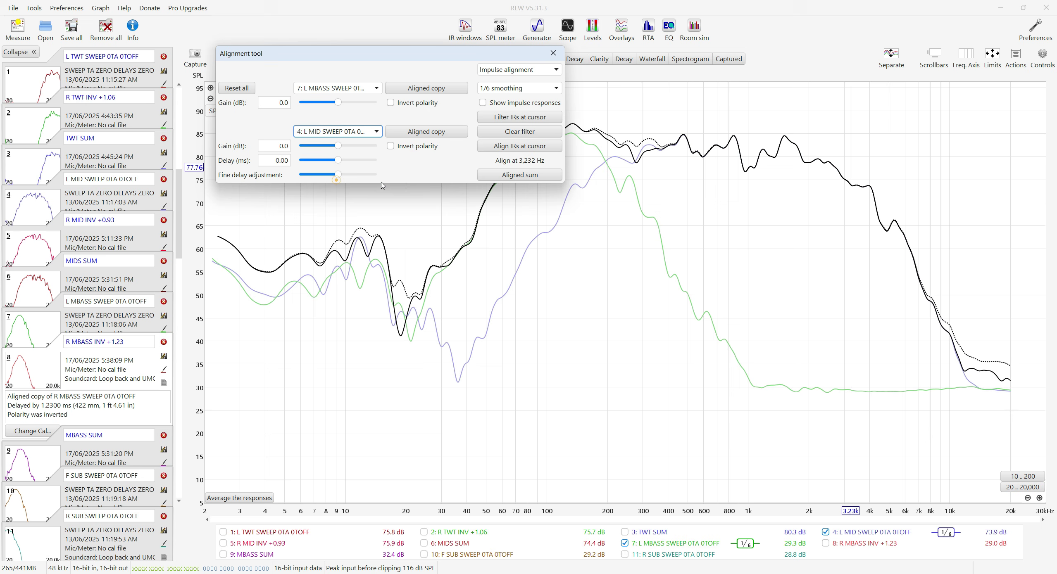
drag(498, 55, 270, 45)
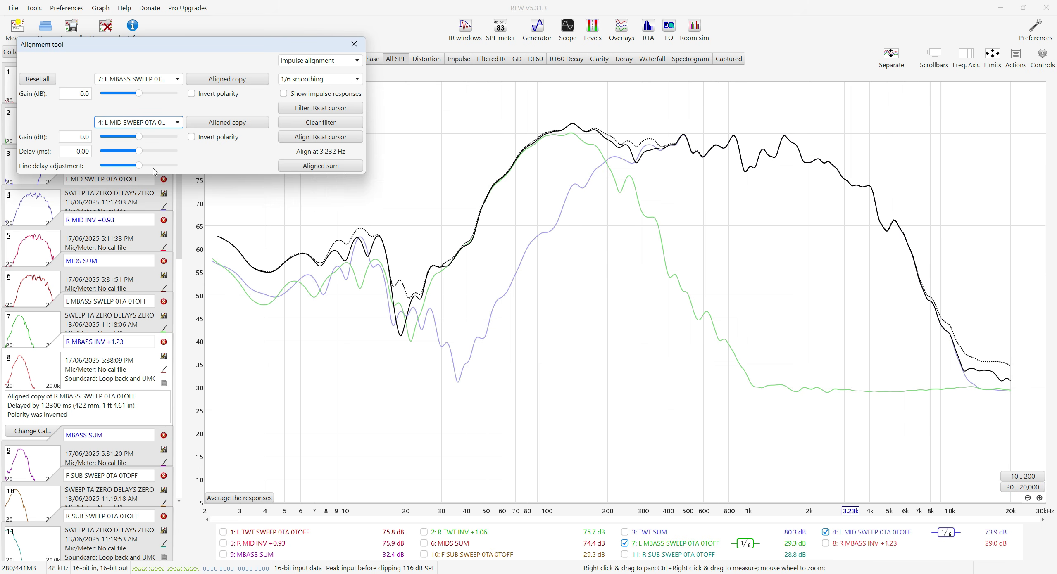
Sweep the L MID SWEEP delay coarsely down to -32.00 ms, comparing the summed response with L MBASS SWEEP.
drag(141, 155, 145, 154)
key(Left)
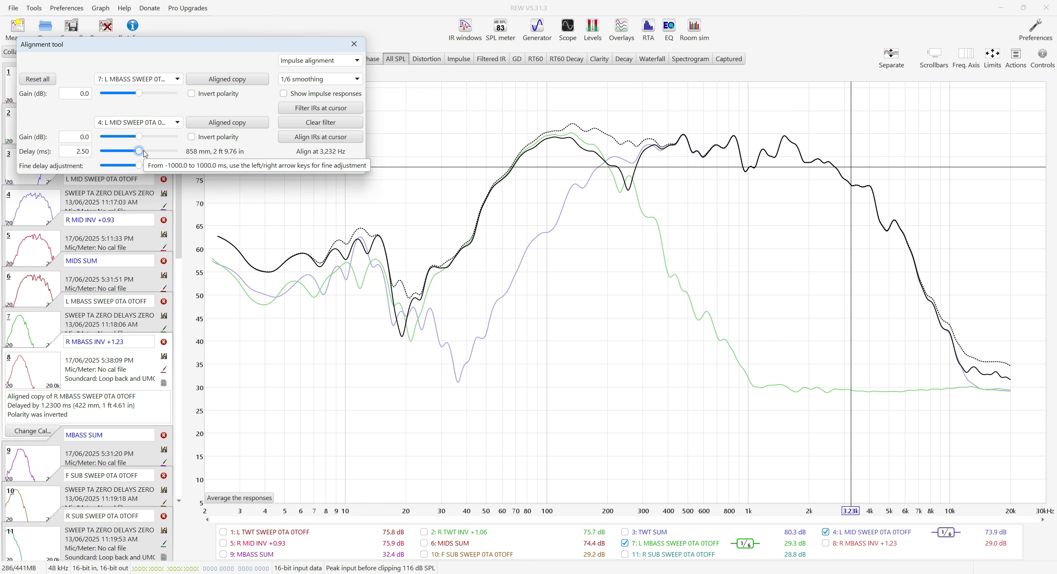
key(Right)
key(Left)
key(Left)
key(Left)
key(Left)
key(Left)
key(Left)
key(Left)
key(Left)
key(Left)
key(Left)
key(Left)
key(Left)
key(Left)
key(Left)
key(Left)
key(Left)
key(Left)
key(Left)
key(Left)
key(Left)
key(Left)
key(Left)
key(Left)
key(Left)
key(Left)
key(Left)
key(Left)
key(Left)
key(Left)
key(Left)
key(Left)
key(Left)
key(Left)
key(Left)
key(Left)
key(Left)
key(Left)
key(Left)
key(Left)
key(Left)
key(Left)
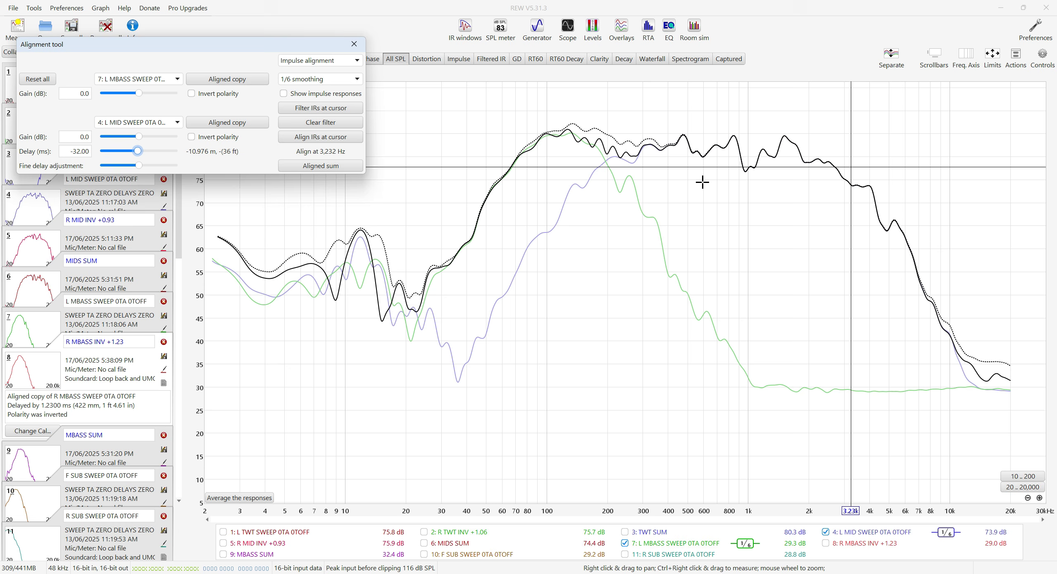
Sweep the L MID SWEEP delay coarsely up to 14.00 ms, comparing the sum, and reset the delay to 0.
key(Right)
key(Right)
key(Right)
key(Right)
key(Right)
key(Right)
key(Right)
key(Right)
key(Right)
key(Right)
key(Right)
key(Right)
key(Right)
key(Right)
key(Right)
key(Right)
key(Right)
key(Right)
key(Right)
key(Right)
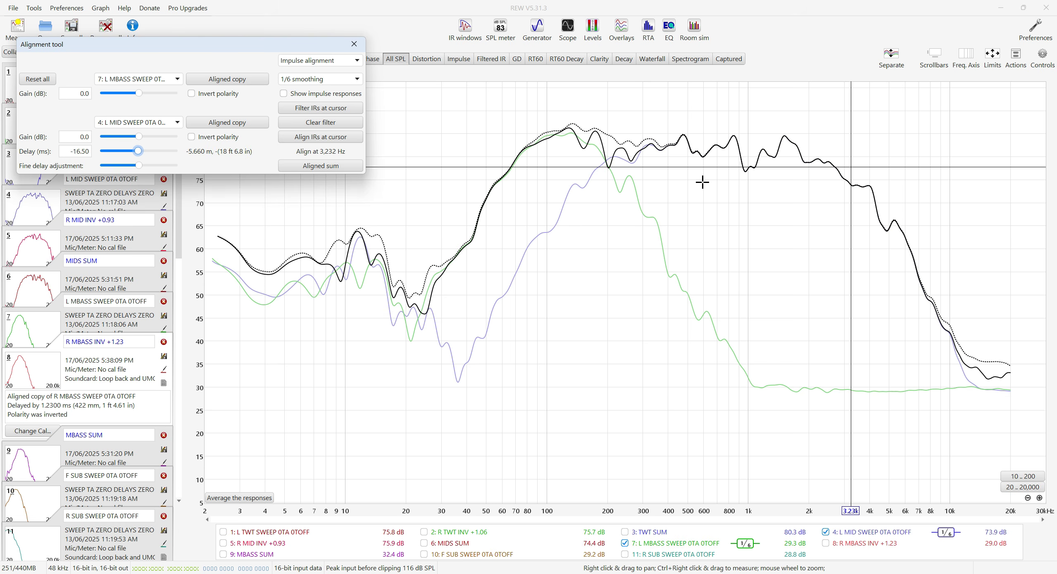
key(Right)
key(Right)
key(Right)
key(Right)
key(Right)
key(Right)
key(Right)
key(Right)
key(Right)
key(Right)
key(Right)
key(Right)
key(Right)
key(Right)
key(Right)
key(Right)
key(Right)
key(Right)
key(Right)
key(Right)
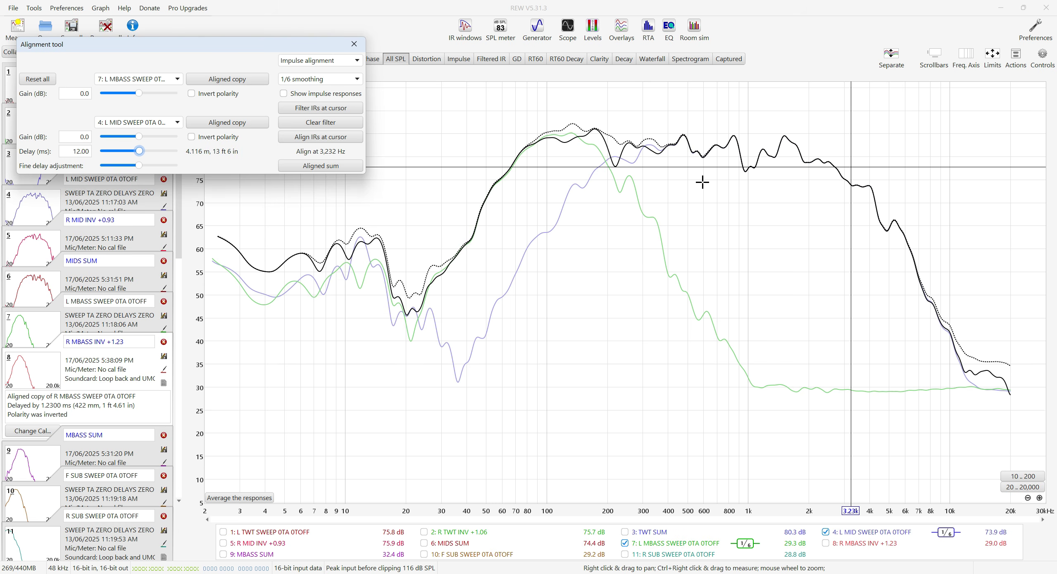
key(Right)
key(Right)
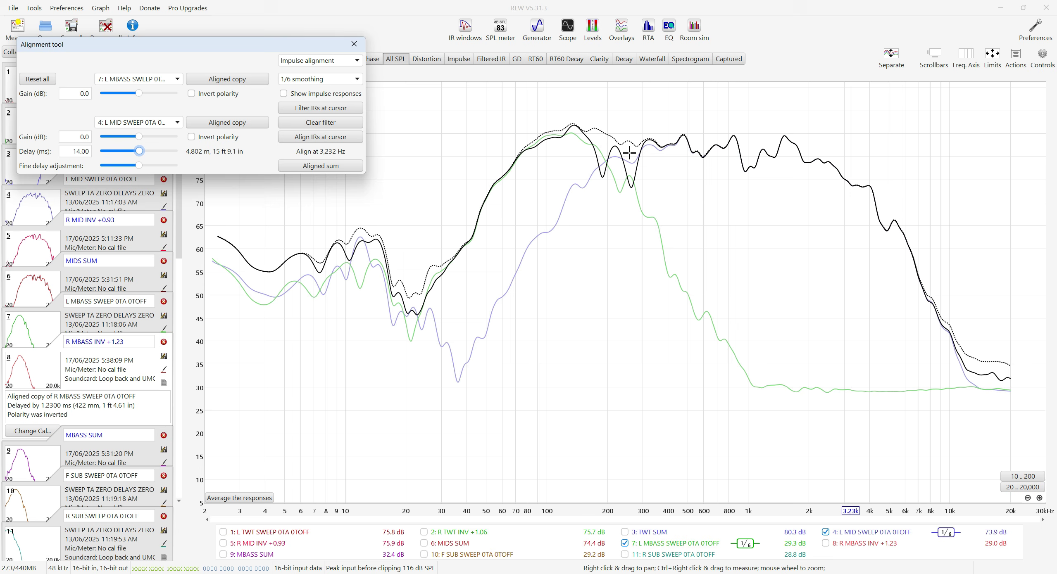
double_click(74, 151)
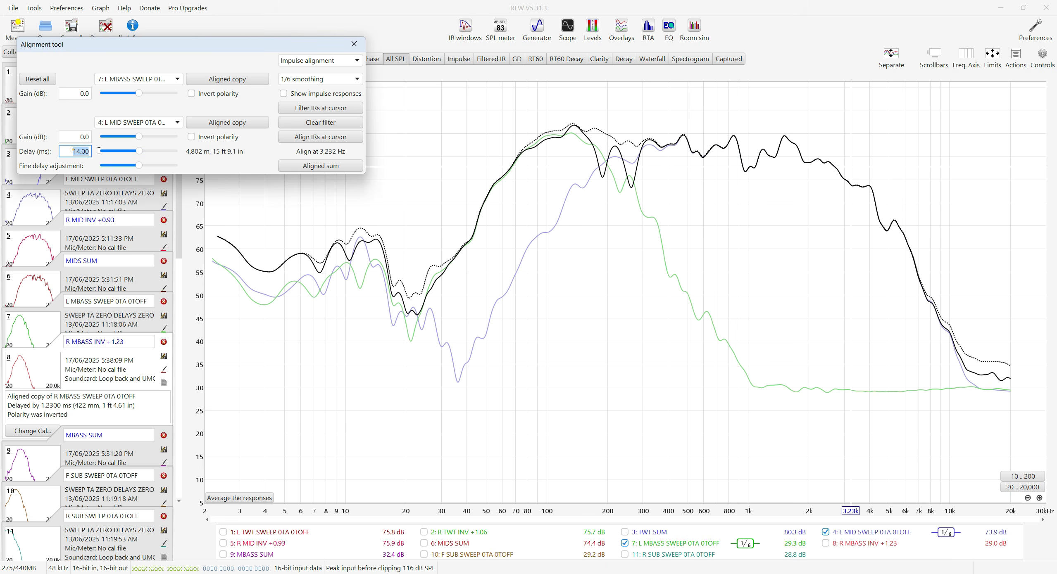
text(0)
Raise the L MID SWEEP delay to 3.96 ms with fine adjustment, comparing the sum around the midbass crossover.
click(139, 166)
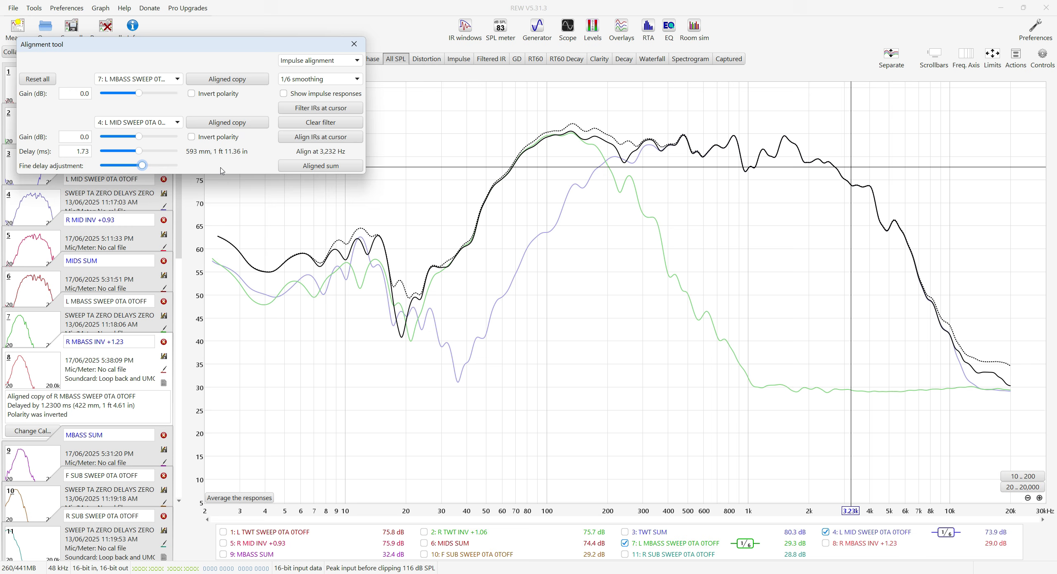
key(Right)
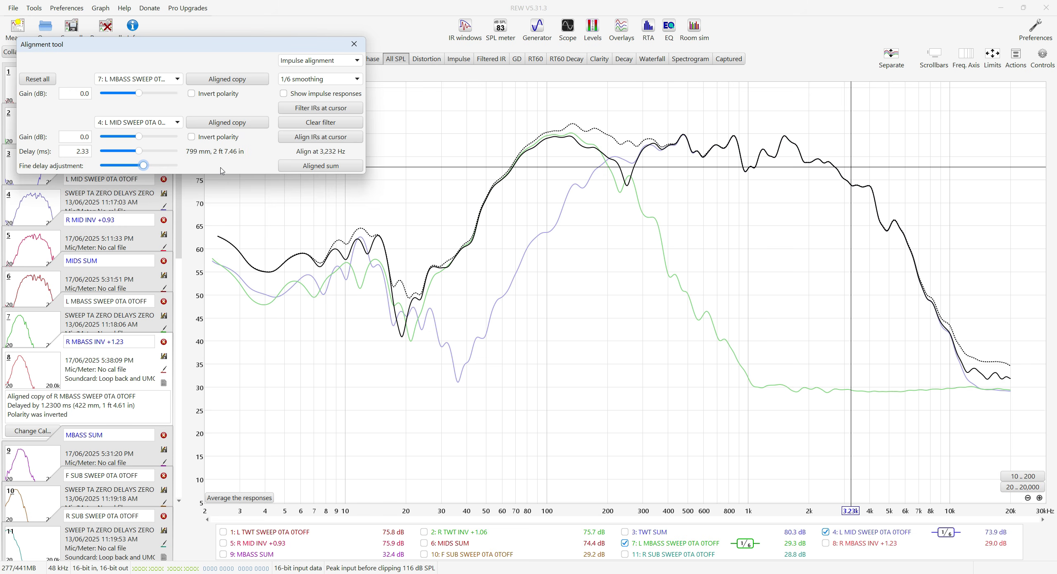
key(Right)
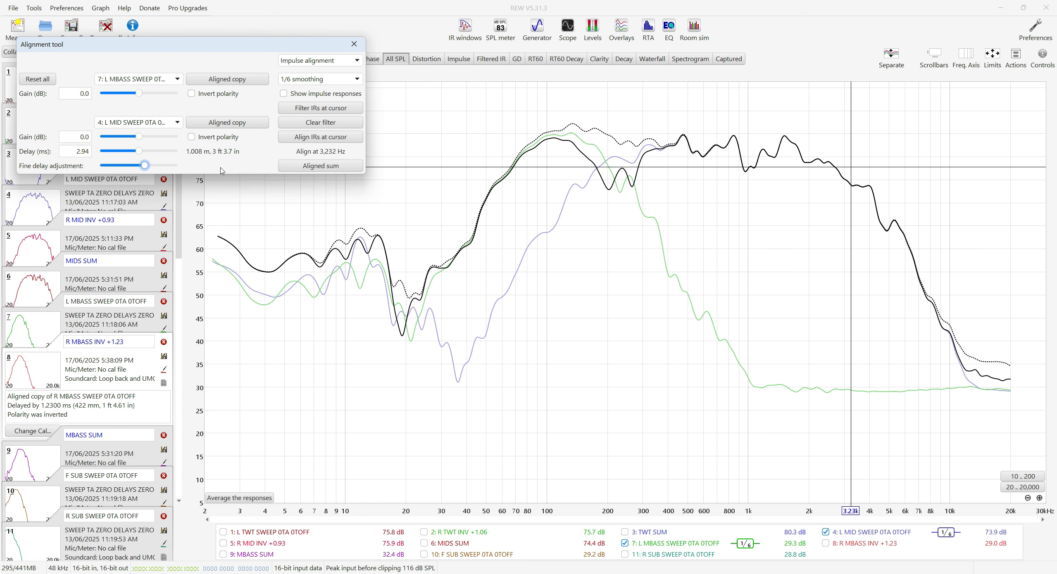
key(Right)
key(Right)
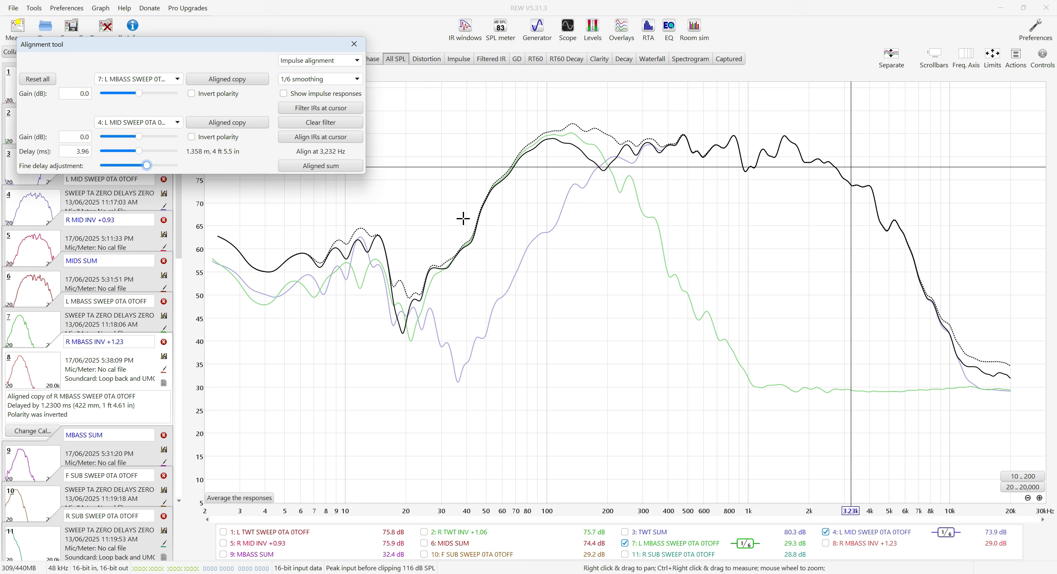
Fine-adjust the L MID SWEEP delay down to 0.65 ms for the best summation with L MBASS SWEEP.
key(Left)
key(Left)
key(Left)
key(Left)
key(Left)
key(Left)
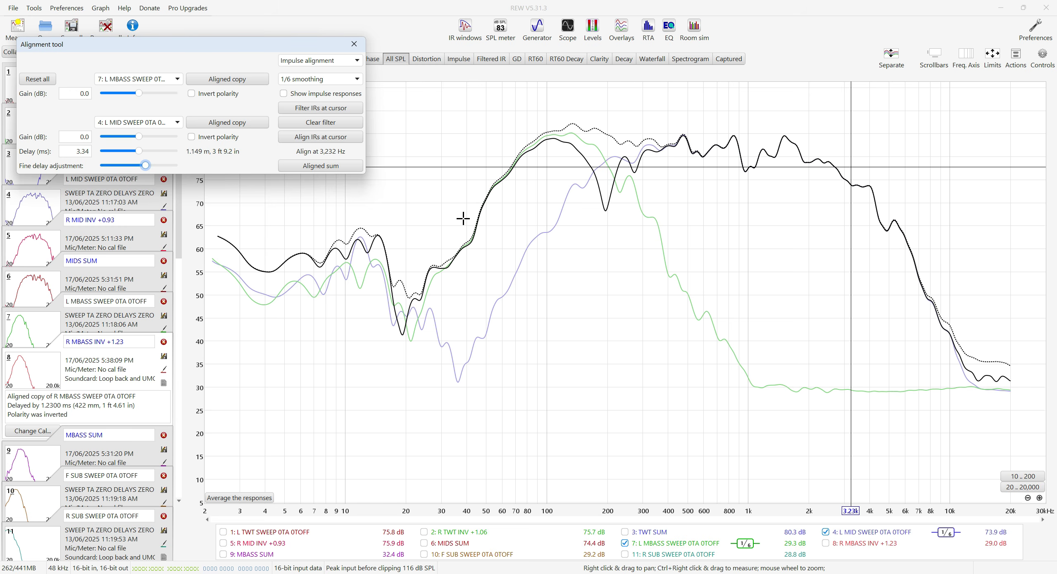
key(Left)
key(Left)
key(Left)
key(Left)
key(Left)
key(Left)
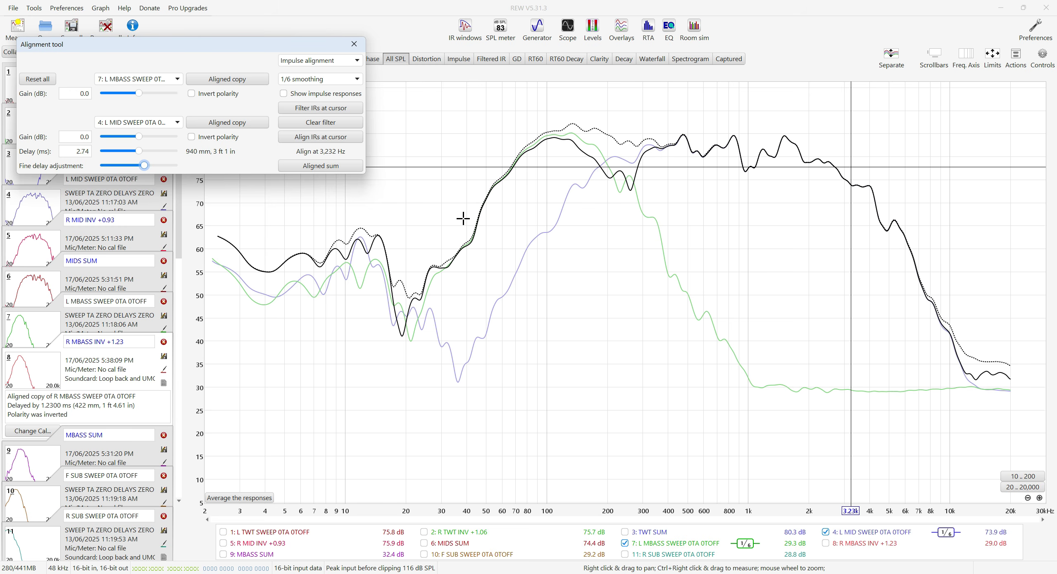
key(Left)
key(Left)
key(Left)
key(Left)
key(Left)
key(Left)
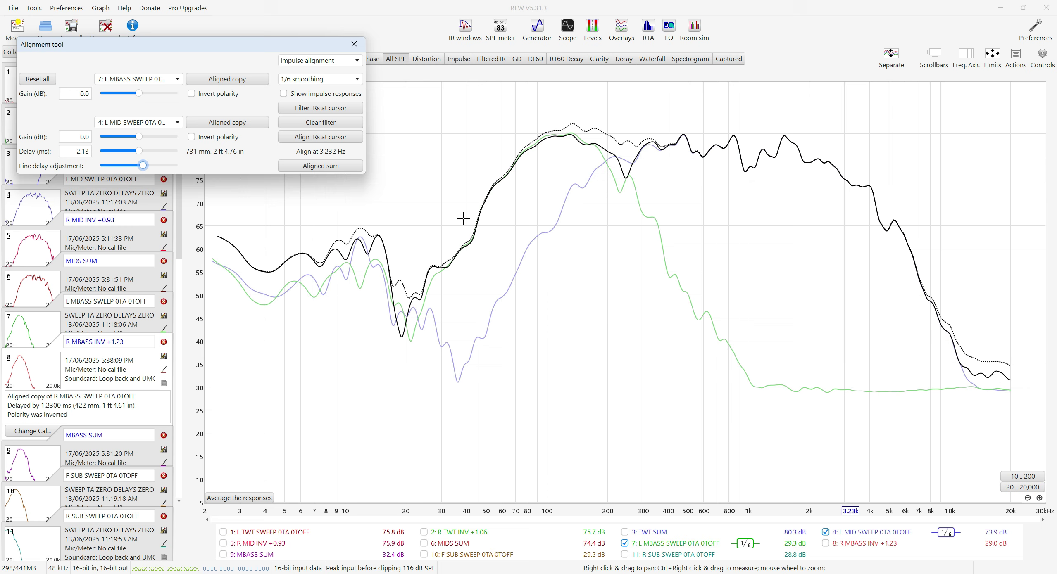
key(Left)
key(Left)
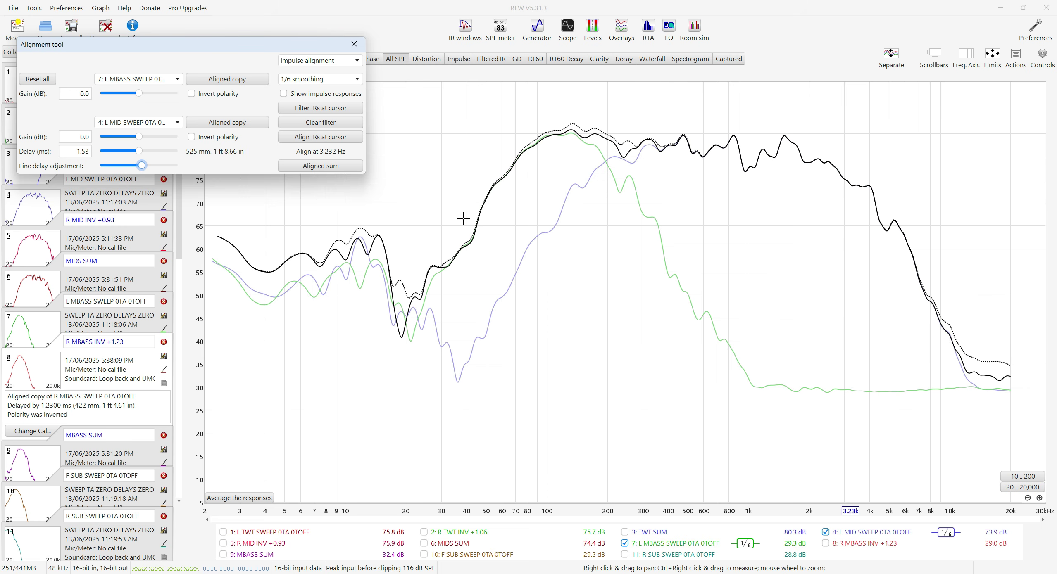
key(Left)
key(Left)
key(Left)
key(Left)
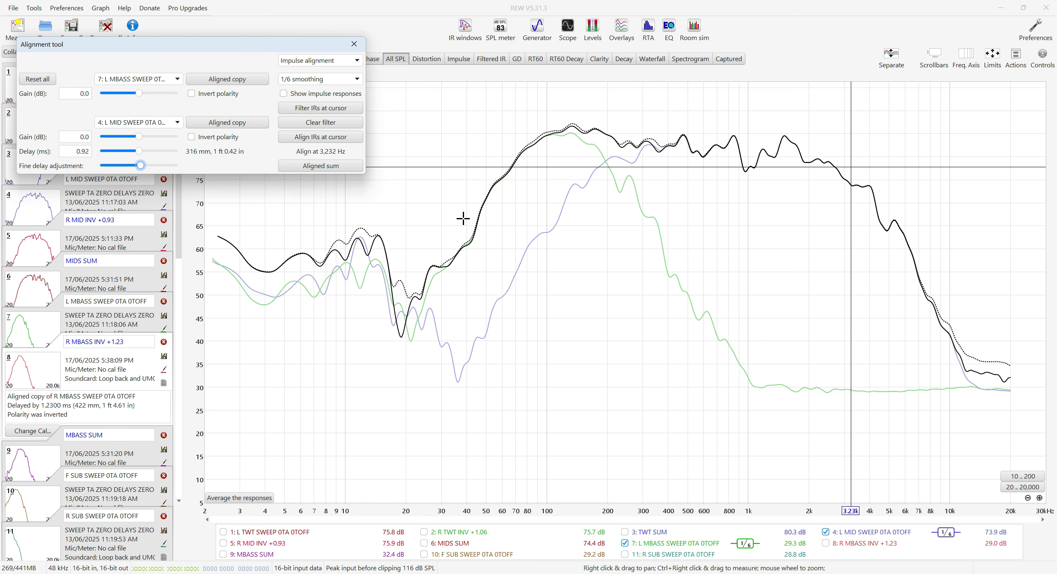
key(Left)
key(Left)
key(Left)
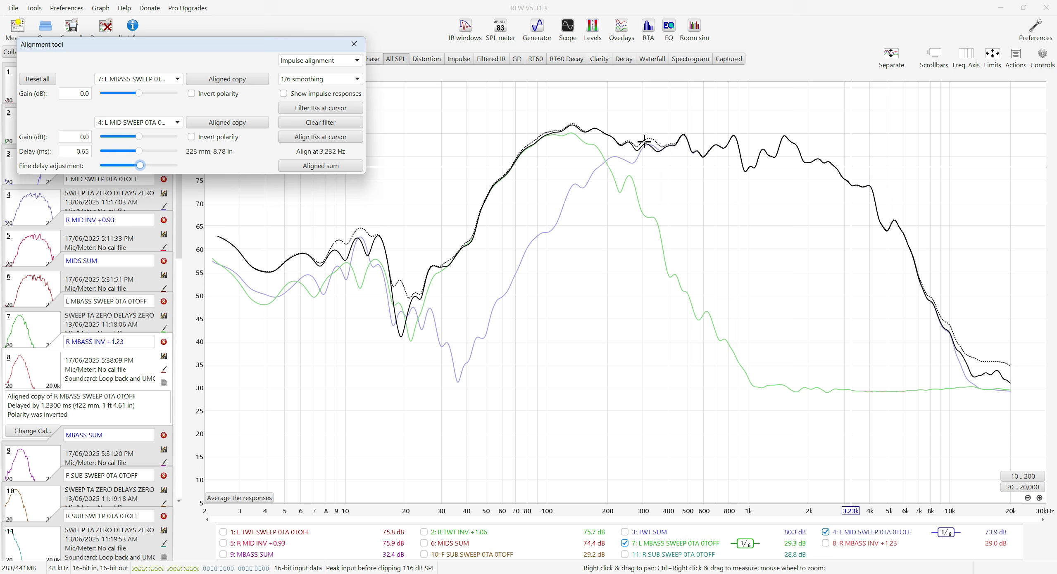
Examine the summed response between about 102 Hz and 317 Hz with the graph cursor.
click(551, 135)
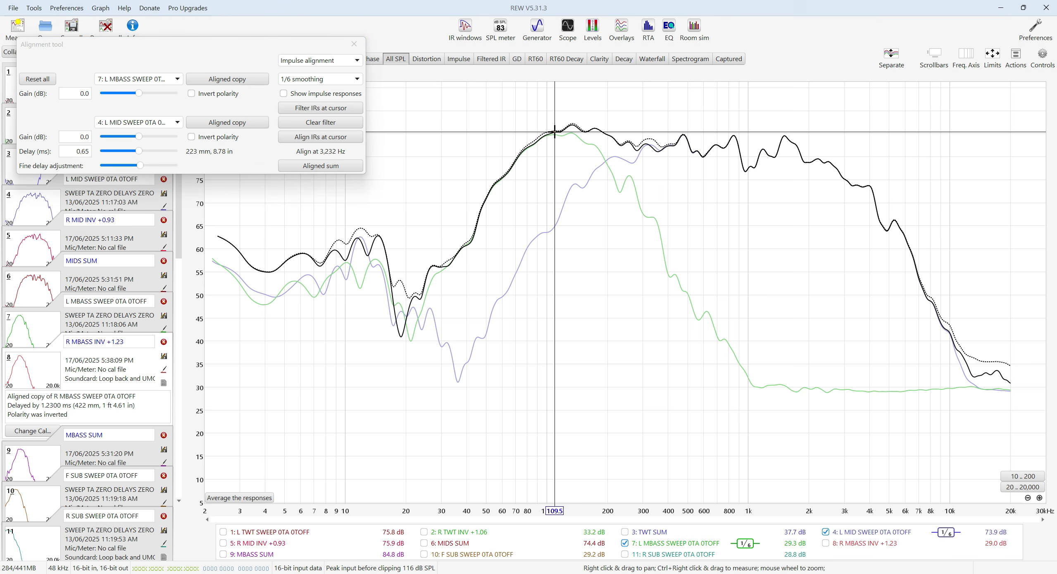
click(647, 141)
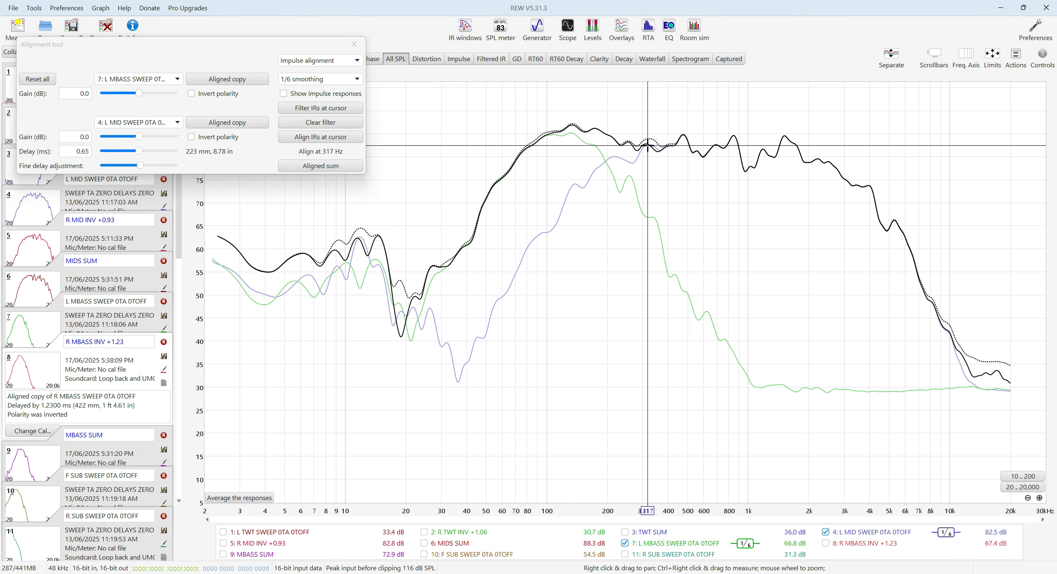
click(550, 135)
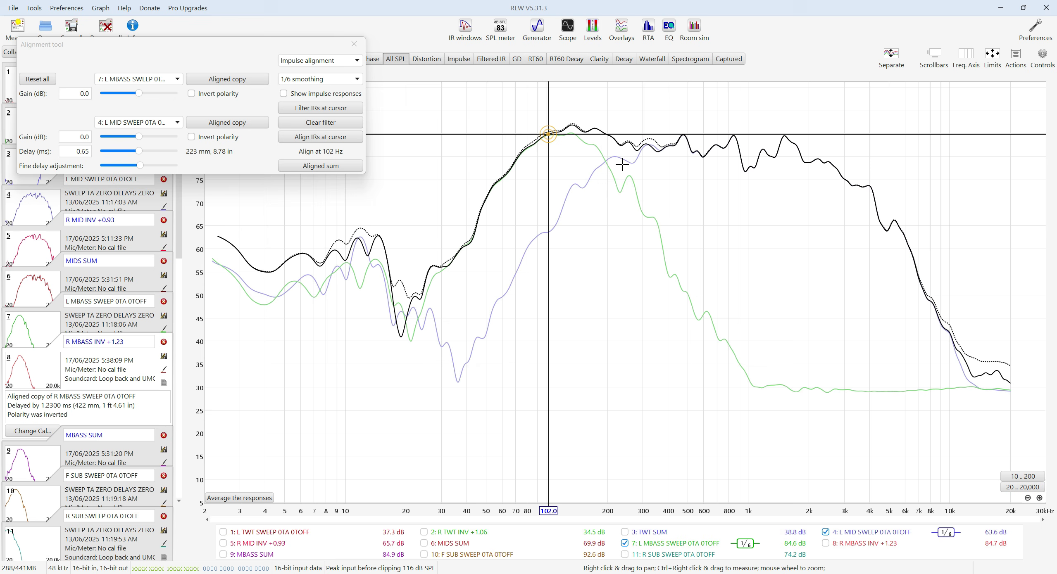
click(648, 142)
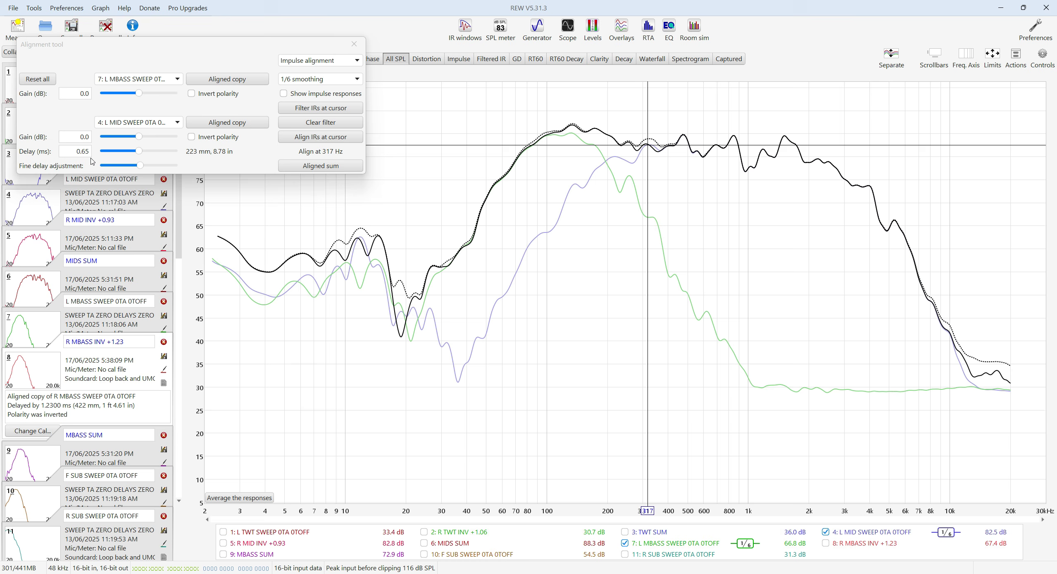
Create aligned copies of the L MID and L MBASS sweeps, and rename the mid copy L MID SWEEP +0.65.
click(234, 127)
click(229, 76)
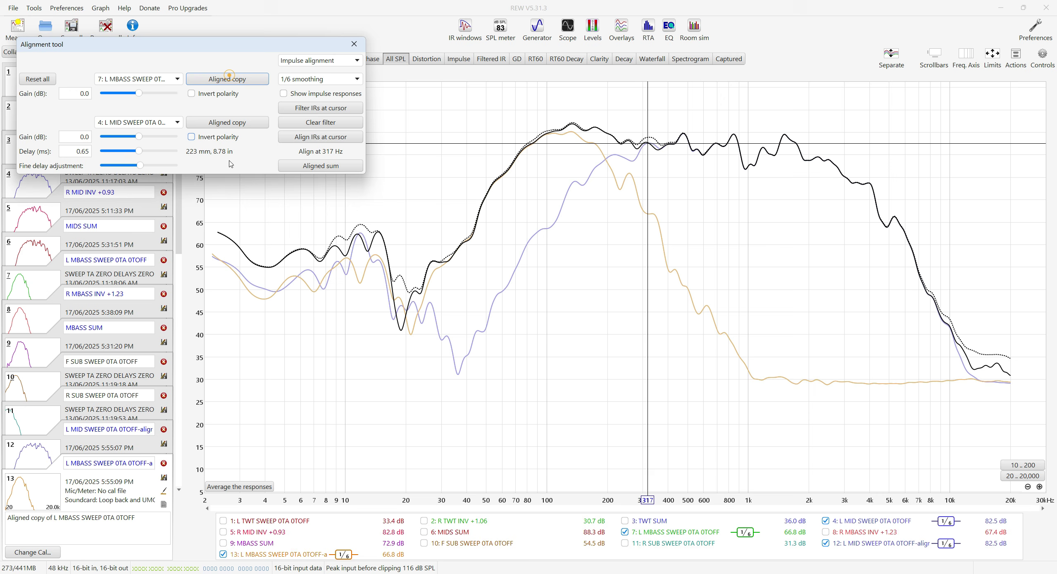
click(147, 432)
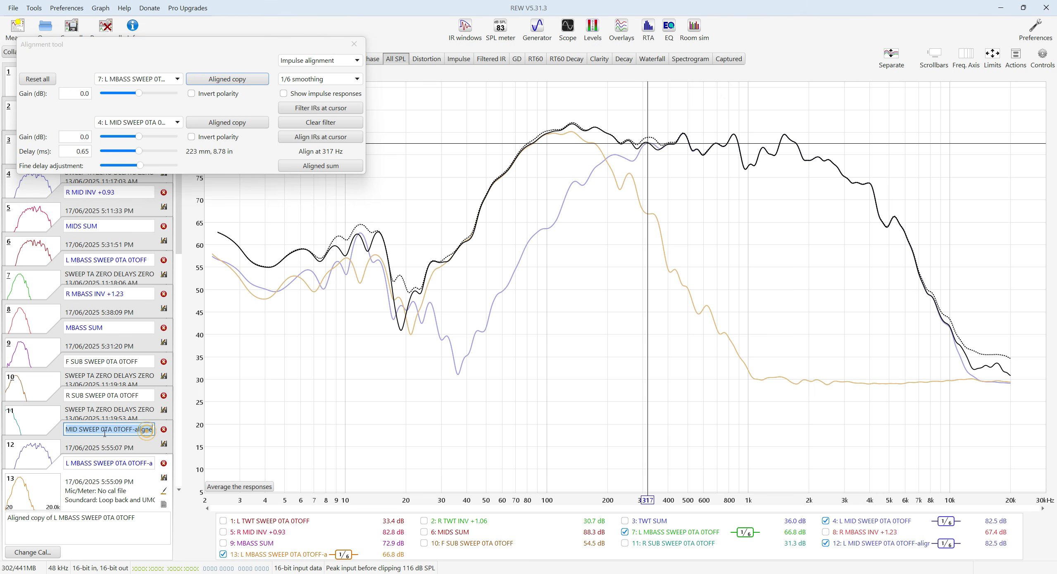
drag(106, 431, 155, 430)
key(BackSpace)
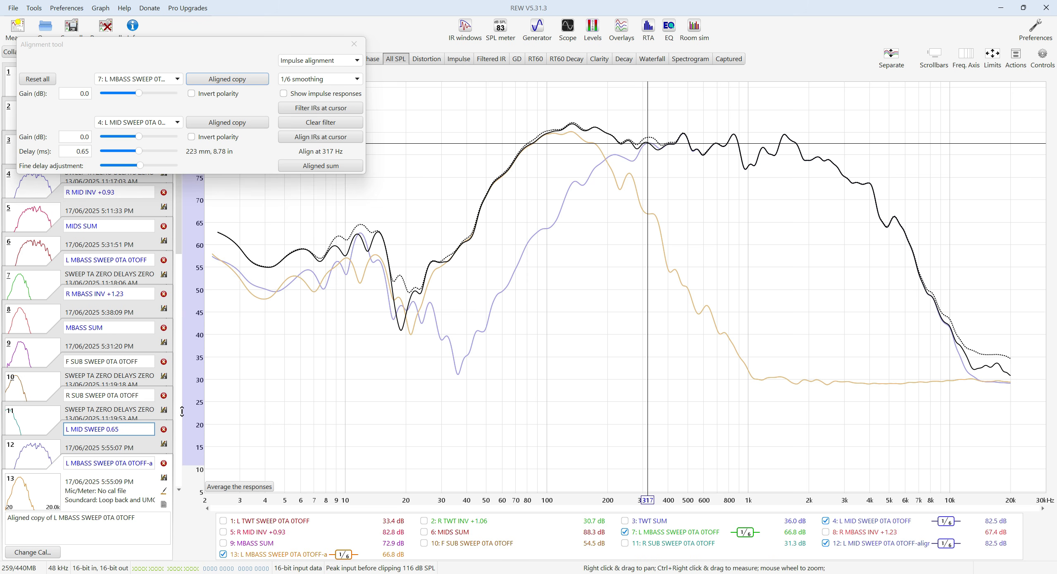
Rename the aligned midbass copy as L MBASS and close the alignment tool.
click(143, 465)
click(147, 462)
click(93, 463)
key(shift+End)
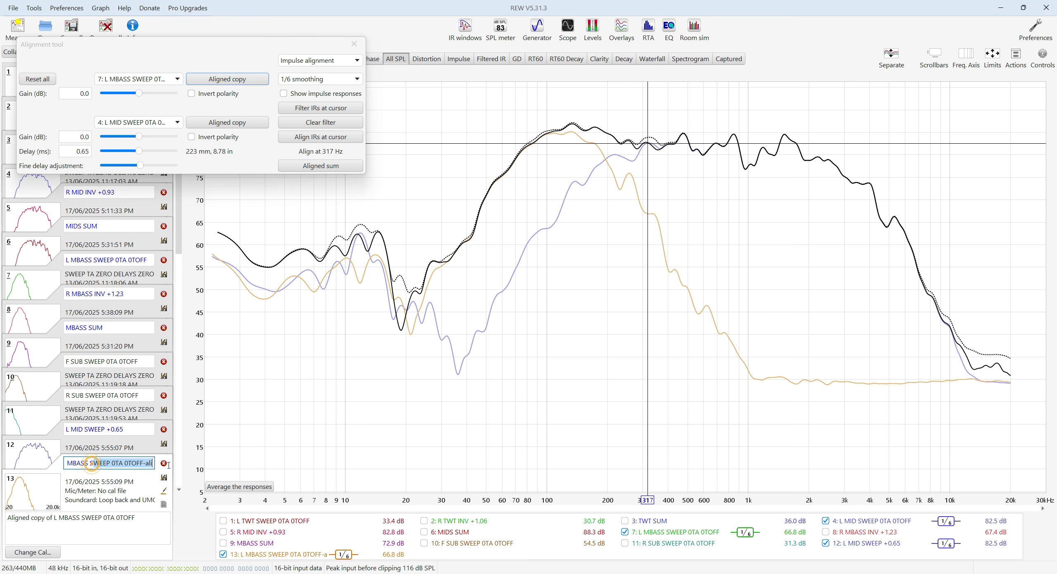
key(BackSpace)
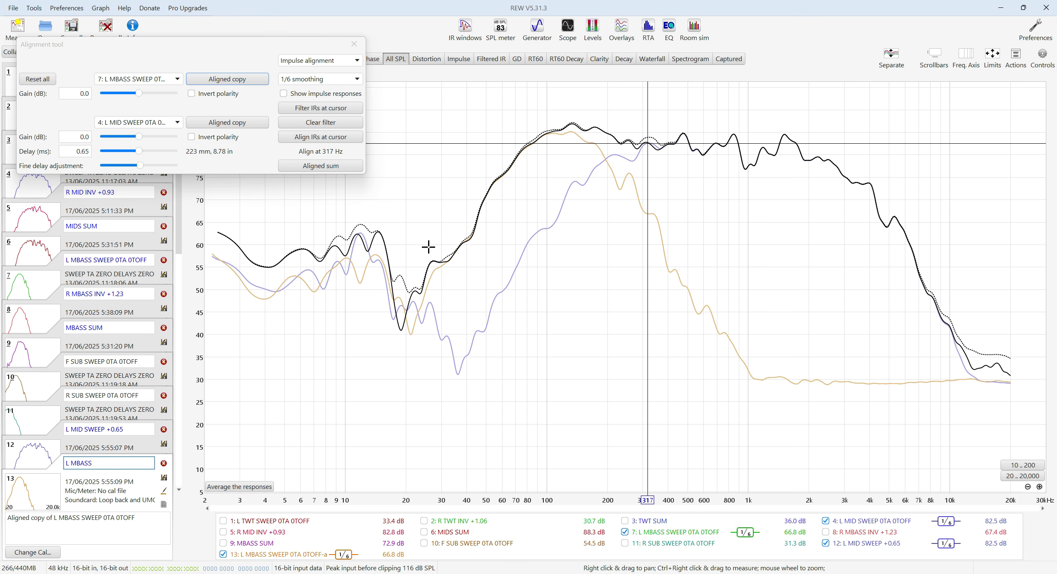
click(352, 45)
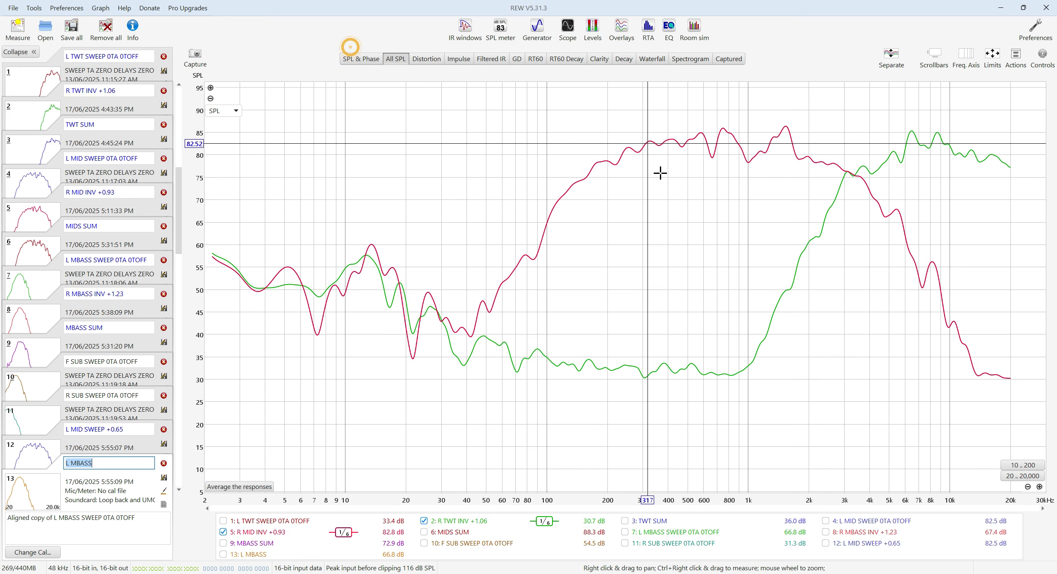
Compare the phase traces of only L MID SWEEP +0.65 and L MBASS in the enlarged Overlays window, and minimize it.
click(623, 28)
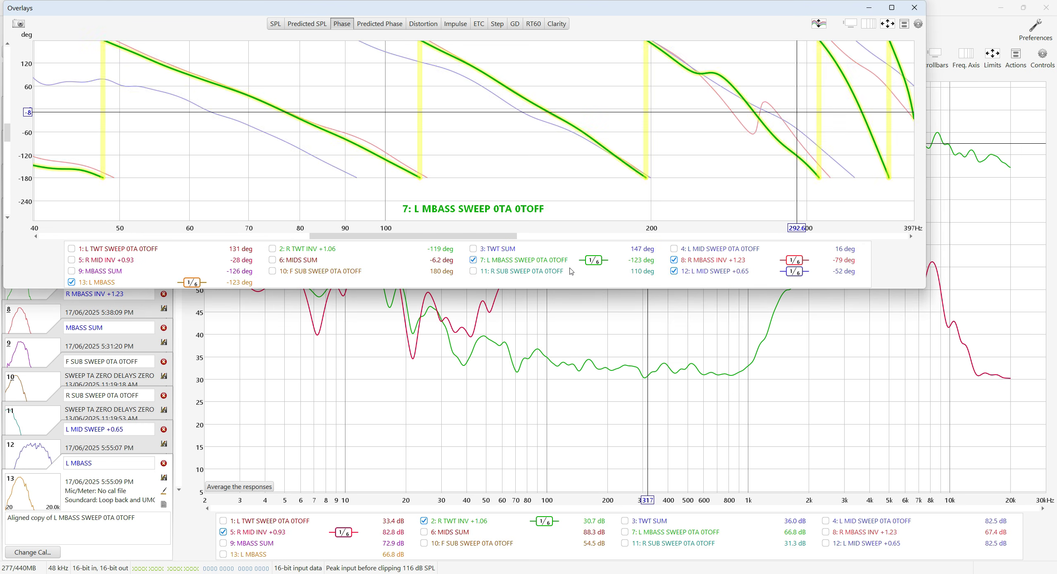
right_click(559, 277)
click(596, 297)
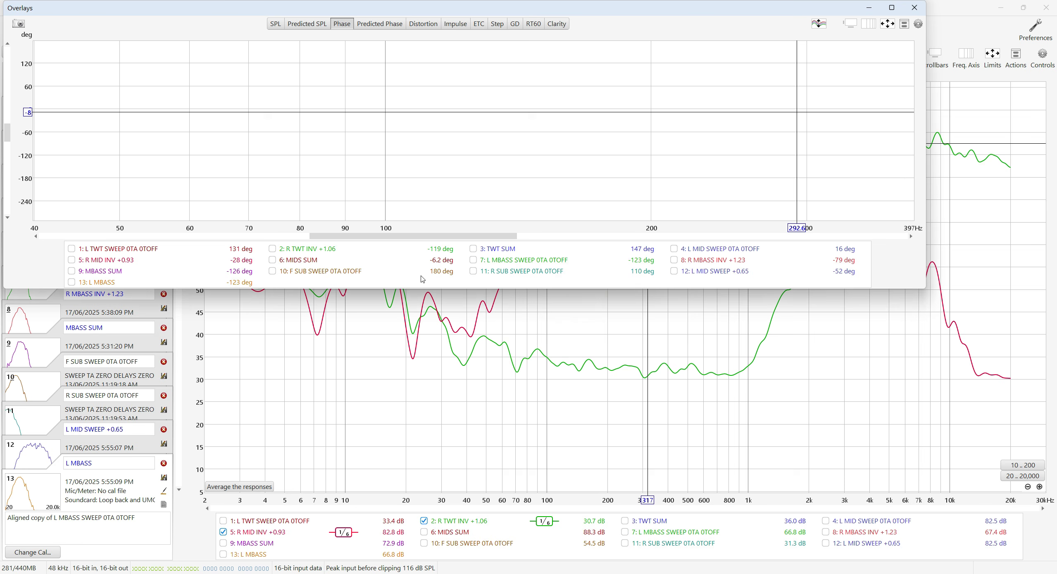
click(708, 273)
click(88, 282)
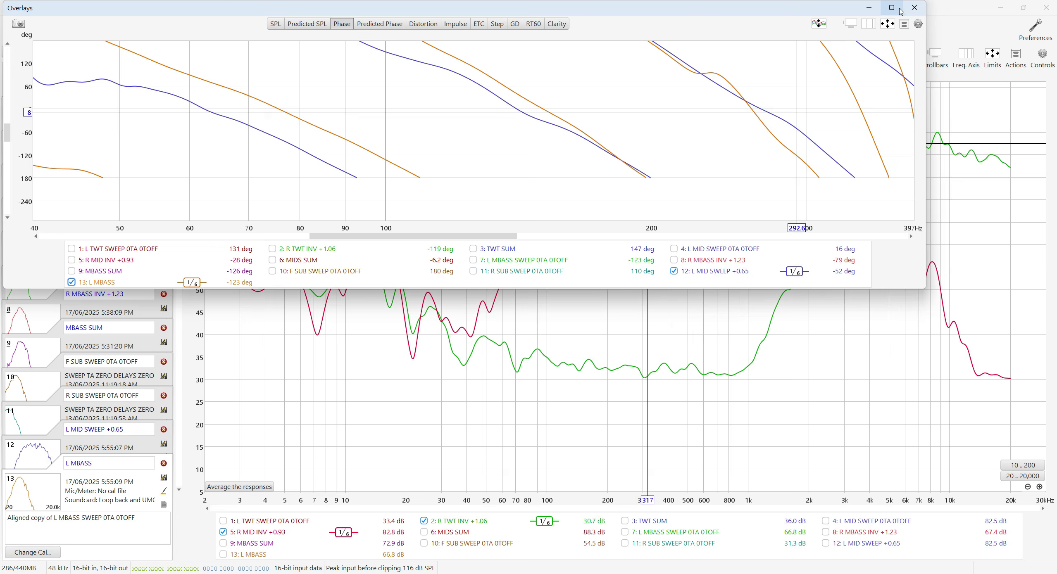
click(901, 11)
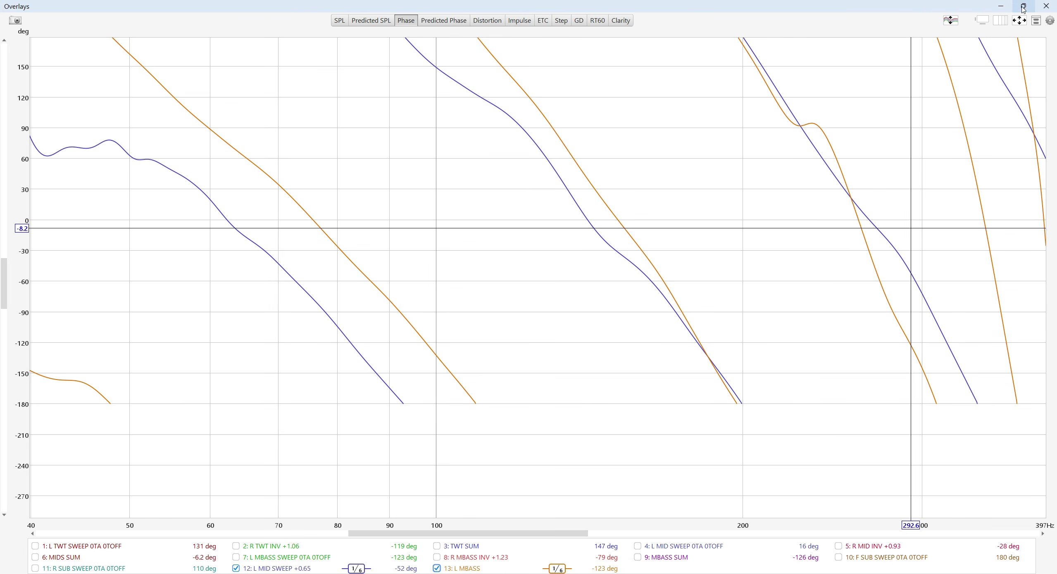
click(1001, 5)
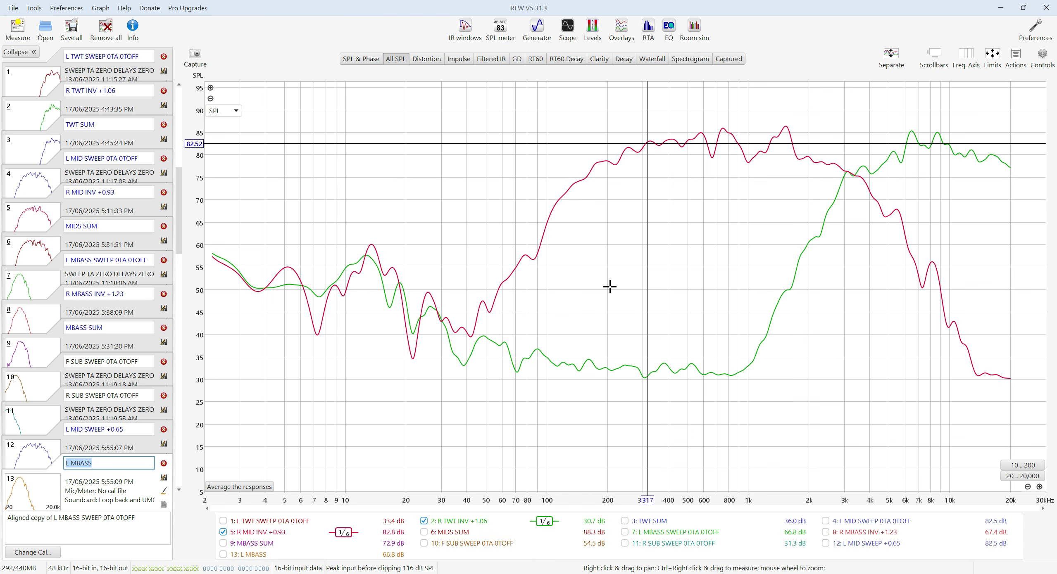
Show only the L MBASS and L MID SWEEP +0.65 traces on the All SPL graph and place the cursor at their crossing.
right_click(495, 522)
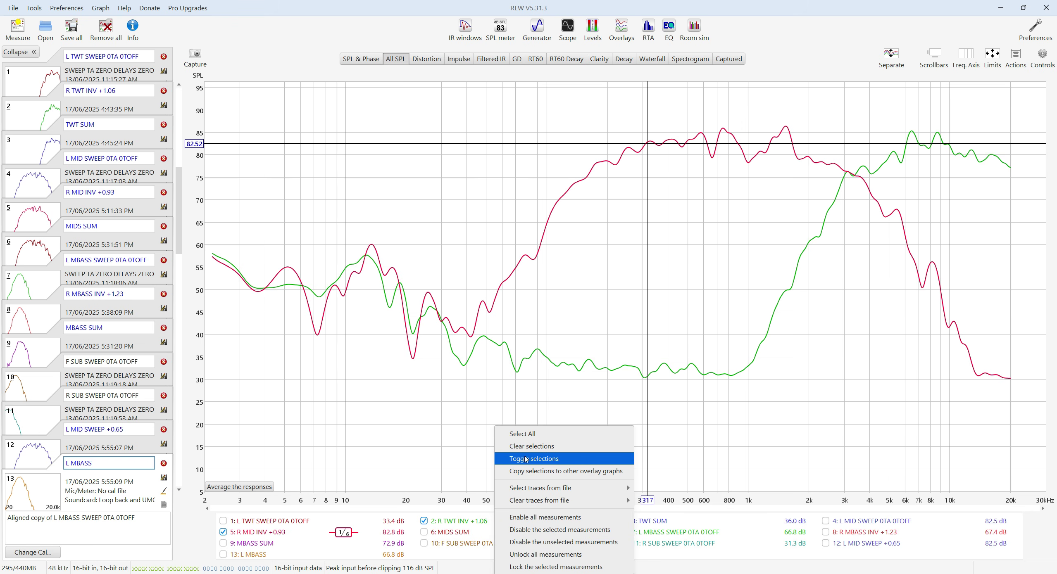
click(524, 447)
click(263, 555)
click(867, 543)
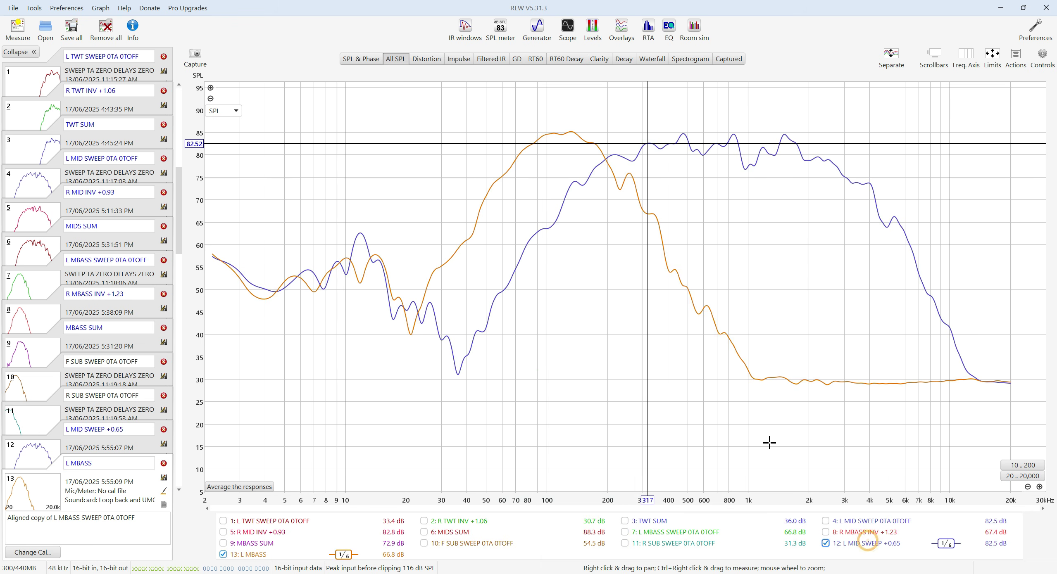
drag(606, 158, 606, 159)
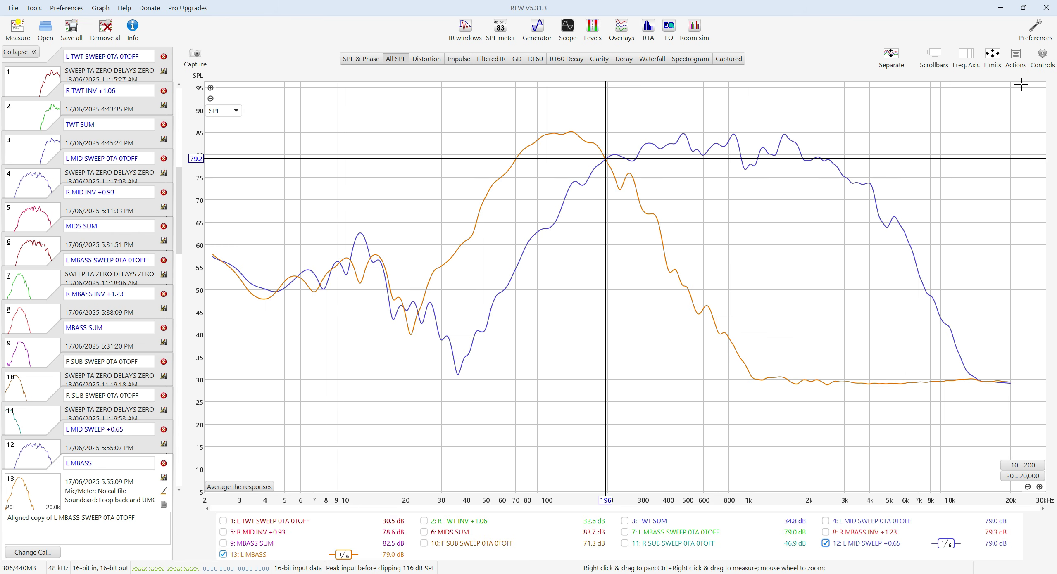
Check the summed response in the alignment tool between about 100 Hz and 299 Hz, and close the tool and actions dialogs.
click(1016, 56)
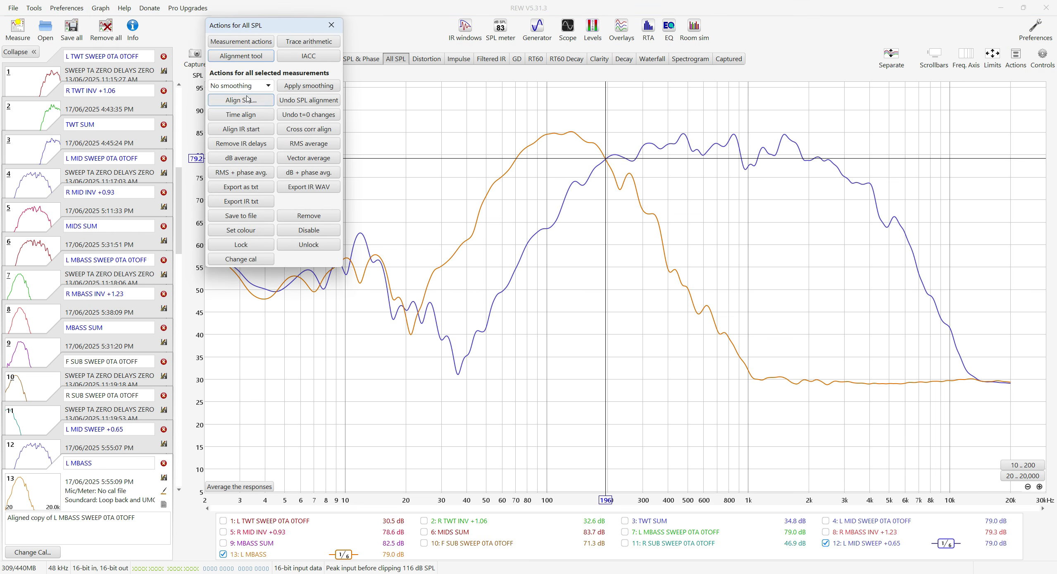
click(241, 56)
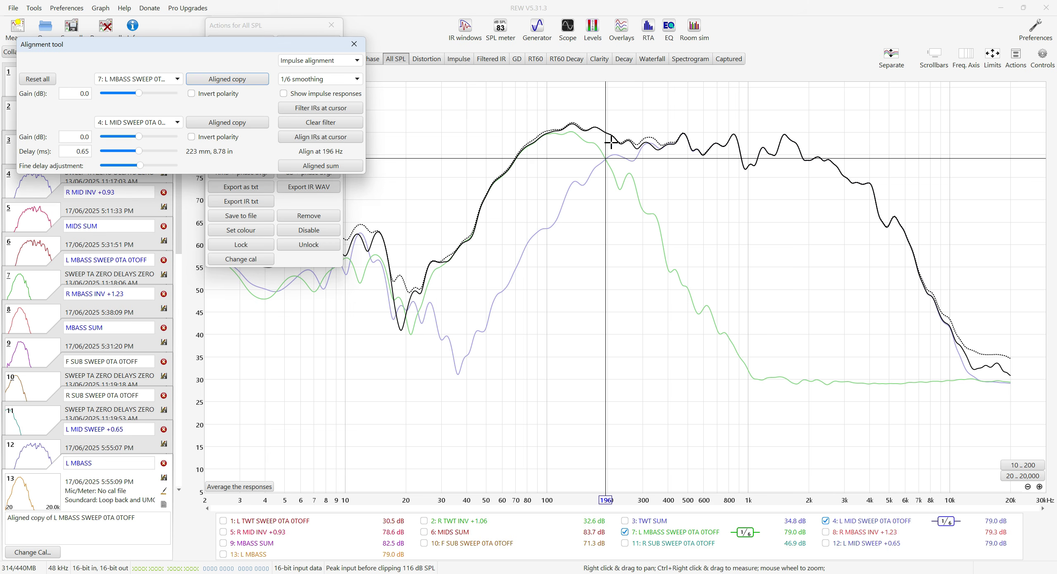
click(546, 133)
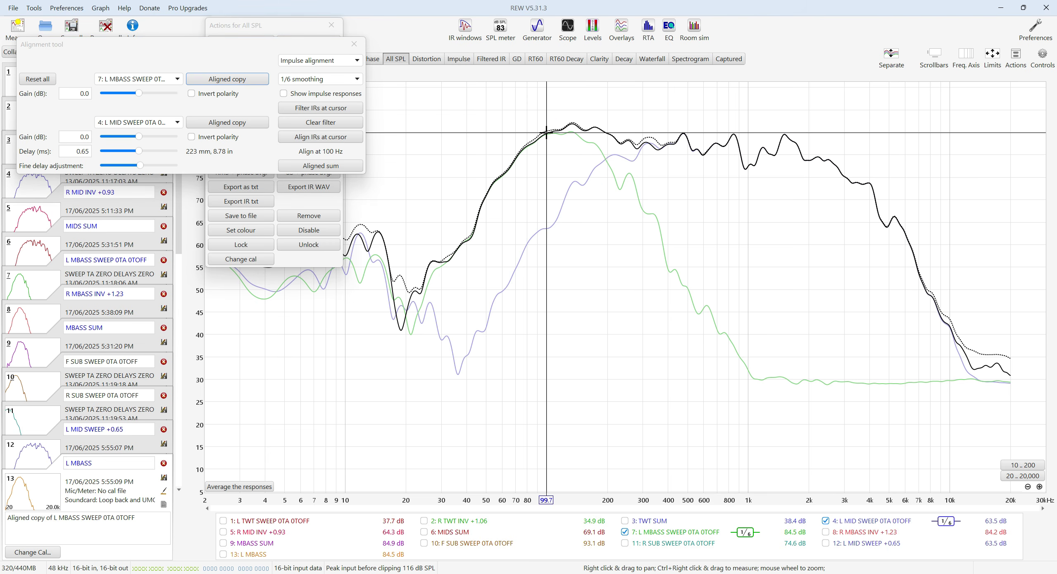
click(646, 144)
drag(653, 144, 642, 149)
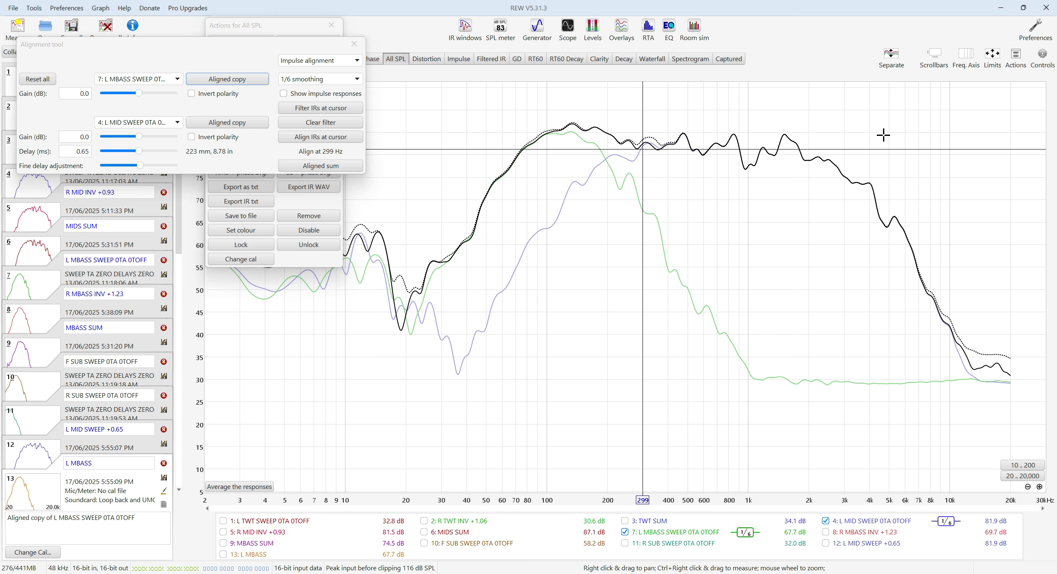
click(355, 44)
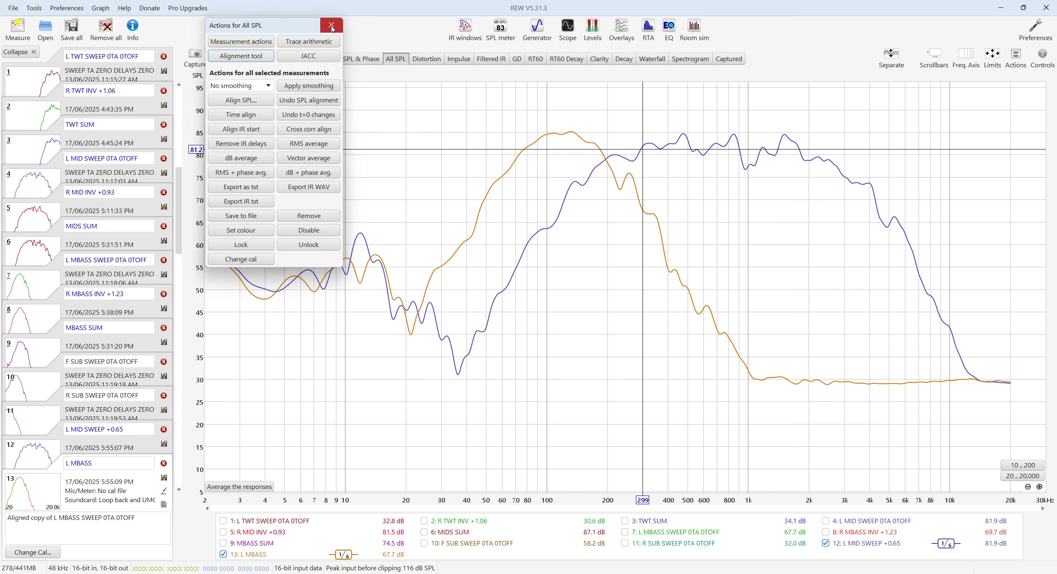
click(332, 26)
Enlarge the Overlays window and examine the L MID SWEEP +0.65 and L MBASS phase traces around 100 to 300 Hz.
click(620, 27)
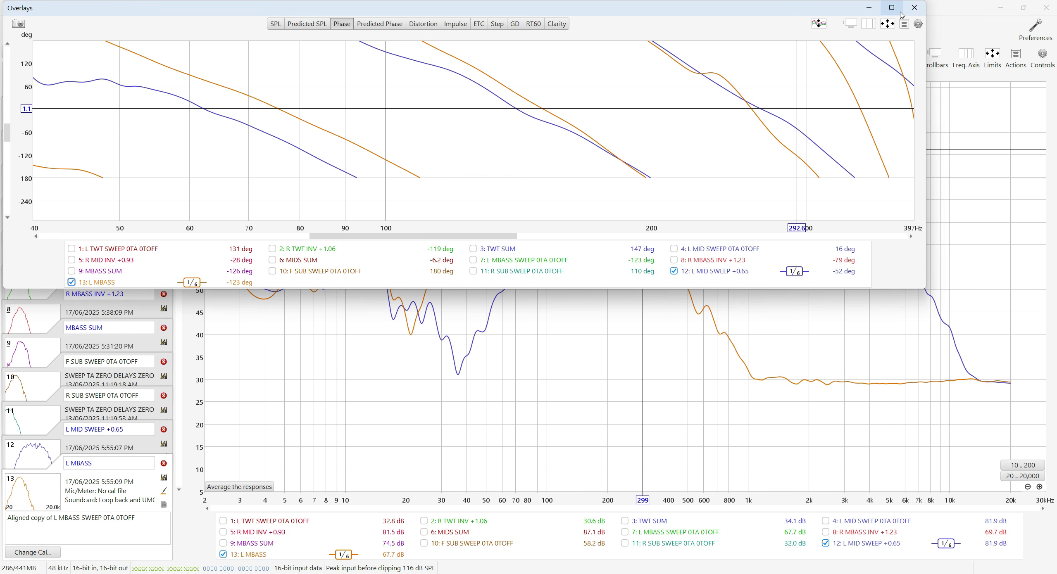
click(892, 7)
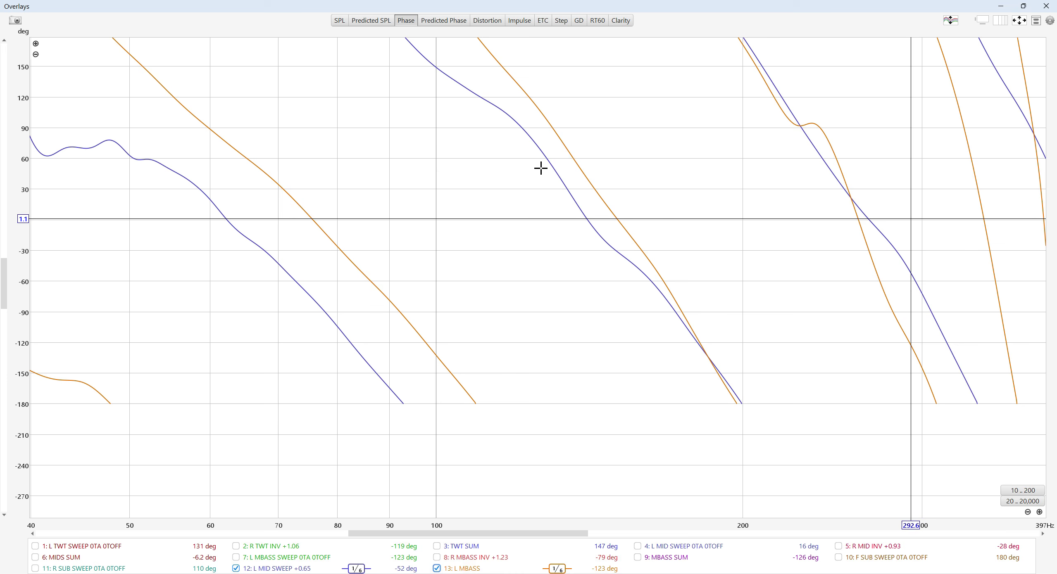
scroll(544, 165, down, 3)
drag(473, 67, 485, 196)
mouse_move(479, 349)
mouse_down()
mouse_move(491, 234)
mouse_move(559, 141)
mouse_move(821, 156)
mouse_move(851, 148)
mouse_move(814, 145)
mouse_move(810, 120)
mouse_move(808, 131)
mouse_up()
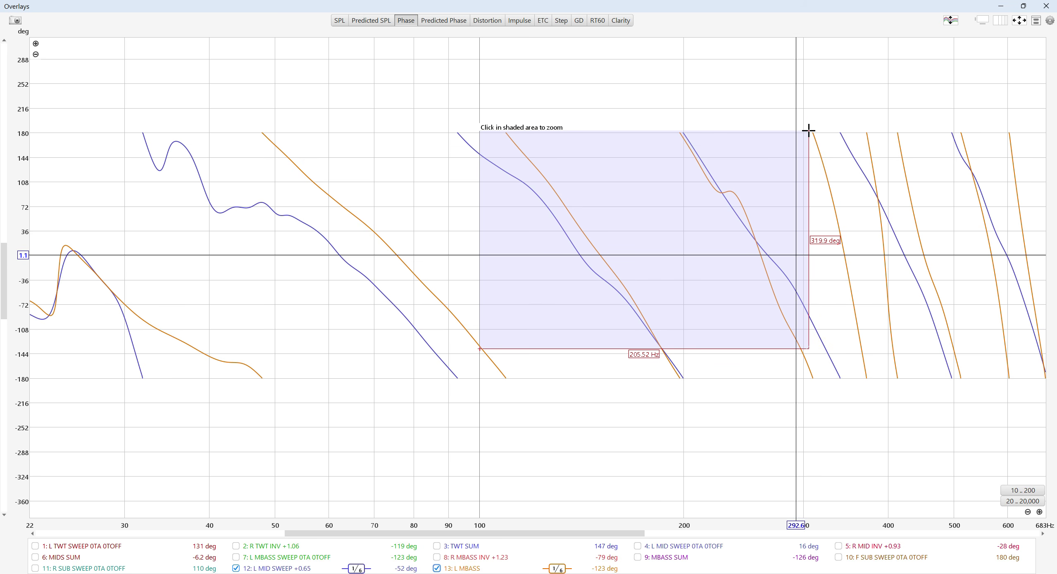
click(683, 198)
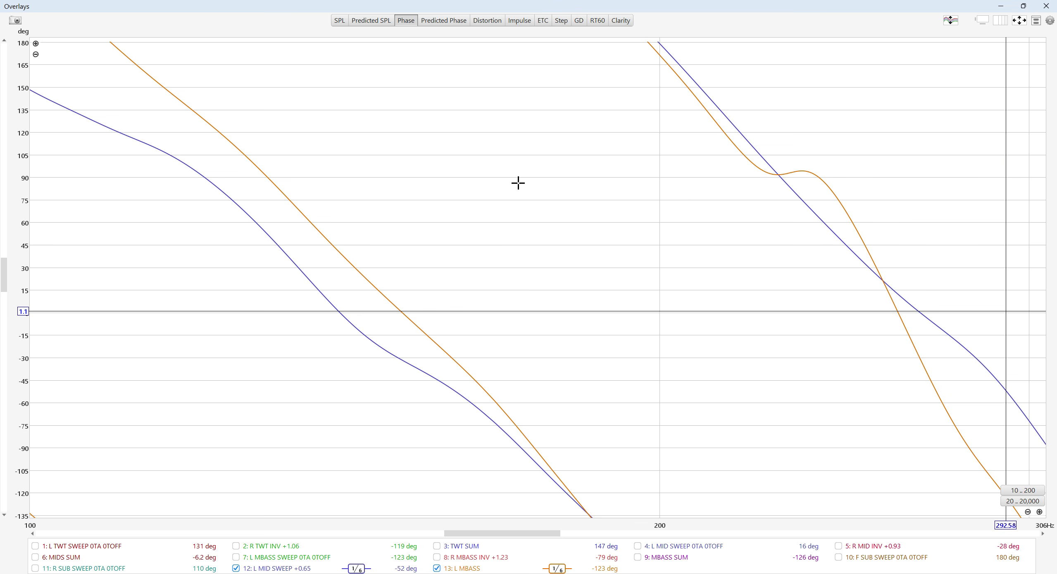
scroll(518, 183, down, 2)
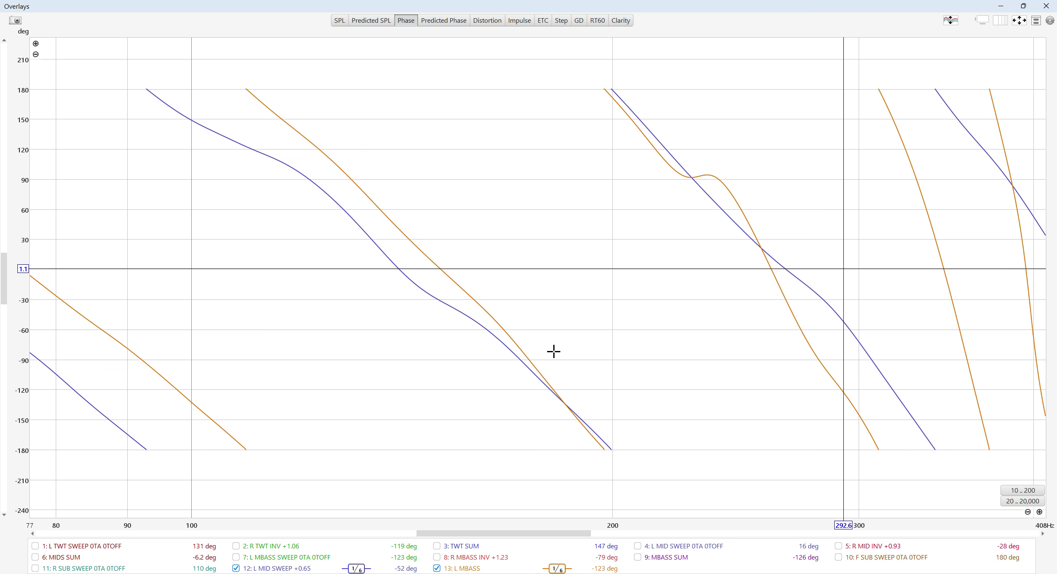
Compare the two phase traces with the cursor near 199 Hz, 196 Hz and 110 Hz, and minimize the Overlays window.
click(611, 450)
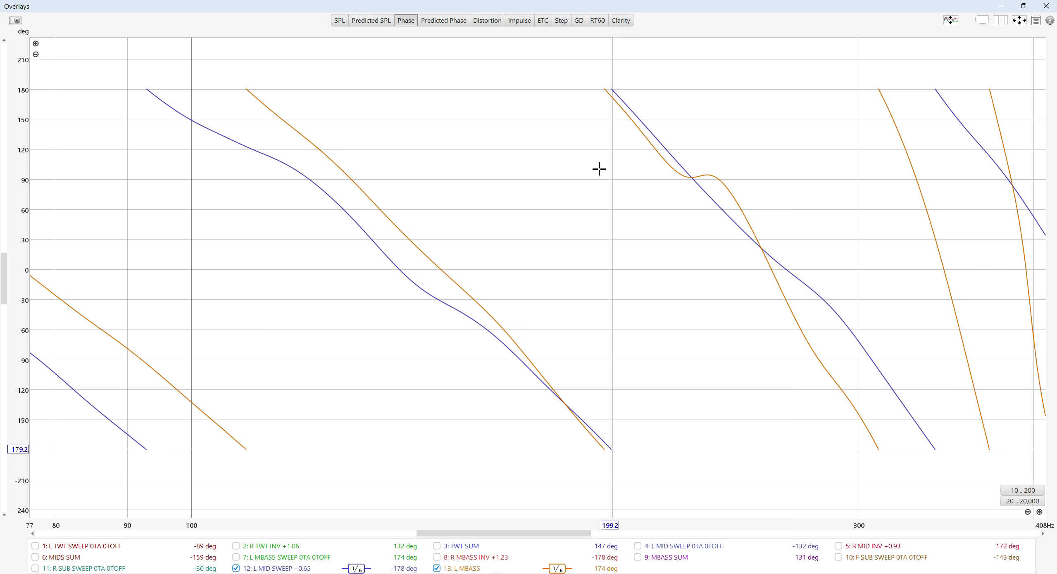
drag(566, 403, 600, 445)
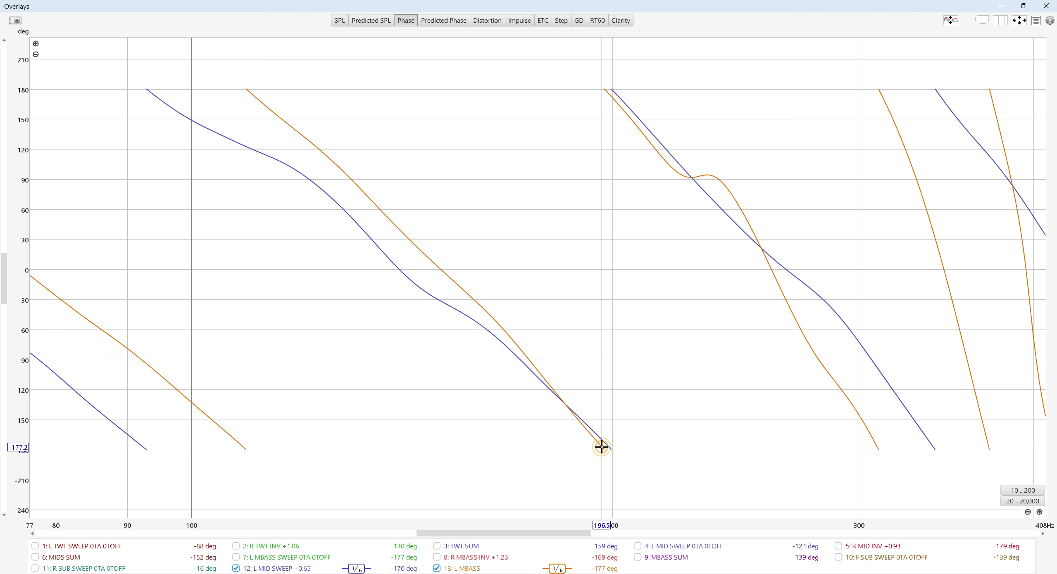
click(602, 442)
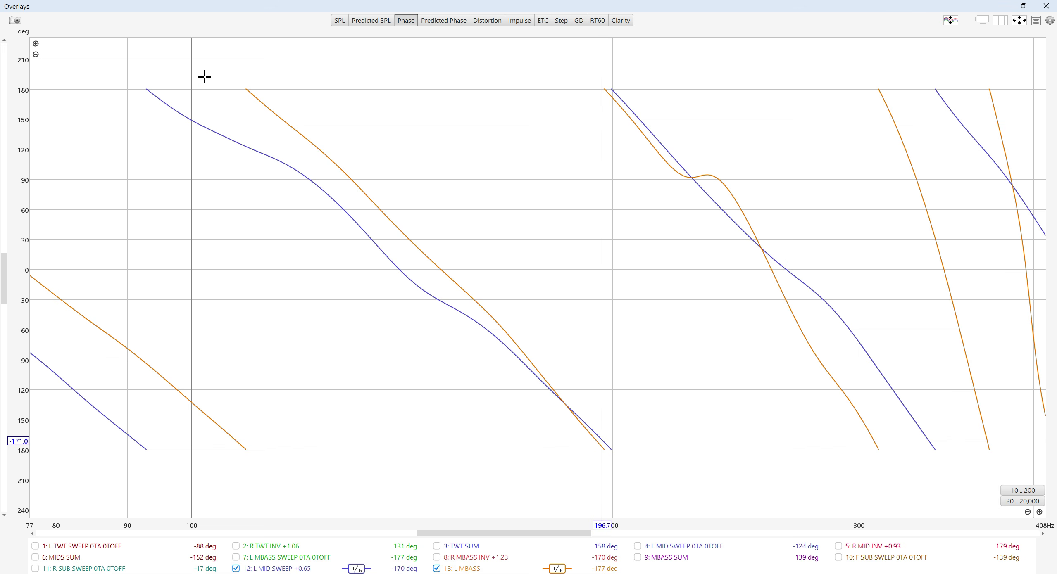
click(246, 89)
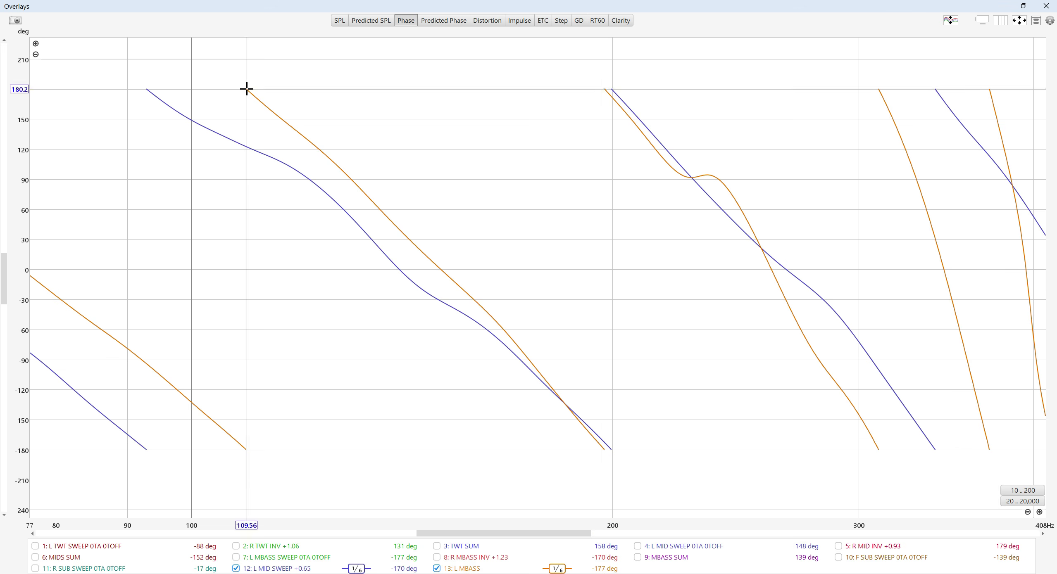
click(247, 145)
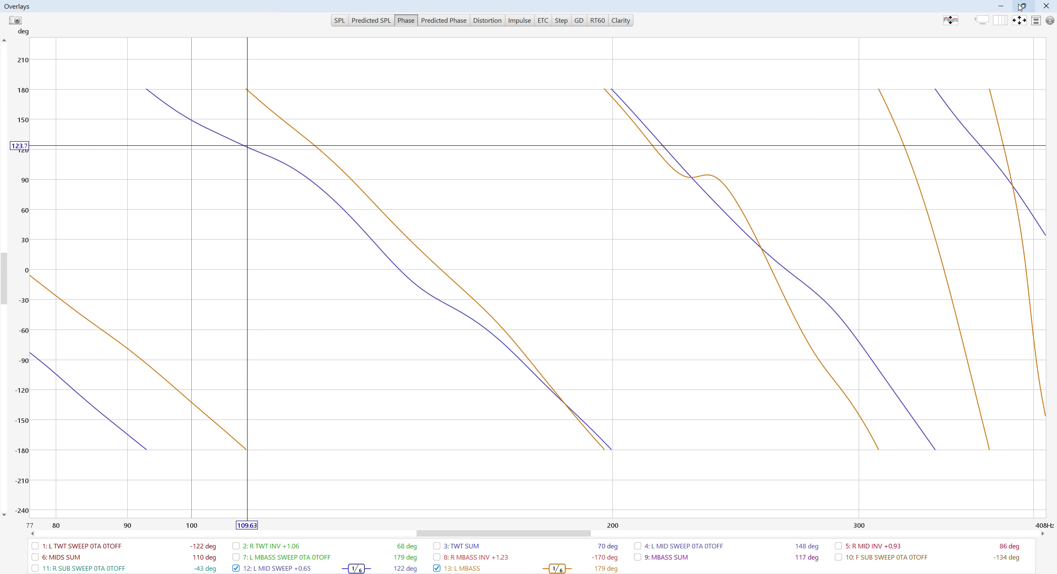
click(1001, 5)
Reopen the alignment tool, inspect the summed response at about 262 Hz and 280 Hz, and briefly review the phase overlays.
click(1015, 55)
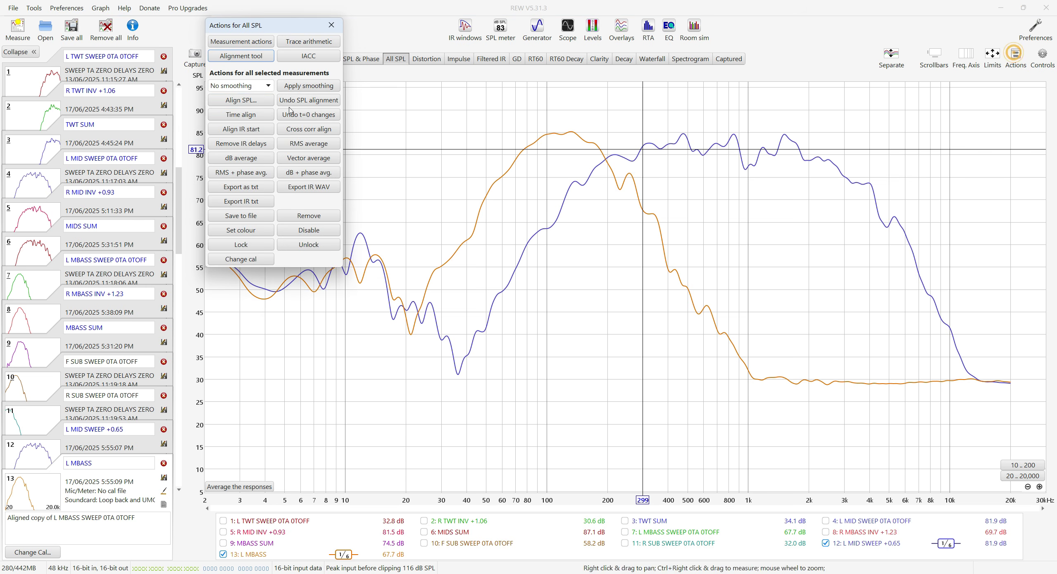
click(225, 57)
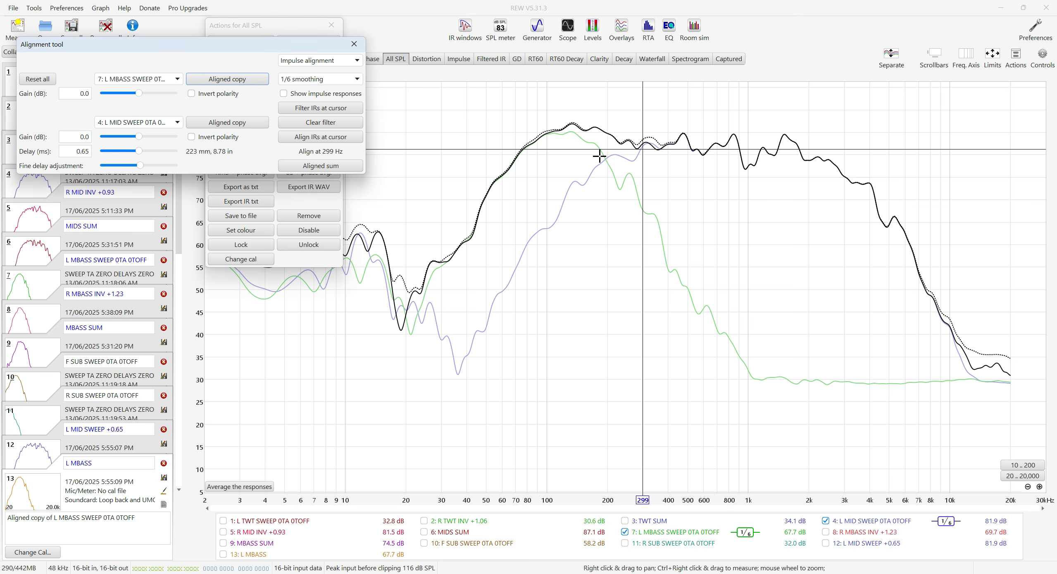
click(631, 142)
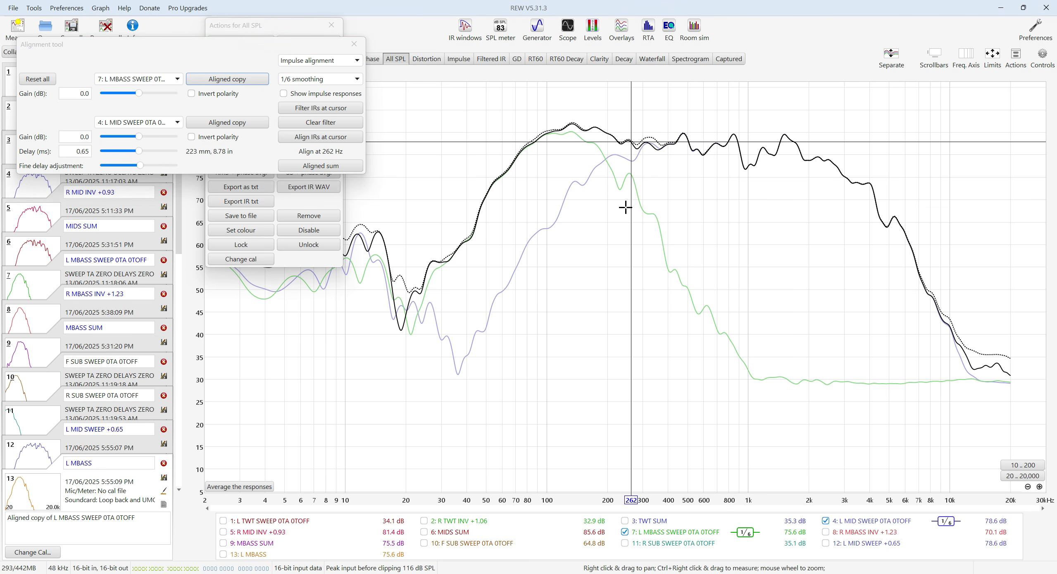
click(637, 146)
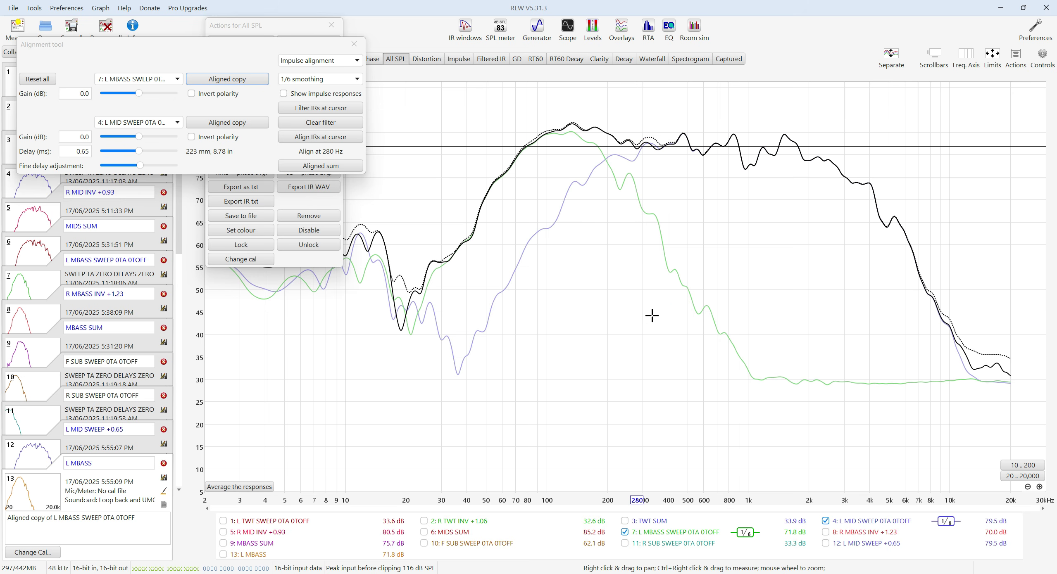
click(621, 29)
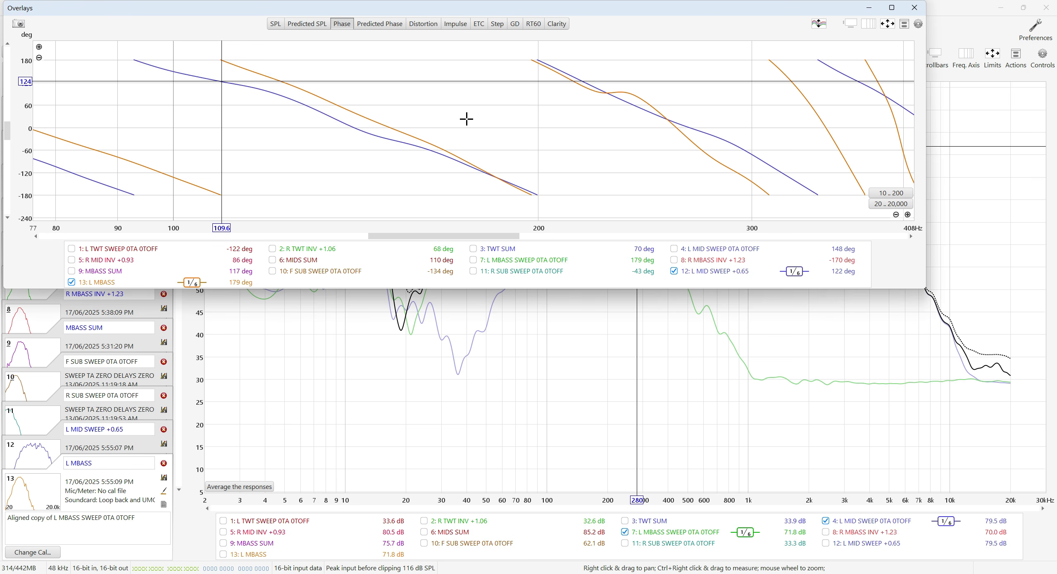
click(912, 8)
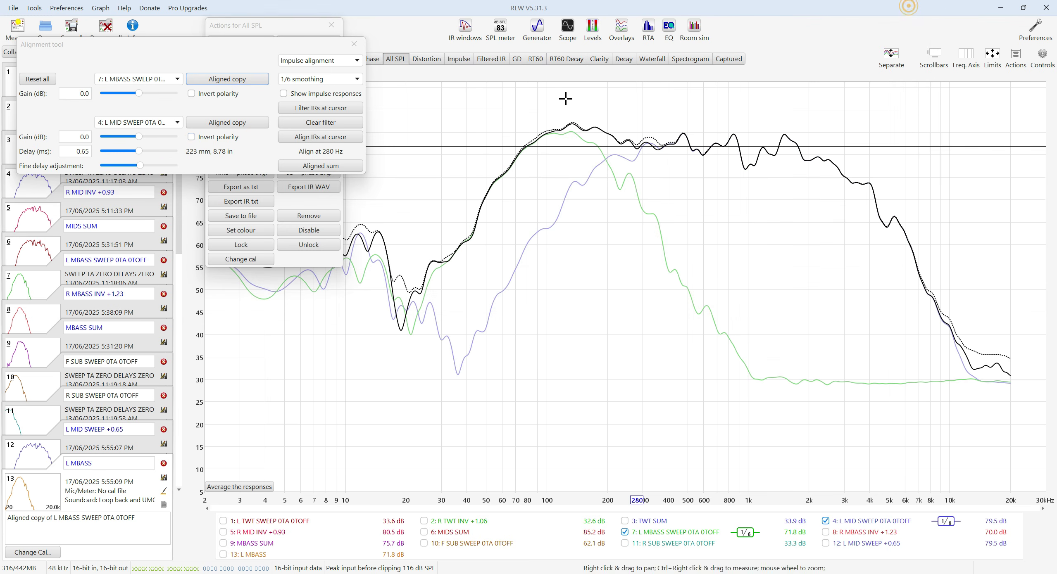
Switch the alignment tool to Phase alignment and zoom the graphs to about 97 to 377 Hz.
click(349, 64)
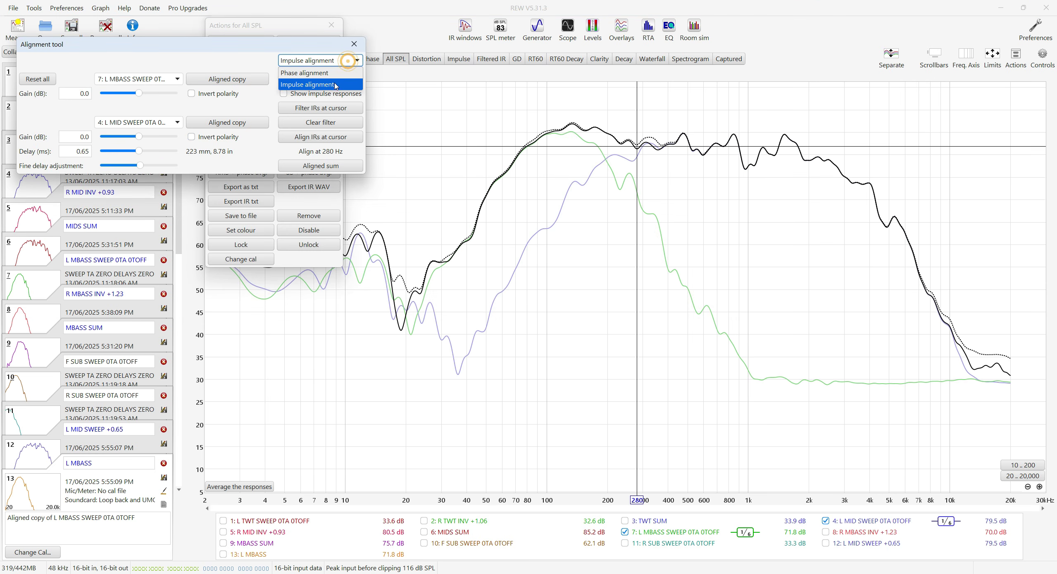
click(327, 79)
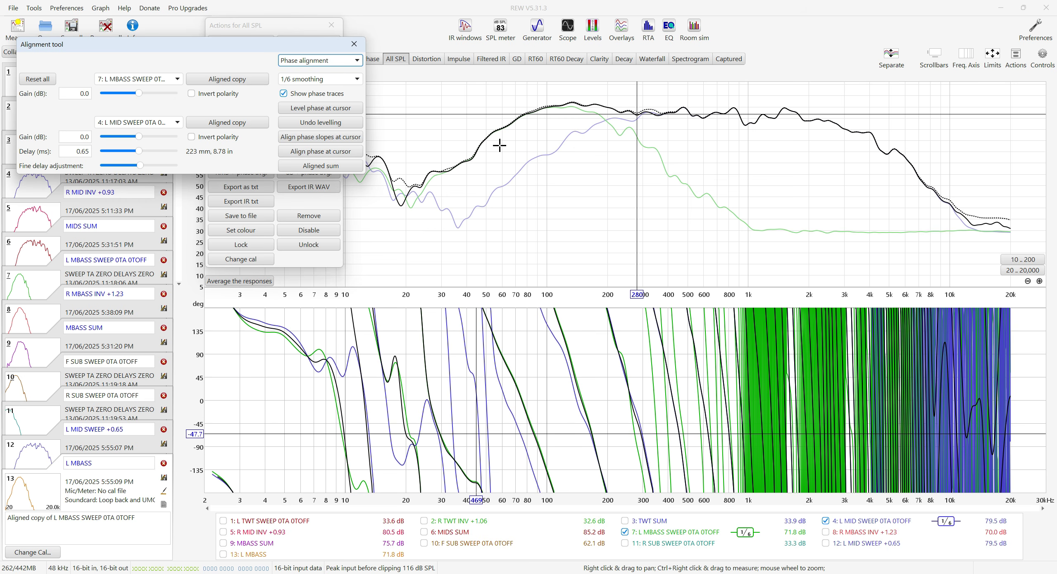
click(545, 88)
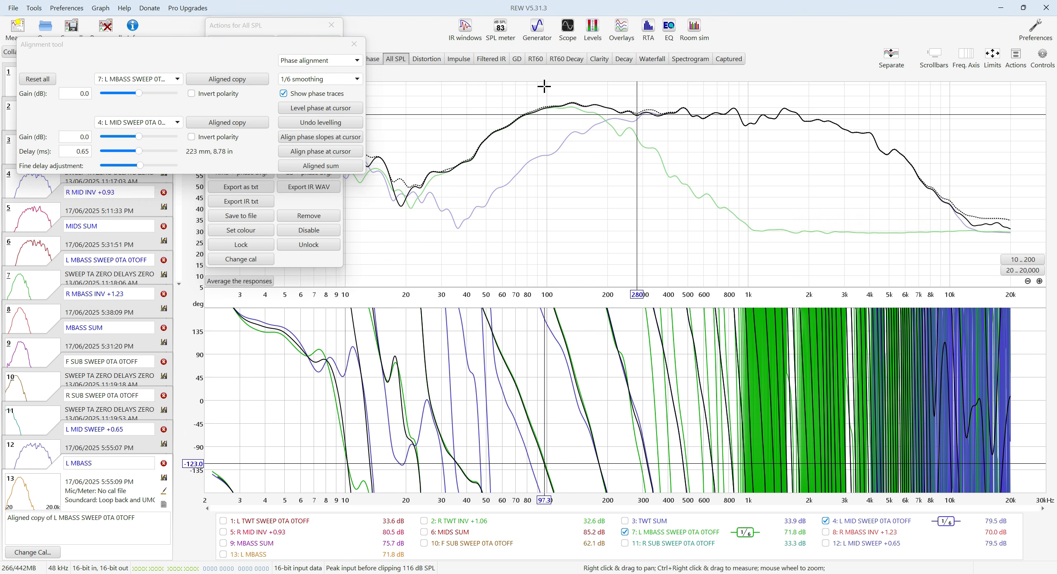
mouse_move(545, 87)
mouse_down()
mouse_move(574, 204)
mouse_move(725, 234)
mouse_move(647, 239)
mouse_move(663, 238)
mouse_up()
click(615, 182)
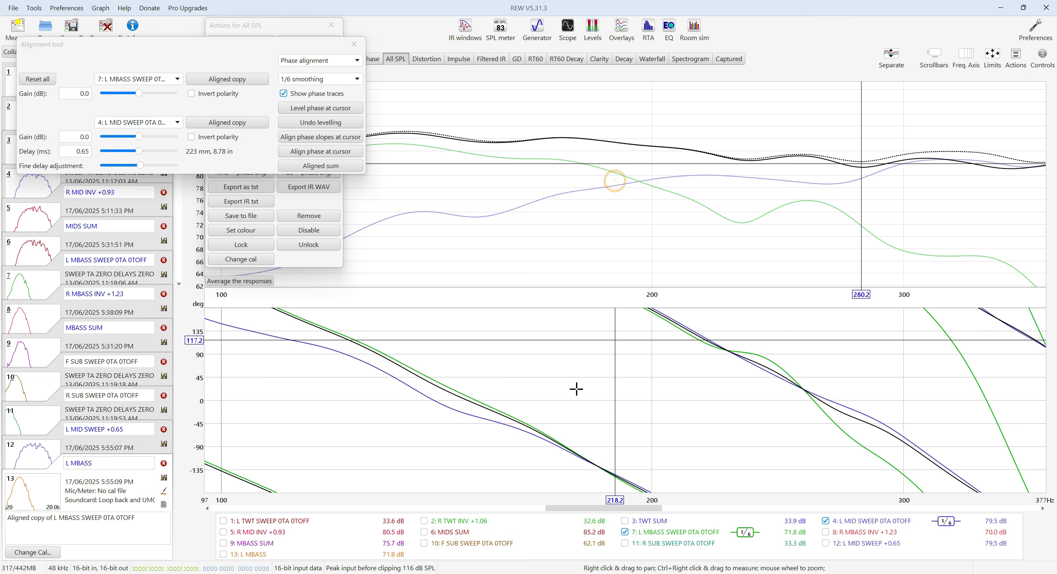
Fine-tune the L MID sweep's delay up and down against the phase traces, ending at 0.69 ms, and restore the 20 to 20,000 Hz range.
click(137, 152)
click(143, 166)
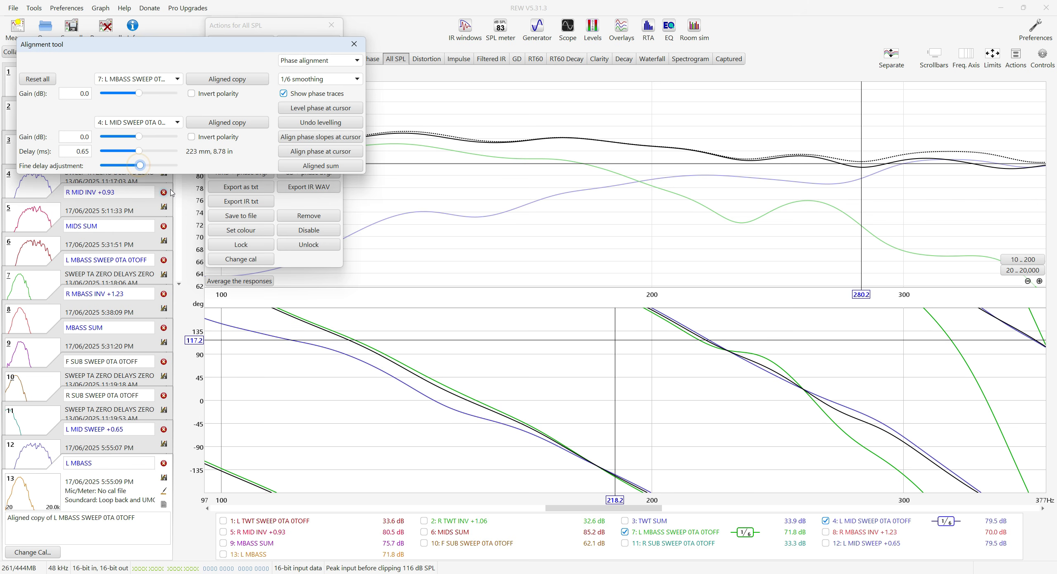
key(Right)
key(Right)
key(Right)
key(Right)
key(Right)
key(Right)
key(Right)
key(Right)
key(Right)
key(Right)
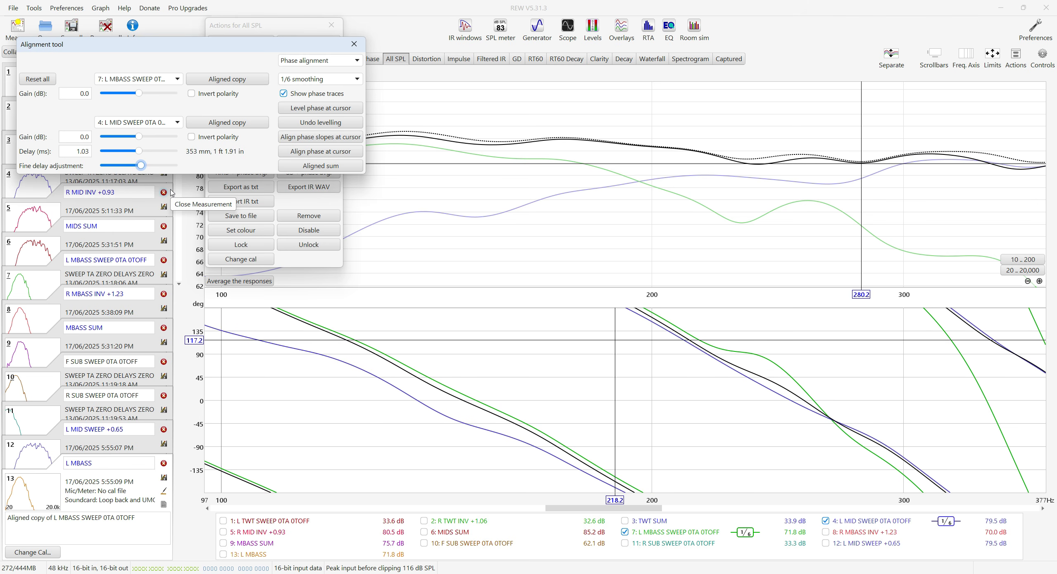
key(Left)
key(Left)
key(Left)
key(Left)
key(Left)
key(Left)
key(Left)
key(Left)
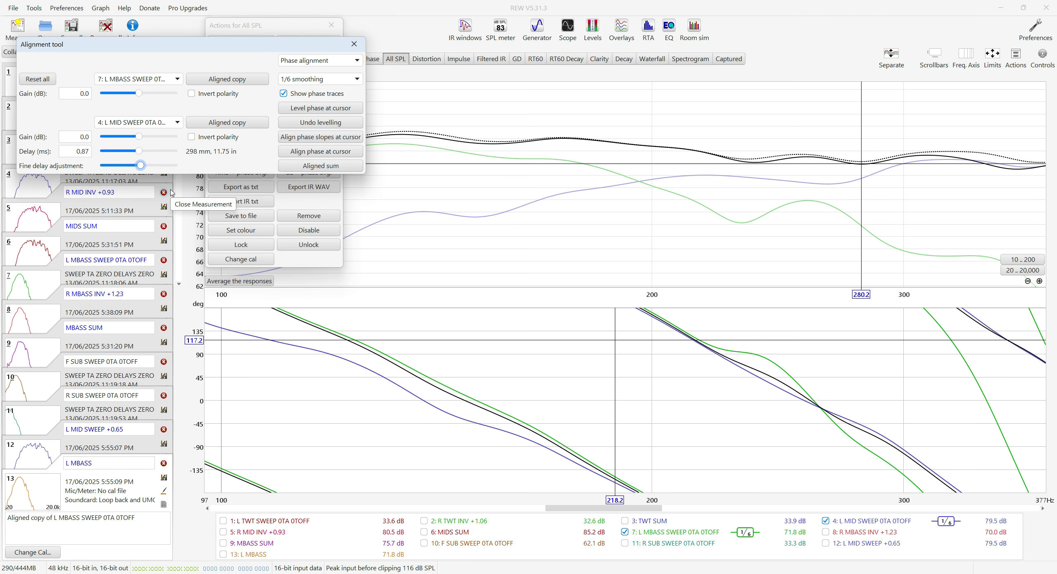
key(Right)
key(Right)
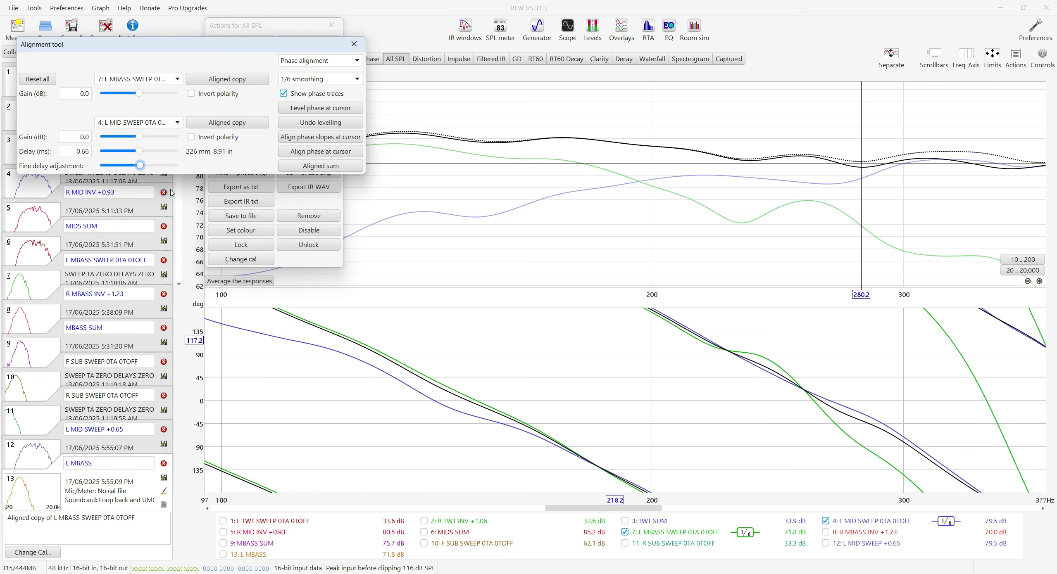
key(Left)
key(Left)
key(Left)
key(Left)
key(Left)
key(Left)
key(Left)
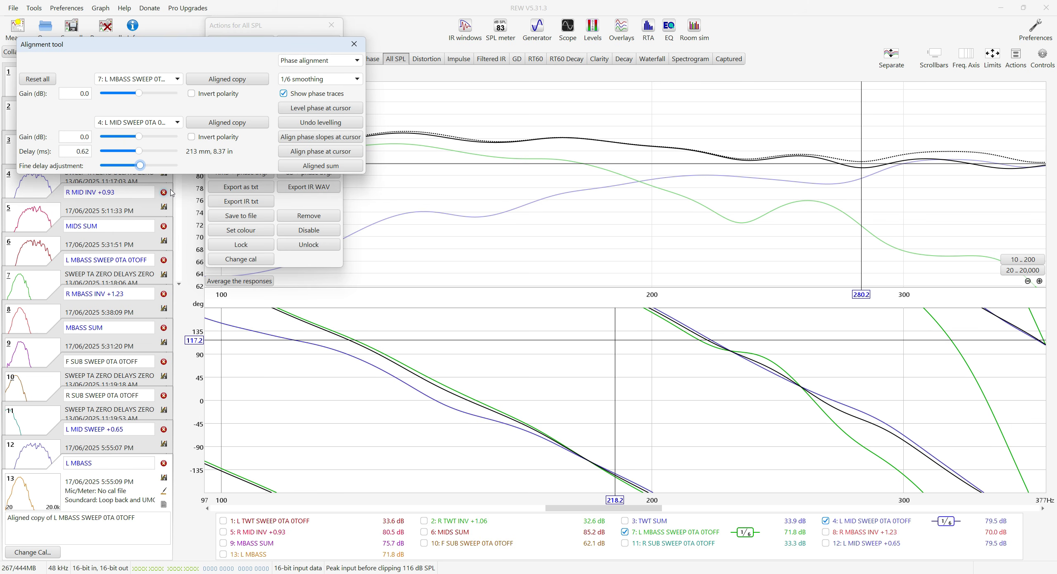
key(Right)
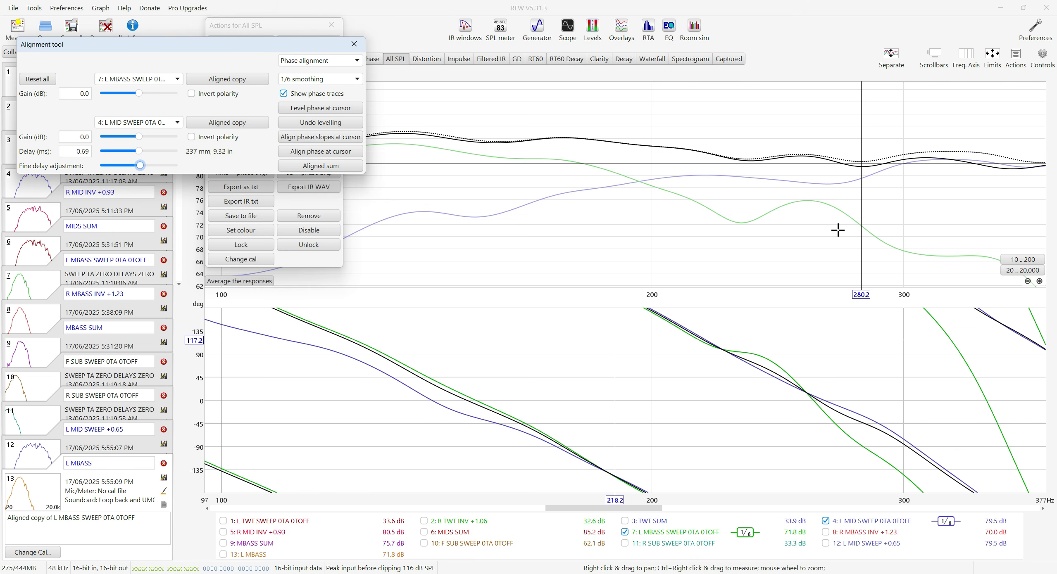
click(1011, 271)
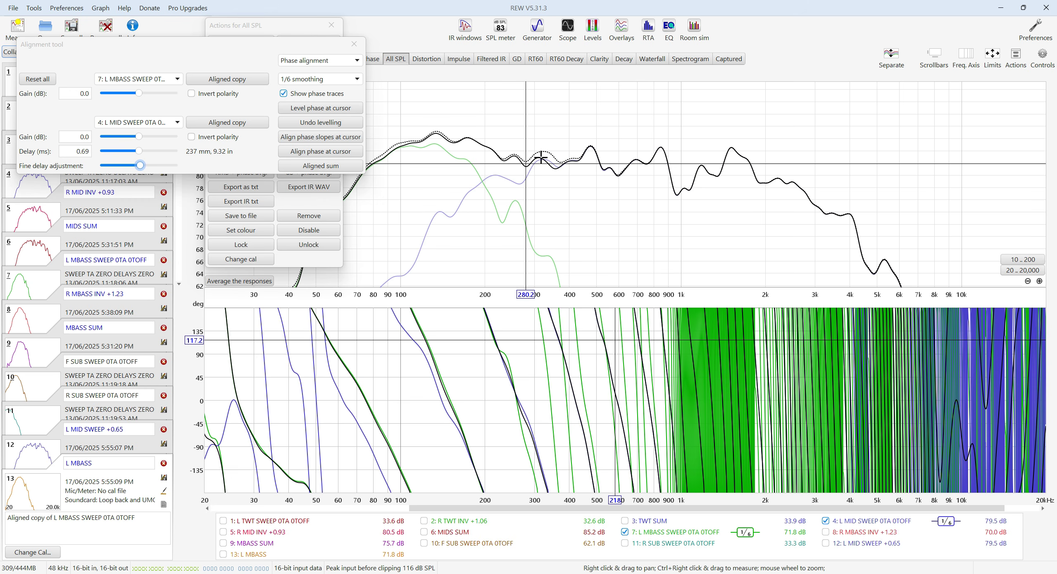
Try a delay of 11.19 ms on the L MID sweep and restore it to 0.69 ms.
drag(139, 150, 149, 162)
click(64, 151)
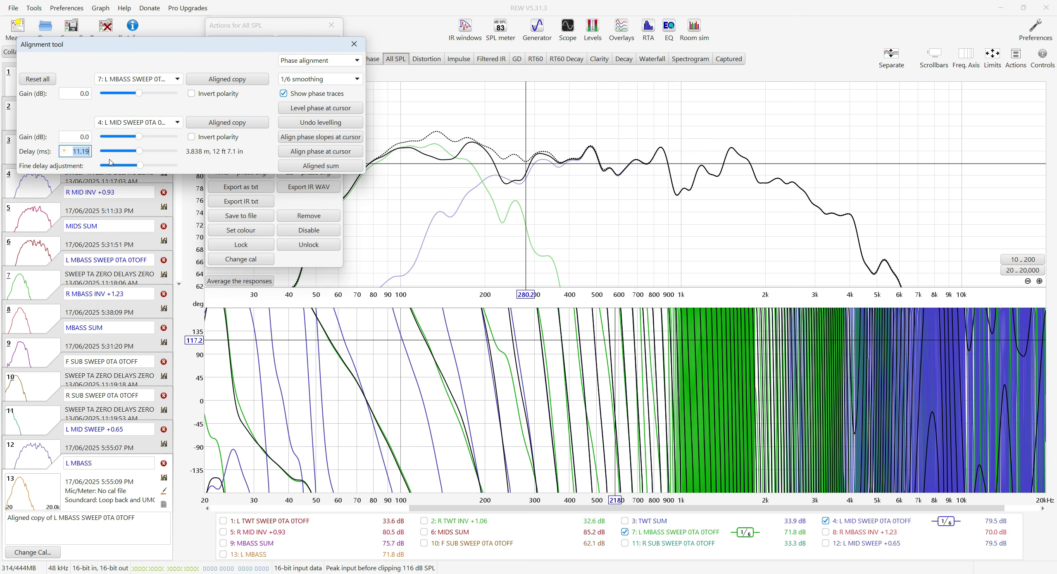
key(BackSpace)
text(.69)
key(Return)
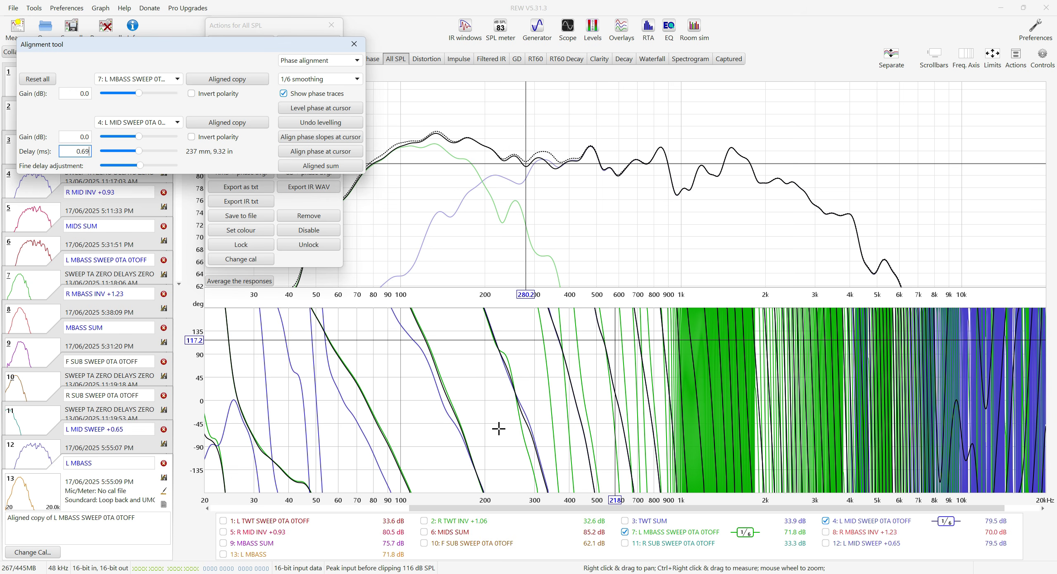
Open the impulse overlays in a maximized window and widen the time range to about -50 to 65 ms.
click(621, 28)
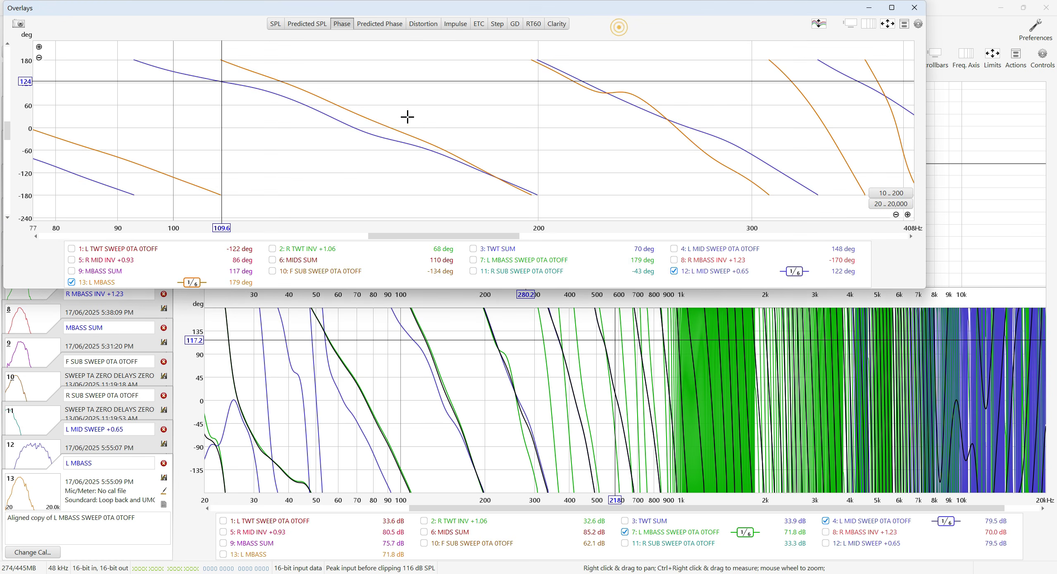
click(455, 23)
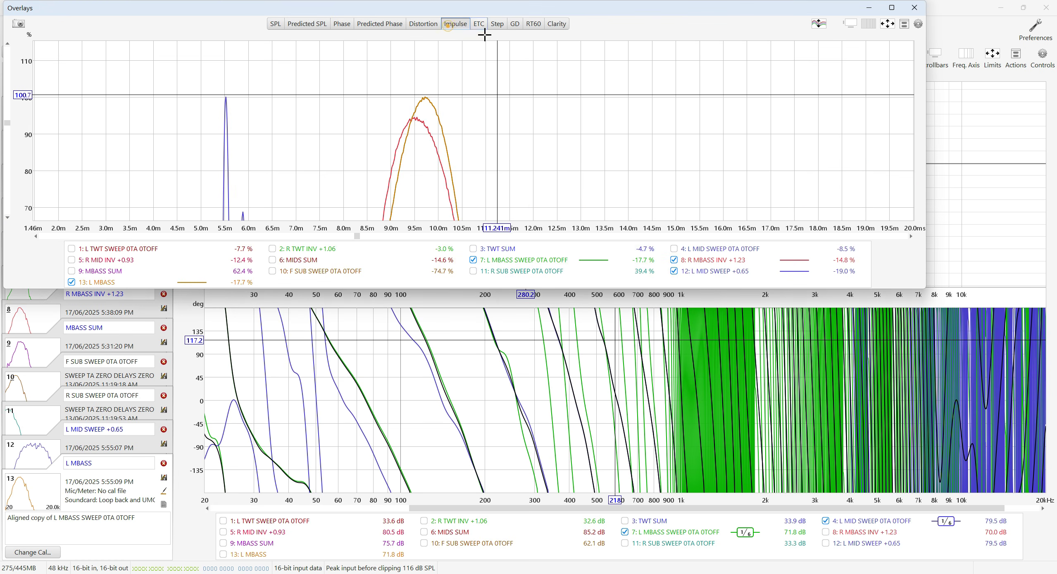
click(890, 7)
scroll(578, 288, down, 5)
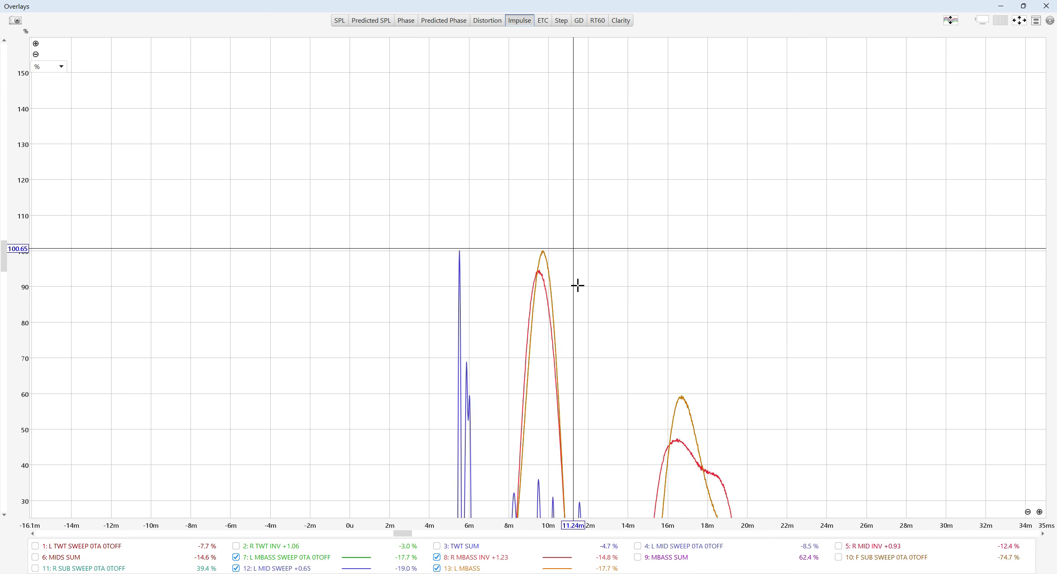
drag(624, 350, 619, 217)
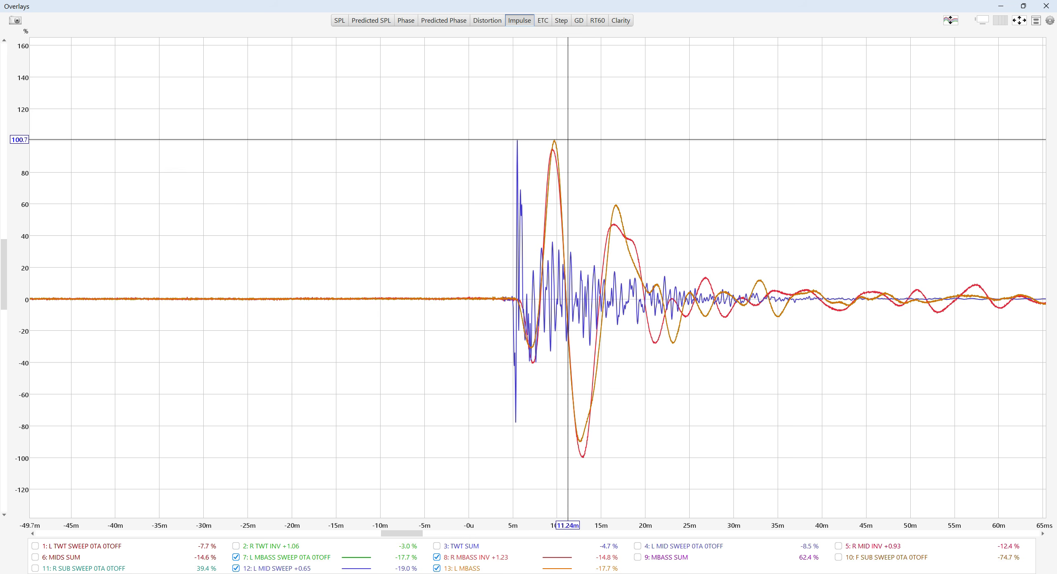
Clear all traces from the impulse overlay and show only L MBASS and L MID SWEEP +0.65.
right_click(726, 565)
click(778, 443)
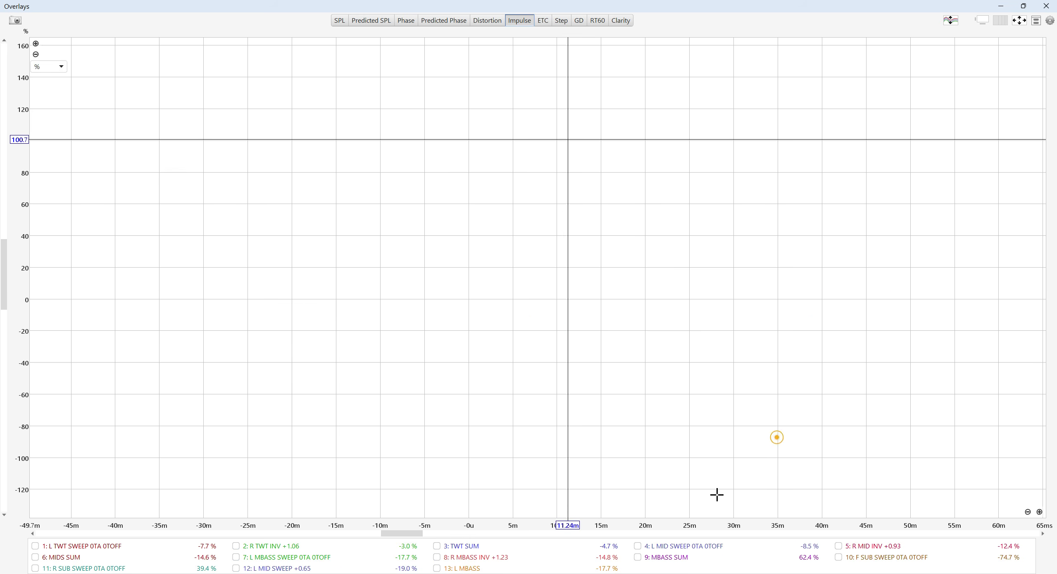
click(461, 570)
click(236, 569)
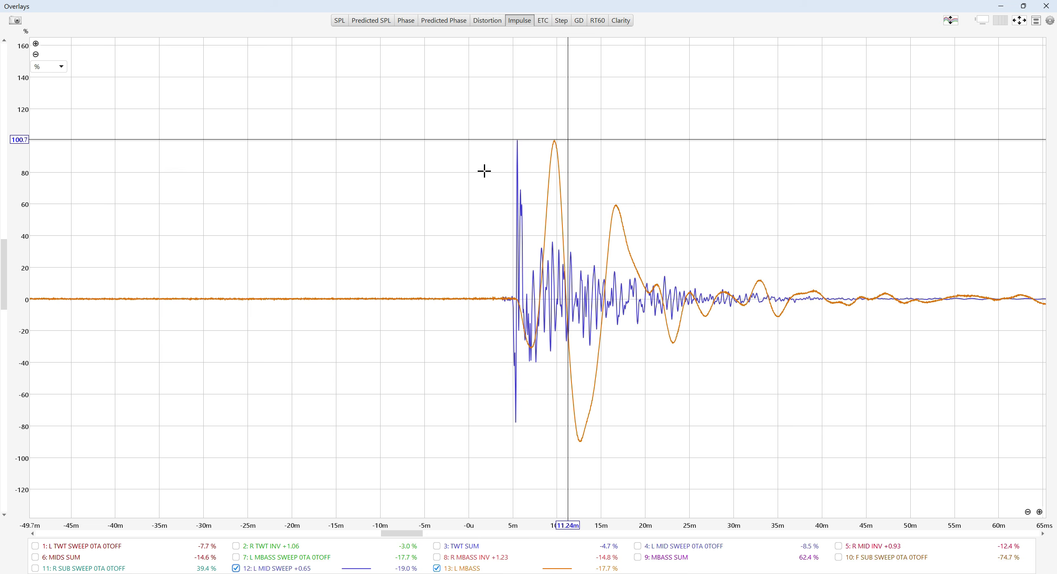
Compare the impulse peaks and phase traces of L MID SWEEP +0.65 and L MBASS, and minimize the Overlays window.
scroll(483, 151, down, 2)
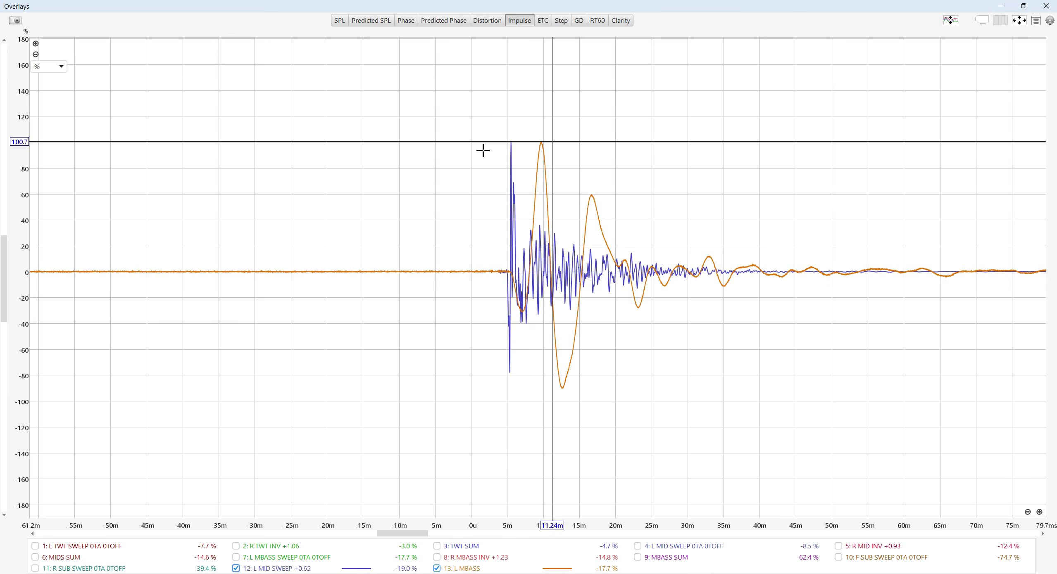
scroll(483, 151, up, 2)
scroll(483, 151, down, 1)
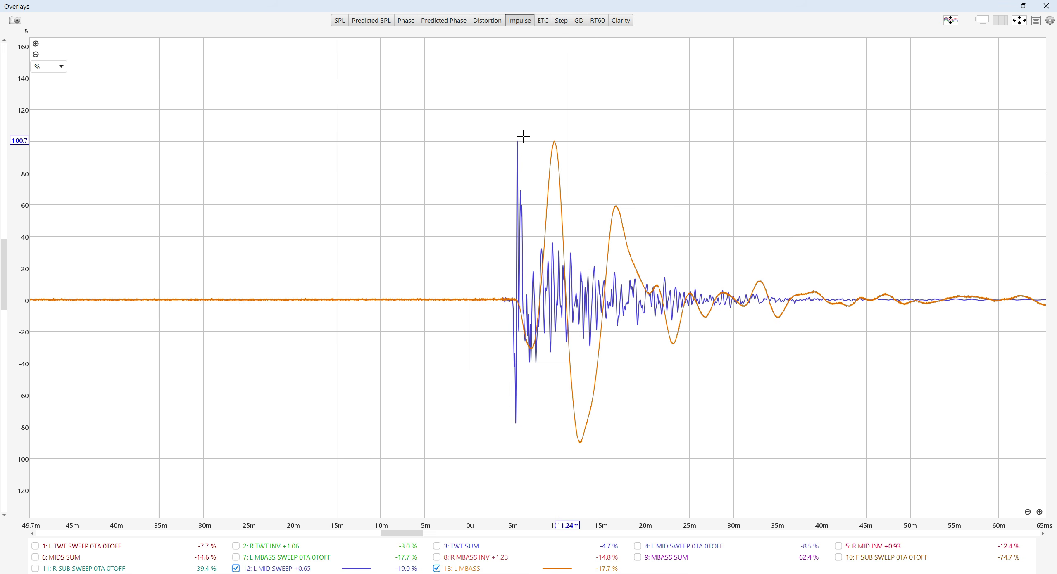
drag(518, 139, 531, 139)
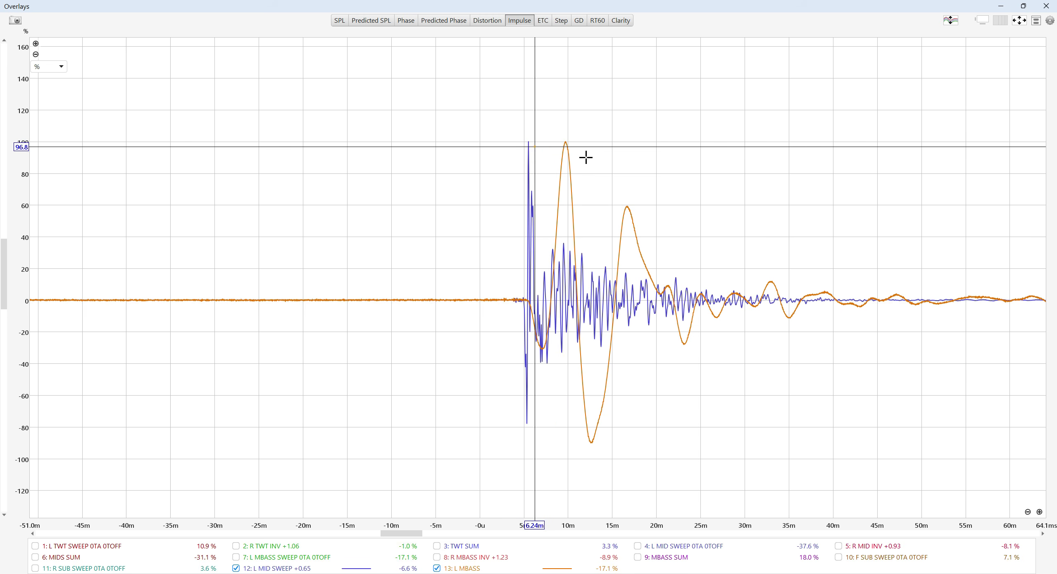
click(416, 24)
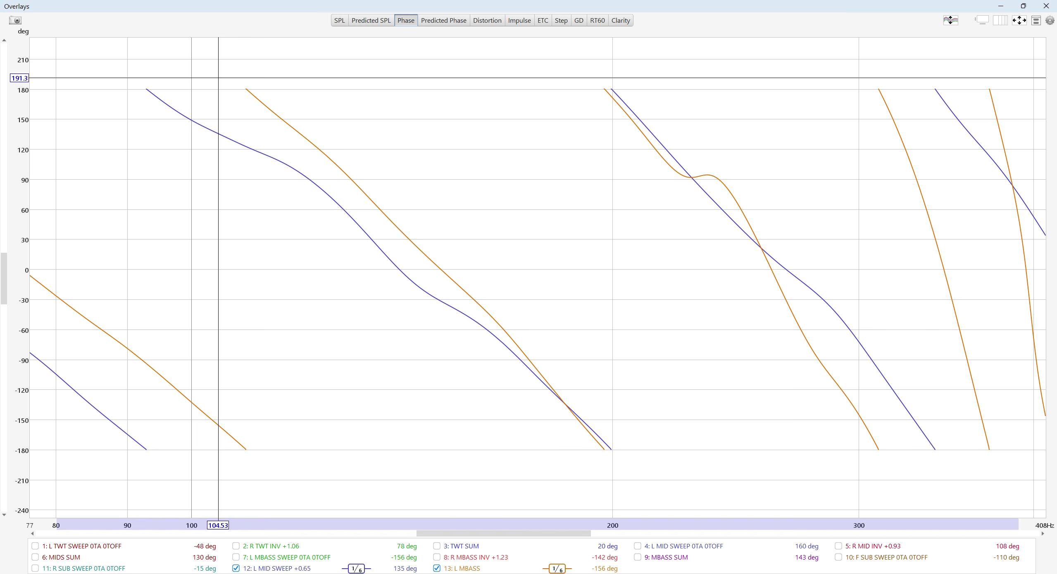
click(1001, 7)
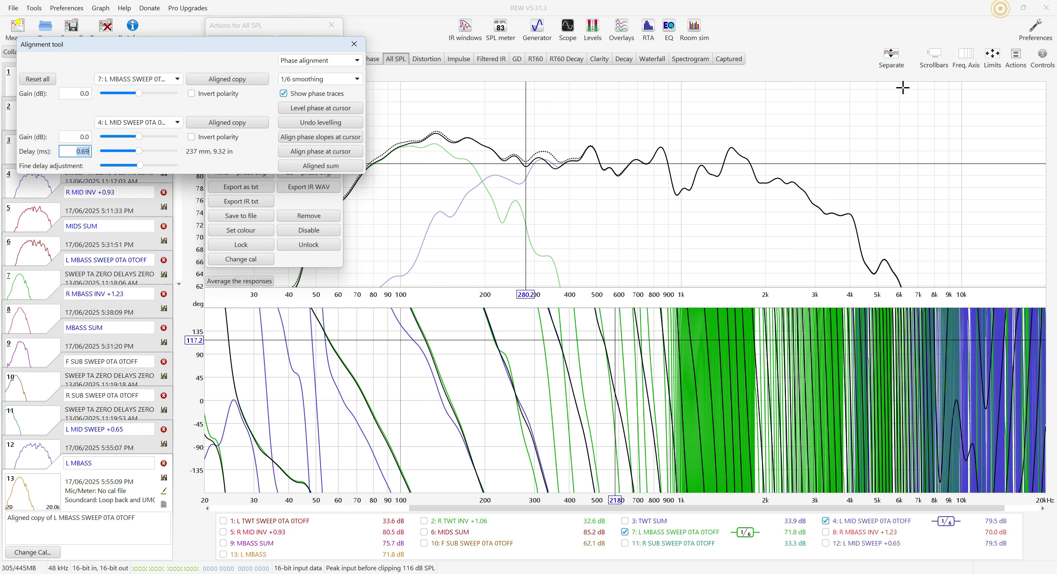
Recheck the summed response in the alignment tool, and close it together with the All SPL actions window.
click(349, 45)
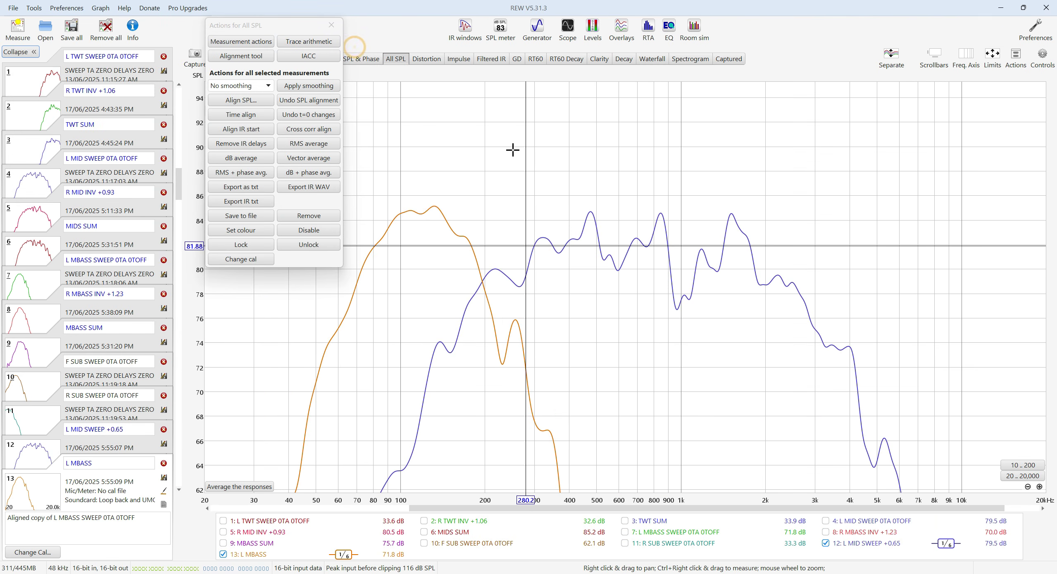
click(240, 57)
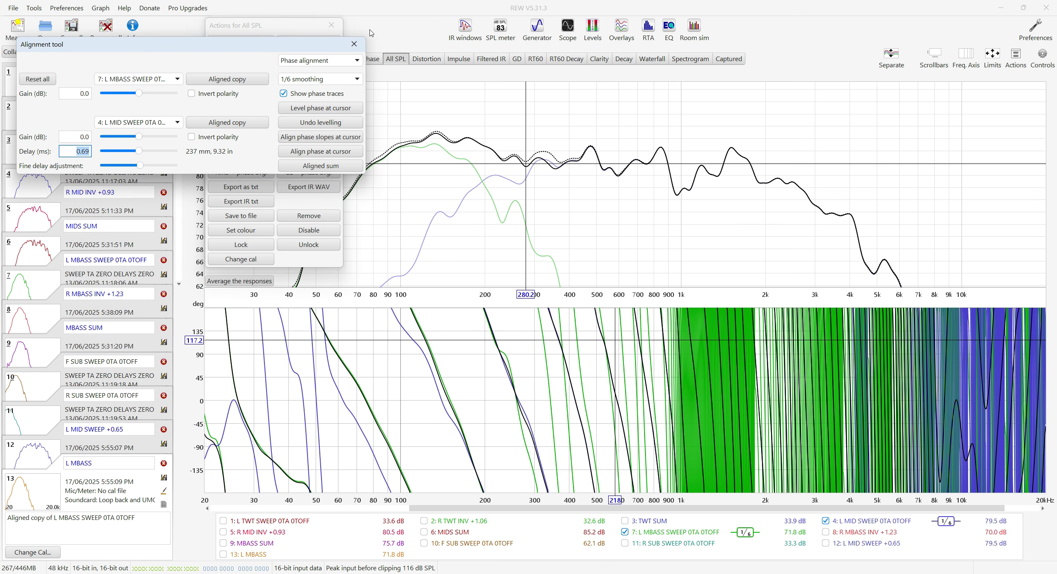
click(354, 44)
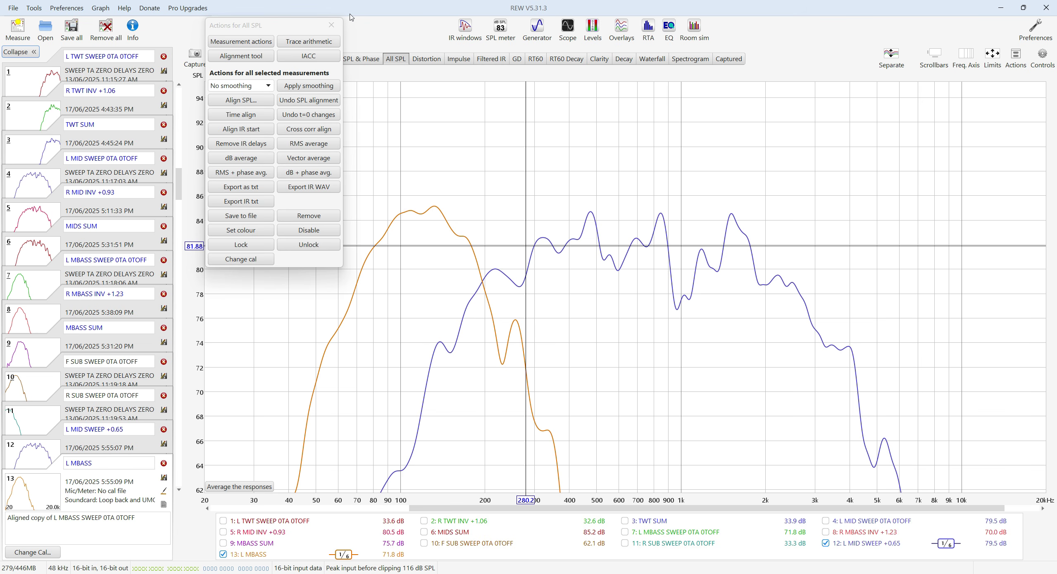
click(331, 25)
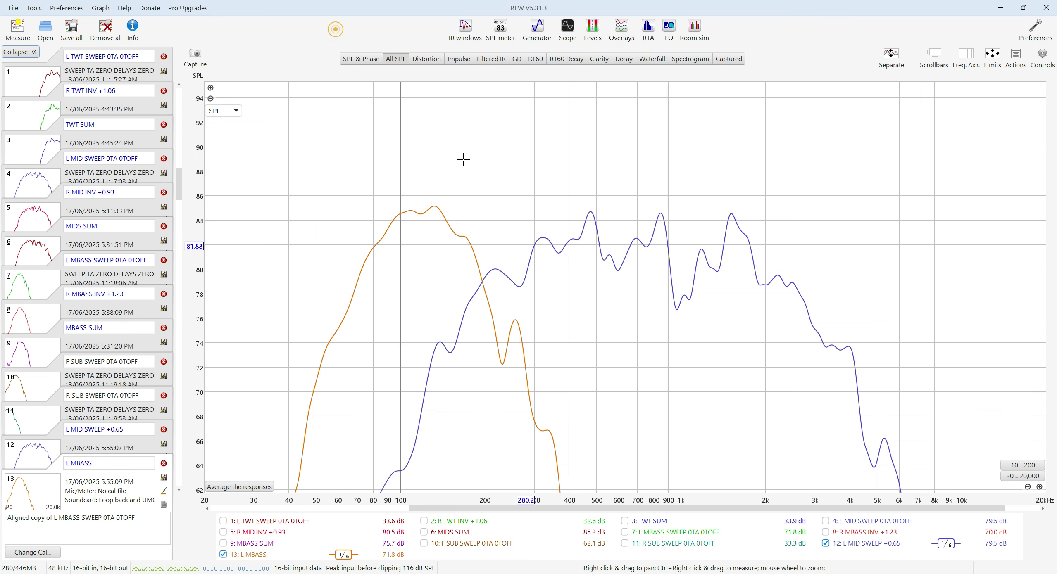